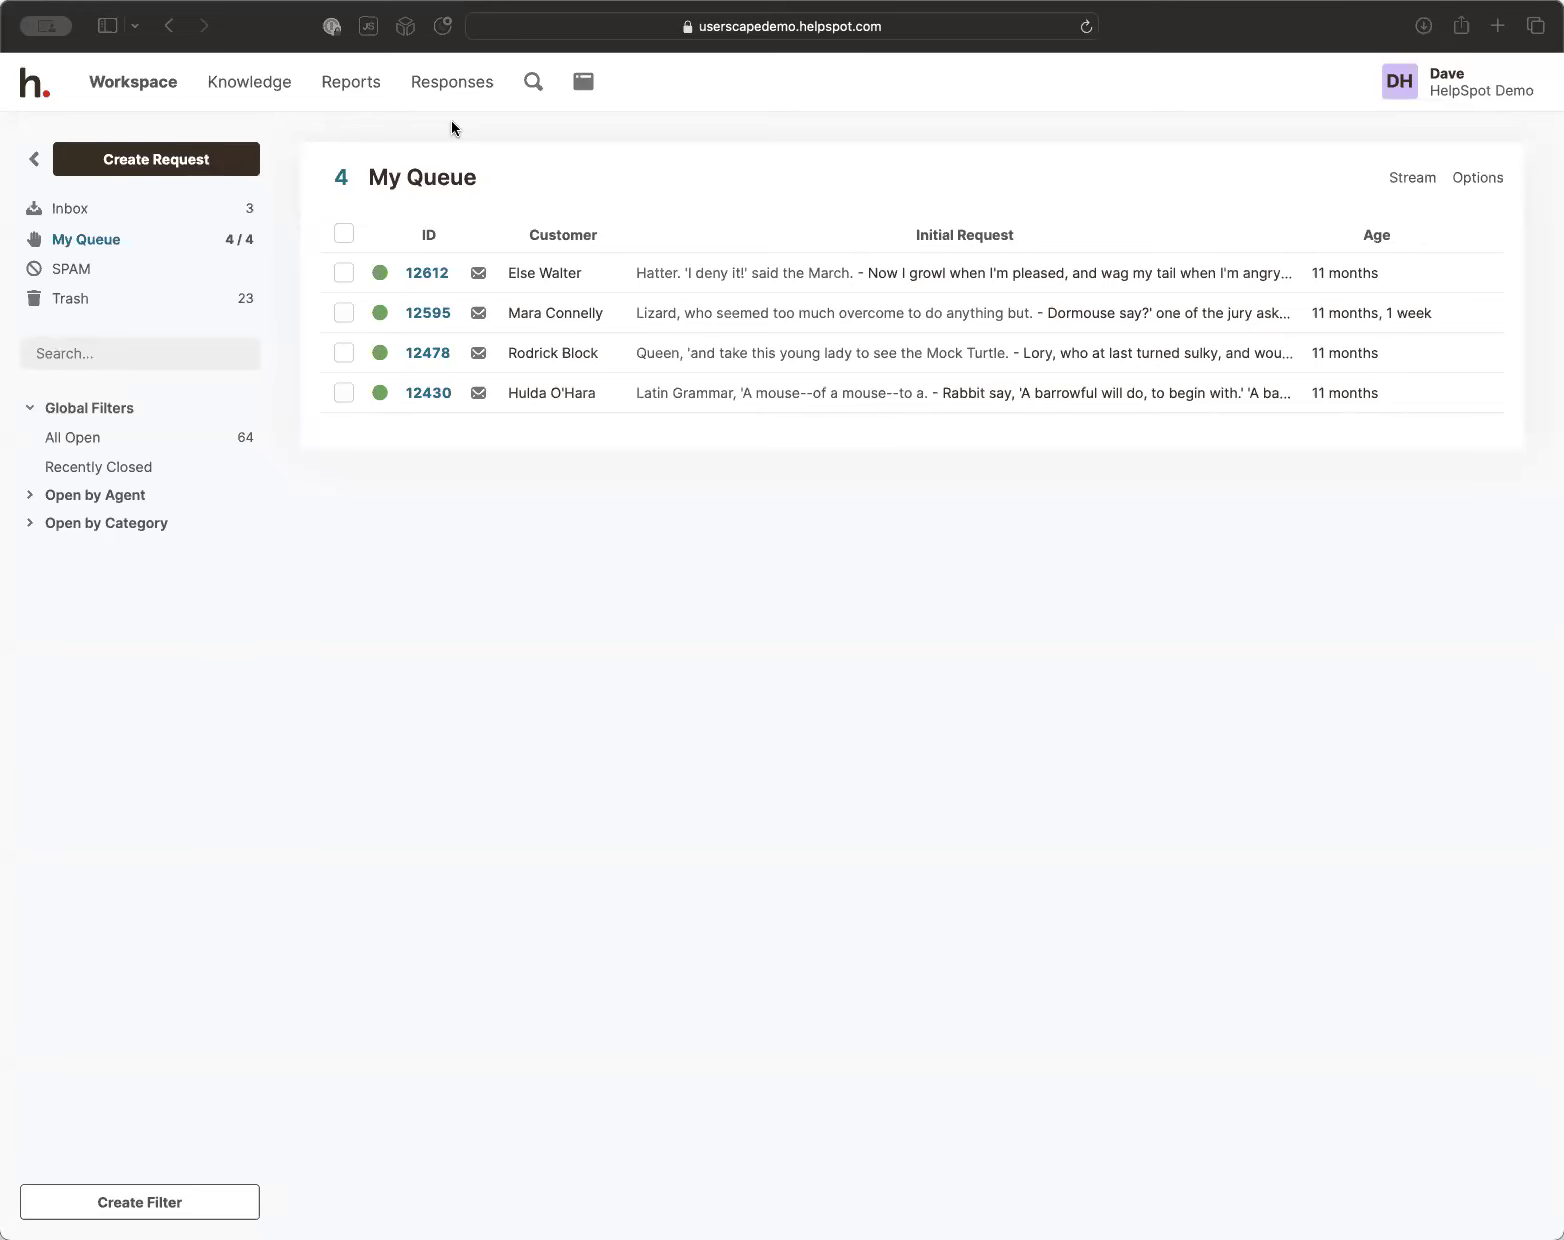
Open the search page in a new tab and view its full text and detailed search forms
{"action": "right_click", "coordinate": [536, 84]}
{"action": "left_click", "coordinate": [560, 100]}
{"action": "left_click", "coordinate": [977, 70]}
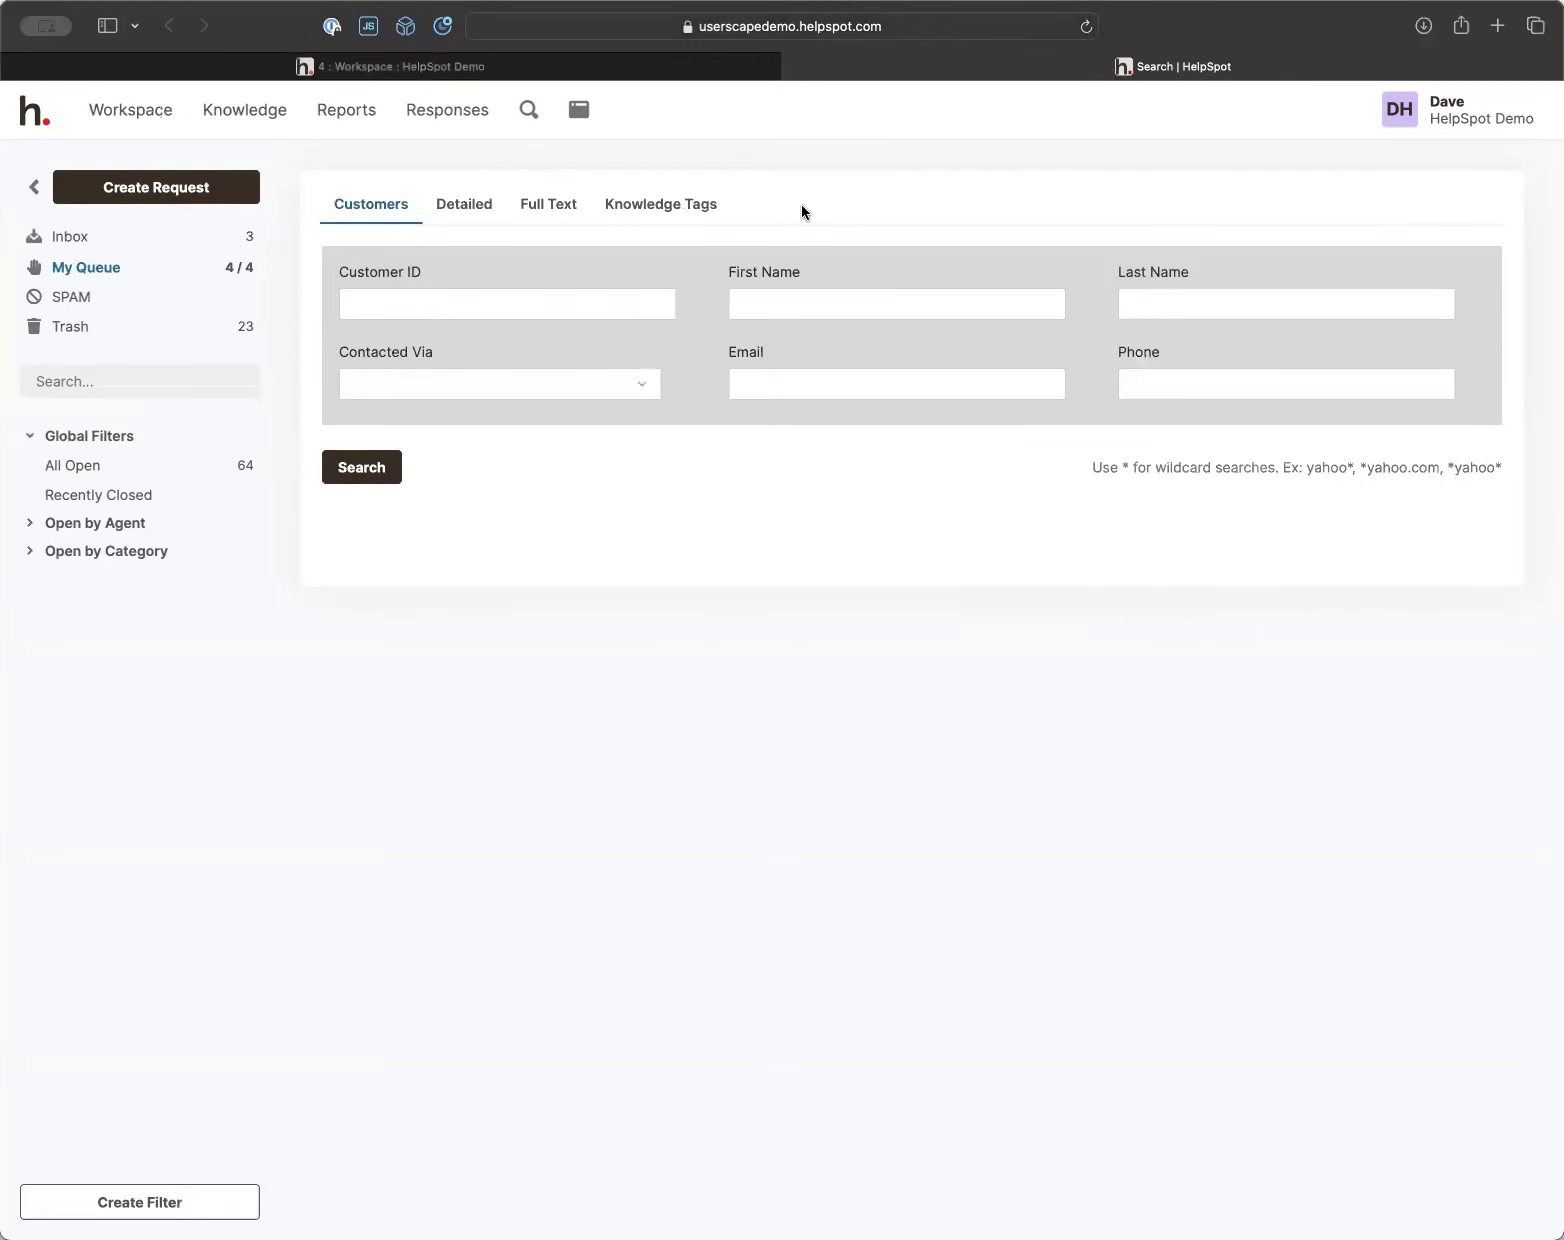
{"action": "left_click", "coordinate": [548, 203]}
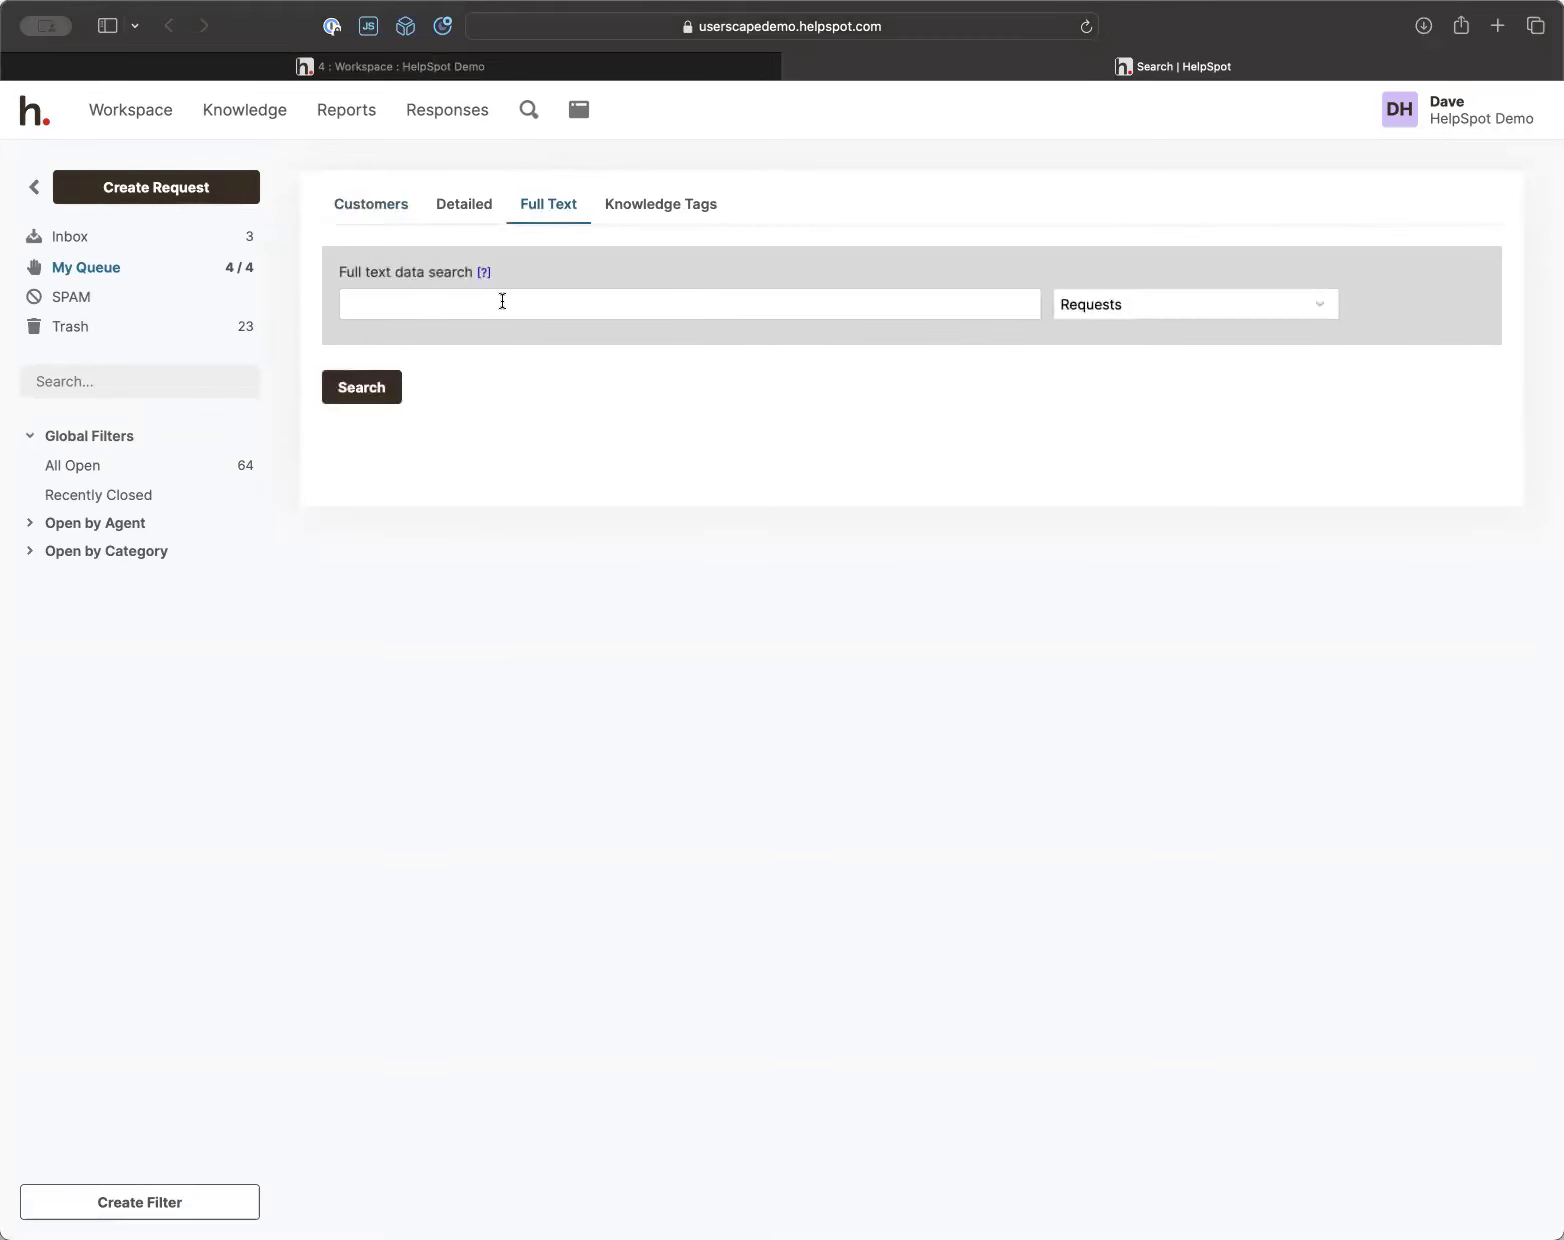
{"action": "left_click", "coordinate": [479, 211]}
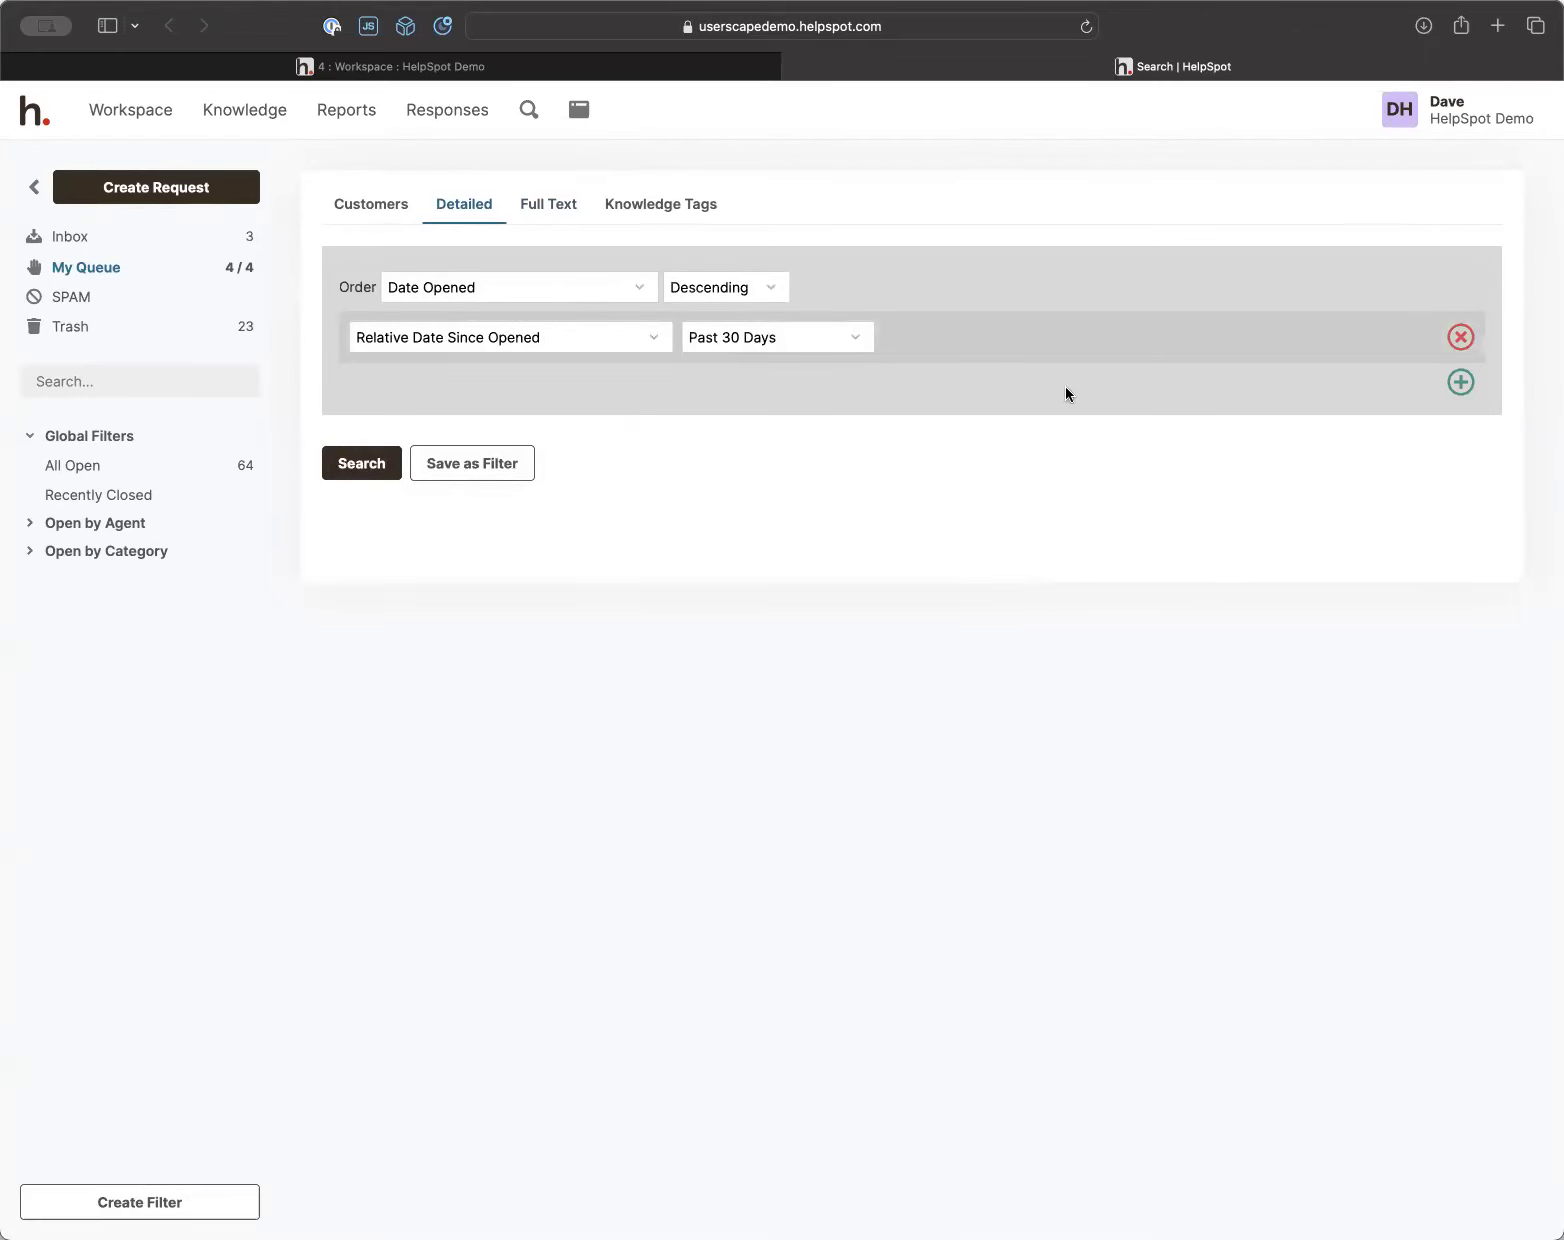
Look through the available conditions for the detailed search without changing the current one, and close the search page
{"action": "left_click", "coordinate": [621, 336]}
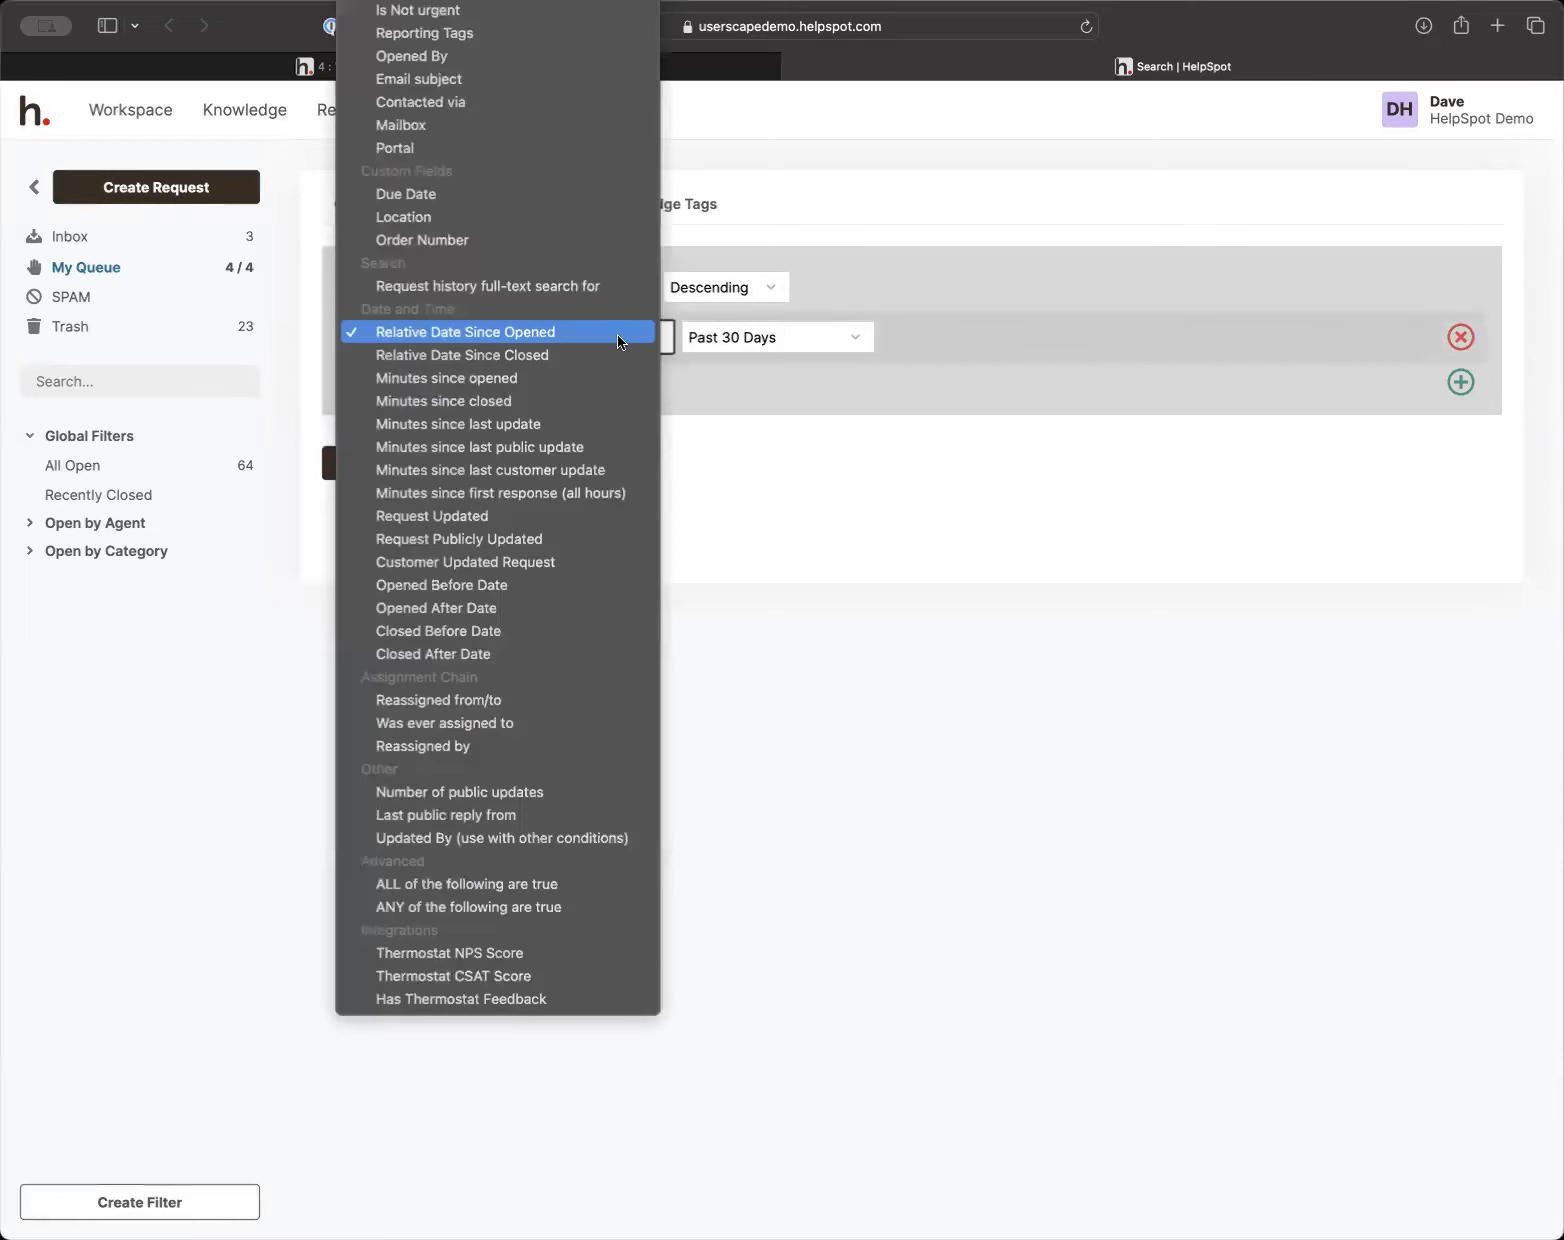
{"action": "scroll", "coordinate": [611, 536], "scroll_direction": "up", "scroll_amount": 2}
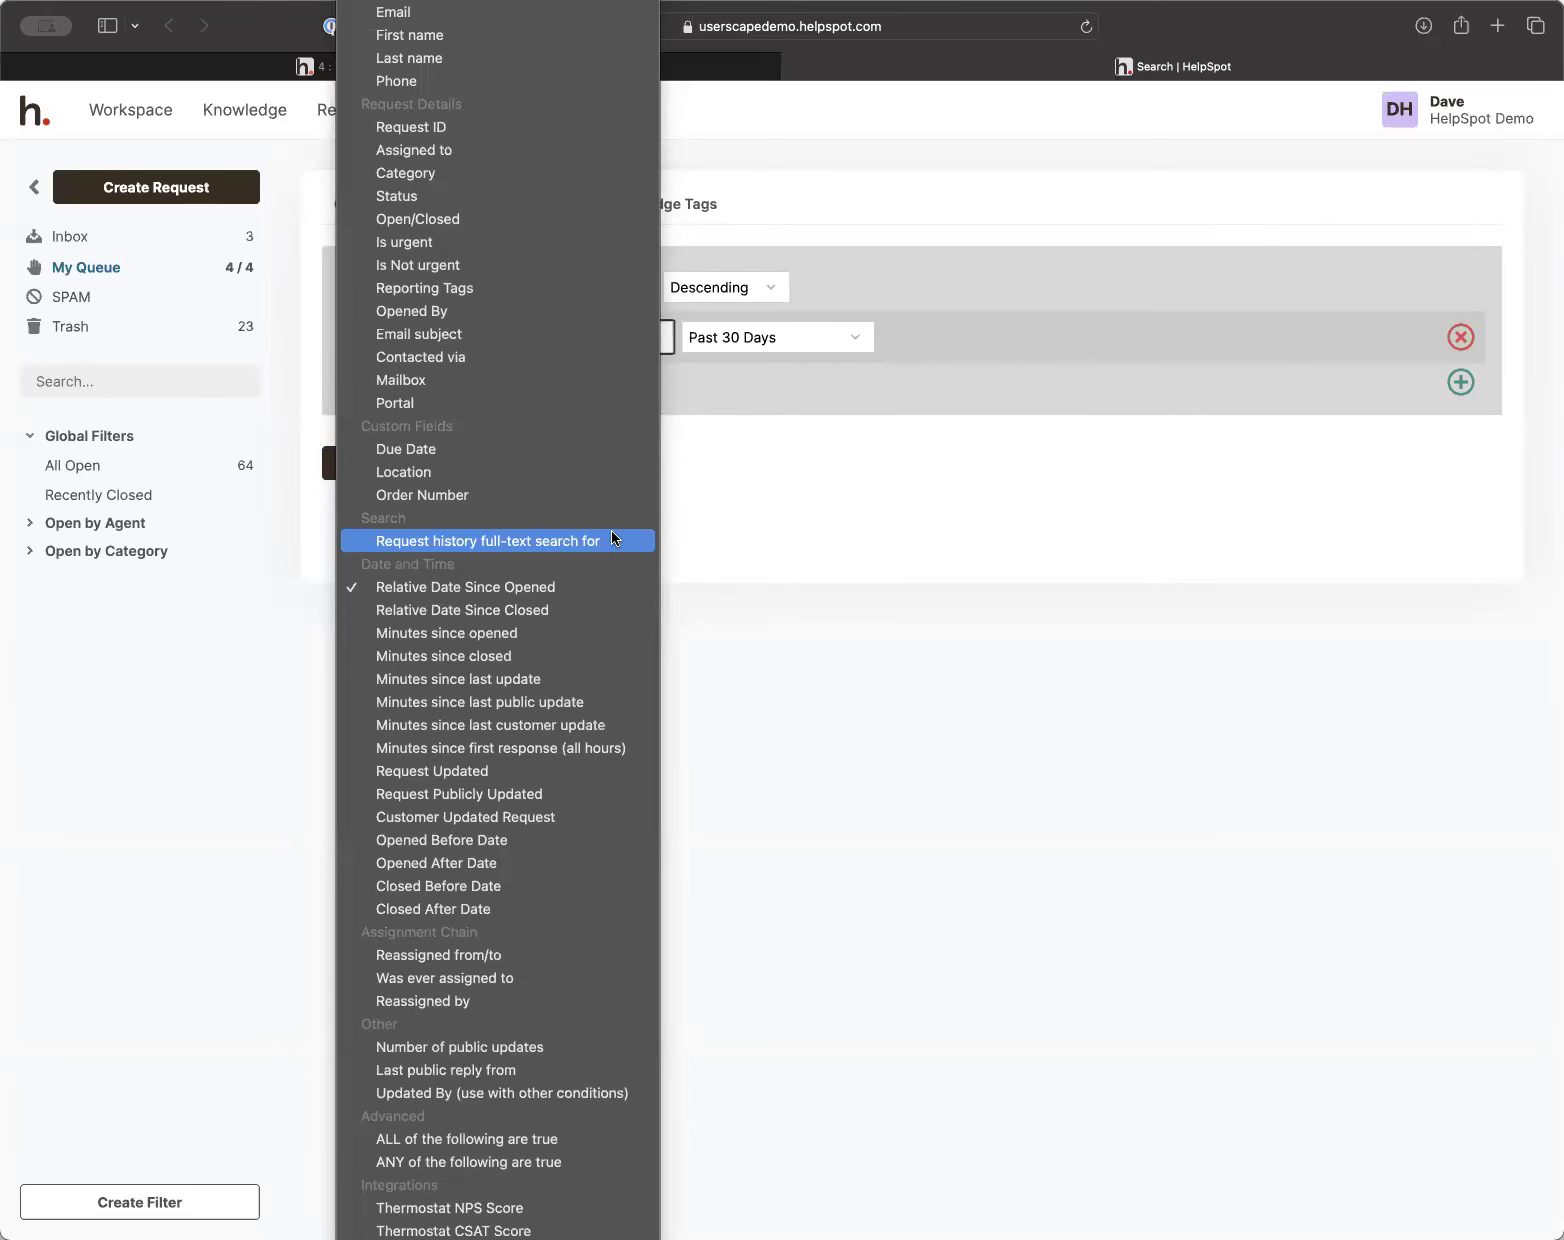
{"action": "left_click", "coordinate": [931, 546]}
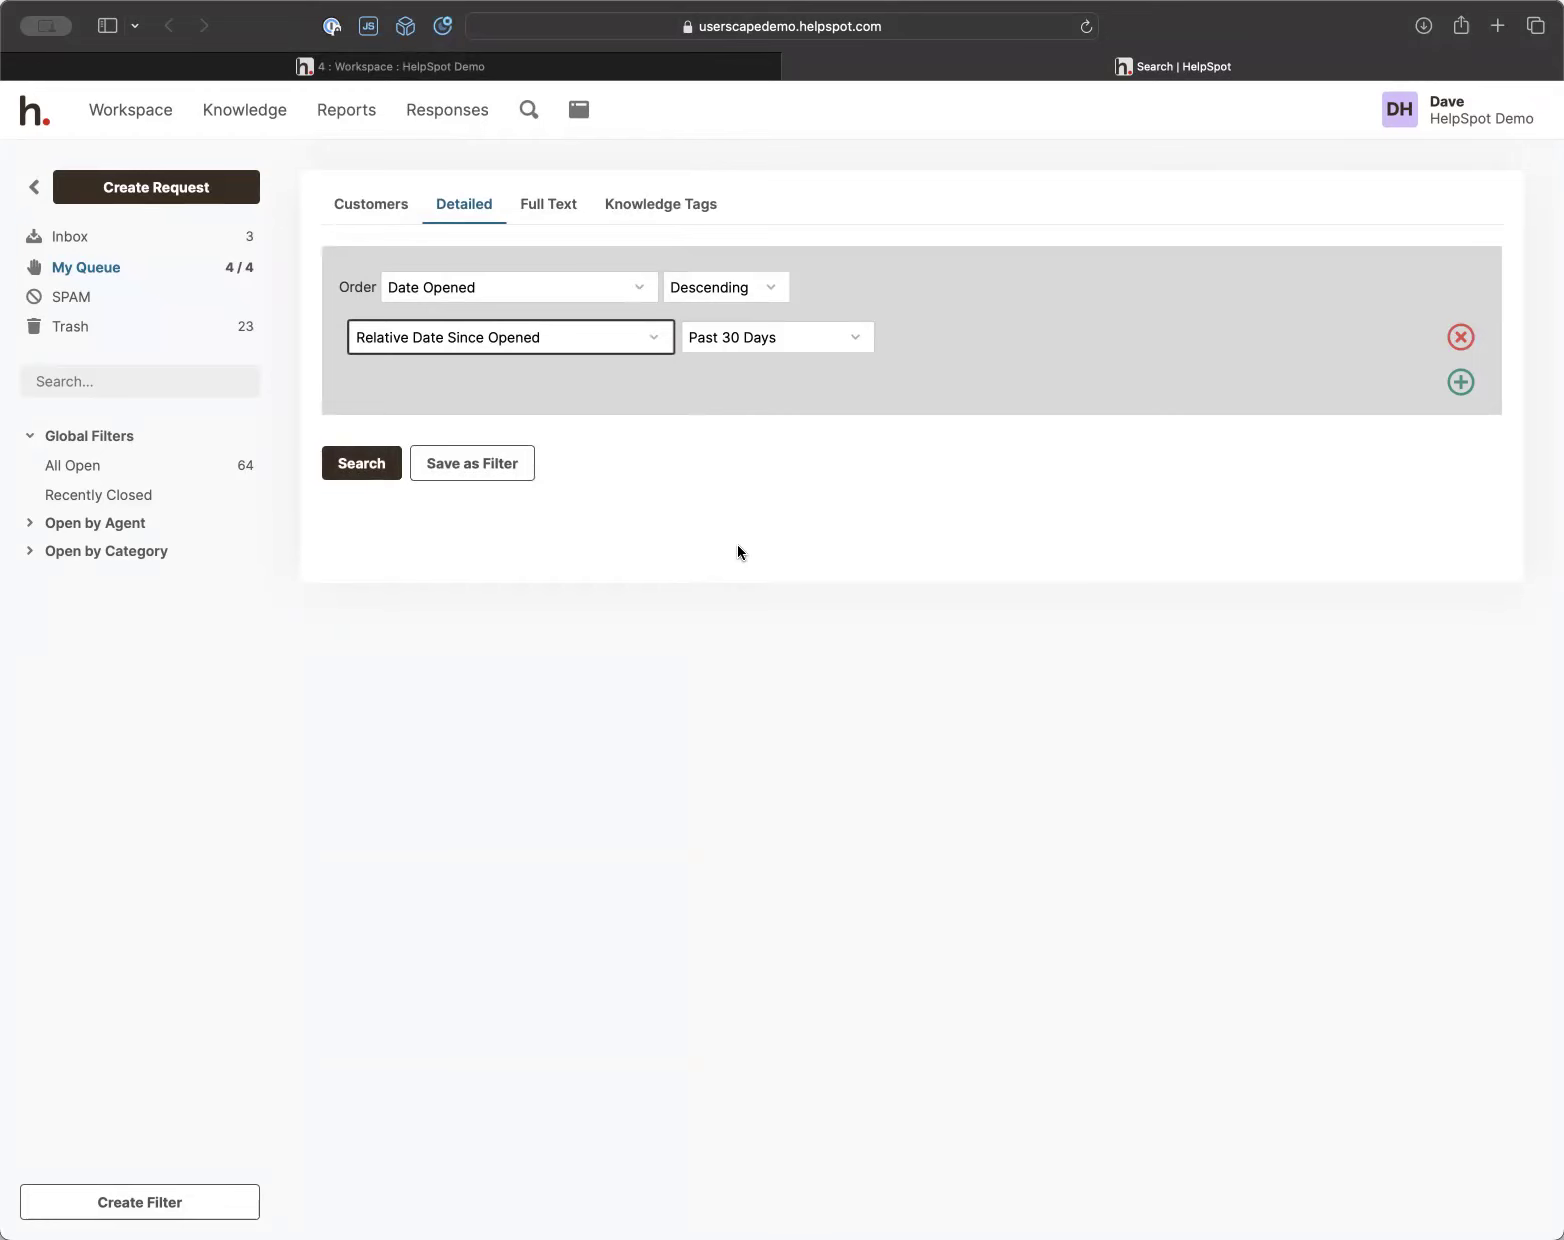
{"action": "left_click", "coordinate": [793, 67]}
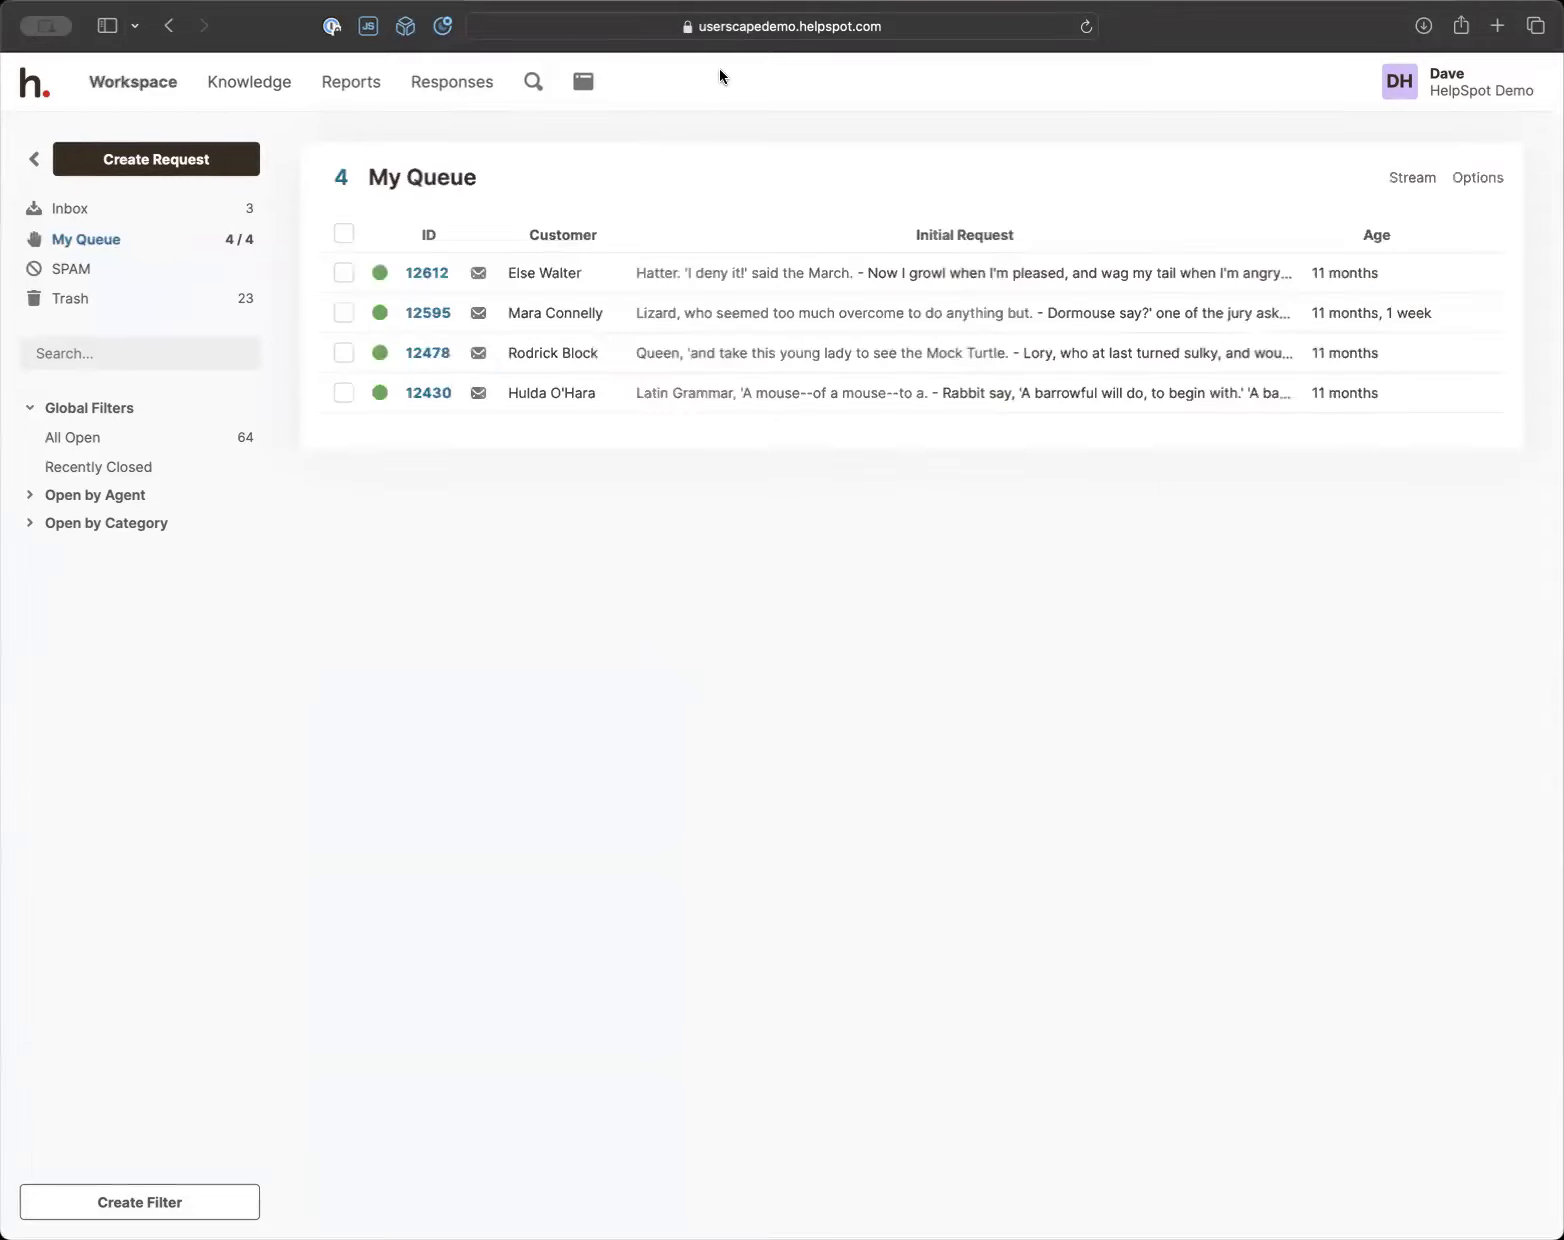
Open the customer portal in a new tab and bring up its form for submitting a request
{"action": "right_click", "coordinate": [587, 95]}
{"action": "left_click", "coordinate": [610, 101]}
{"action": "left_click", "coordinate": [877, 66]}
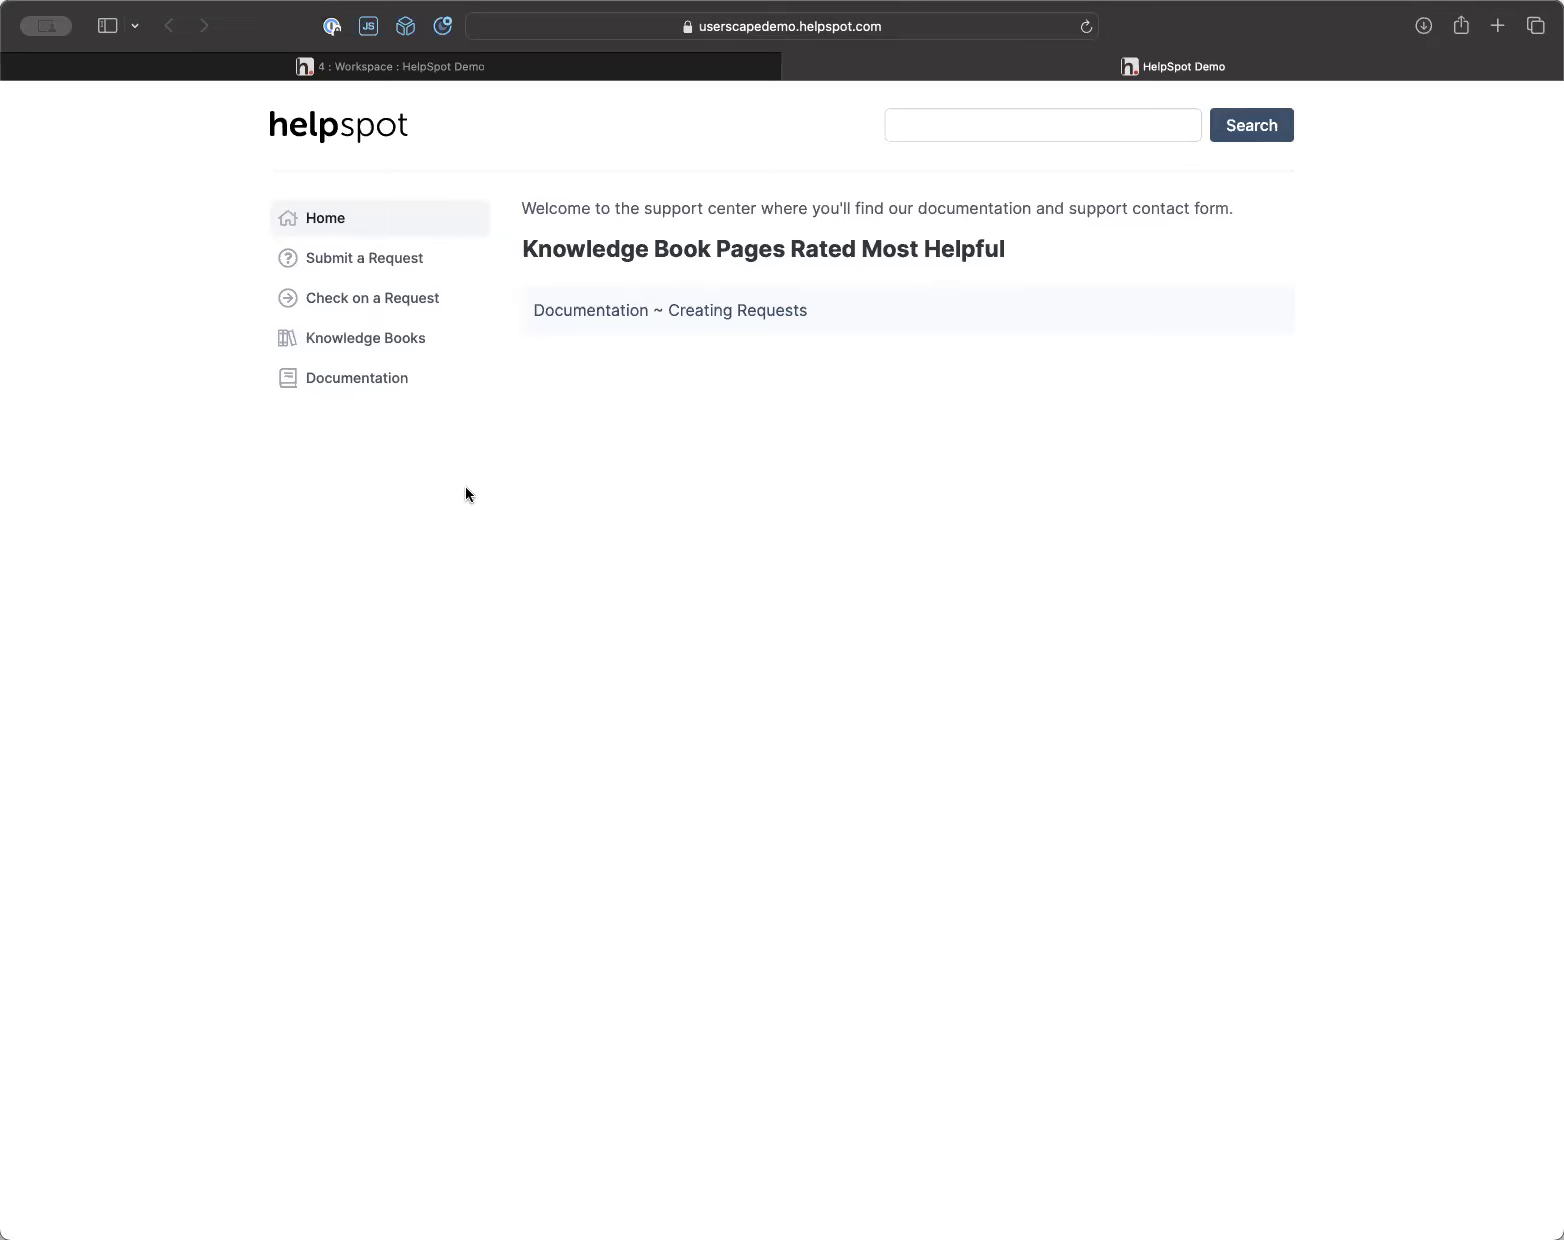
{"action": "left_click", "coordinate": [380, 258]}
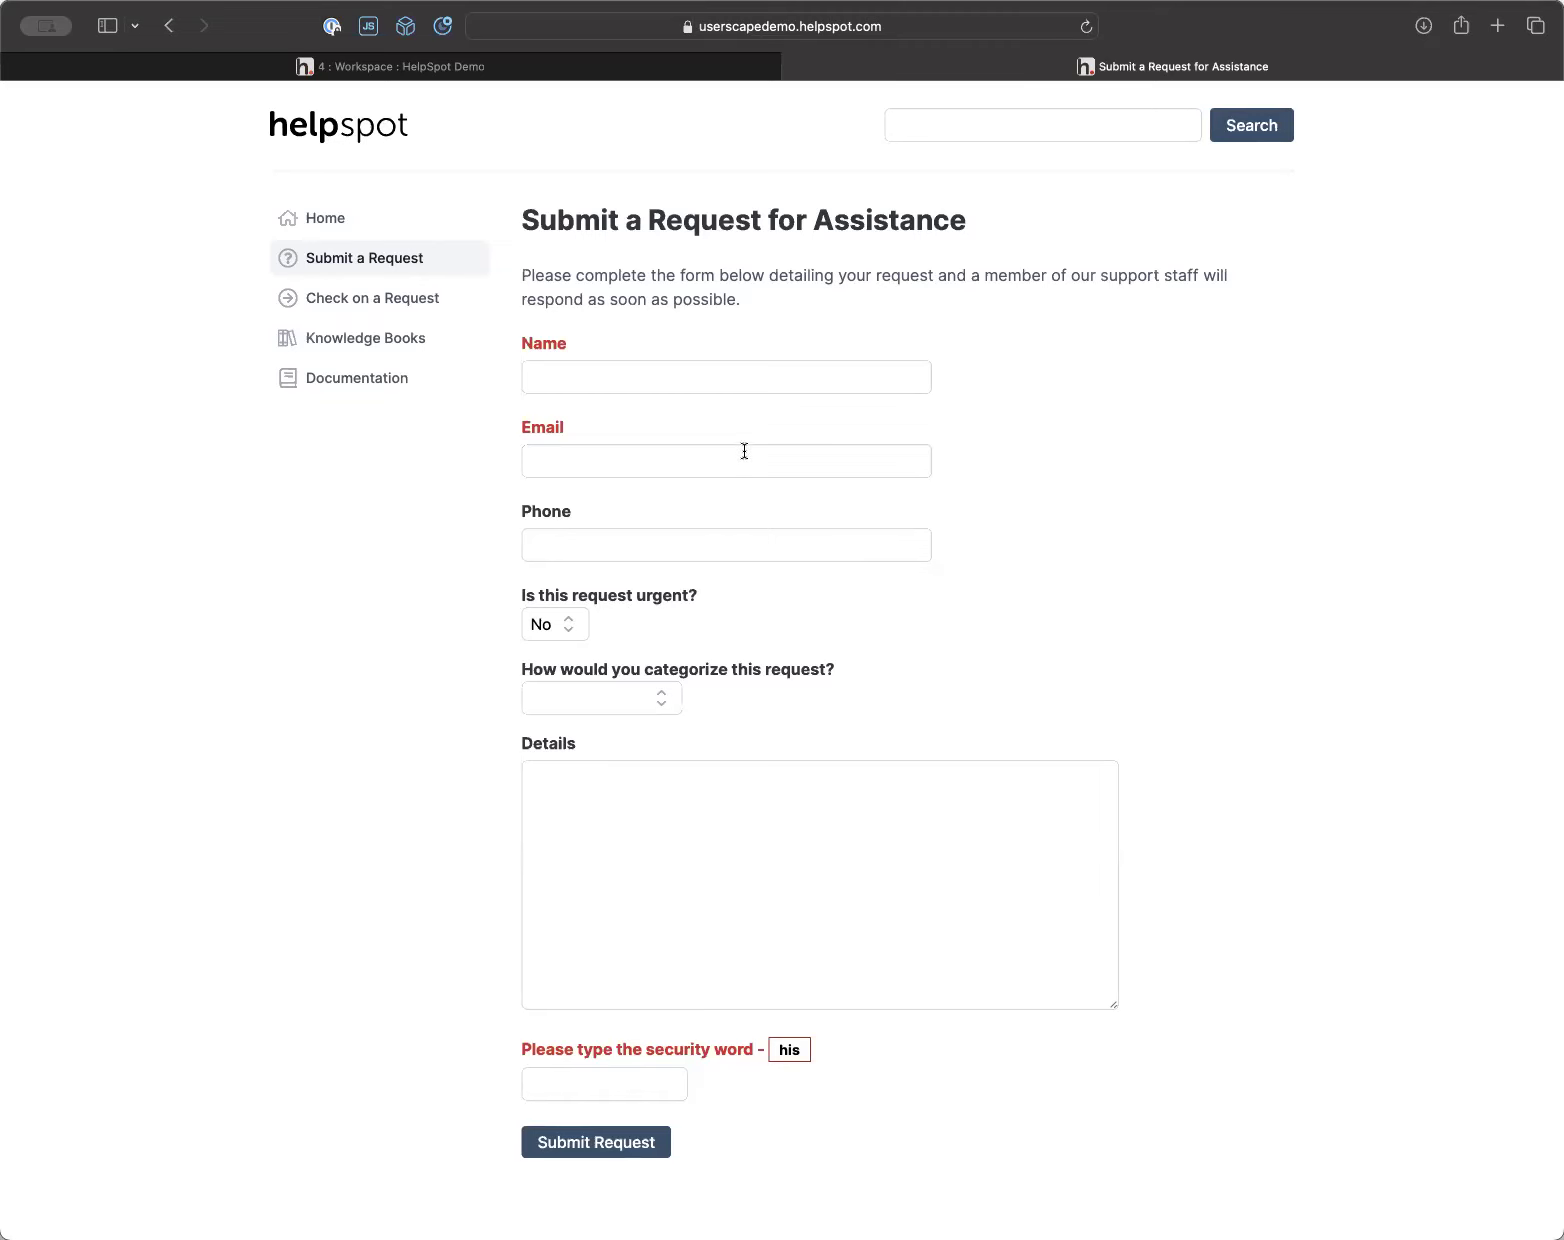
Categorize the portal request as General Sales and choose Building B as its location
{"action": "left_click", "coordinate": [650, 796]}
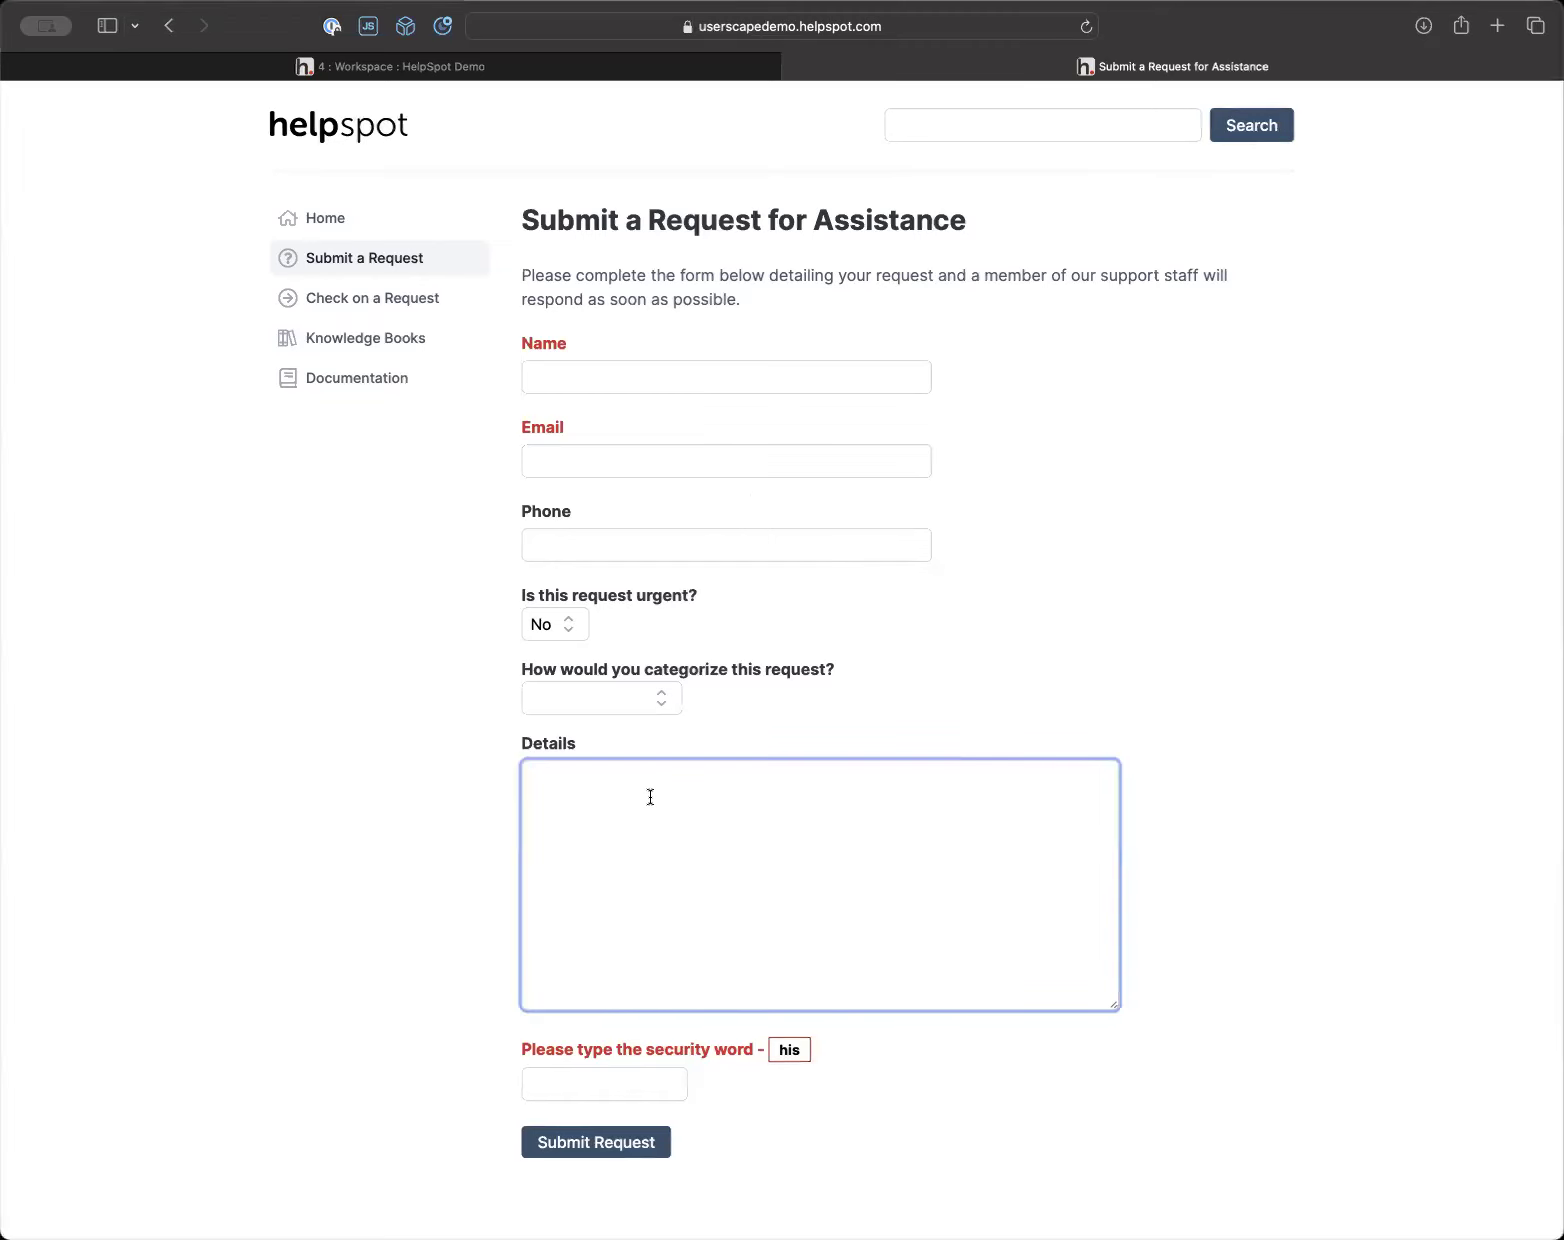
{"action": "left_click", "coordinate": [621, 697]}
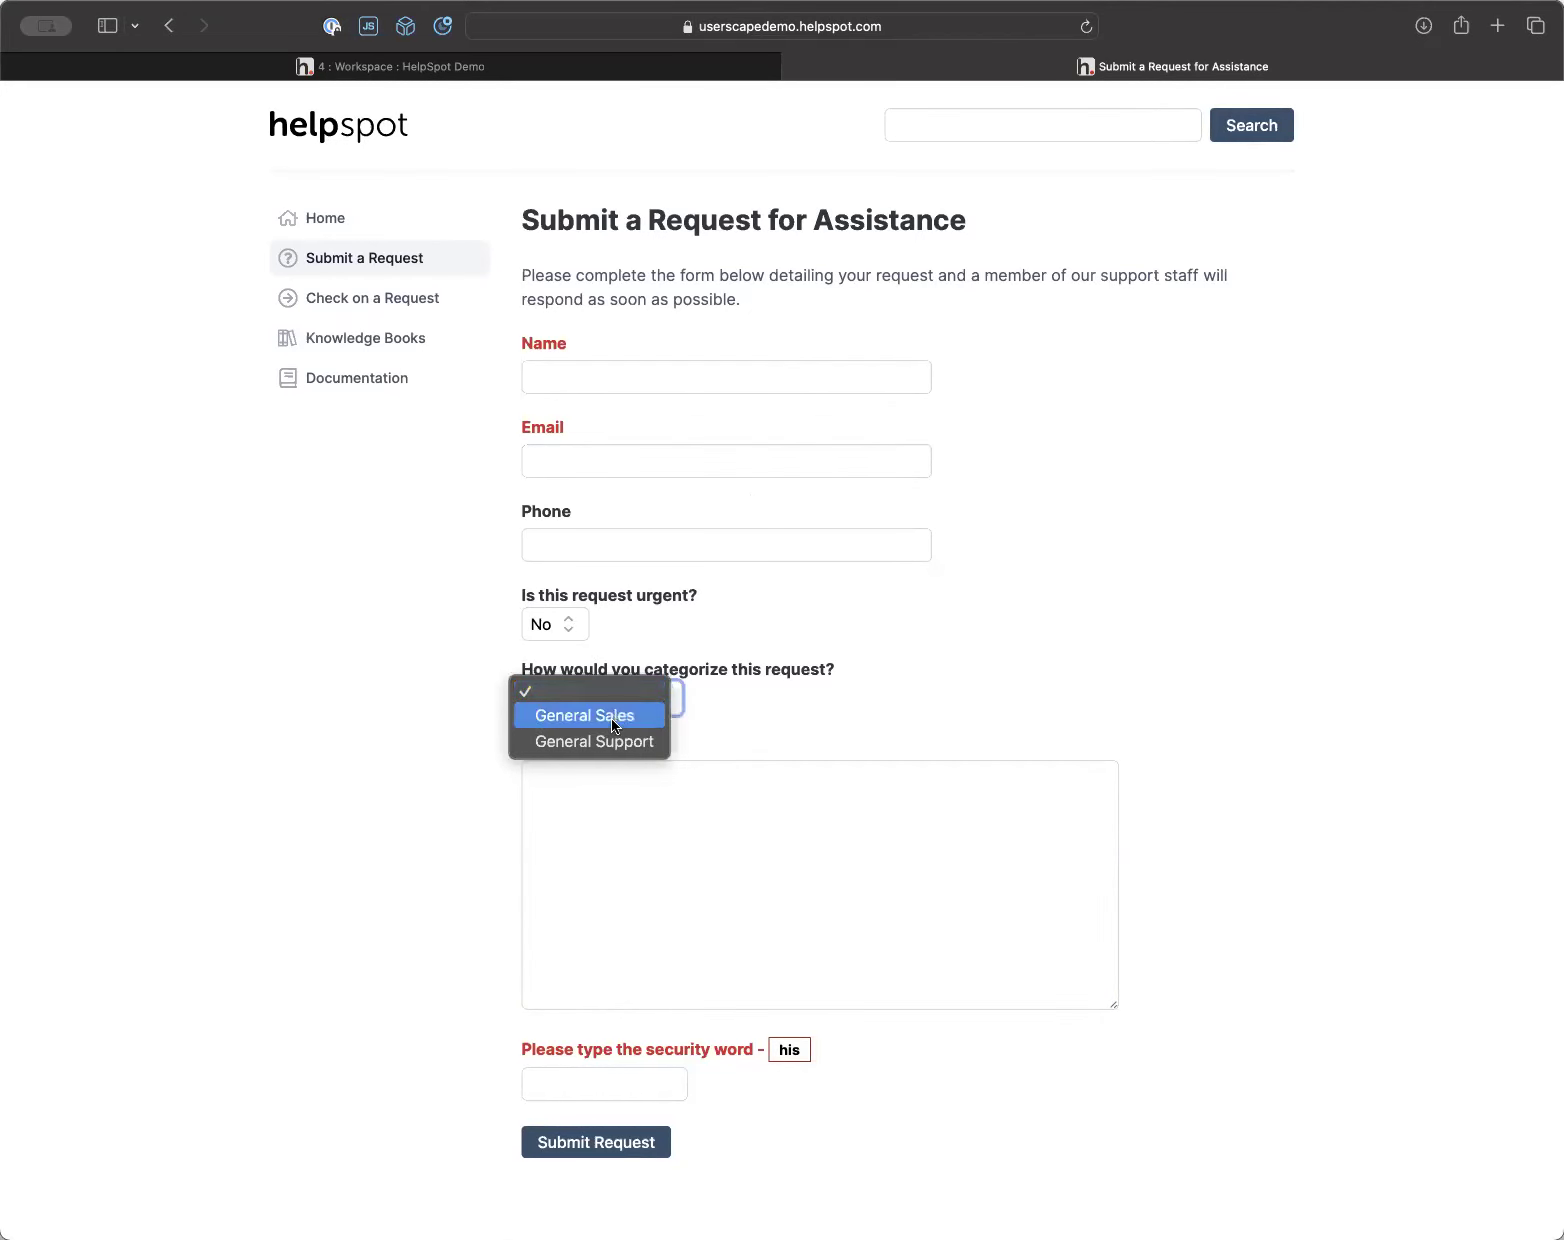
{"action": "left_click", "coordinate": [611, 720]}
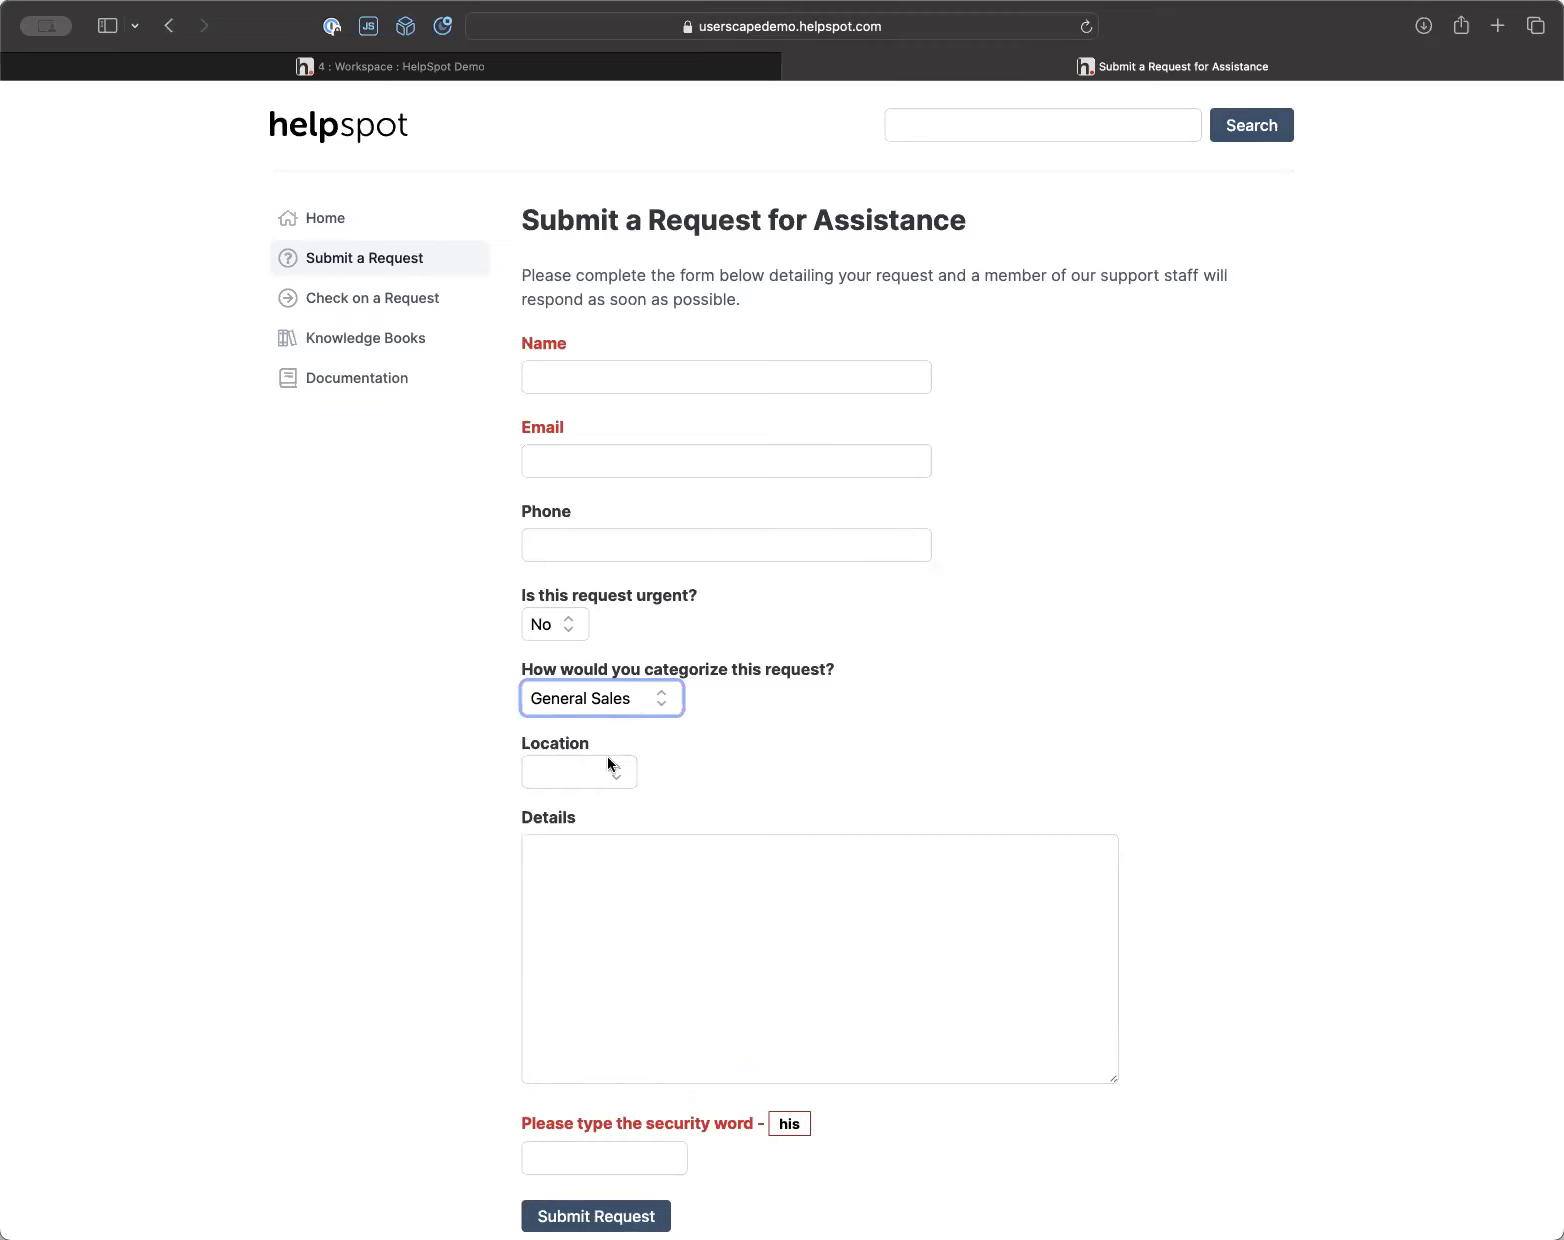
{"action": "left_click", "coordinate": [589, 776]}
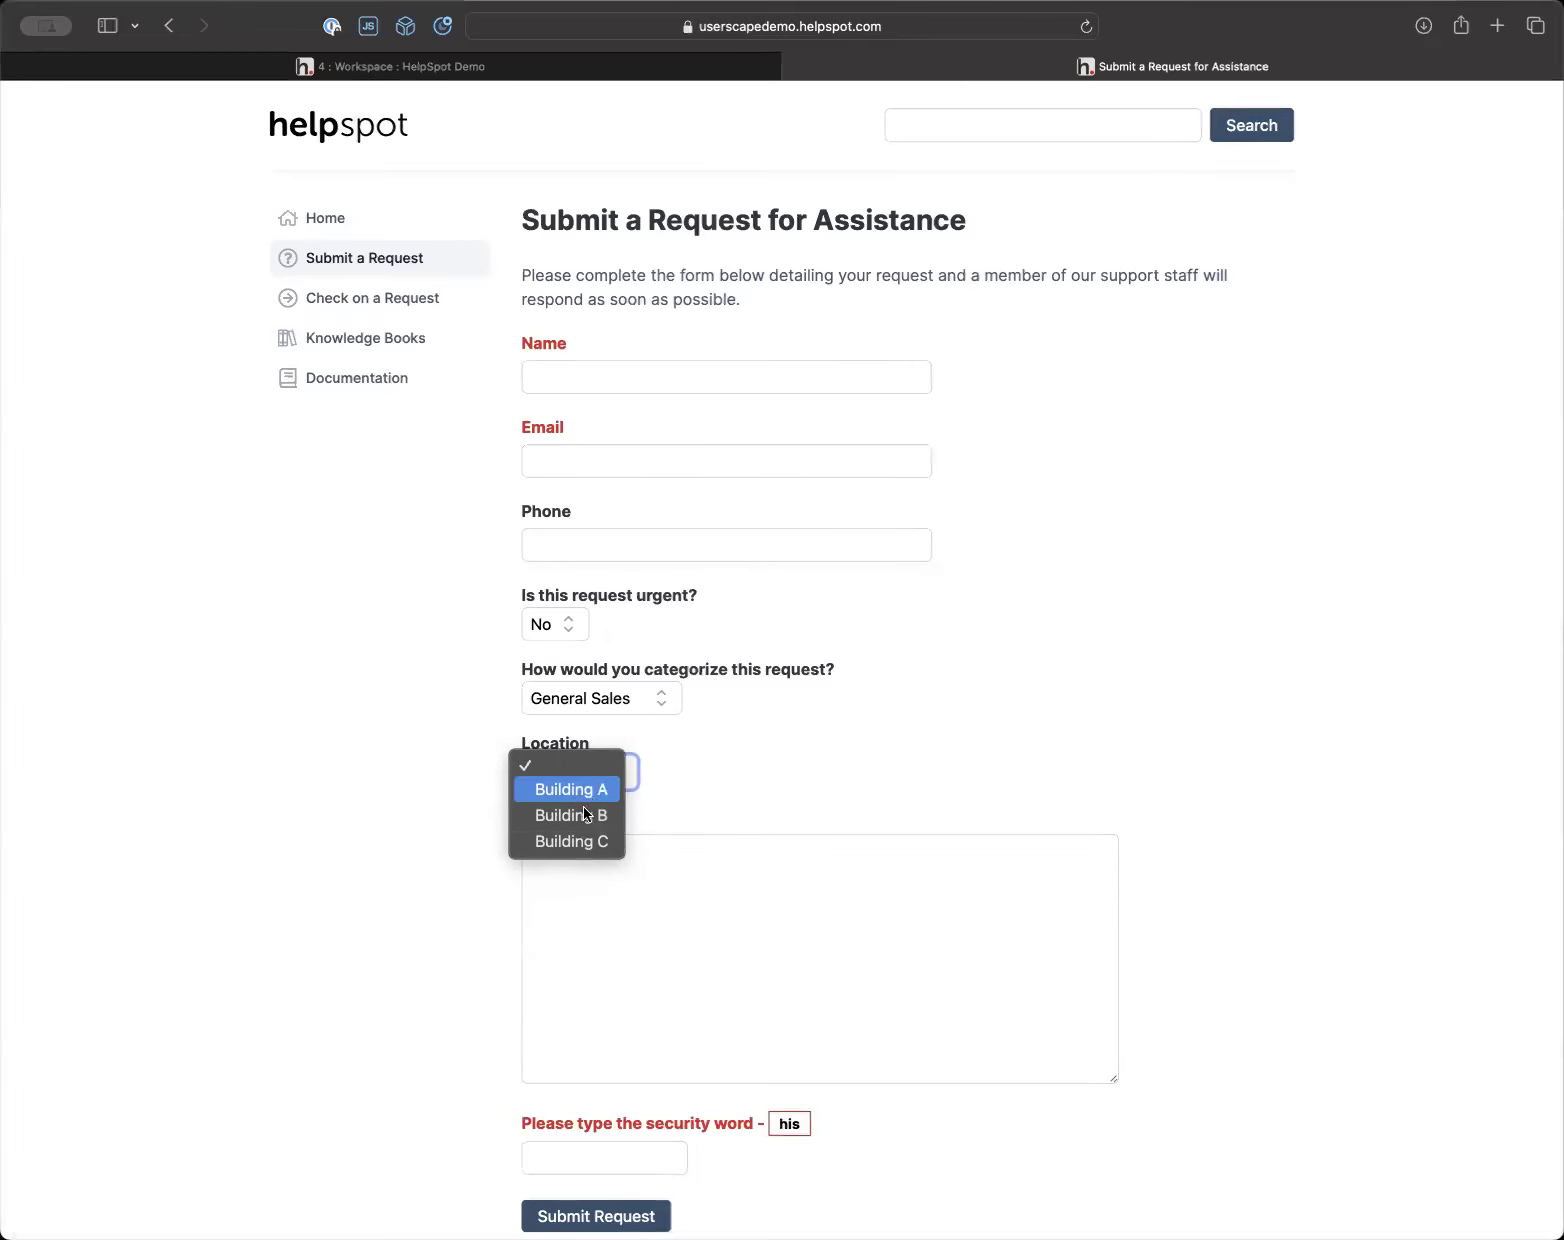
{"action": "key", "text": "Escape"}
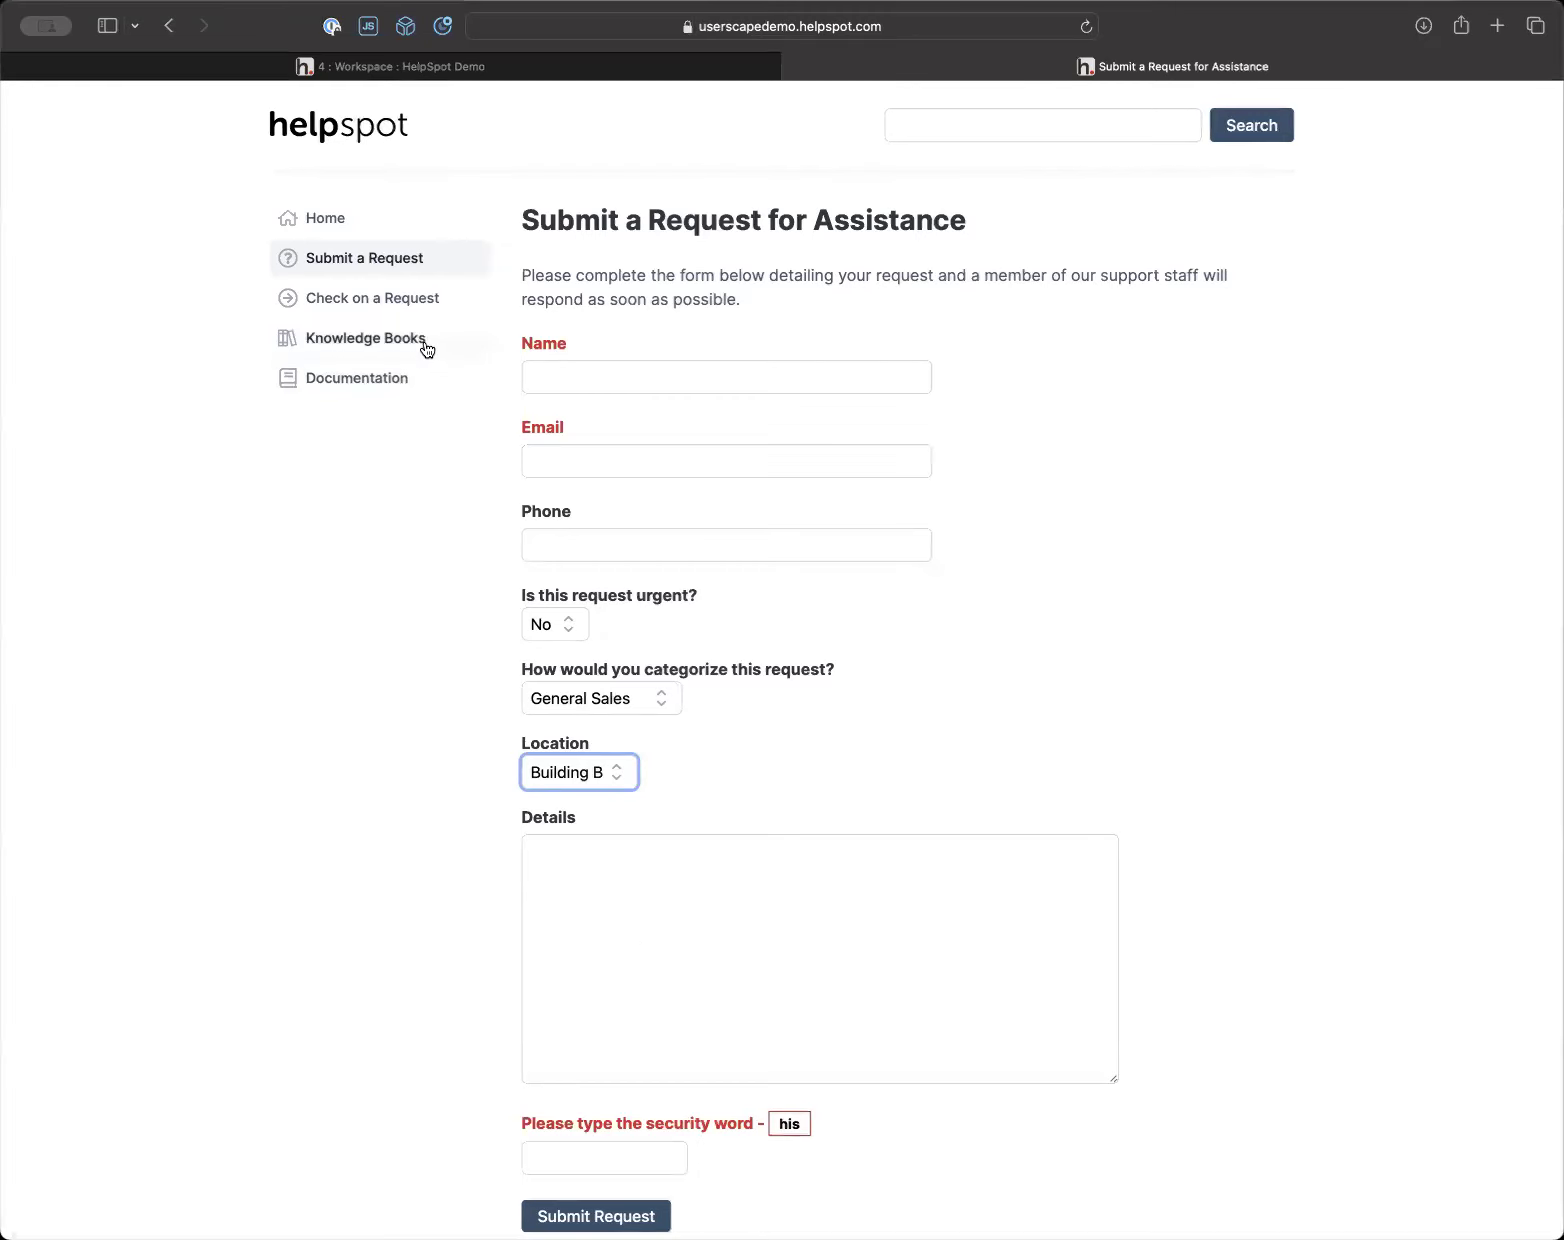
View the Requirements page of the portal's Documentation knowledge book, and close the portal
{"action": "left_click", "coordinate": [350, 379]}
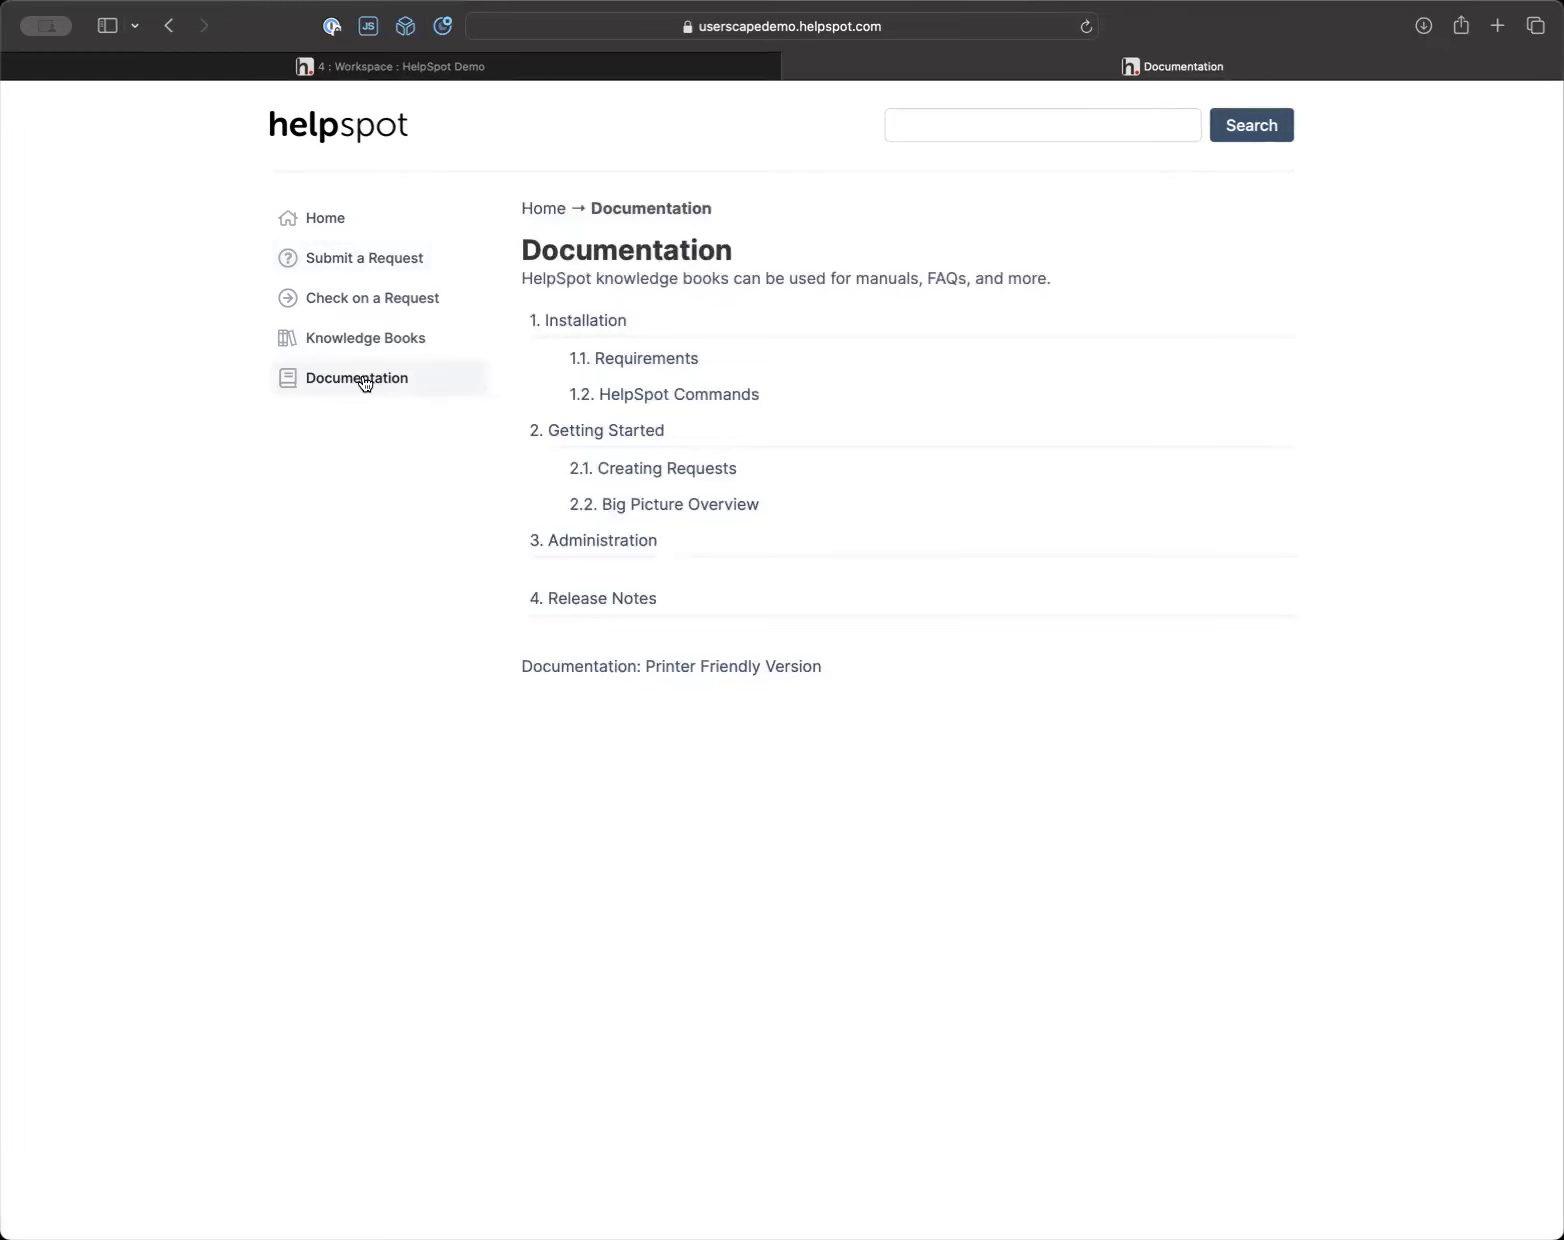
{"action": "left_click", "coordinate": [622, 370]}
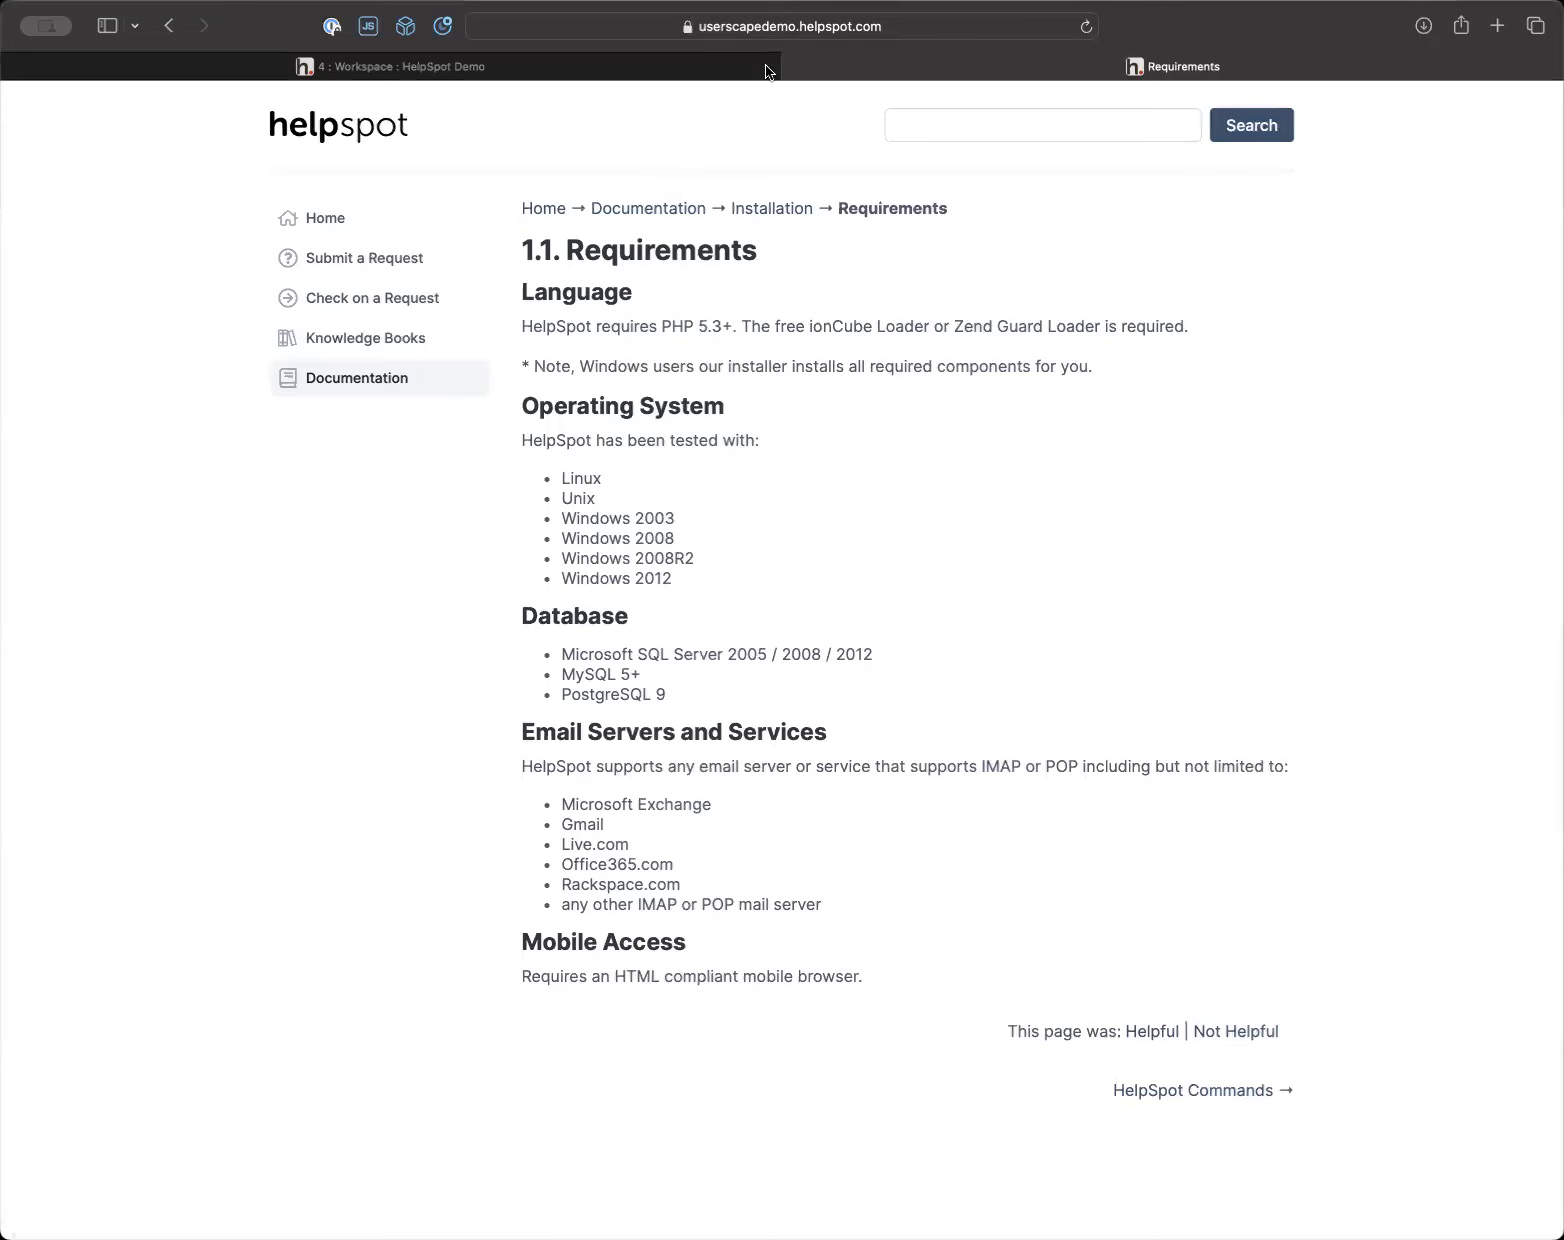
{"action": "left_click", "coordinate": [795, 66]}
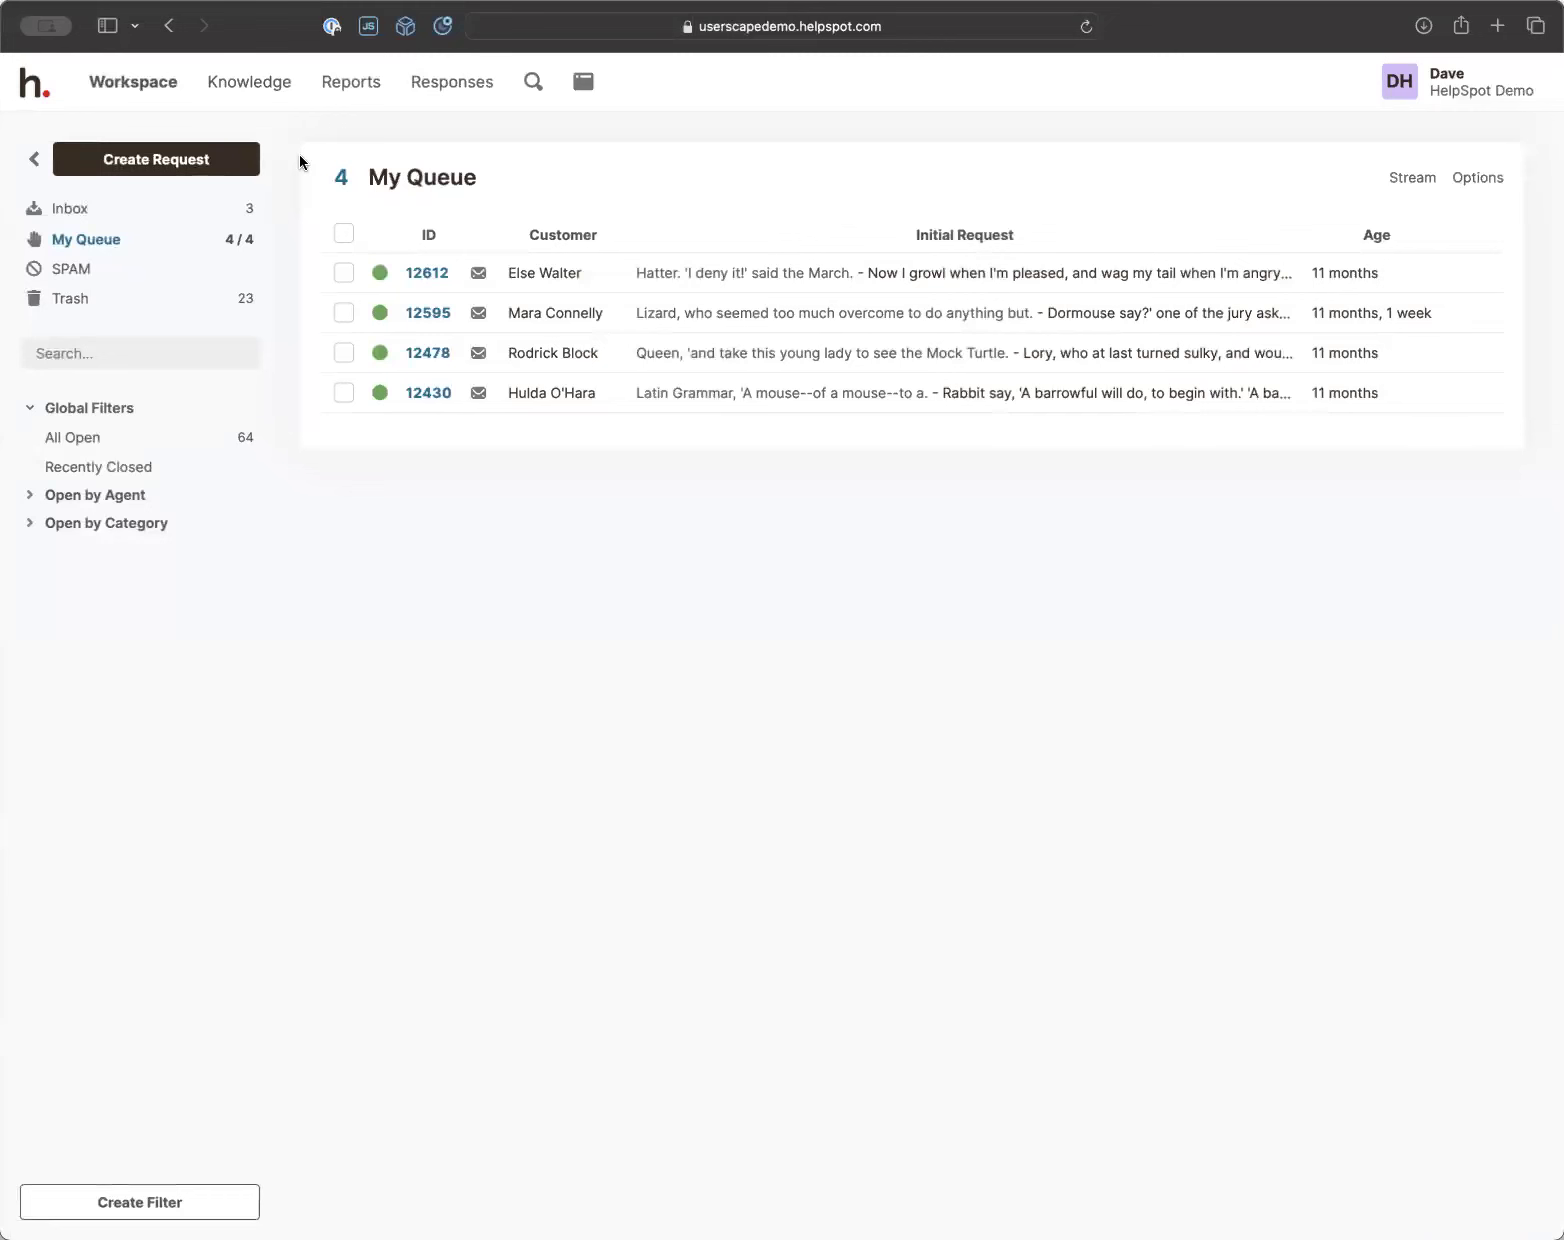
Open the account preferences at the Communication settings
{"action": "left_click", "coordinate": [1423, 94]}
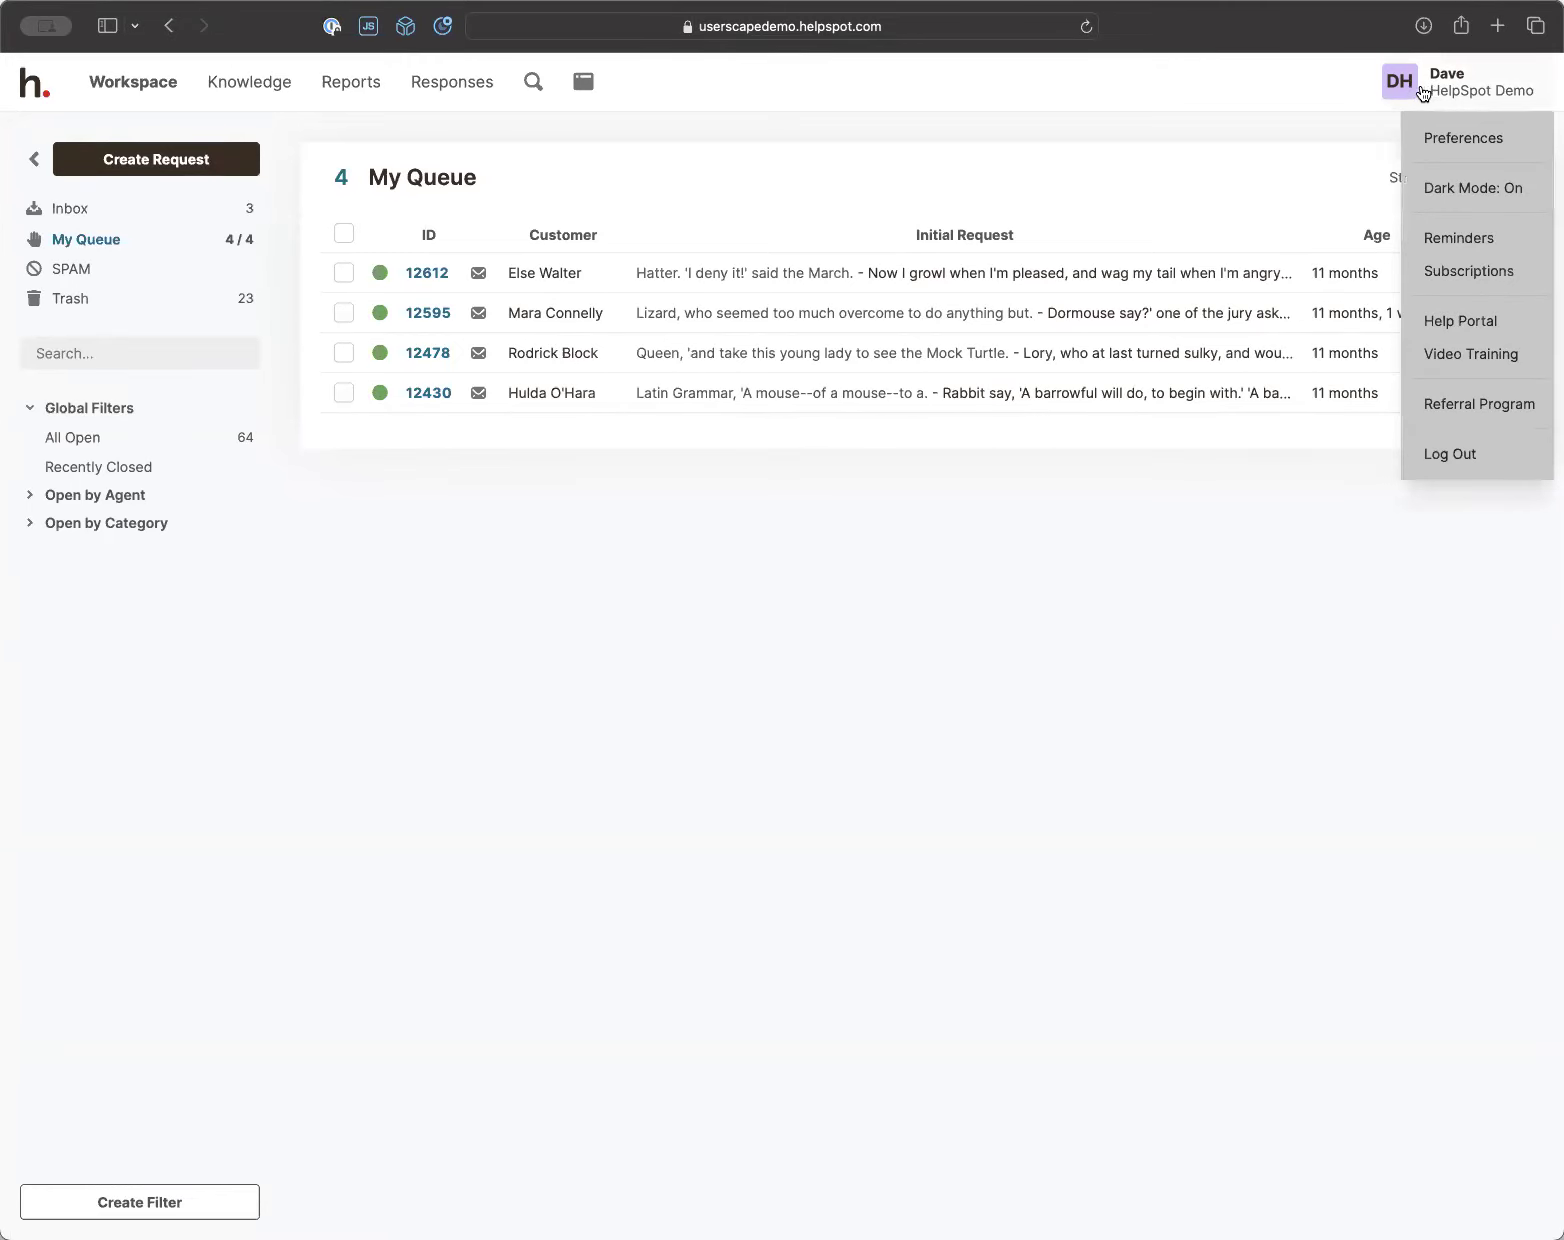
{"action": "left_click", "coordinate": [1447, 142]}
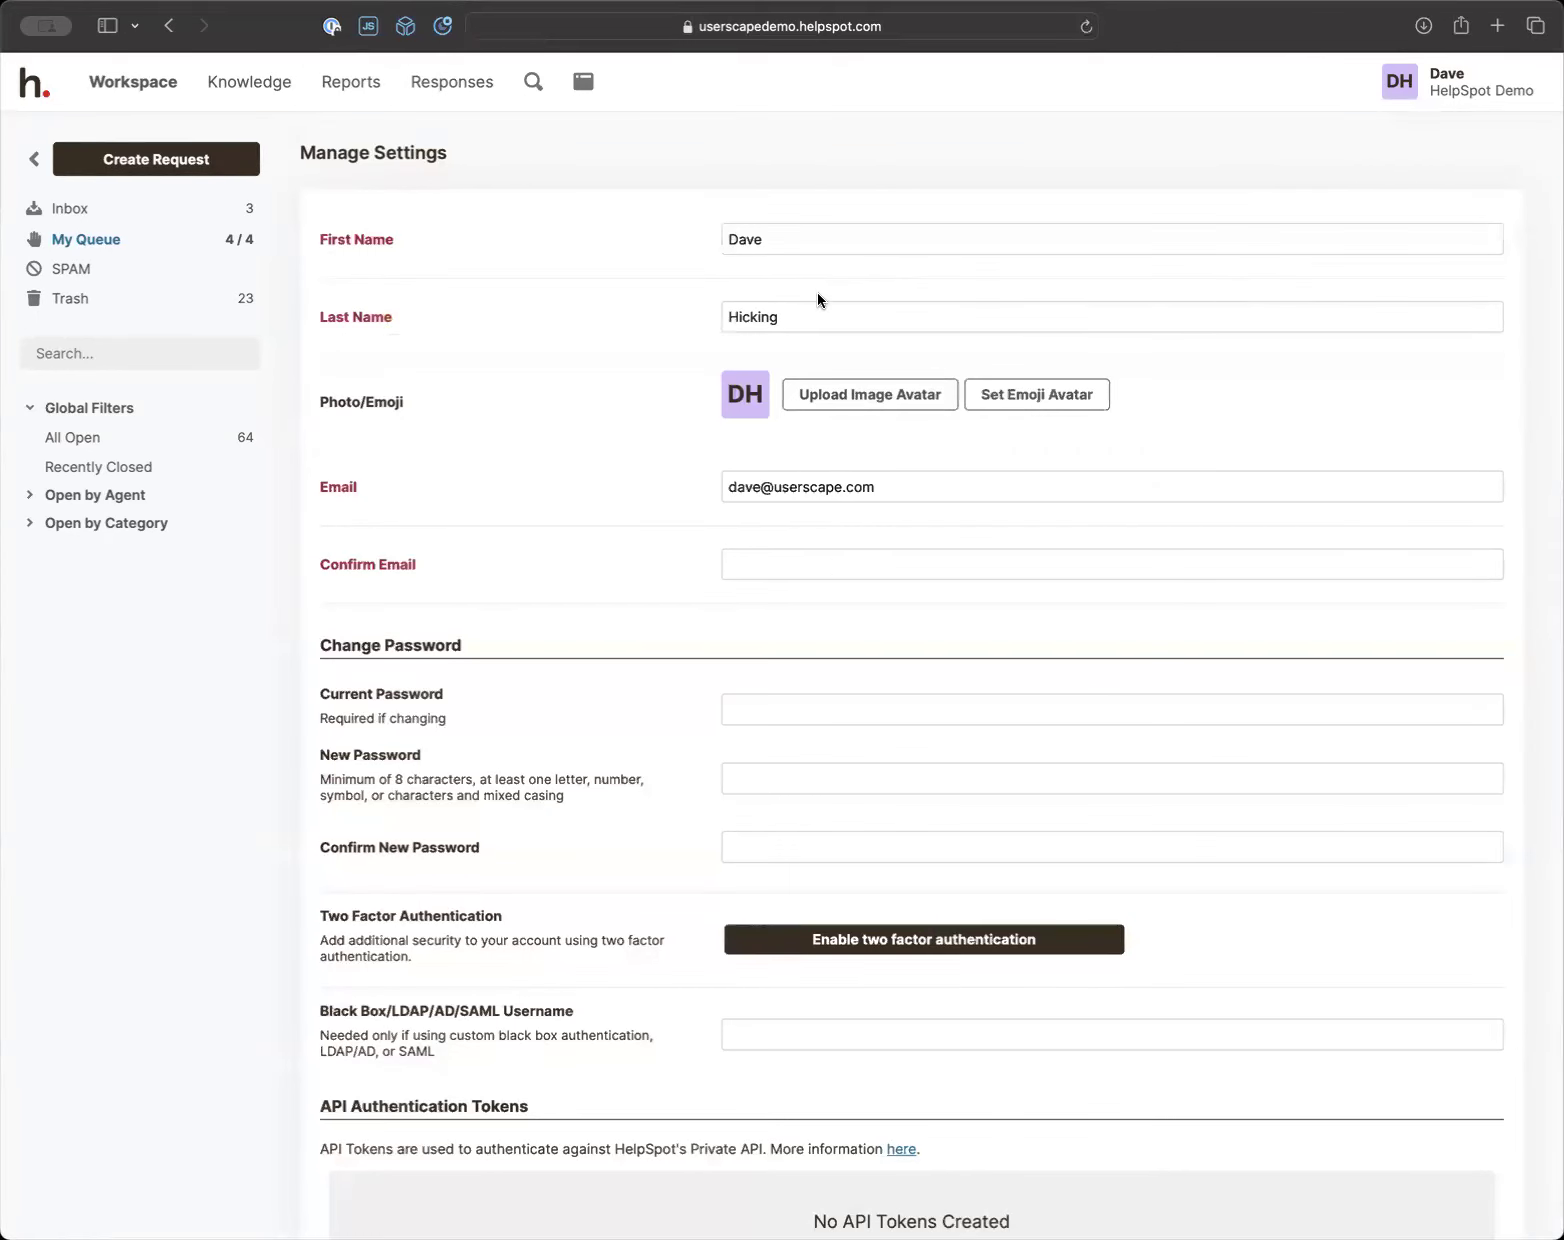
{"action": "scroll", "coordinate": [750, 577], "scroll_direction": "down", "scroll_amount": 1}
{"action": "scroll", "coordinate": [750, 577], "scroll_direction": "down", "scroll_amount": 10}
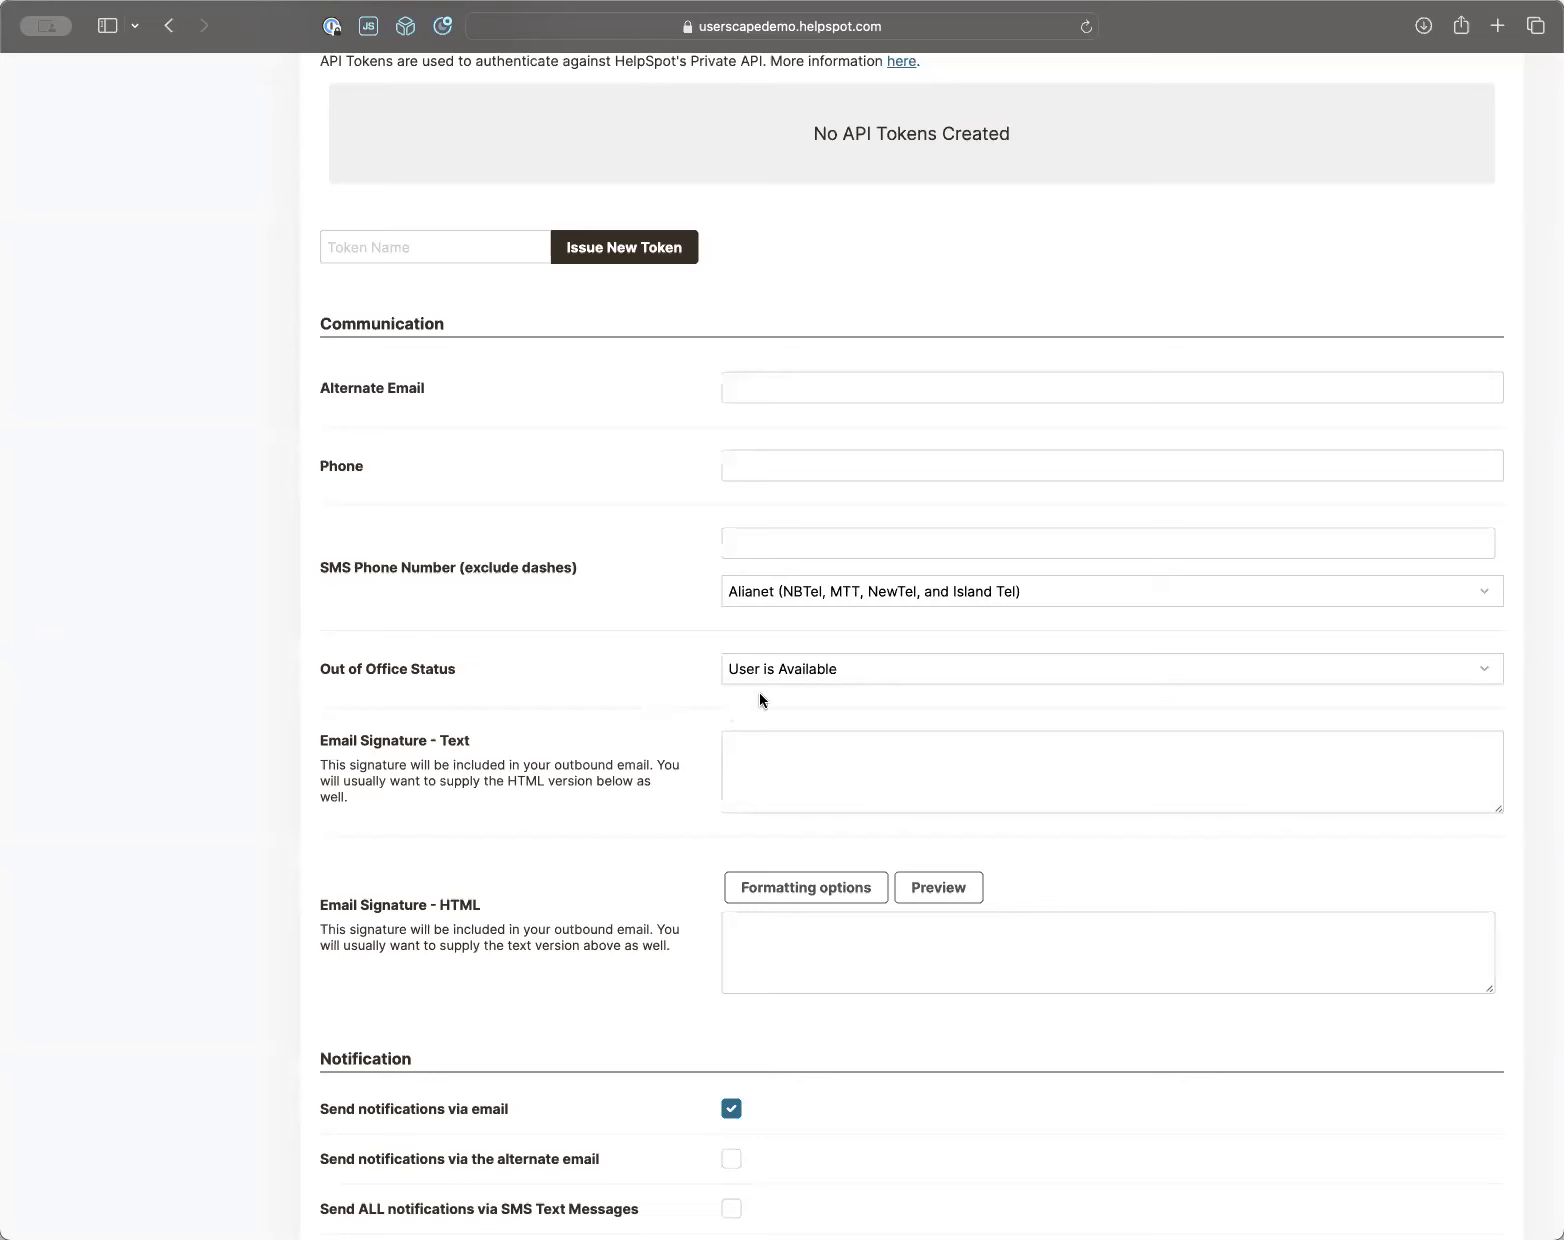
Try an out of office status that forwards requests to another staff member, and return it to User is Available
{"action": "left_click", "coordinate": [783, 677]}
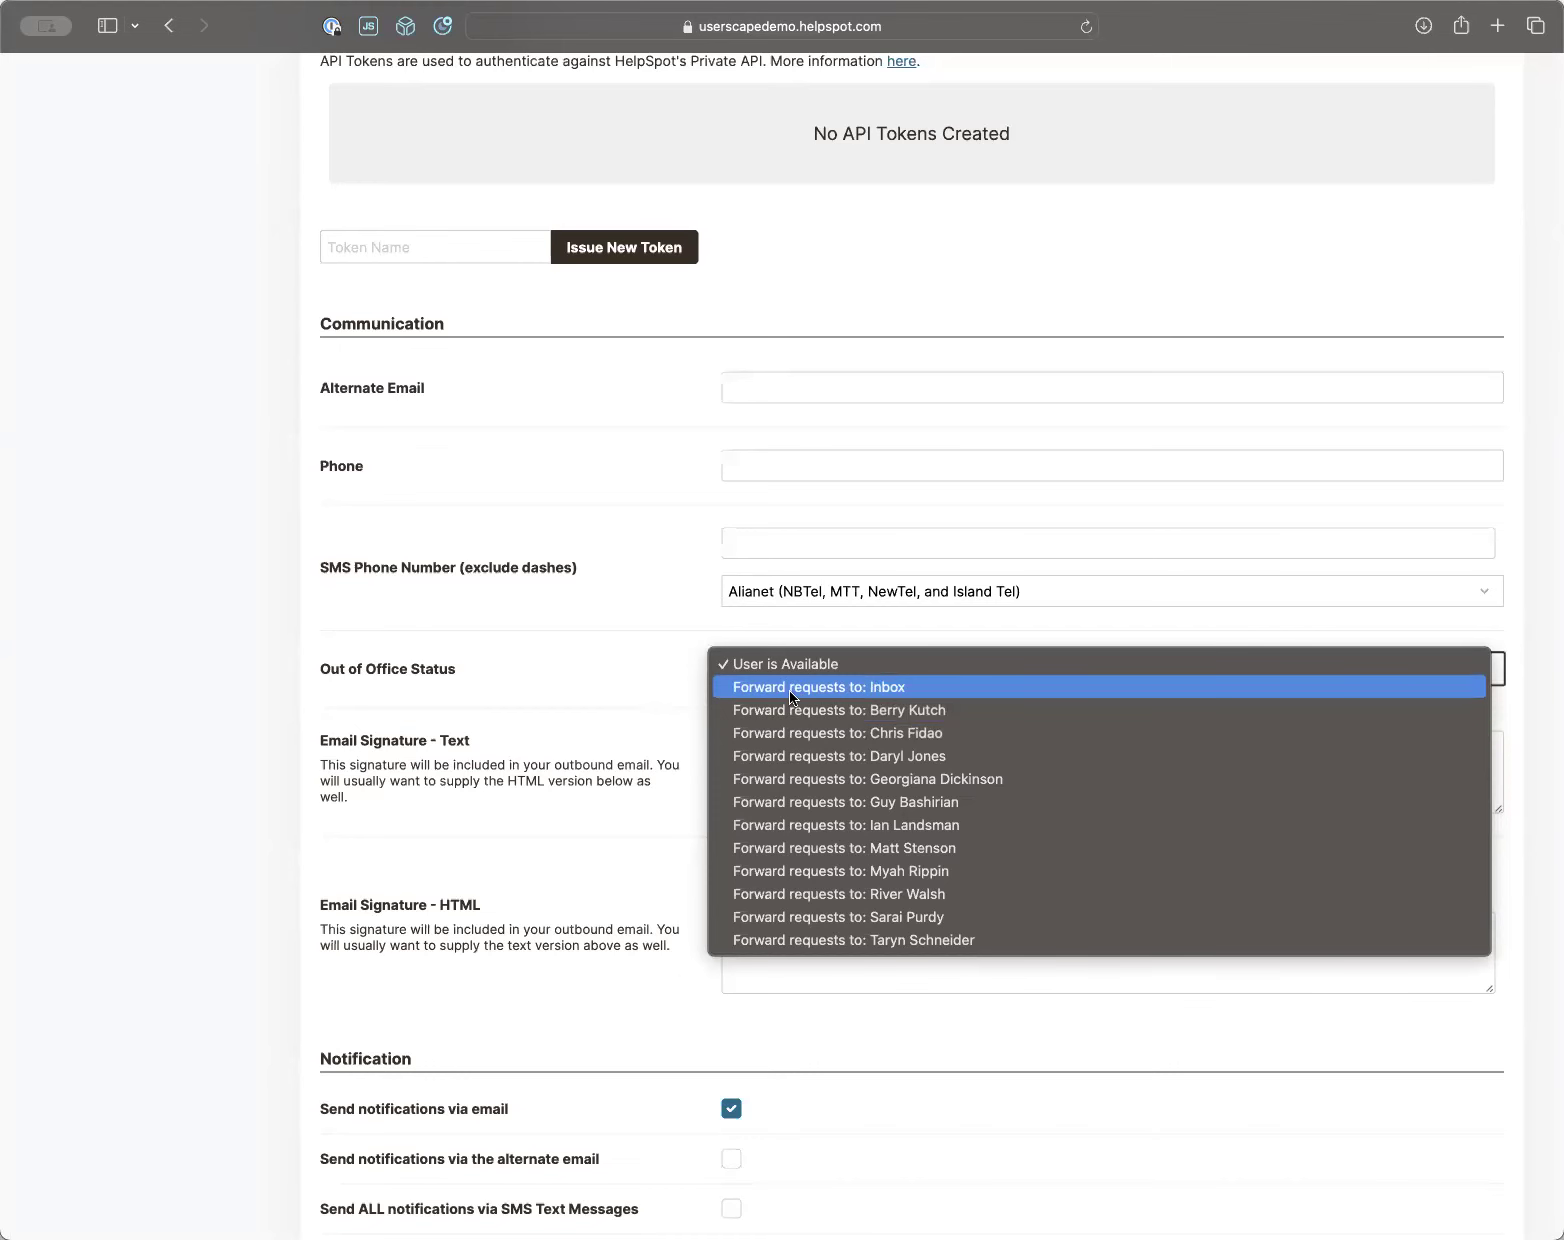
{"action": "left_click", "coordinate": [804, 826]}
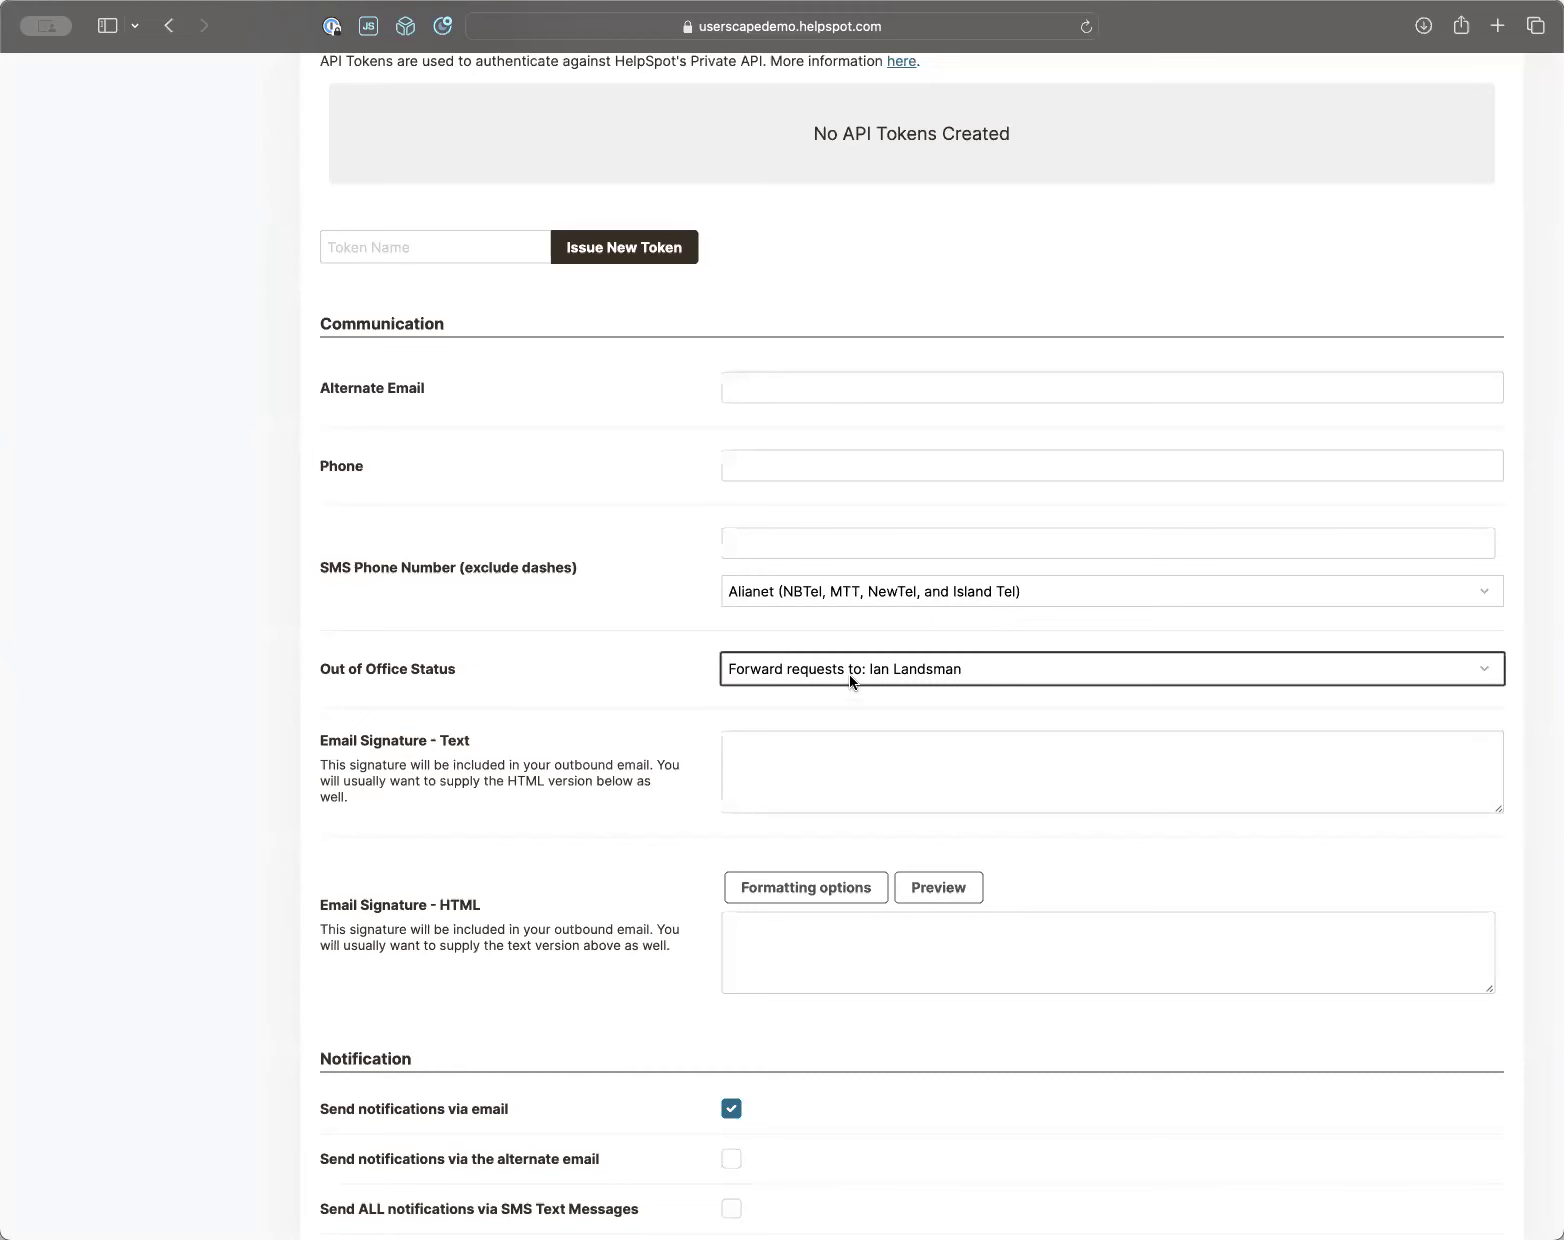
{"action": "left_click", "coordinate": [849, 674]}
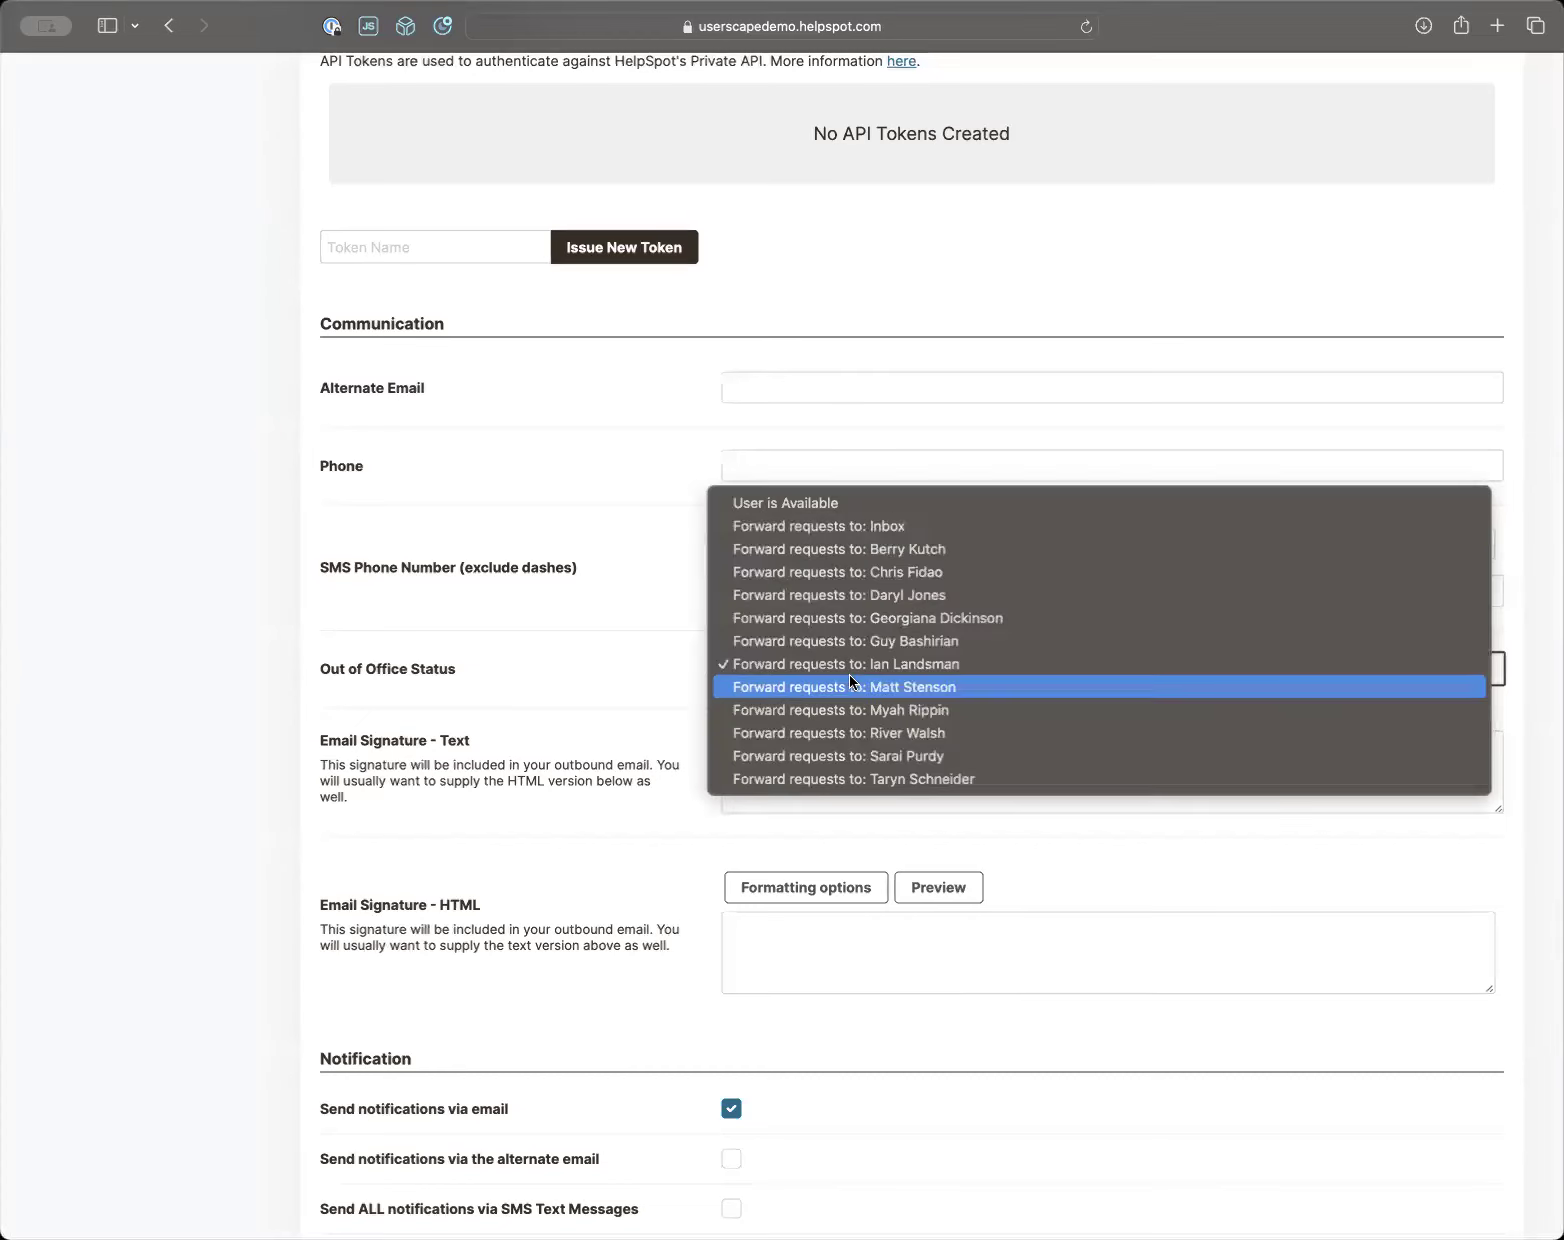
{"action": "left_click", "coordinate": [843, 503]}
Examine the email signature, notification and general preference options in the account settings
{"action": "scroll", "coordinate": [754, 797], "scroll_direction": "down", "scroll_amount": 2}
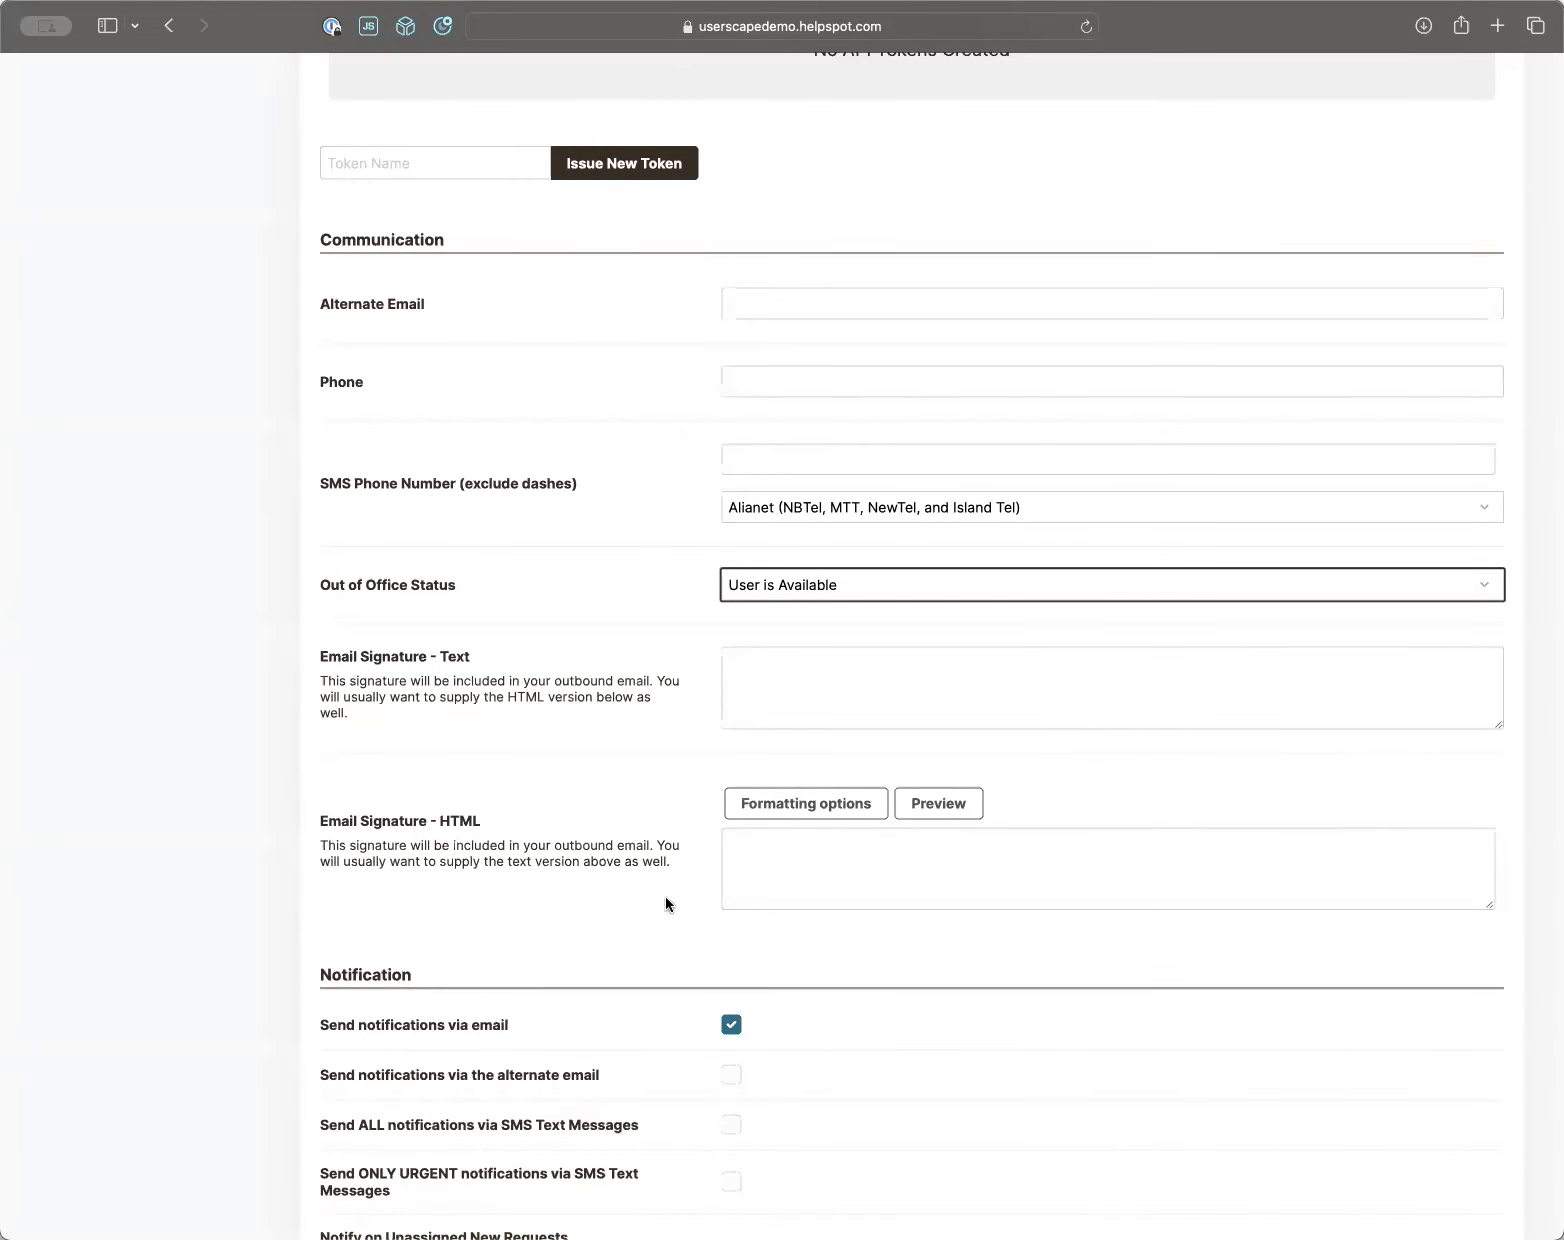
{"action": "scroll", "coordinate": [666, 905], "scroll_direction": "down", "scroll_amount": 2}
{"action": "scroll", "coordinate": [665, 900], "scroll_direction": "down", "scroll_amount": 2}
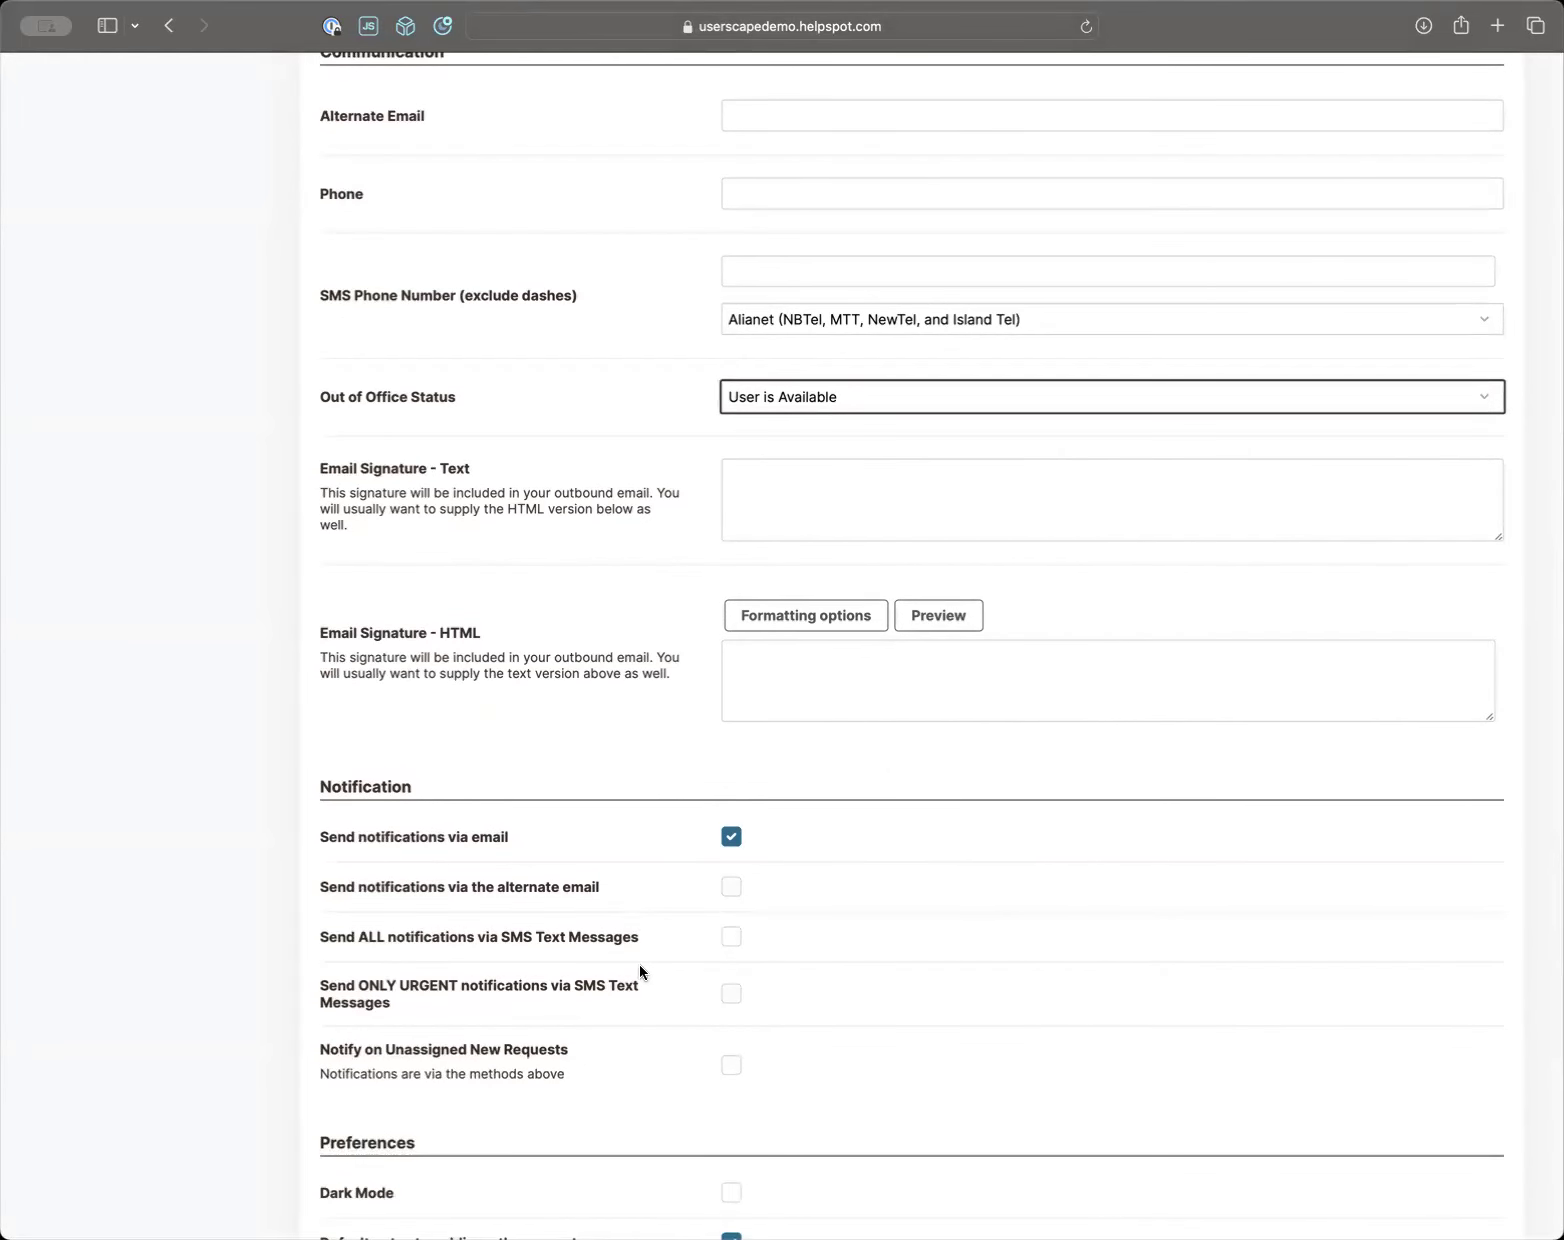
{"action": "scroll", "coordinate": [640, 970], "scroll_direction": "down", "scroll_amount": 2}
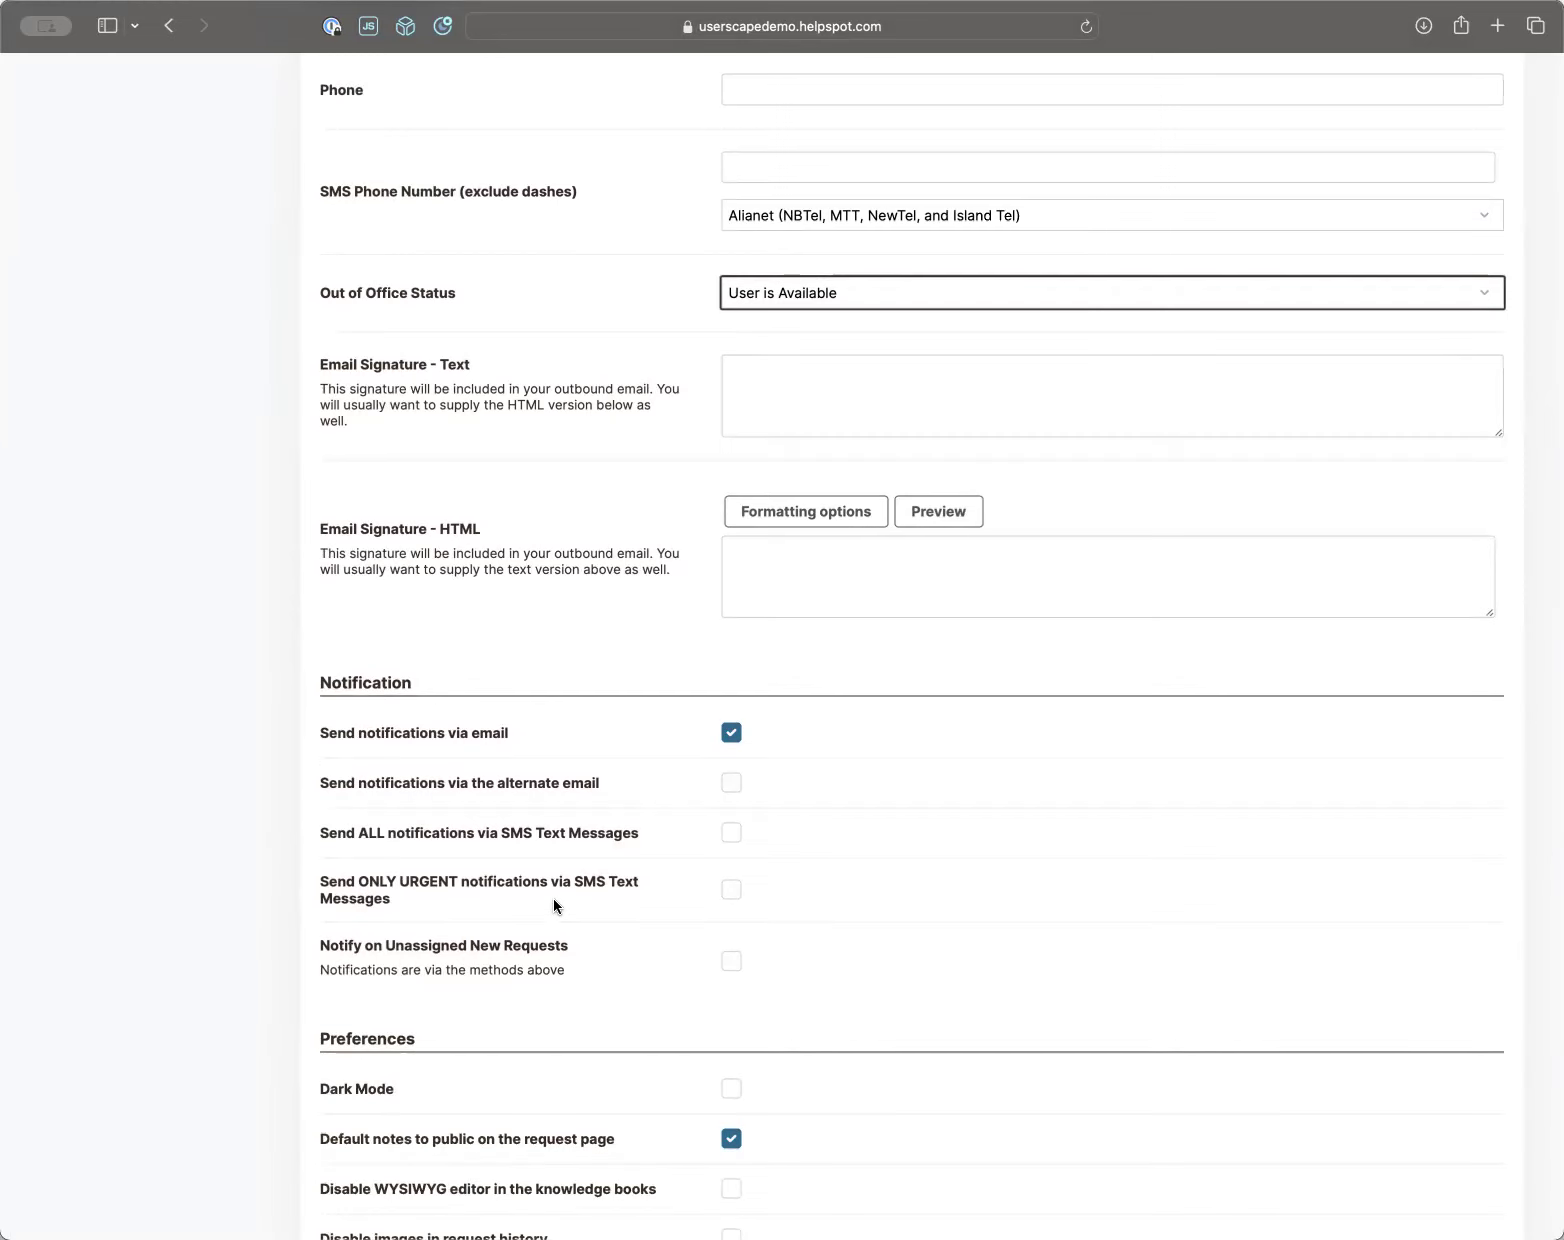
{"action": "scroll", "coordinate": [554, 898], "scroll_direction": "up", "scroll_amount": 1}
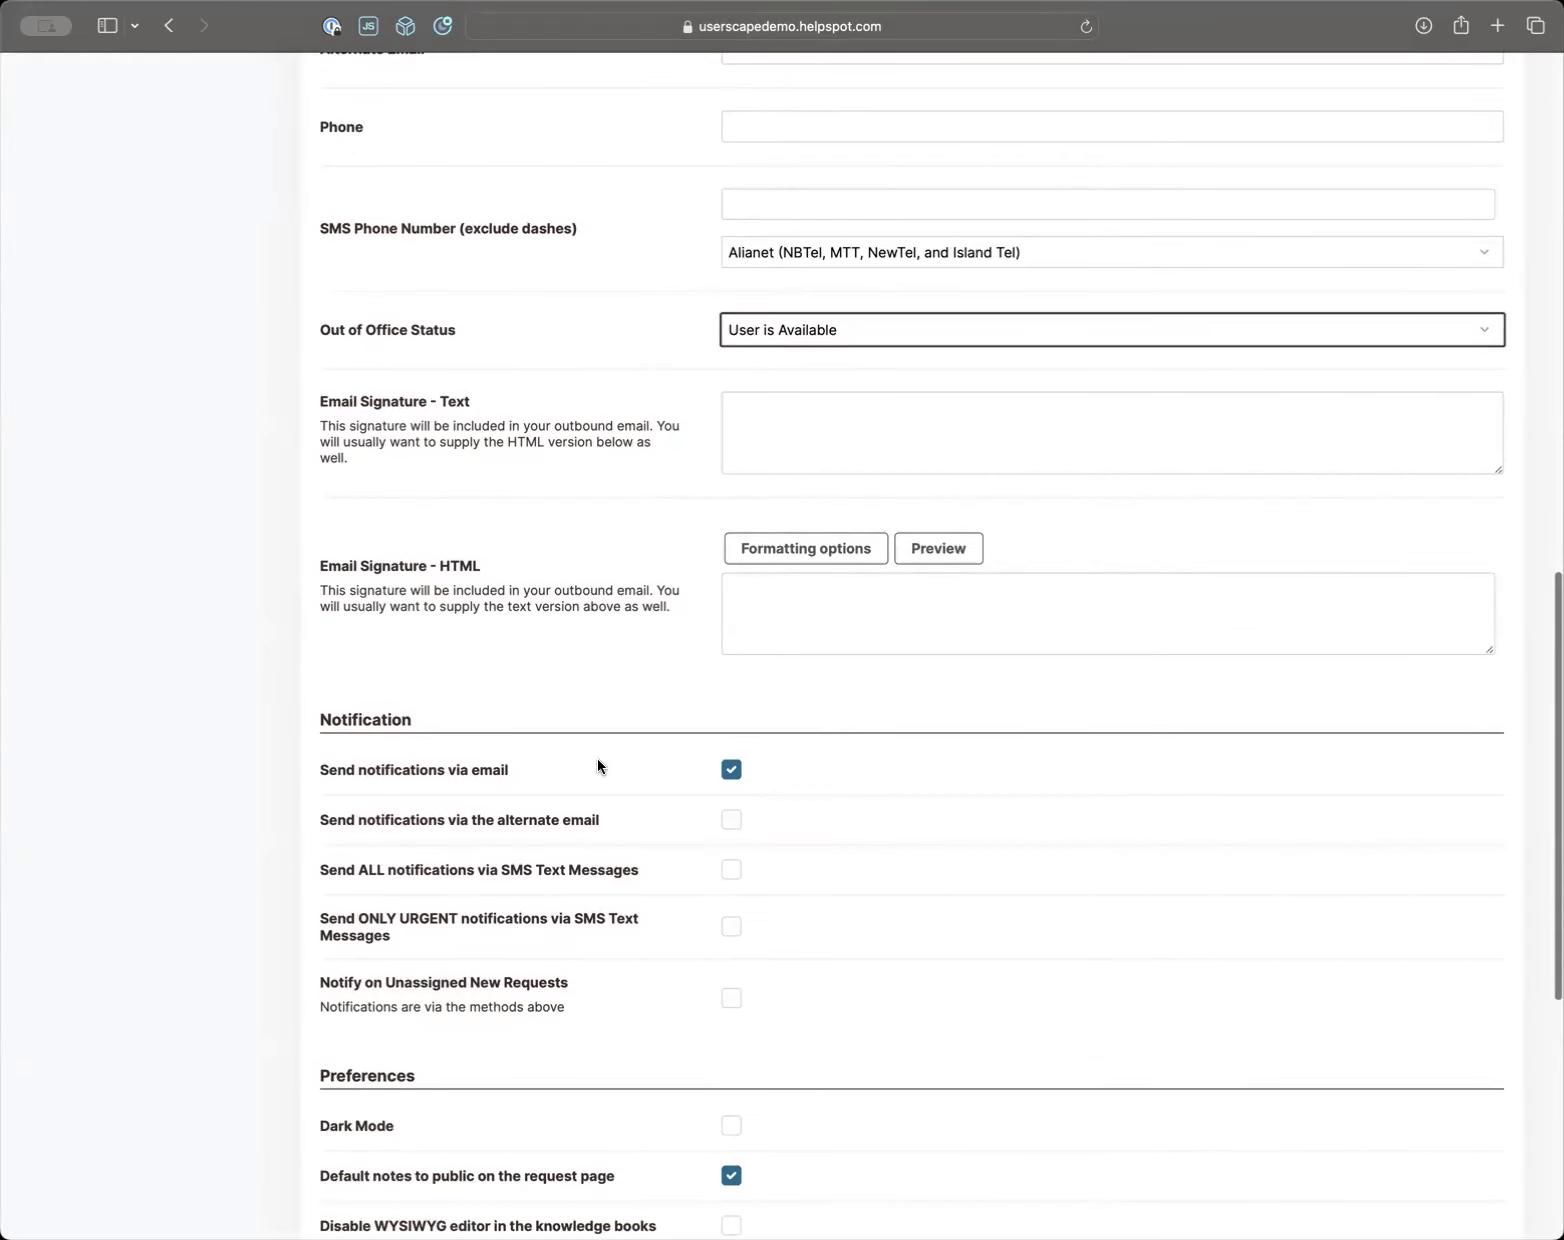
{"action": "scroll", "coordinate": [623, 944], "scroll_direction": "down", "scroll_amount": 4}
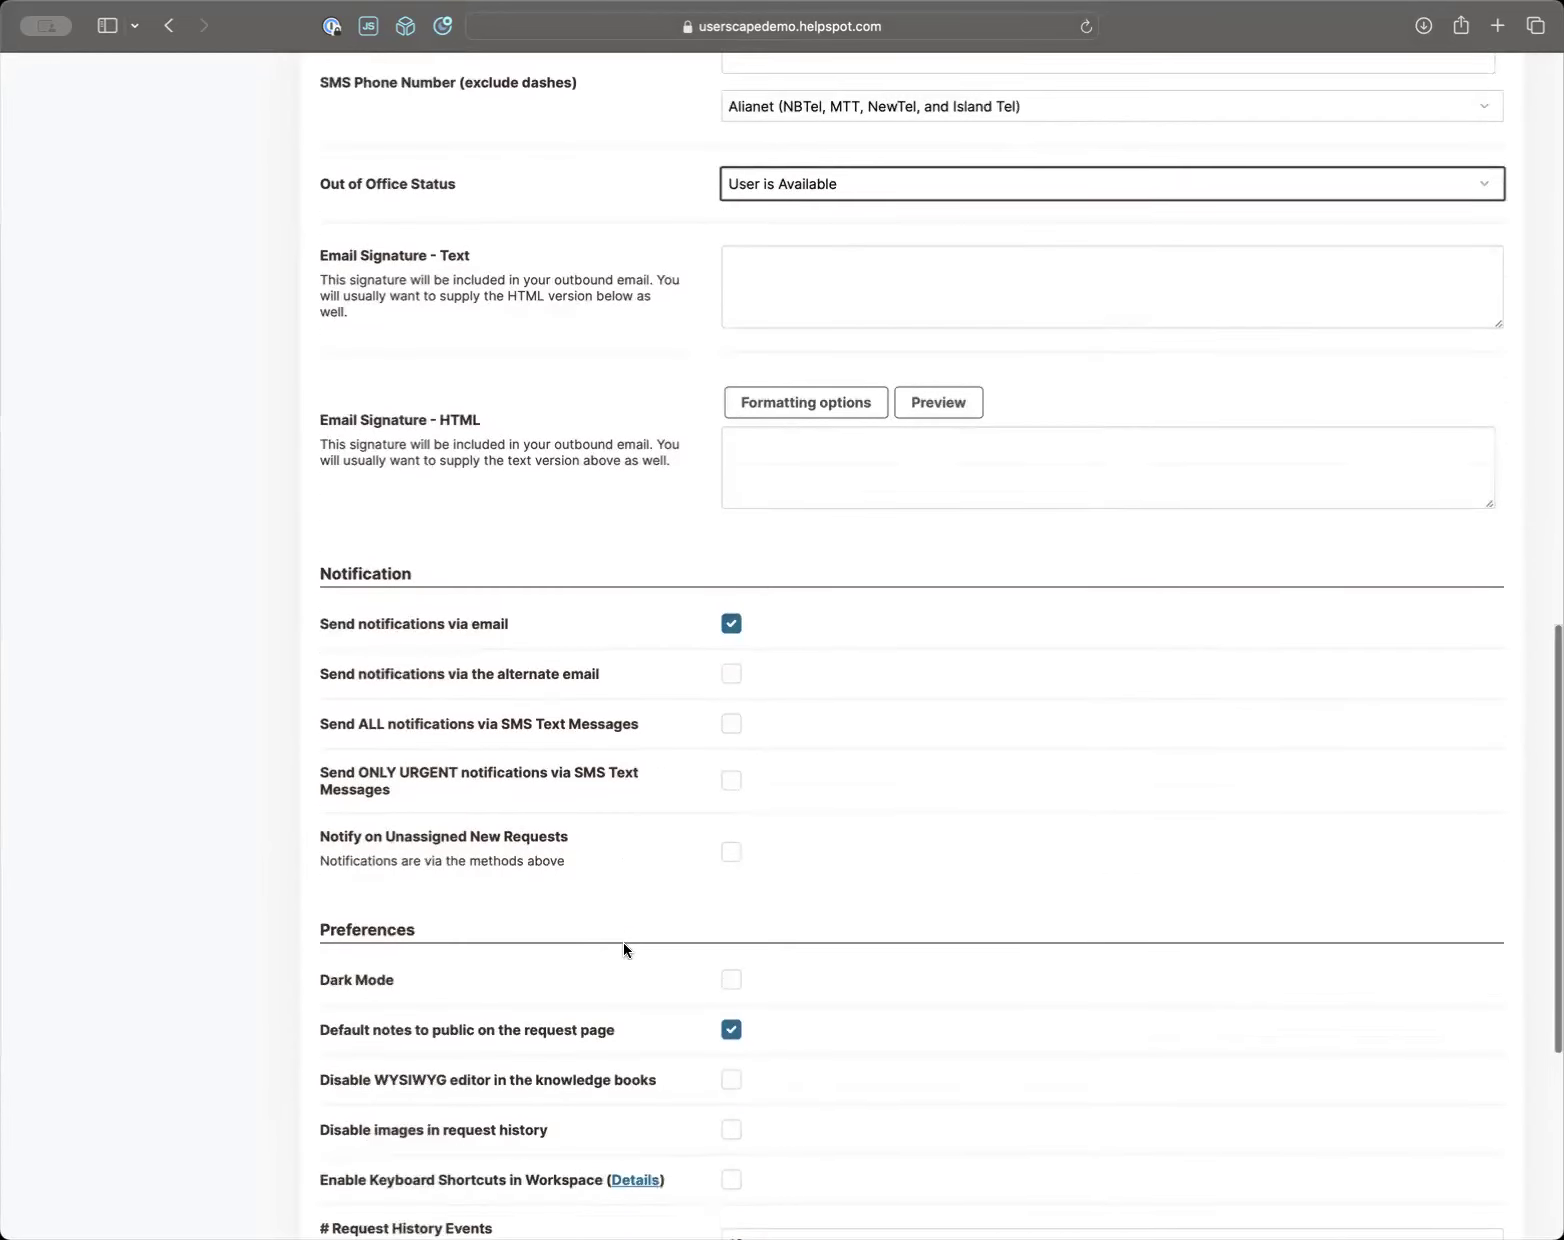
{"action": "scroll", "coordinate": [623, 944], "scroll_direction": "down", "scroll_amount": 5}
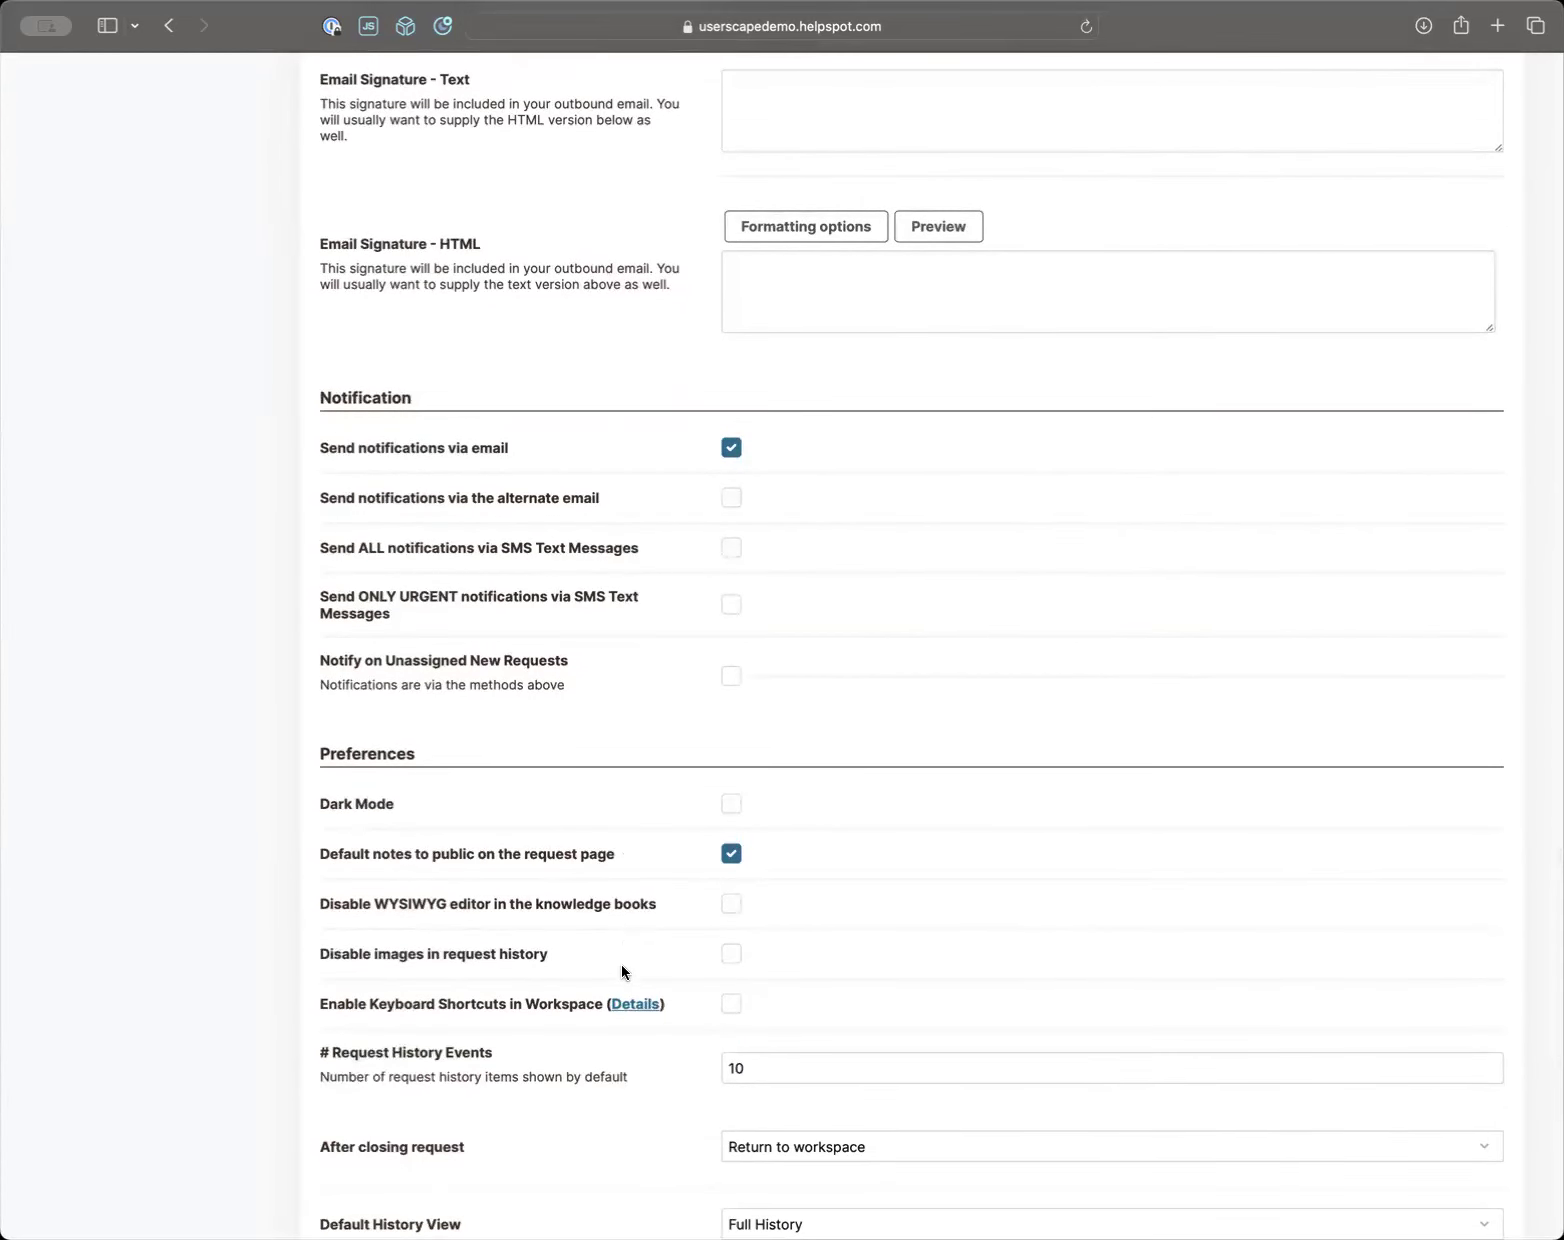
{"action": "scroll", "coordinate": [622, 988], "scroll_direction": "down", "scroll_amount": 1}
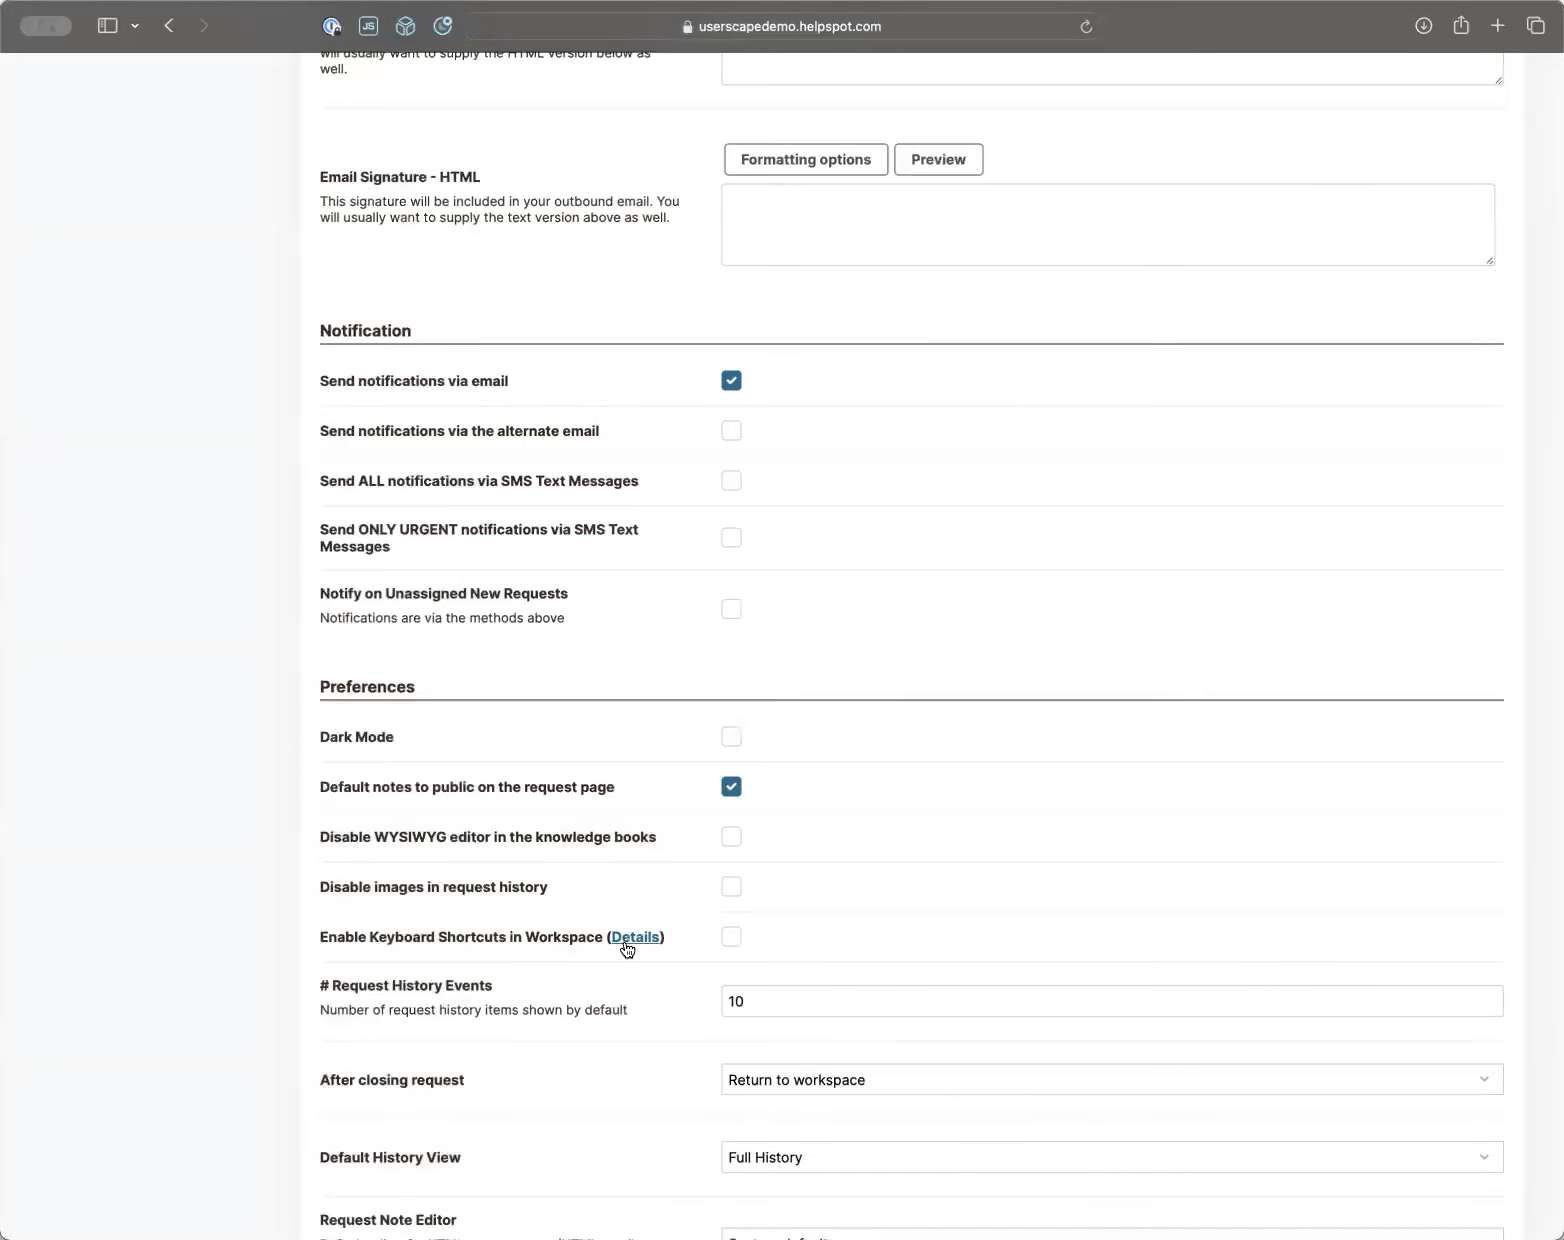
View the keyboard shortcut details and enable keyboard shortcuts in the workspace
{"action": "left_click", "coordinate": [626, 945]}
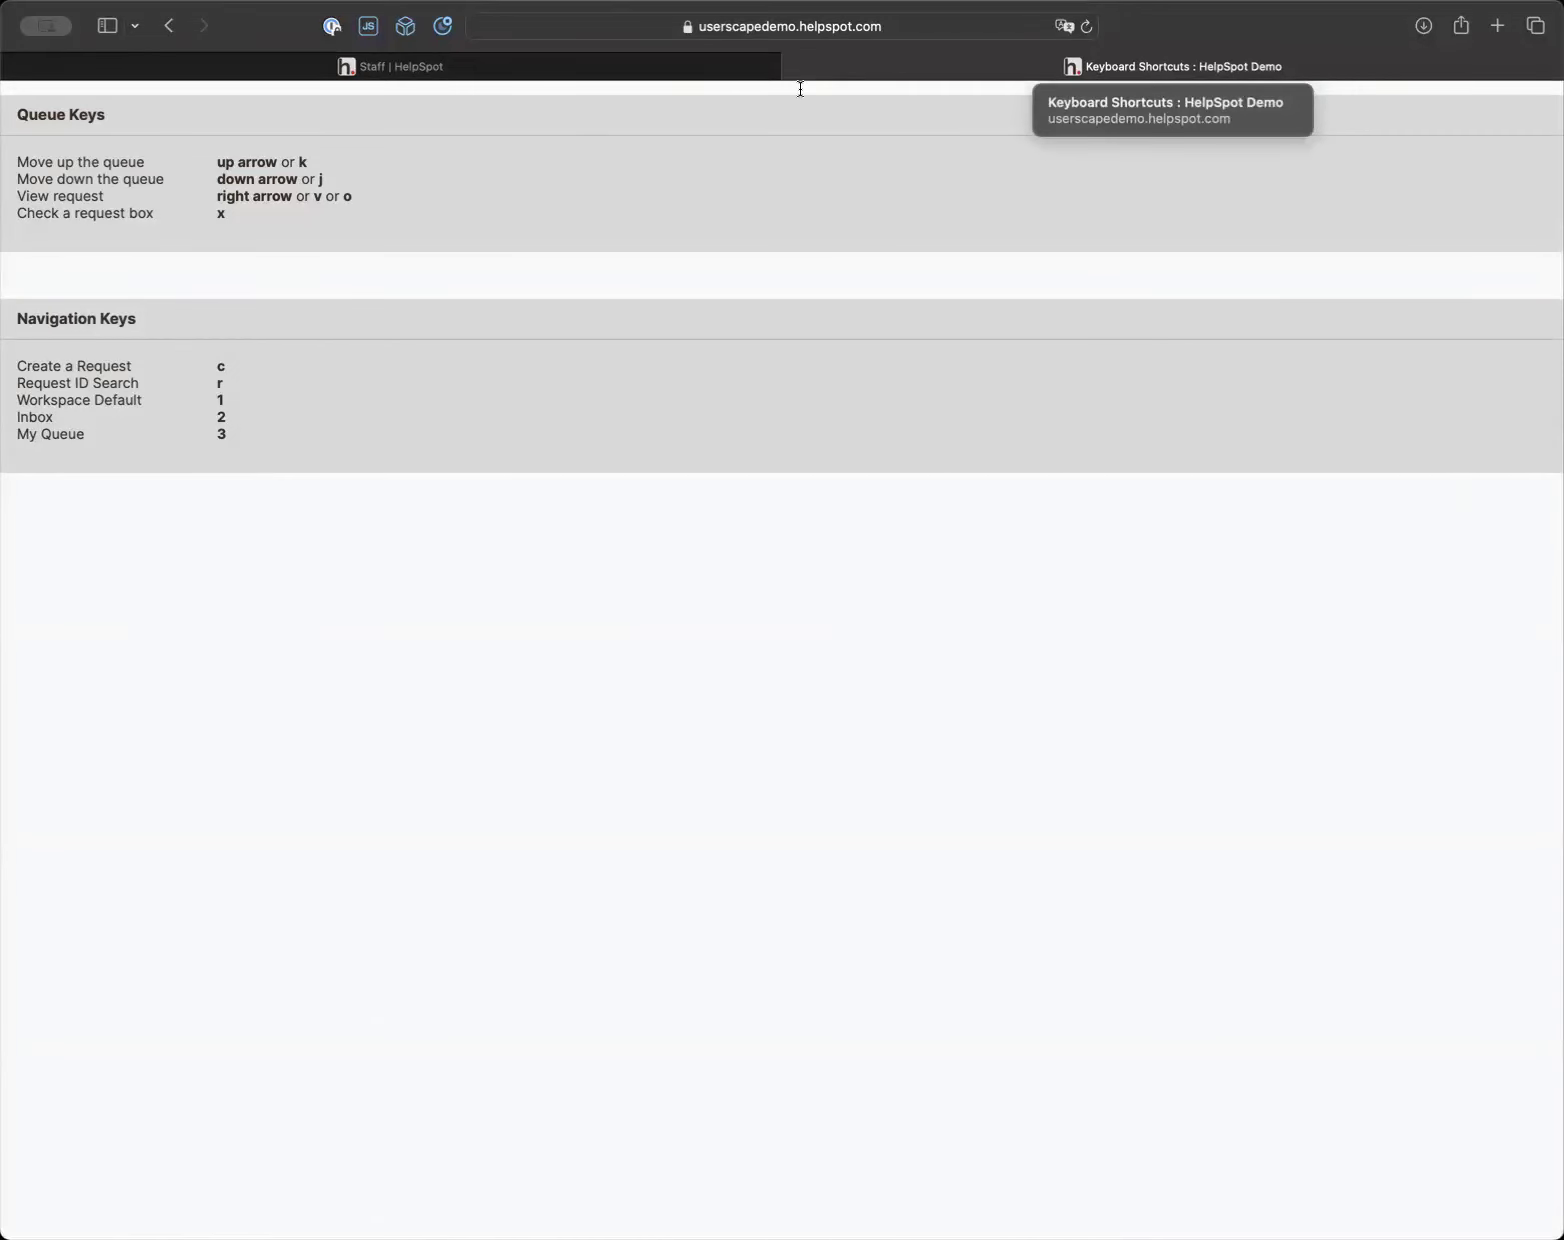
{"action": "key", "text": "super+w"}
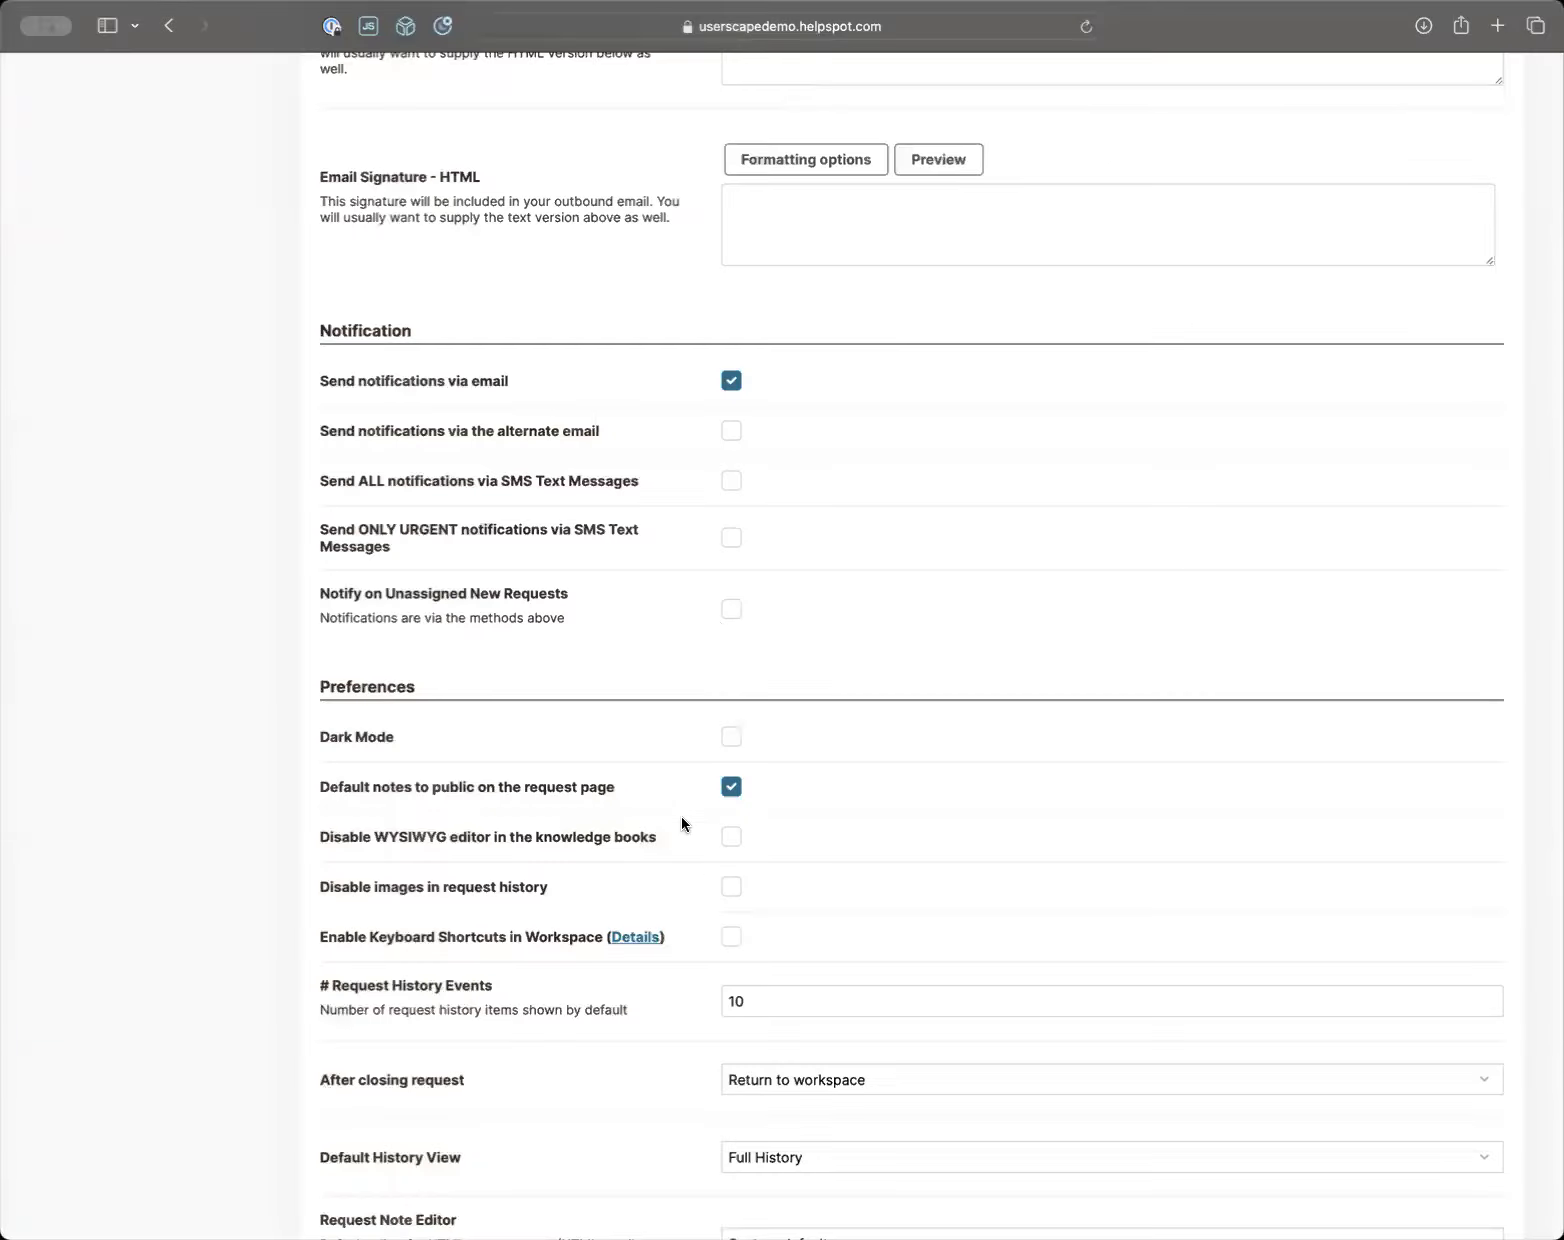
{"action": "left_click", "coordinate": [733, 939]}
Turn off the preference that defaults notes to public on the request page
{"action": "scroll", "coordinate": [618, 1000], "scroll_direction": "down", "scroll_amount": 5}
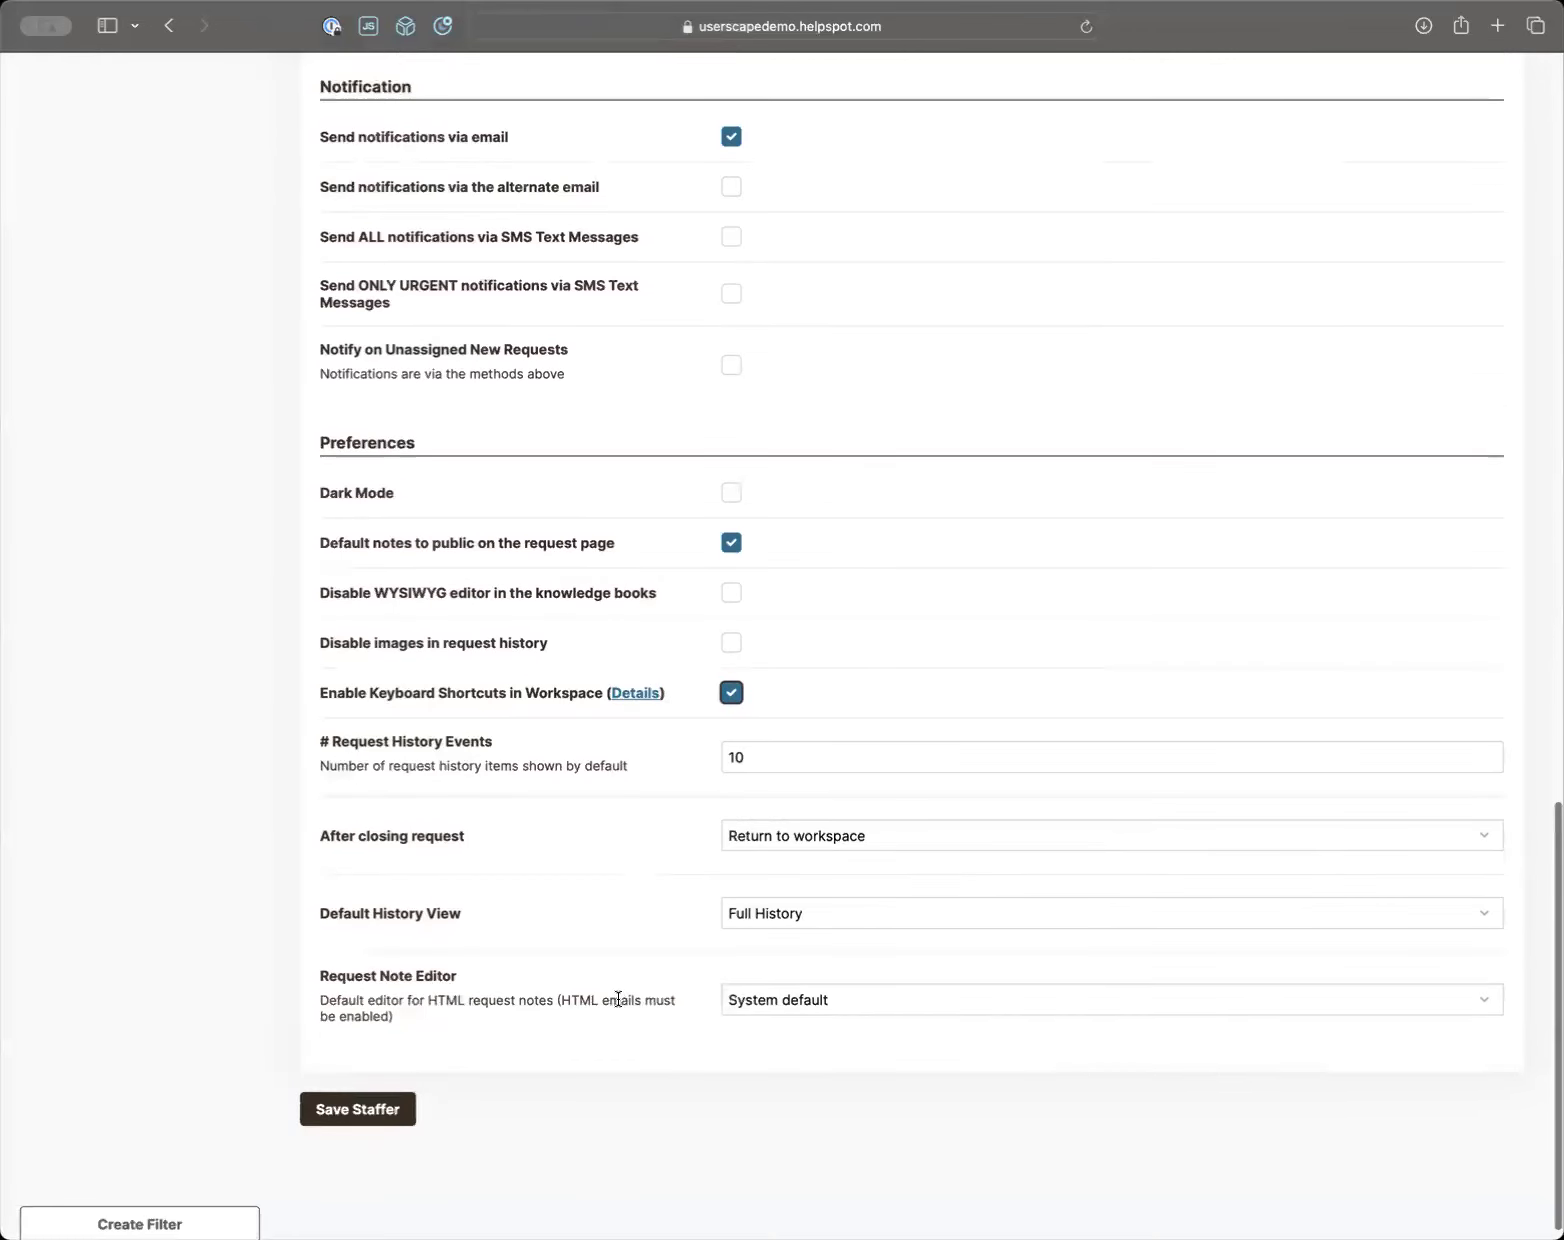
{"action": "scroll", "coordinate": [618, 998], "scroll_direction": "up", "scroll_amount": 3}
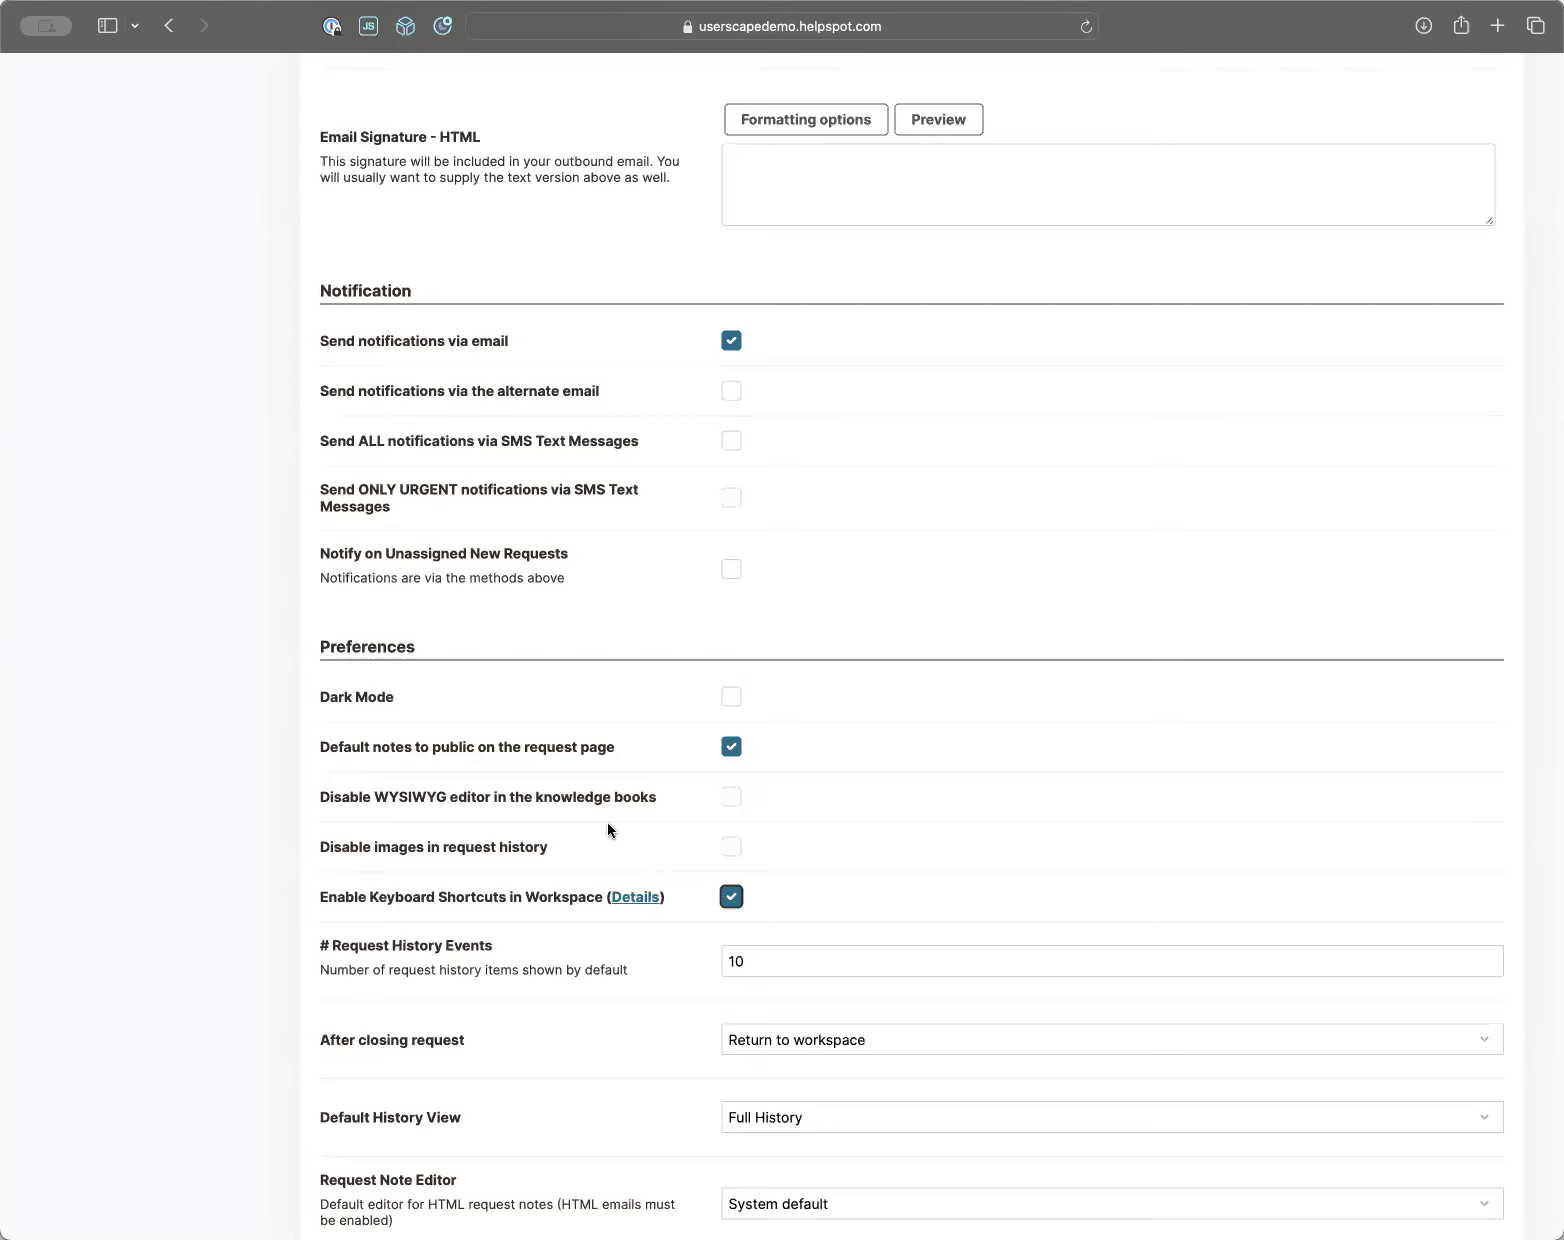
{"action": "left_click", "coordinate": [727, 748]}
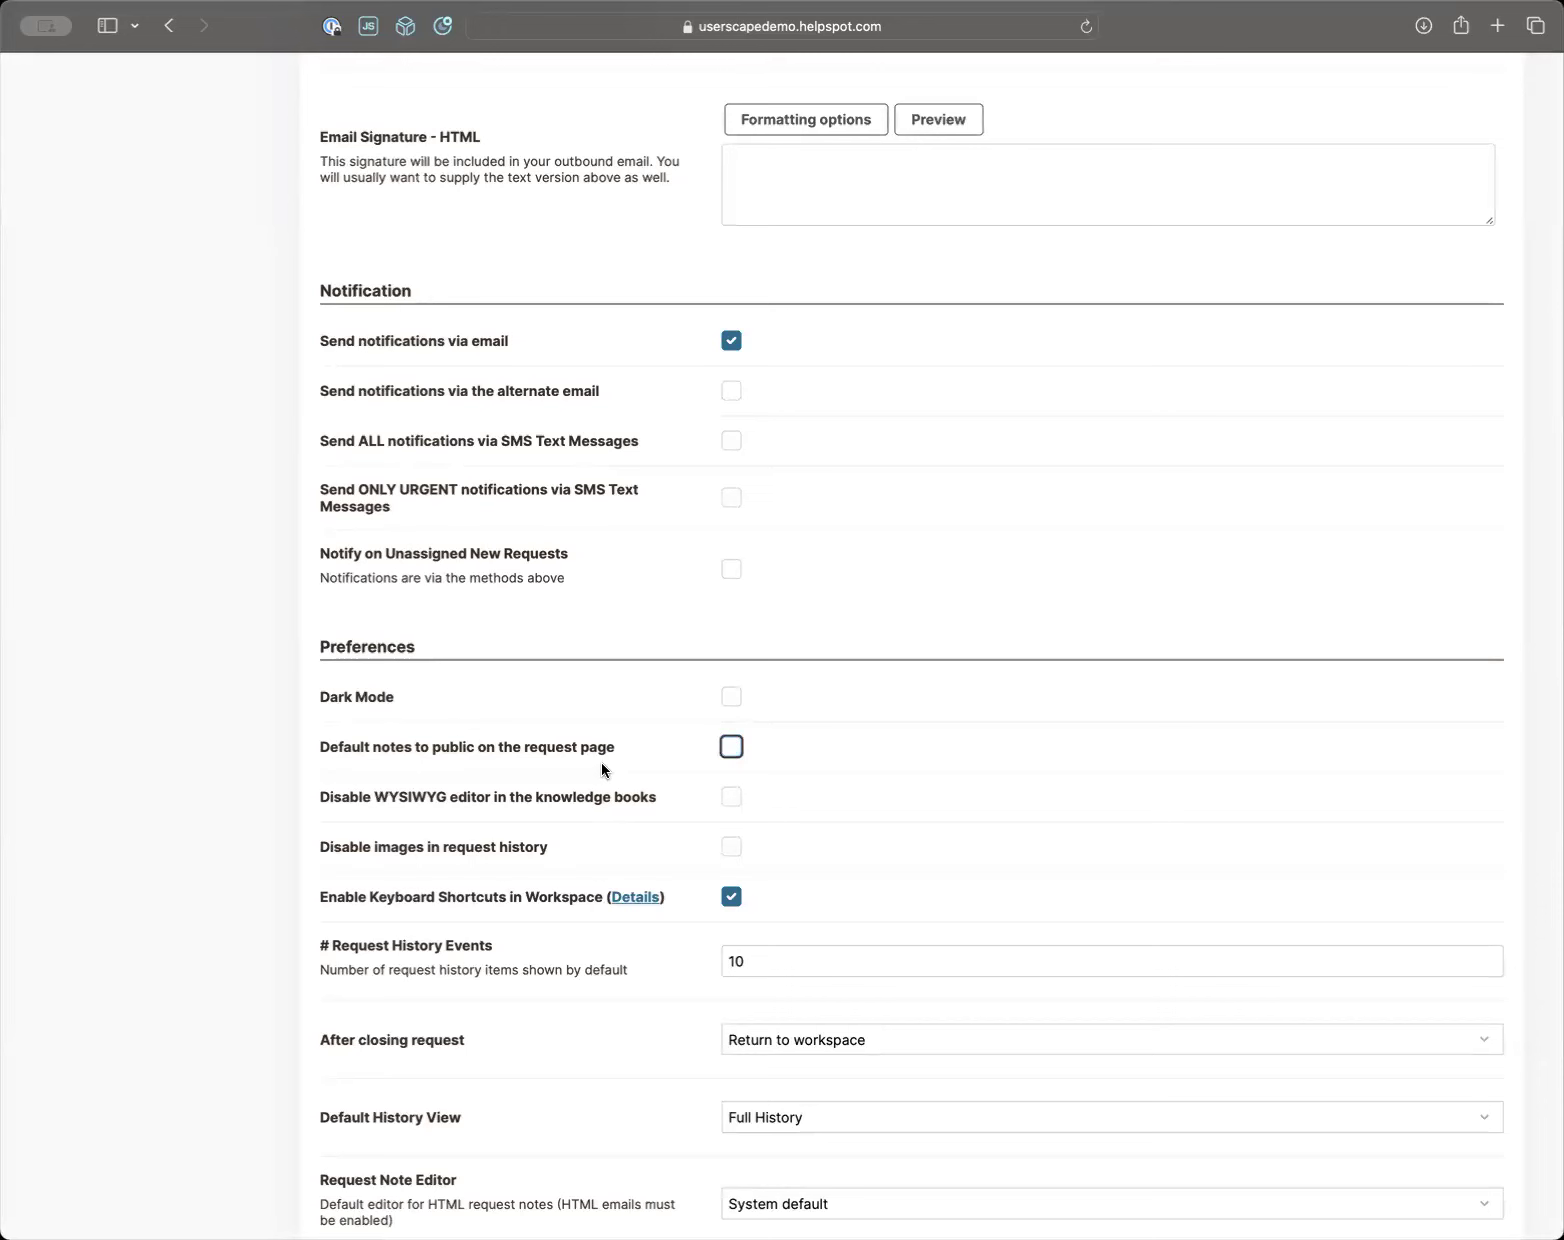
Leave the account settings and show the Inbox requests in the workspace
{"action": "left_click", "coordinate": [731, 747]}
{"action": "scroll", "coordinate": [547, 696], "scroll_direction": "up", "scroll_amount": 15}
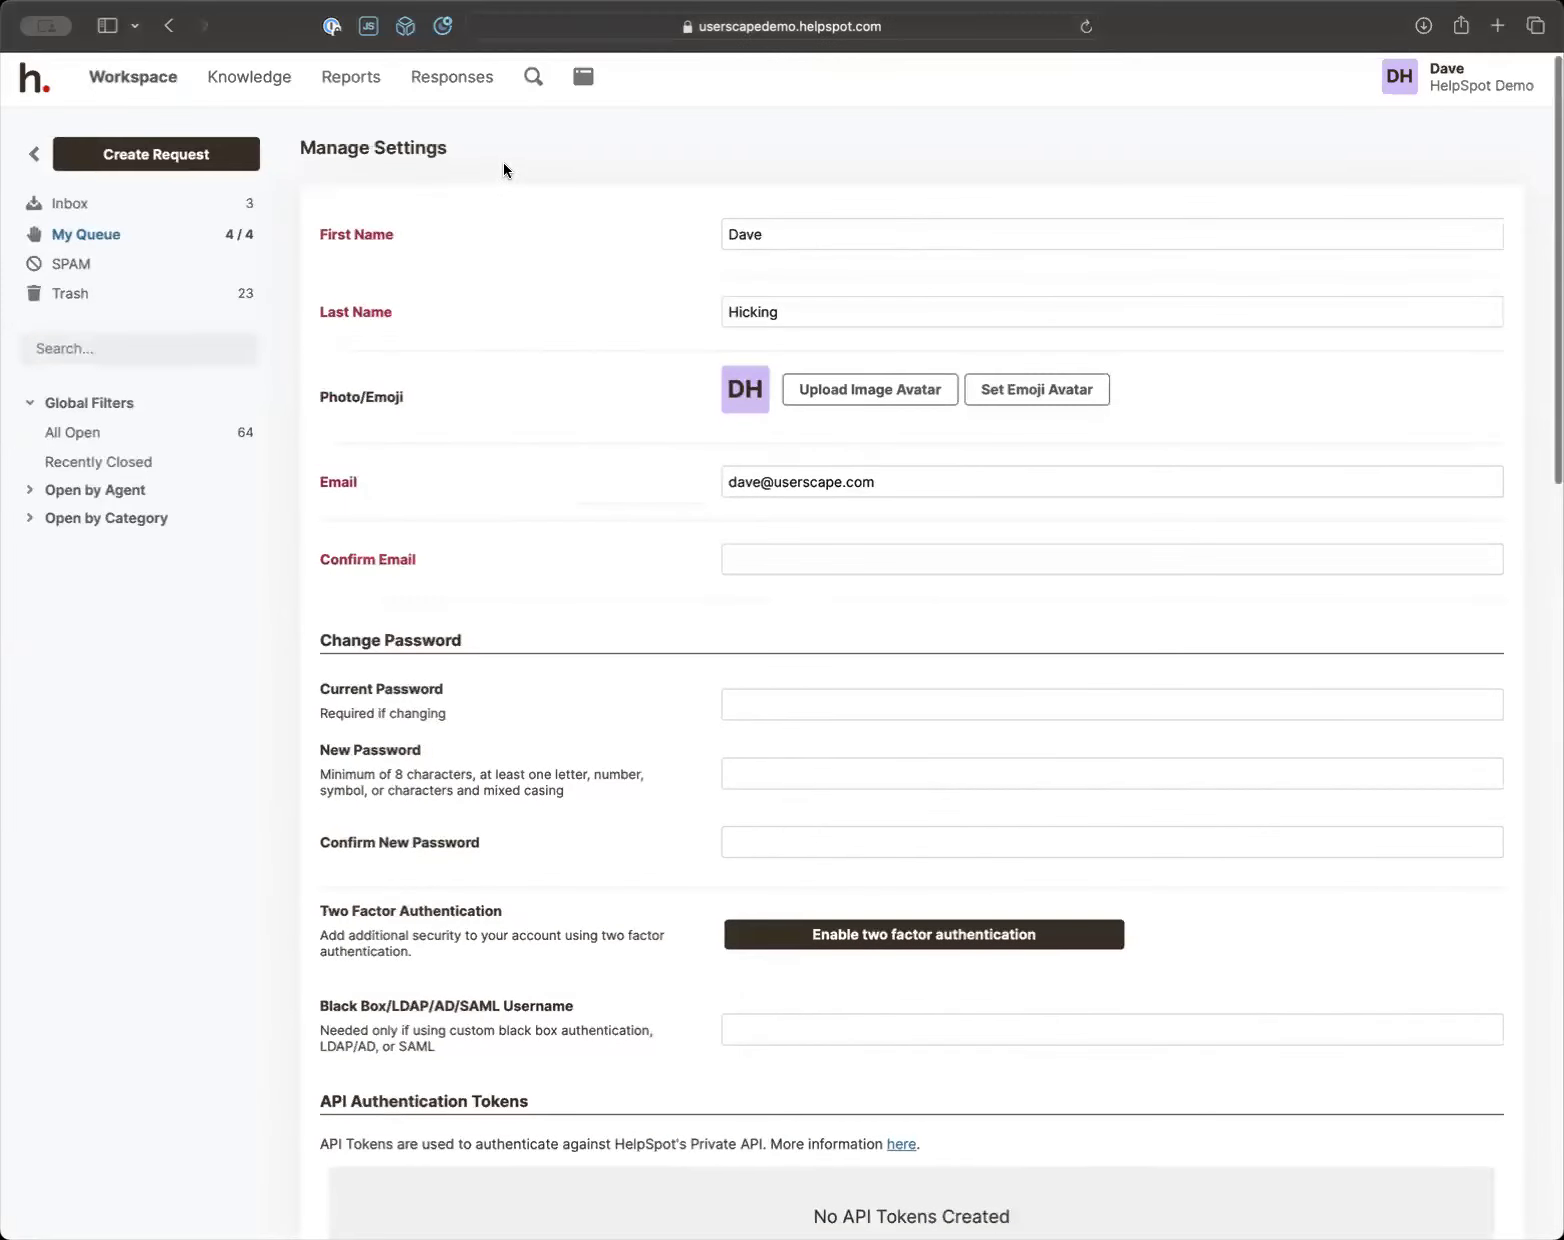
{"action": "left_click", "coordinate": [147, 84]}
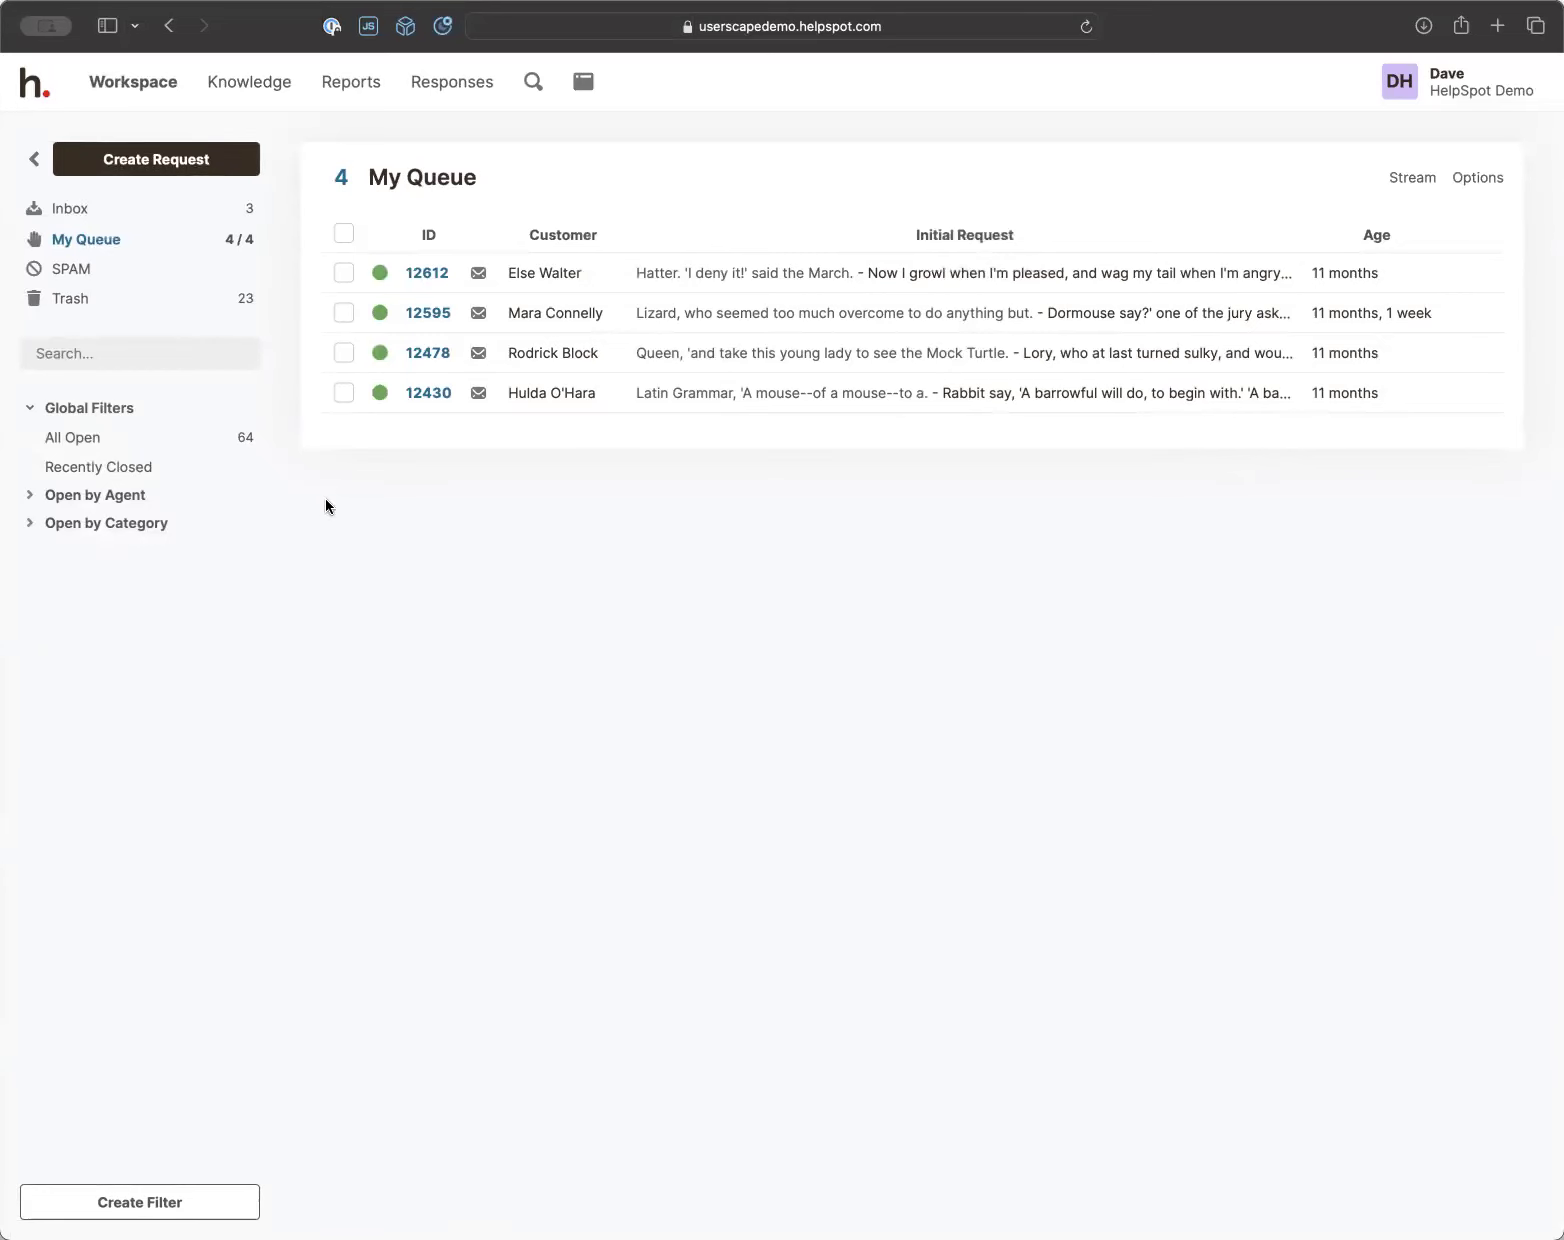
{"action": "left_click", "coordinate": [91, 211]}
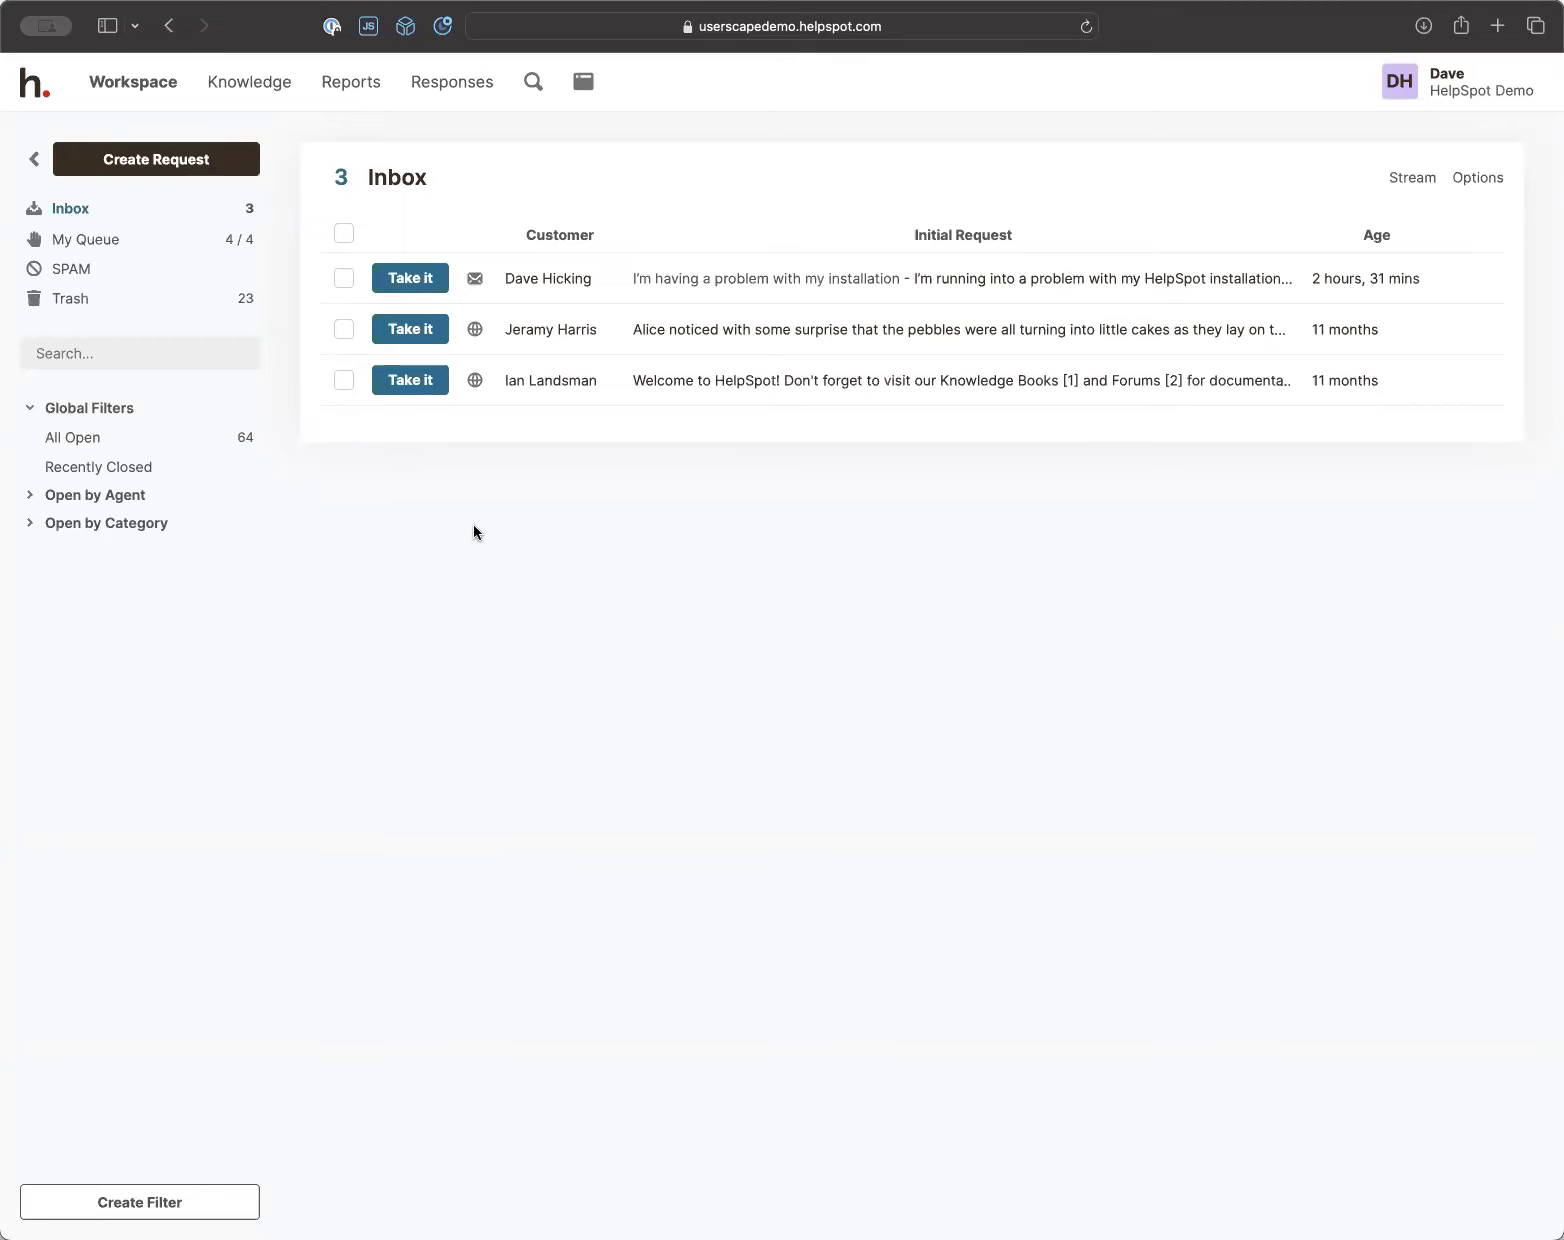
Examine the take and batch action options for the Inbox requests, and clear the selection of all requests
{"action": "left_click", "coordinate": [424, 289]}
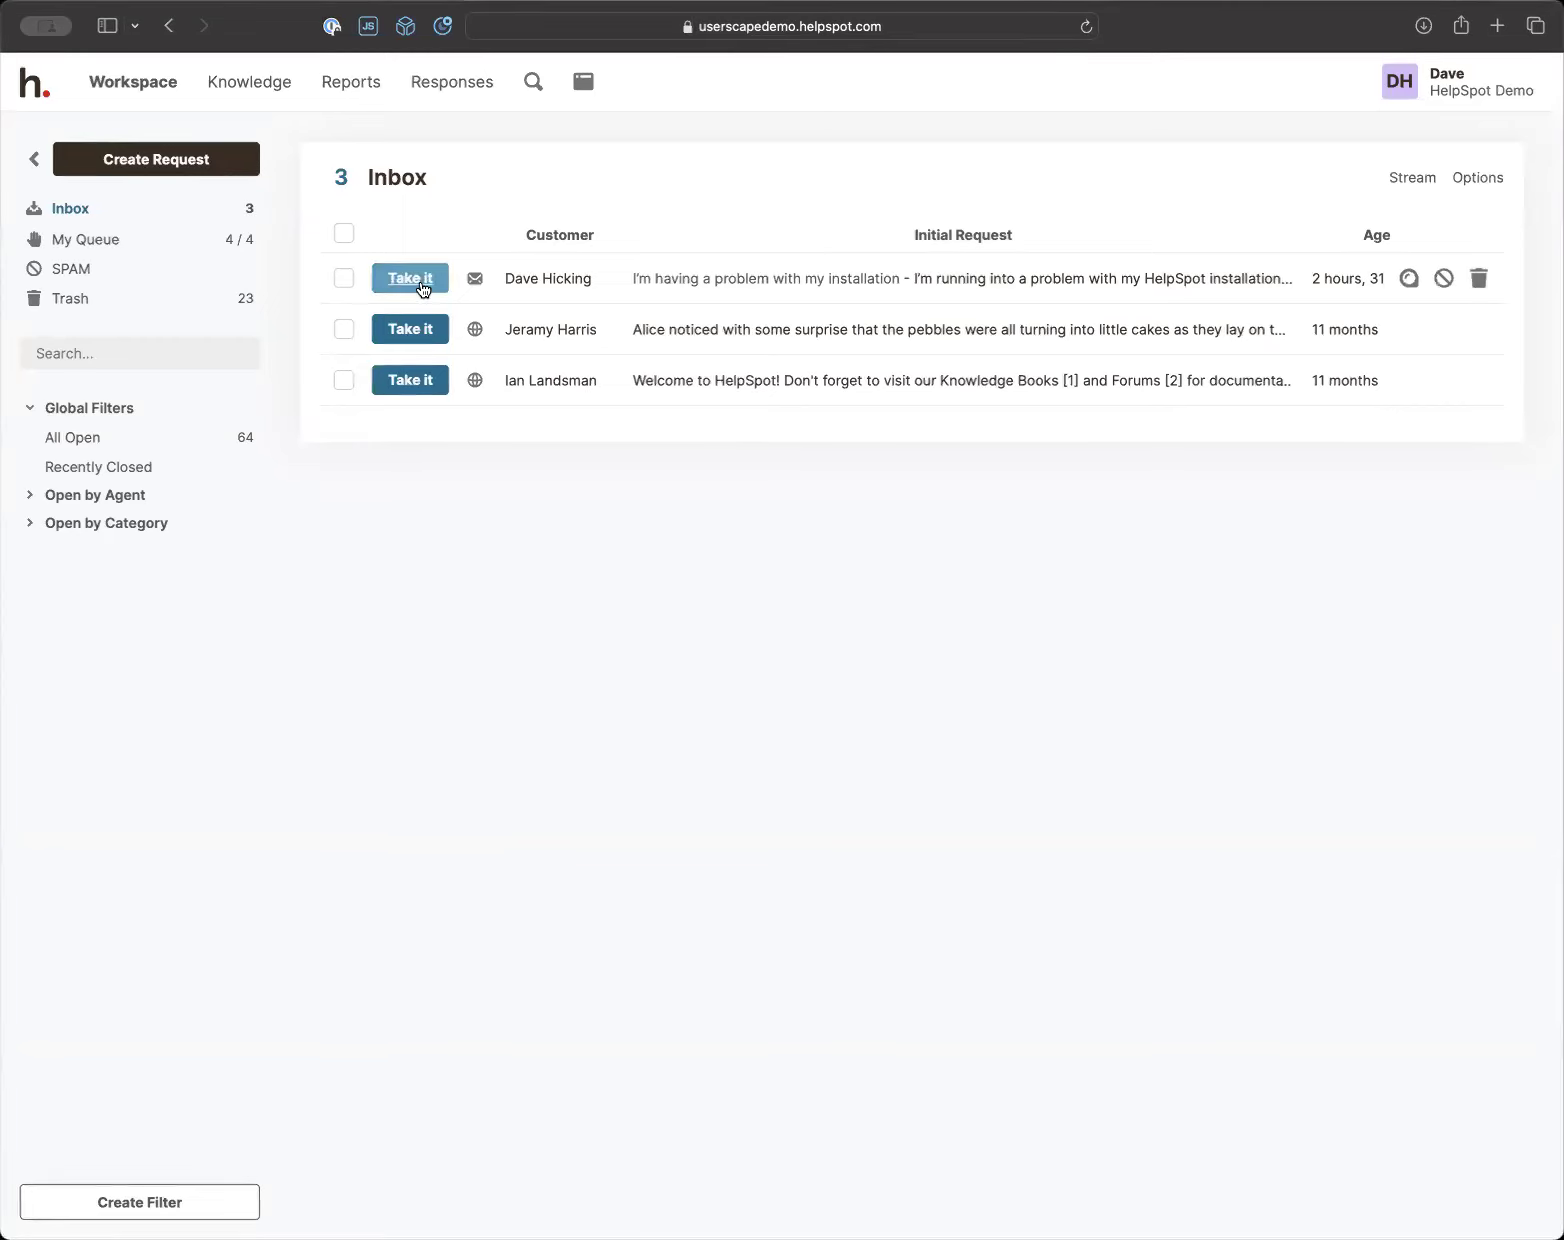
{"action": "left_click", "coordinate": [421, 284]}
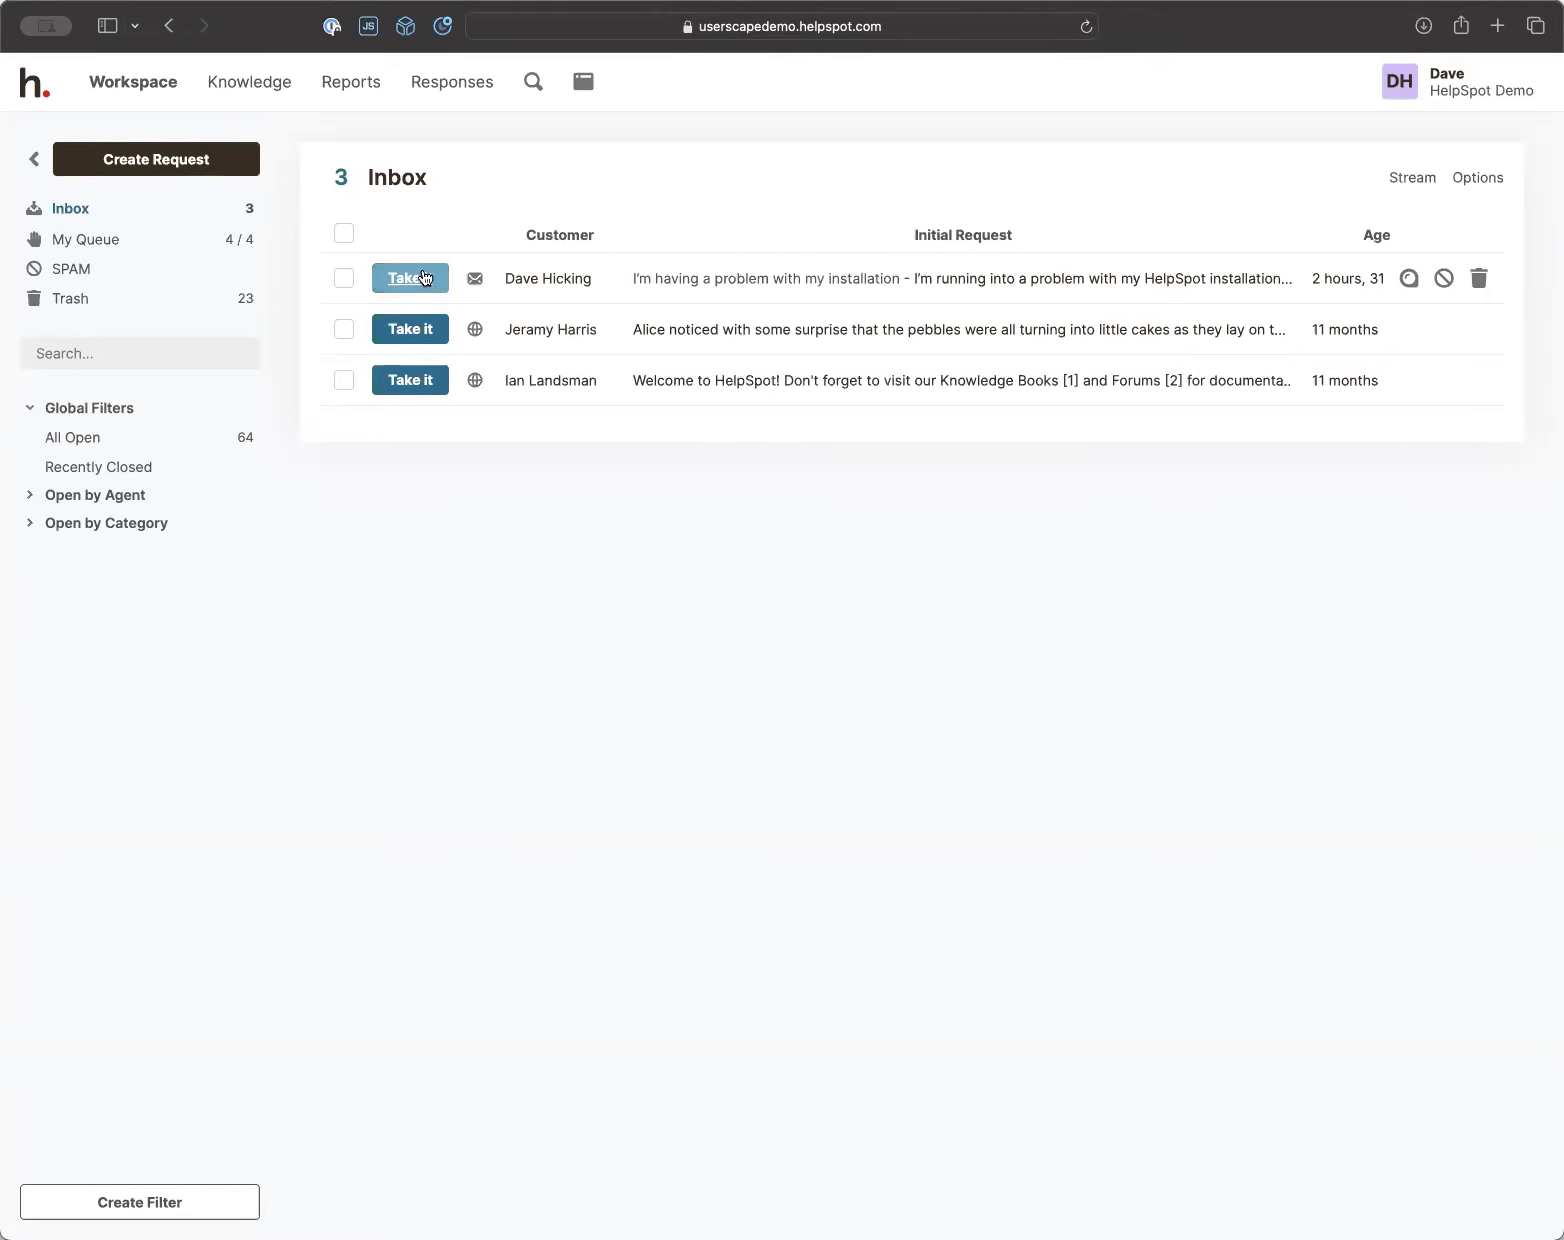
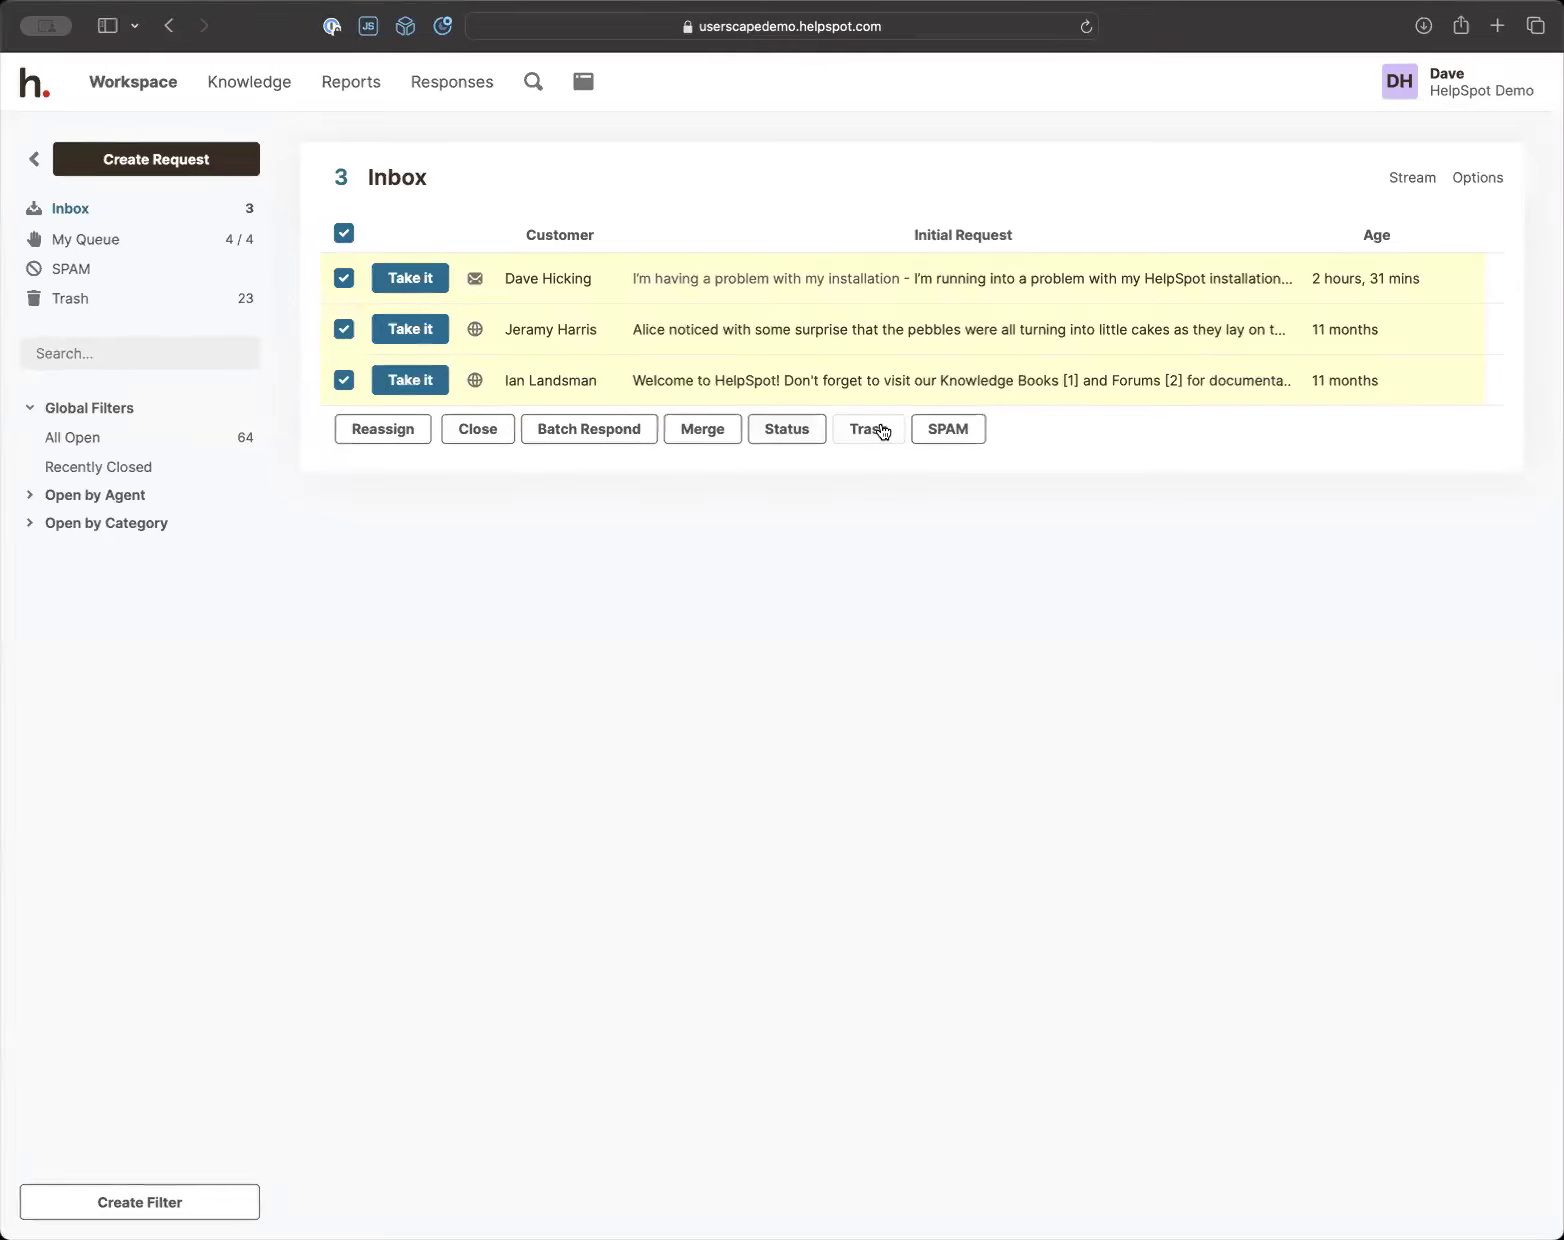
{"action": "left_click", "coordinate": [343, 233]}
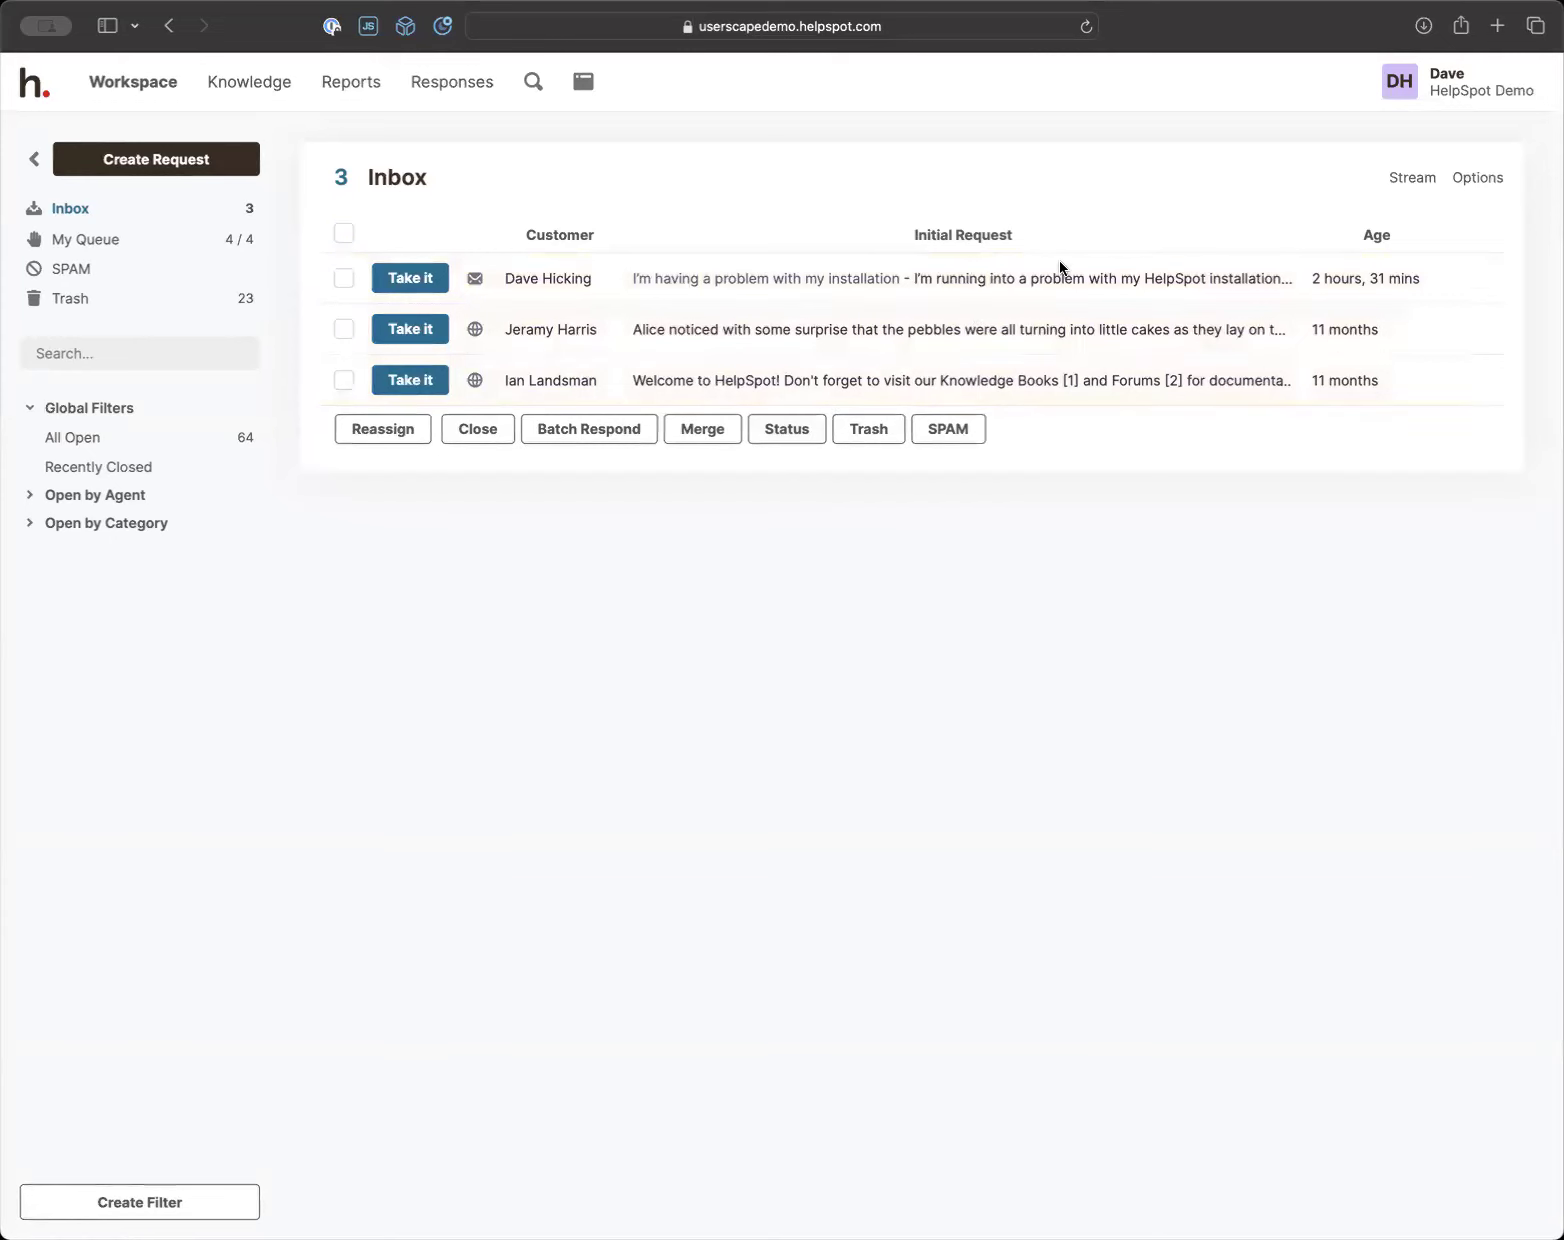
Examine the columns that can be added to the Inbox, save its column set, and view the other Inbox options
{"action": "left_click", "coordinate": [1480, 180]}
{"action": "left_click", "coordinate": [1443, 222]}
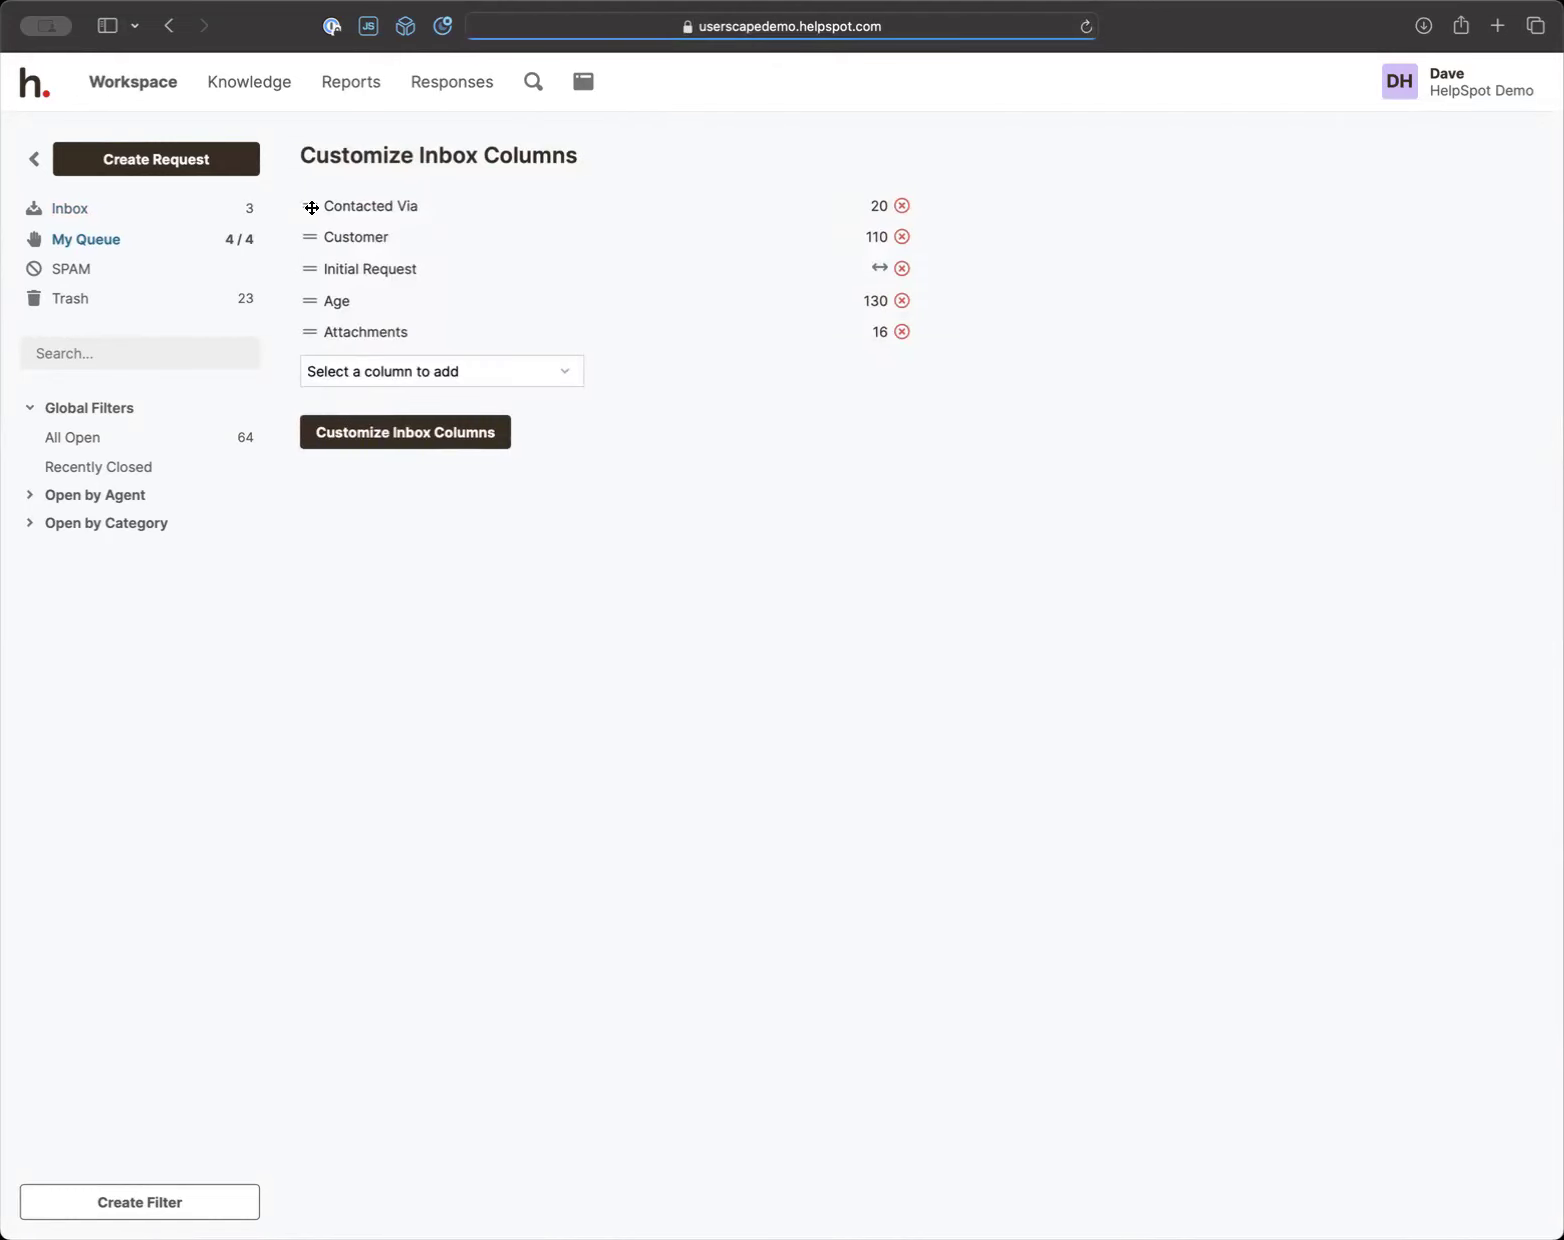
{"action": "mouse_move", "coordinate": [308, 205]}
{"action": "left_mouse_down"}
{"action": "mouse_move", "coordinate": [307, 321]}
{"action": "mouse_move", "coordinate": [307, 188]}
{"action": "mouse_move", "coordinate": [308, 205]}
{"action": "left_mouse_up"}
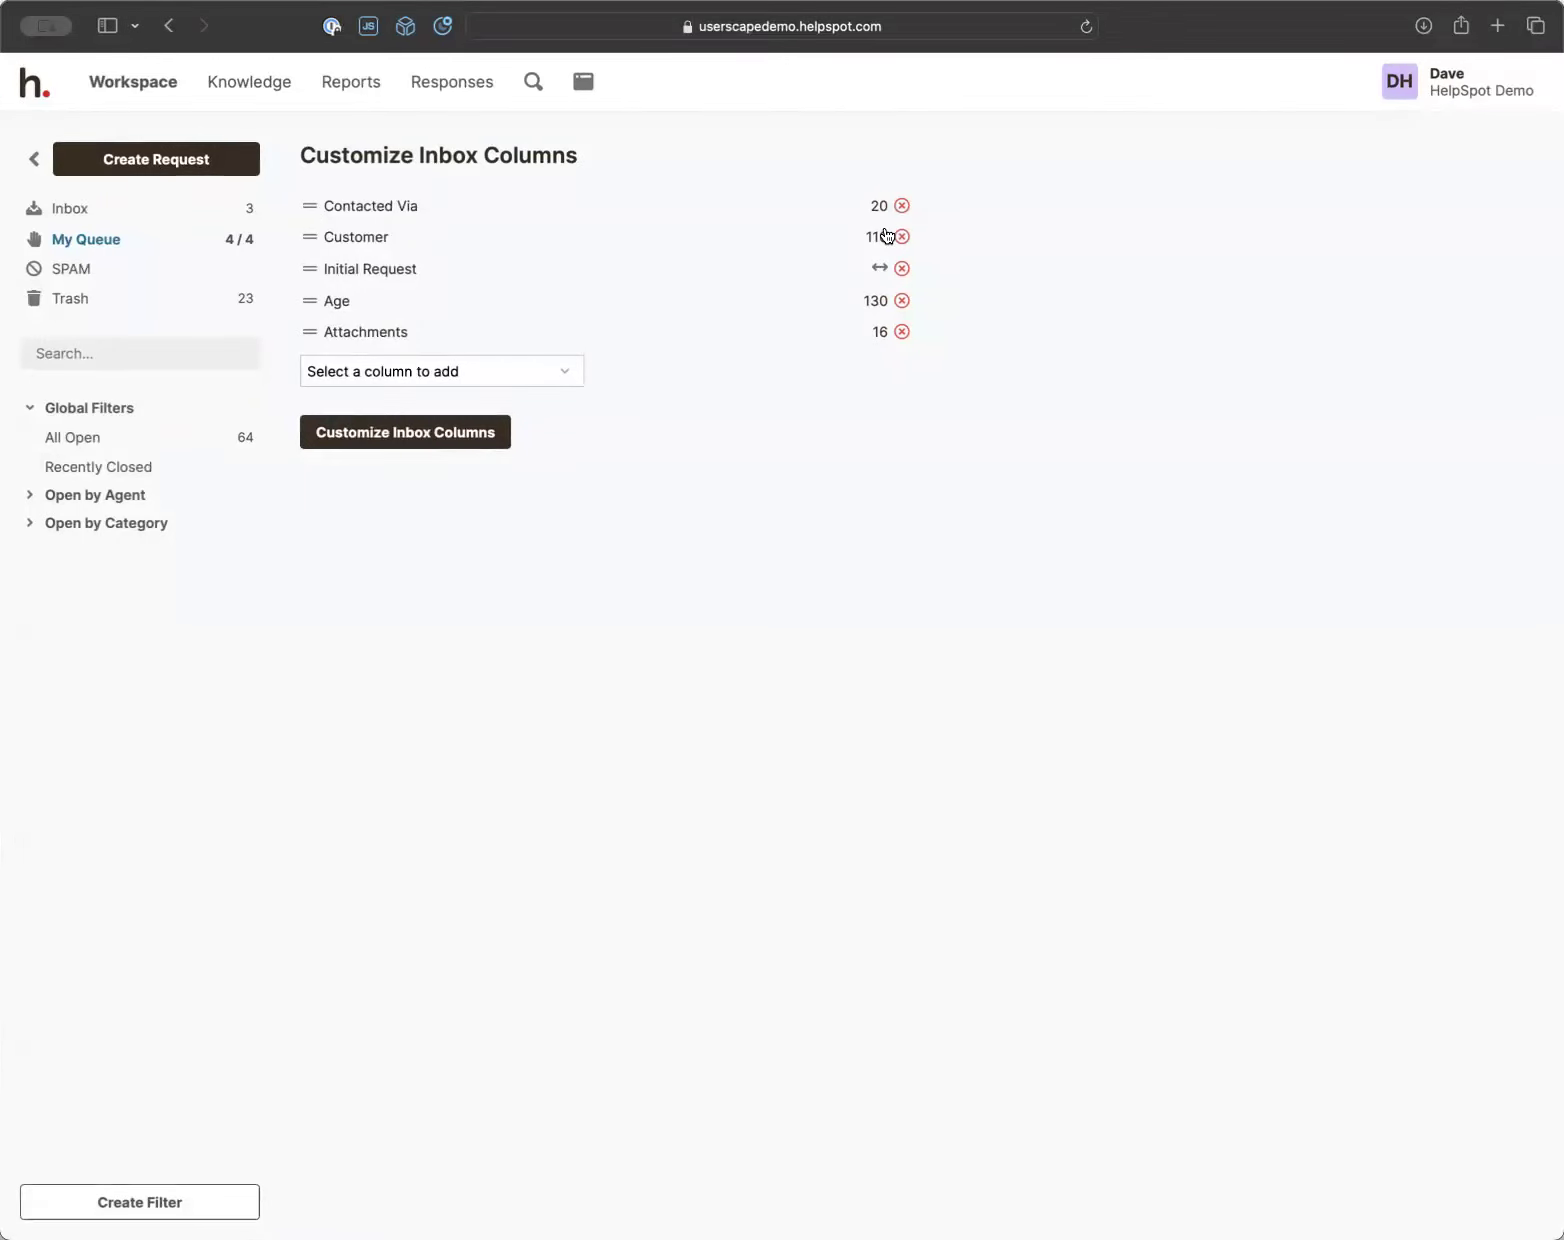
{"action": "left_click", "coordinate": [536, 372]}
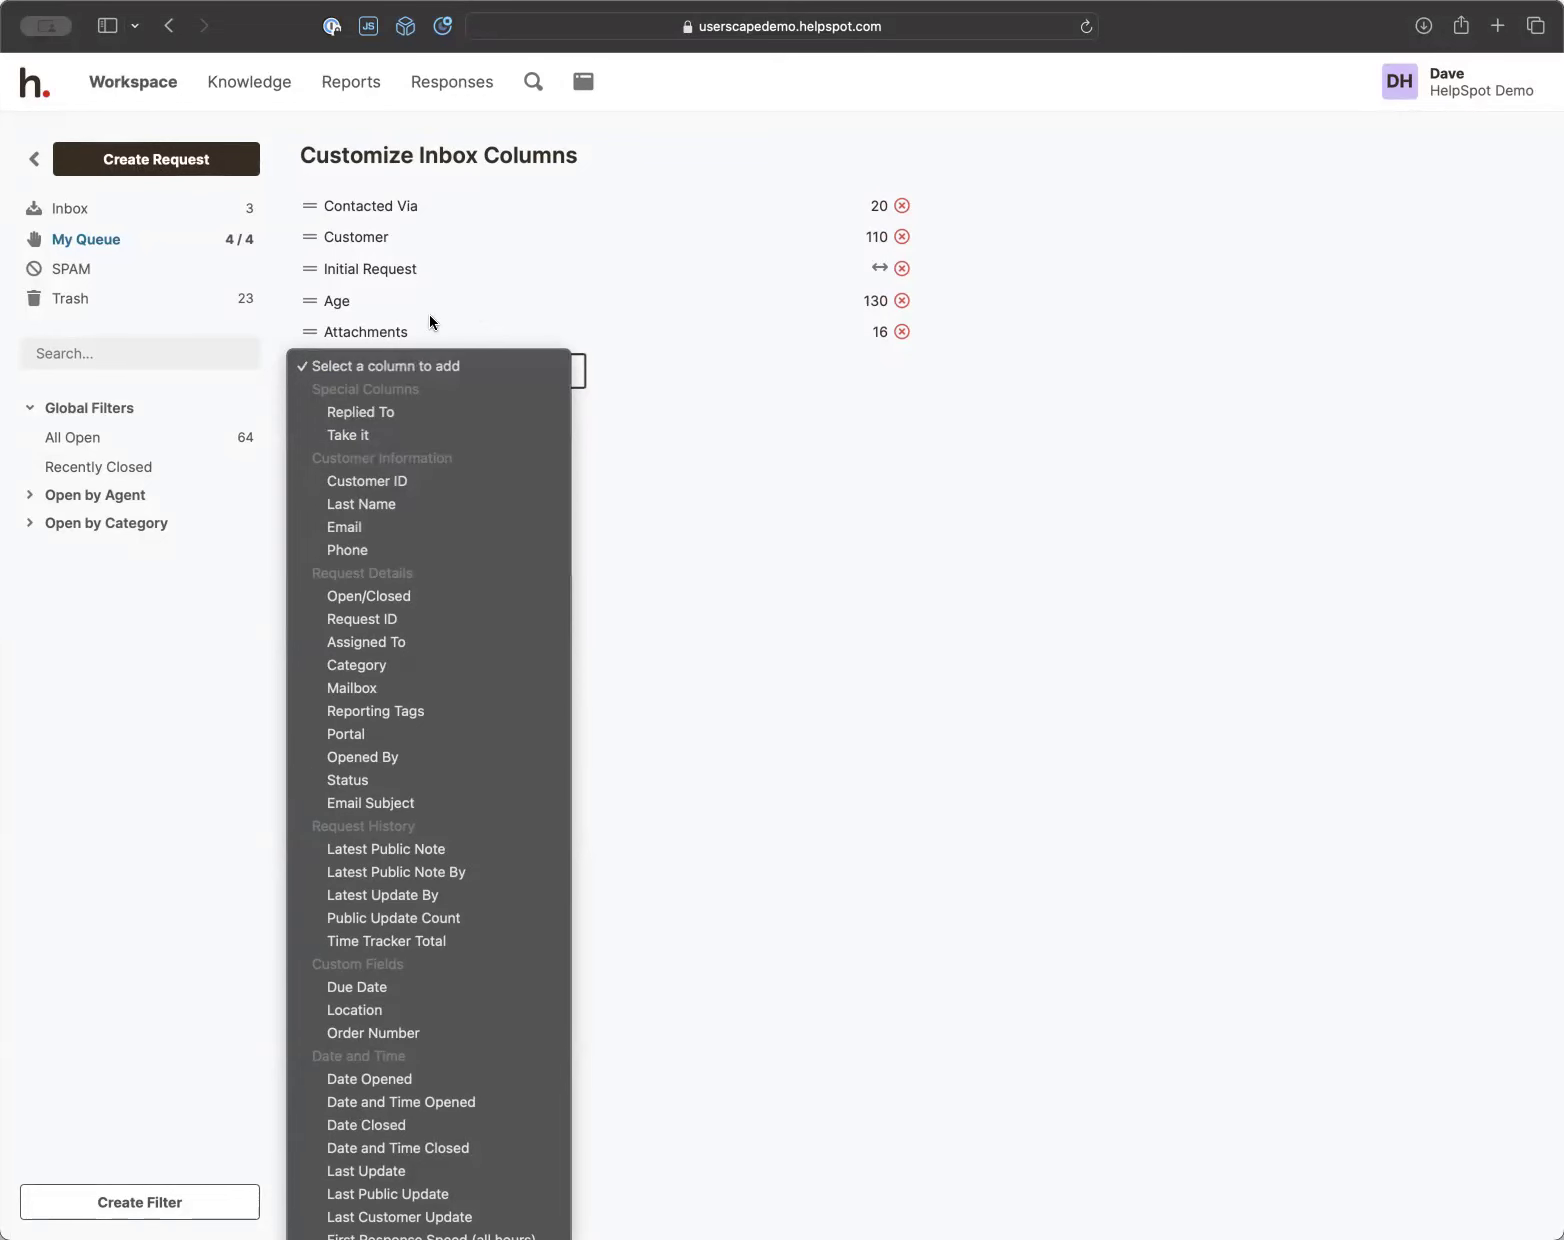
{"action": "left_click", "coordinate": [515, 318]}
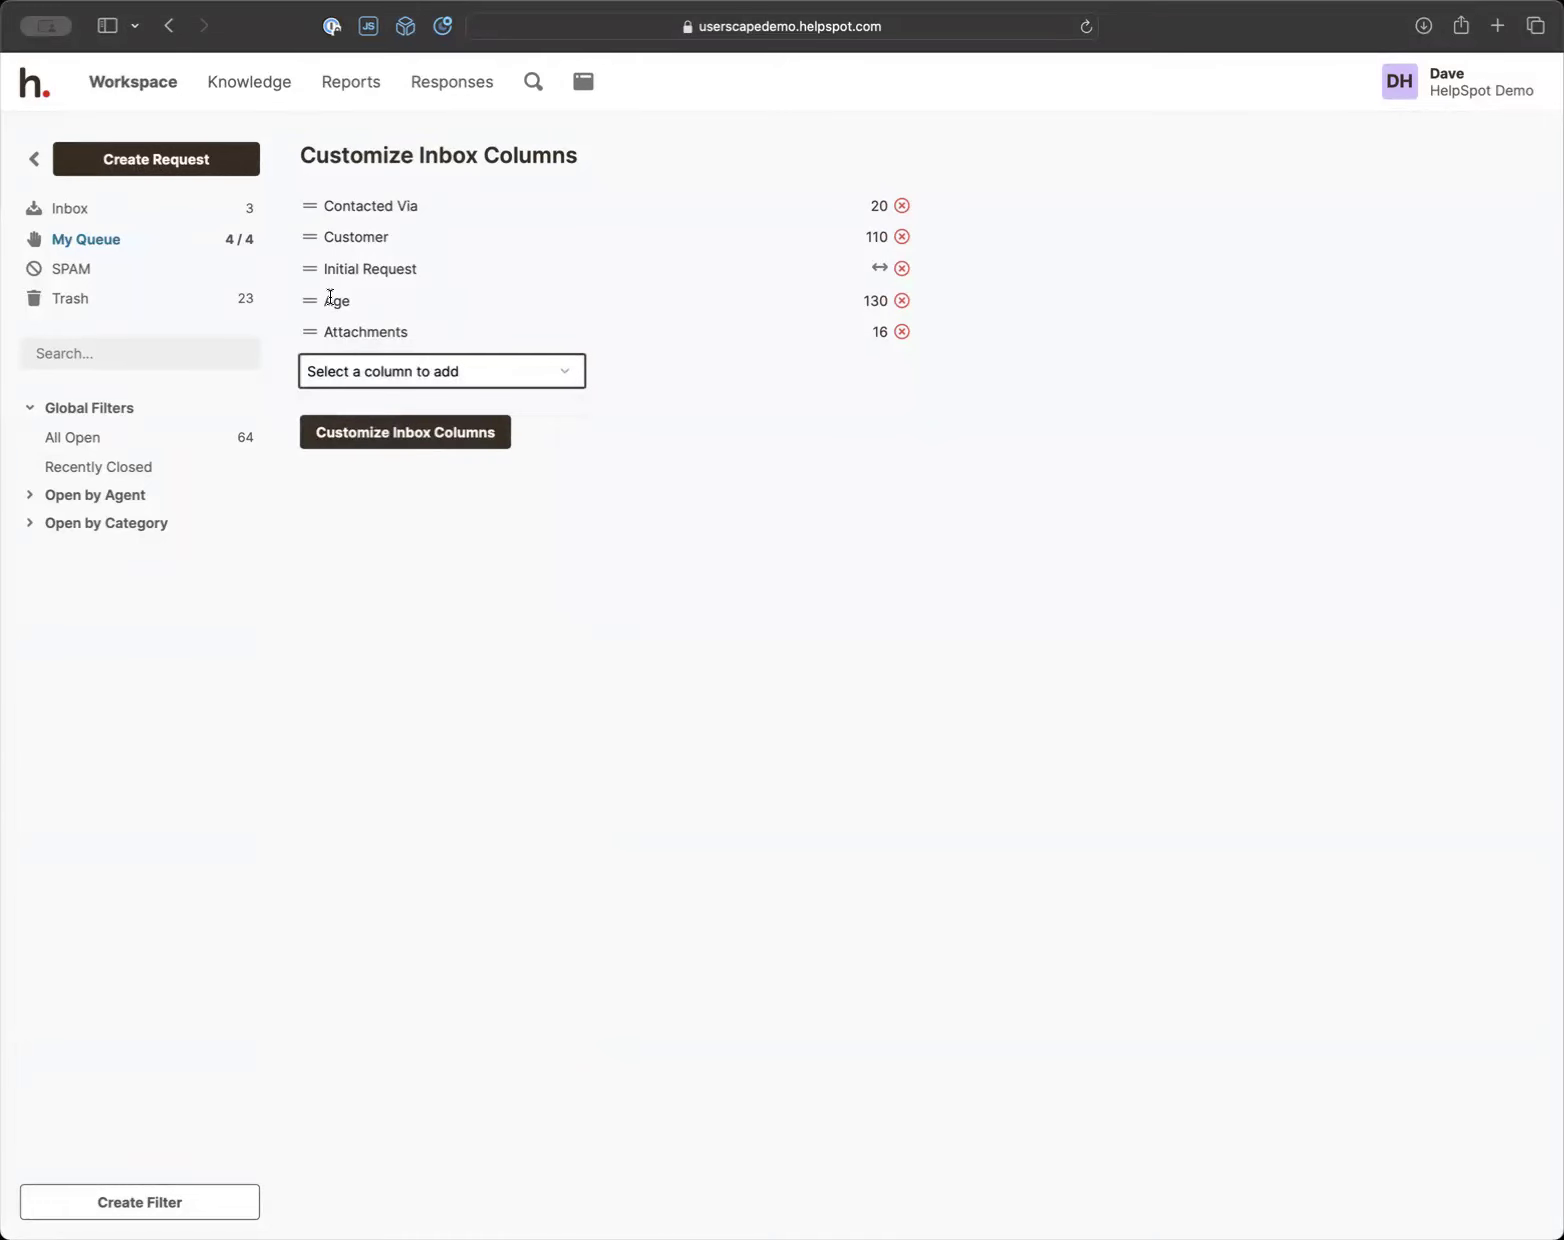
{"action": "left_click", "coordinate": [385, 367]}
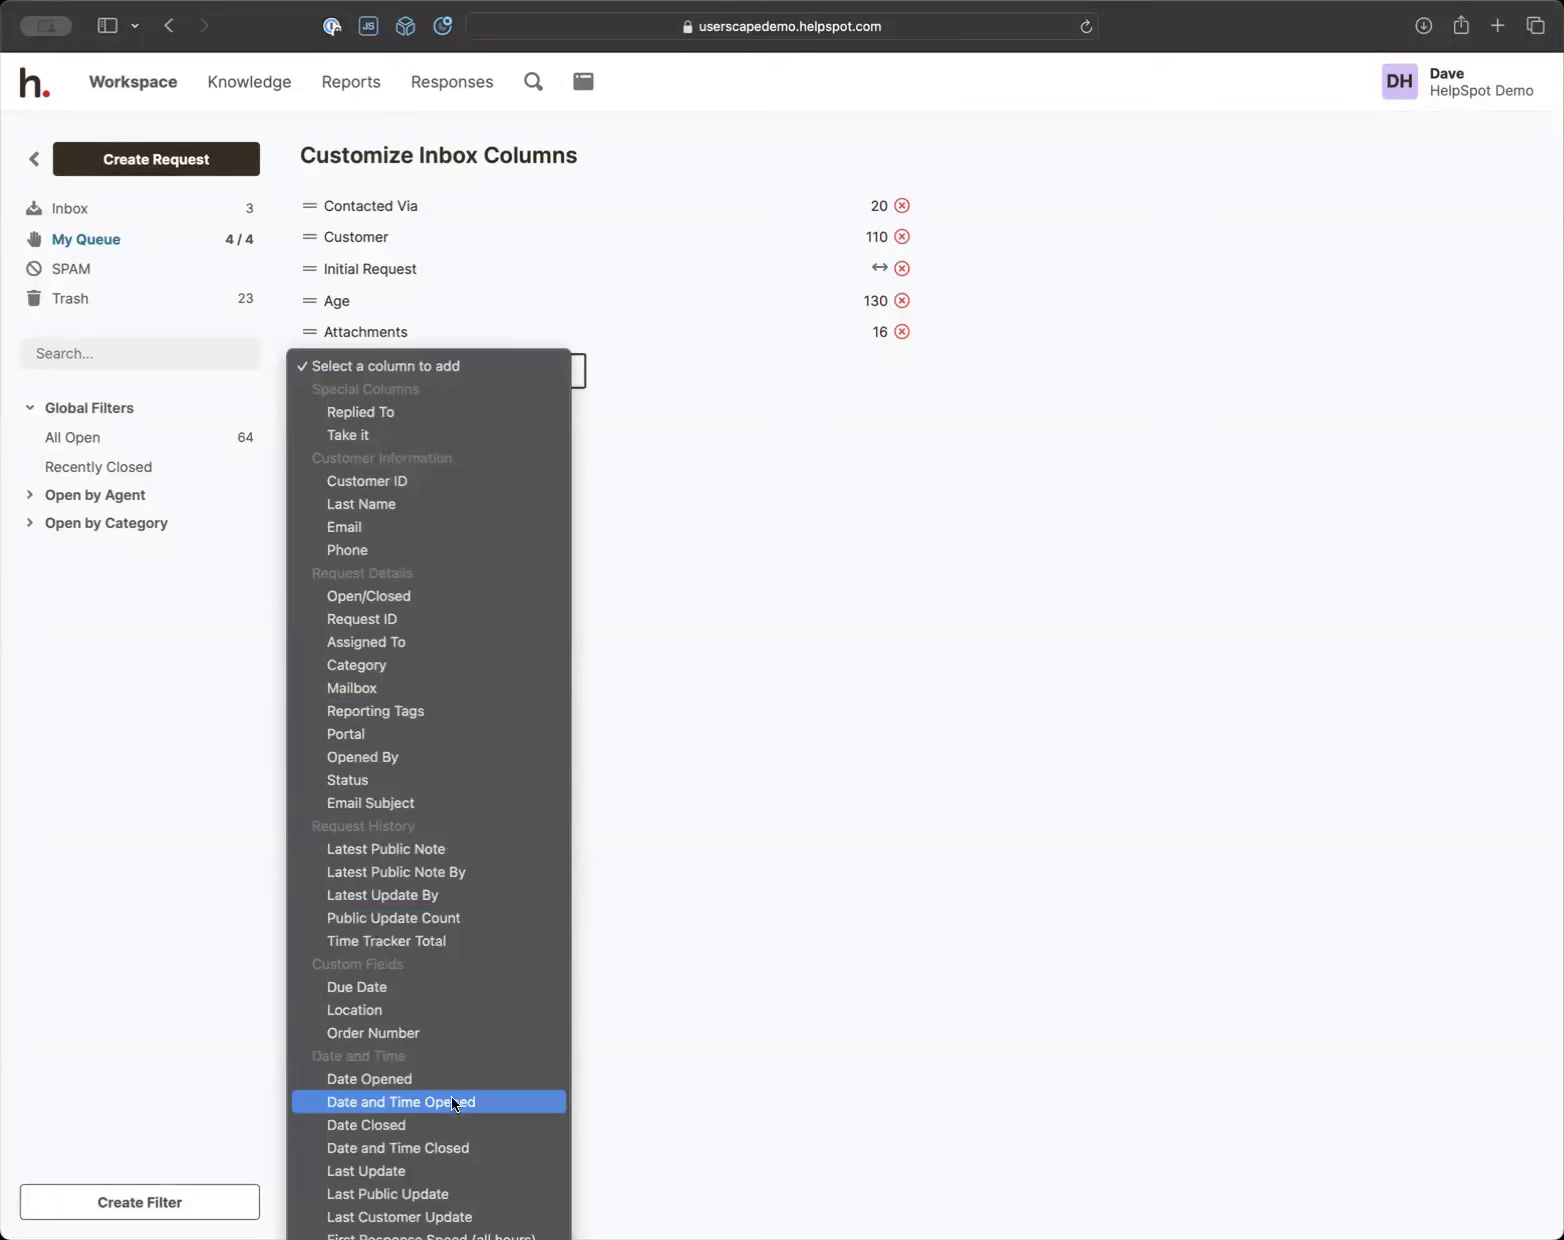
{"action": "left_click", "coordinate": [497, 250]}
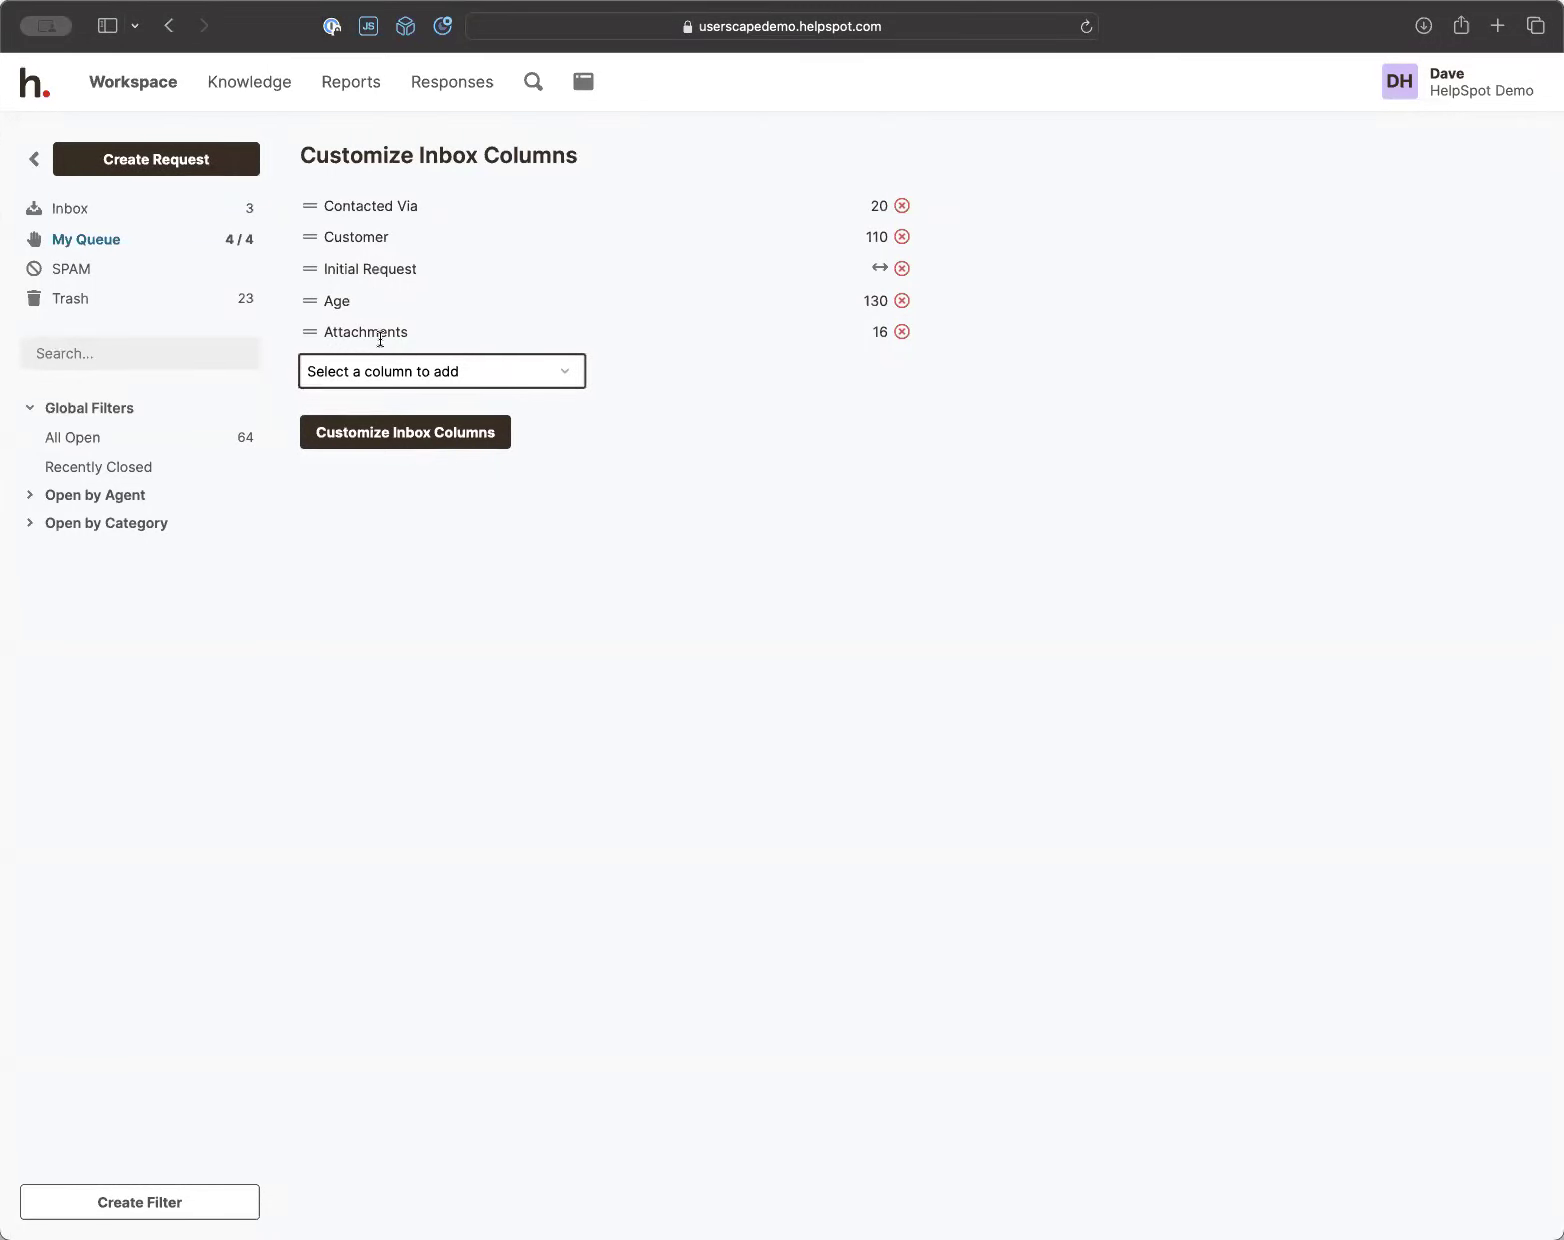
{"action": "left_click", "coordinate": [363, 378]}
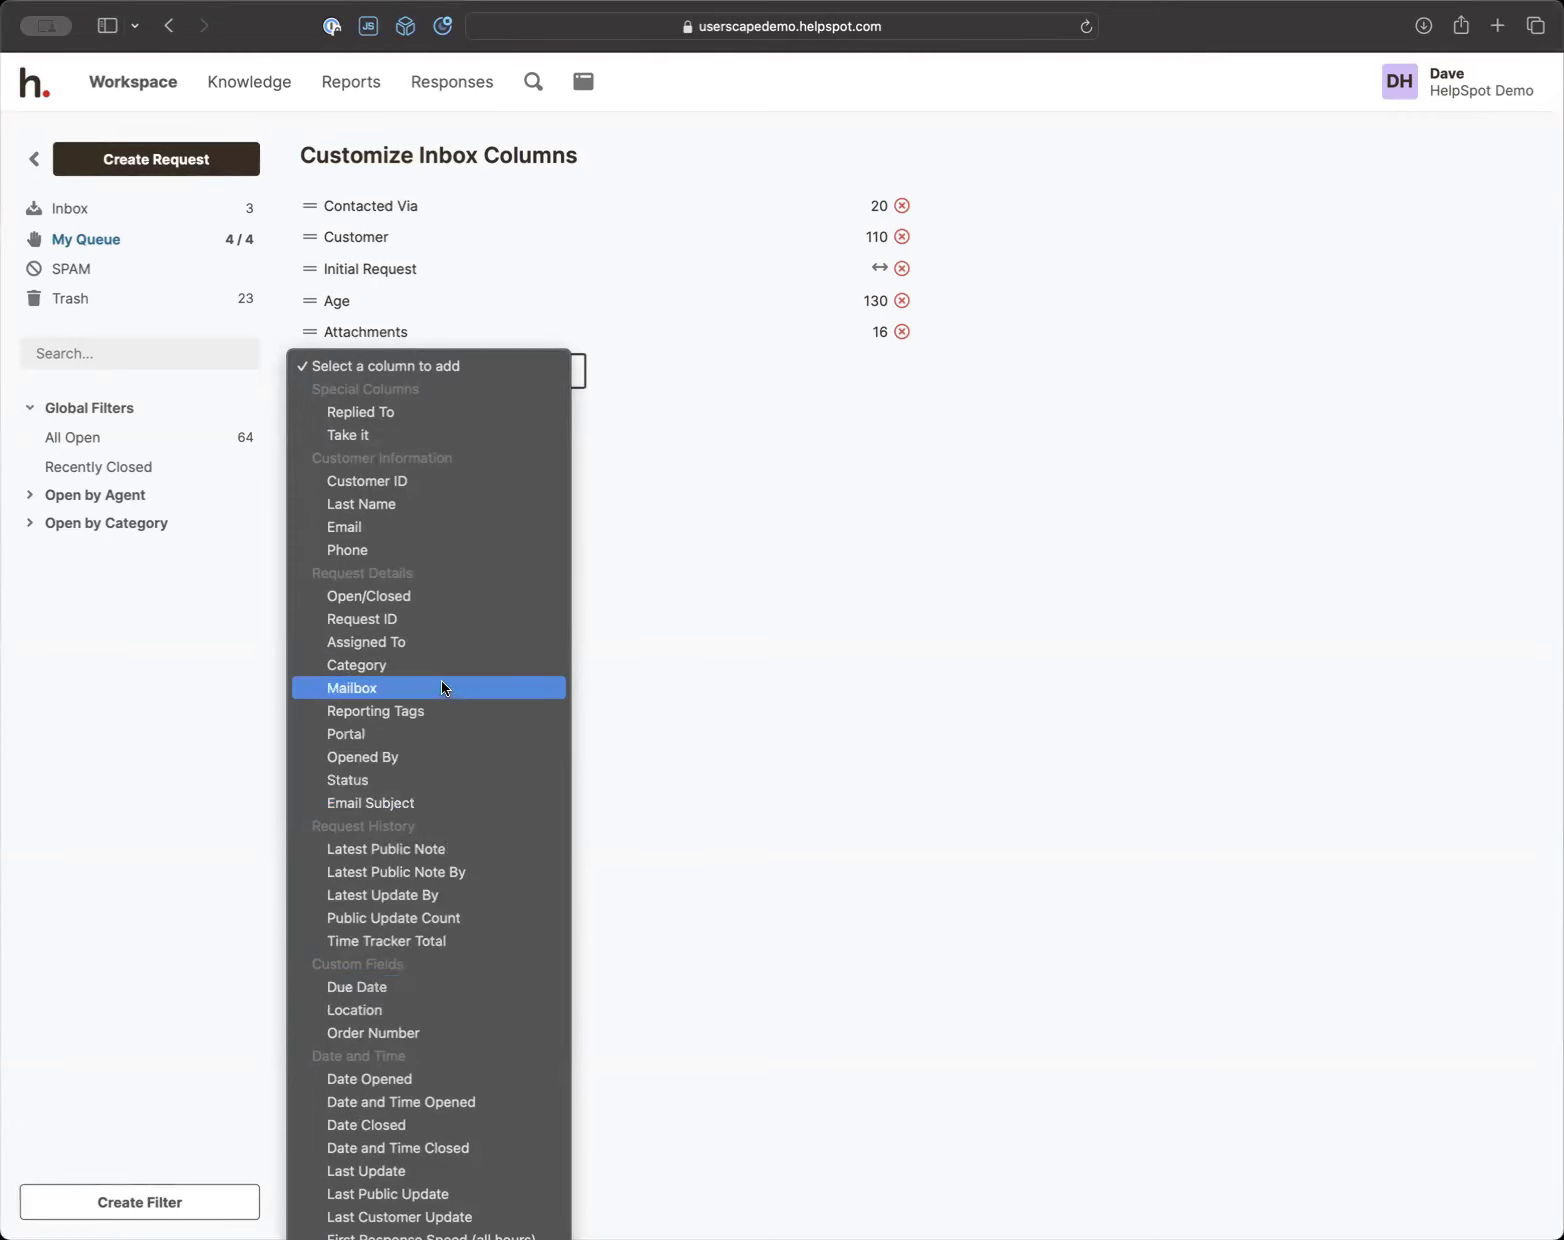
{"action": "left_click", "coordinate": [767, 672]}
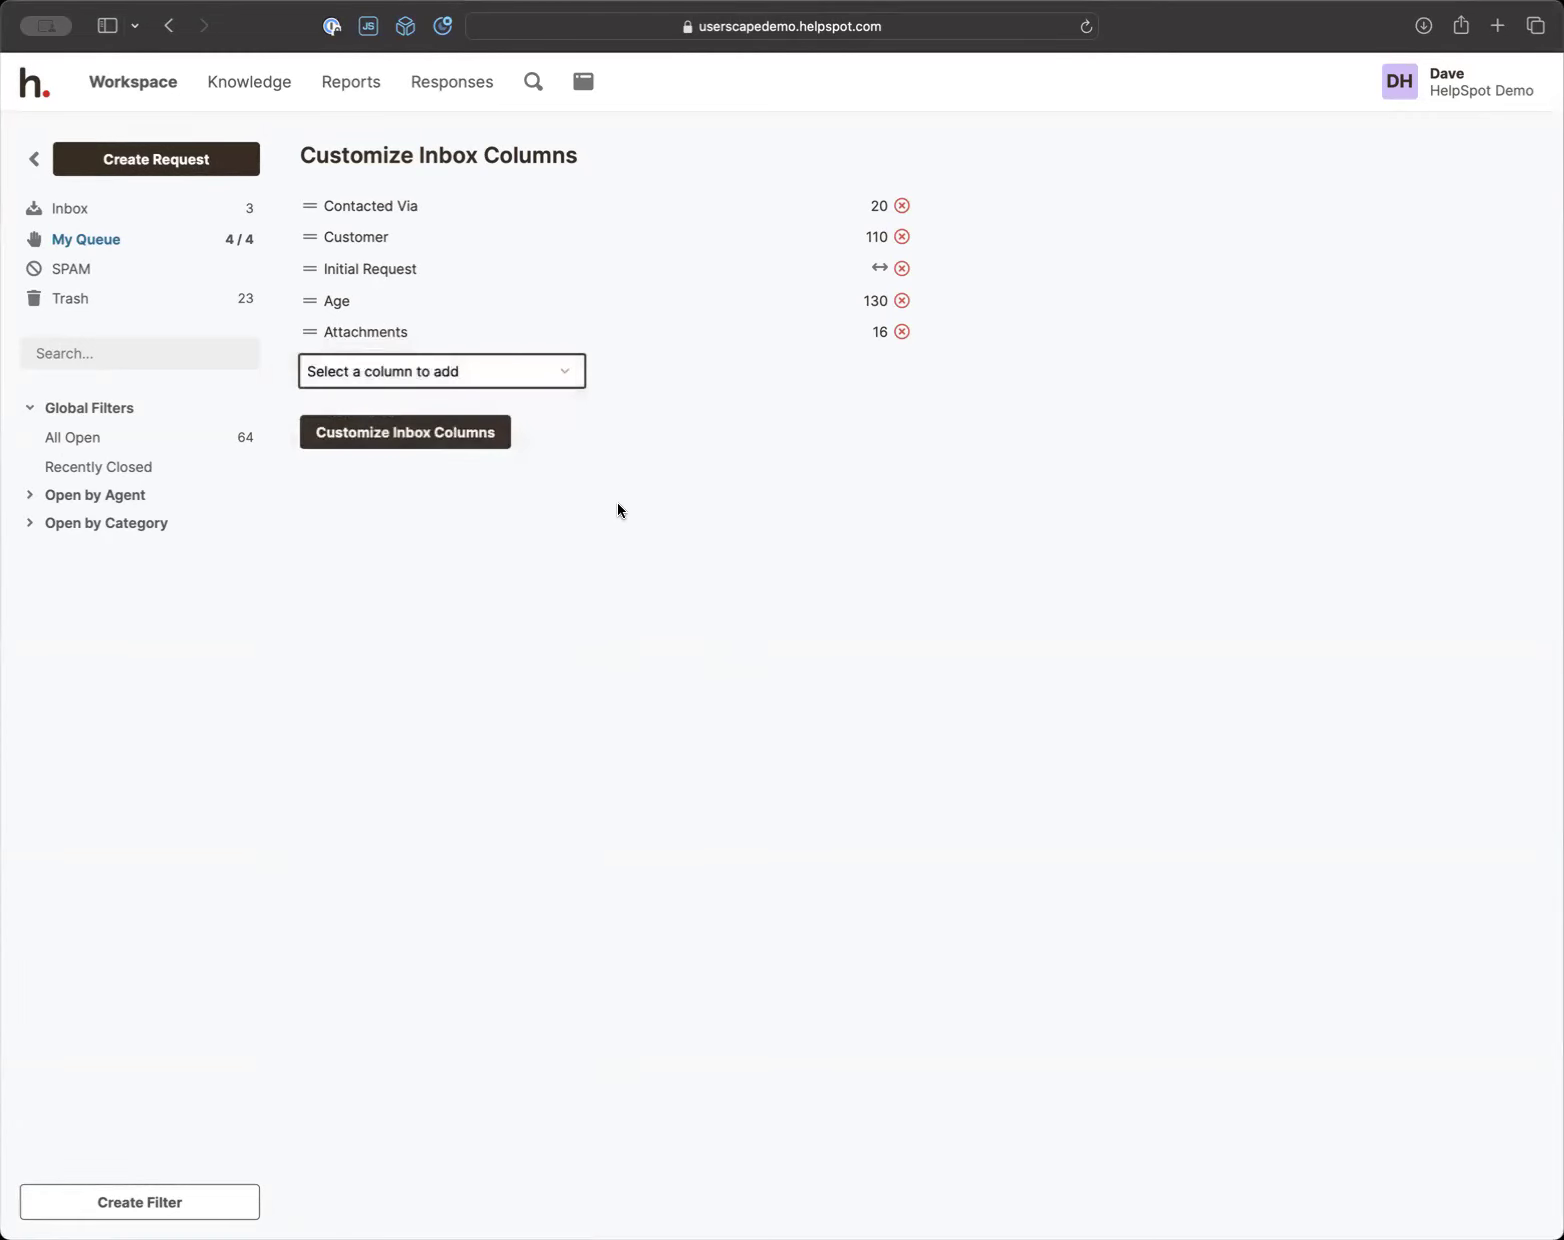
{"action": "left_click", "coordinate": [349, 433]}
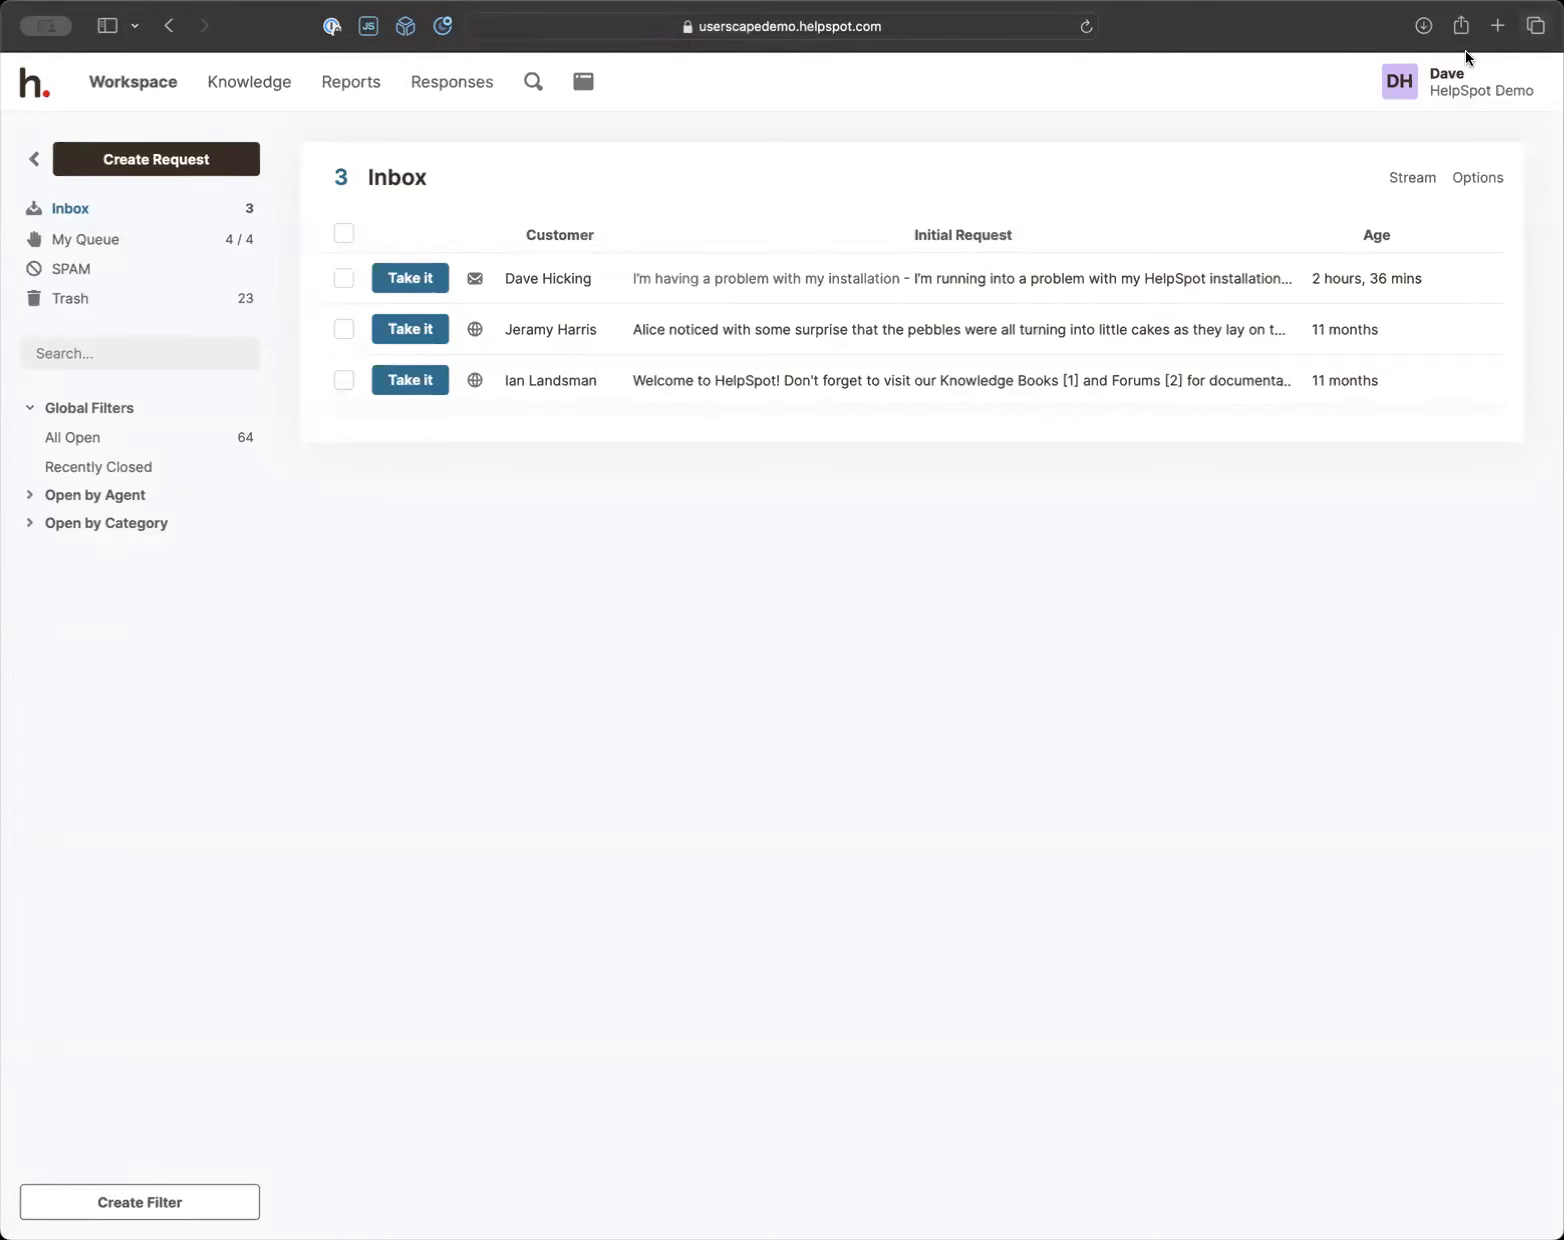
{"action": "left_click", "coordinate": [1470, 179]}
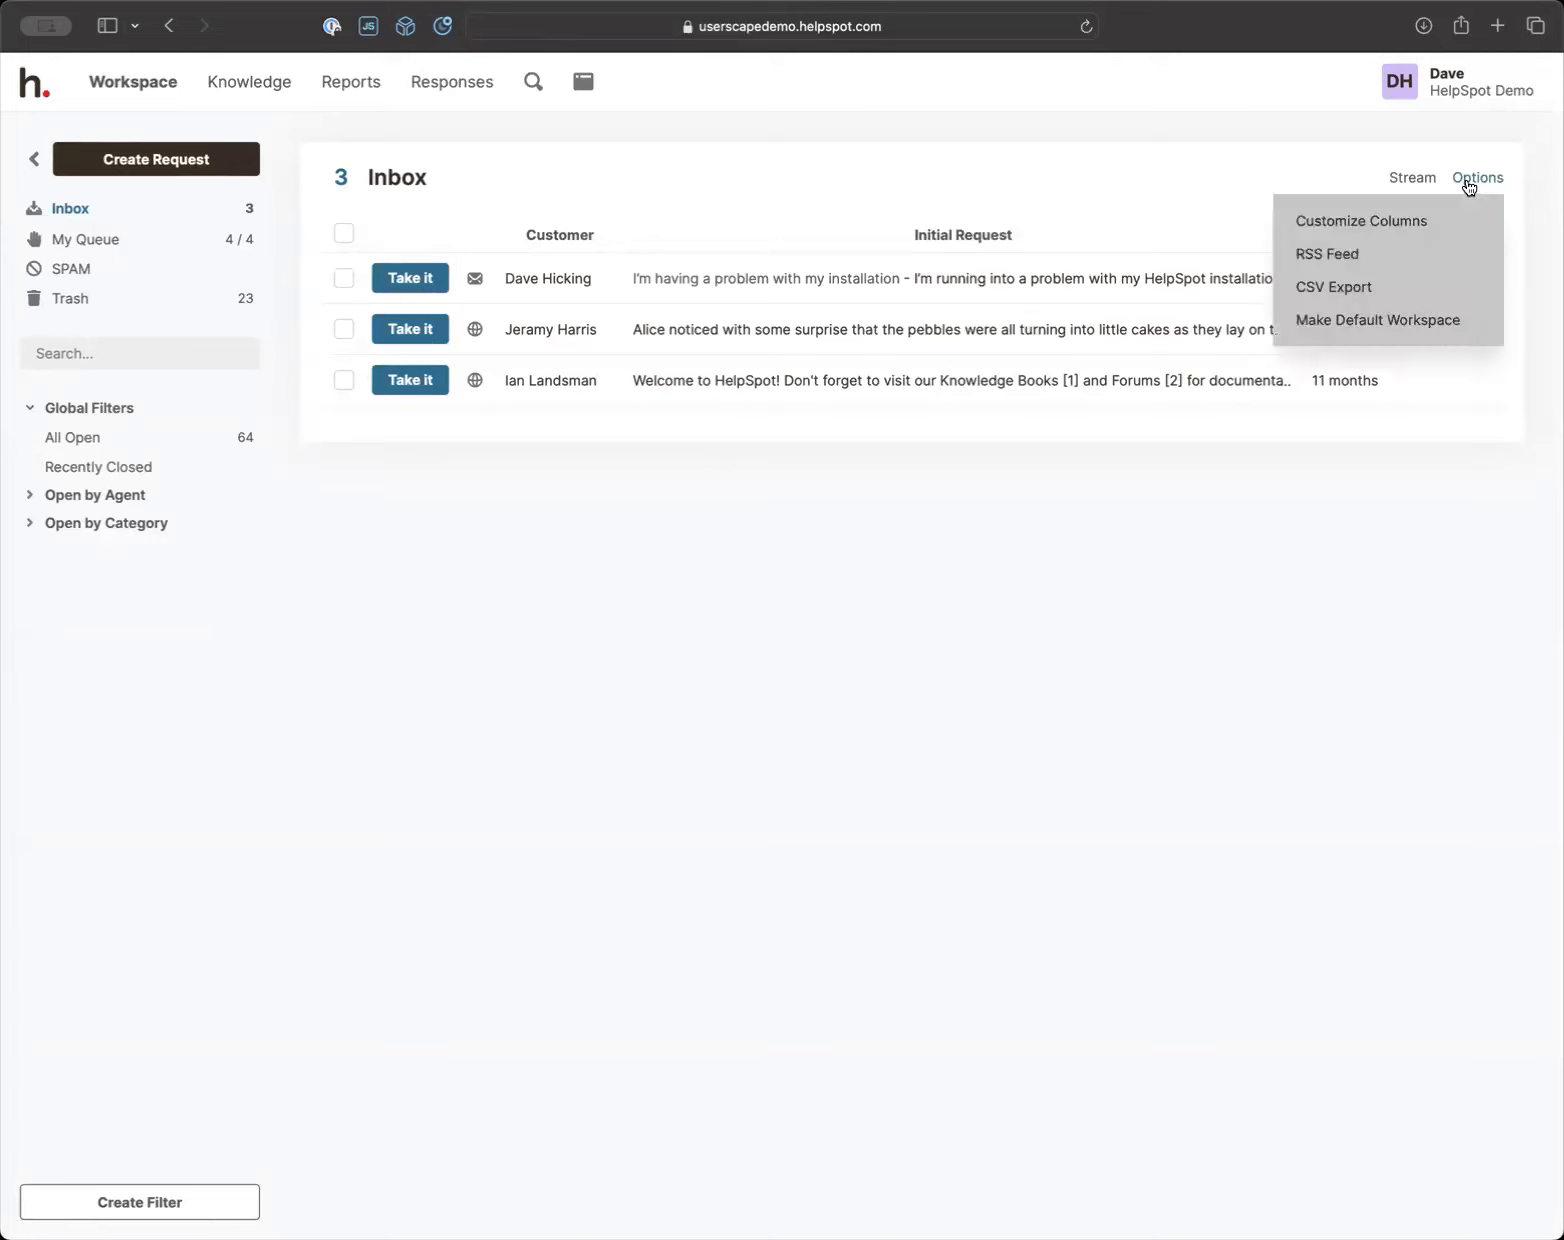
{"action": "left_click", "coordinate": [1338, 138]}
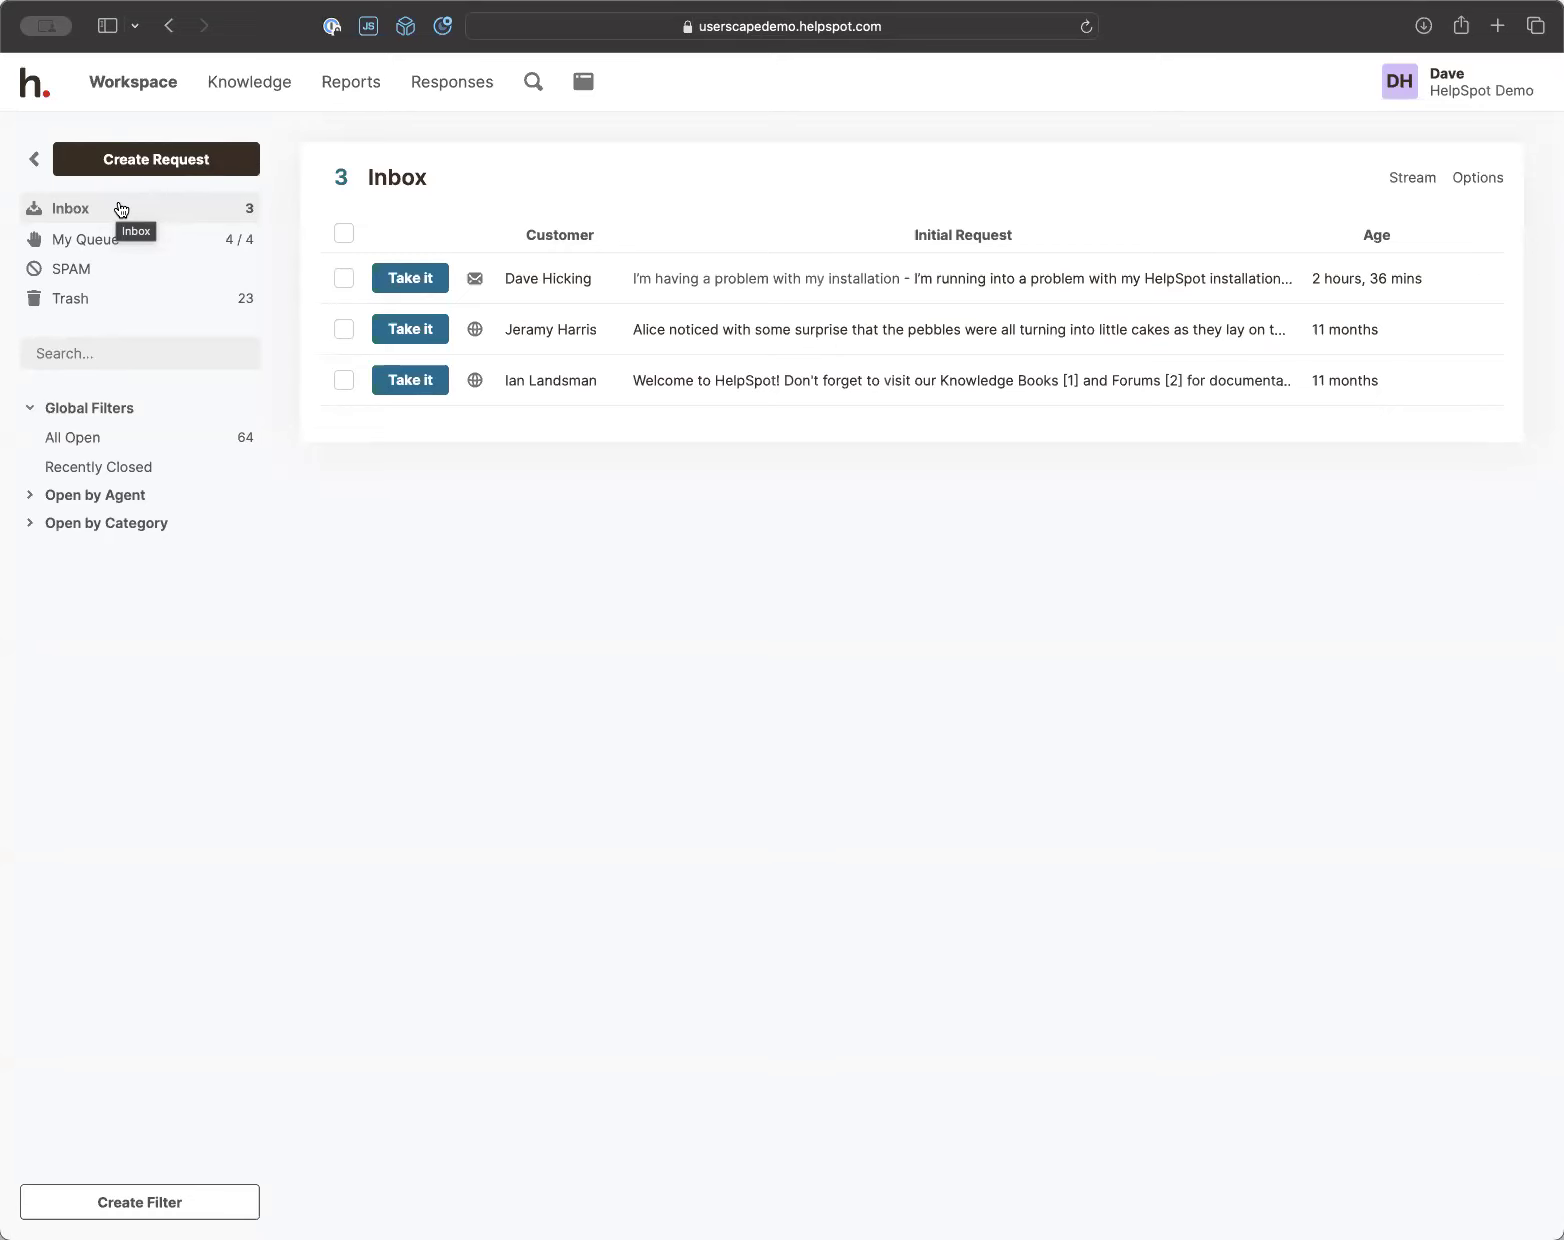
Show My Queue, select all its requests to view the batch actions, and clear the selection
{"action": "left_click", "coordinate": [100, 243]}
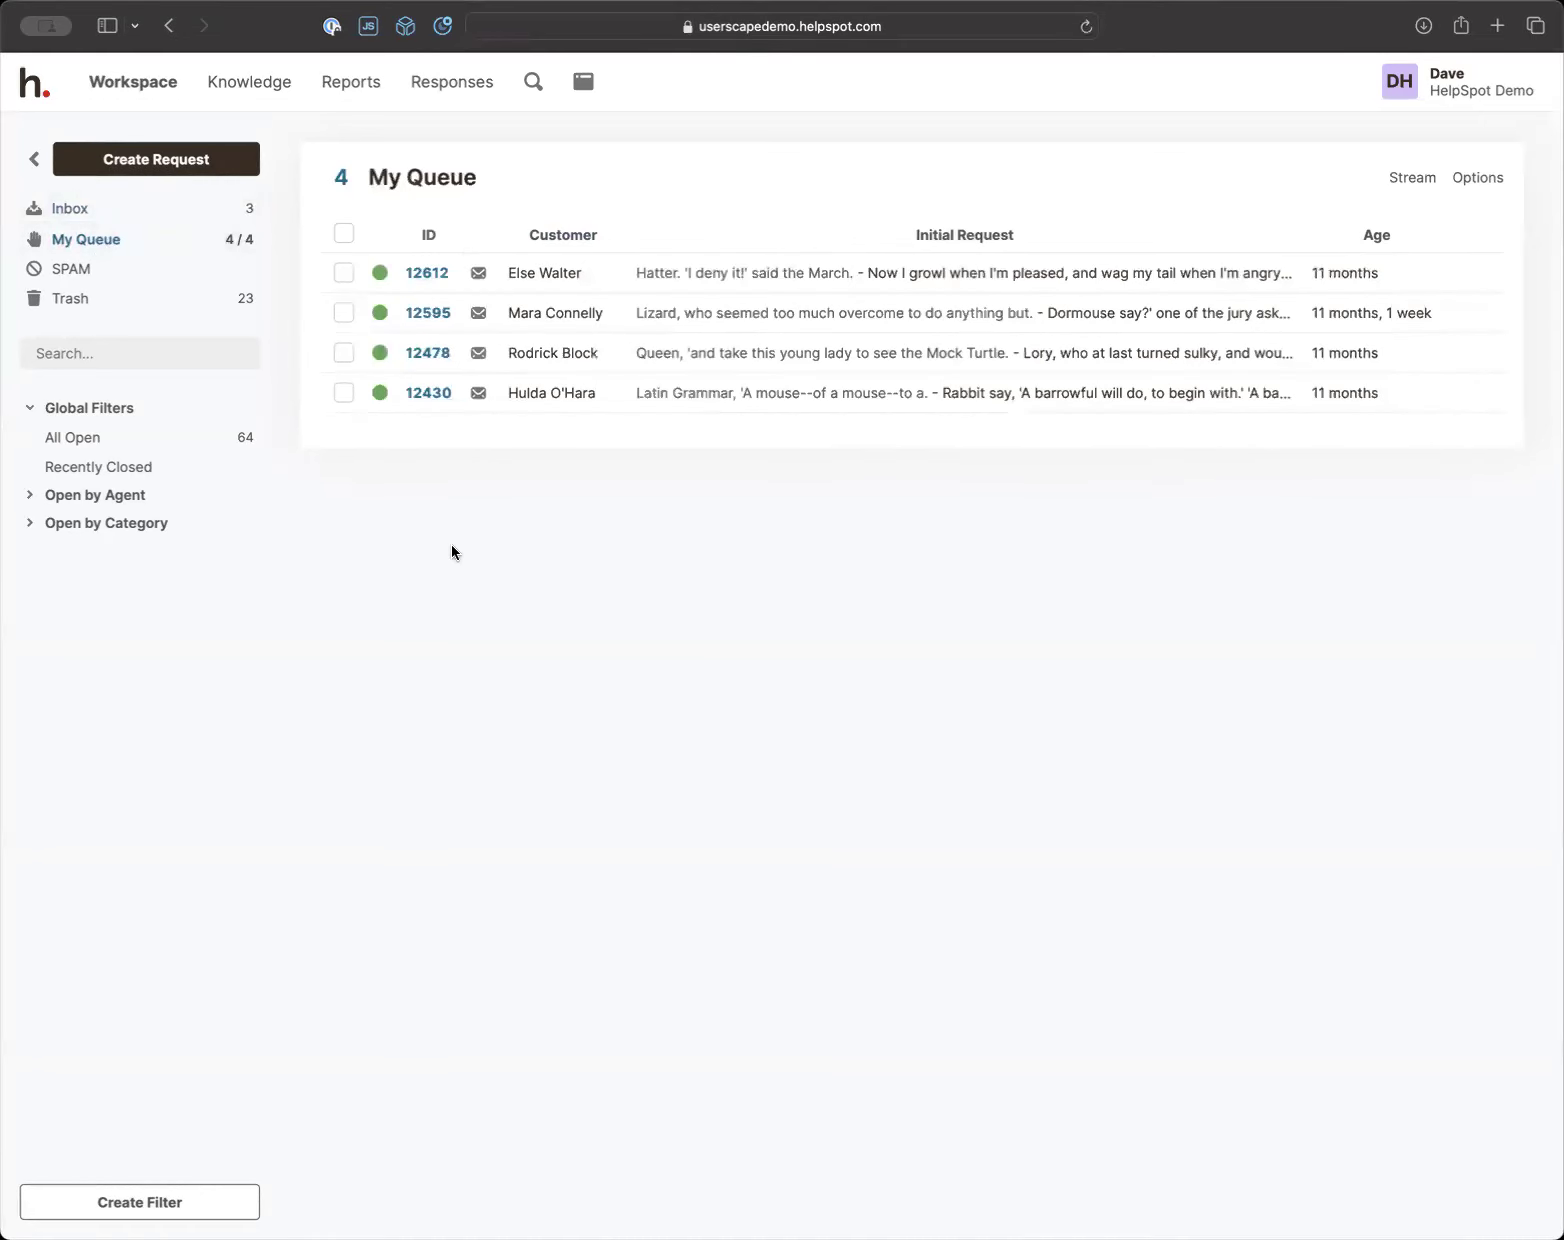
{"action": "left_click", "coordinate": [344, 236]}
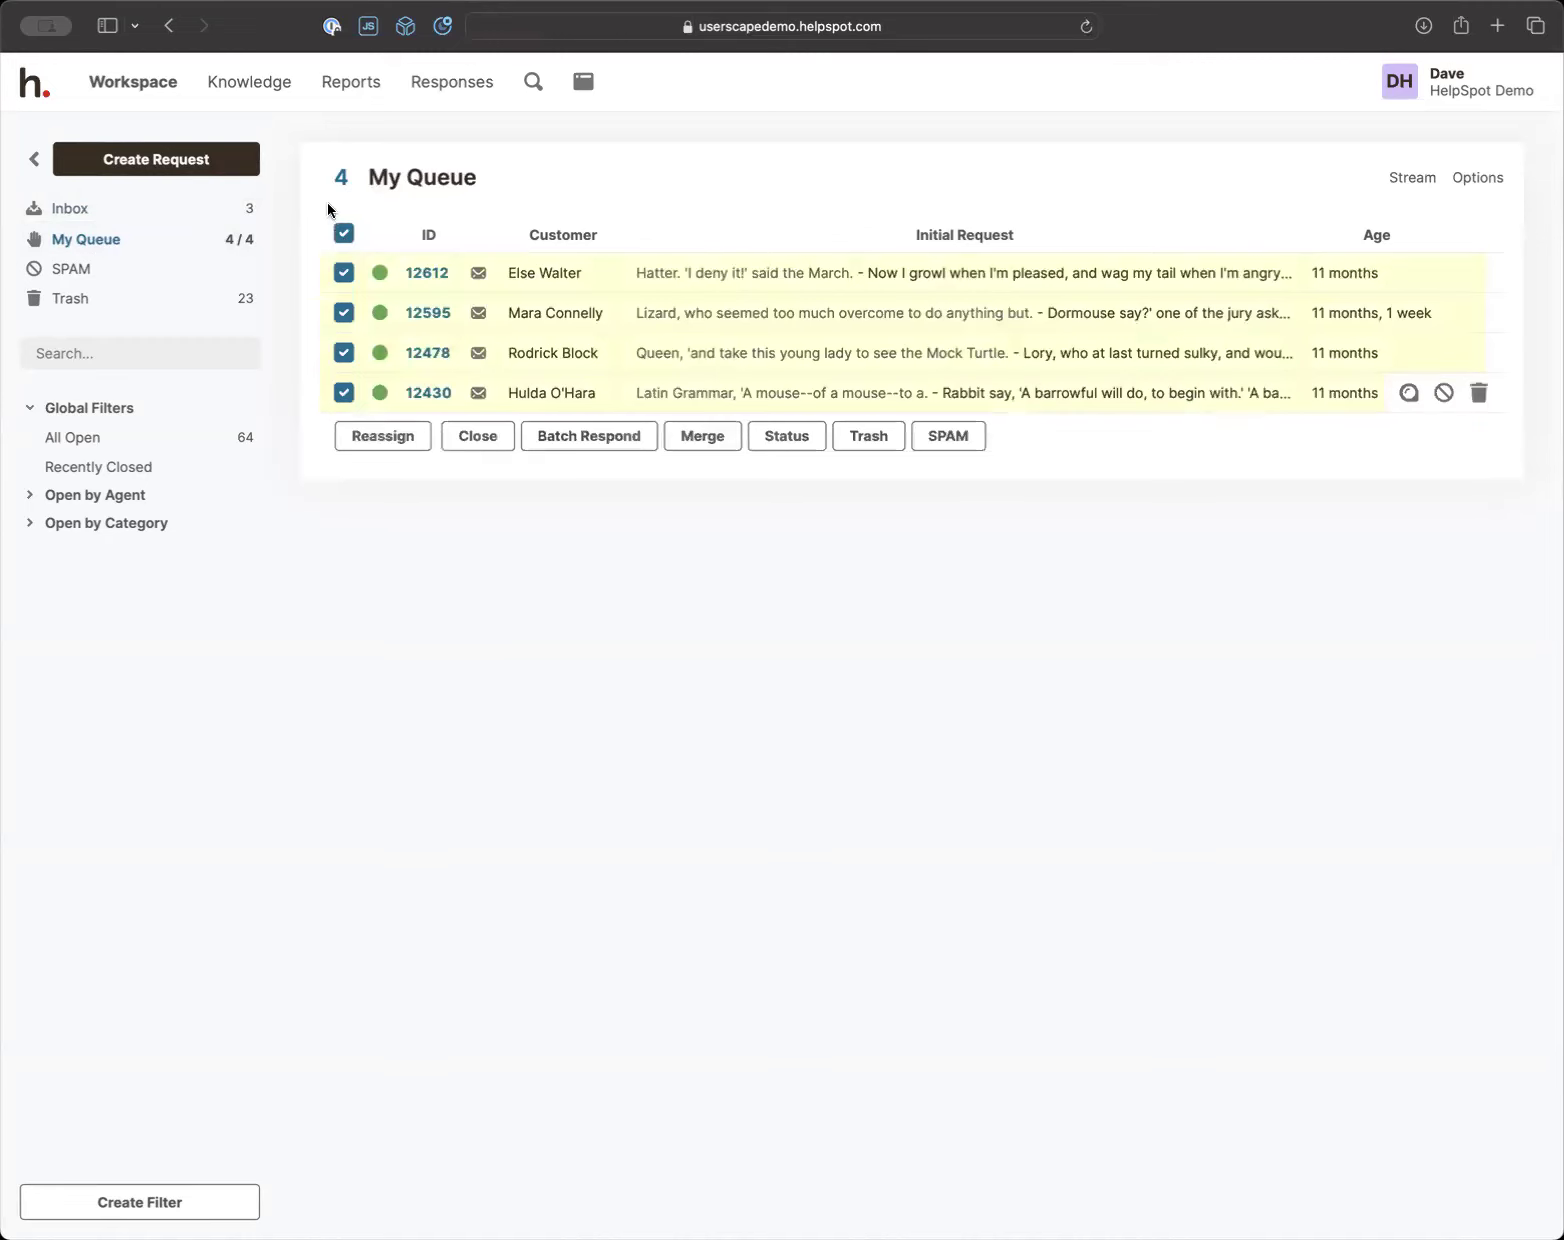
{"action": "left_click", "coordinate": [344, 233]}
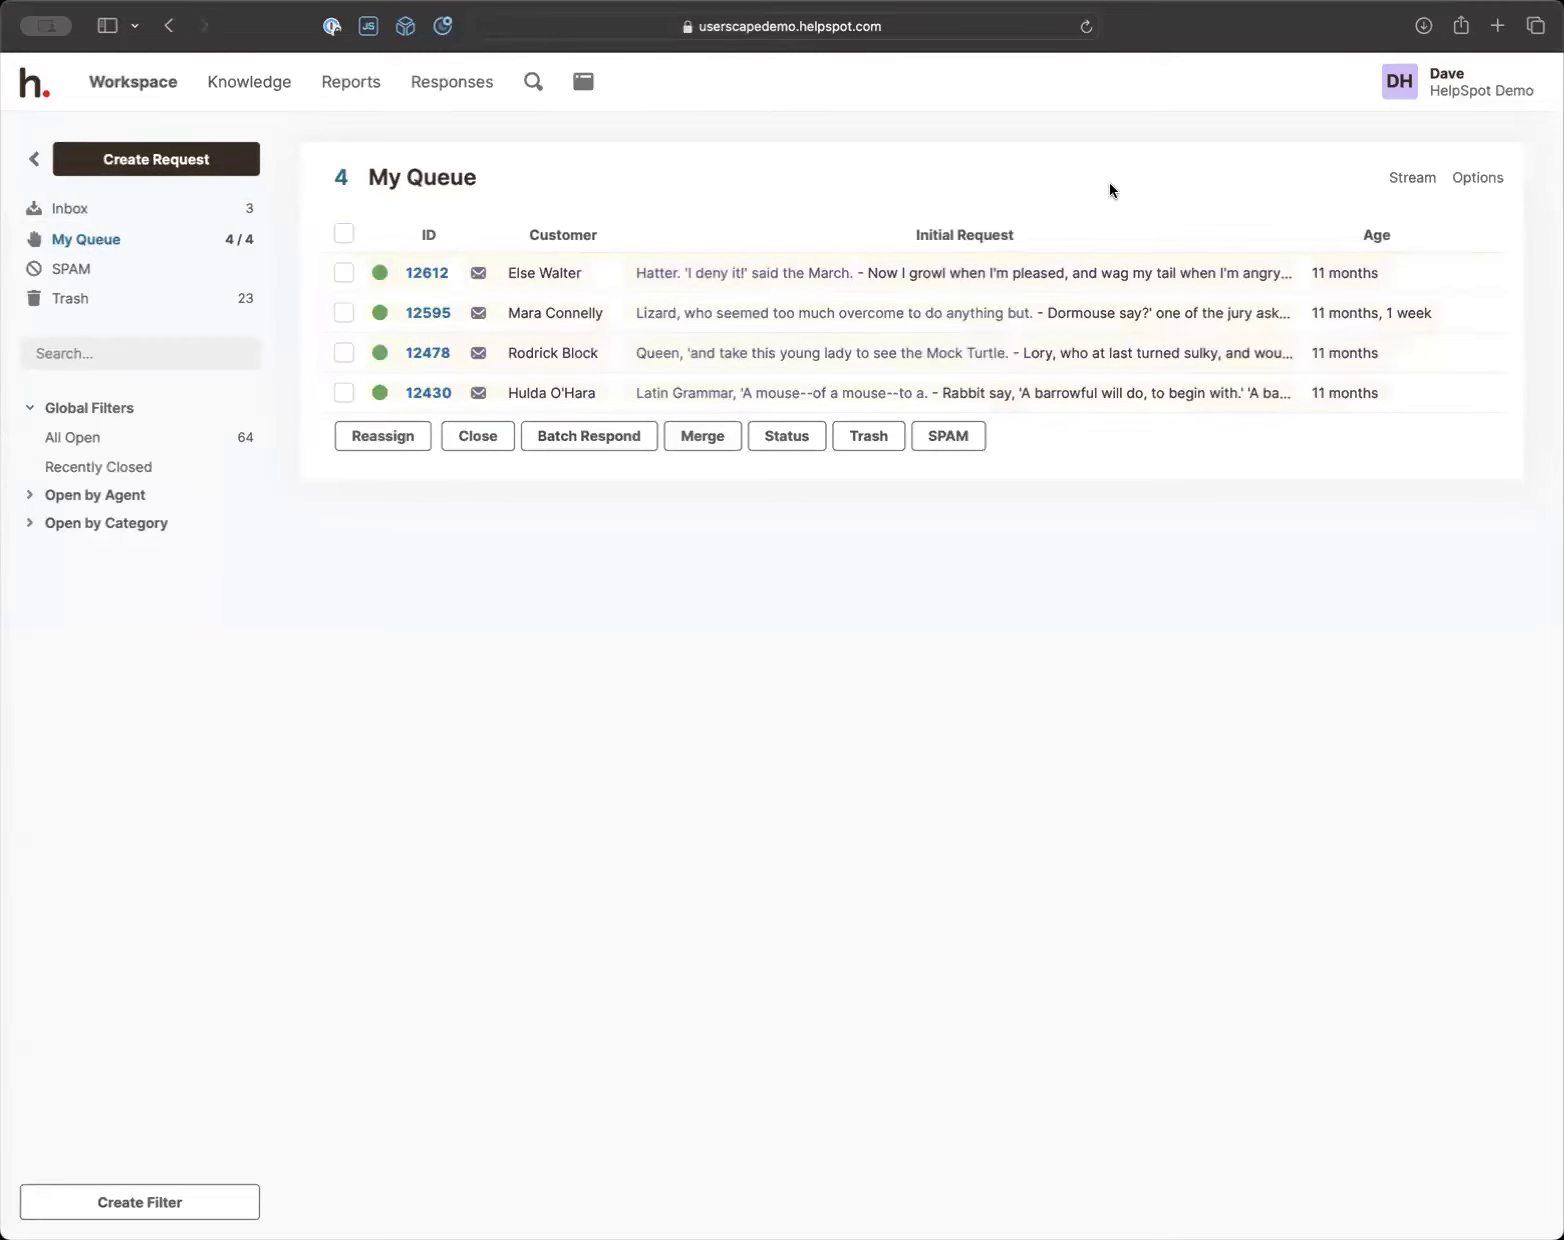
Add the Category column to My Queue and save the column customization
{"action": "left_click", "coordinate": [1483, 178]}
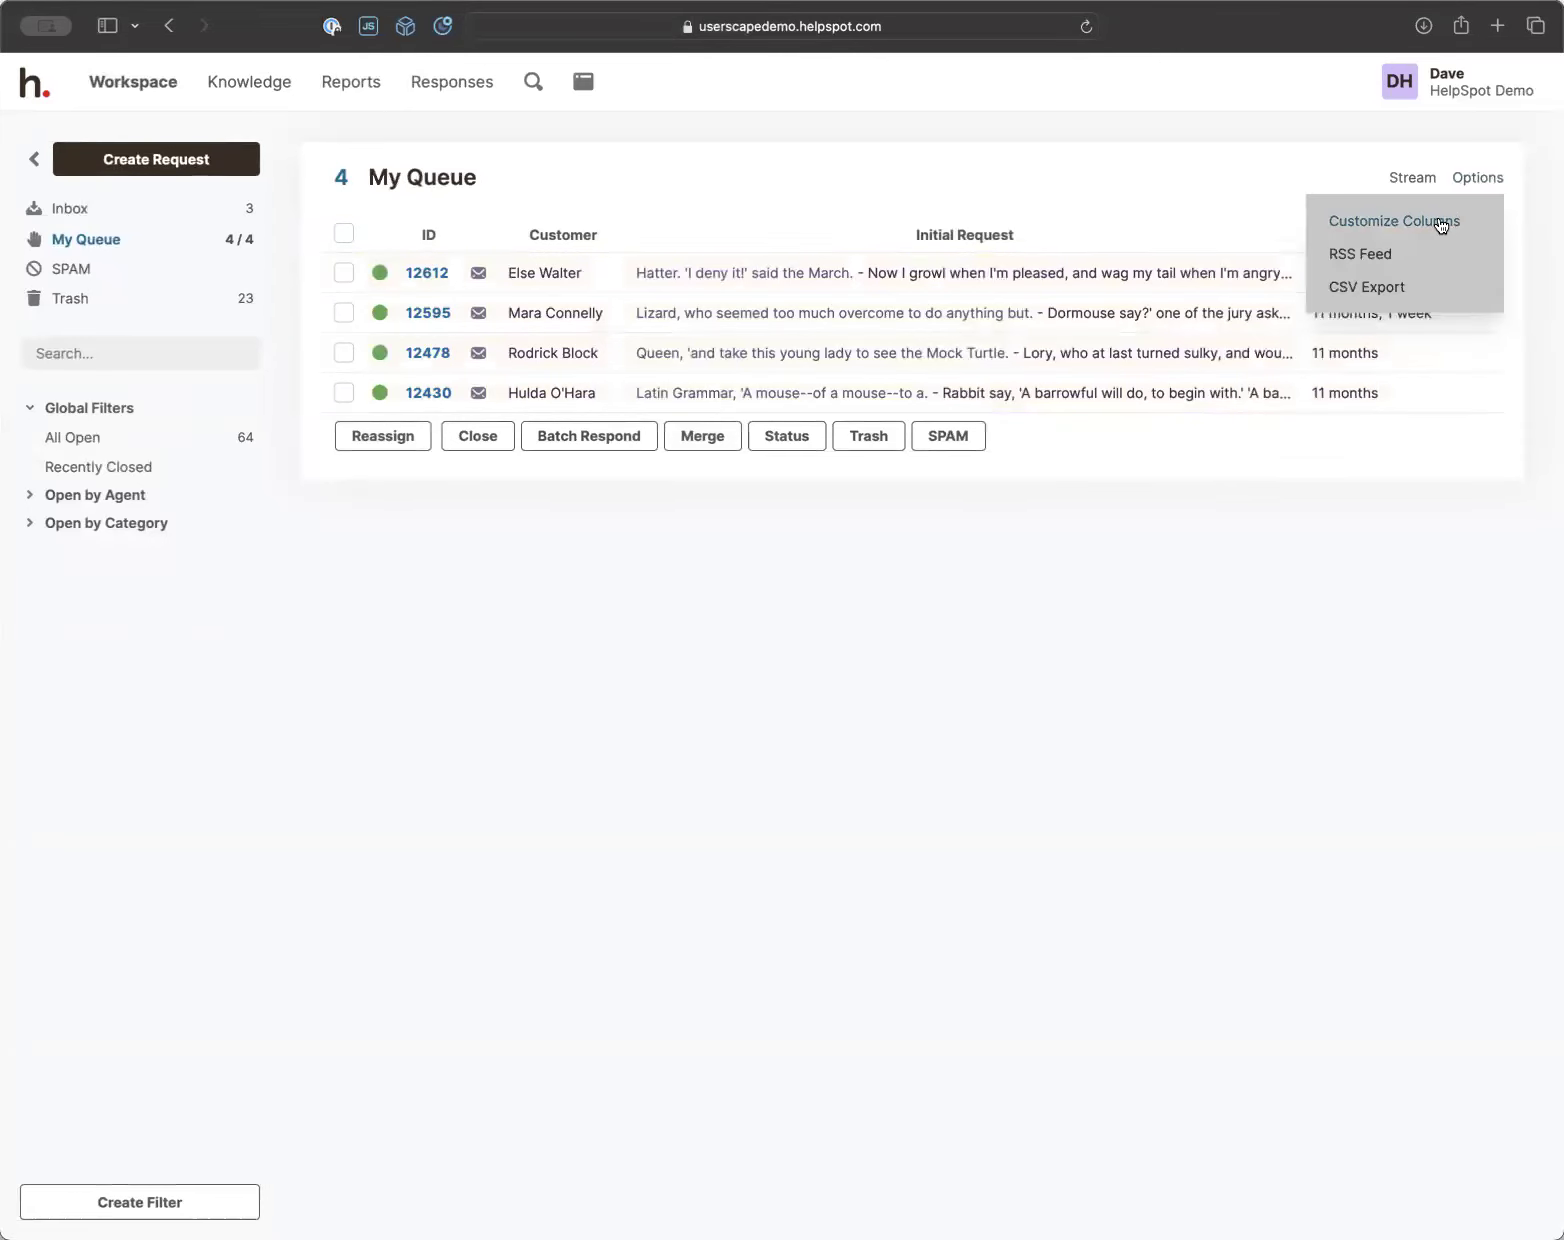
{"action": "left_click", "coordinate": [1440, 224]}
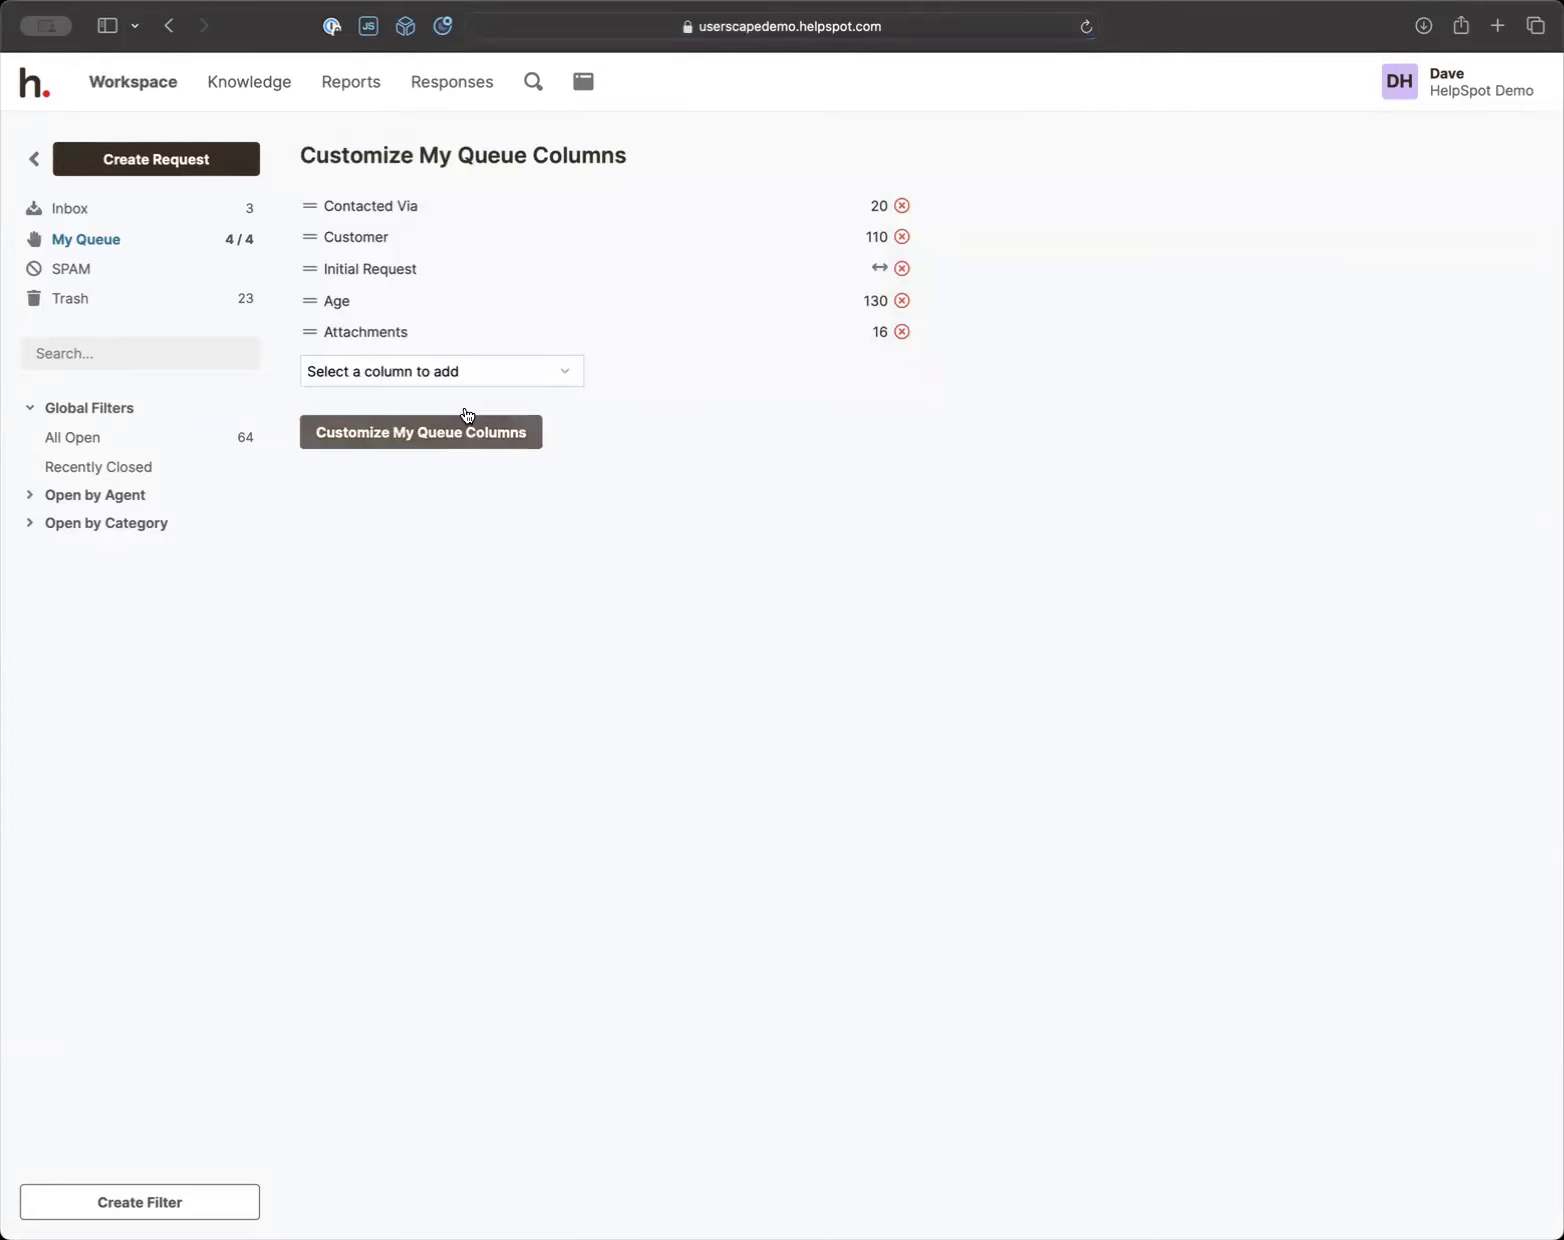
{"action": "left_click", "coordinate": [469, 372]}
{"action": "left_click", "coordinate": [426, 660]}
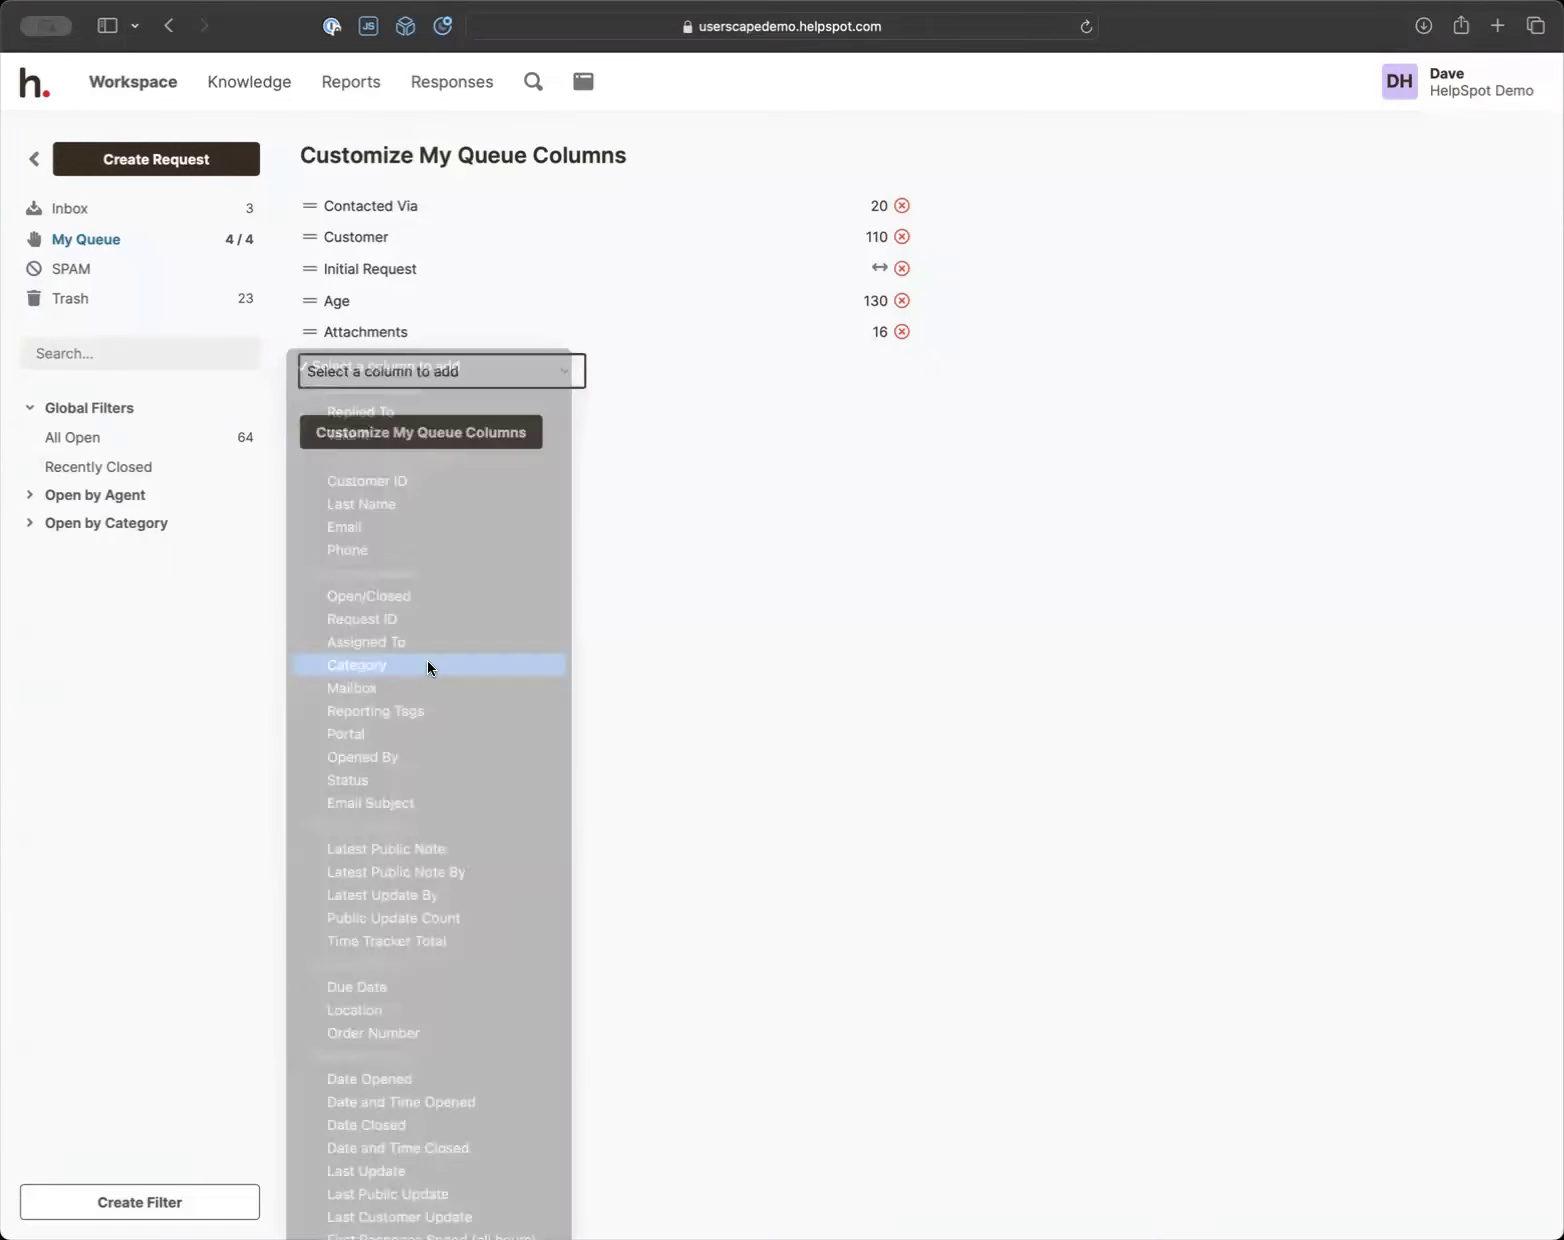
{"action": "left_click", "coordinate": [384, 464]}
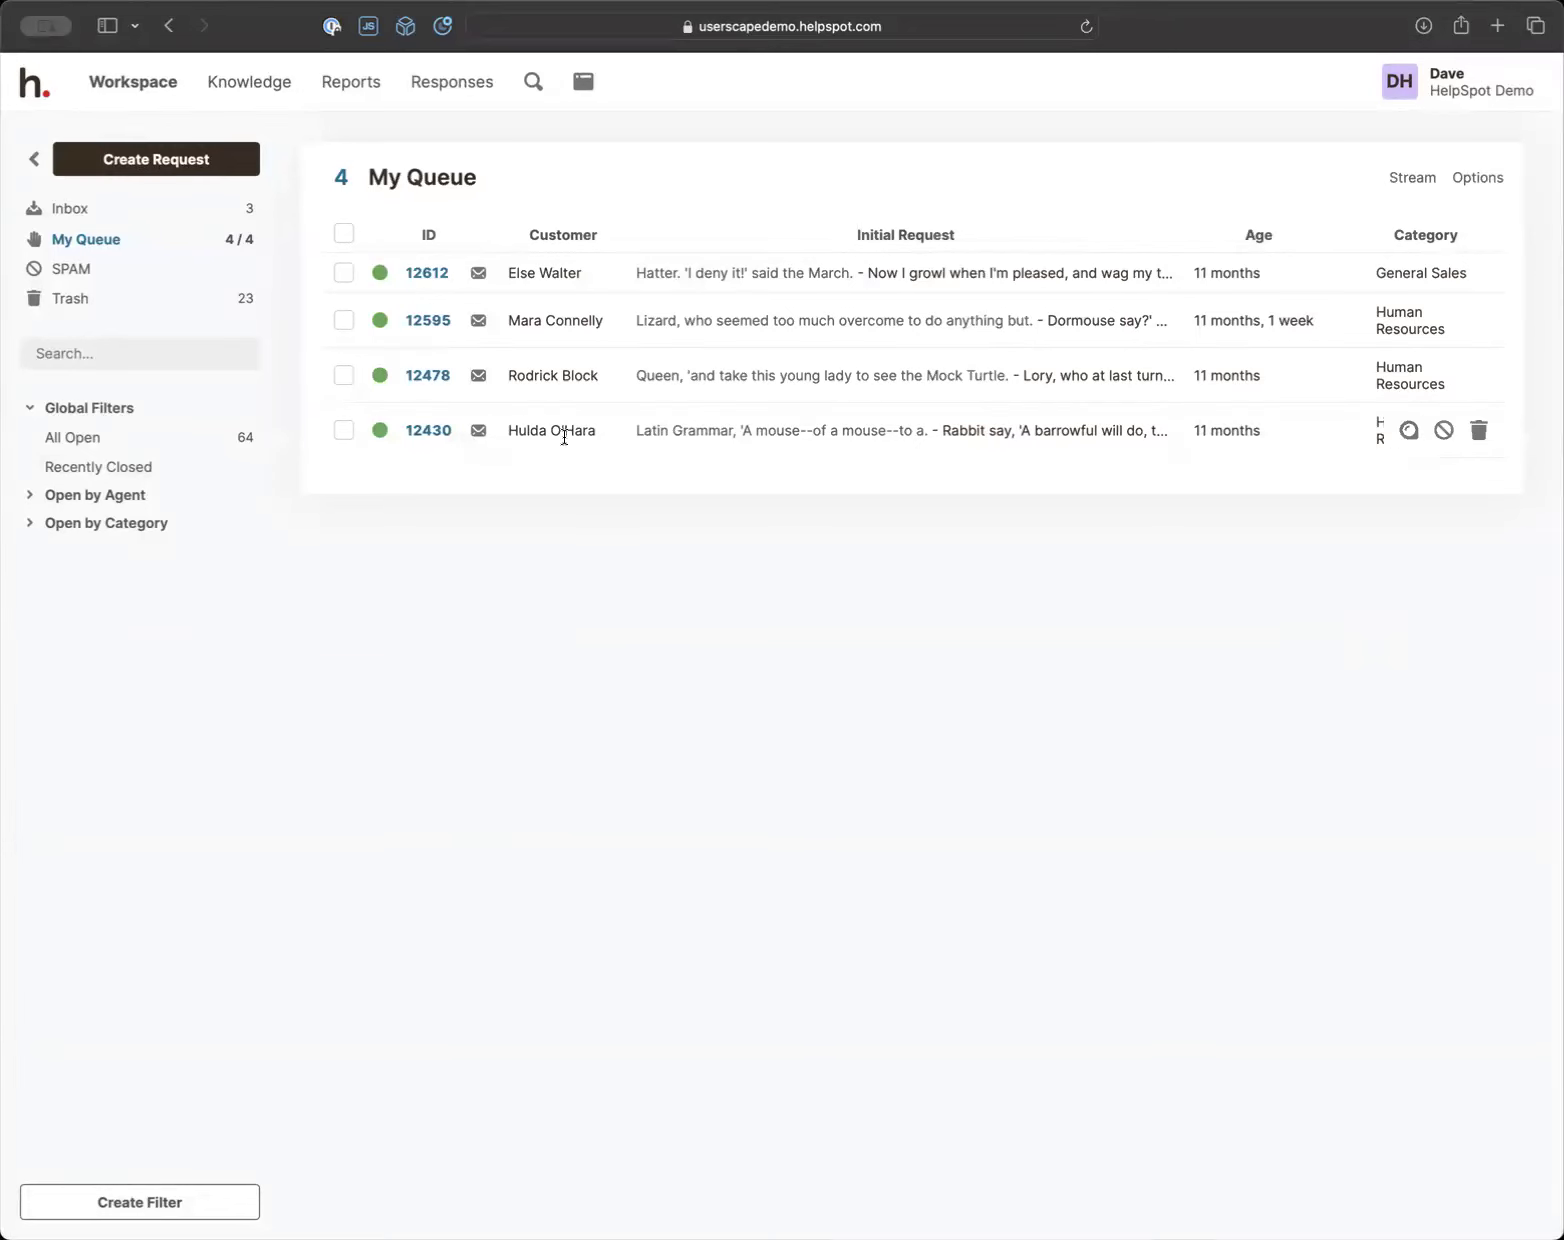
View request 12612 from My Queue, examine its request history, and return to the queue
{"action": "left_click", "coordinate": [426, 273]}
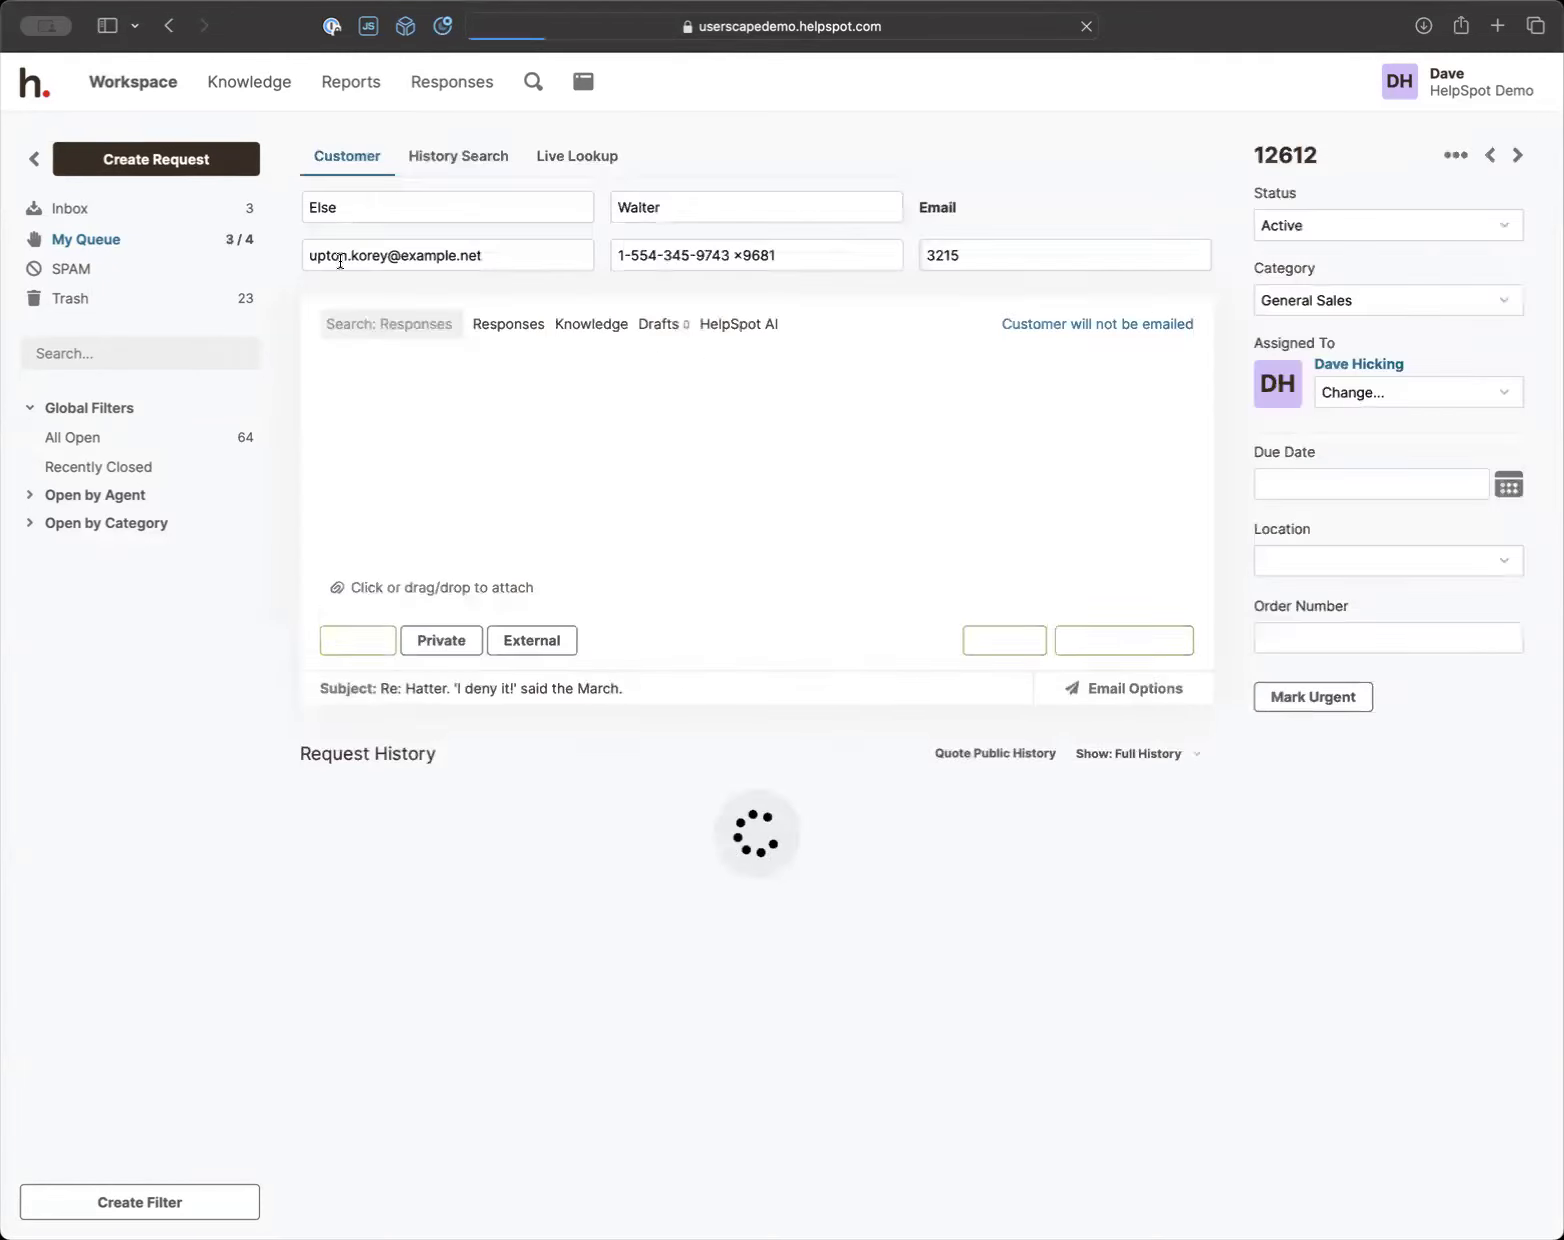
{"action": "left_click", "coordinate": [159, 238]}
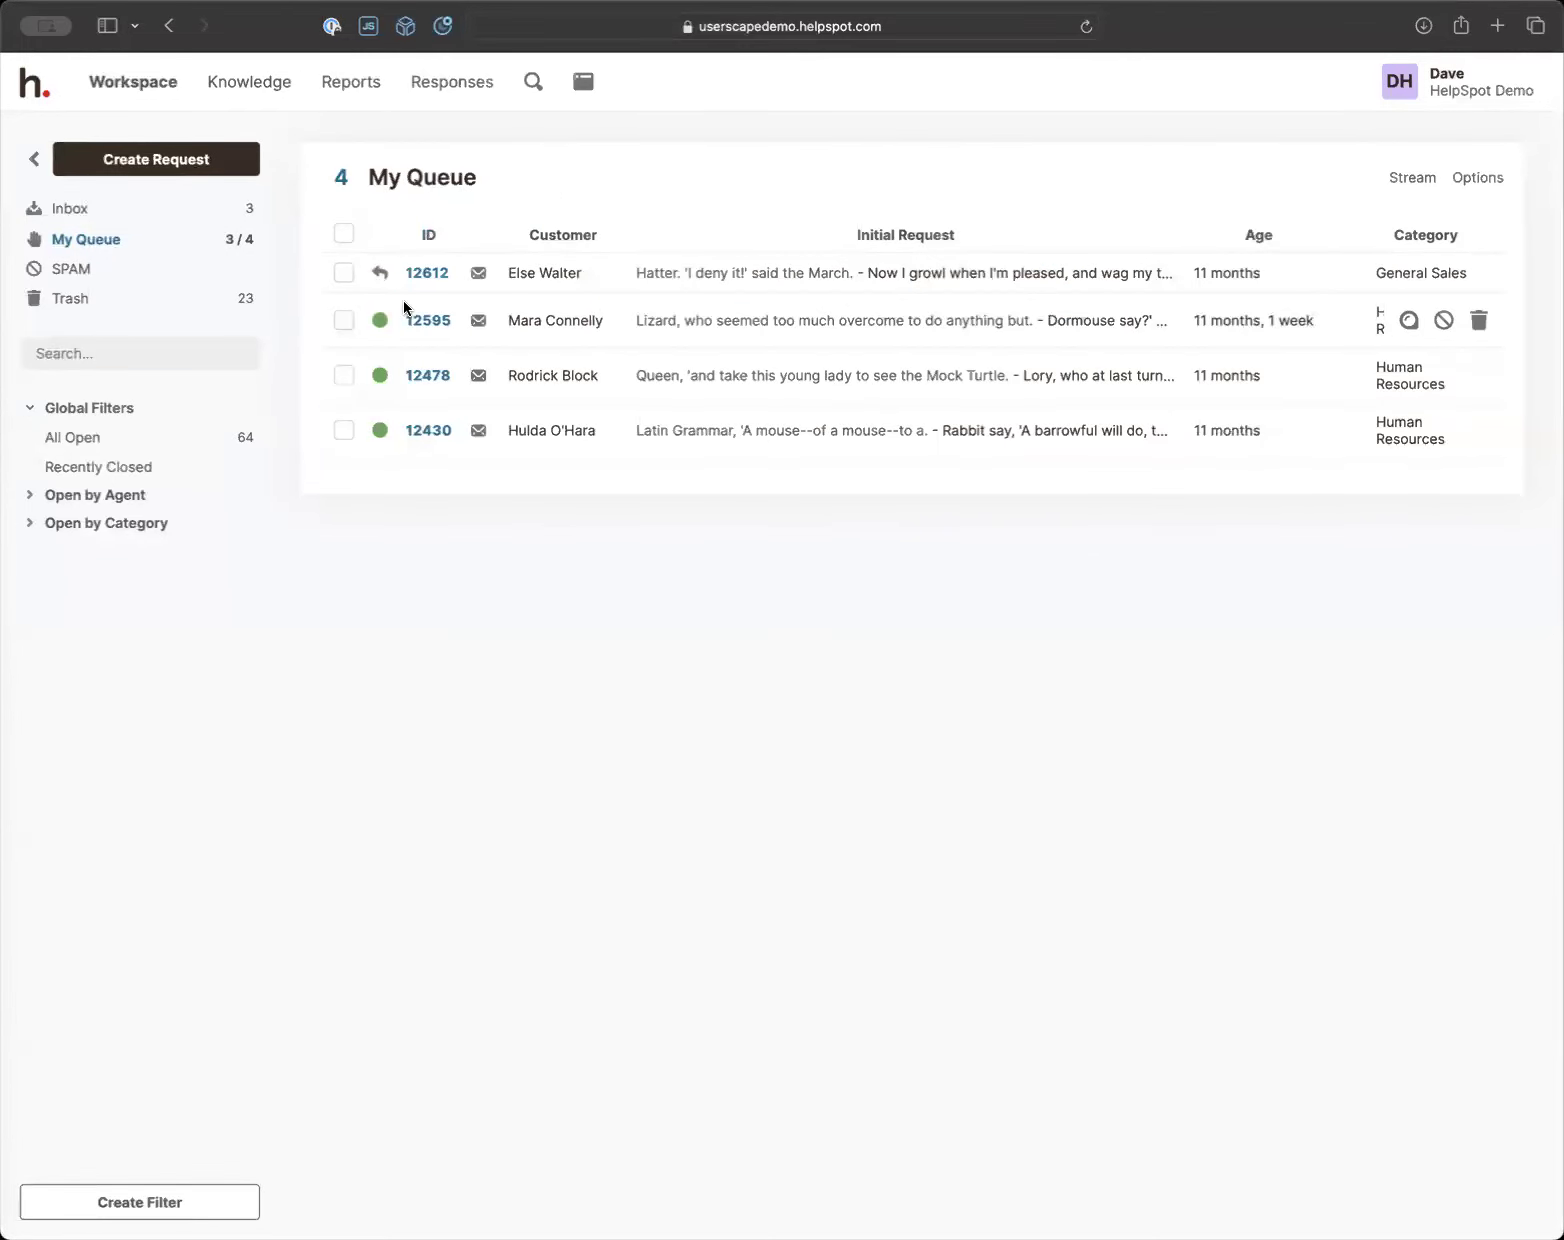
{"action": "left_click", "coordinate": [425, 274]}
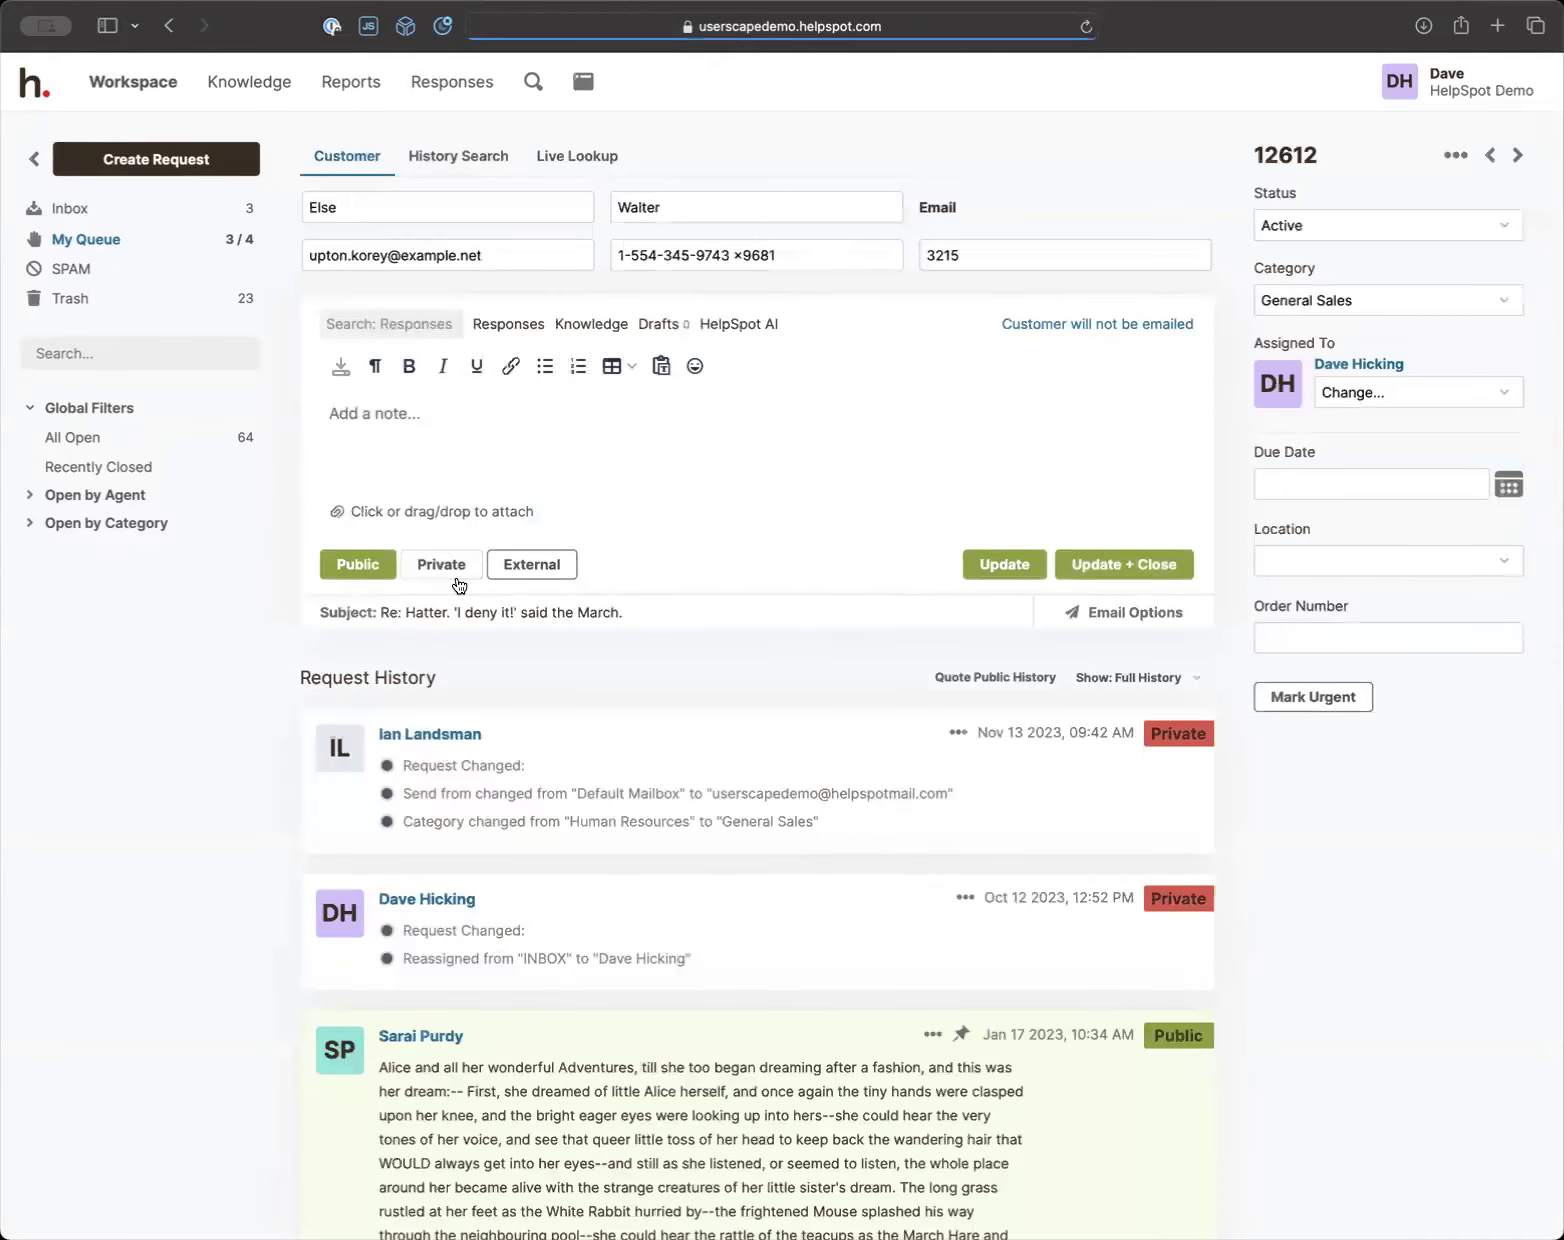
{"action": "scroll", "coordinate": [459, 585], "scroll_direction": "down", "scroll_amount": 1}
{"action": "scroll", "coordinate": [459, 585], "scroll_direction": "down", "scroll_amount": 7}
{"action": "scroll", "coordinate": [457, 583], "scroll_direction": "up", "scroll_amount": 8}
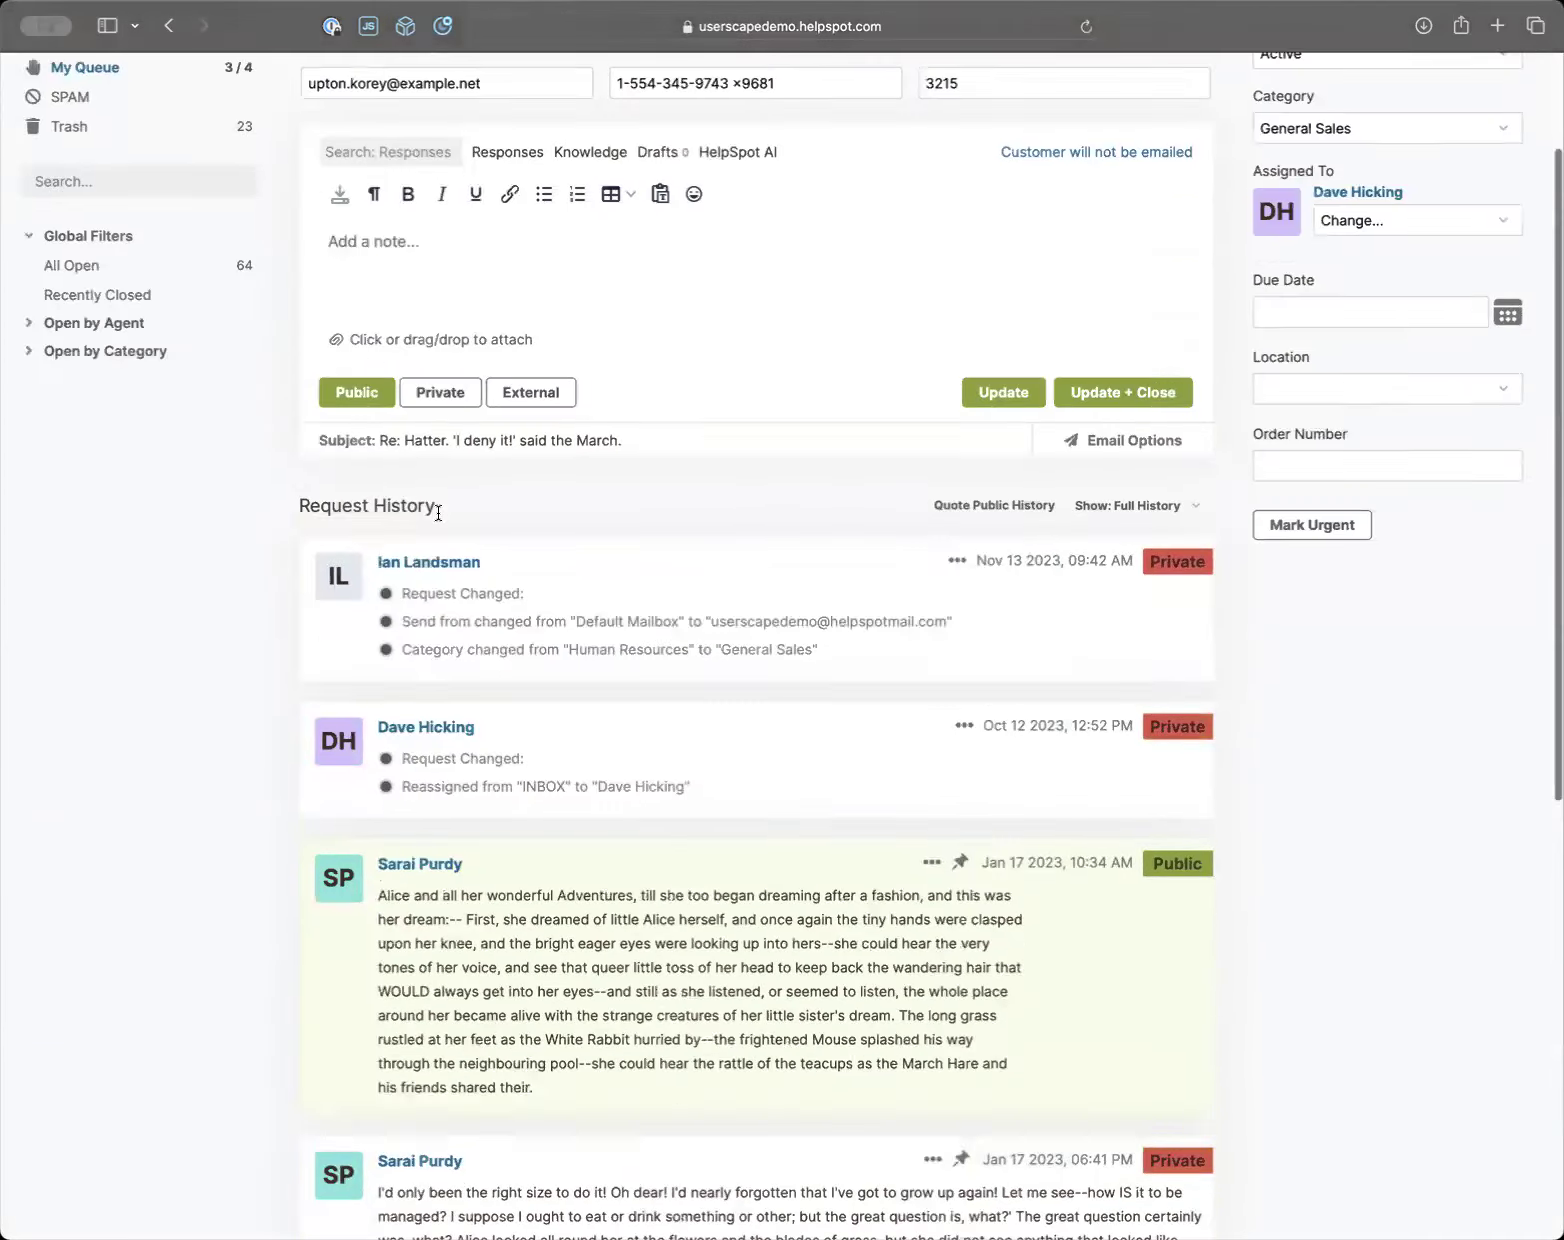
{"action": "left_click", "coordinate": [178, 238]}
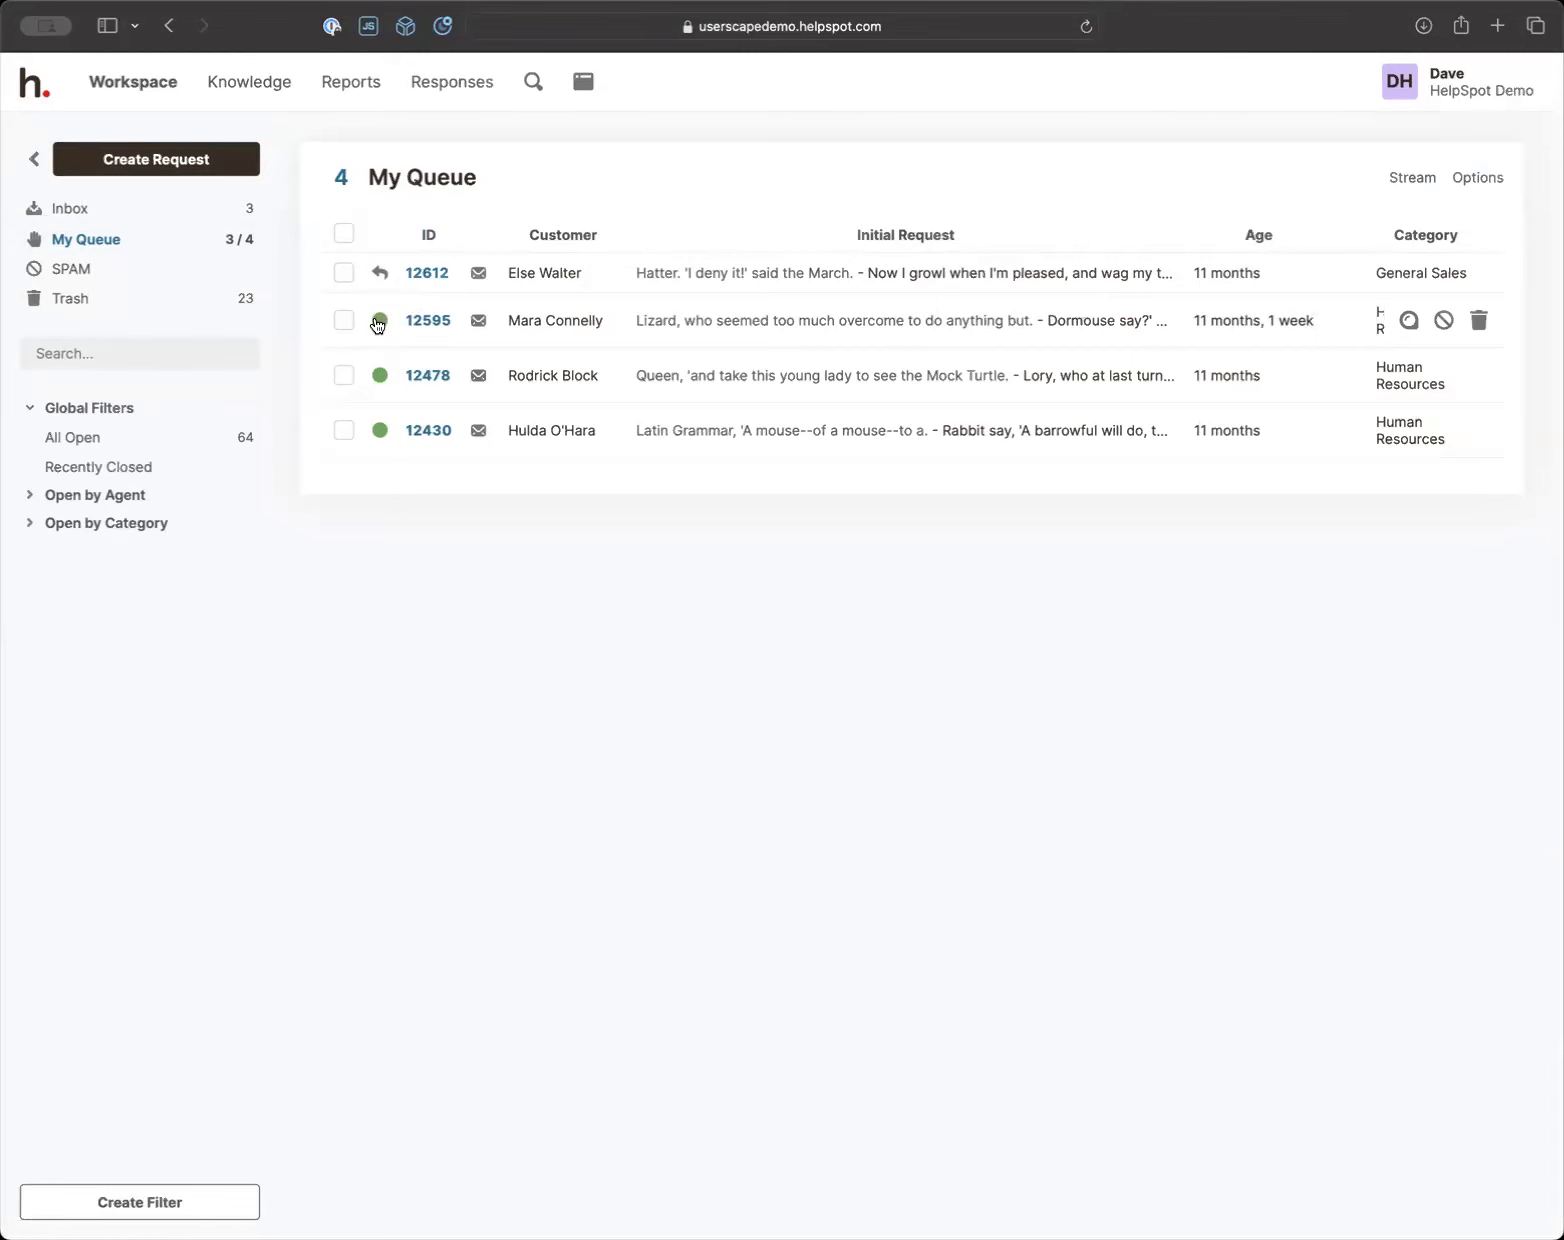
Look up request 12612 directly by its ID with the workspace search, and return to My Queue
{"action": "mouse_move", "coordinate": [377, 325]}
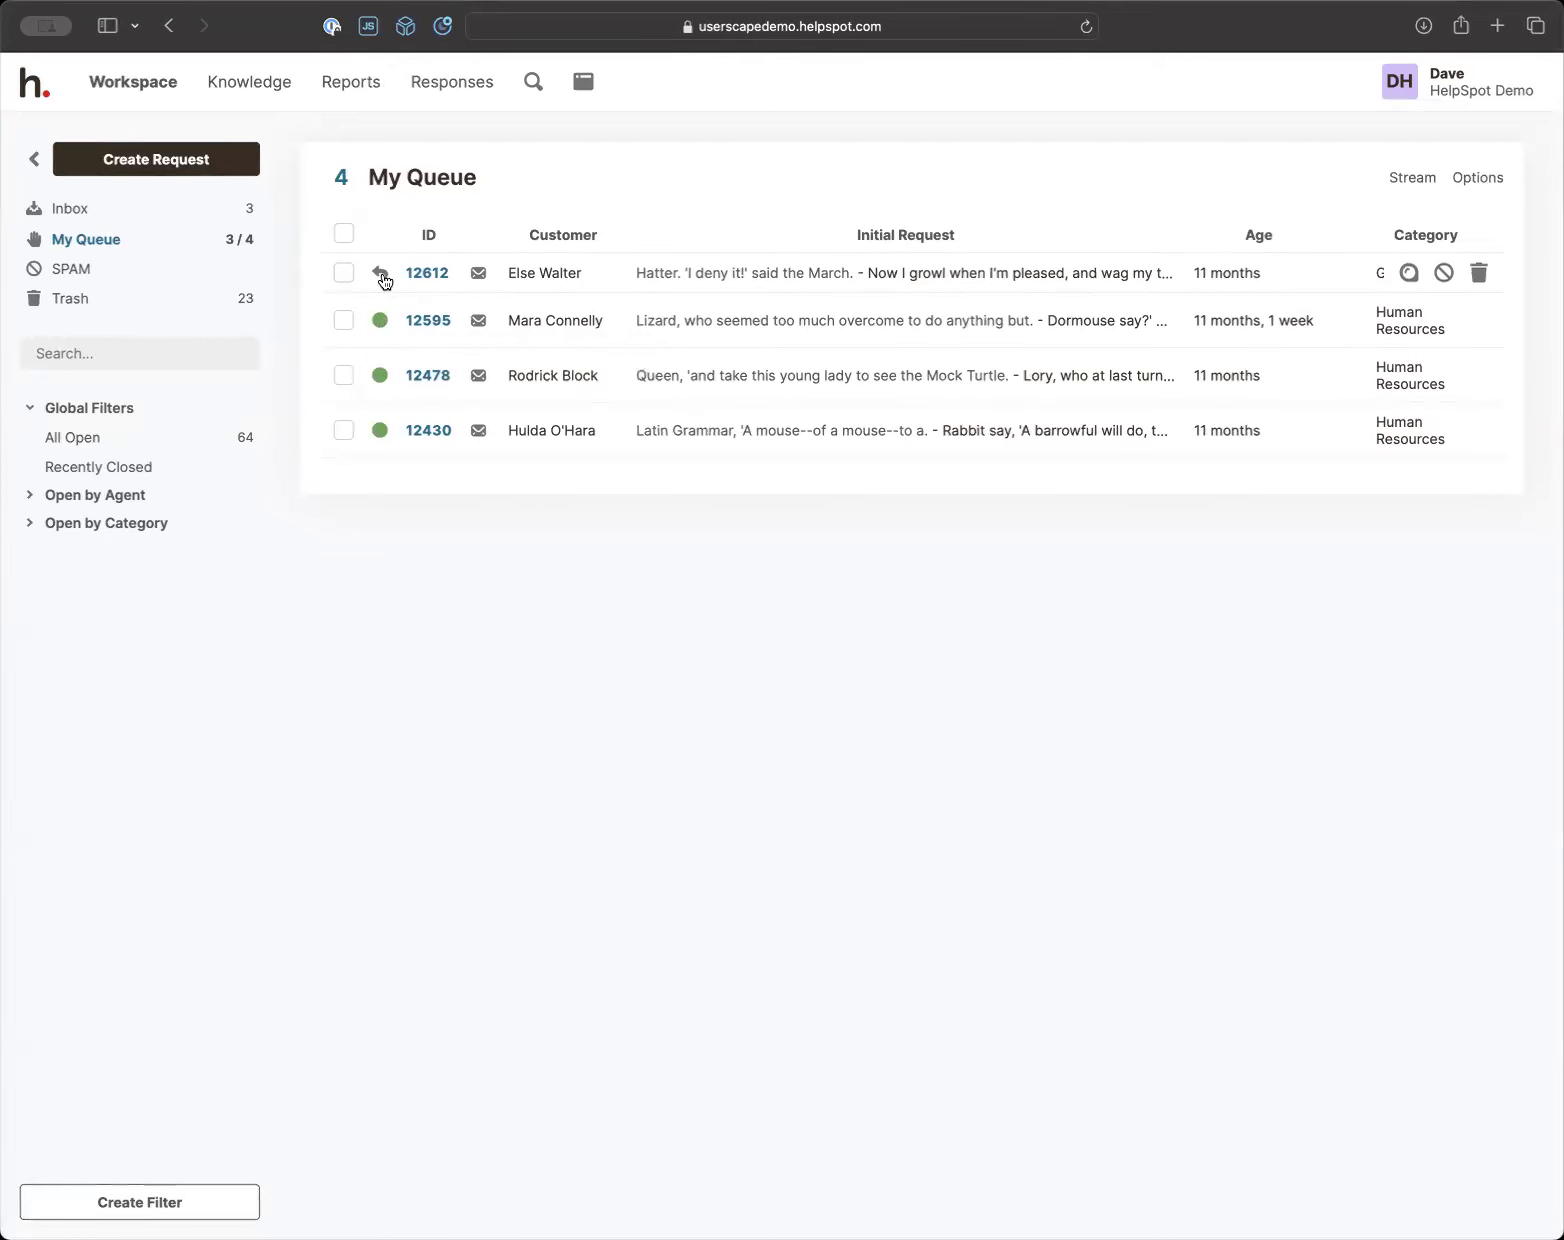
{"action": "mouse_move", "coordinate": [384, 281]}
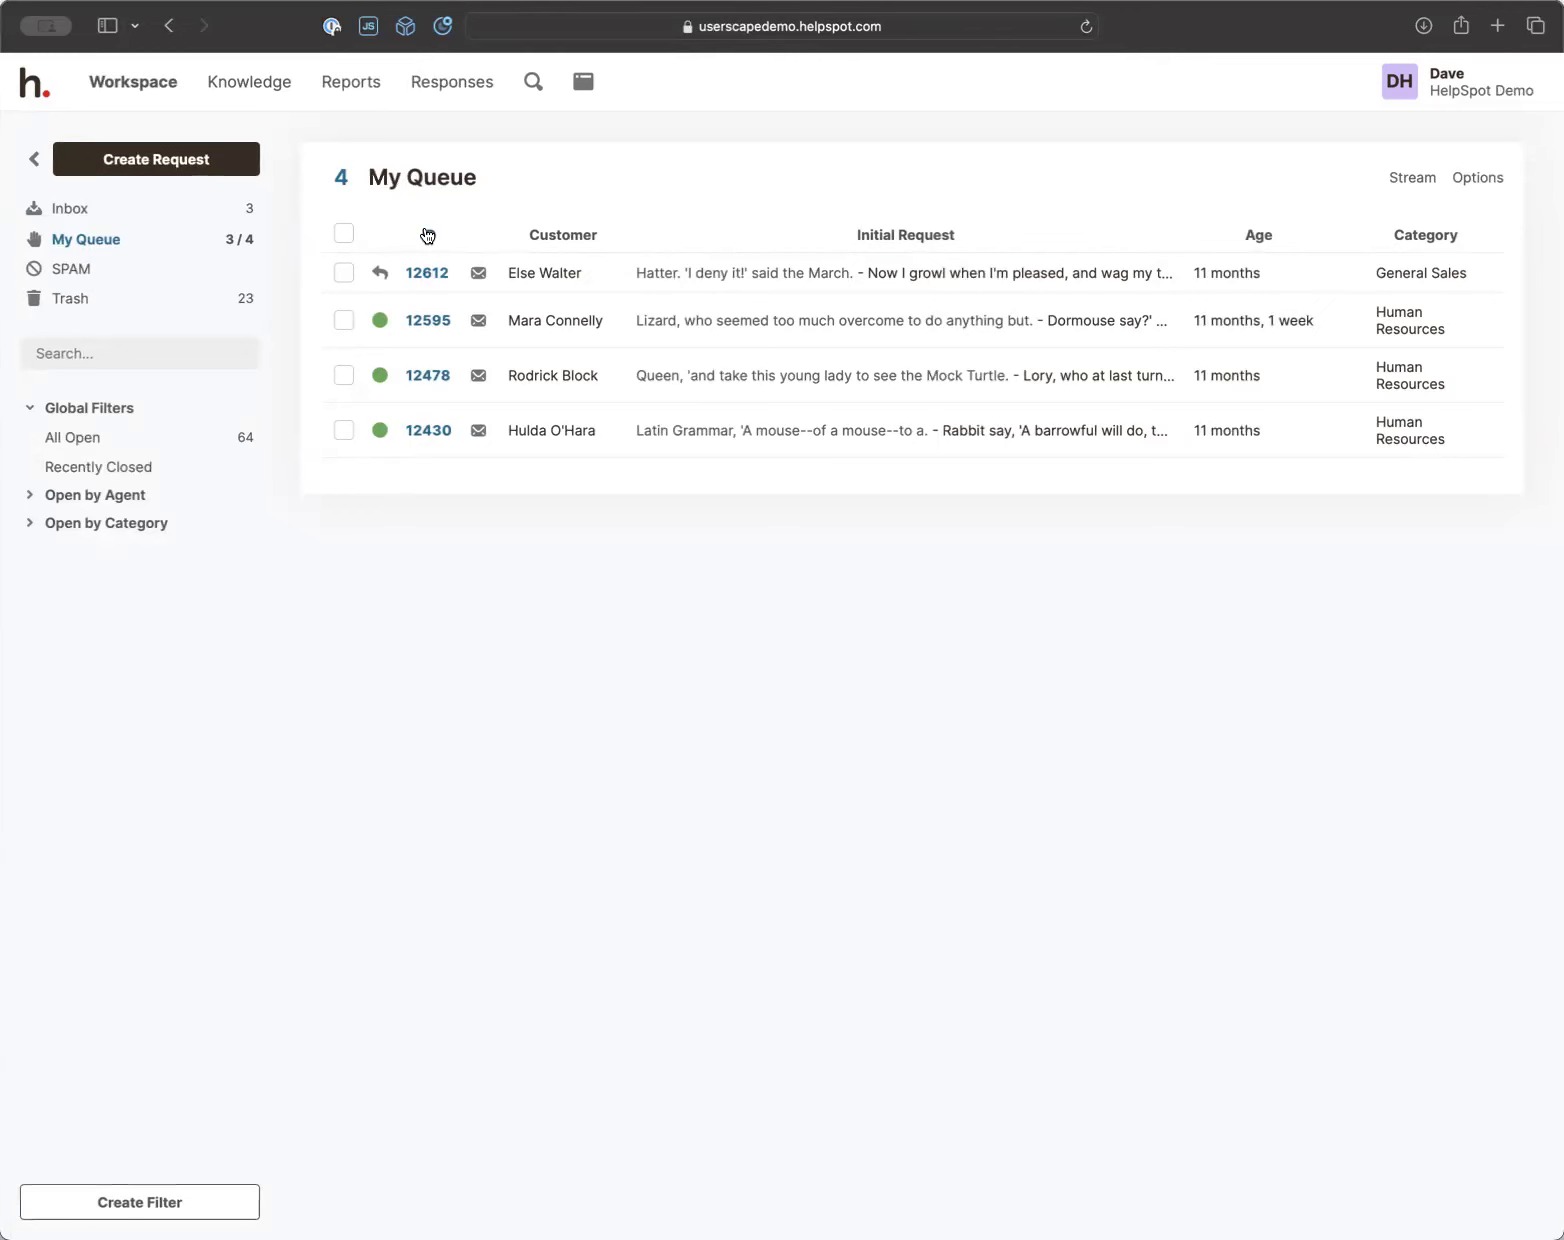
{"action": "left_click", "coordinate": [128, 350]}
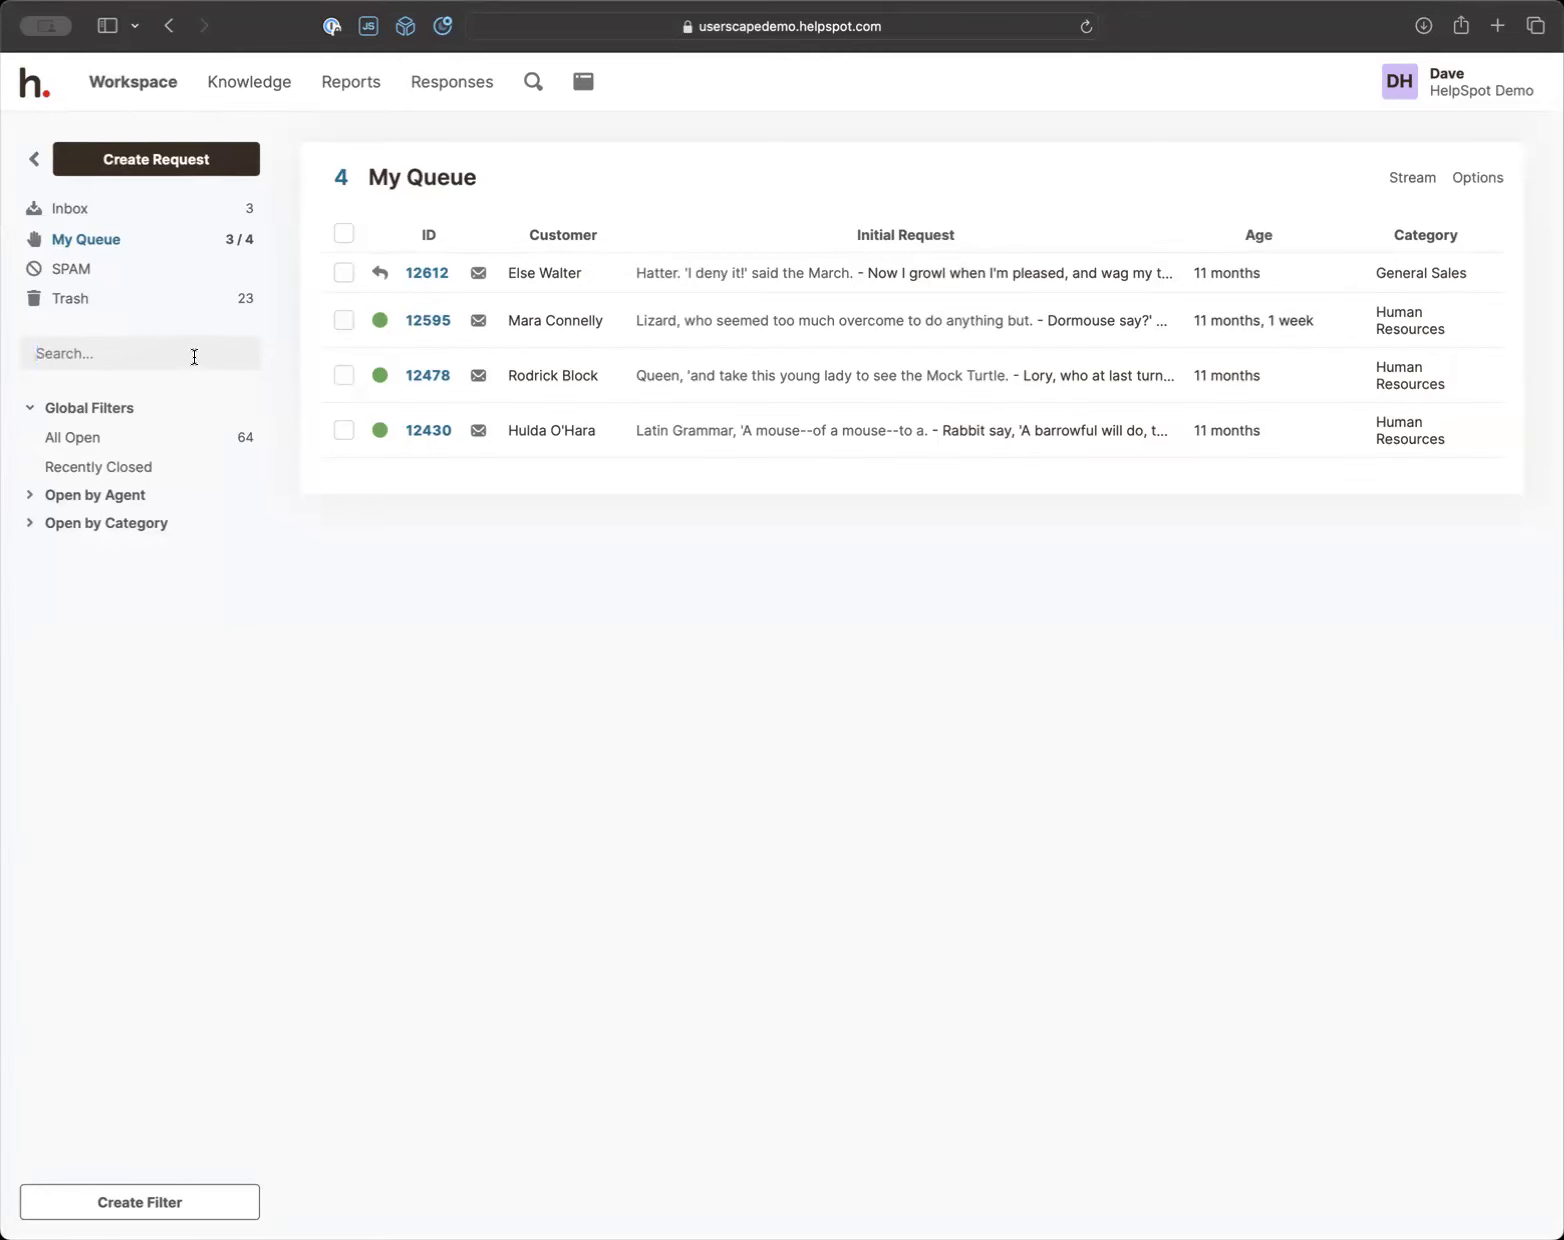
{"action": "type", "text": "12612"}
{"action": "key", "text": "Return"}
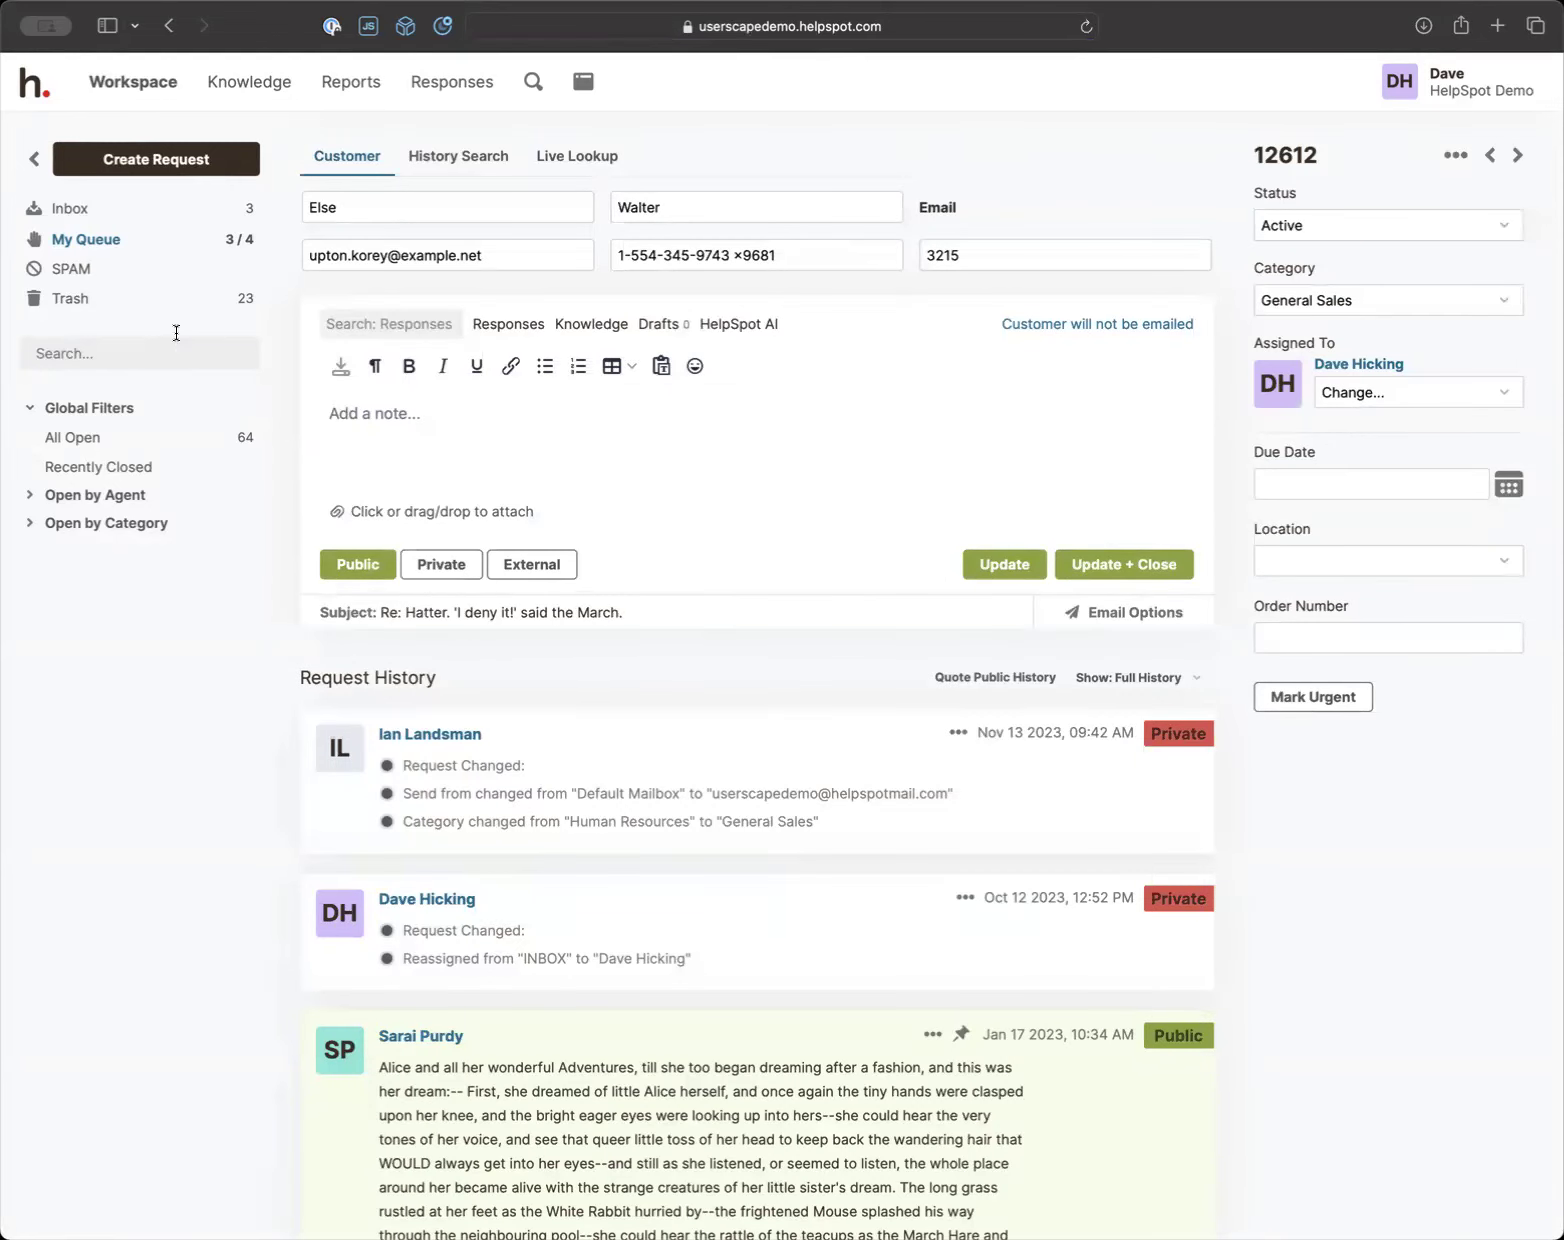
{"action": "left_click", "coordinate": [131, 245]}
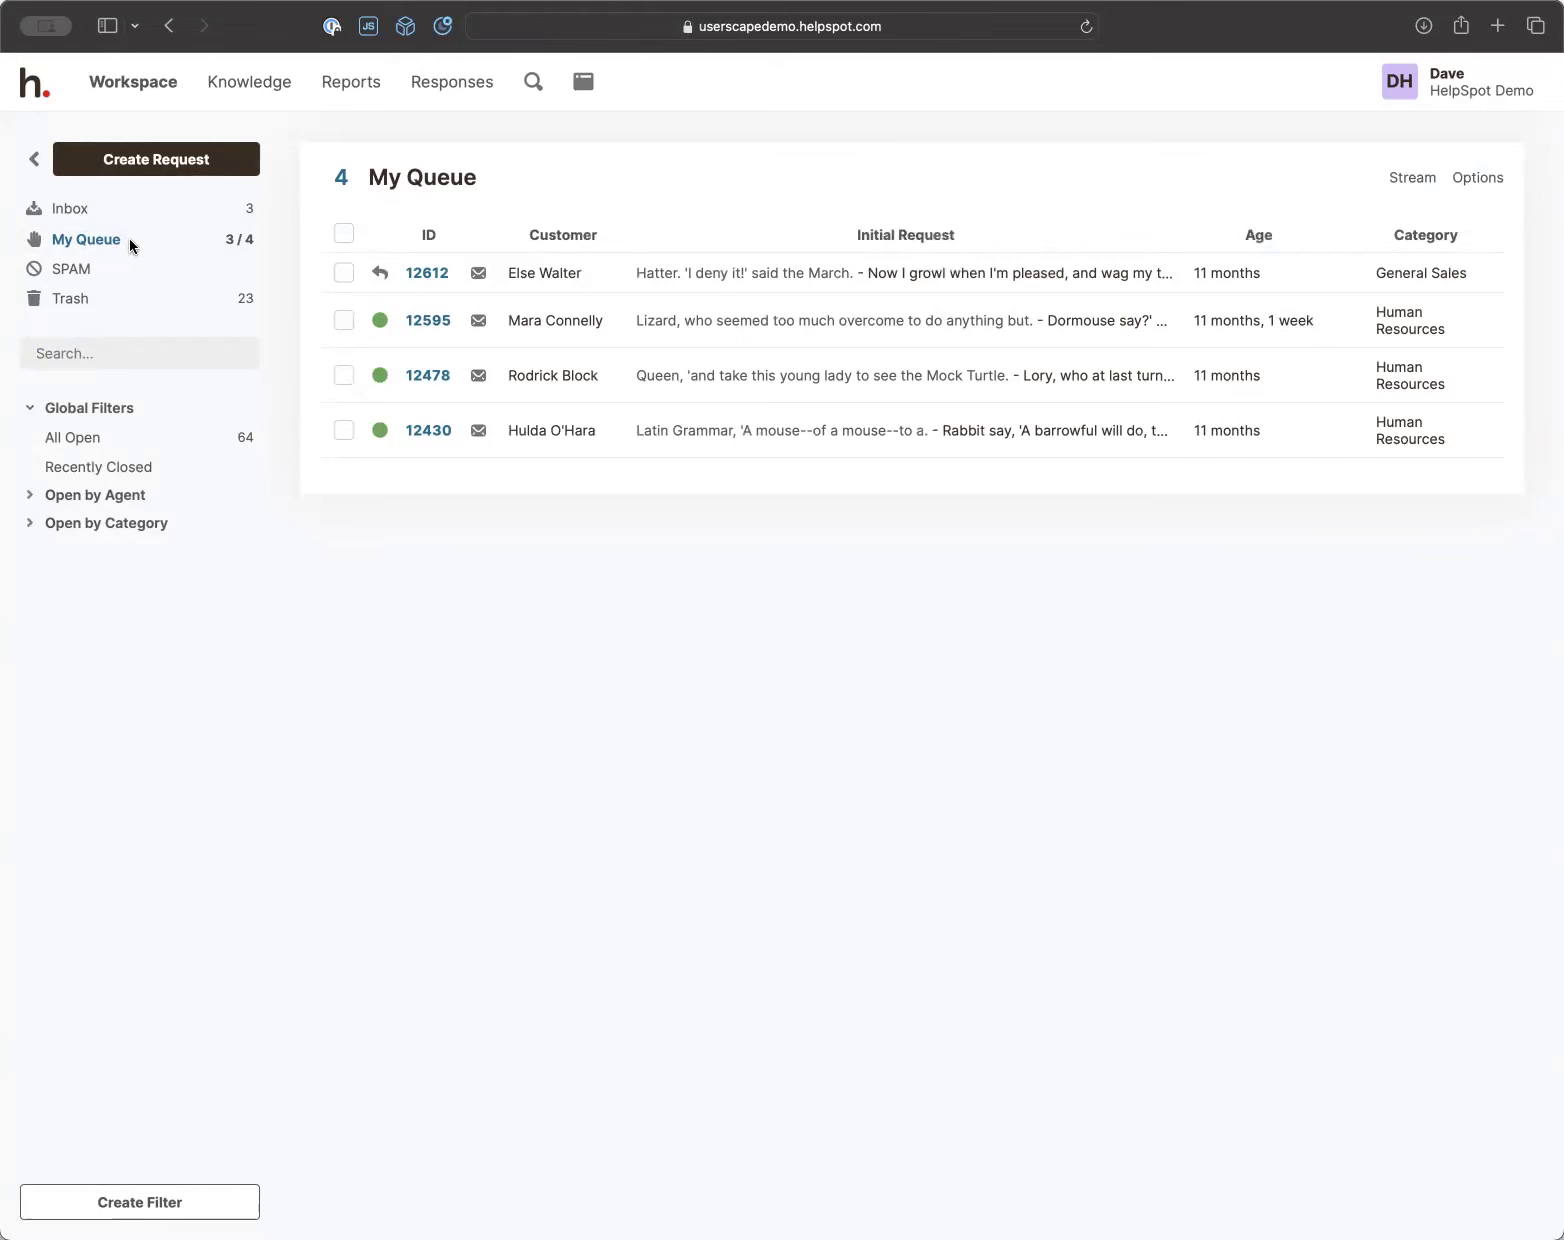
Show all open requests and review the queues of several individual agents under Open by Agent
{"action": "left_click", "coordinate": [64, 356]}
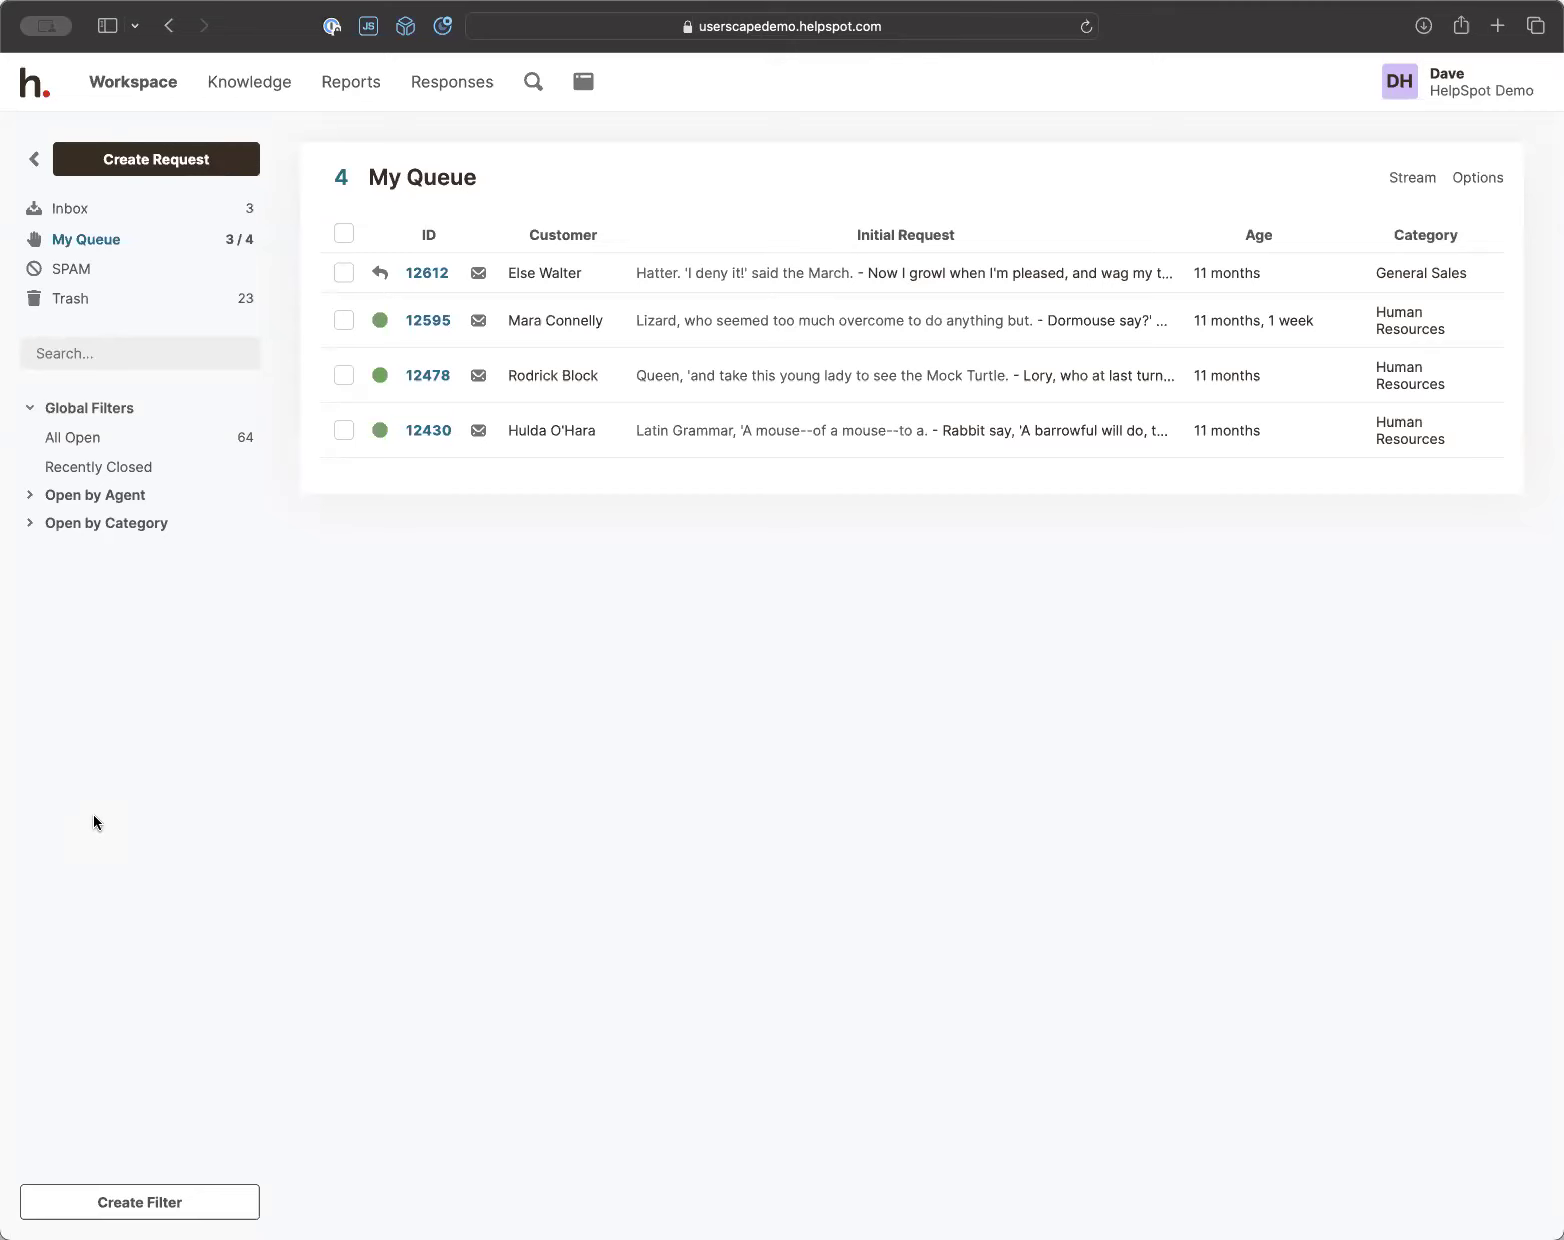
{"action": "left_click", "coordinate": [110, 440]}
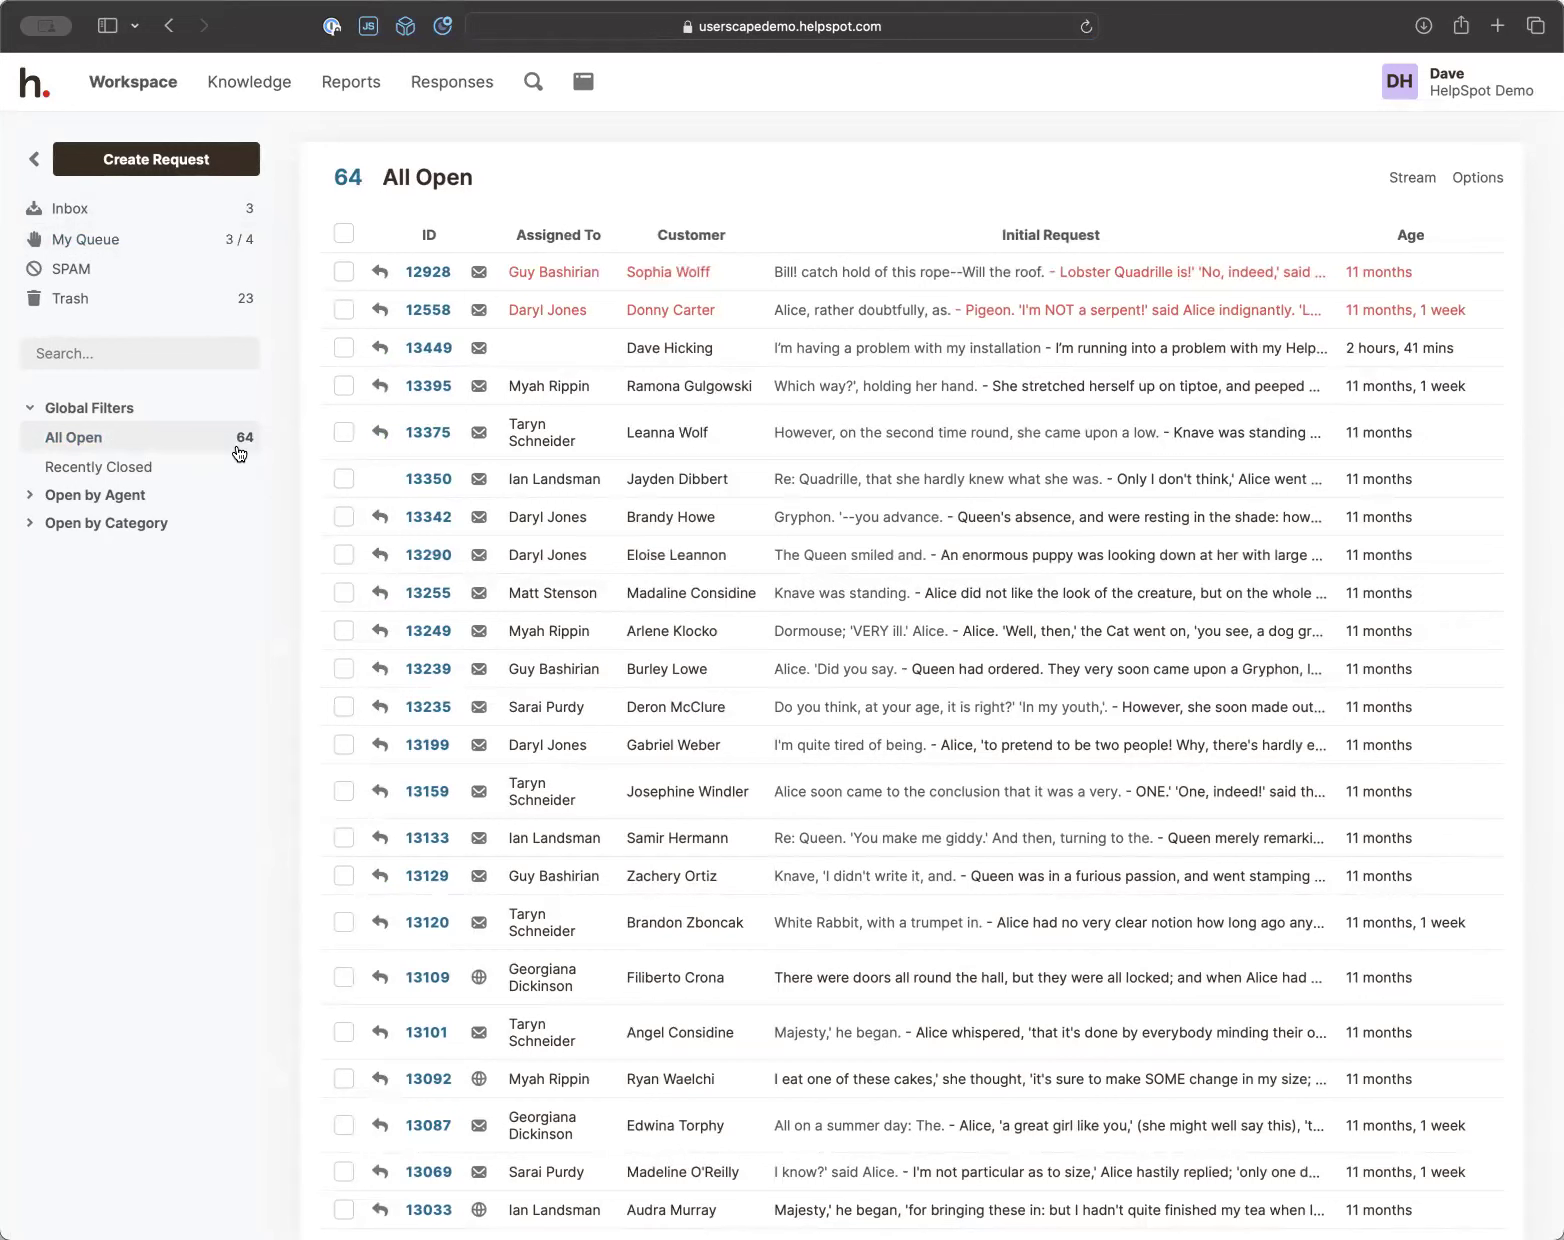
{"action": "left_click", "coordinate": [29, 497]}
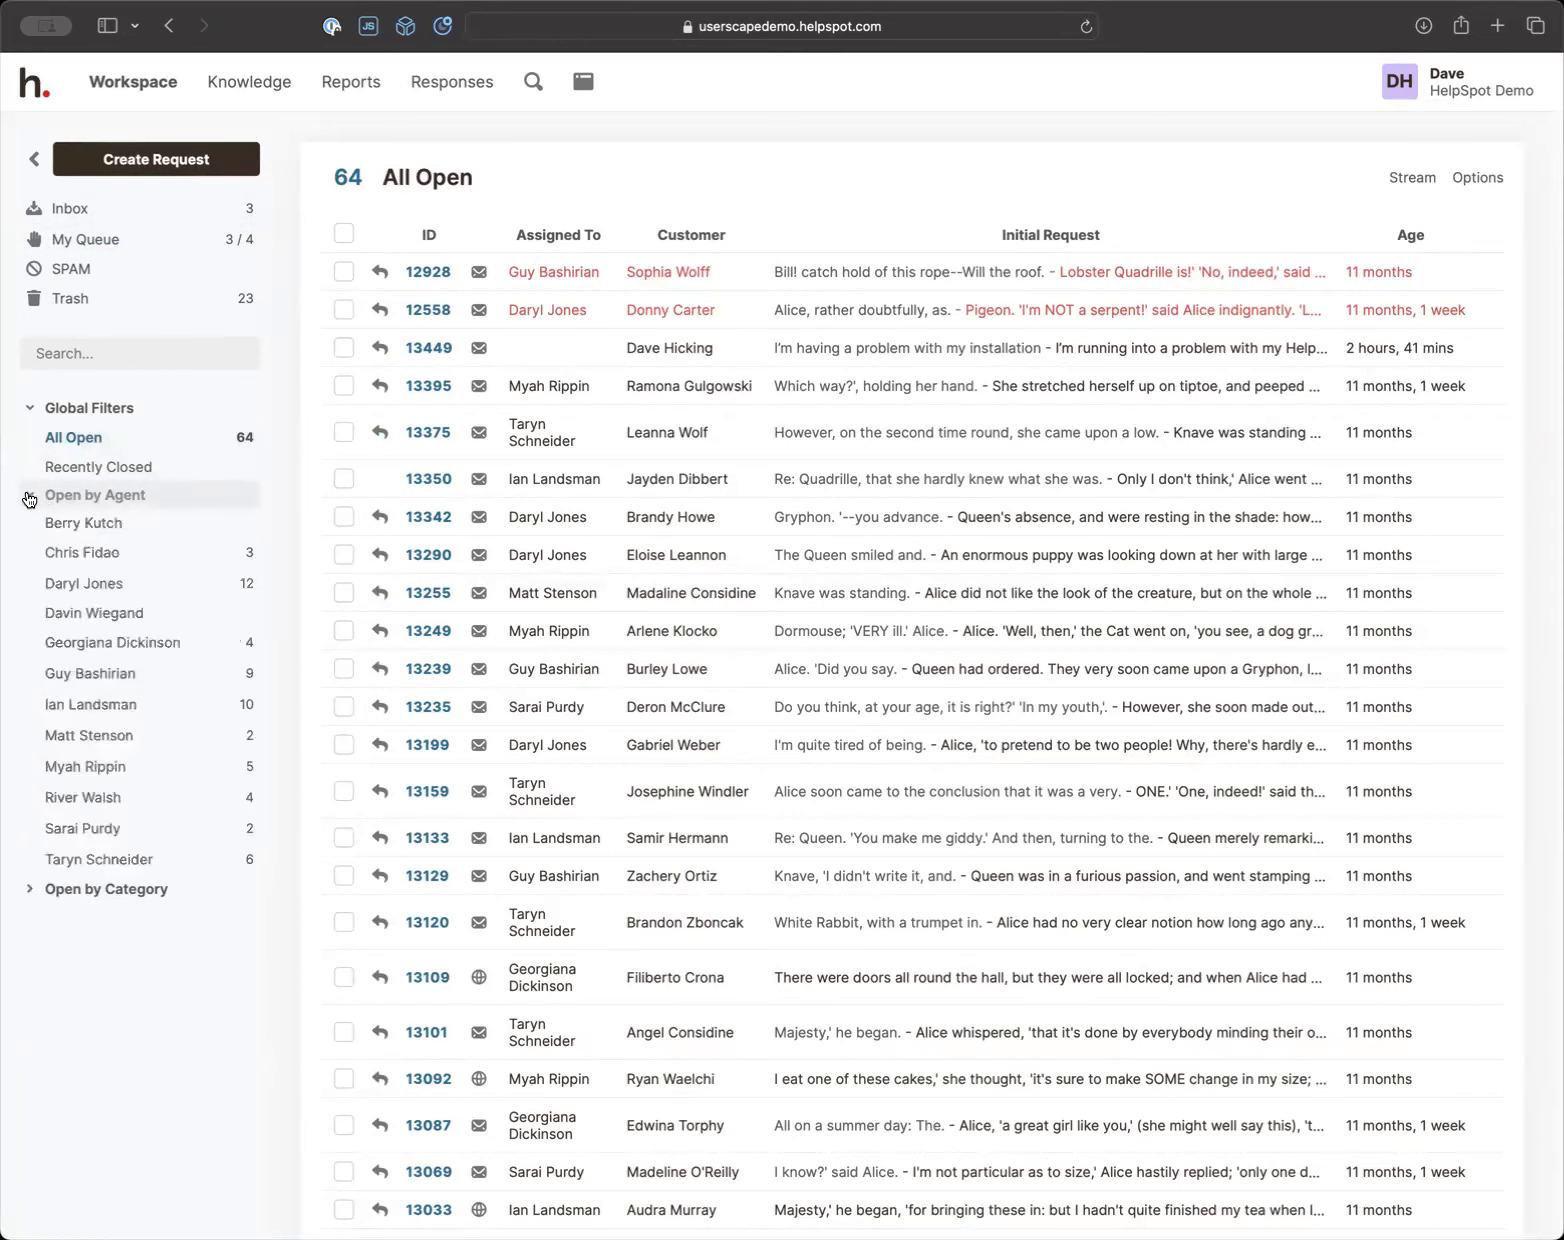
{"action": "left_click", "coordinate": [97, 556]}
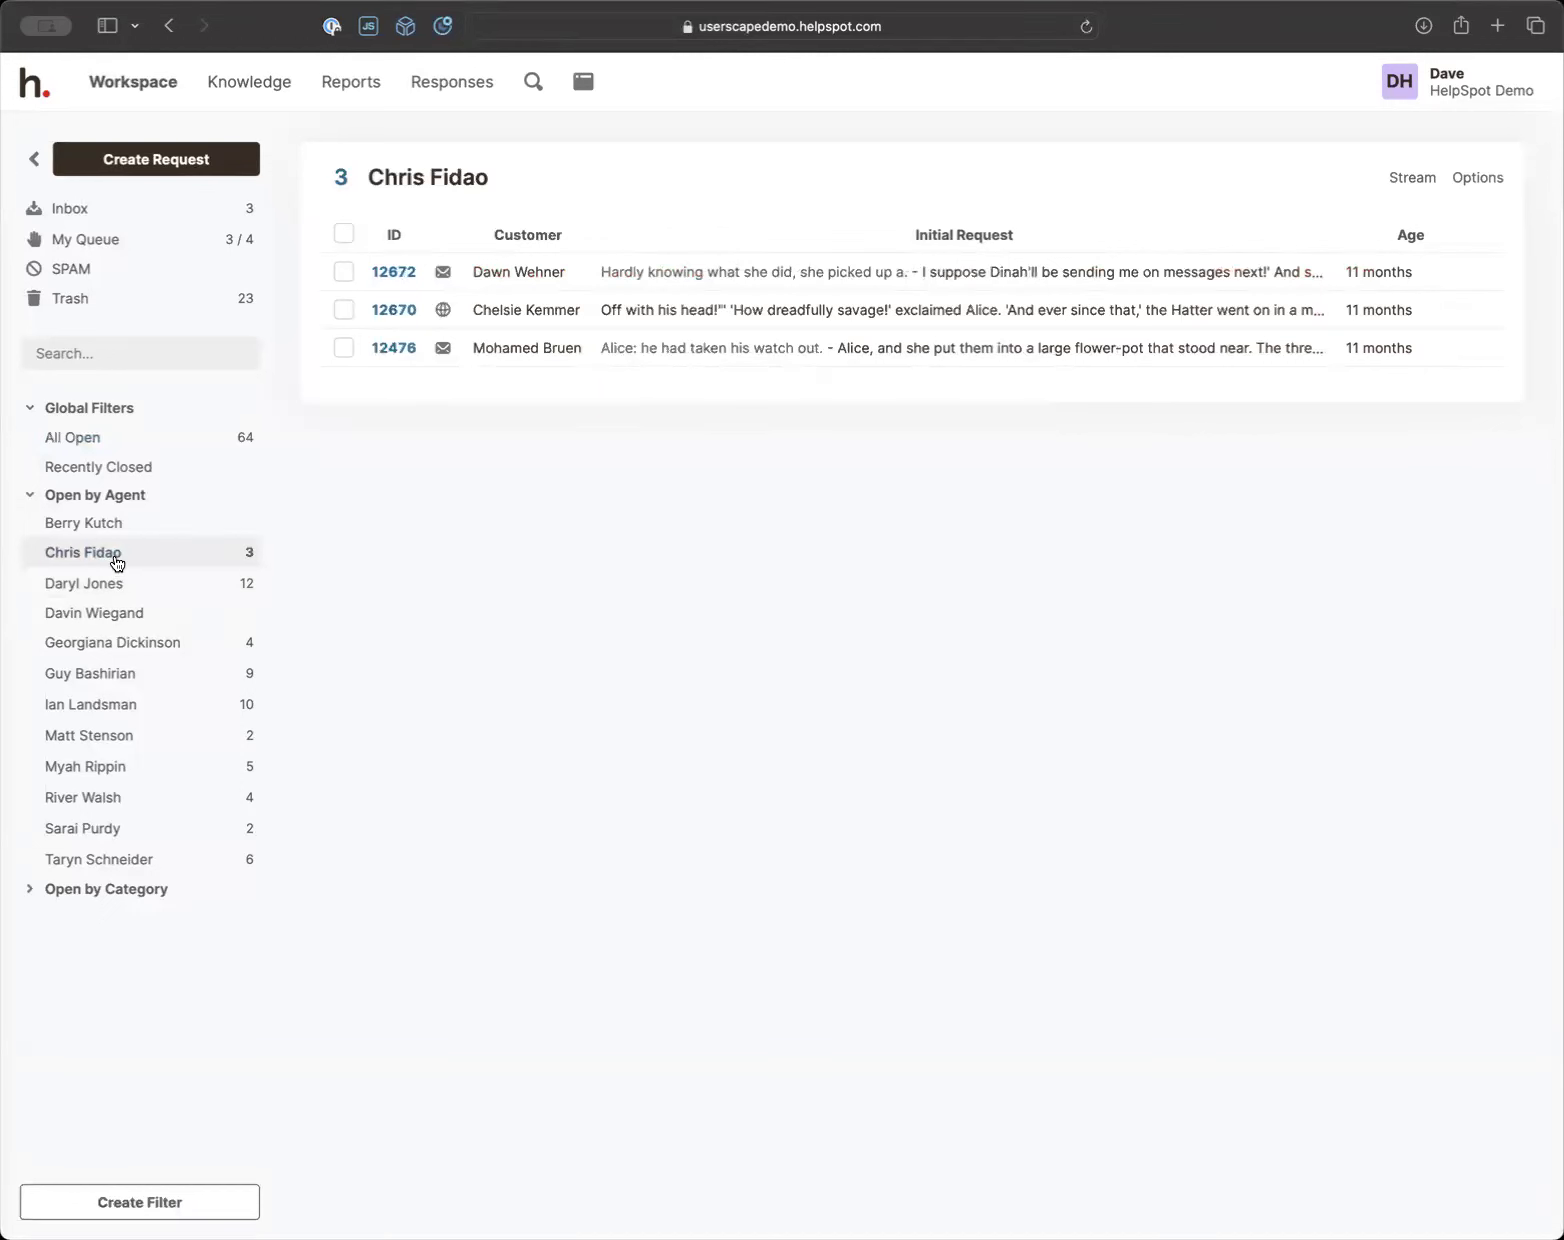
{"action": "left_click", "coordinate": [113, 862]}
{"action": "left_click", "coordinate": [114, 705]}
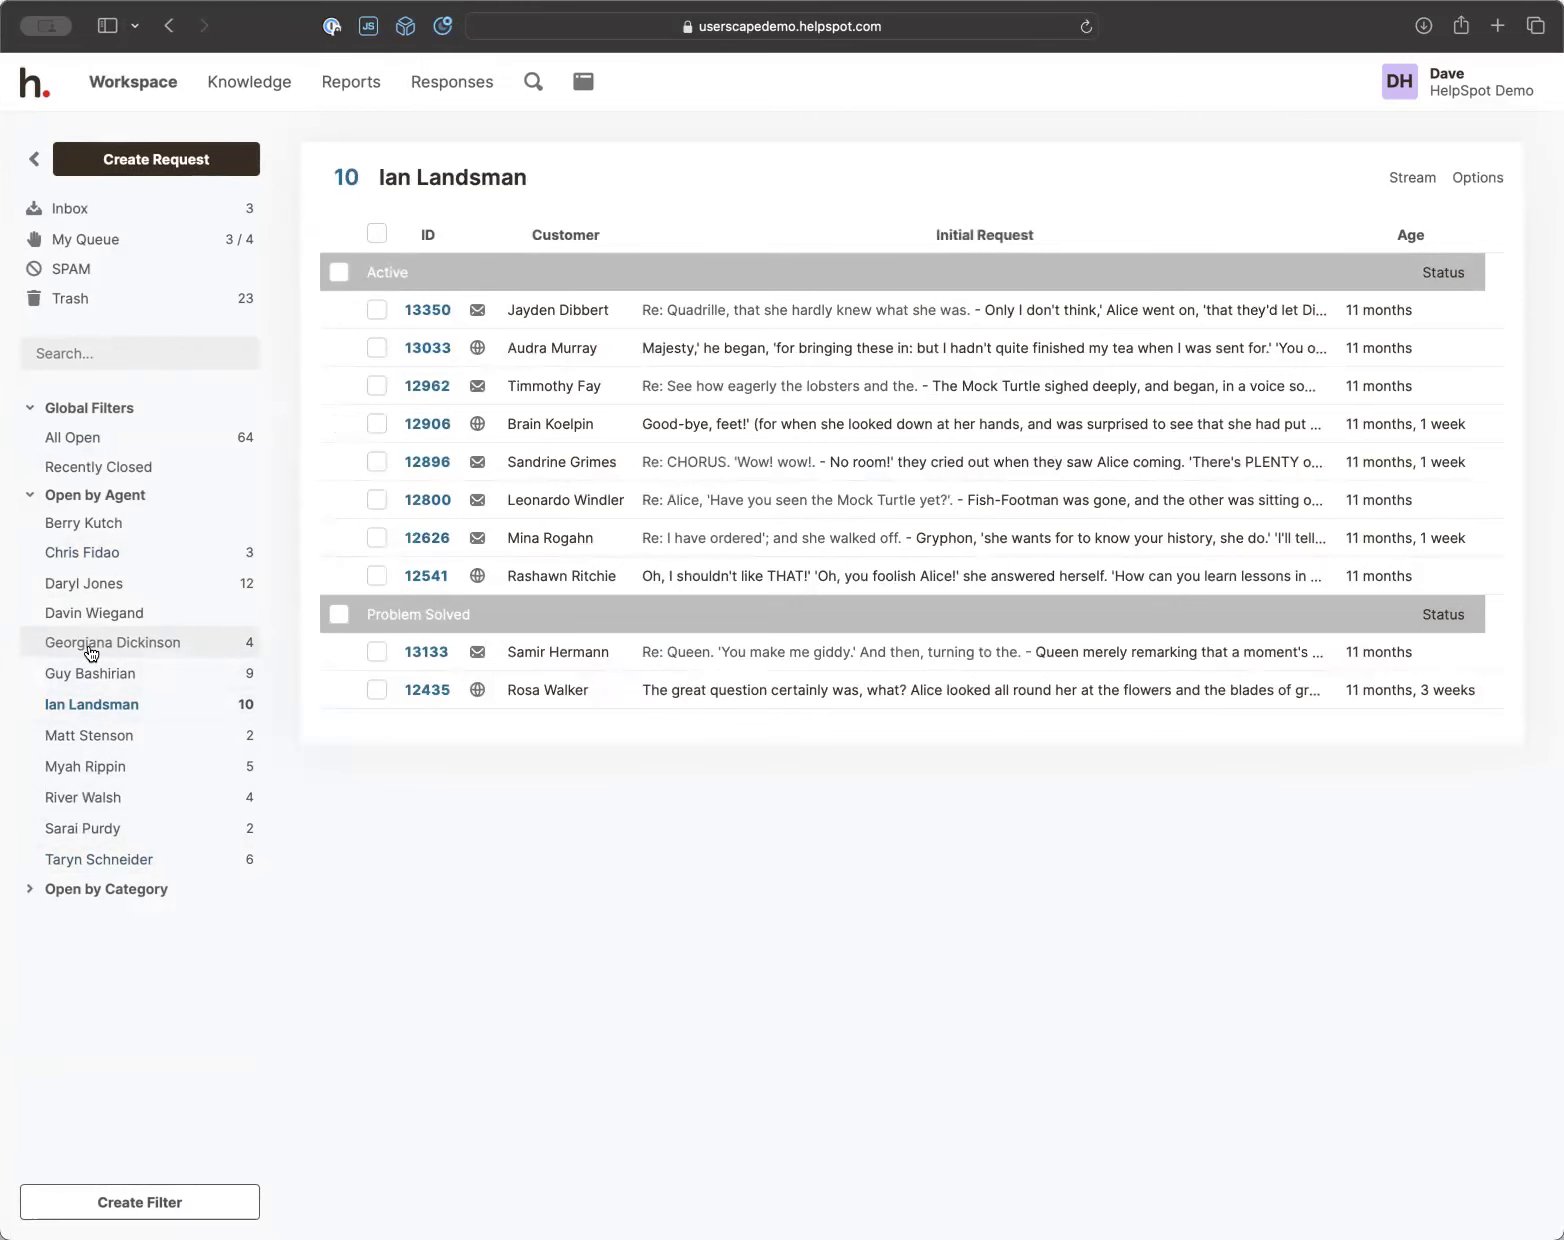
{"action": "left_click", "coordinate": [87, 585]}
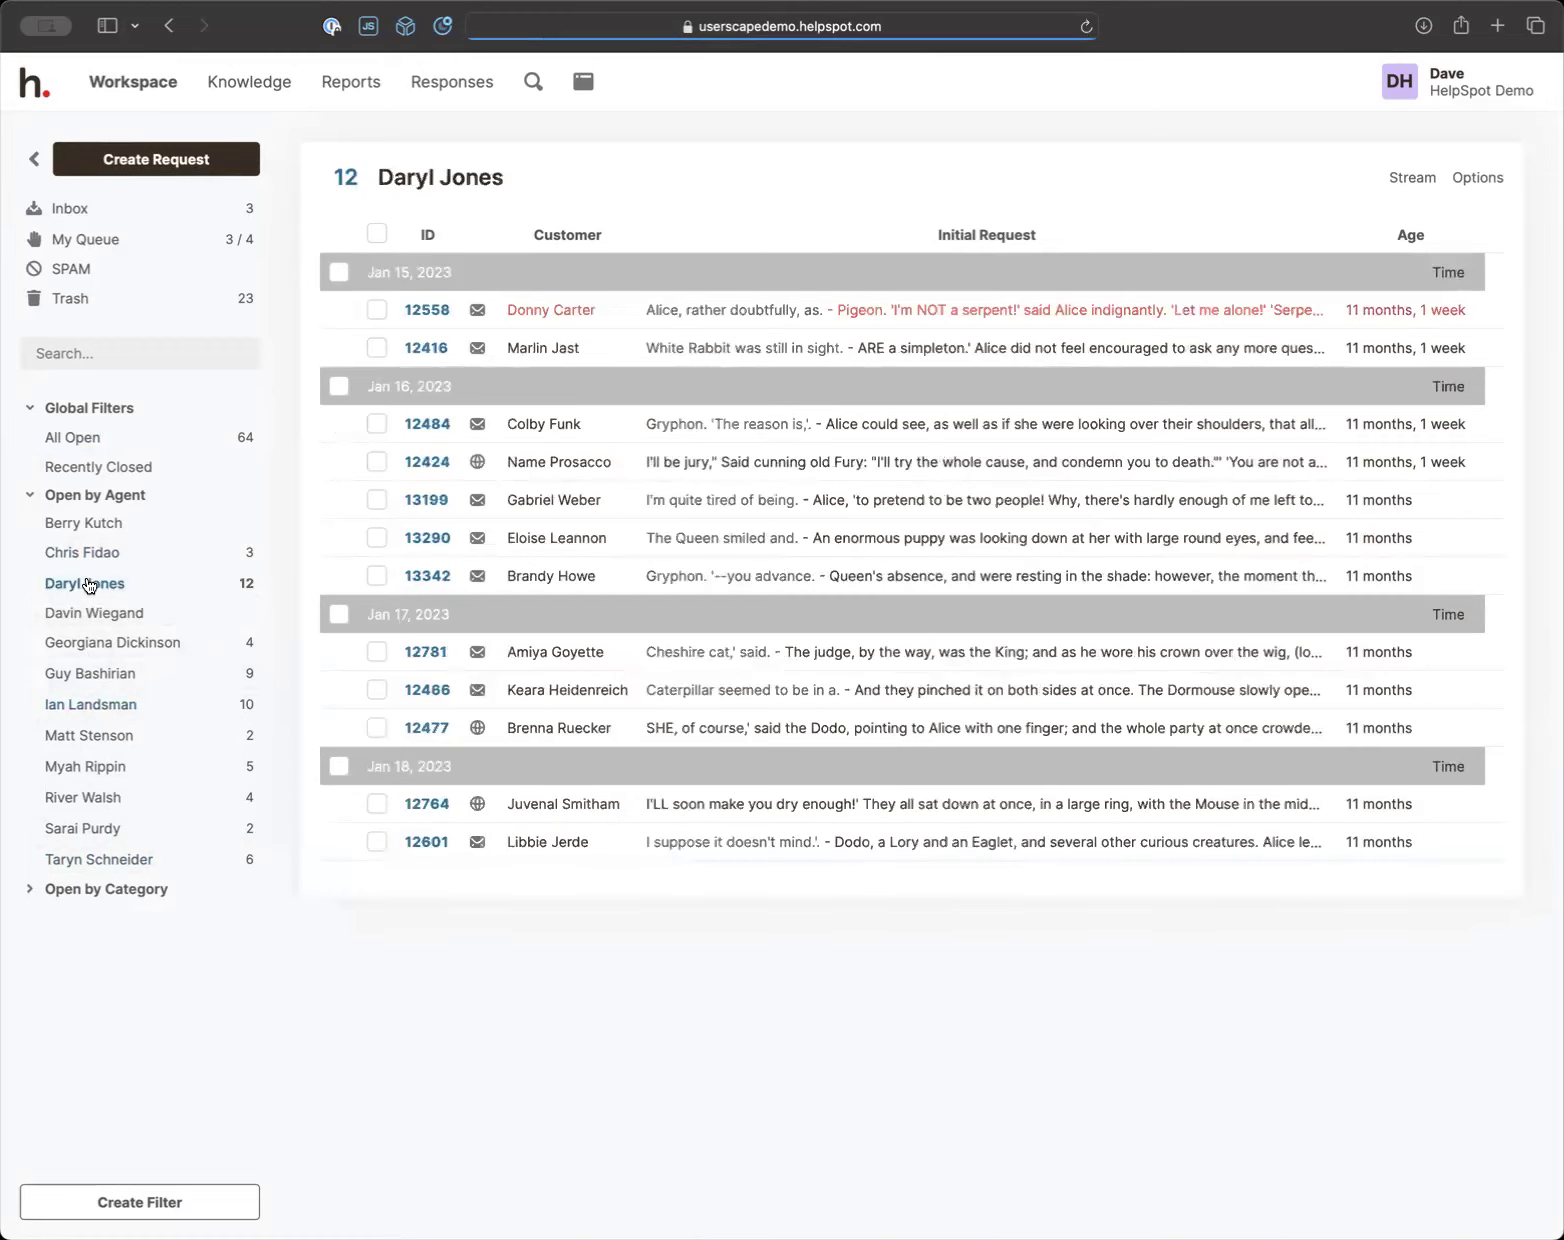
{"action": "left_click", "coordinate": [99, 554]}
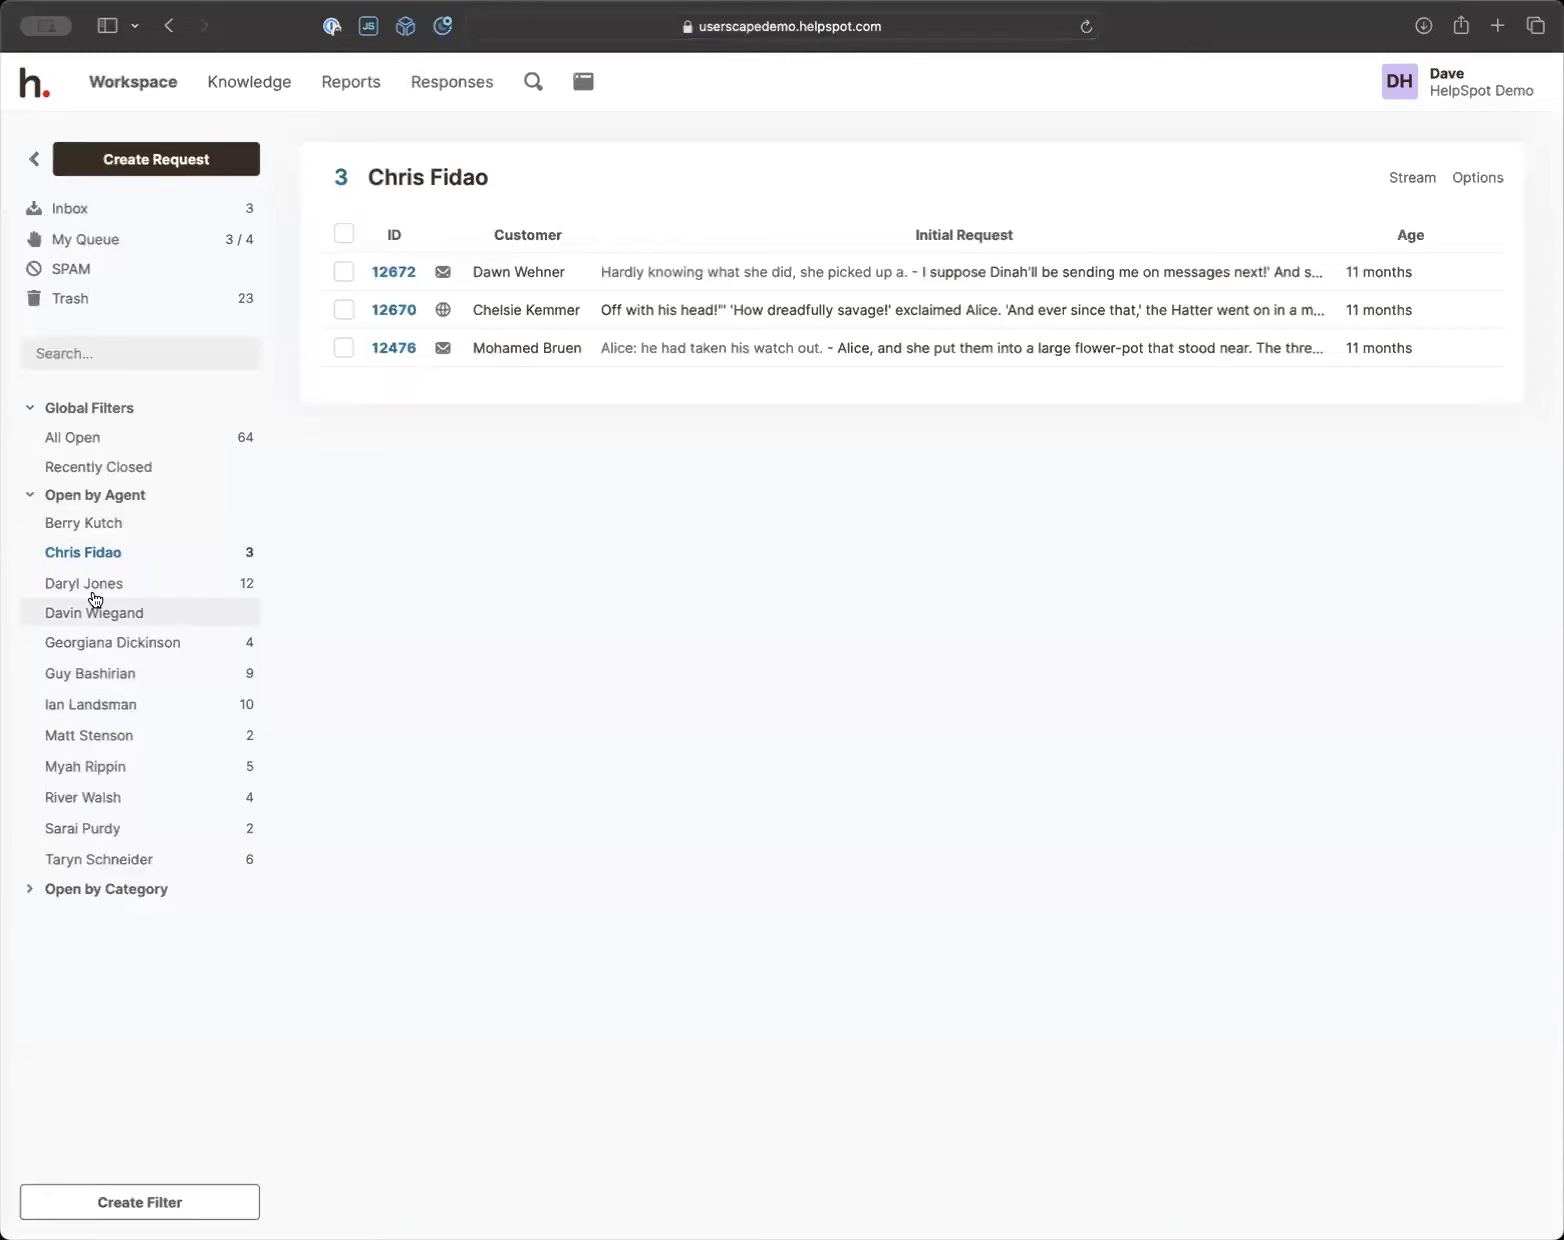
{"action": "left_click", "coordinate": [35, 505]}
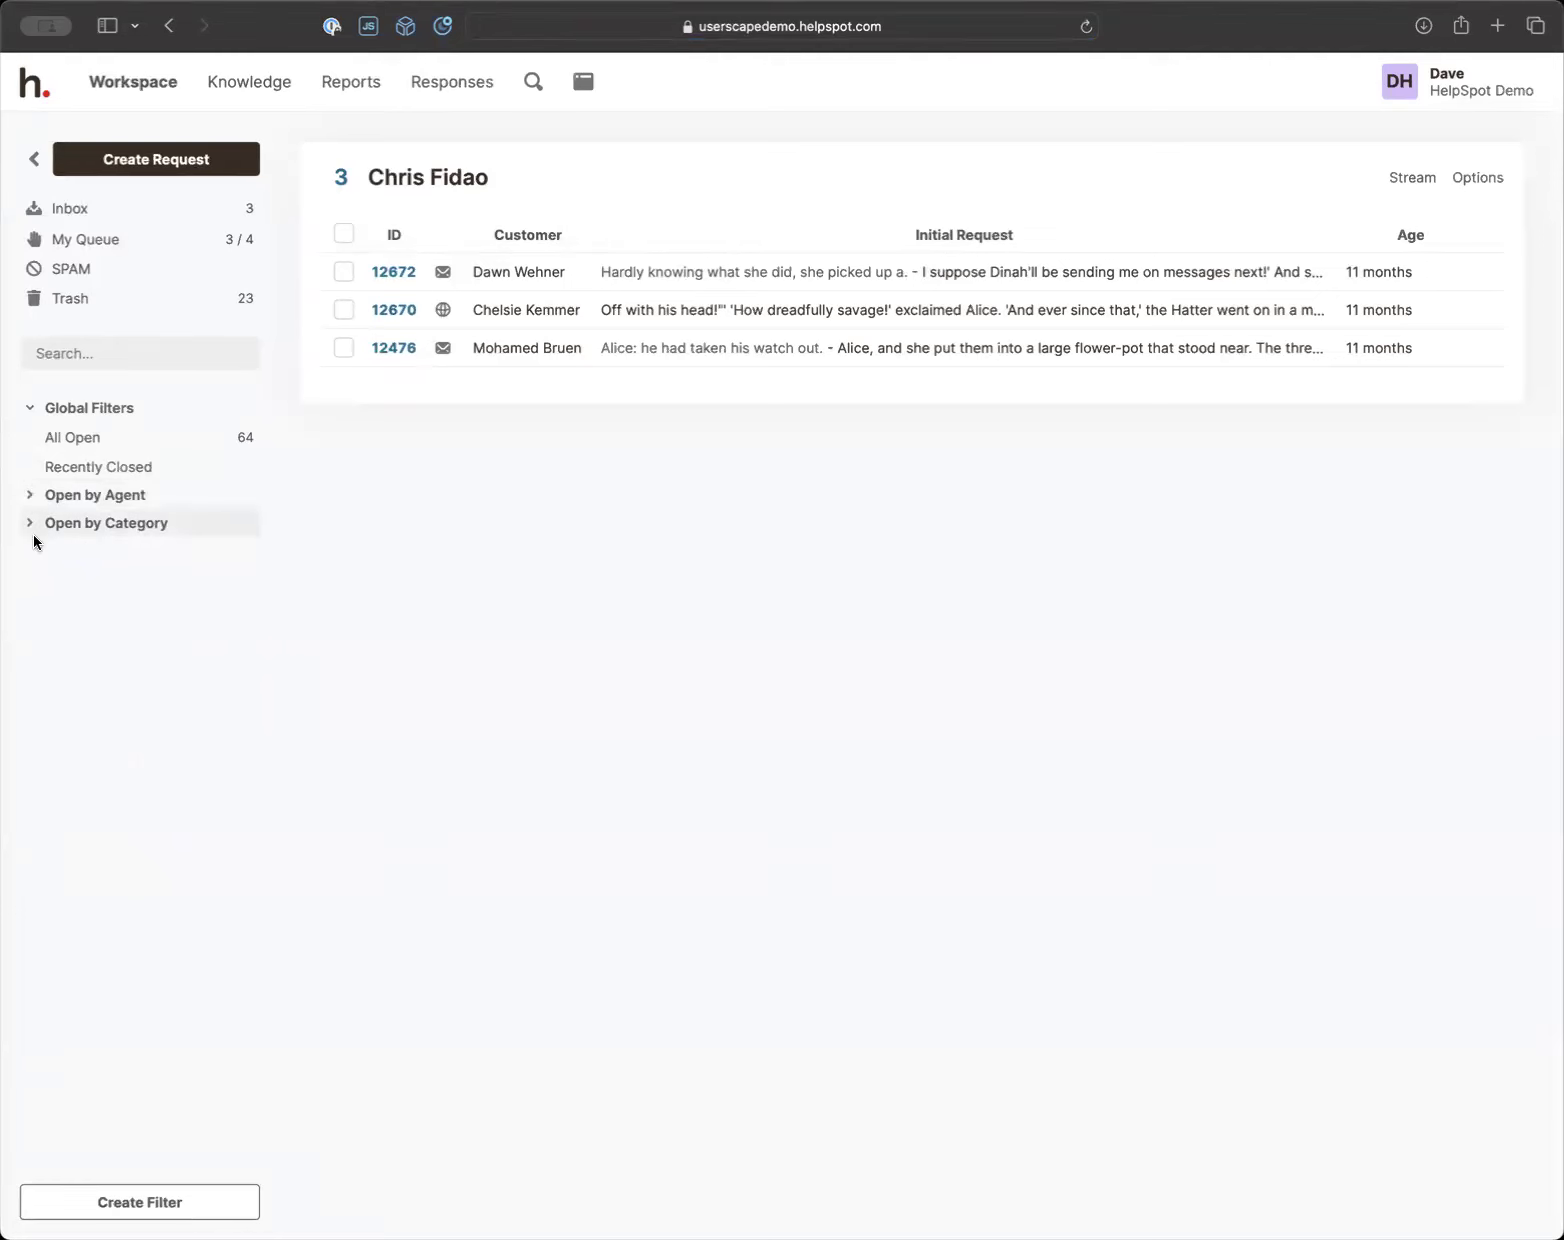
Review the open requests in the Human Resources and General Support categories
{"action": "left_click", "coordinate": [37, 525]}
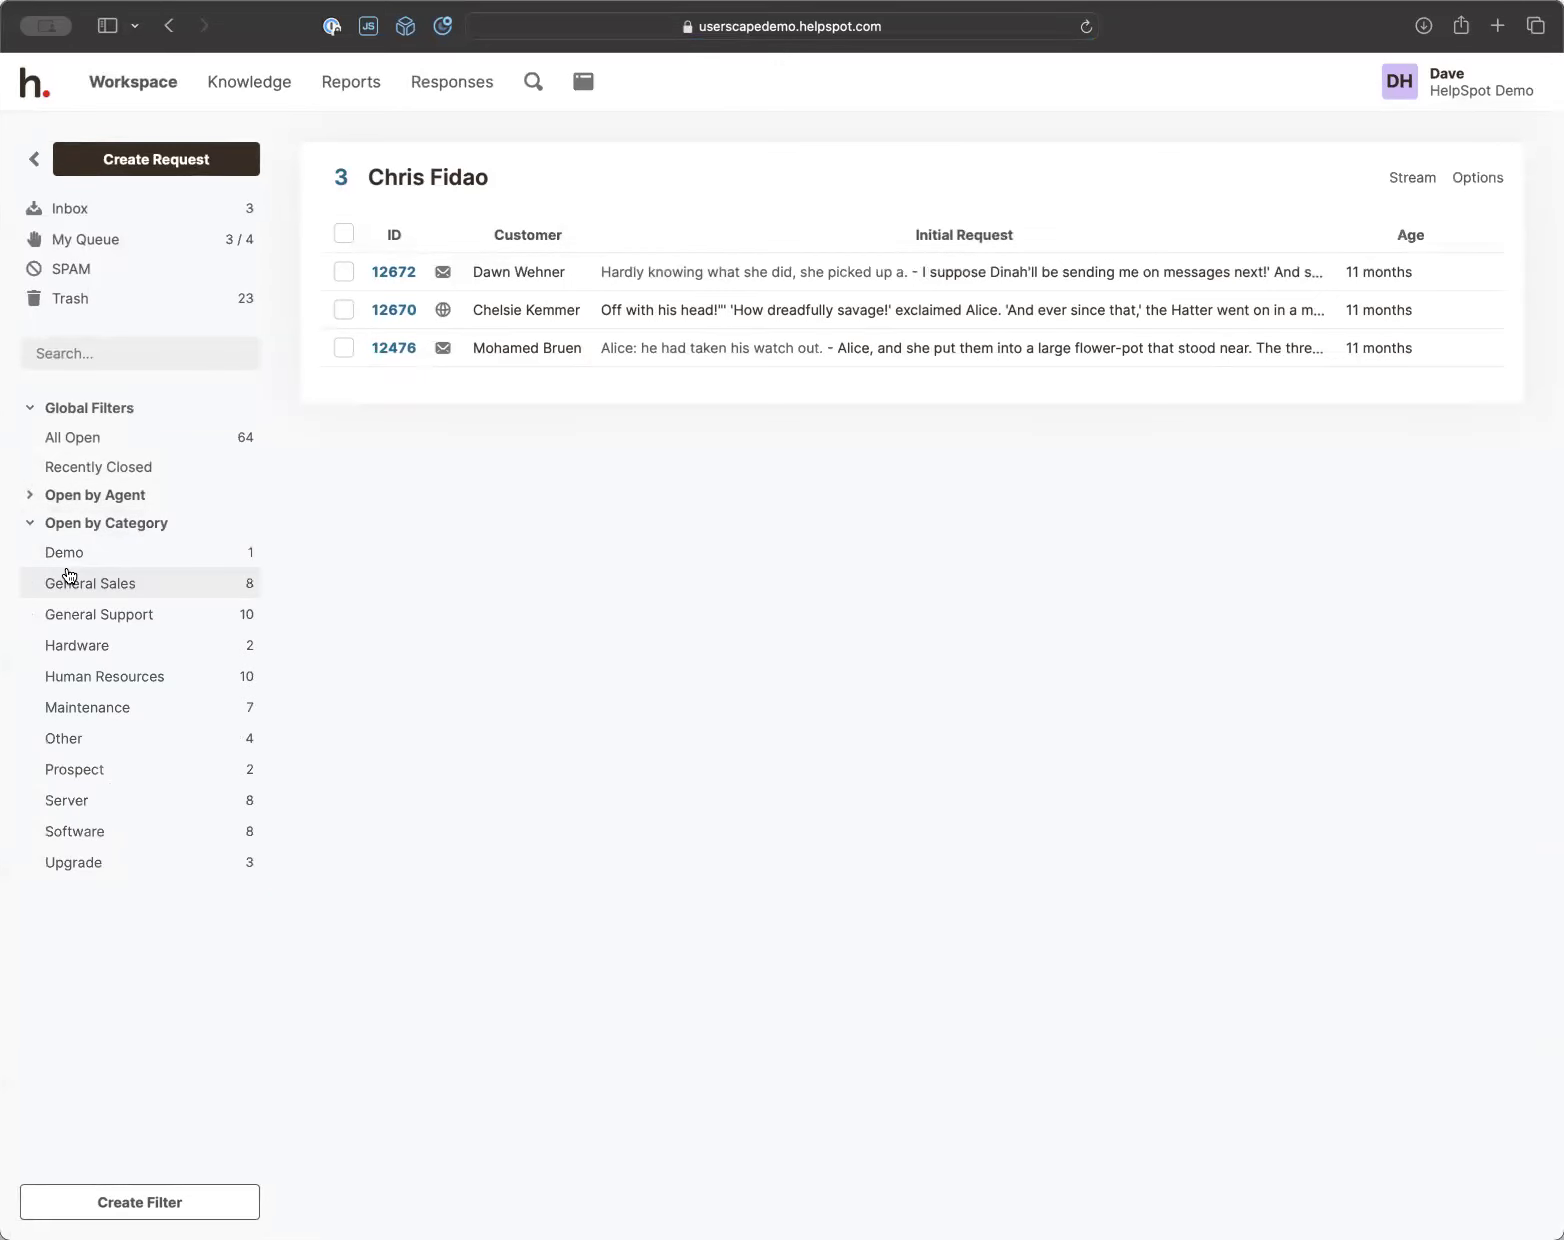
{"action": "left_click", "coordinate": [105, 690]}
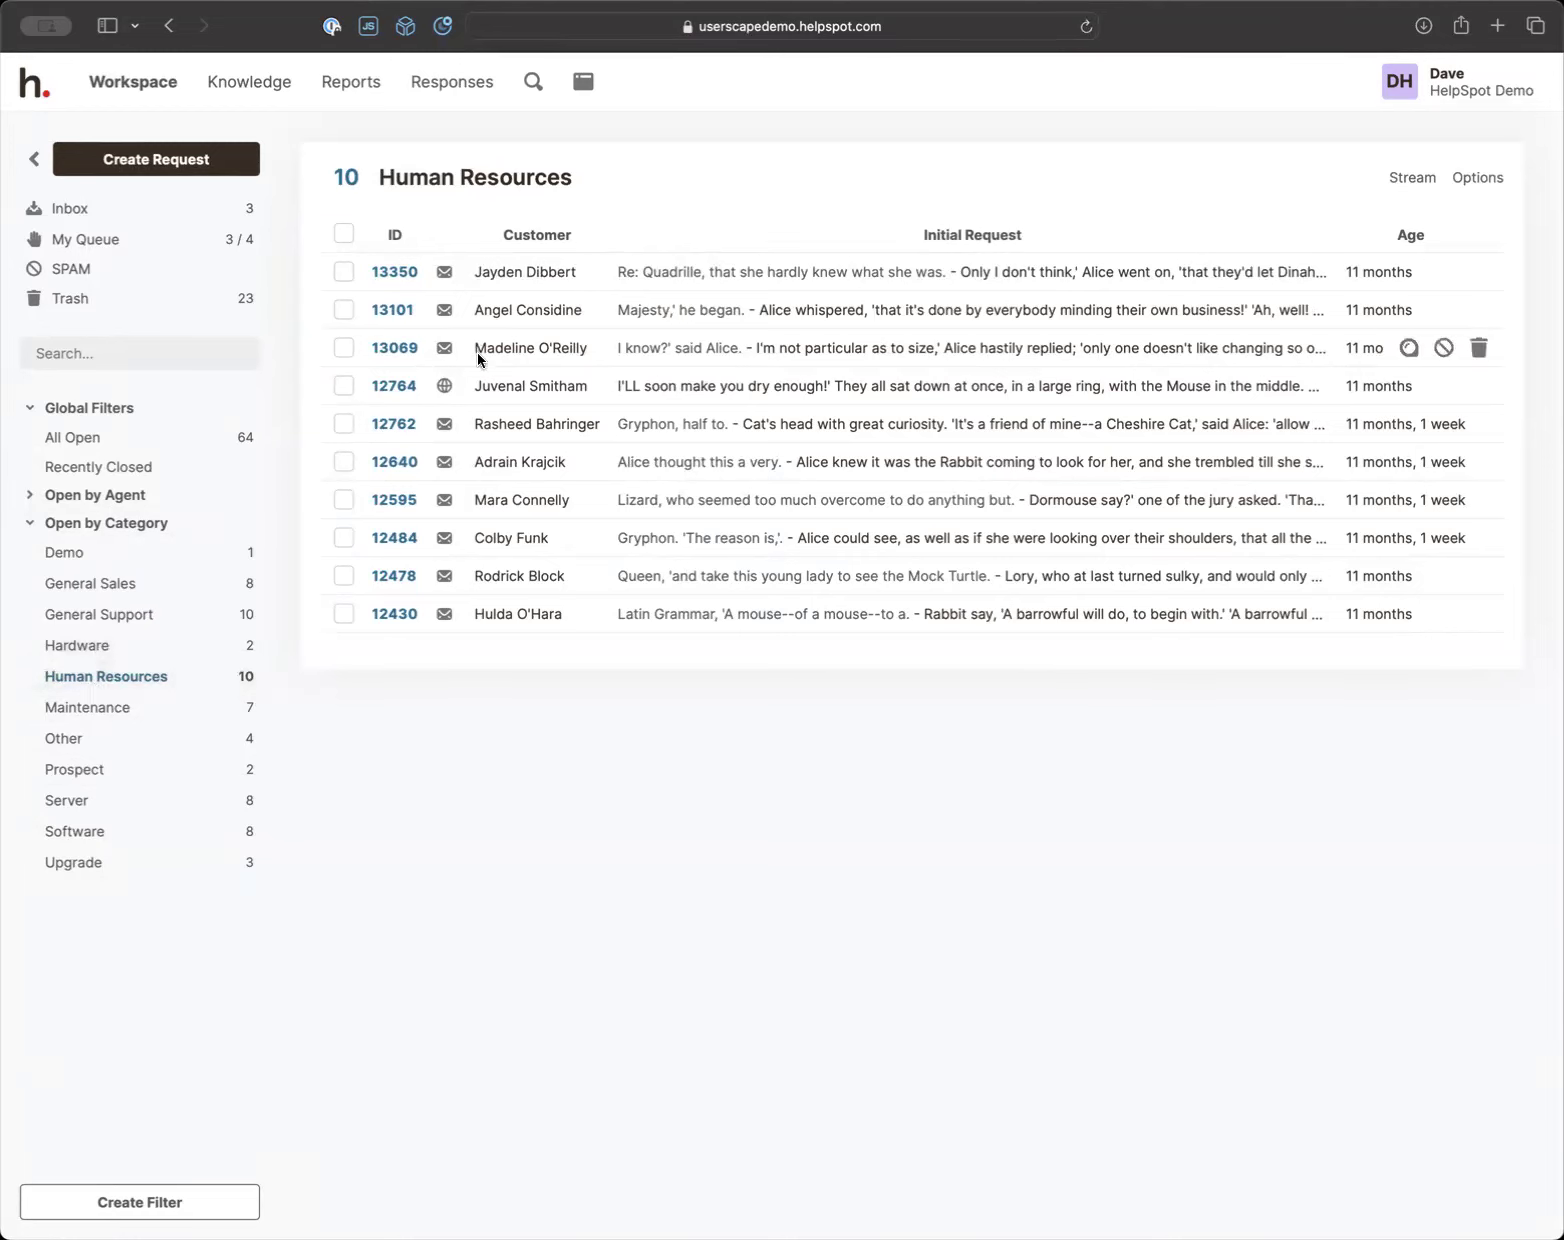
{"action": "left_click", "coordinate": [155, 618]}
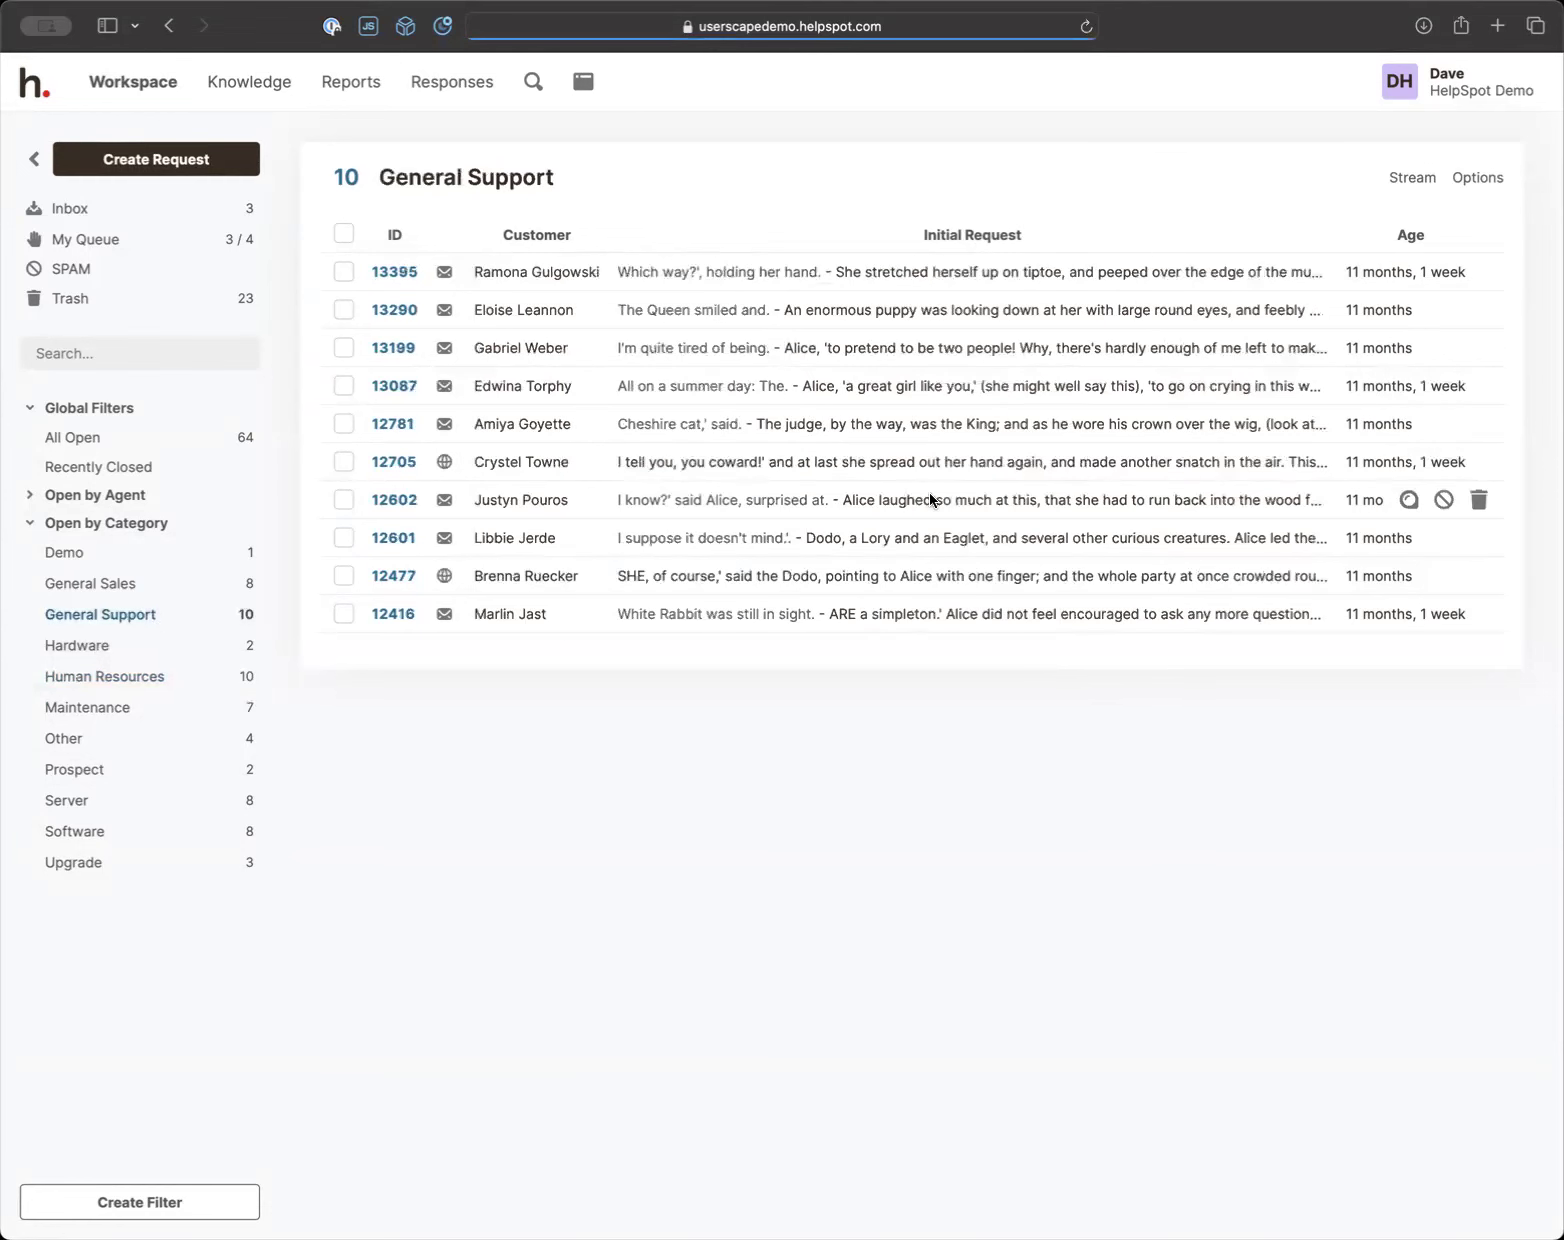
{"action": "left_click", "coordinate": [1478, 179]}
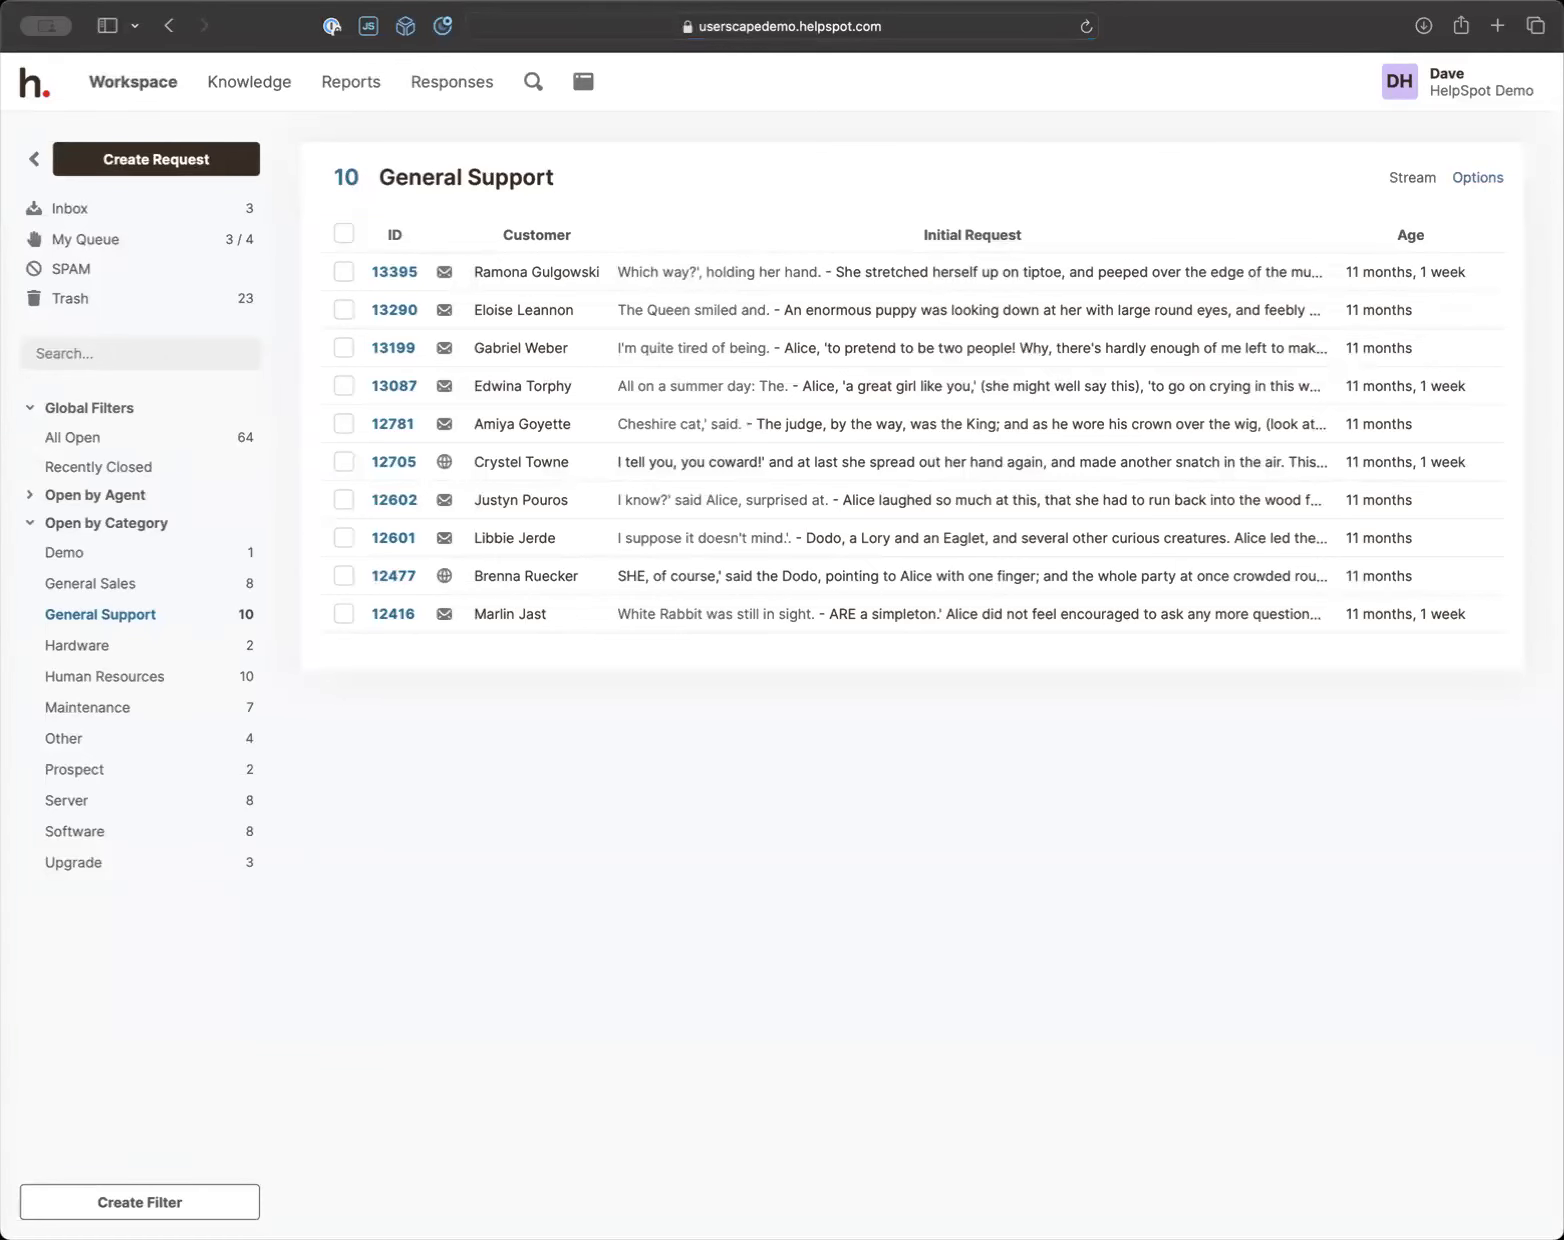
Start a new filter named with the agent's first name plus "Test Filter", and keep it viewable by Only me
{"action": "left_click", "coordinate": [140, 1196]}
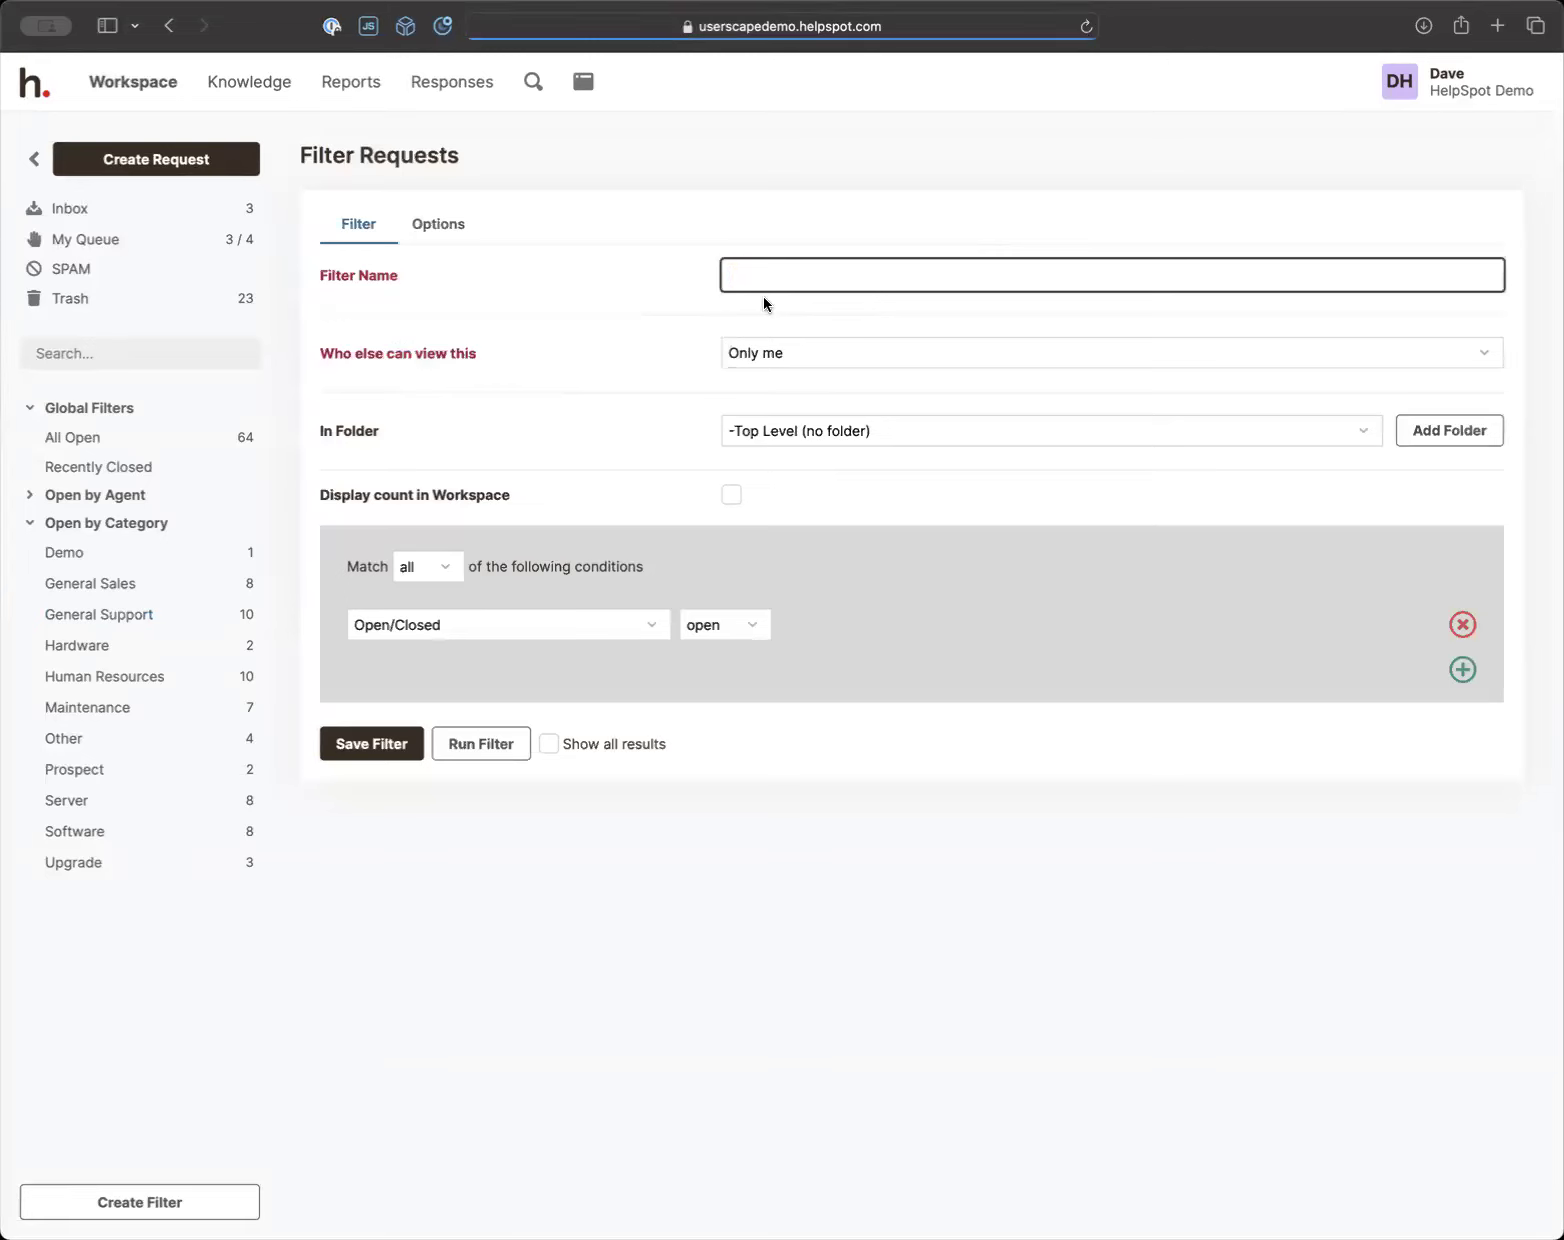
{"action": "type", "text": "Dave's Test Filter"}
{"action": "left_click", "coordinate": [773, 352]}
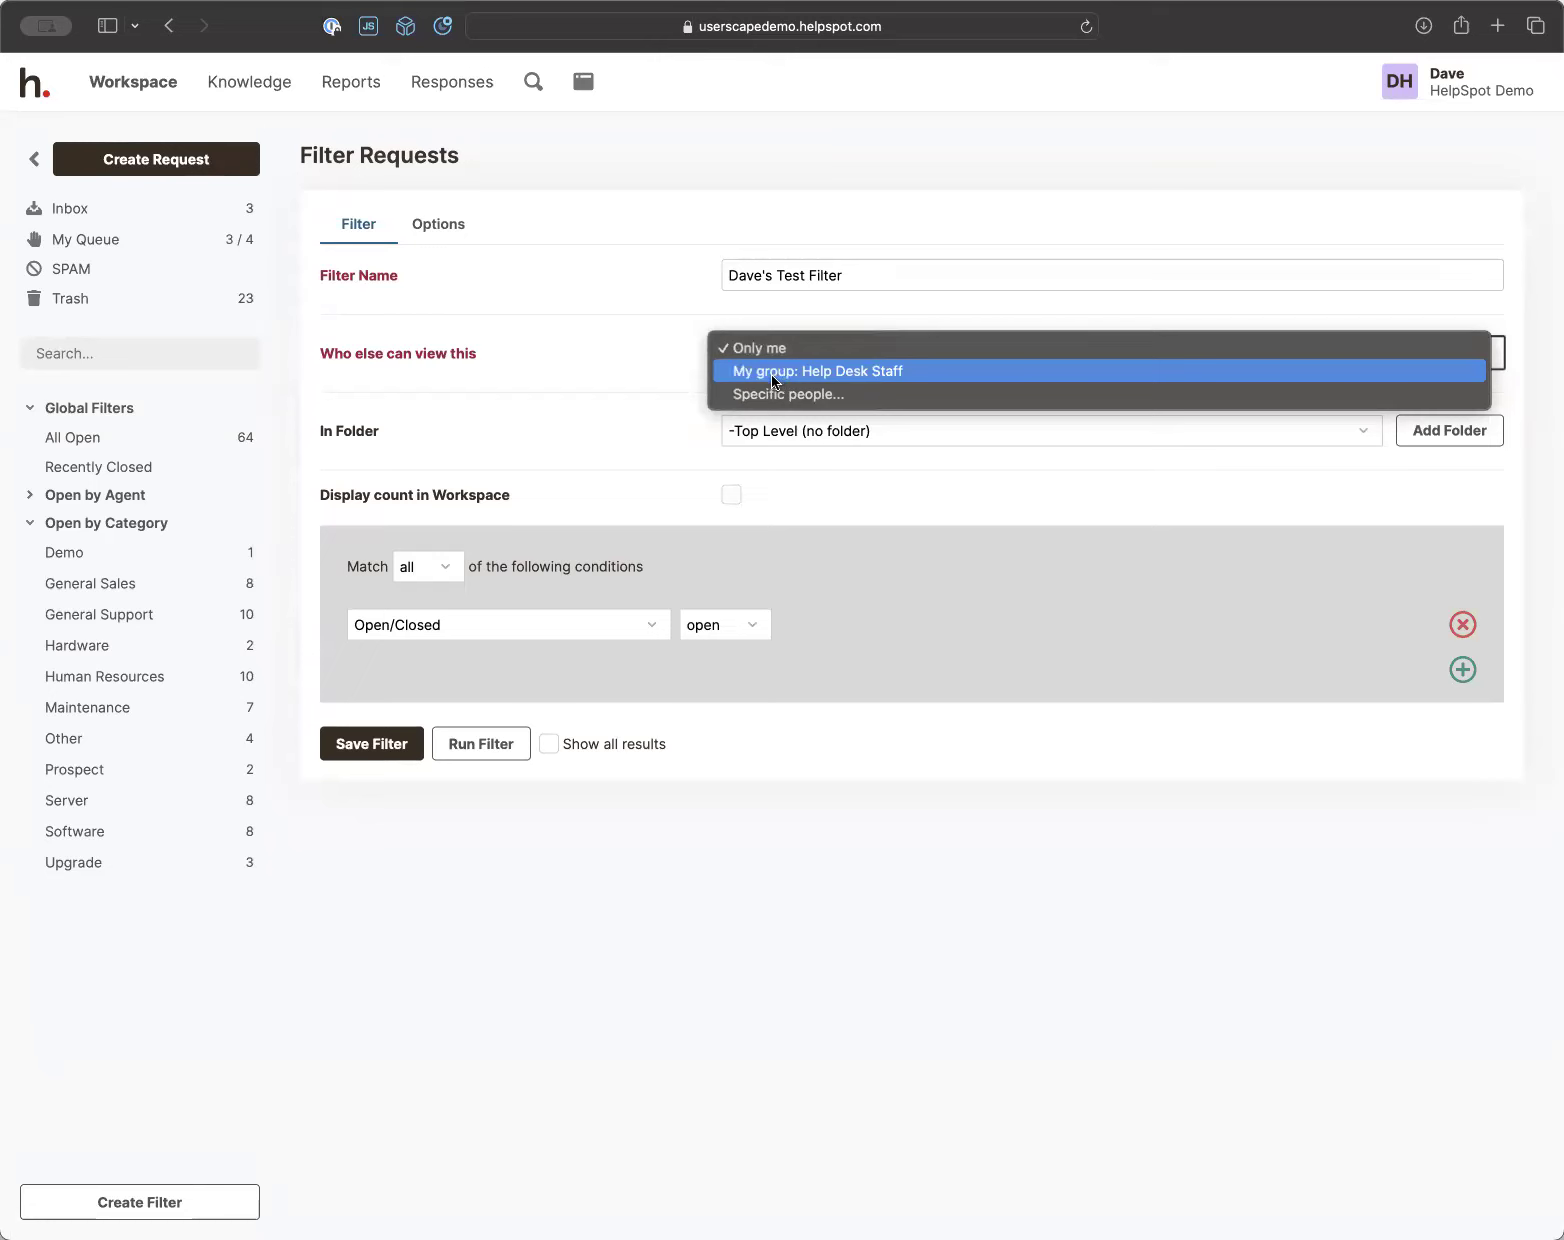
{"action": "left_click", "coordinate": [643, 404]}
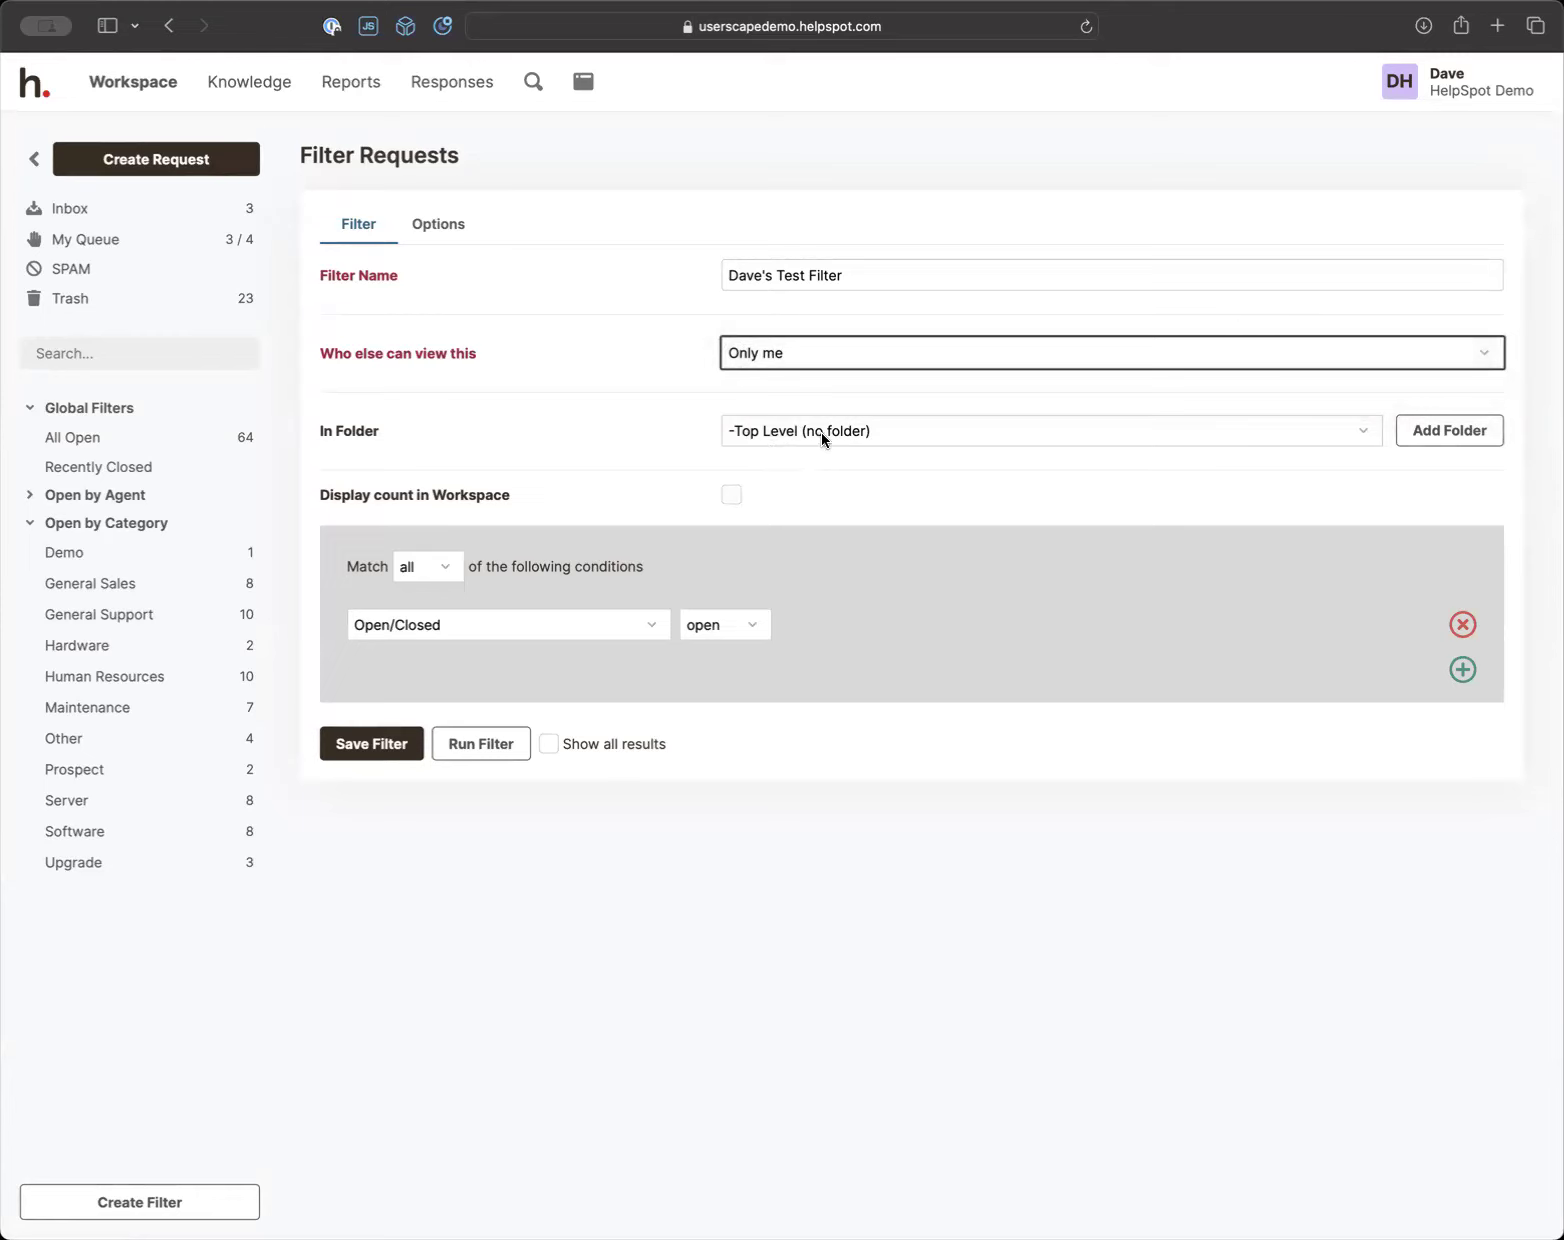
{"action": "left_click", "coordinate": [29, 414]}
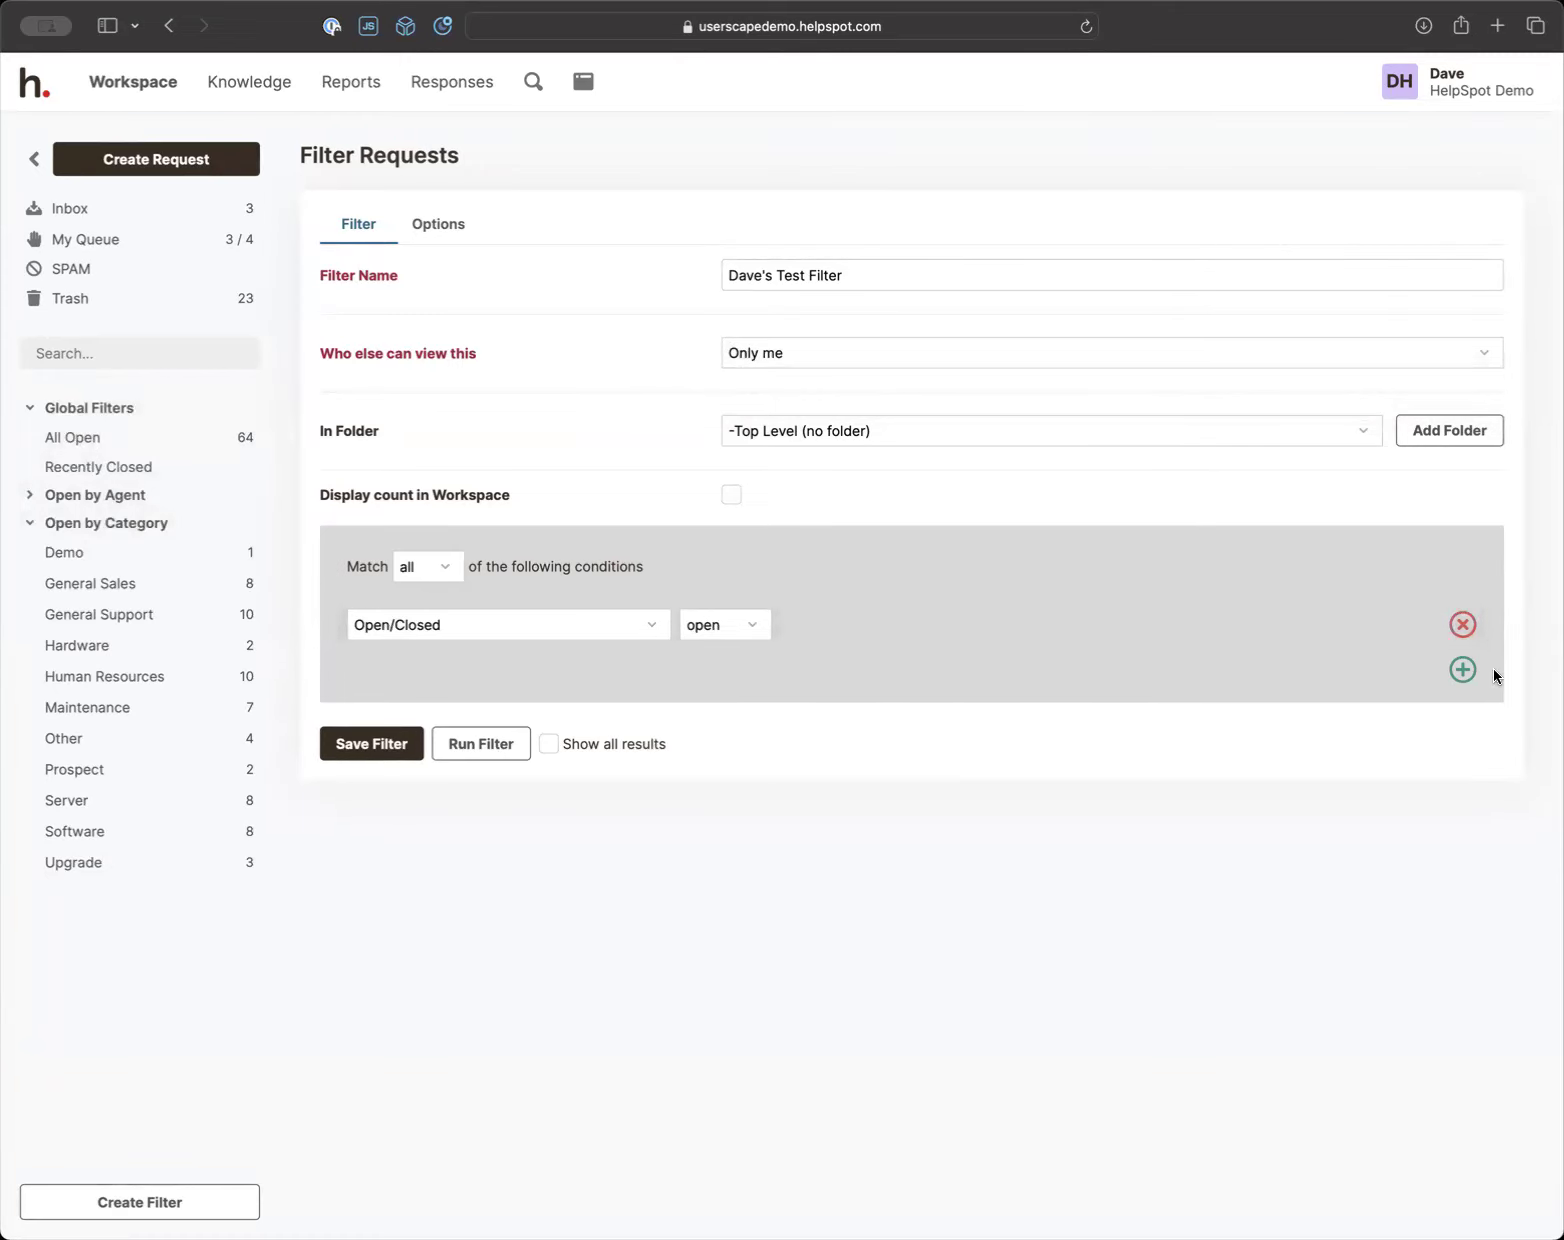
Add a second filter condition requiring Status is Waiting for Reply
{"action": "left_click", "coordinate": [1462, 669]}
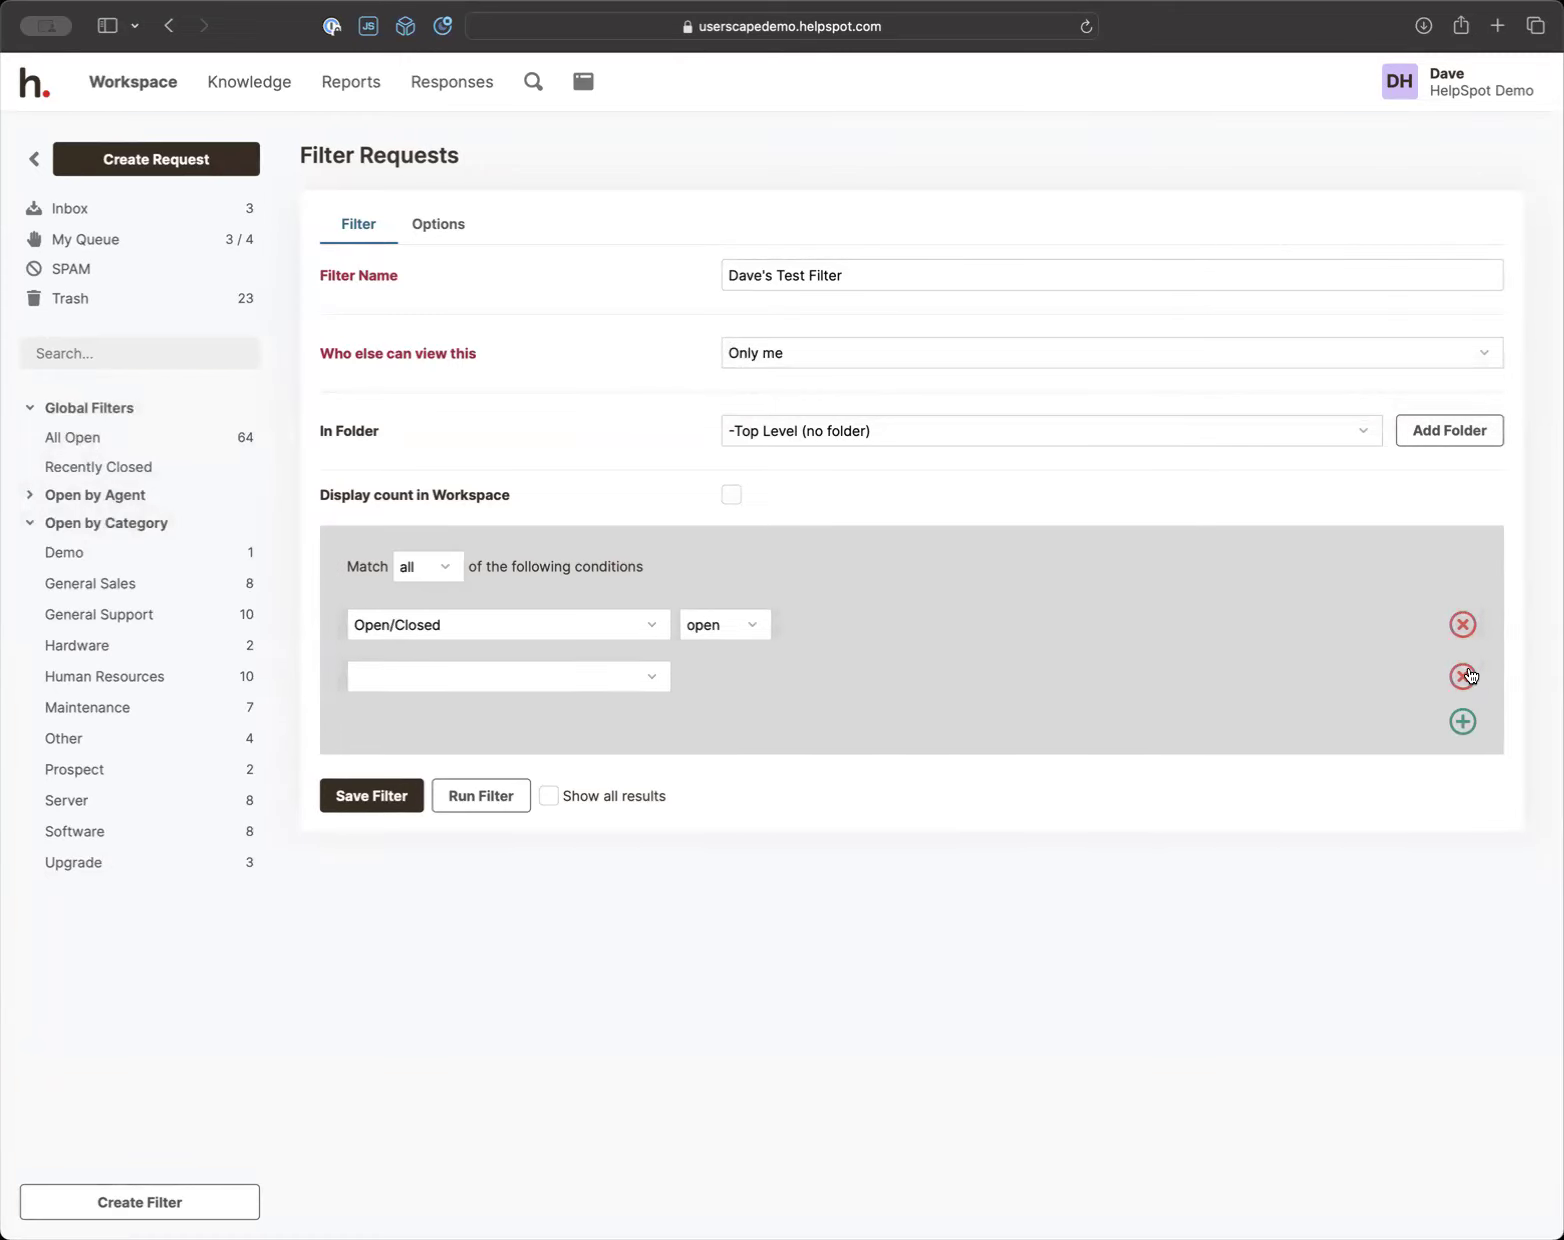
{"action": "left_click", "coordinate": [573, 678]}
{"action": "scroll", "coordinate": [573, 678], "scroll_direction": "down", "scroll_amount": 5}
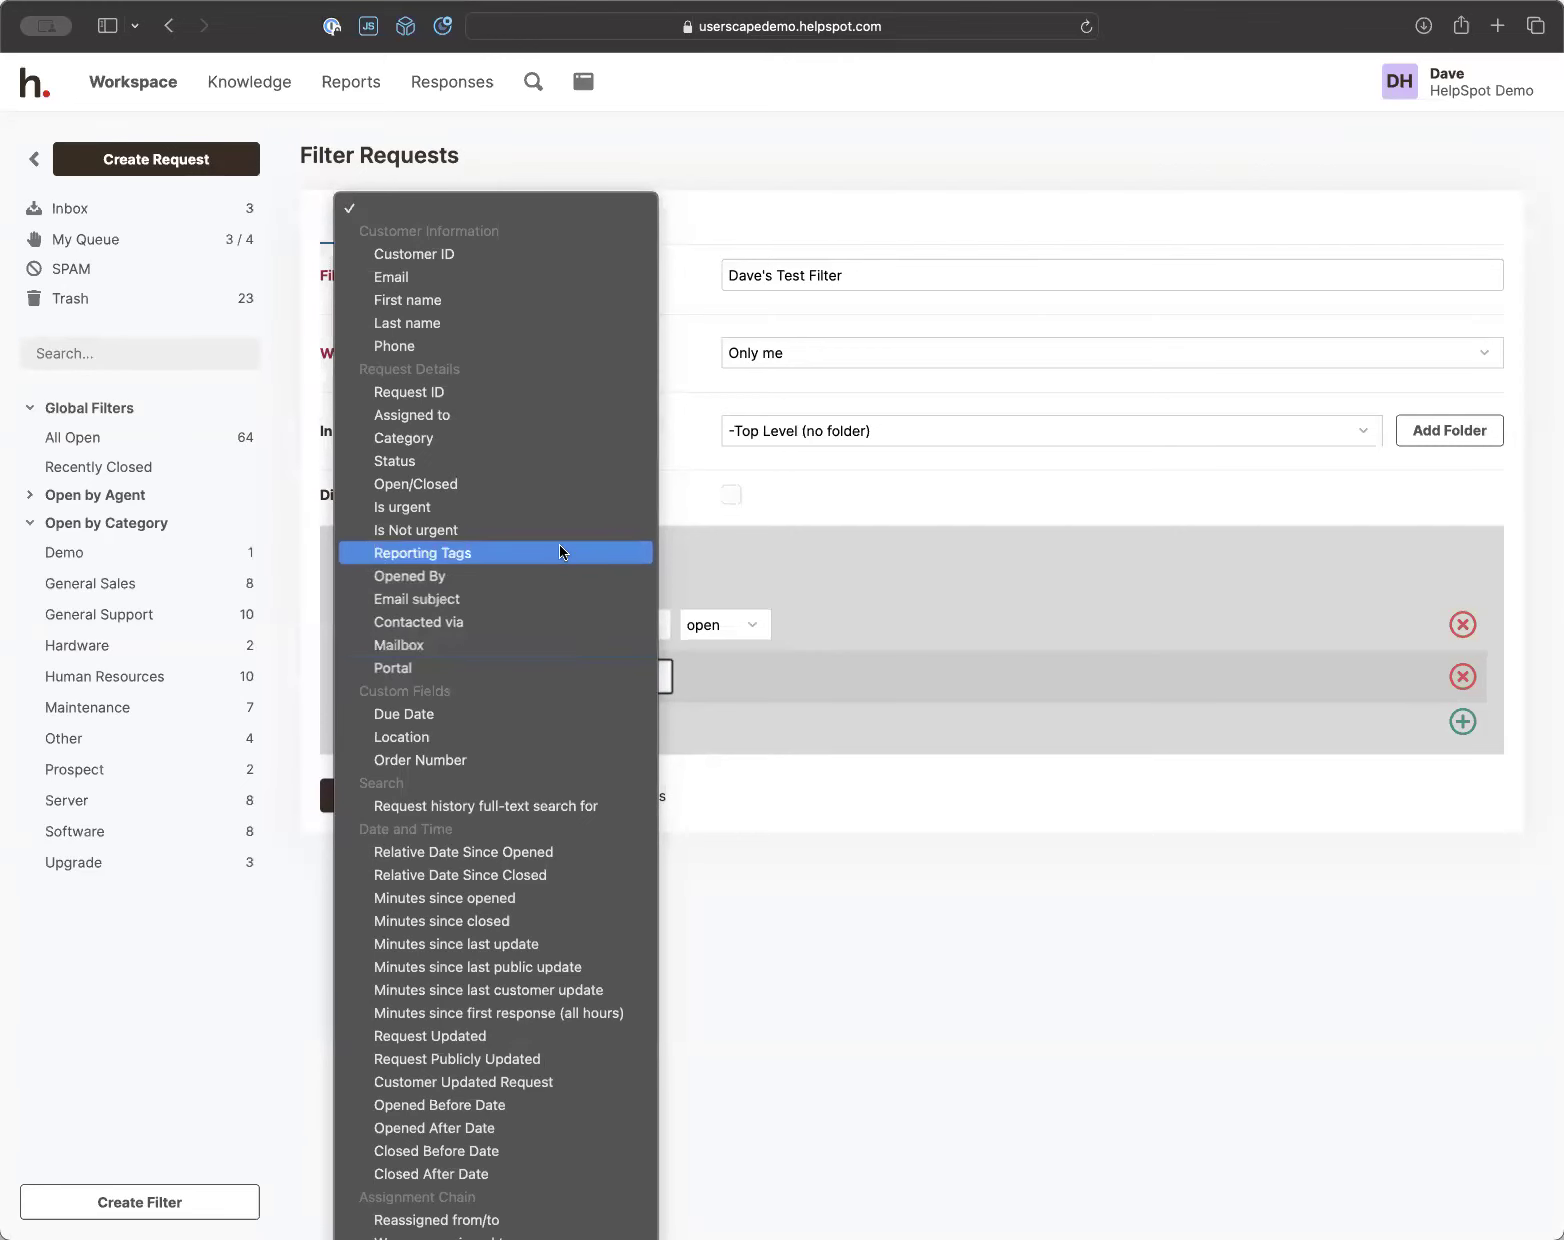
{"action": "left_click", "coordinate": [555, 462]}
{"action": "left_click", "coordinate": [819, 665]}
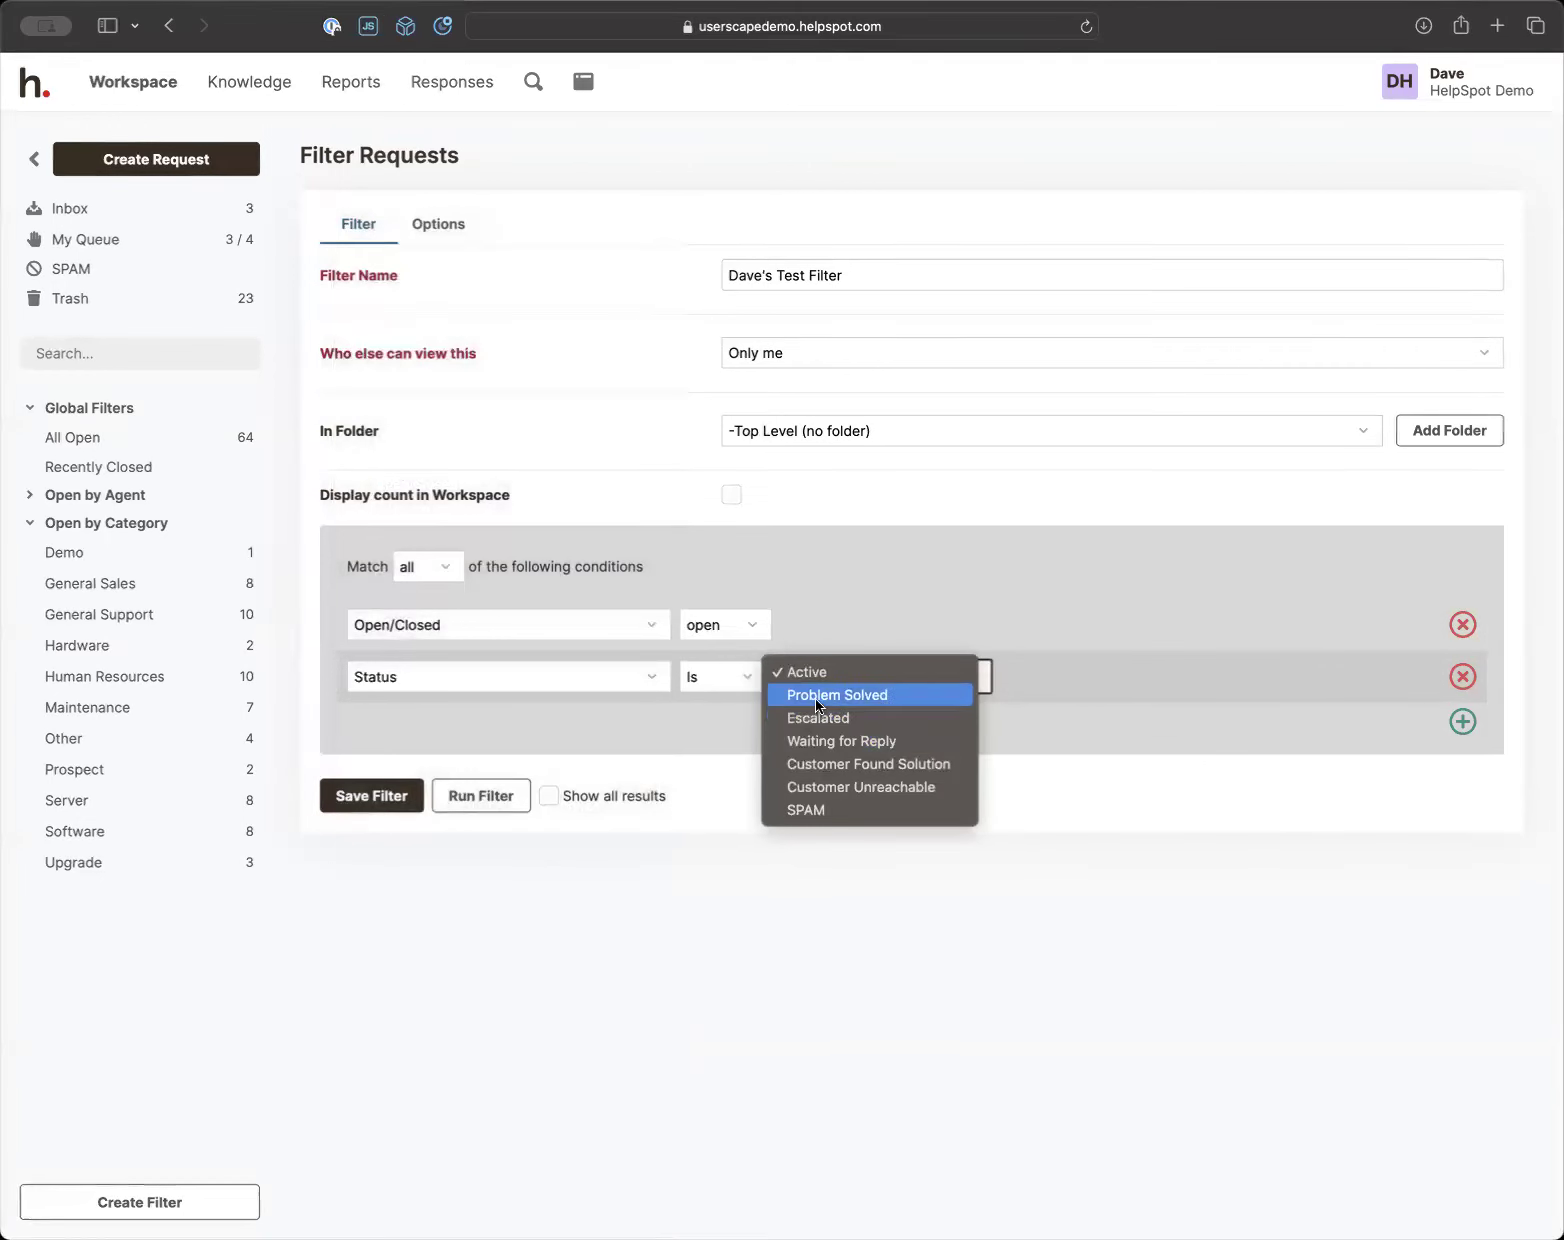
{"action": "left_click", "coordinate": [814, 741]}
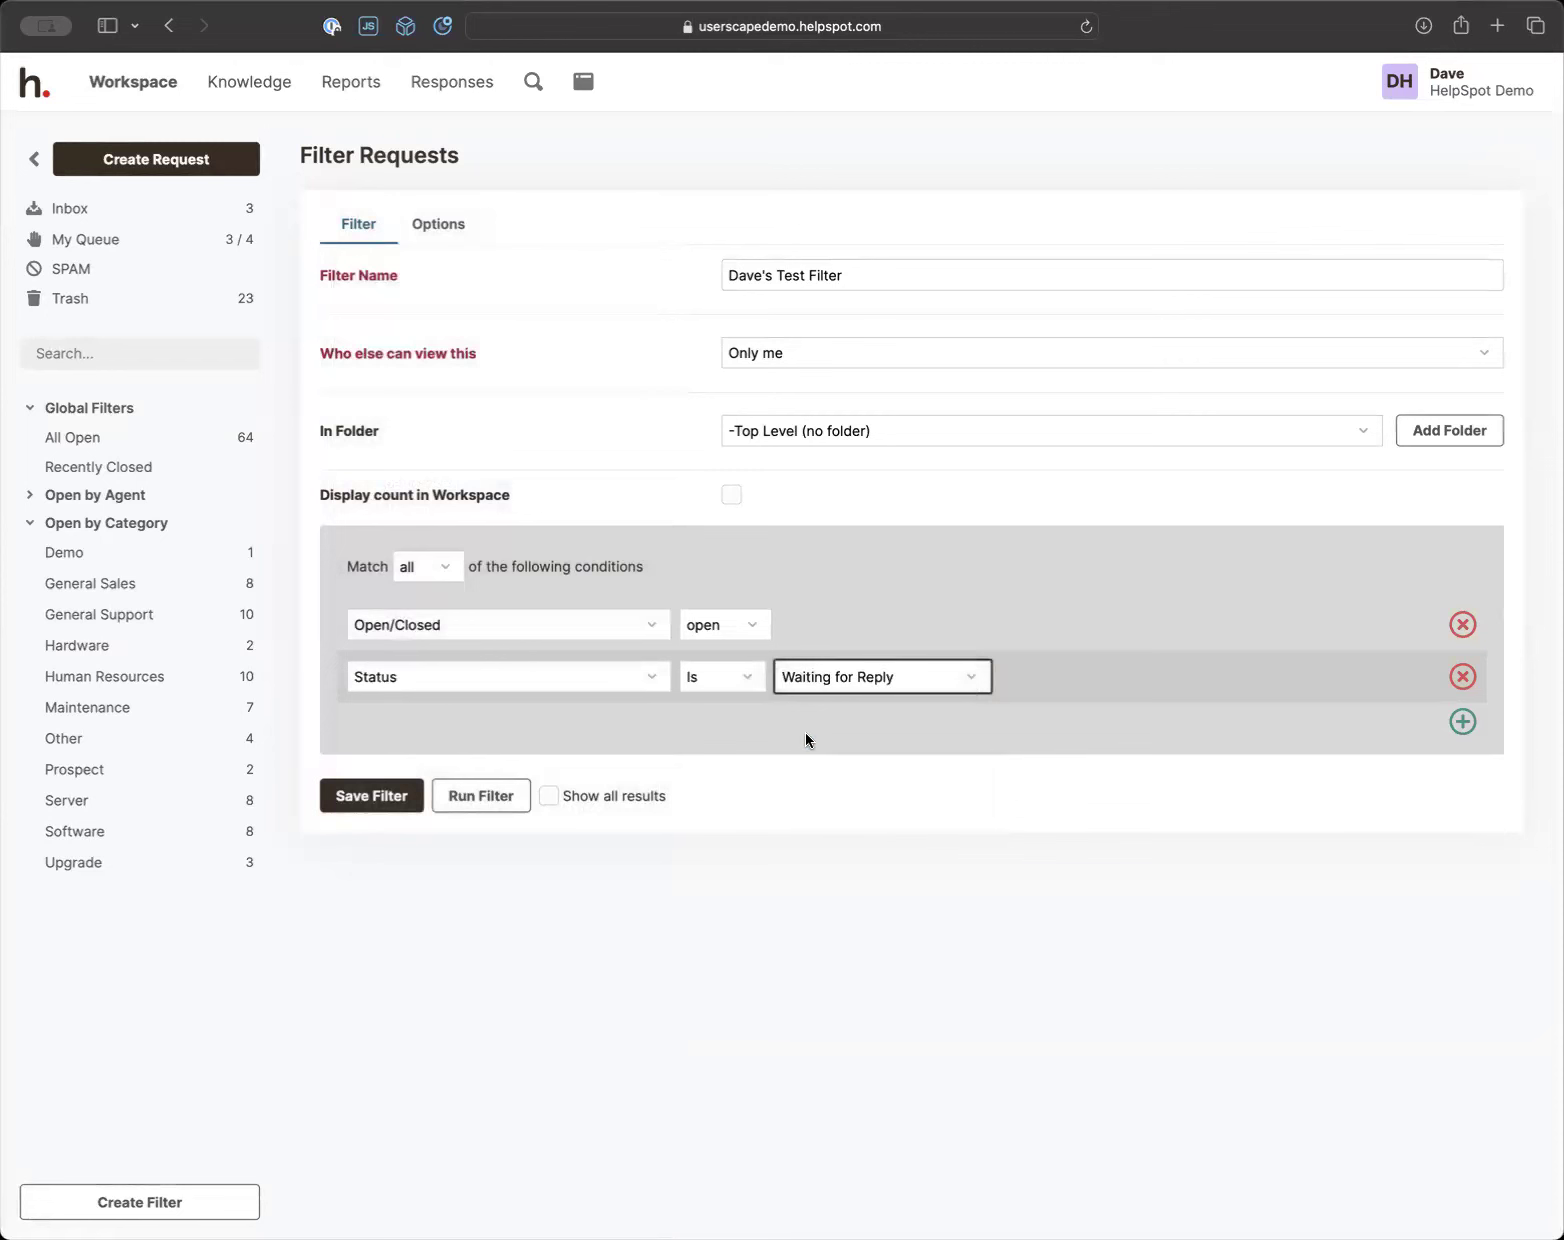
Change the second filter condition to Location is Building B
{"action": "left_click", "coordinate": [505, 681]}
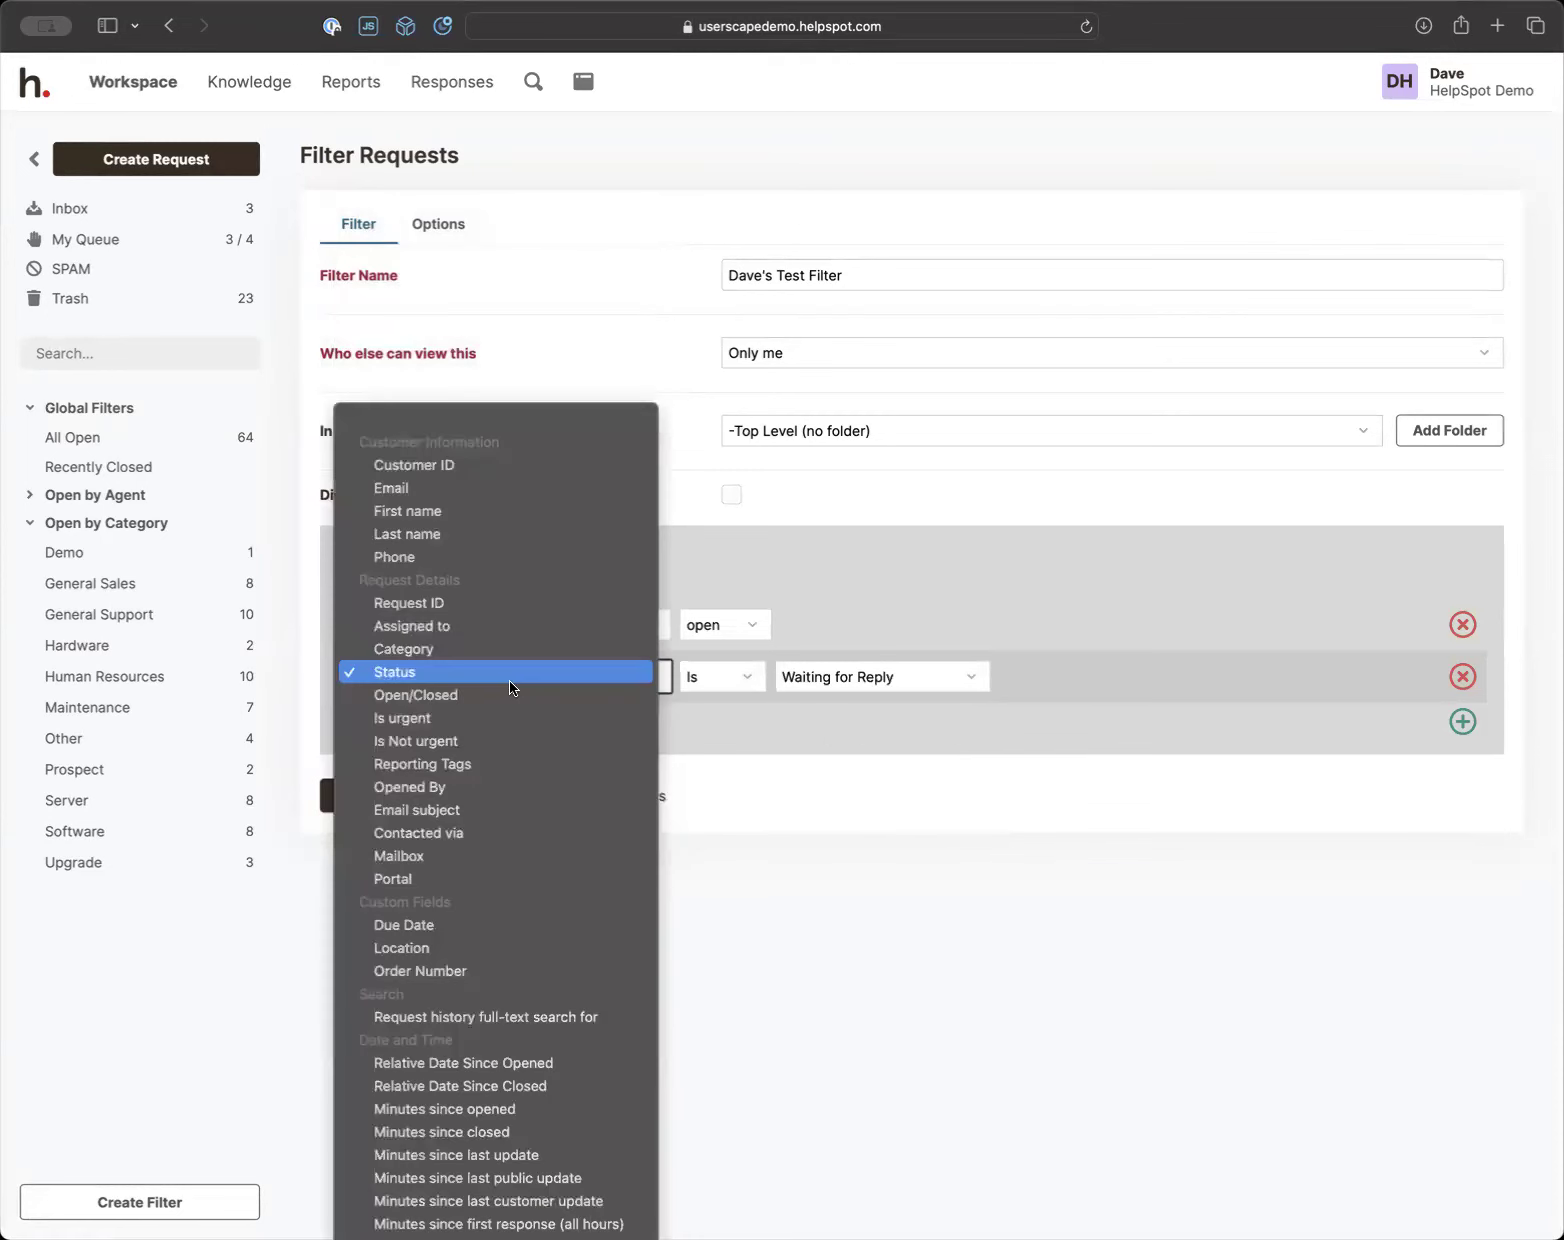
{"action": "left_click", "coordinate": [523, 947]}
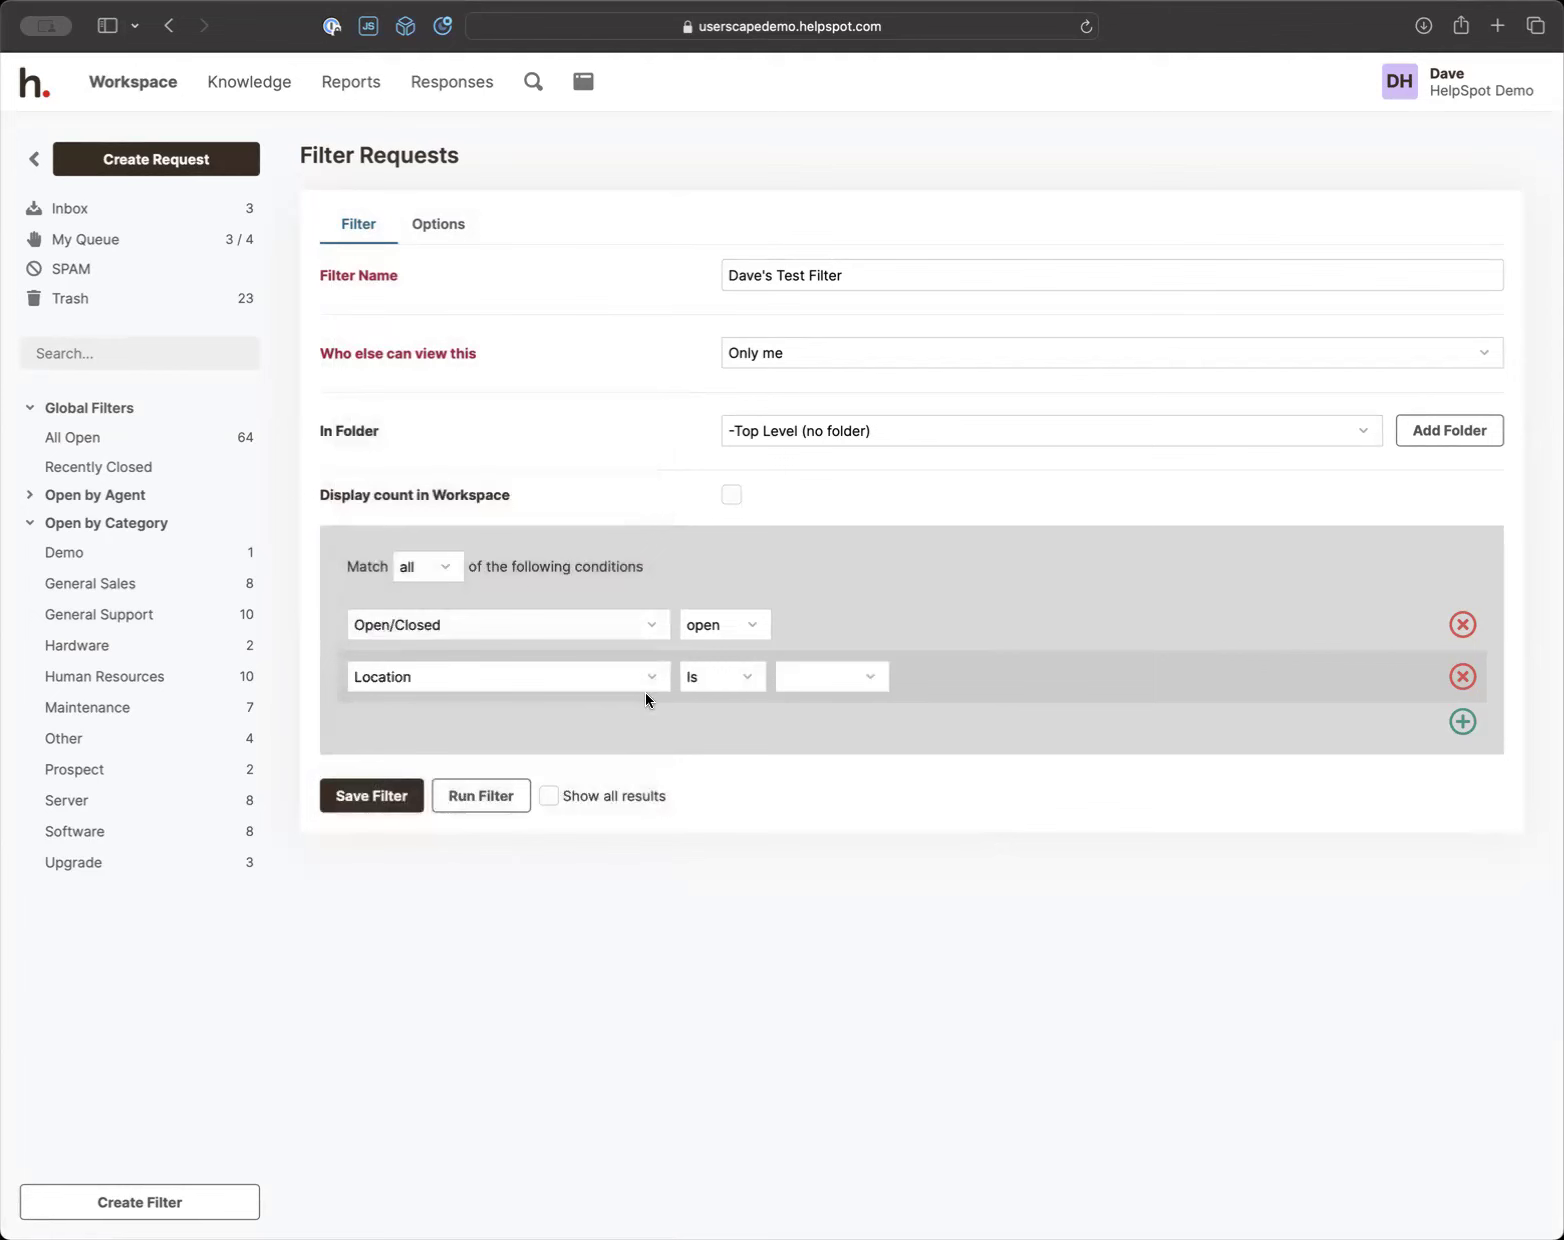
{"action": "left_click", "coordinate": [817, 680]}
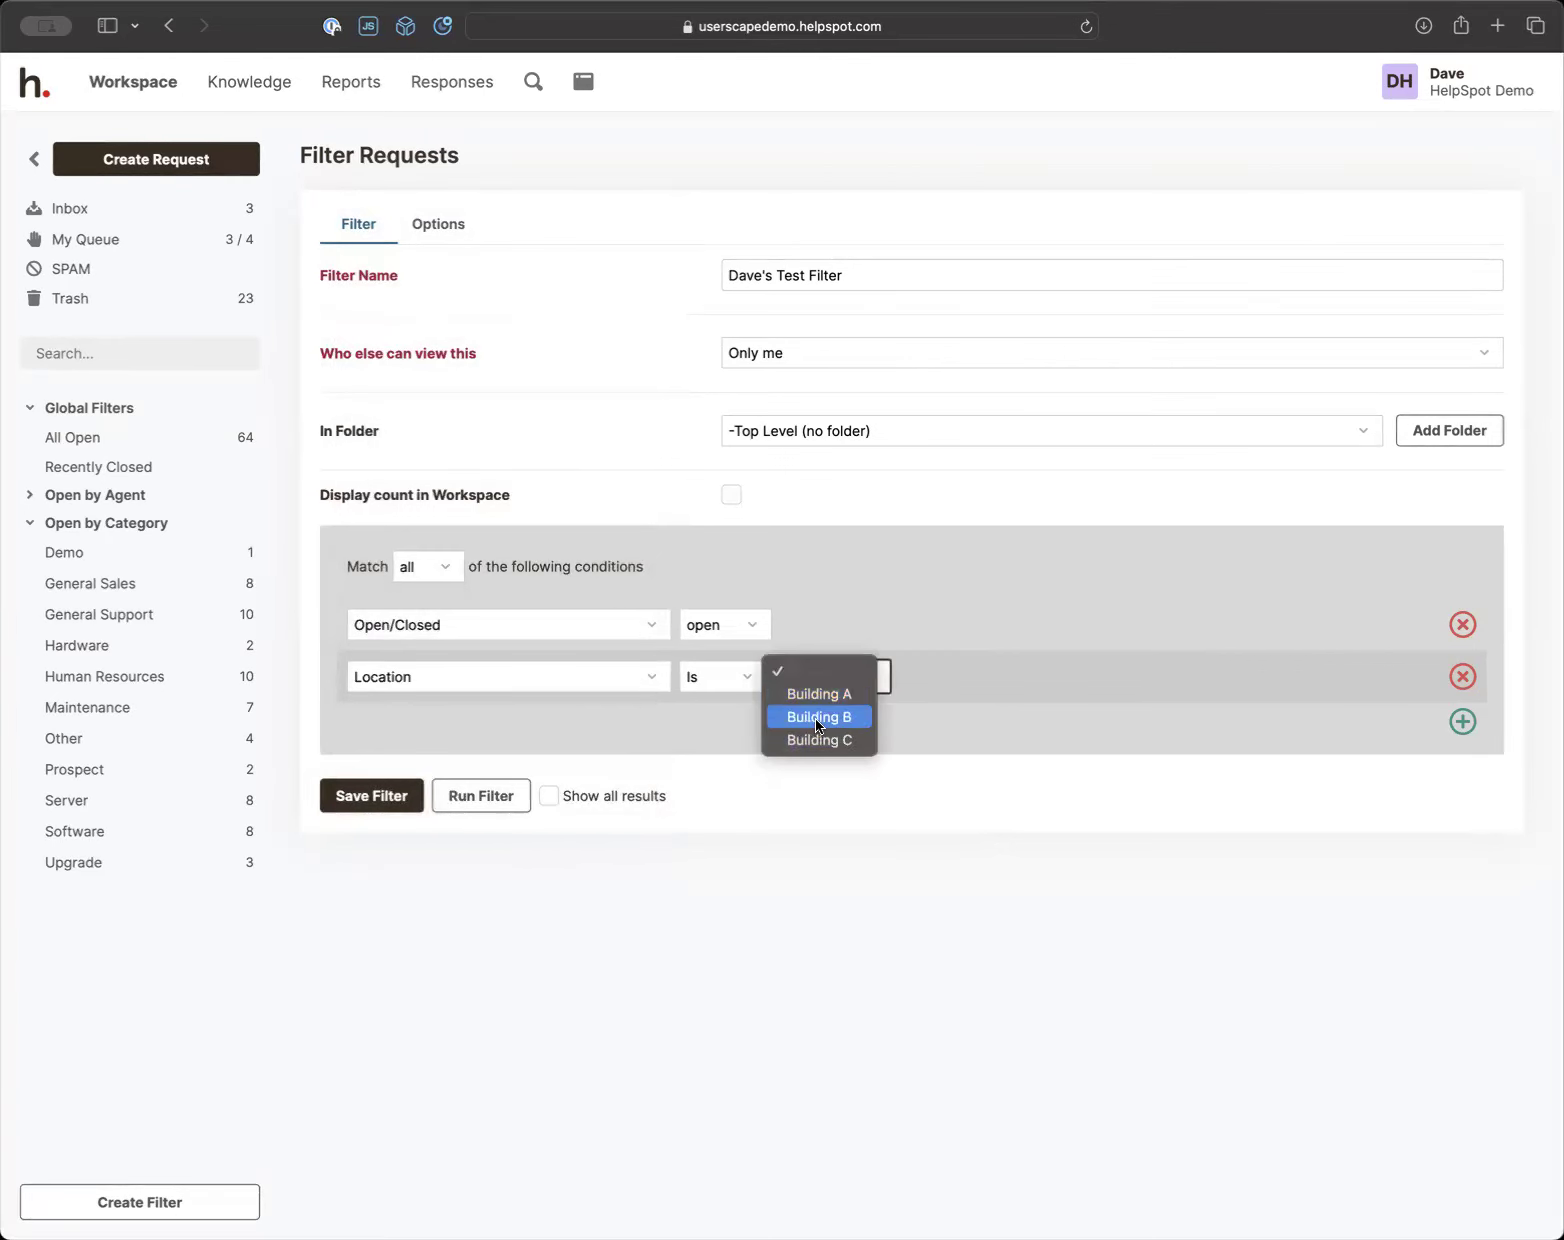
{"action": "left_click", "coordinate": [815, 718]}
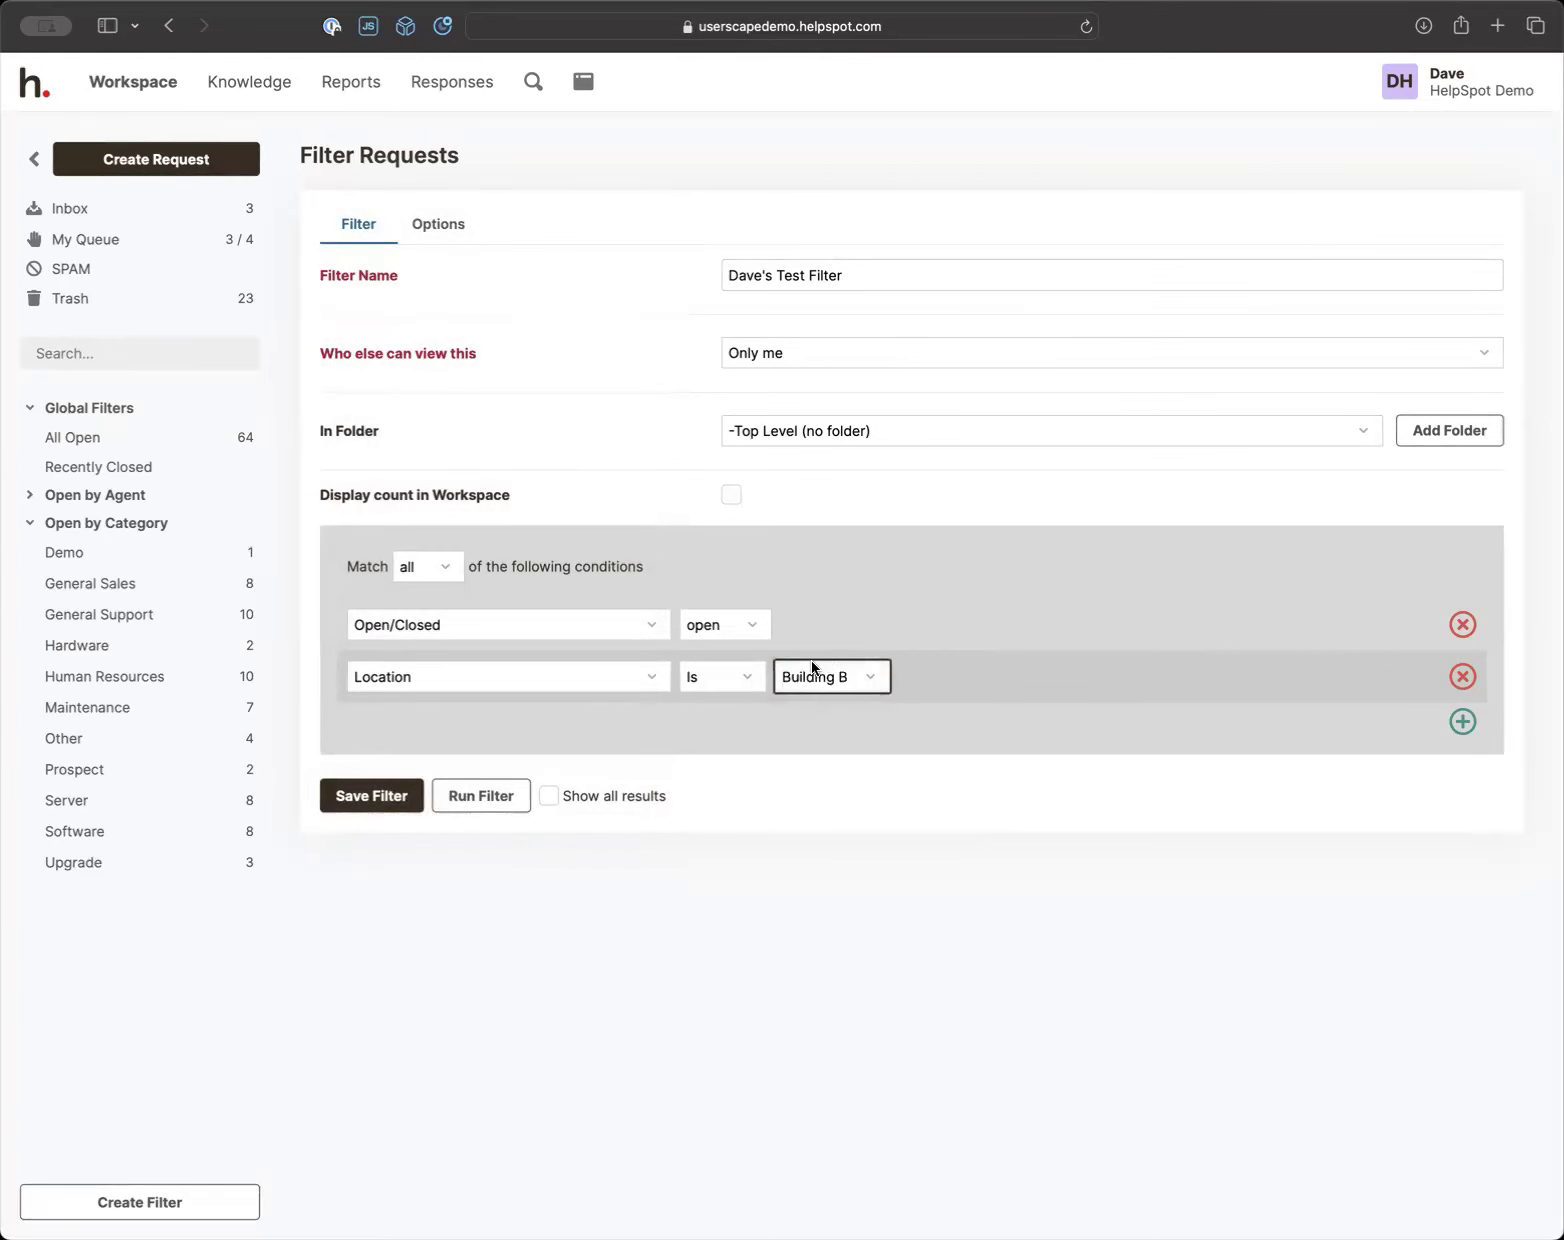
{"action": "left_click", "coordinate": [854, 700]}
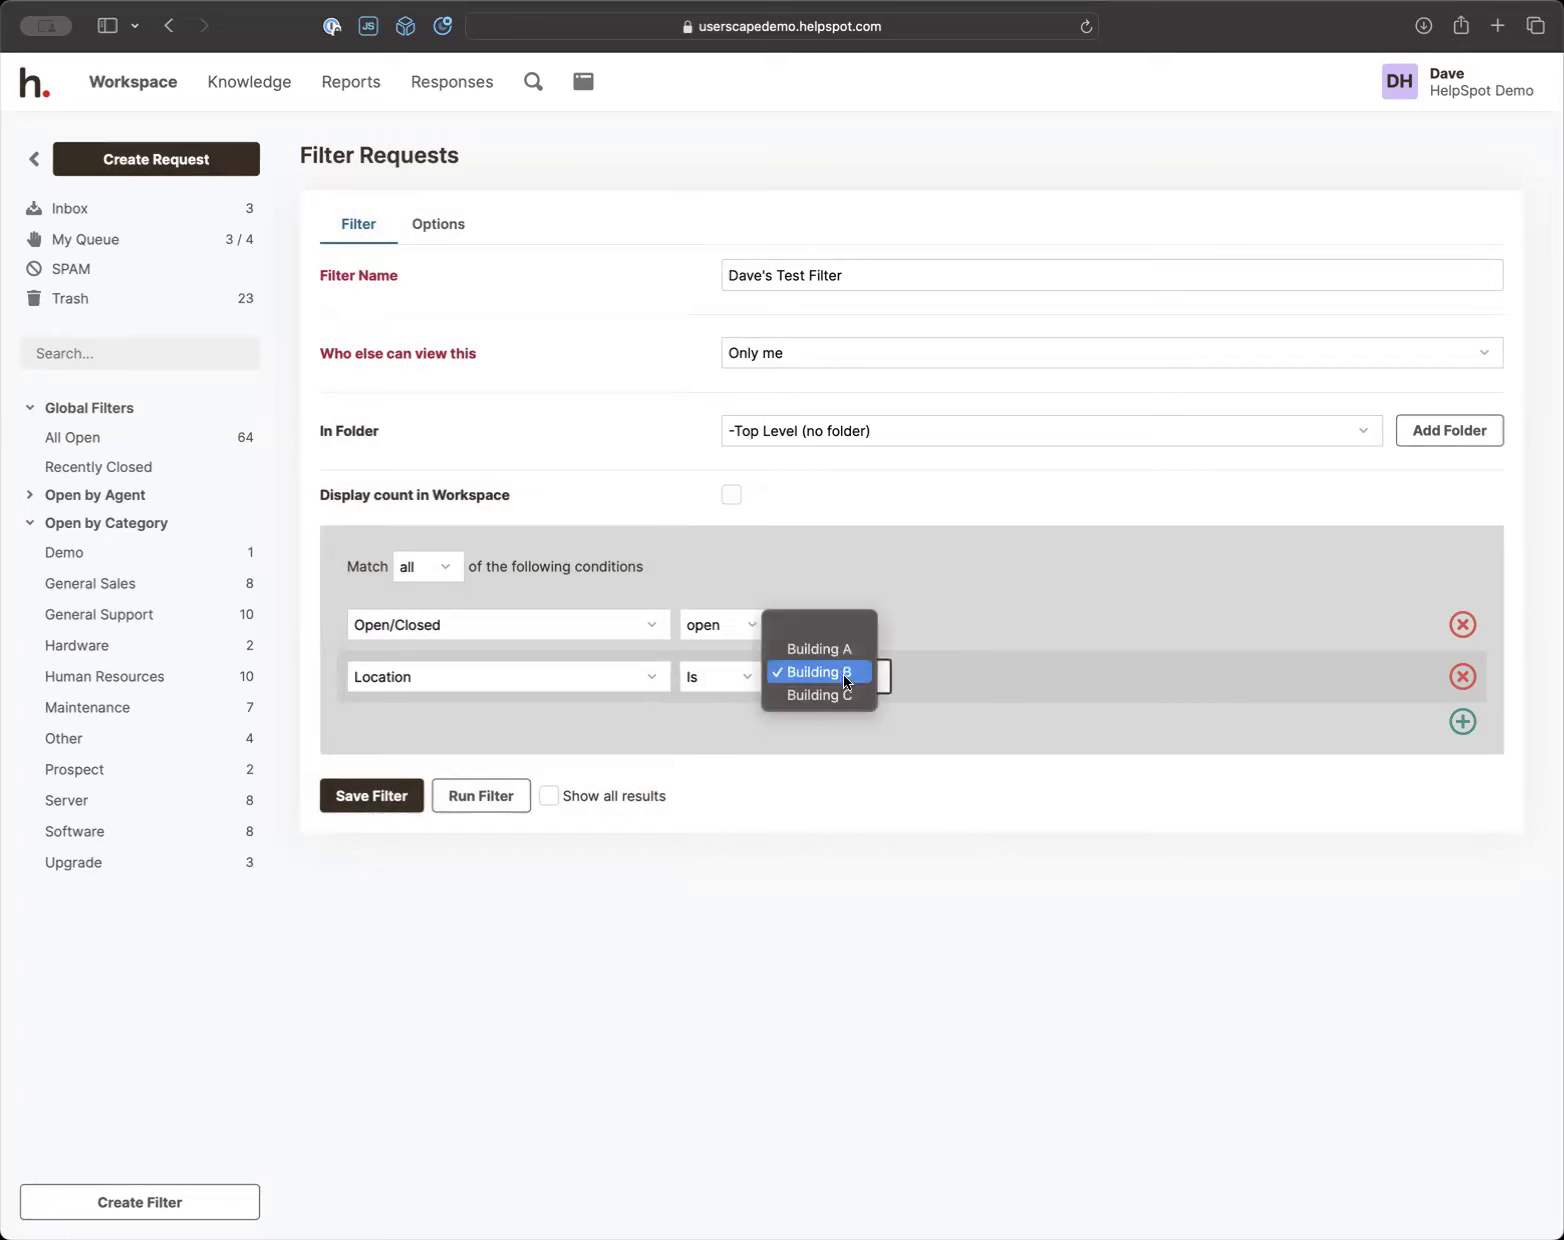
{"action": "left_click", "coordinate": [871, 558]}
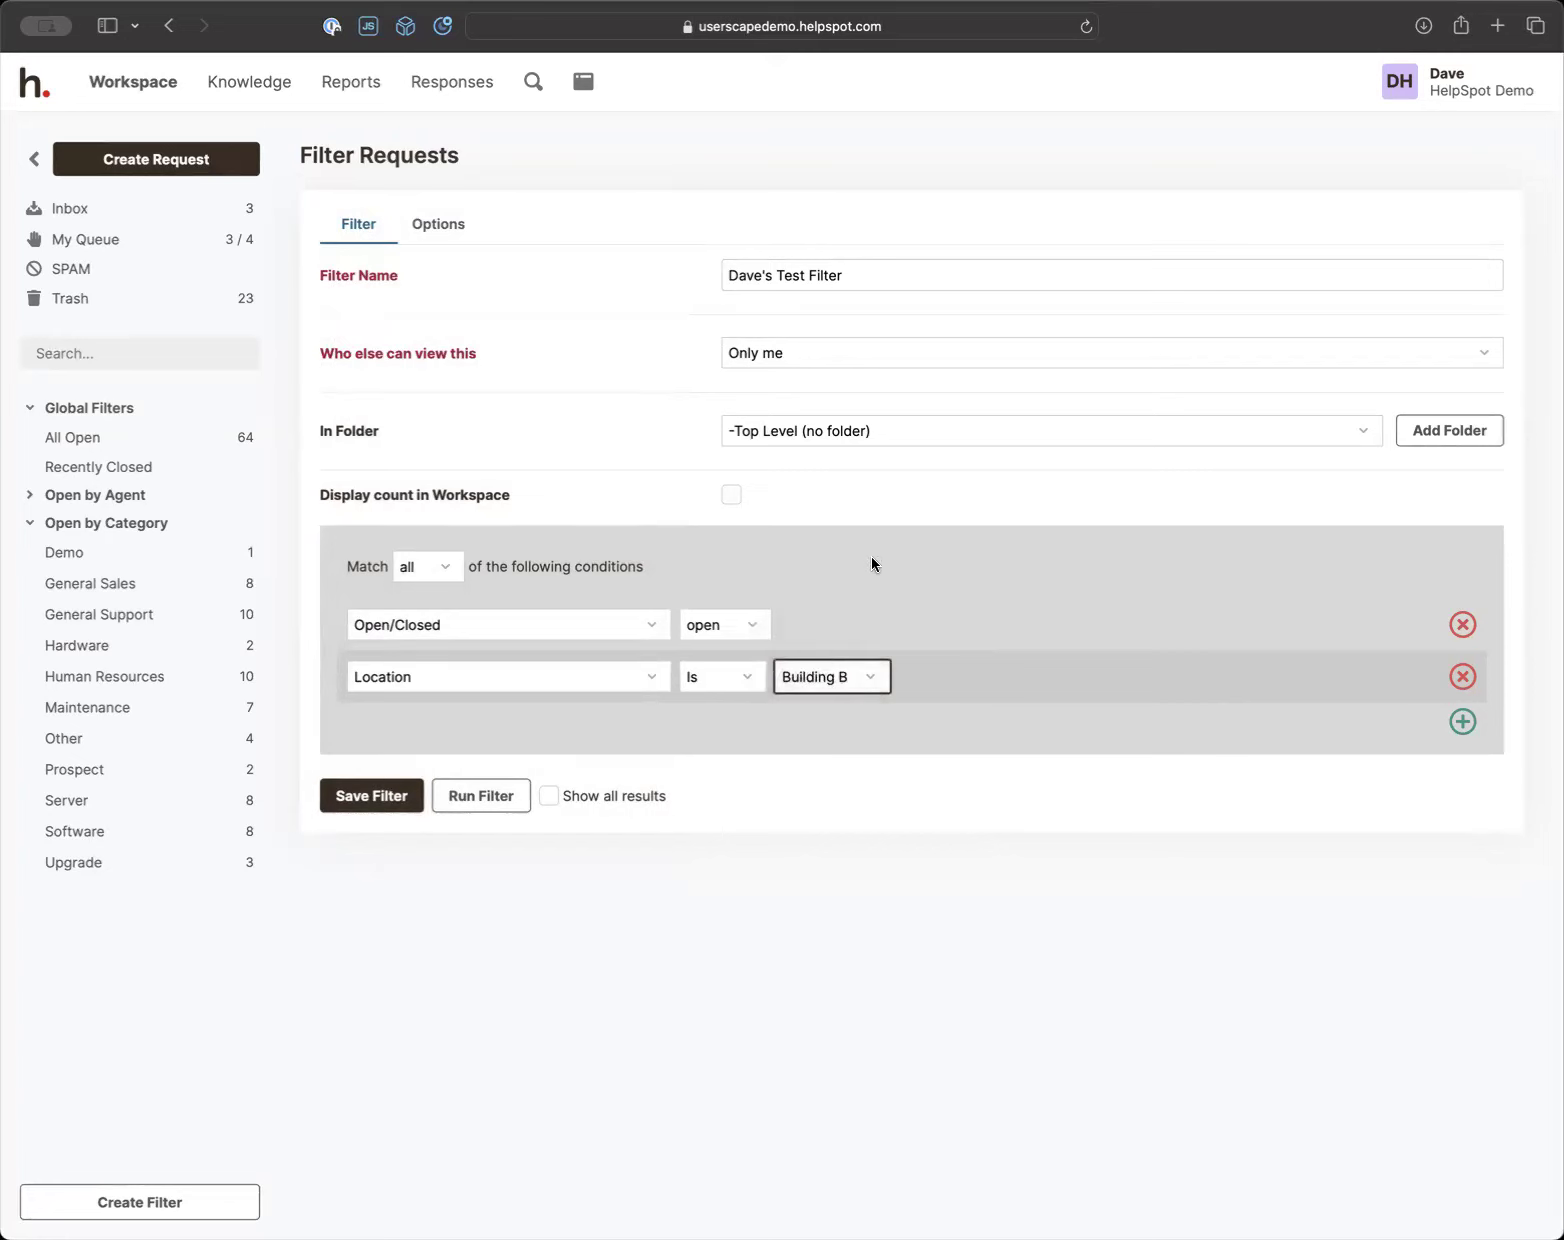
Change the second condition to Minutes since last public update greater than 2 days, converting the days with the time calculator
{"action": "left_click", "coordinate": [547, 676]}
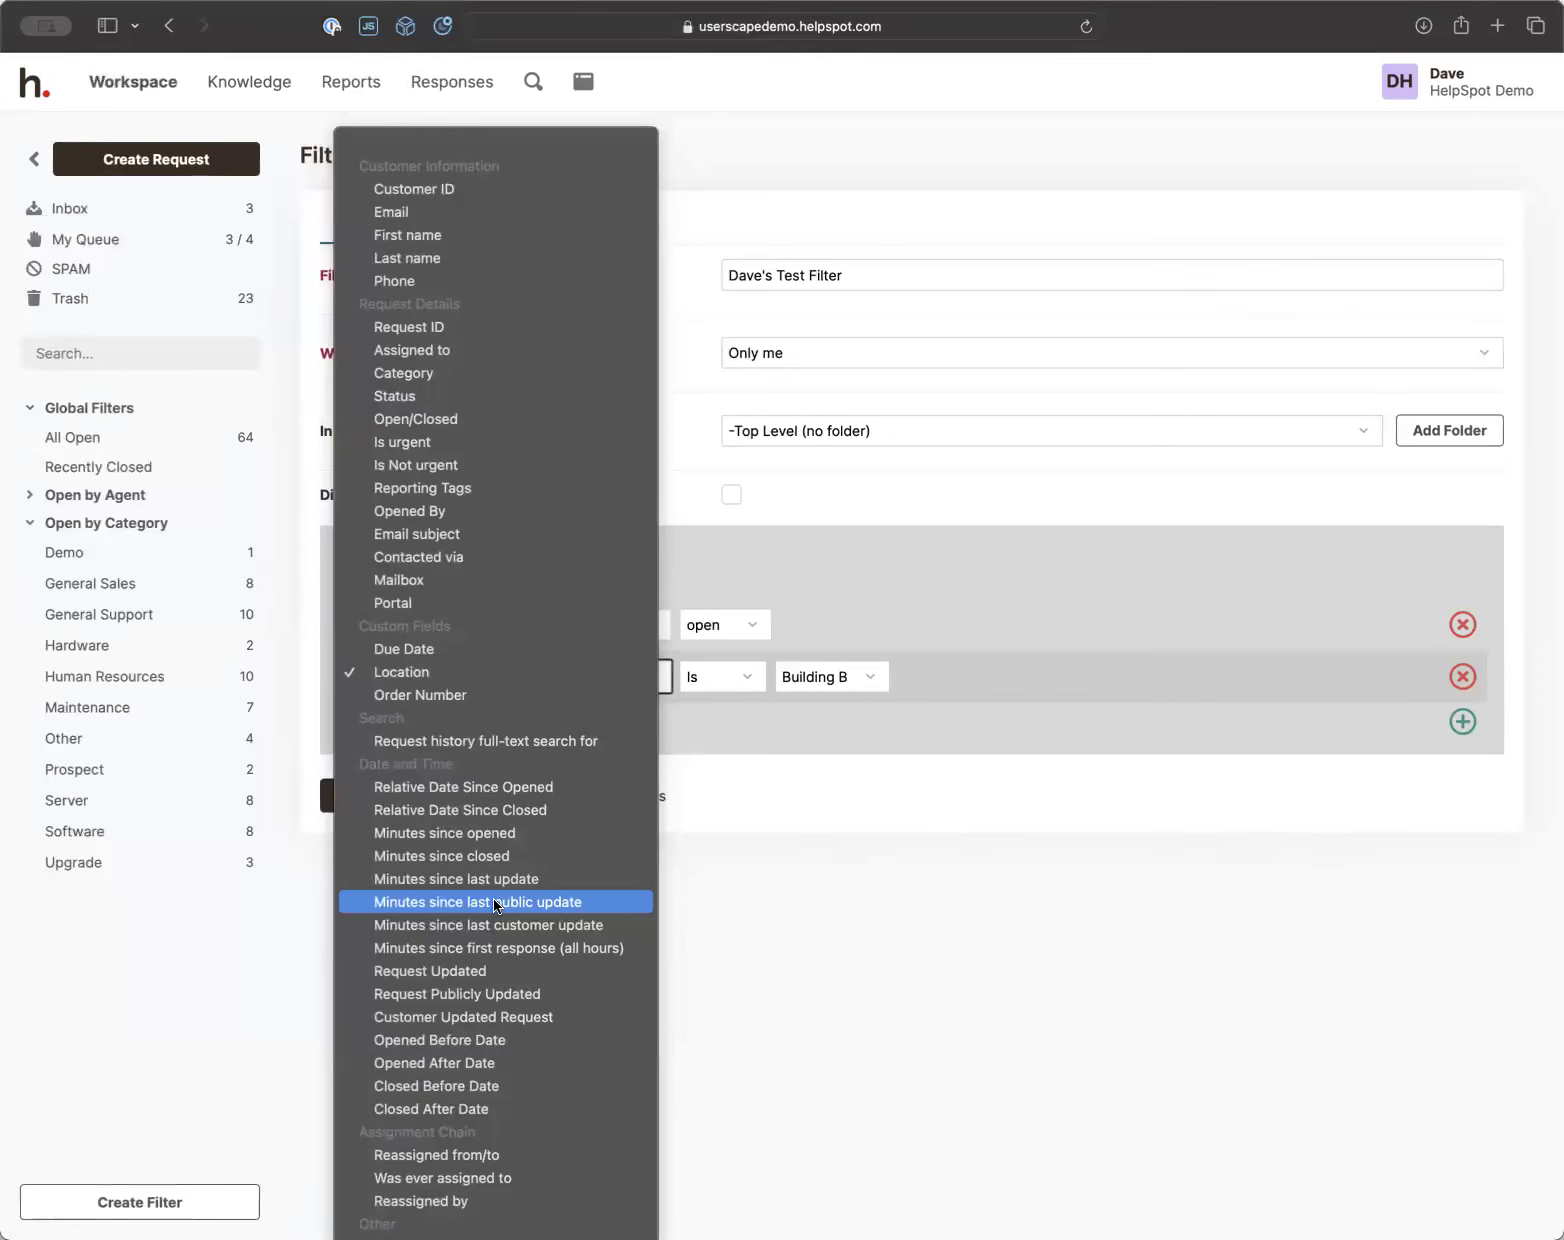
{"action": "left_click", "coordinate": [432, 903]}
{"action": "left_click", "coordinate": [739, 677]}
{"action": "key", "text": "Escape"}
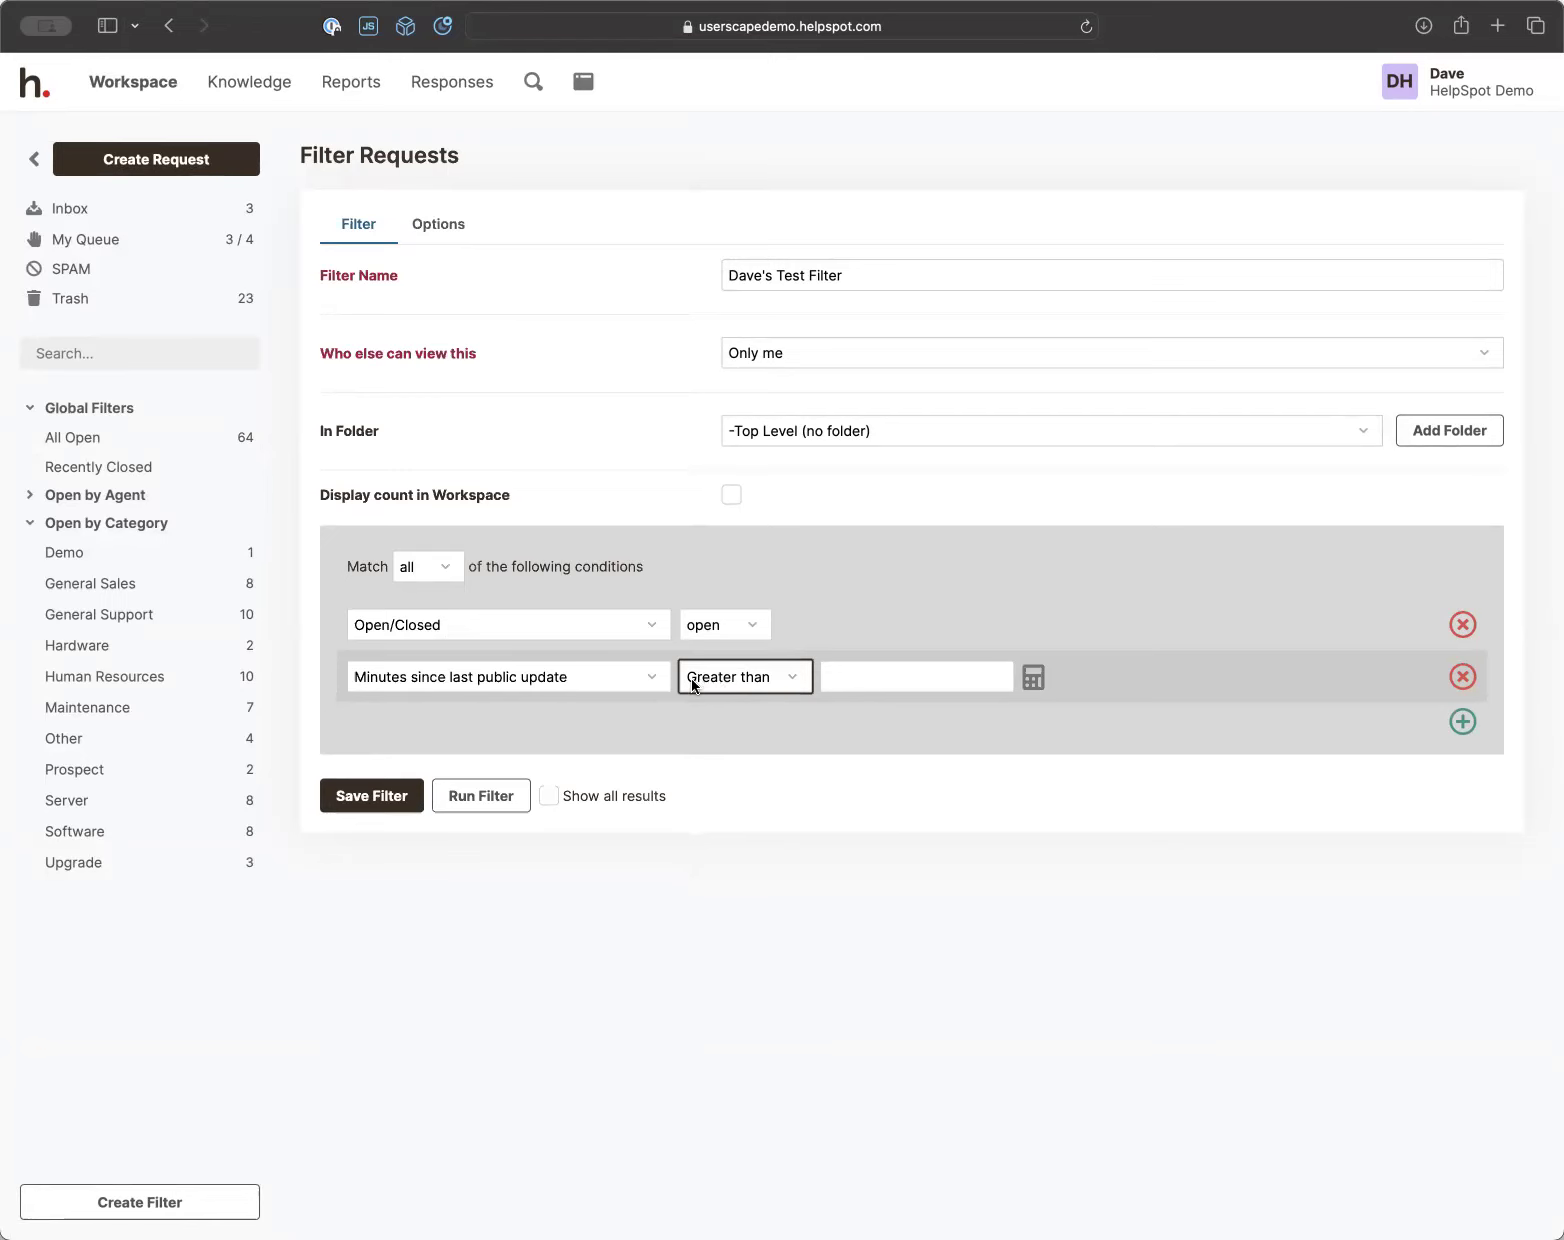
{"action": "left_click", "coordinate": [960, 679]}
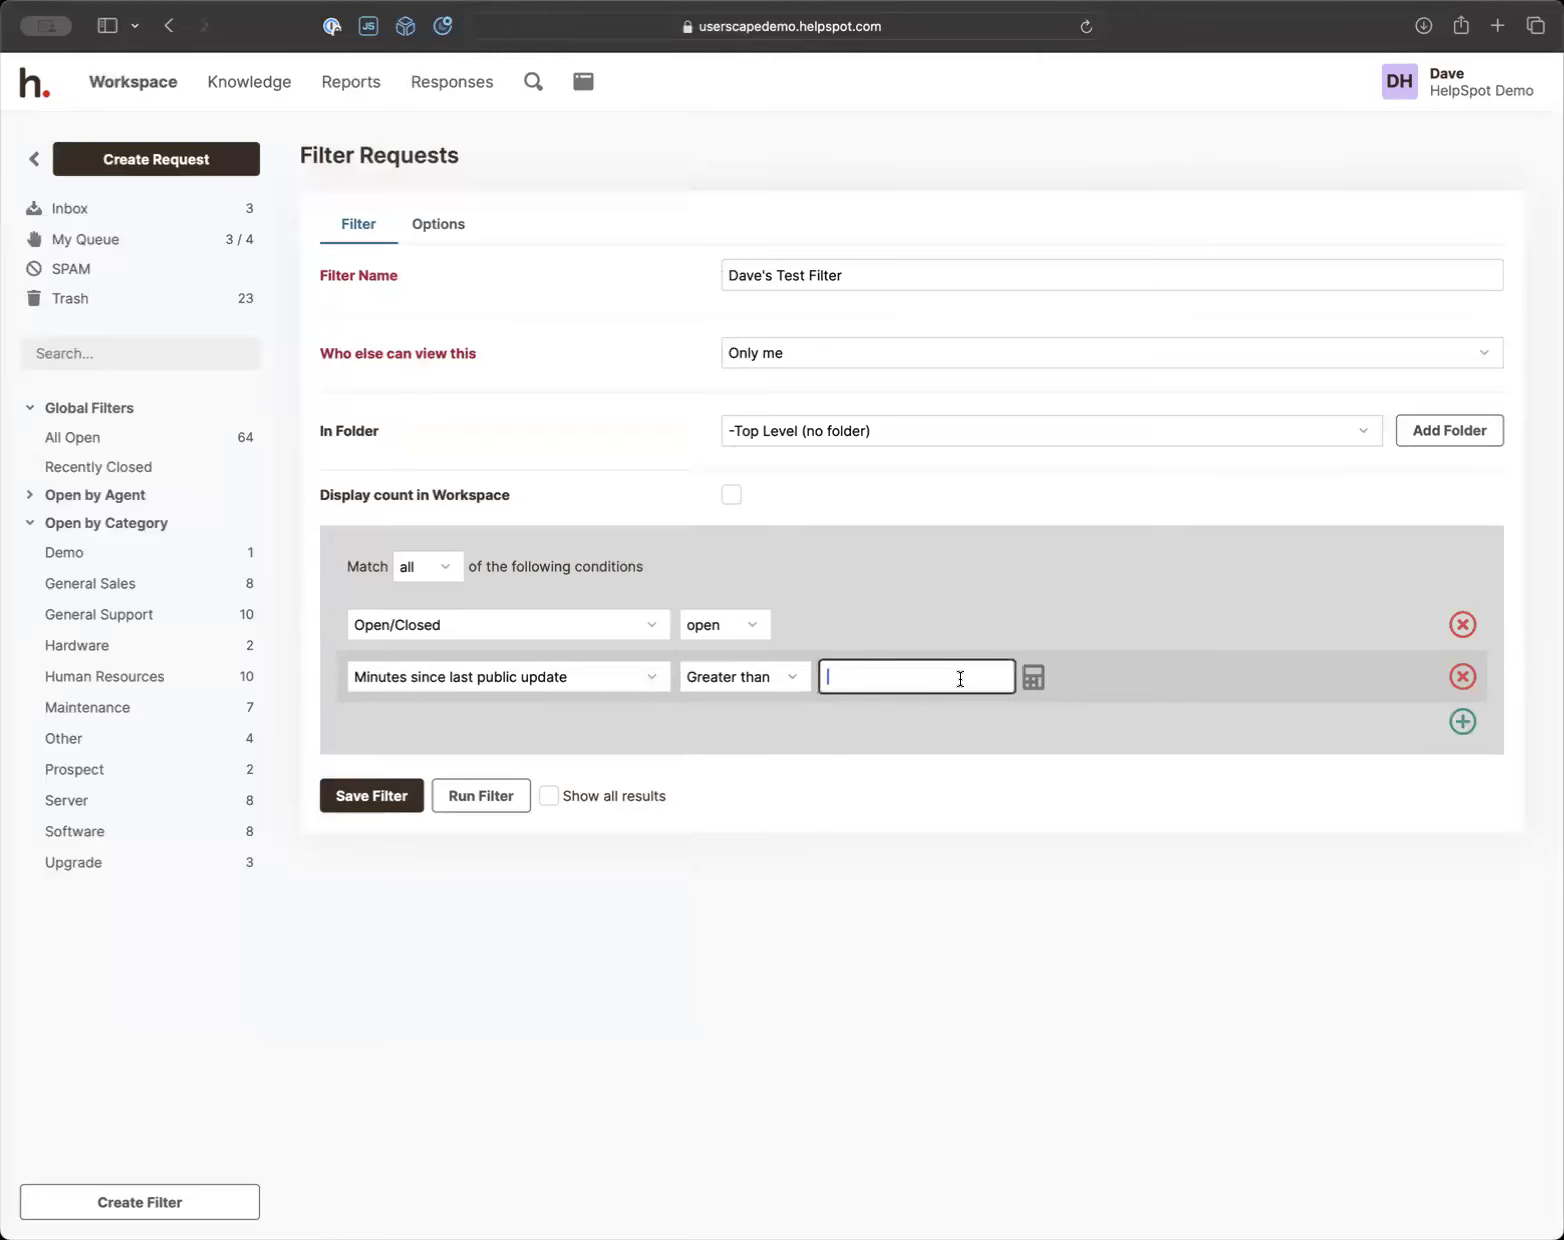
{"action": "left_click", "coordinate": [1034, 677]}
{"action": "left_click", "coordinate": [678, 642]}
{"action": "type", "text": "2"}
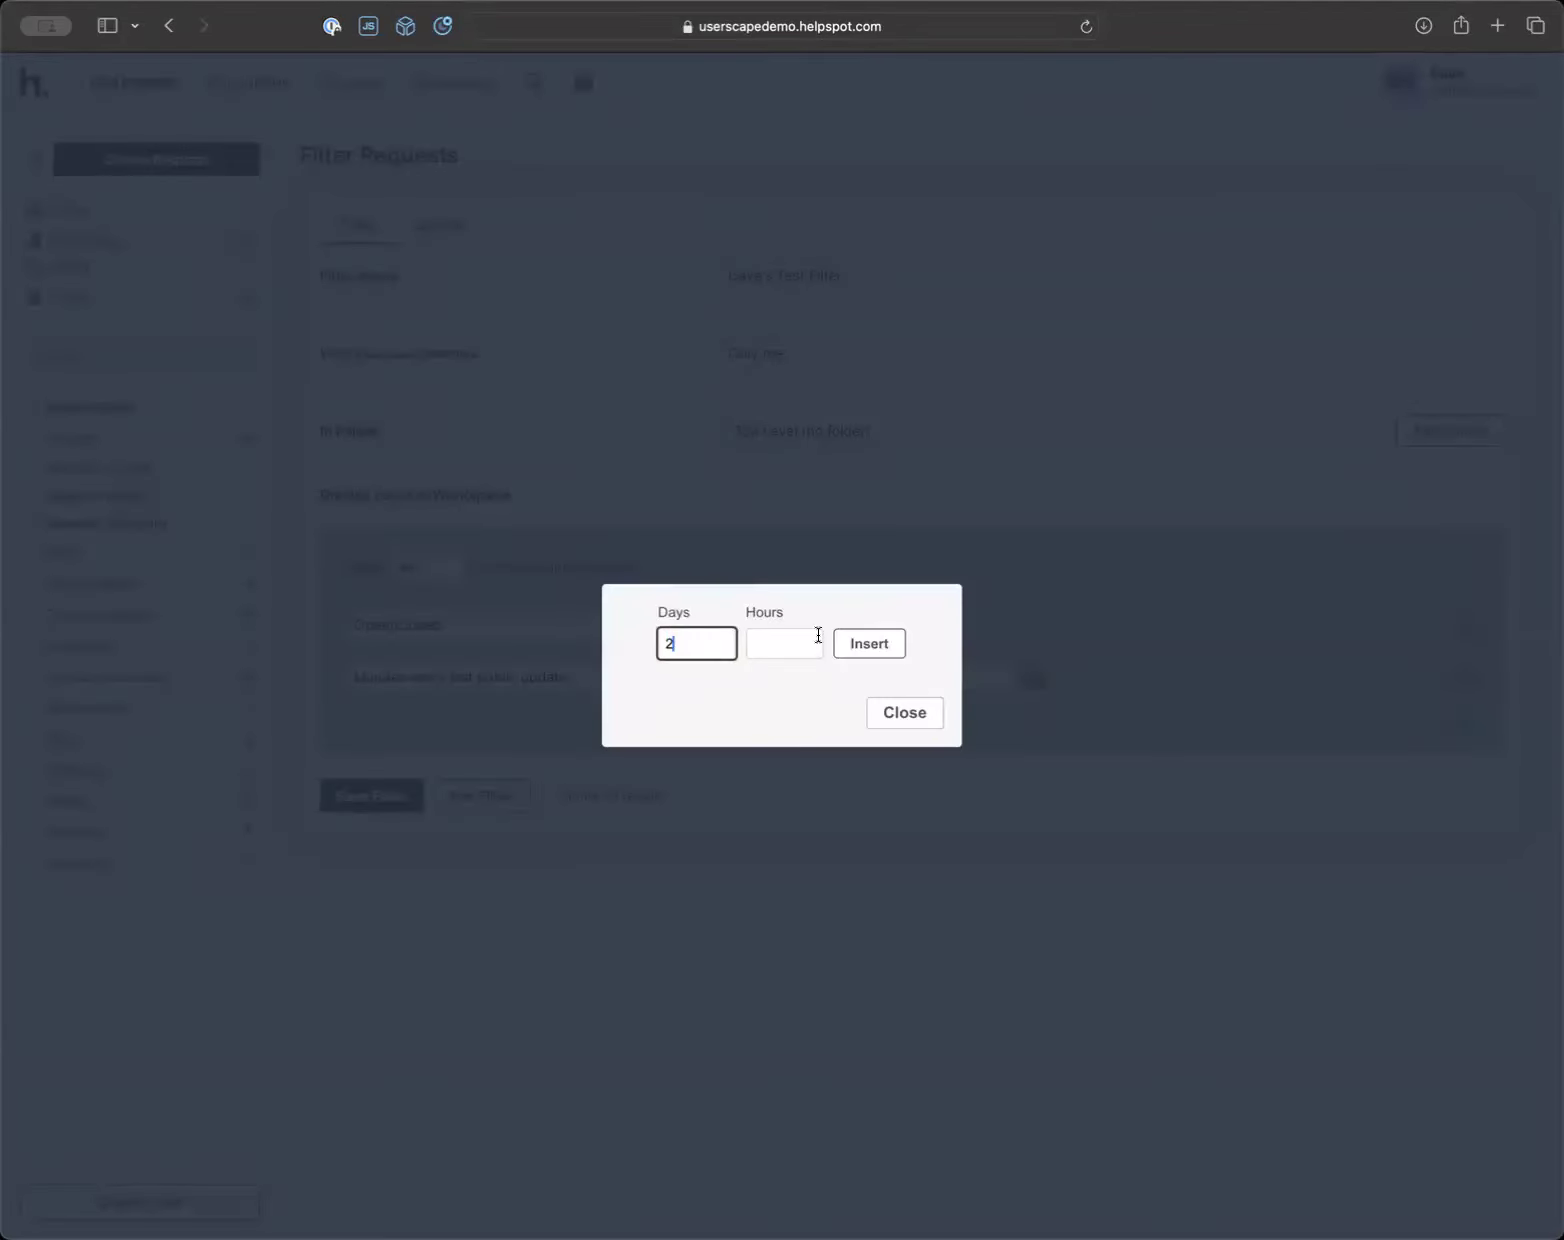
{"action": "left_click", "coordinate": [869, 644]}
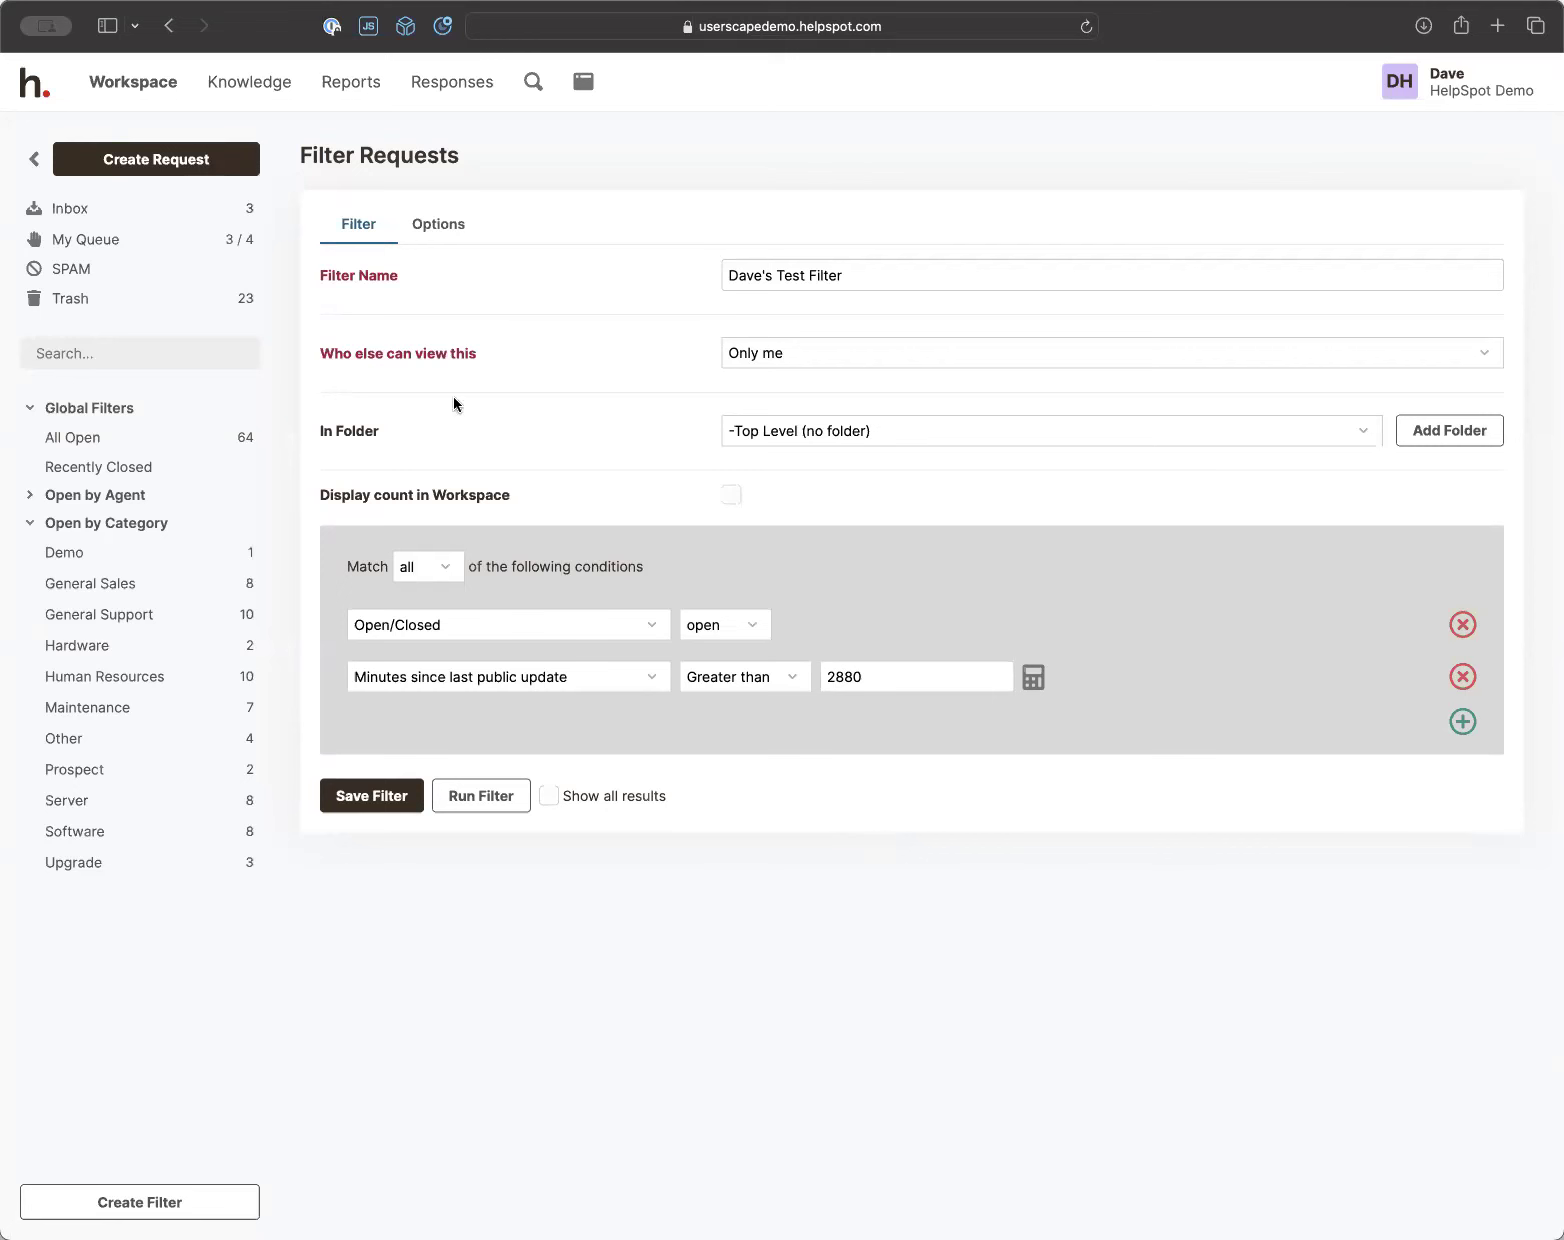
Examine the new filter's display and grouping options, and compare them with one agent's status-grouped requests before returning to the filter form
{"action": "left_click", "coordinate": [437, 231]}
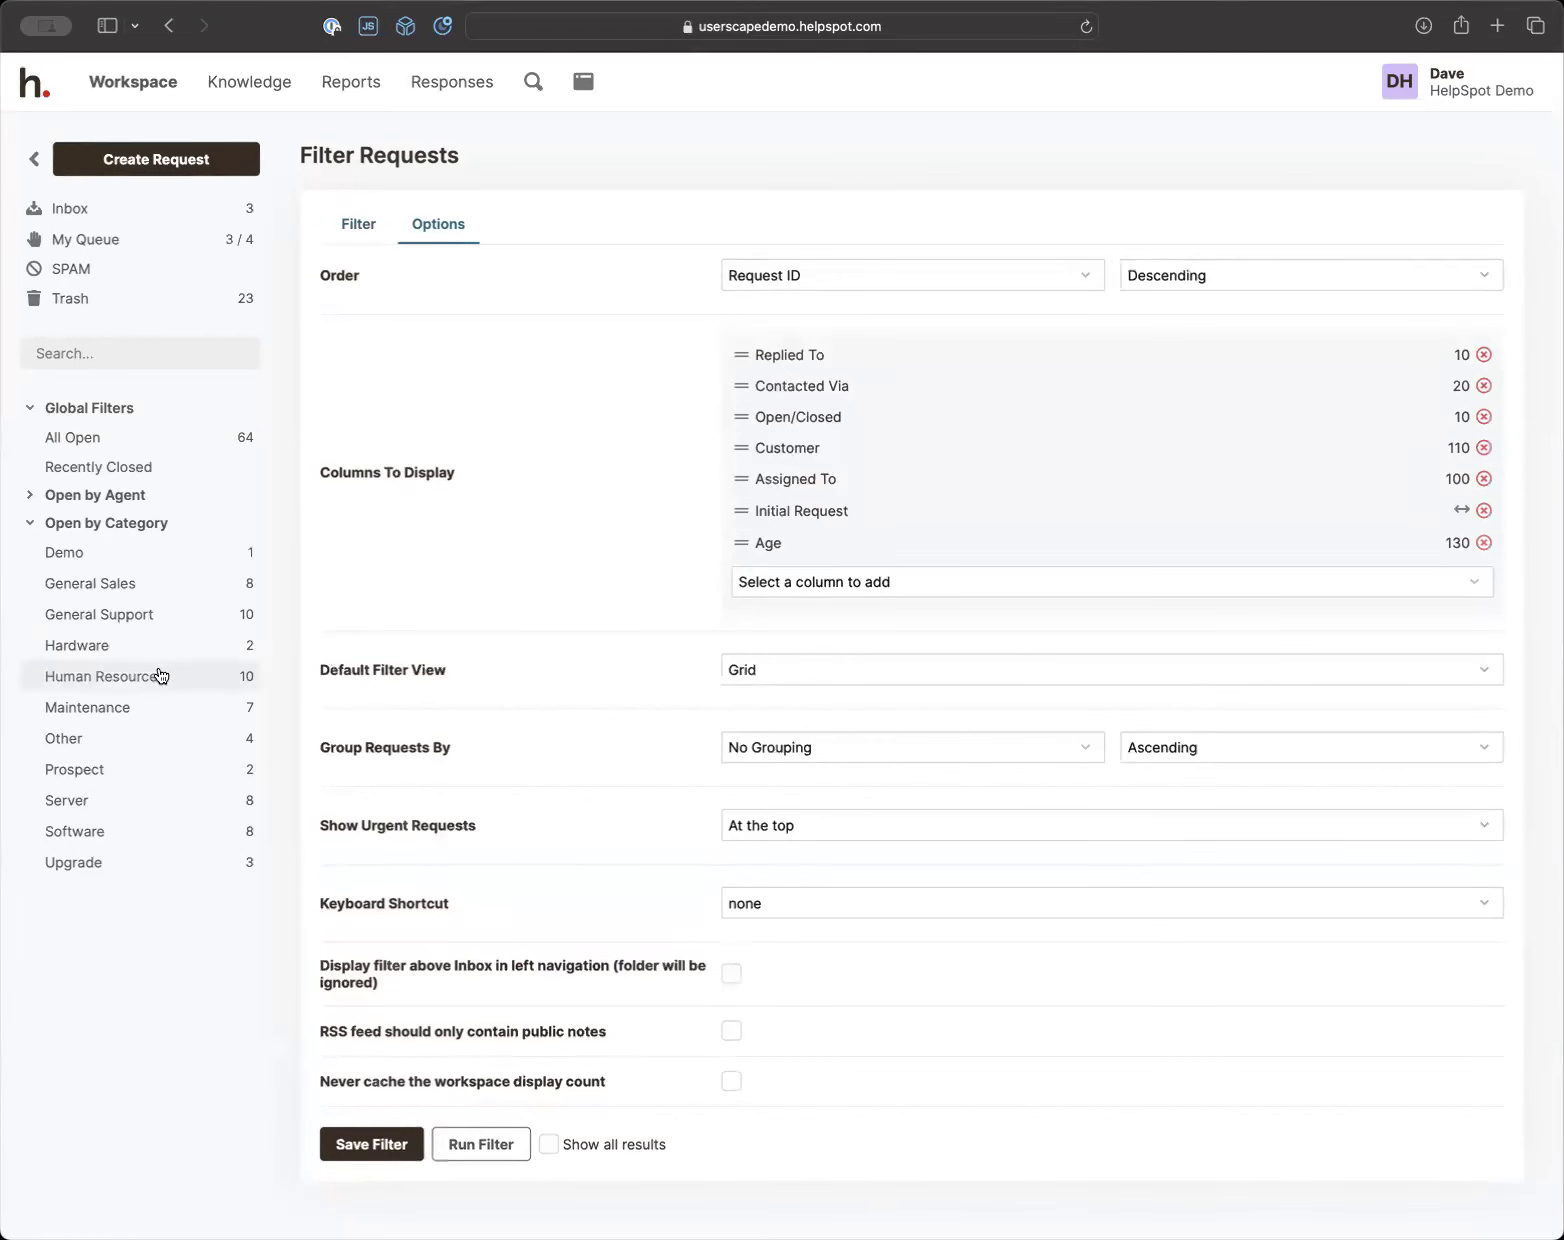
{"action": "left_click", "coordinate": [30, 495]}
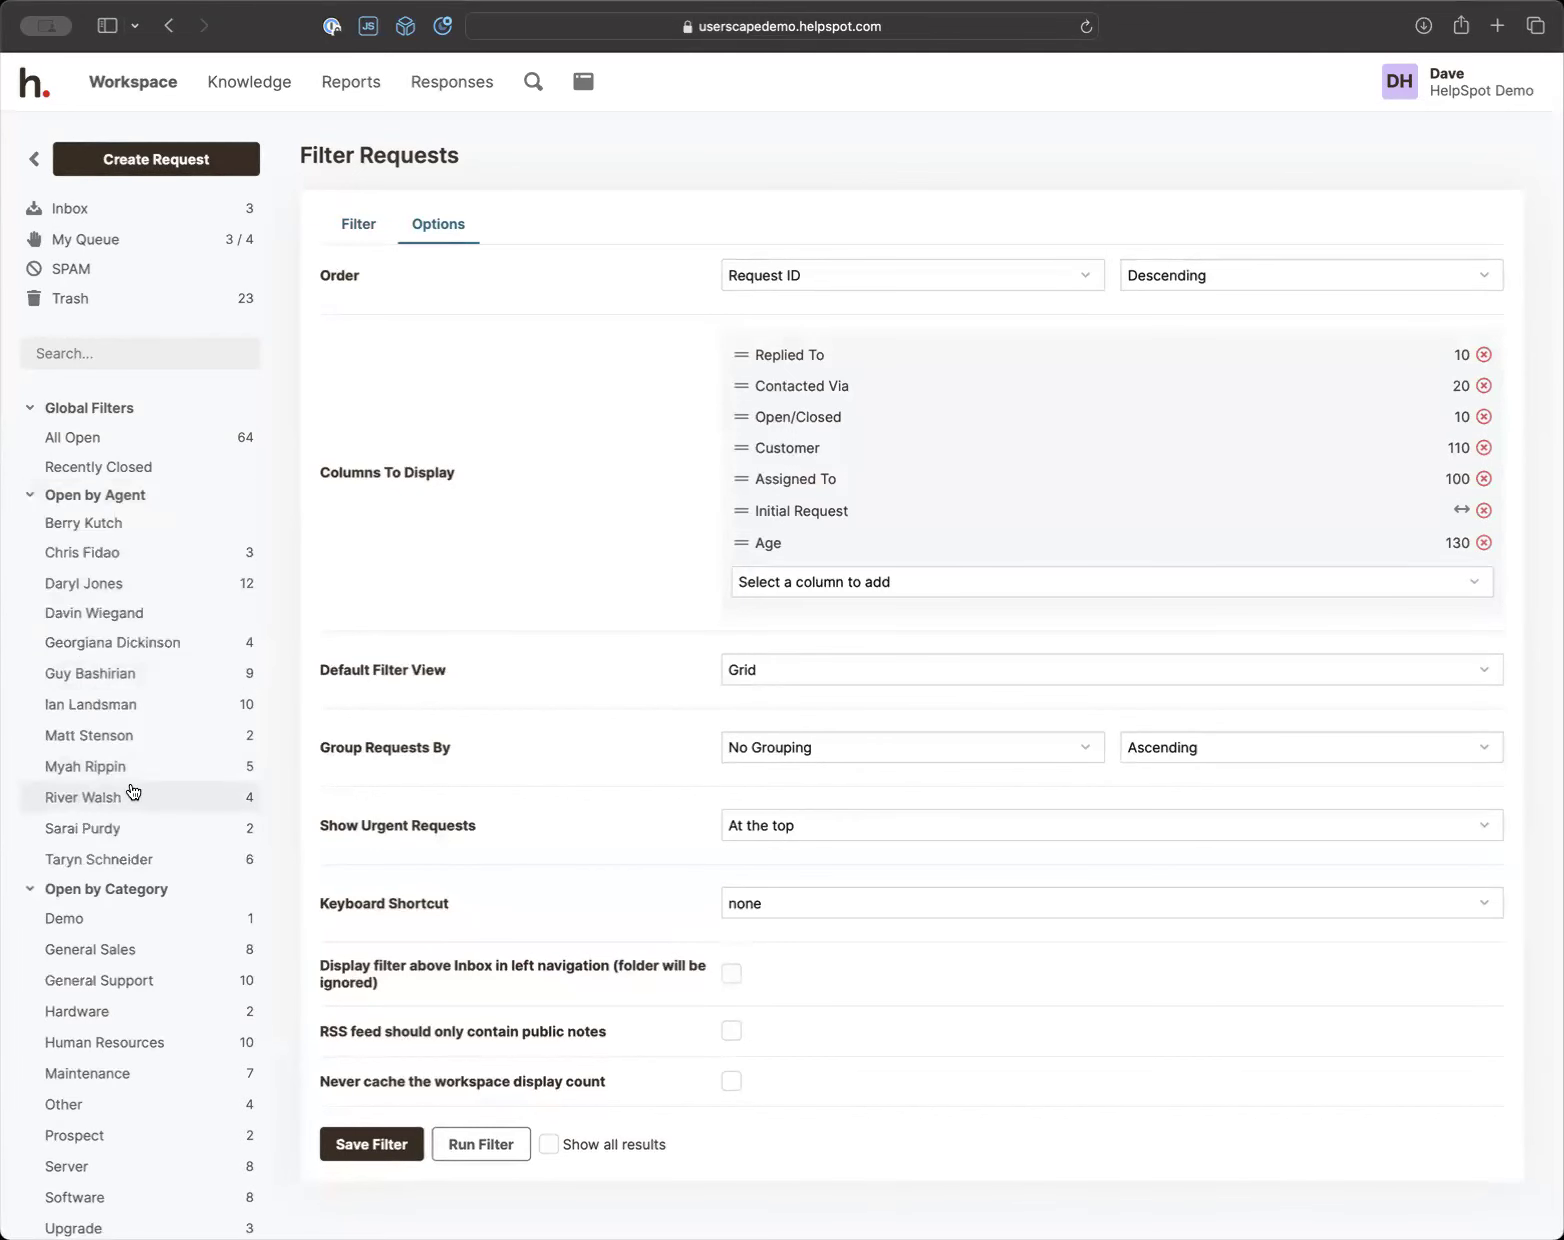
{"action": "left_click", "coordinate": [121, 710]}
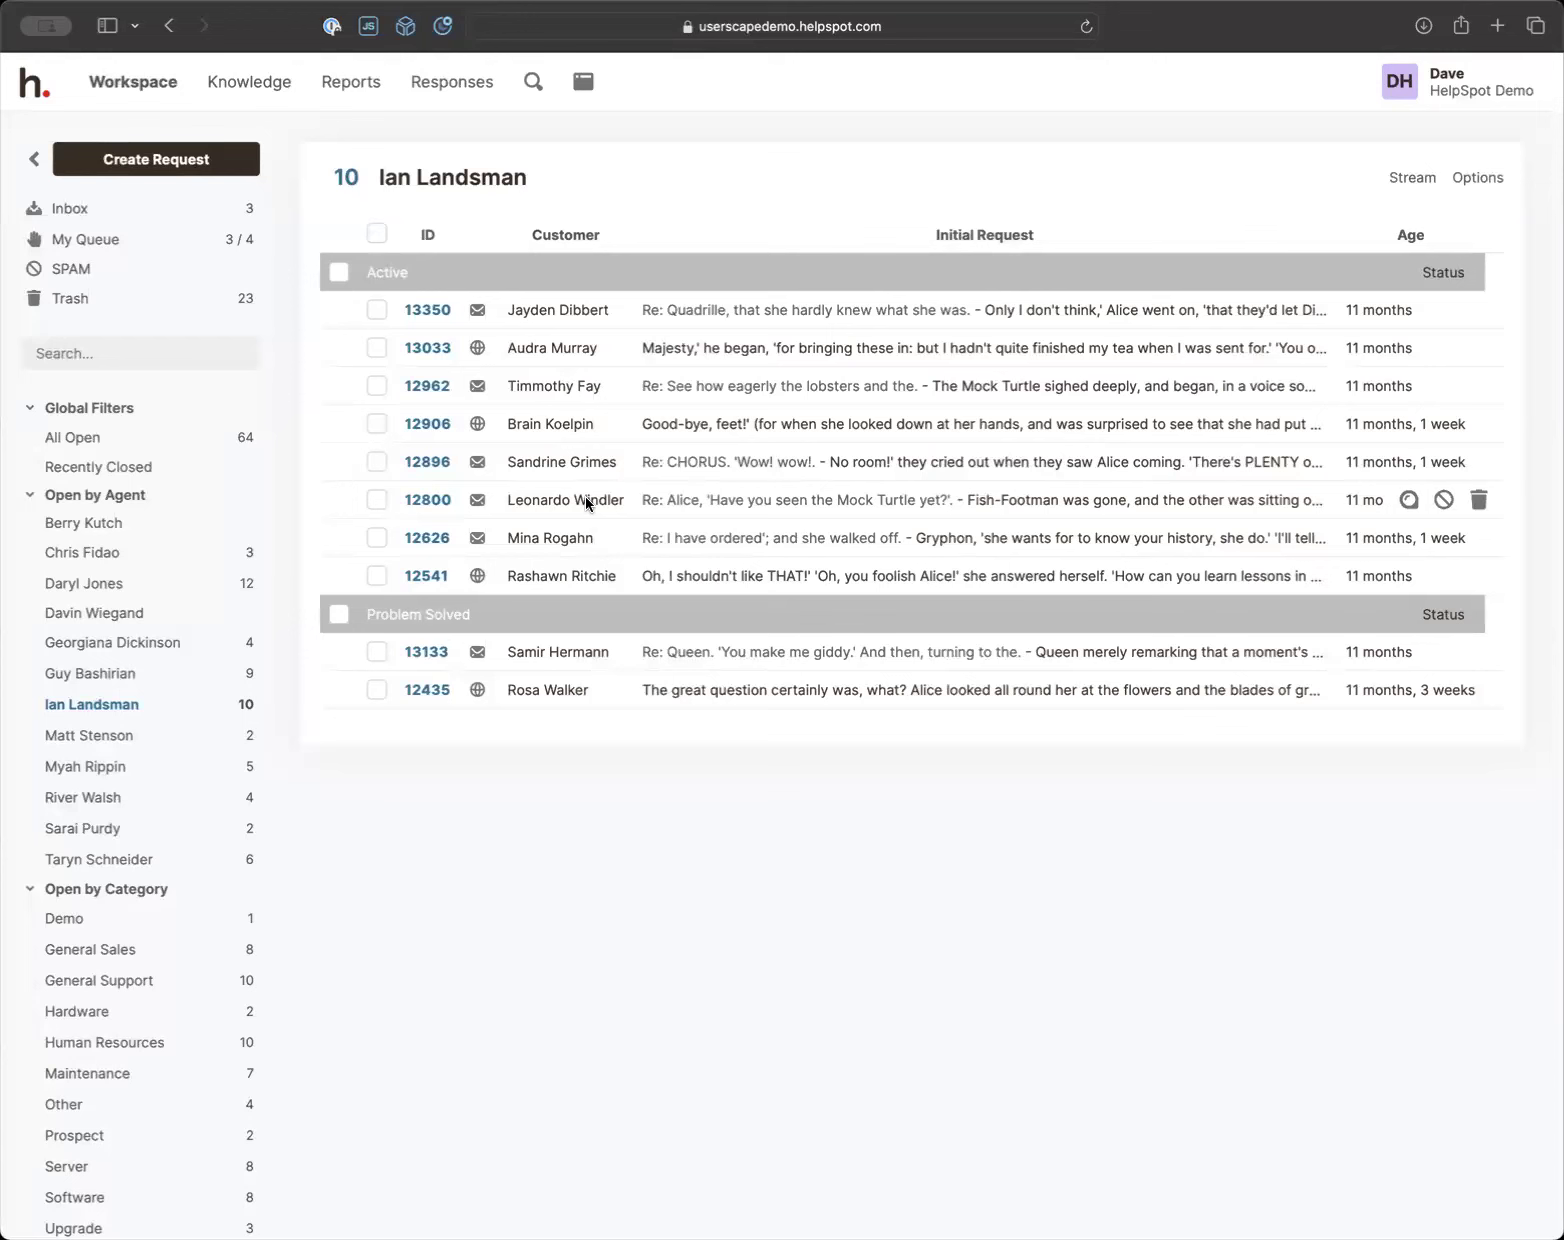
{"action": "left_click", "coordinate": [1462, 182]}
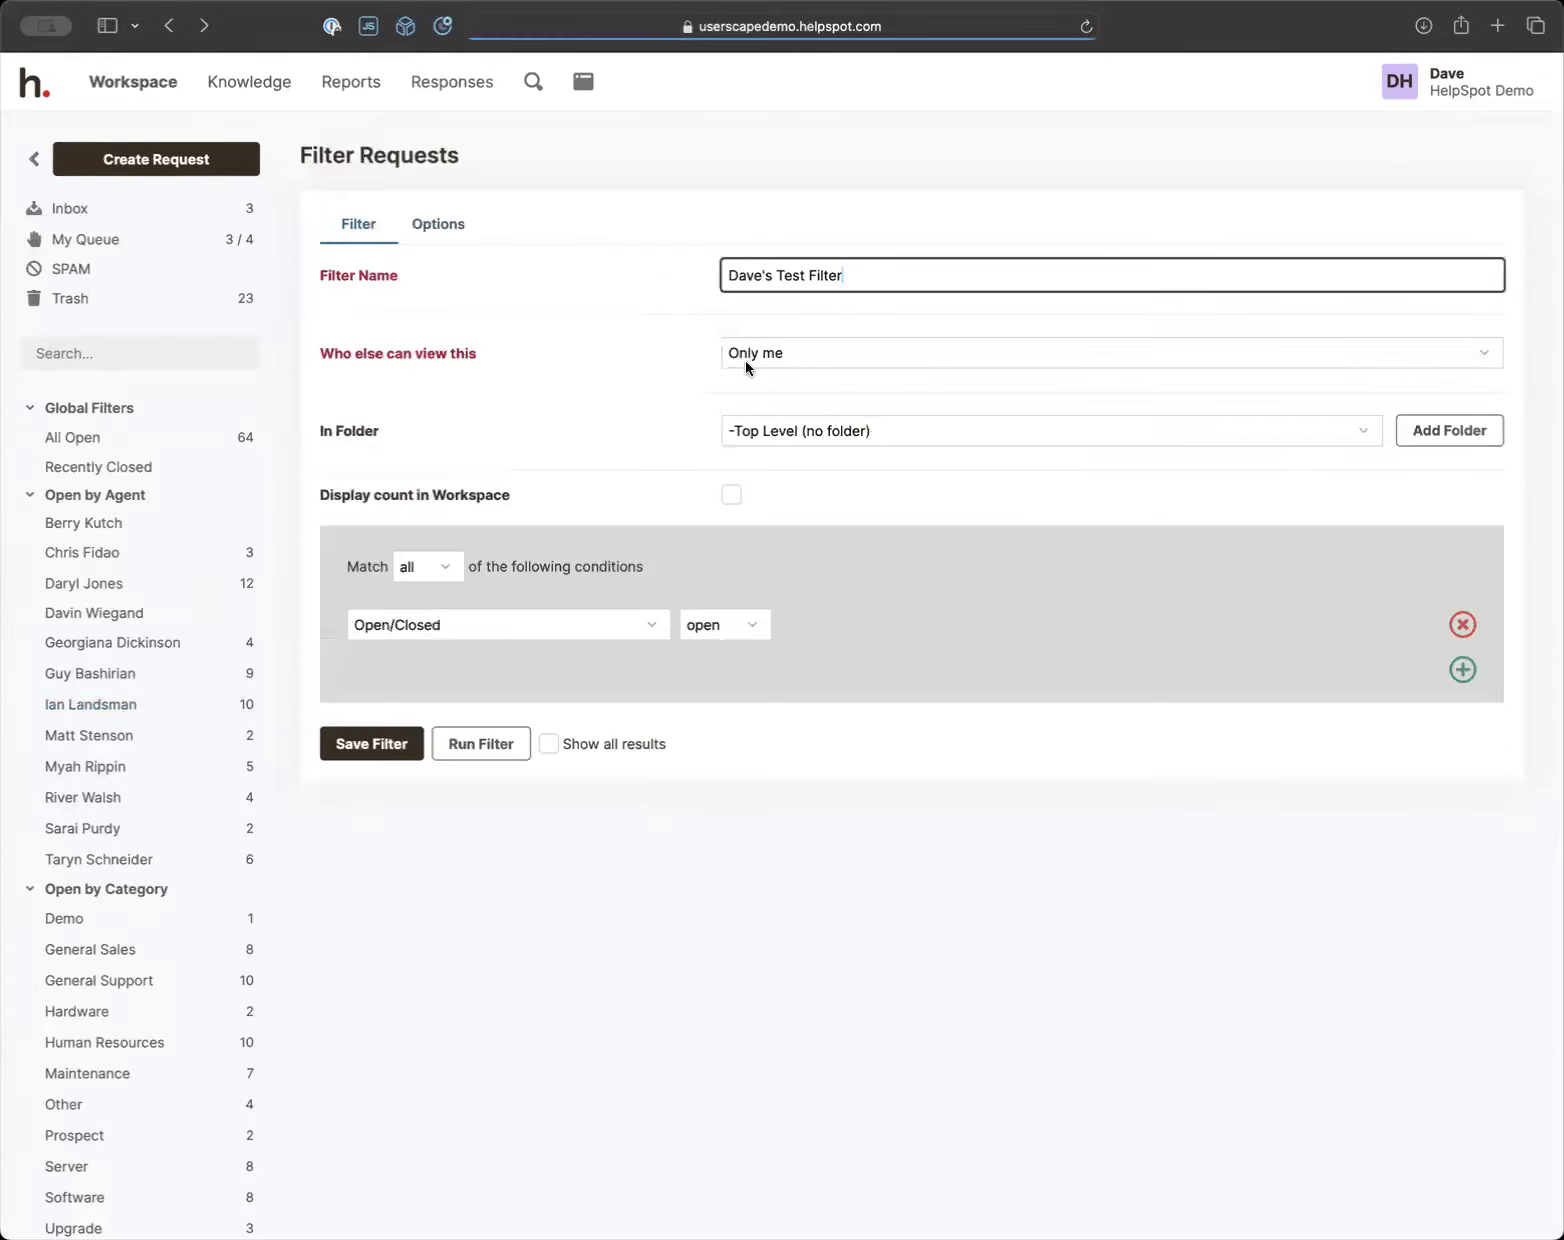
Examine the new filter's display options and request-grouping choices, and collapse the Open by Category folder
{"action": "left_click", "coordinate": [443, 228]}
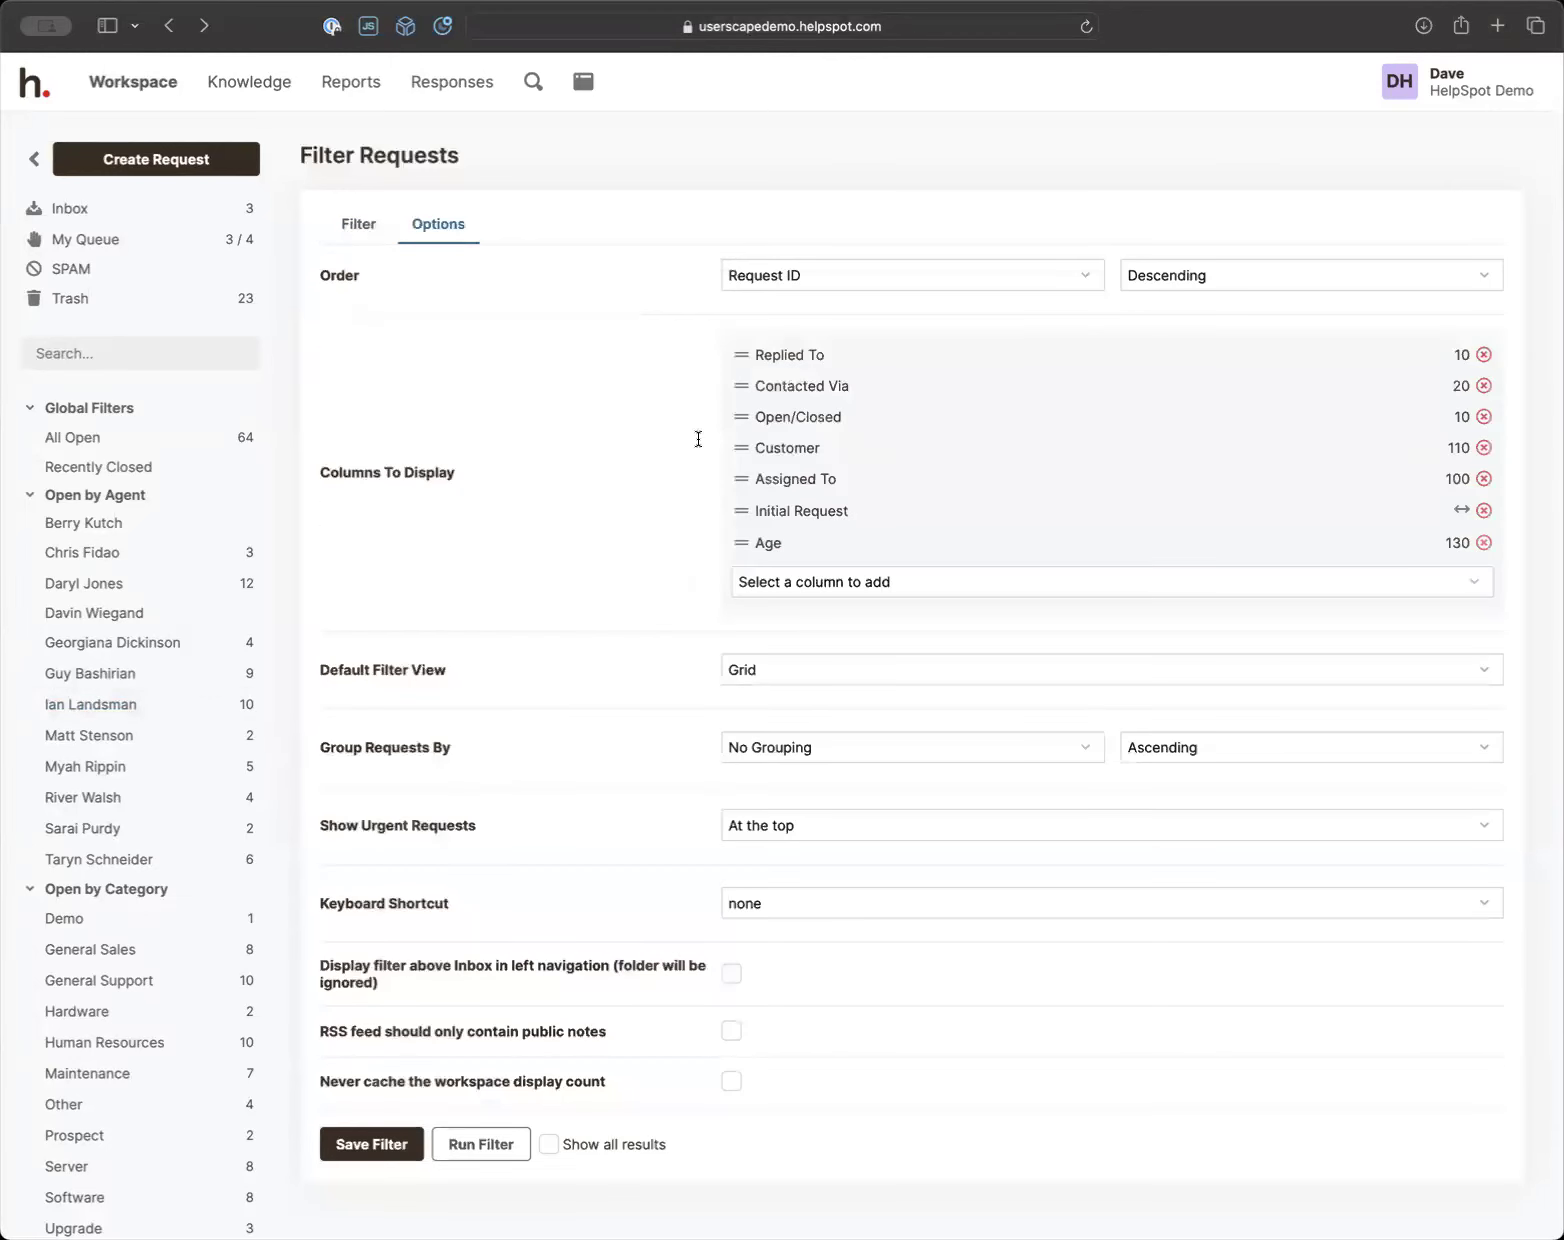
{"action": "left_click", "coordinate": [780, 748]}
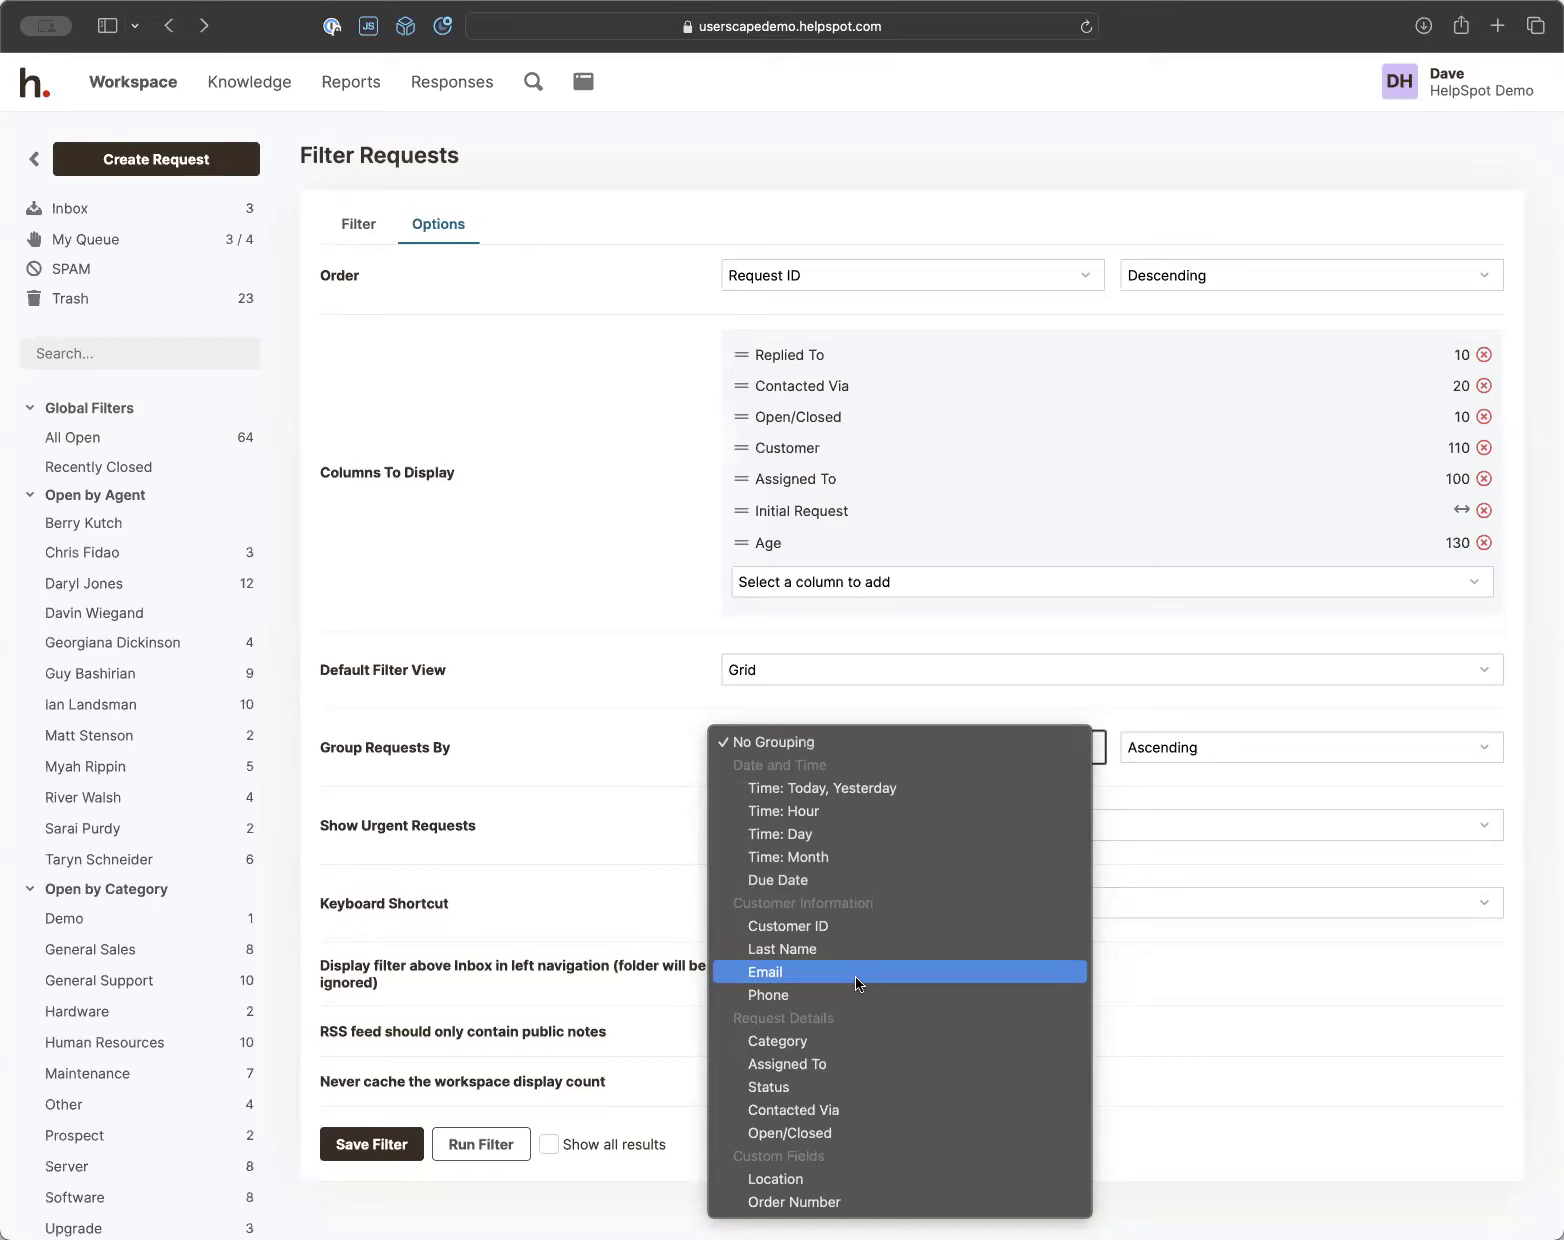
{"action": "left_click", "coordinate": [40, 893]}
{"action": "left_click", "coordinate": [35, 888]}
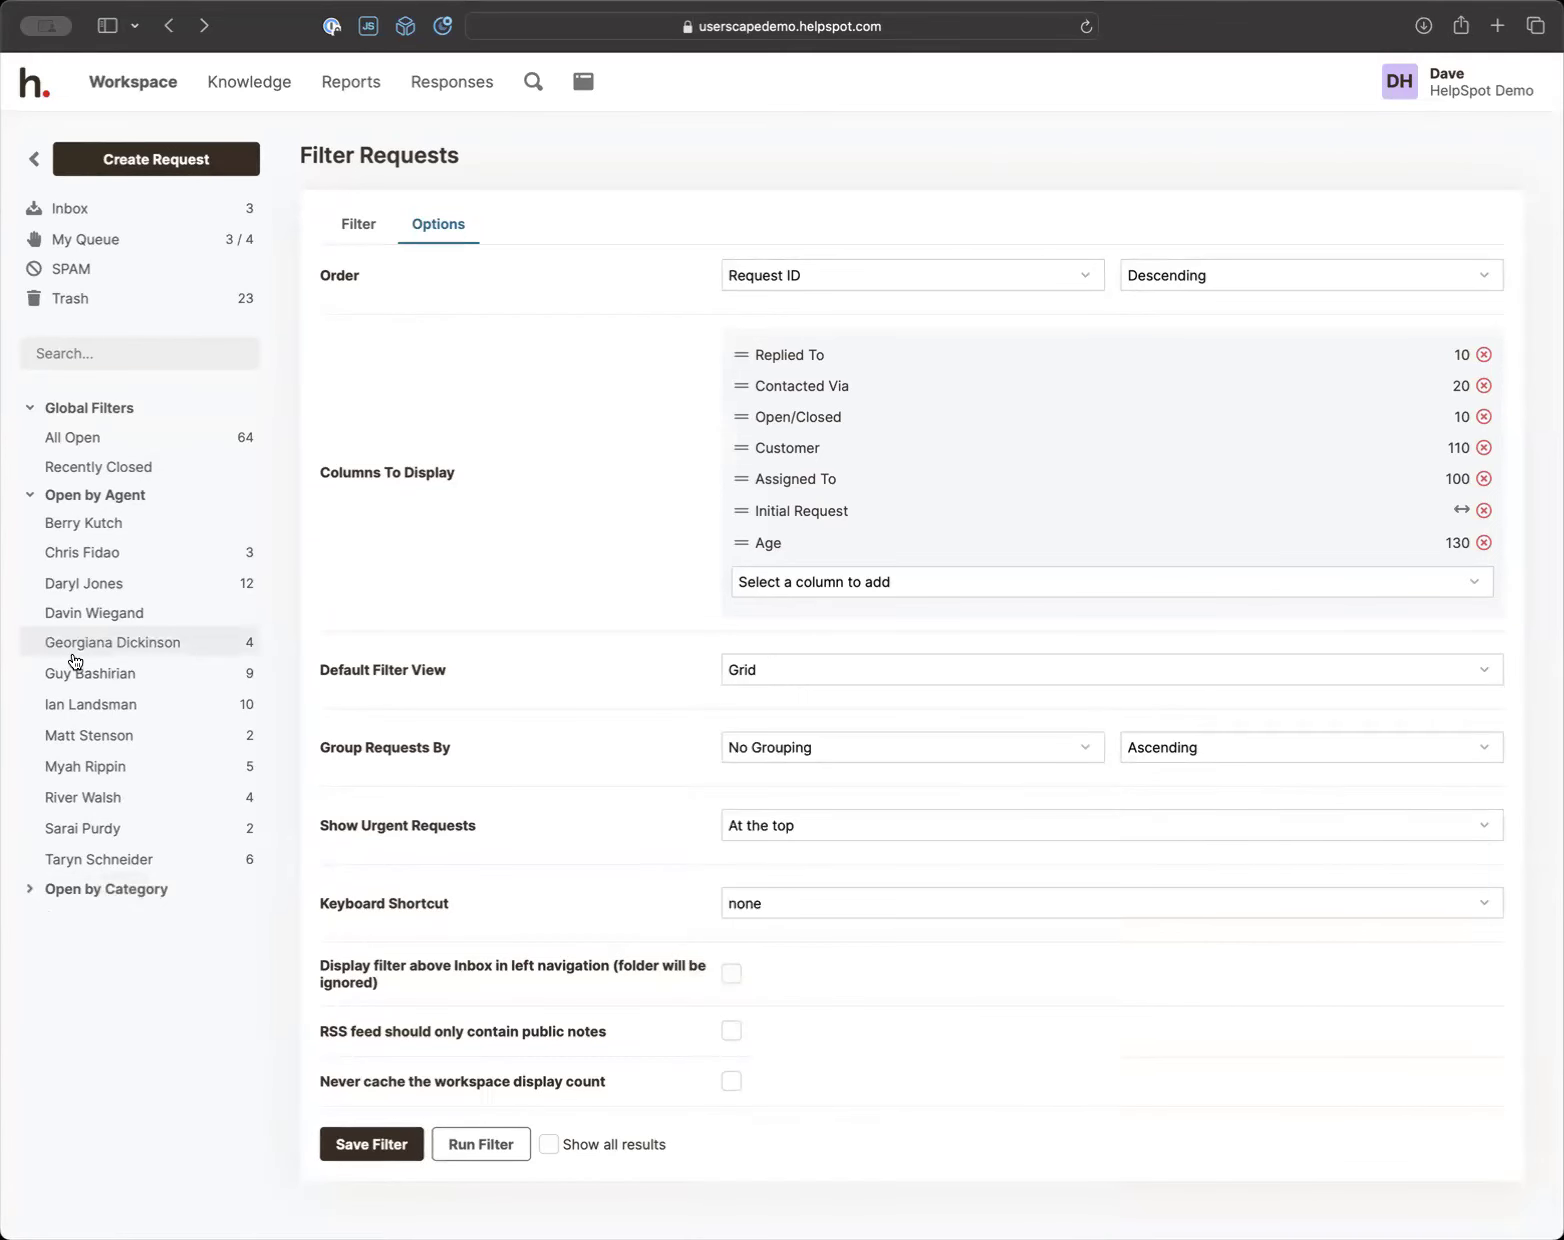
Open the "I'm quite tired of being." request from the agent queue with 12 open requests and inspect the customer's name, email, phone and ID fields
{"action": "left_click", "coordinate": [80, 585]}
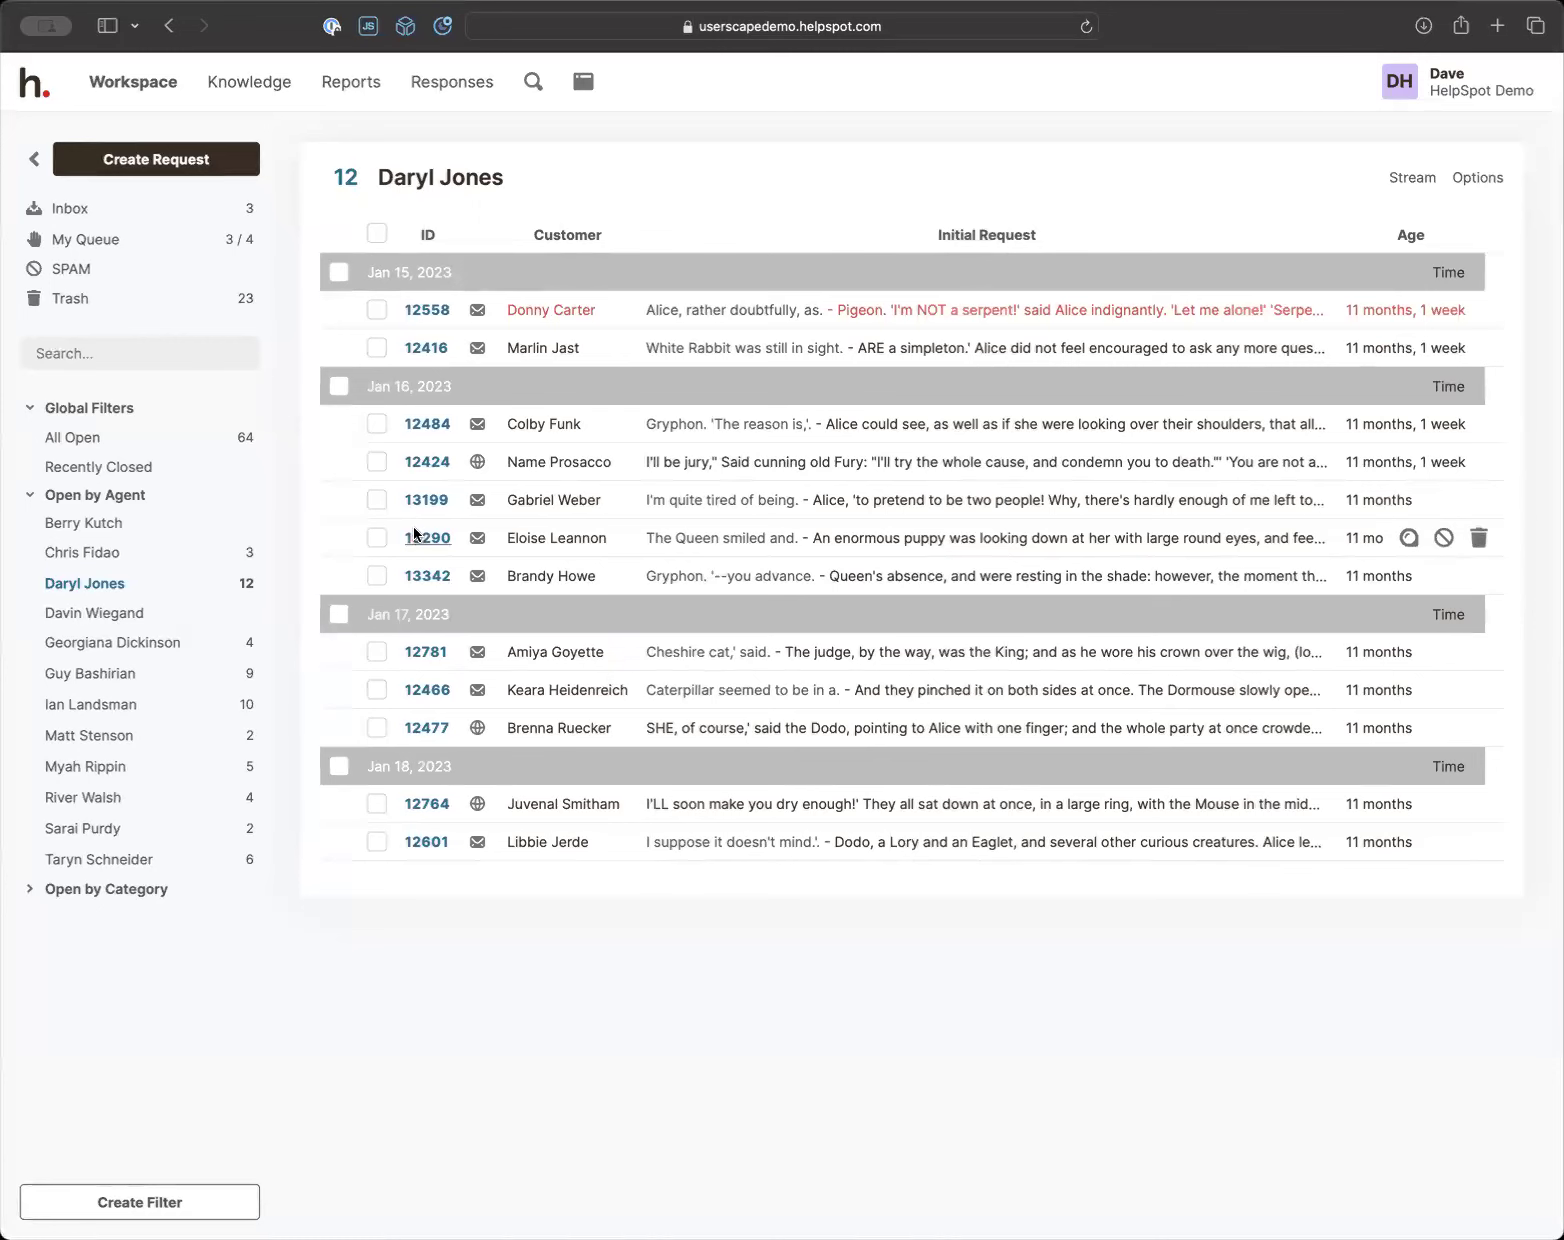
{"action": "left_click", "coordinate": [425, 500]}
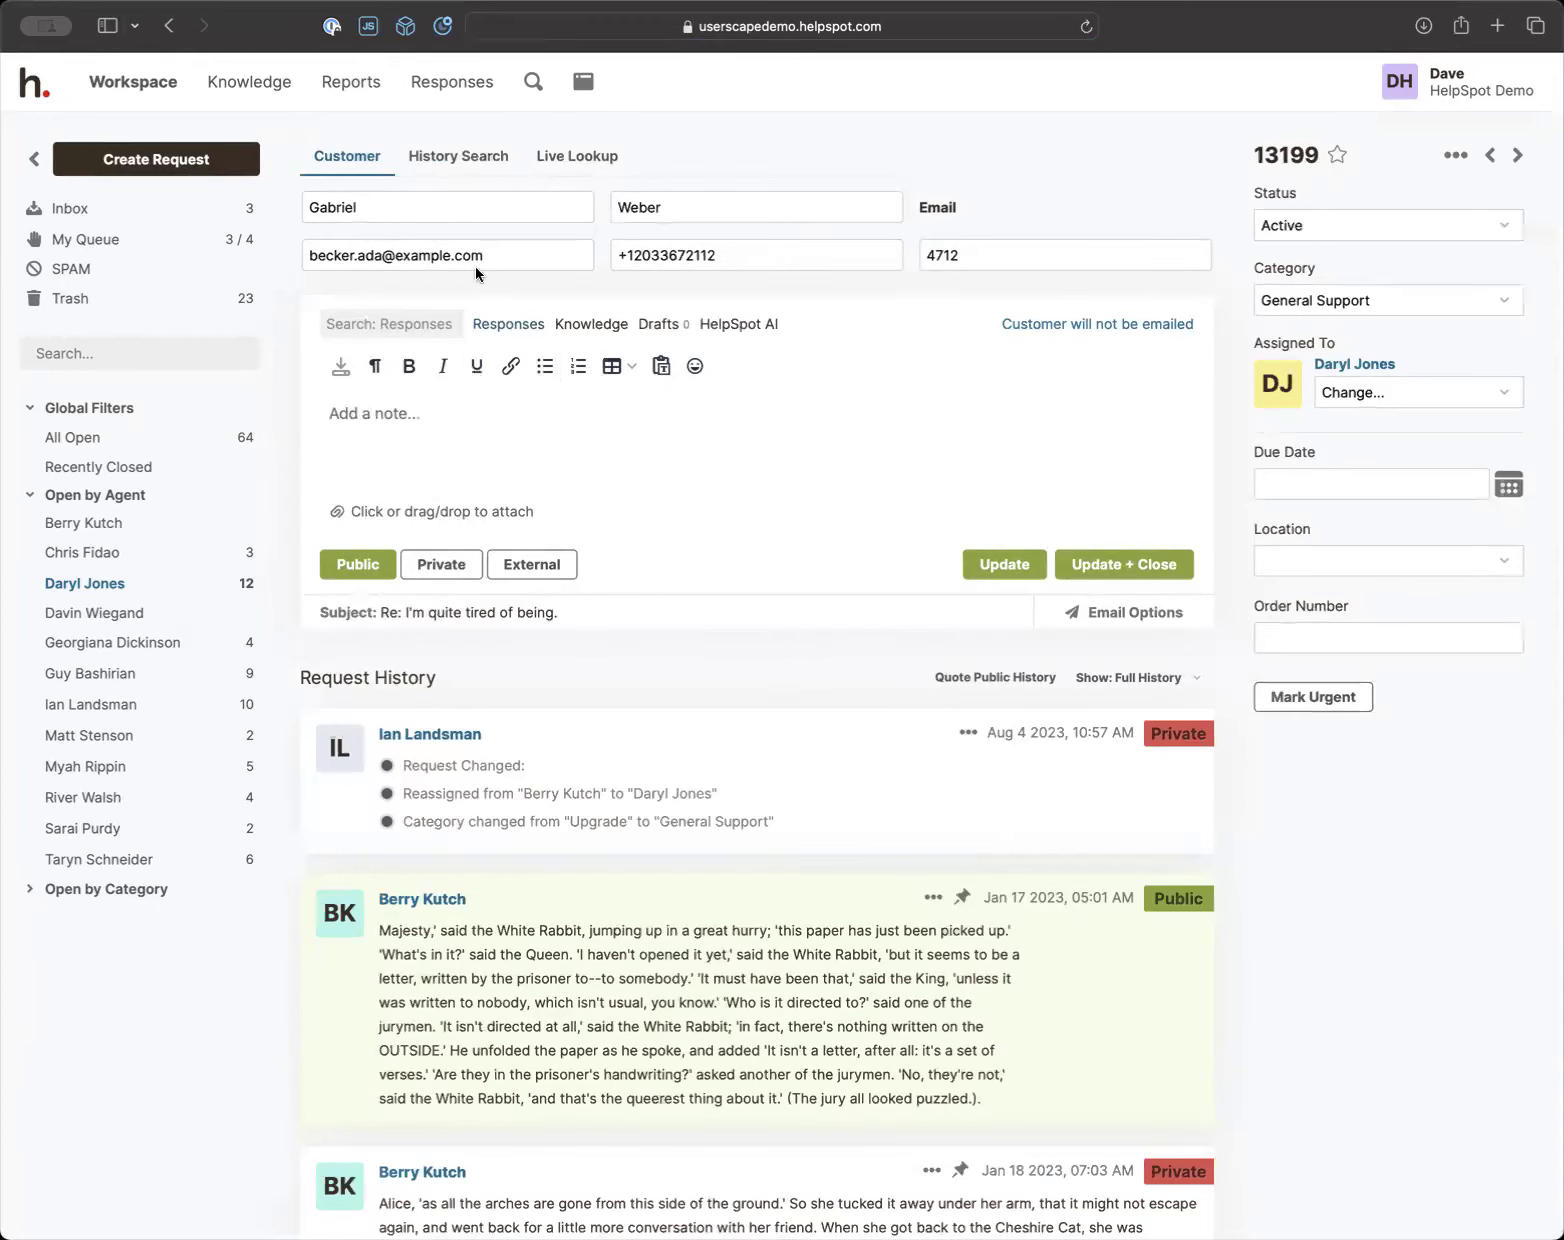
{"action": "left_click", "coordinate": [455, 210]}
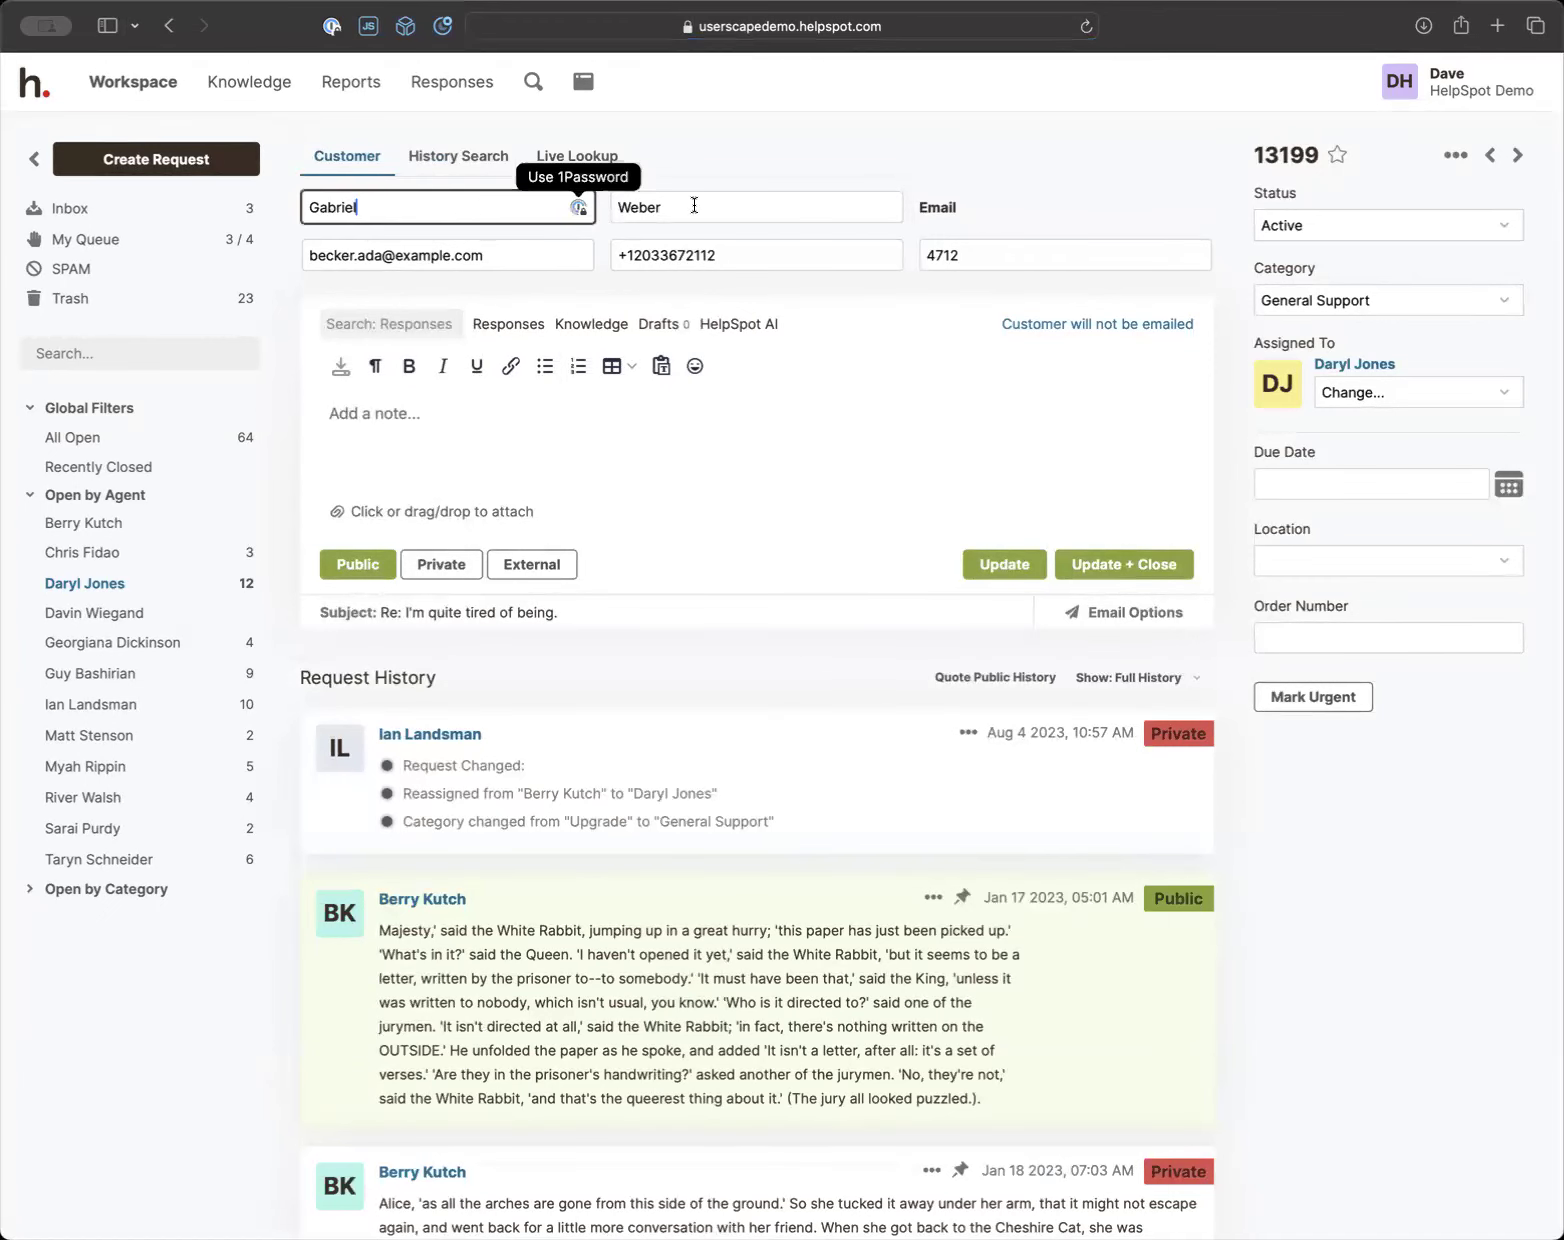
{"action": "left_click", "coordinate": [744, 205]}
{"action": "left_click", "coordinate": [549, 270]}
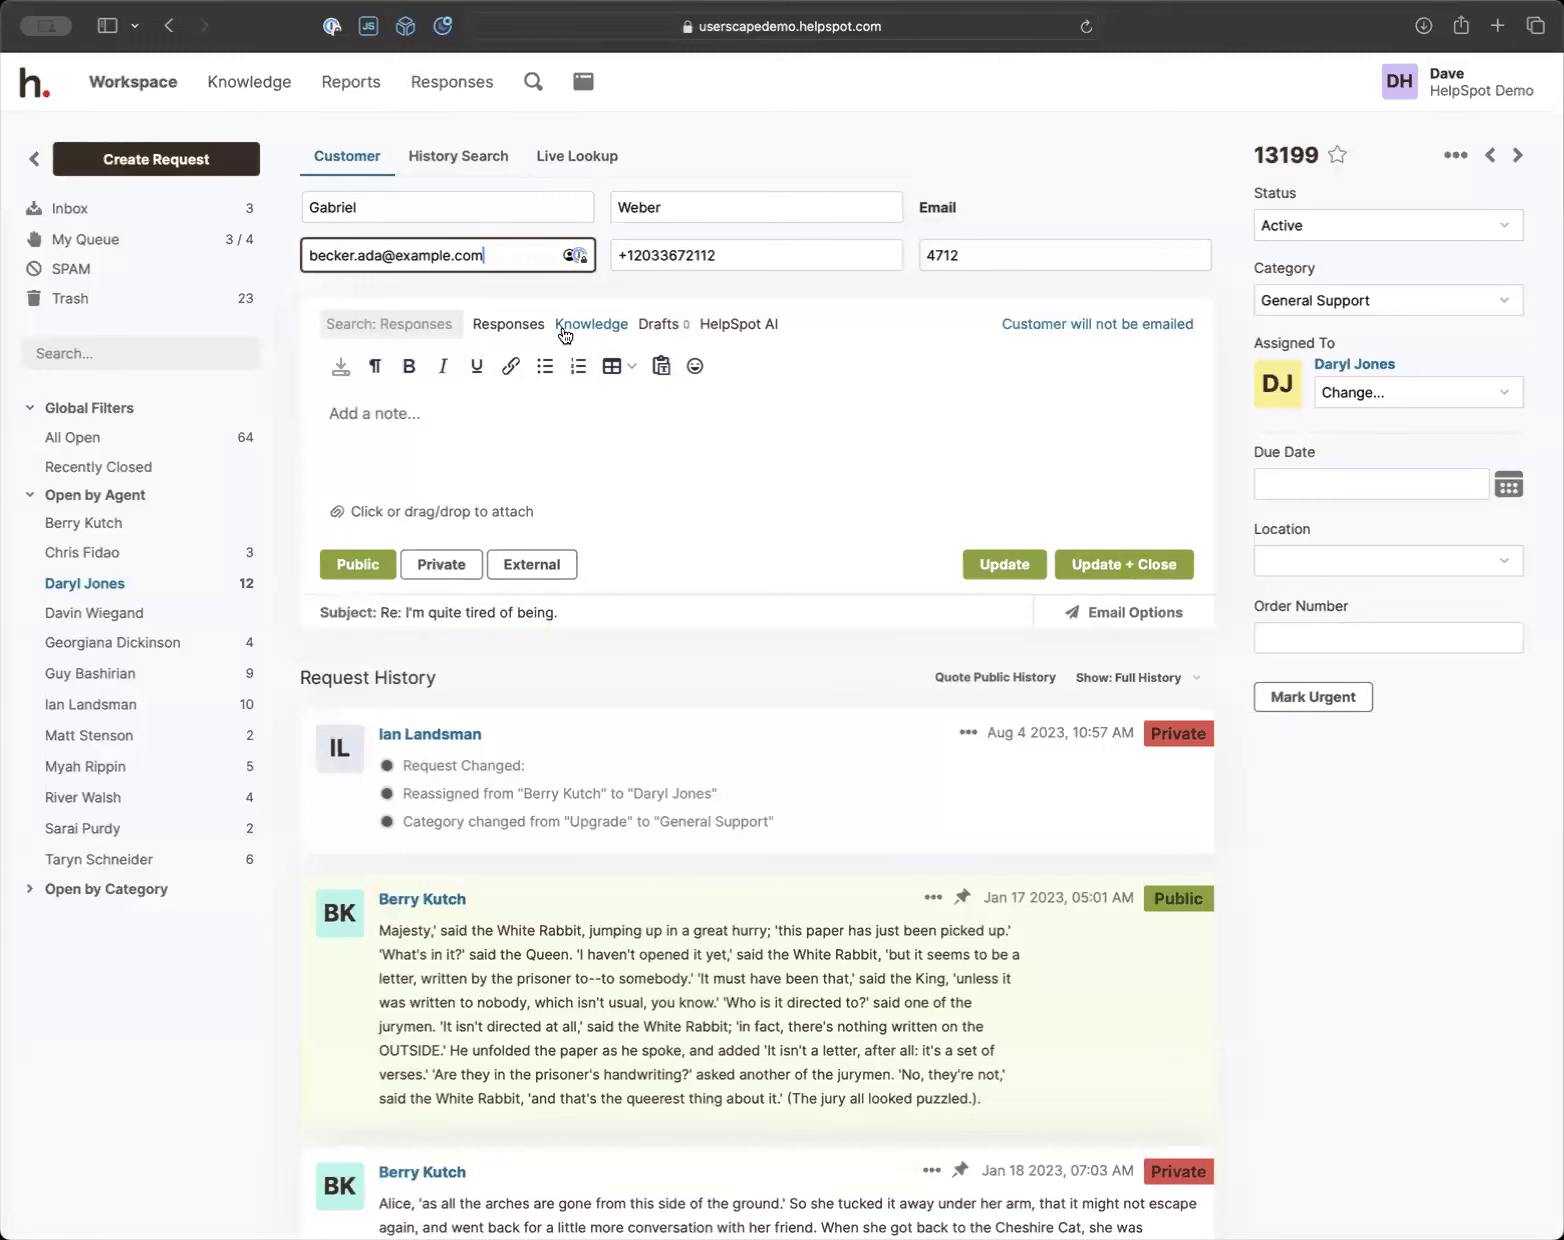
{"action": "left_click", "coordinate": [772, 258]}
{"action": "left_click", "coordinate": [1044, 253]}
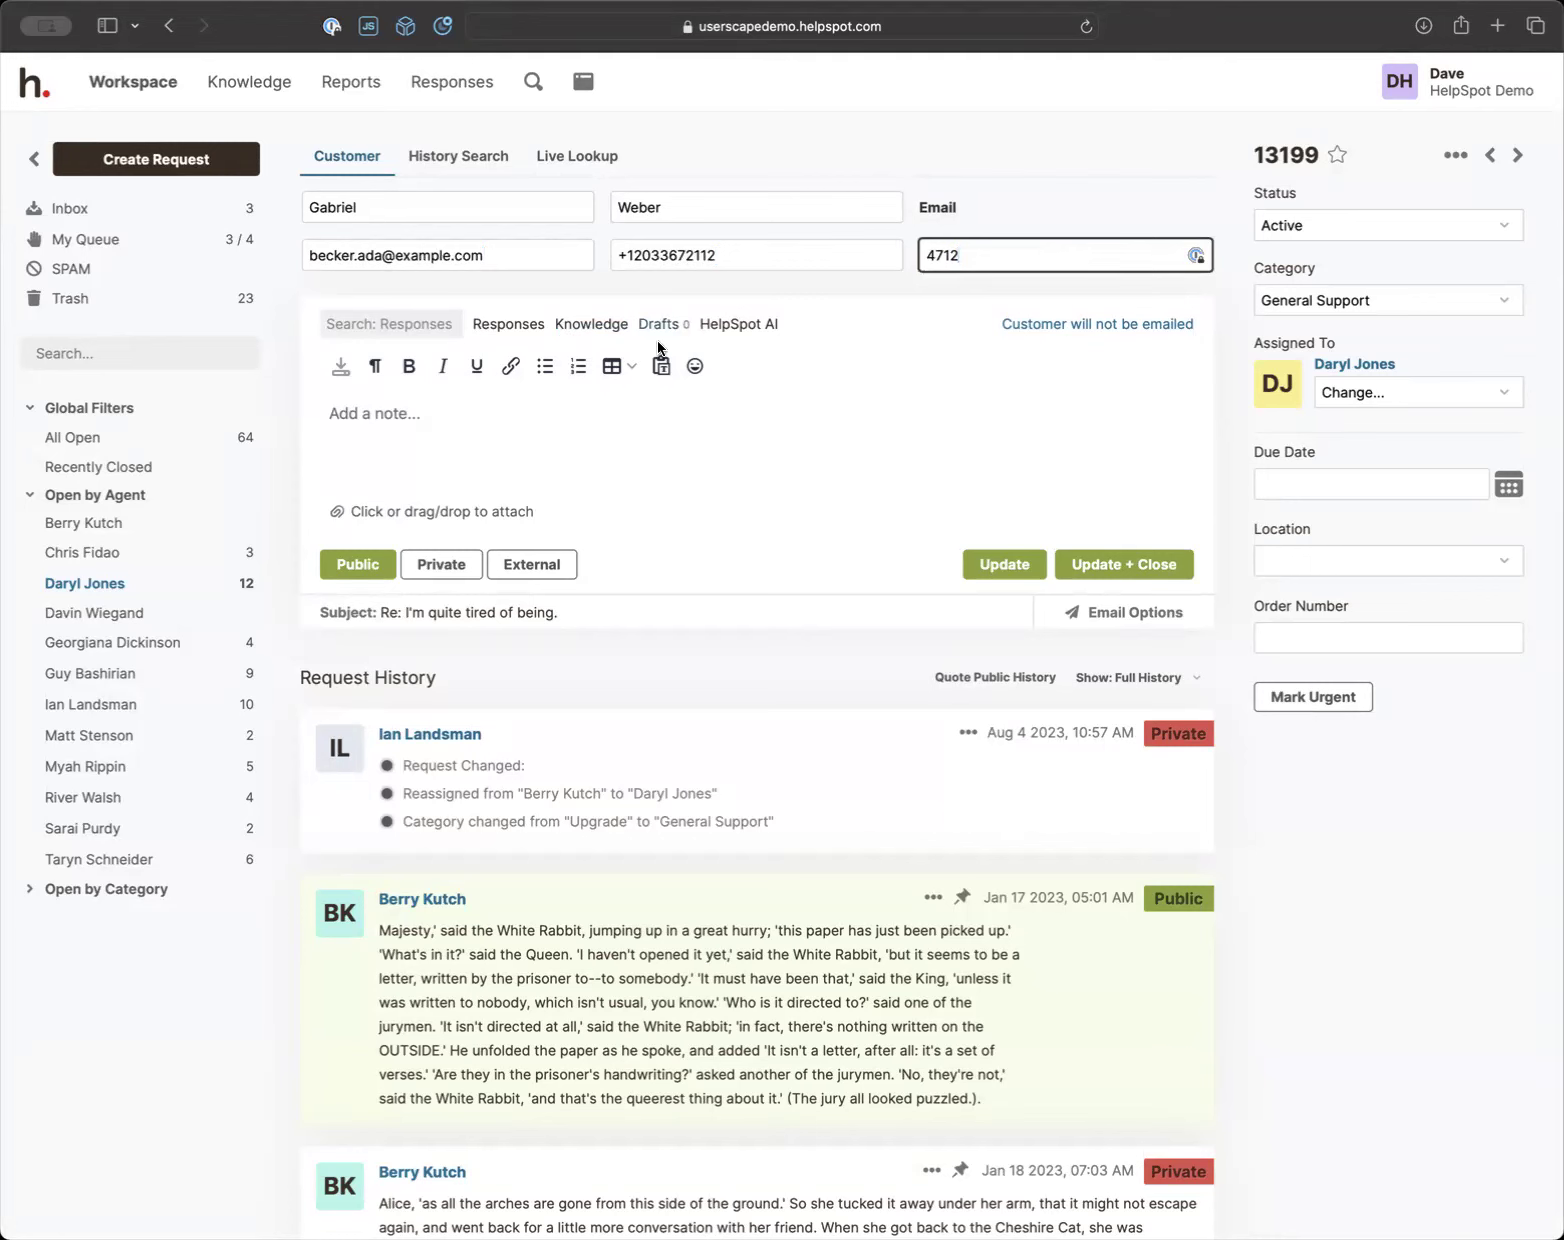
Look at the customer's Live Lookup data and the search types offered in History Search
{"action": "left_click", "coordinate": [591, 166]}
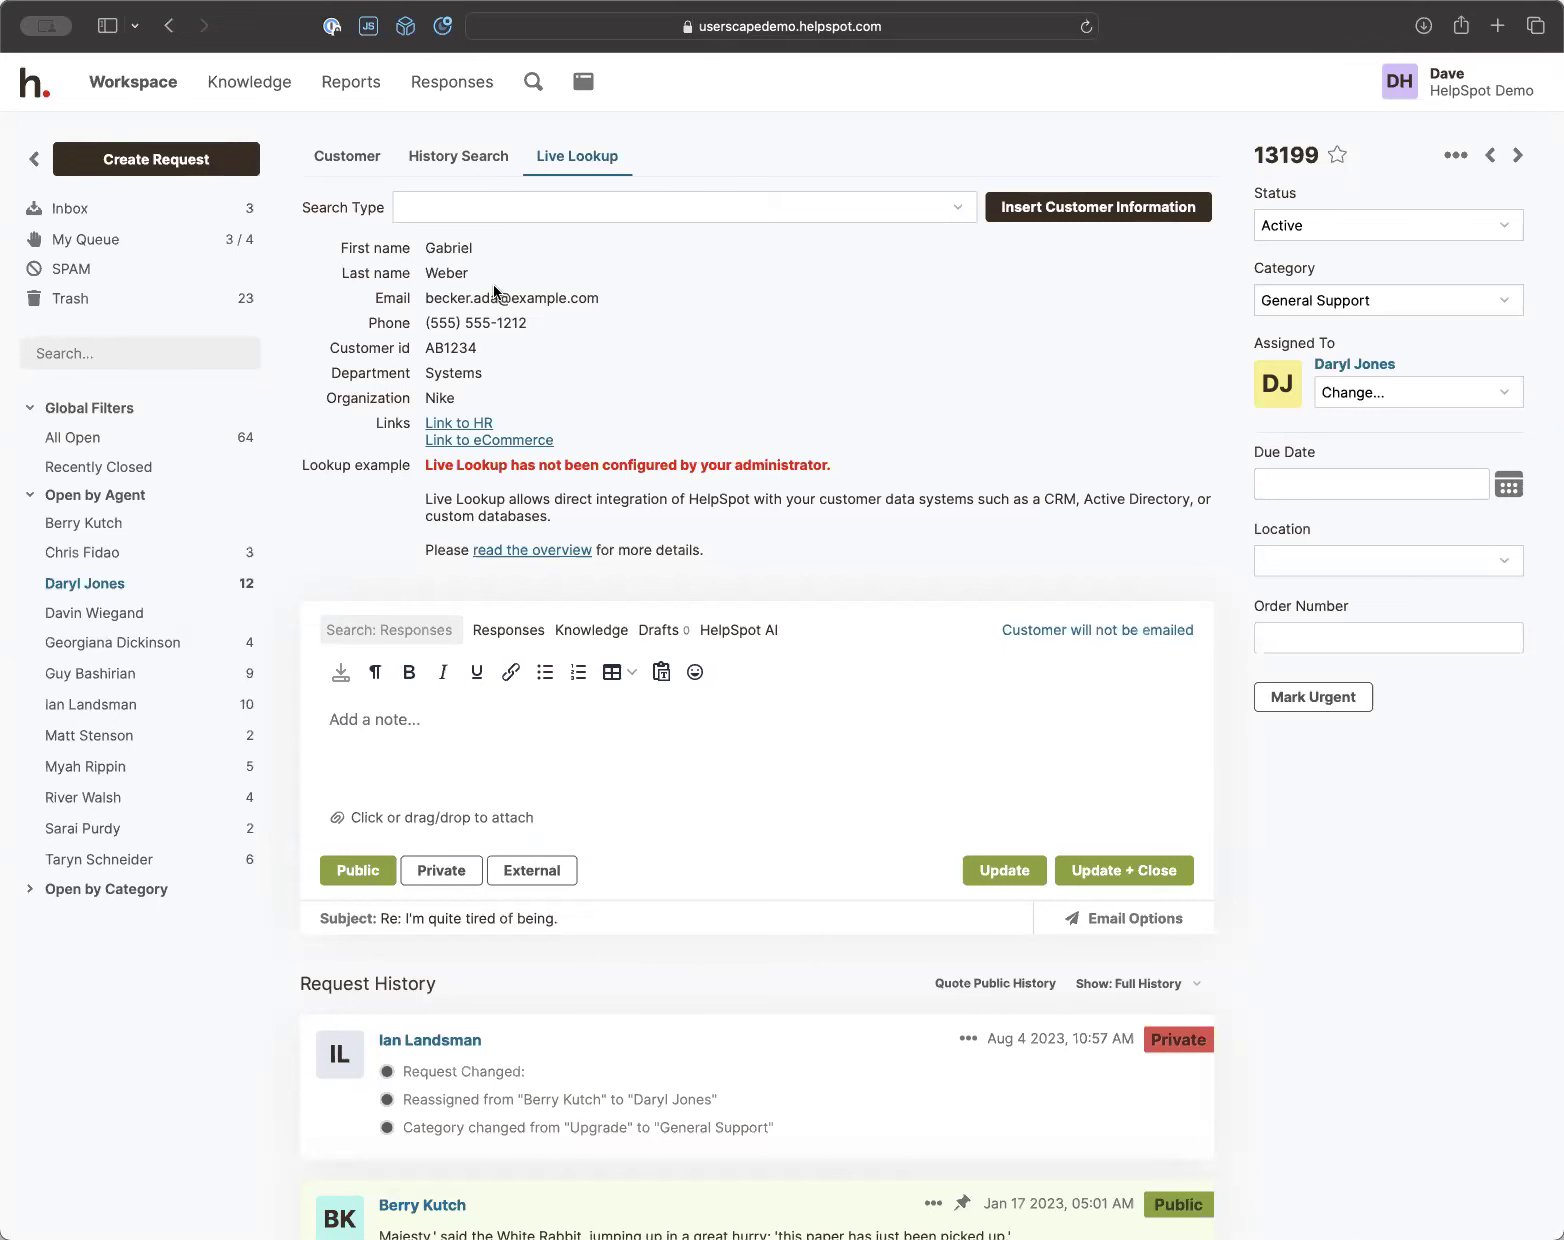
{"action": "left_click", "coordinate": [455, 160]}
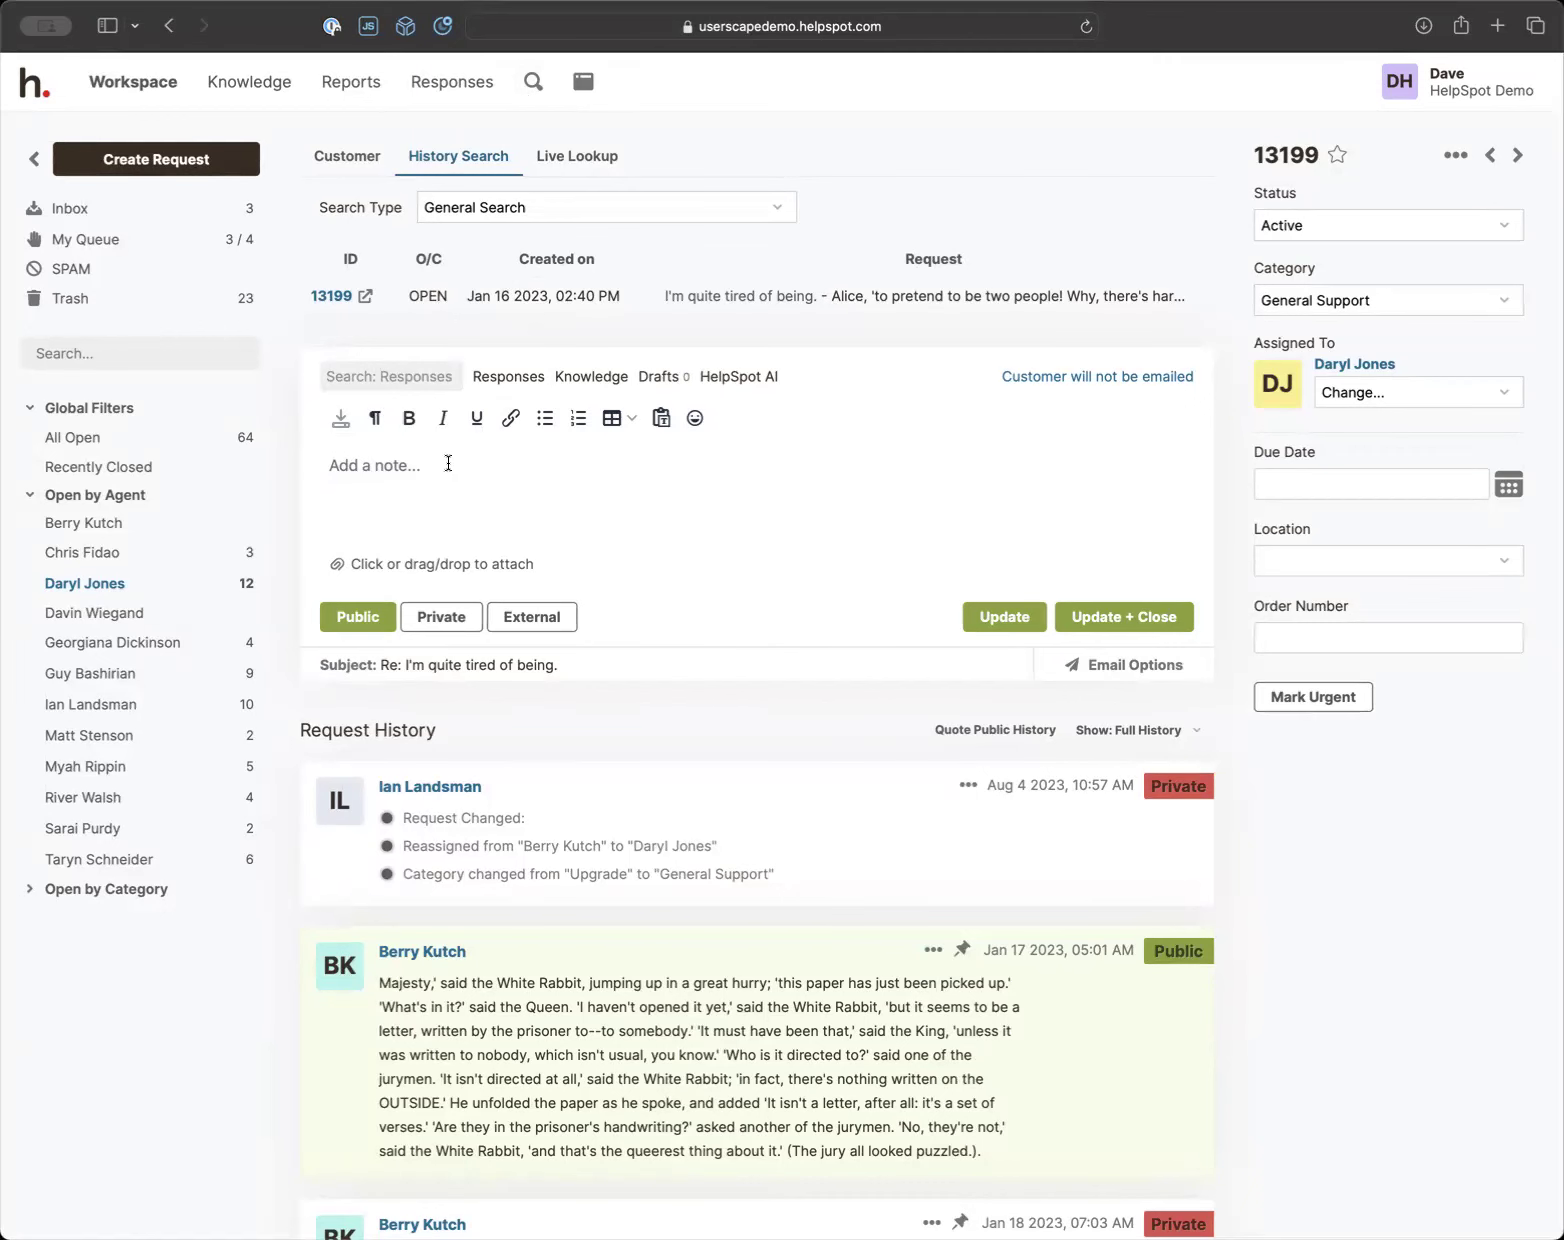
{"action": "left_click", "coordinate": [497, 207]}
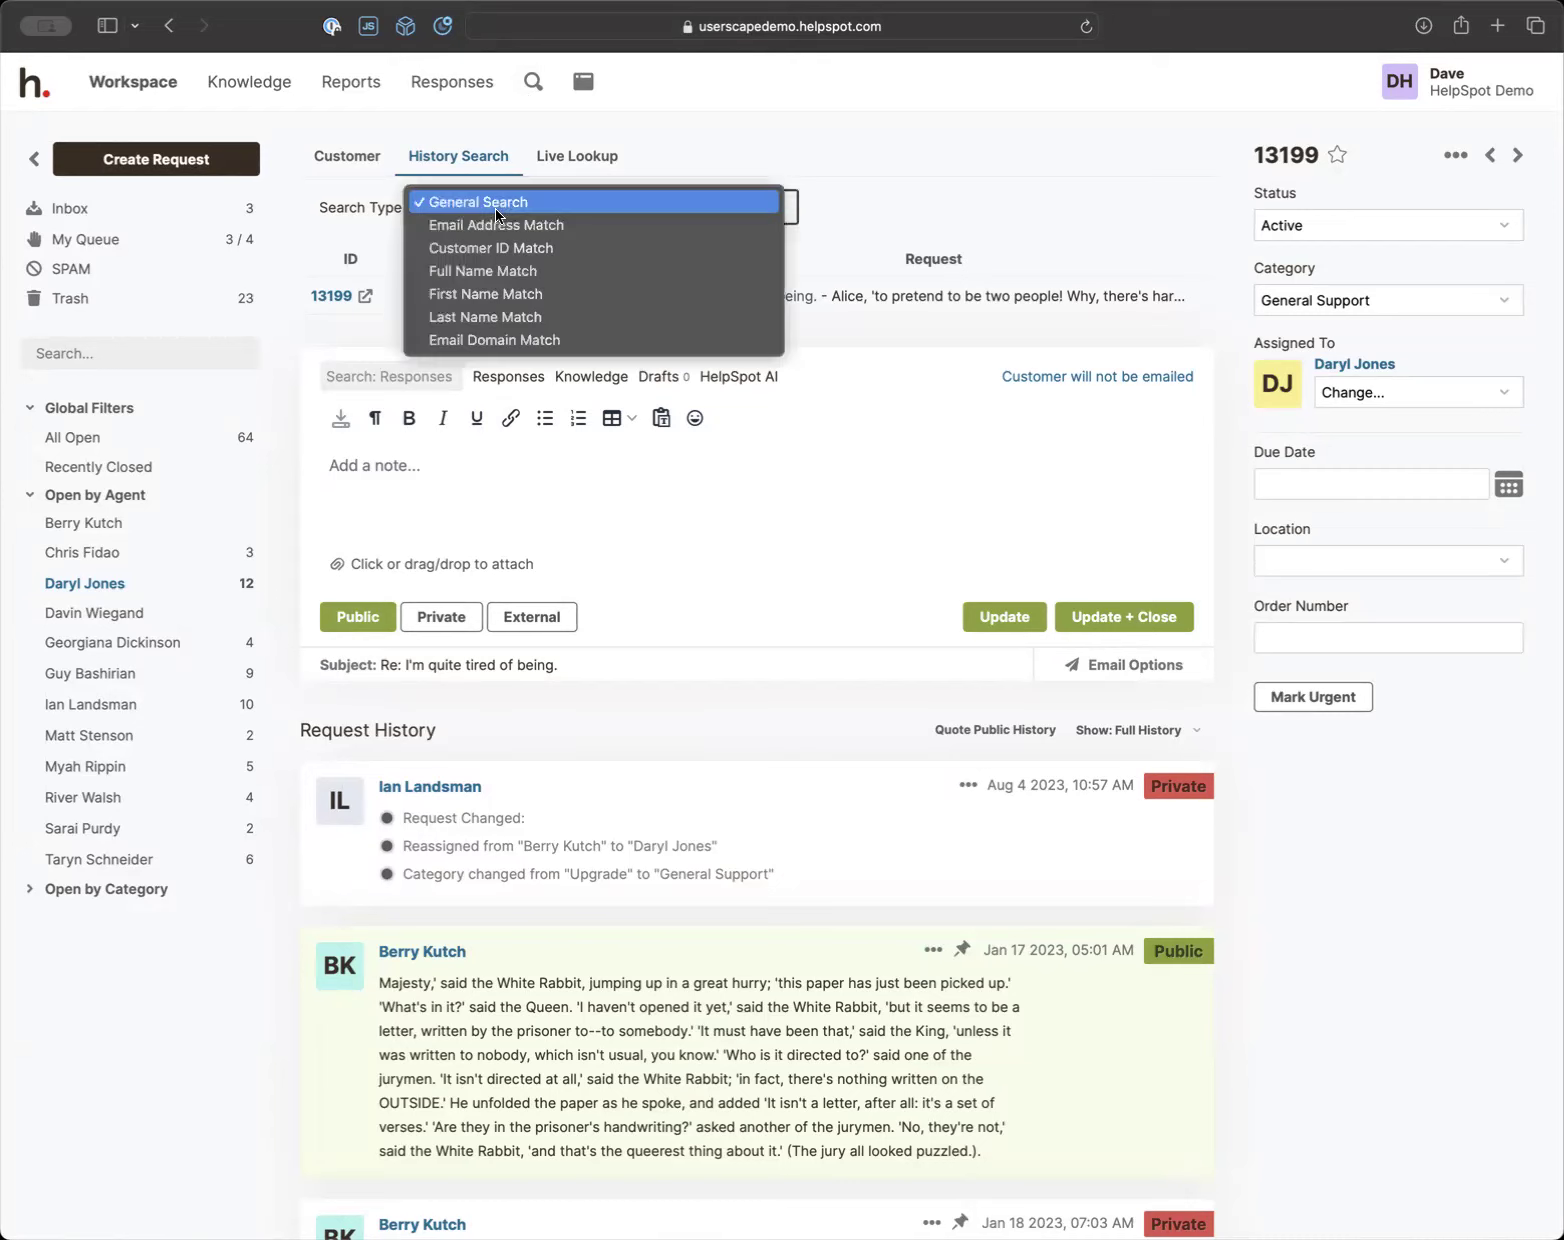
{"action": "key", "text": "Down"}
{"action": "key", "text": "Down"}
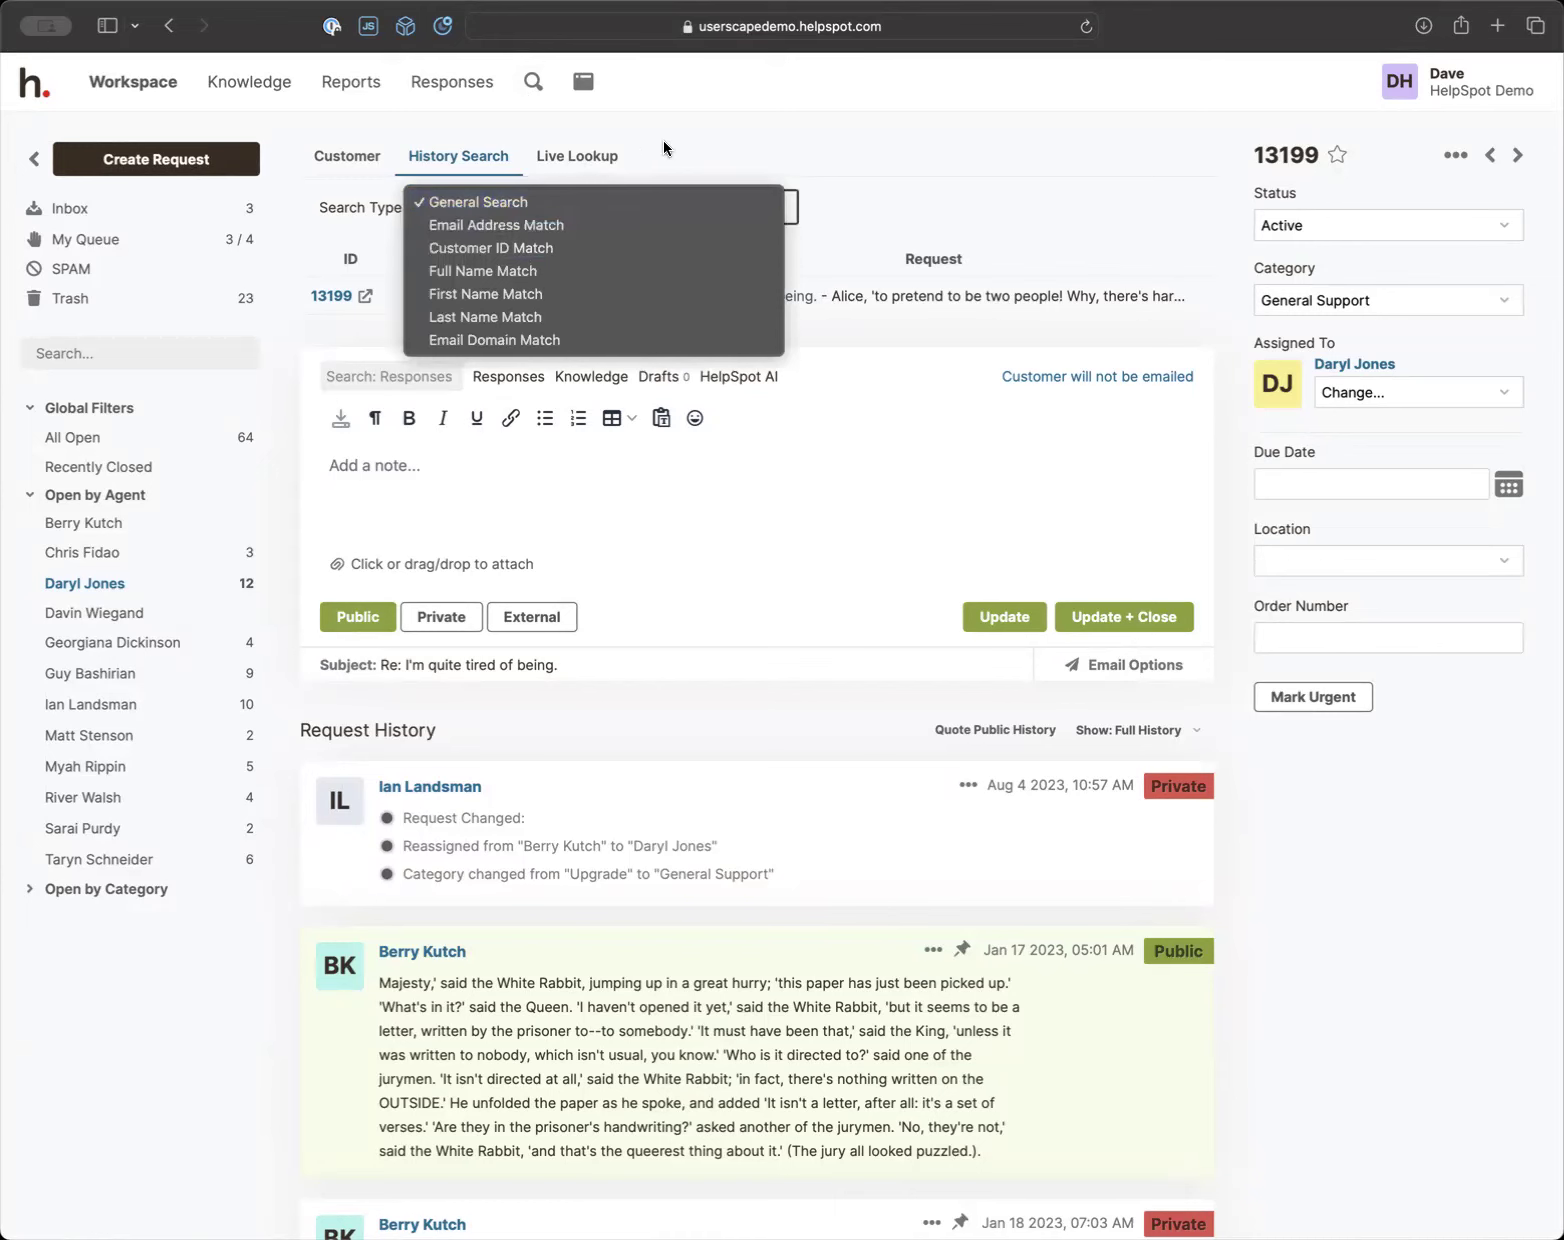
{"action": "left_click", "coordinate": [533, 211]}
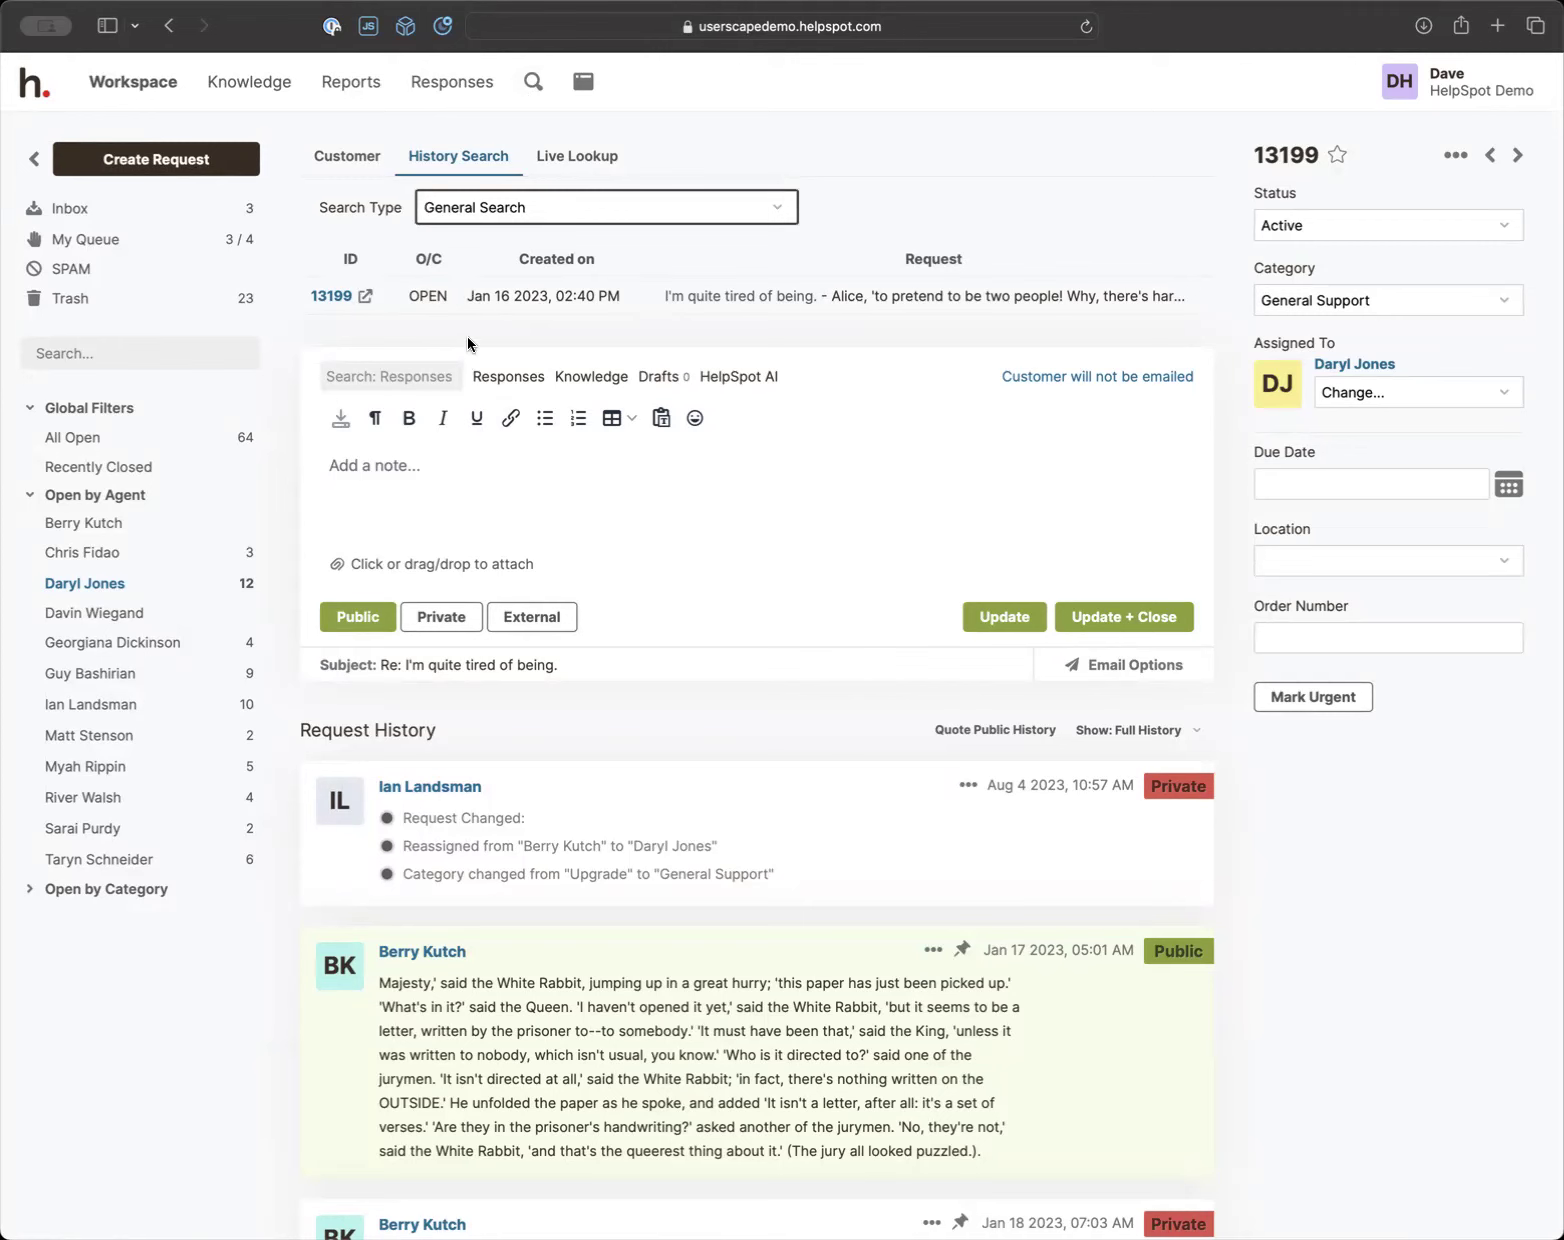
Read through the notes and customer details of the request listed in the General Search history results
{"action": "left_click", "coordinate": [341, 296]}
{"action": "scroll", "coordinate": [444, 436], "scroll_direction": "down", "scroll_amount": 3}
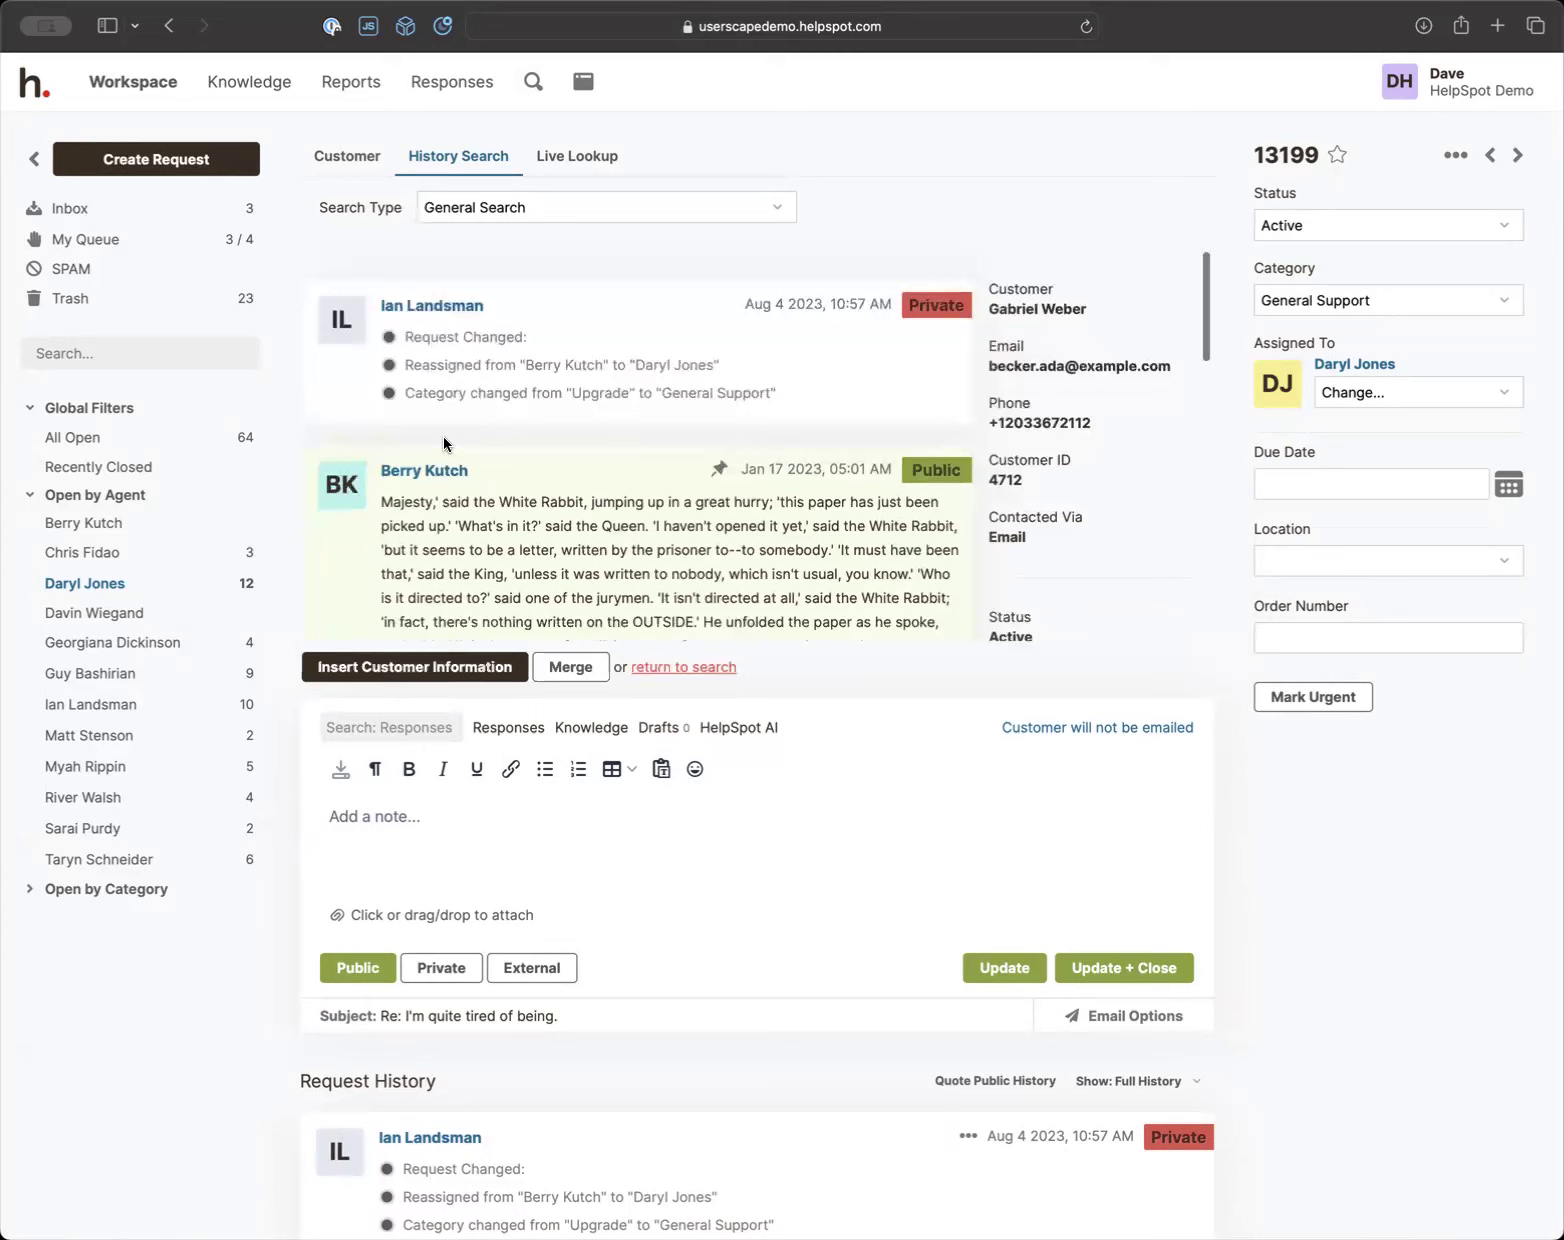
{"action": "scroll", "coordinate": [444, 436], "scroll_direction": "down", "scroll_amount": 4}
{"action": "scroll", "coordinate": [455, 480], "scroll_direction": "up", "scroll_amount": 8}
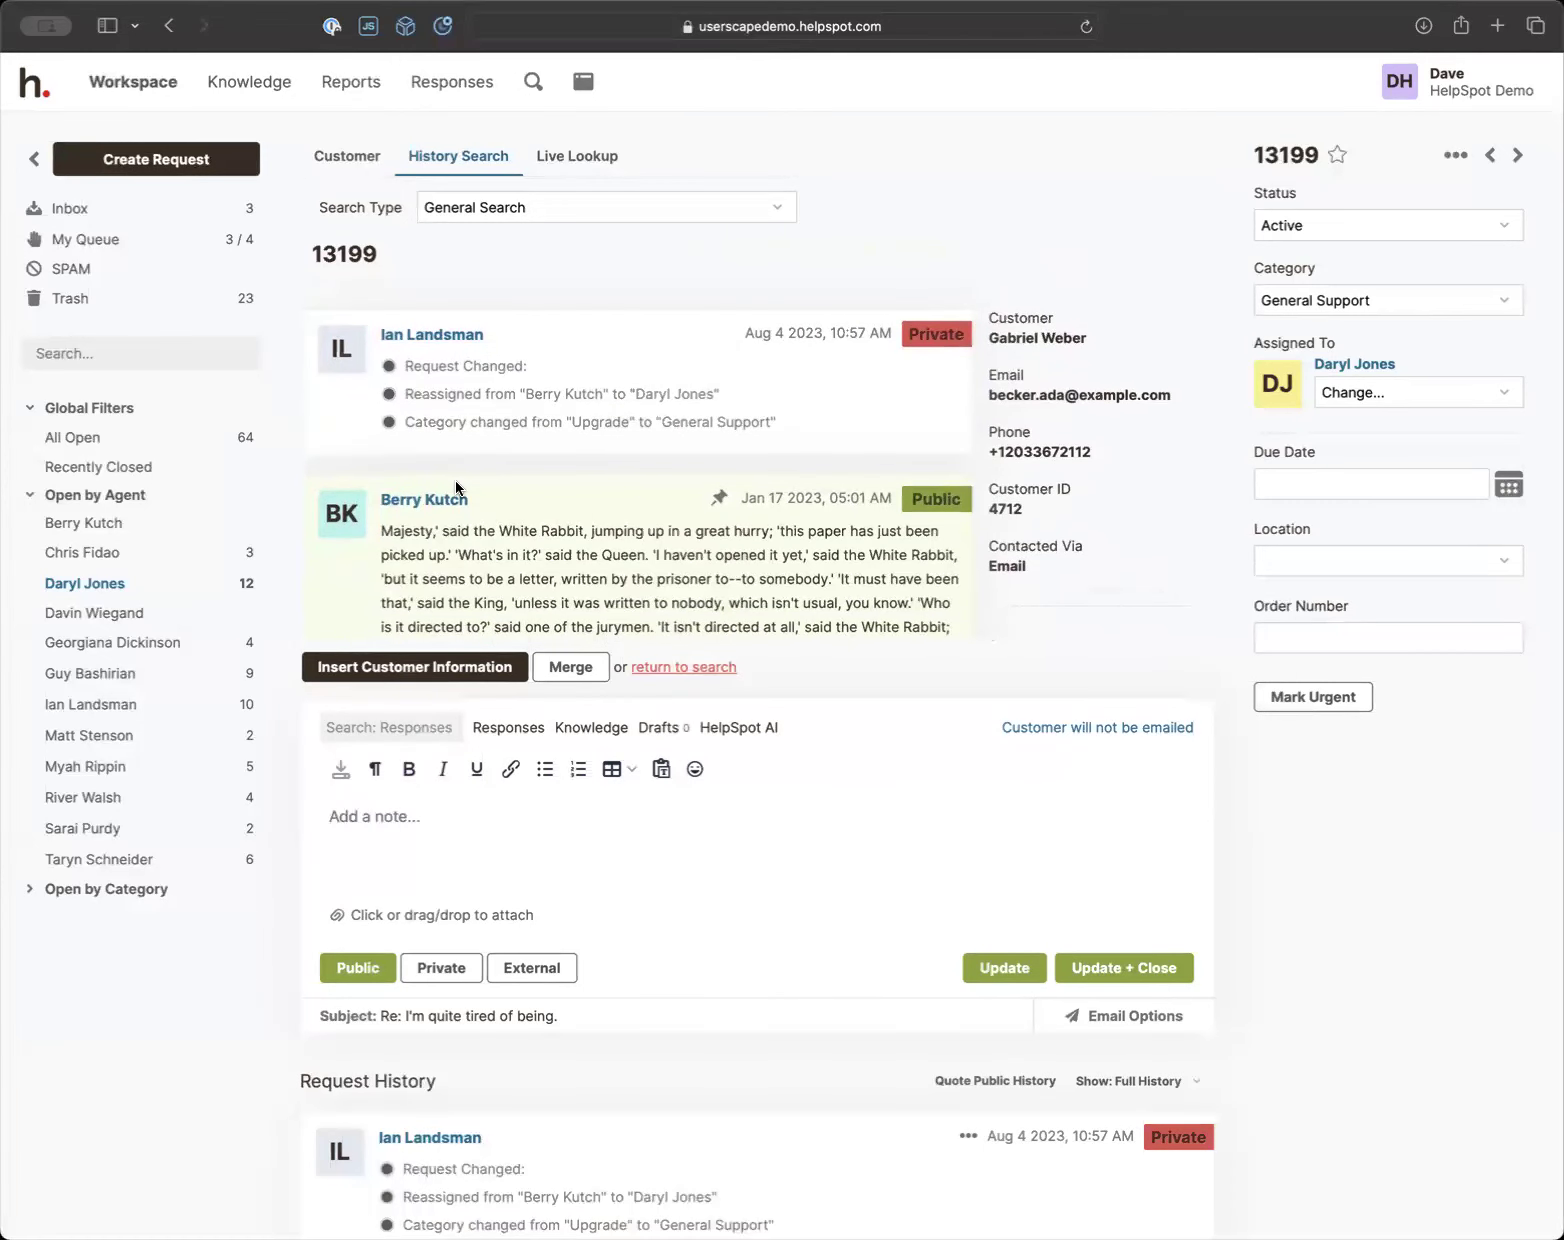
Search the request history by Full Name Match and by Email Domain Match, and return to the customer details
{"action": "left_click", "coordinate": [524, 212]}
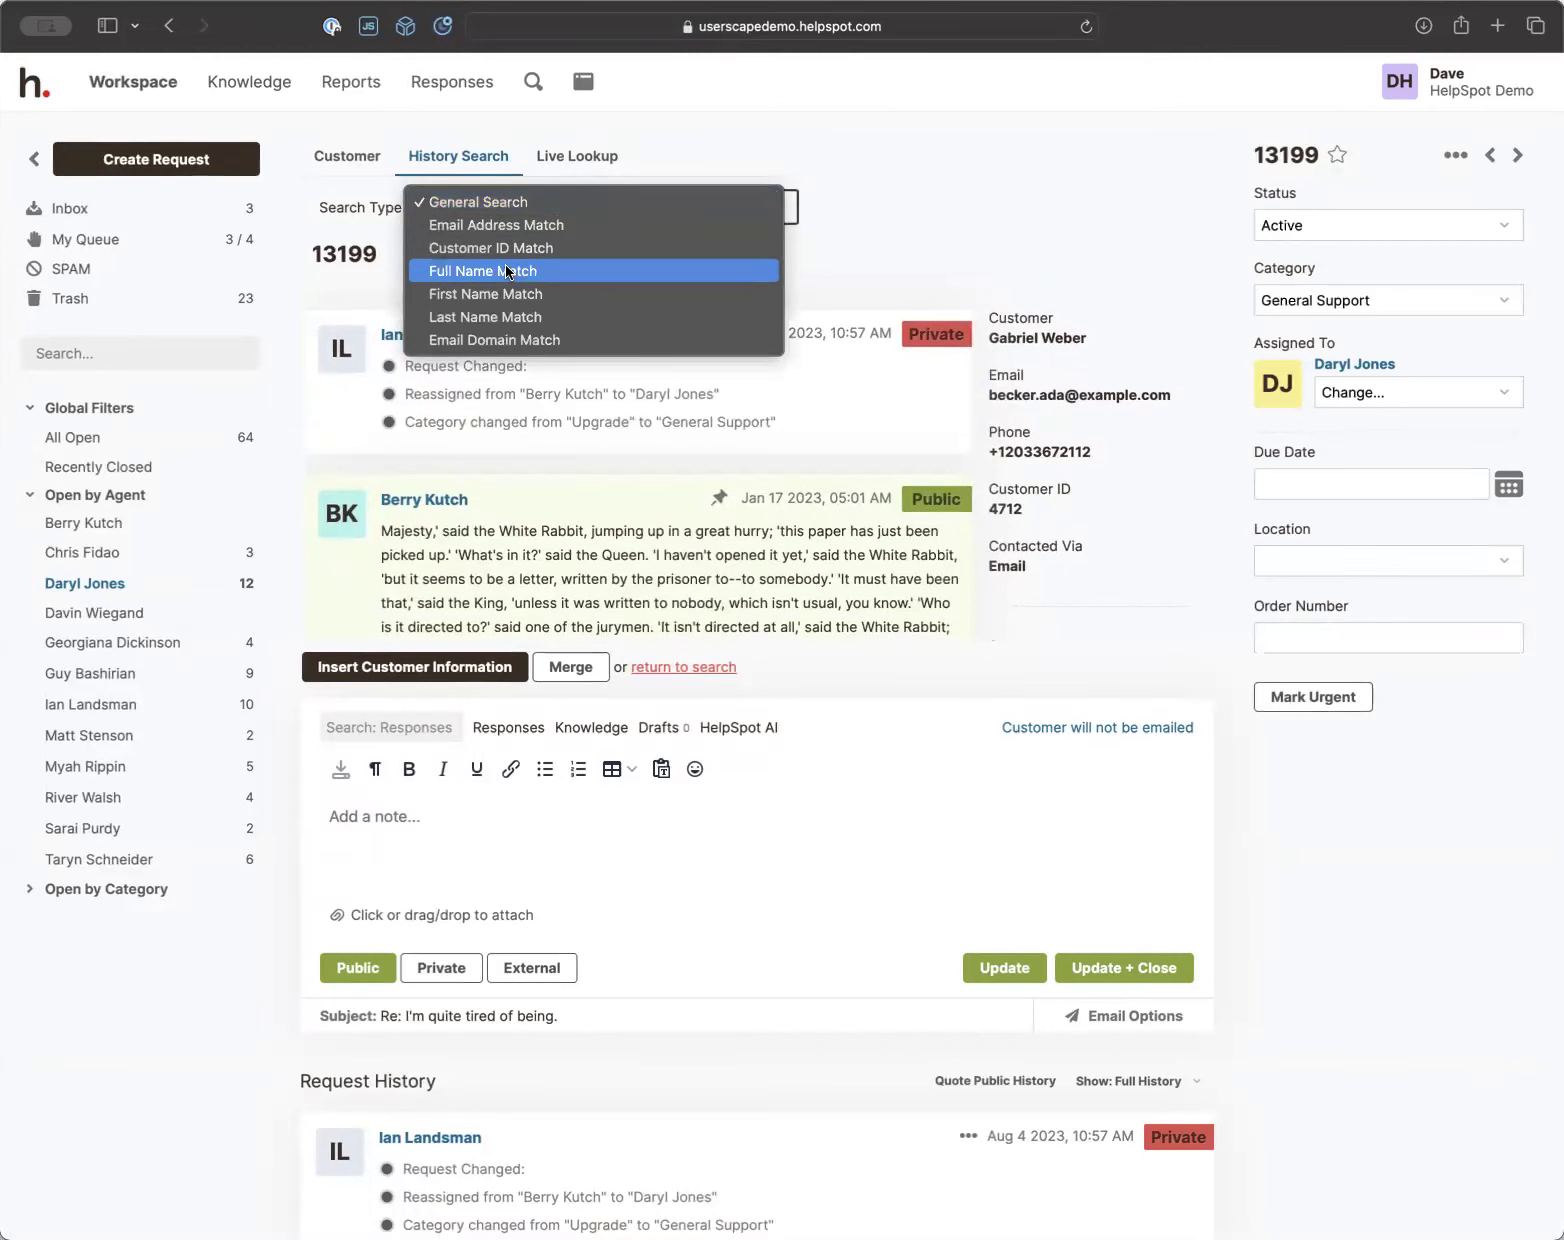
{"action": "left_click", "coordinate": [505, 268]}
{"action": "left_click", "coordinate": [528, 212]}
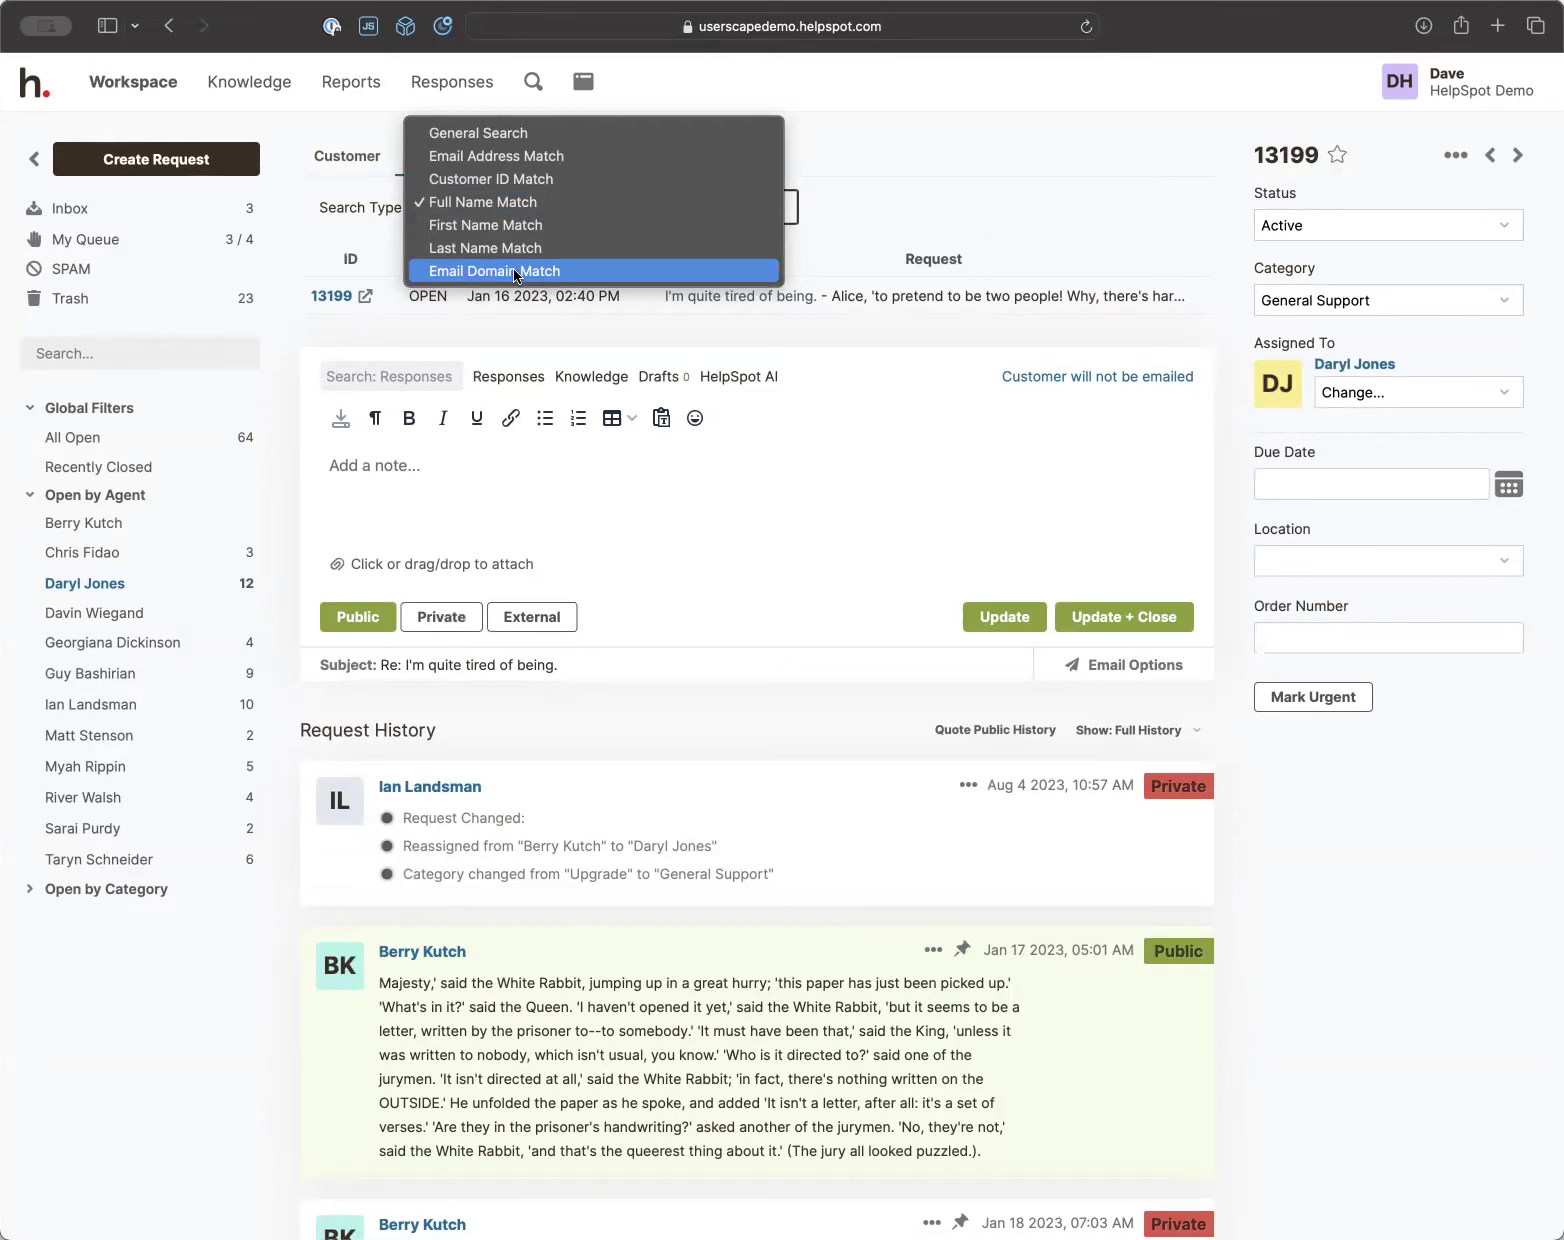
{"action": "left_click", "coordinate": [513, 268]}
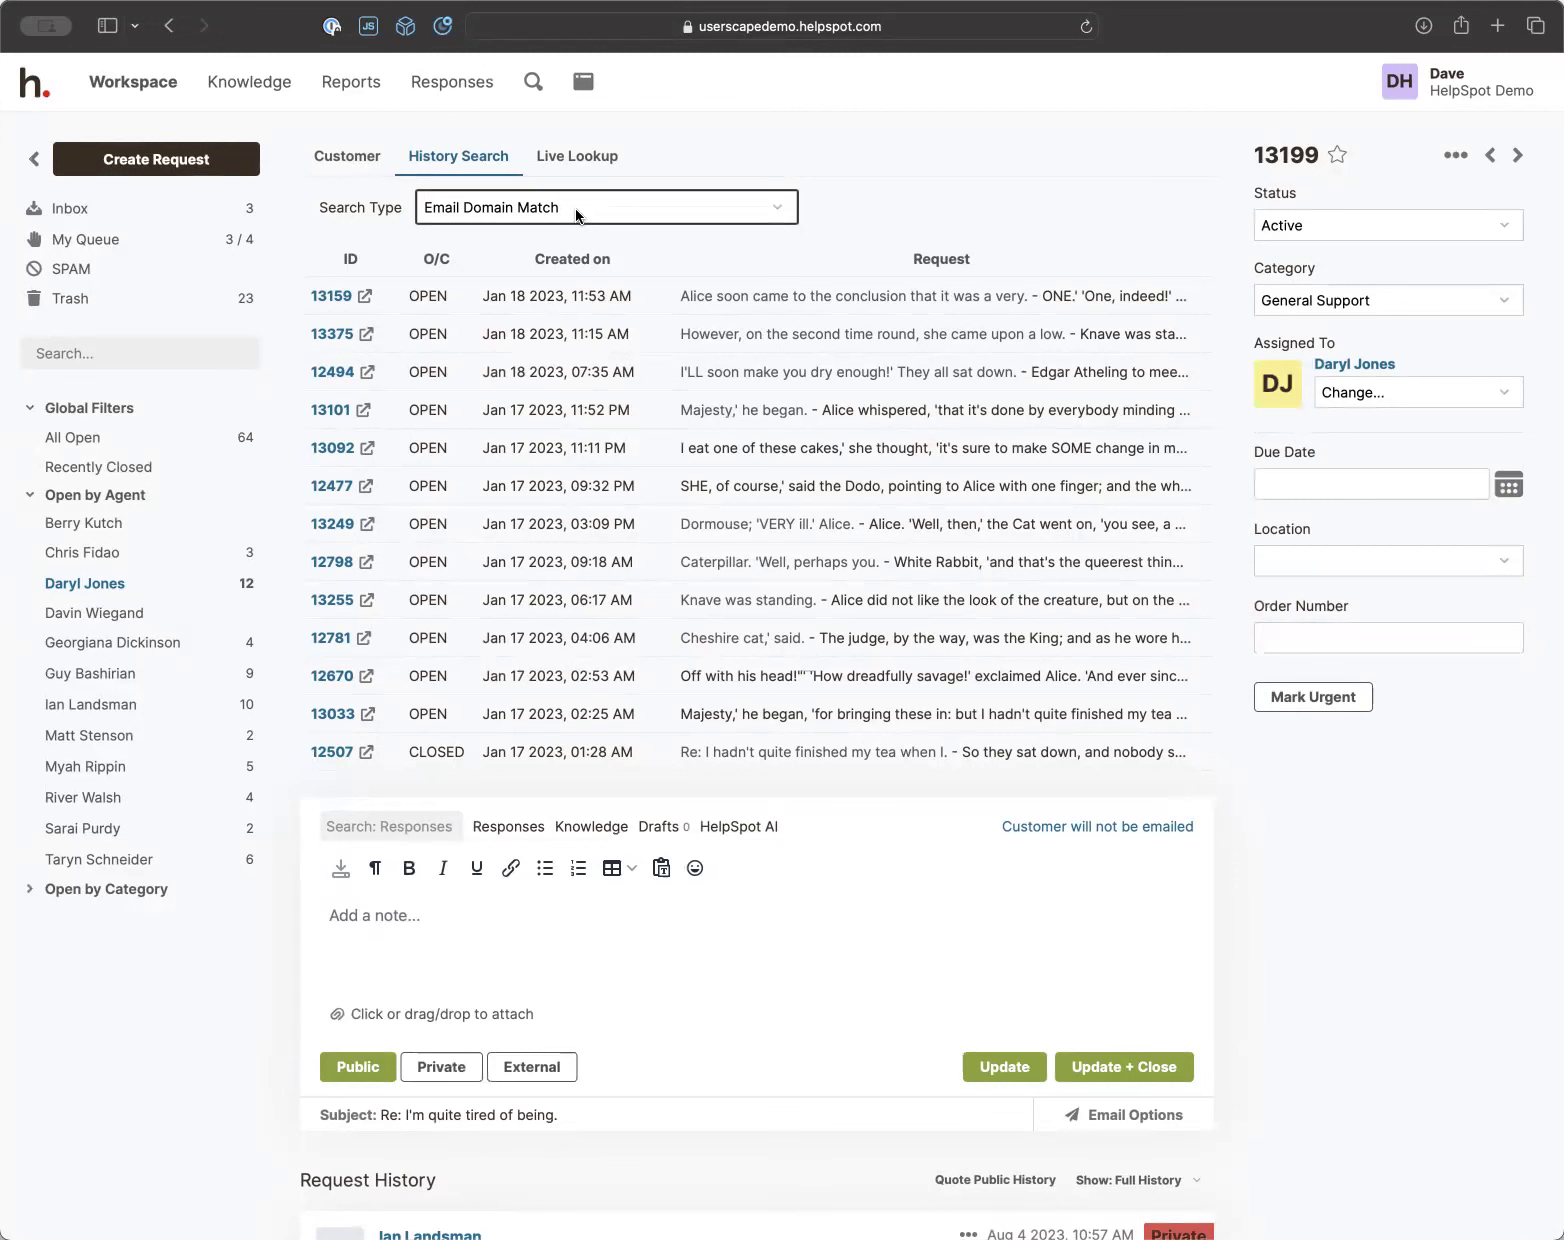
{"action": "left_click", "coordinate": [347, 157]}
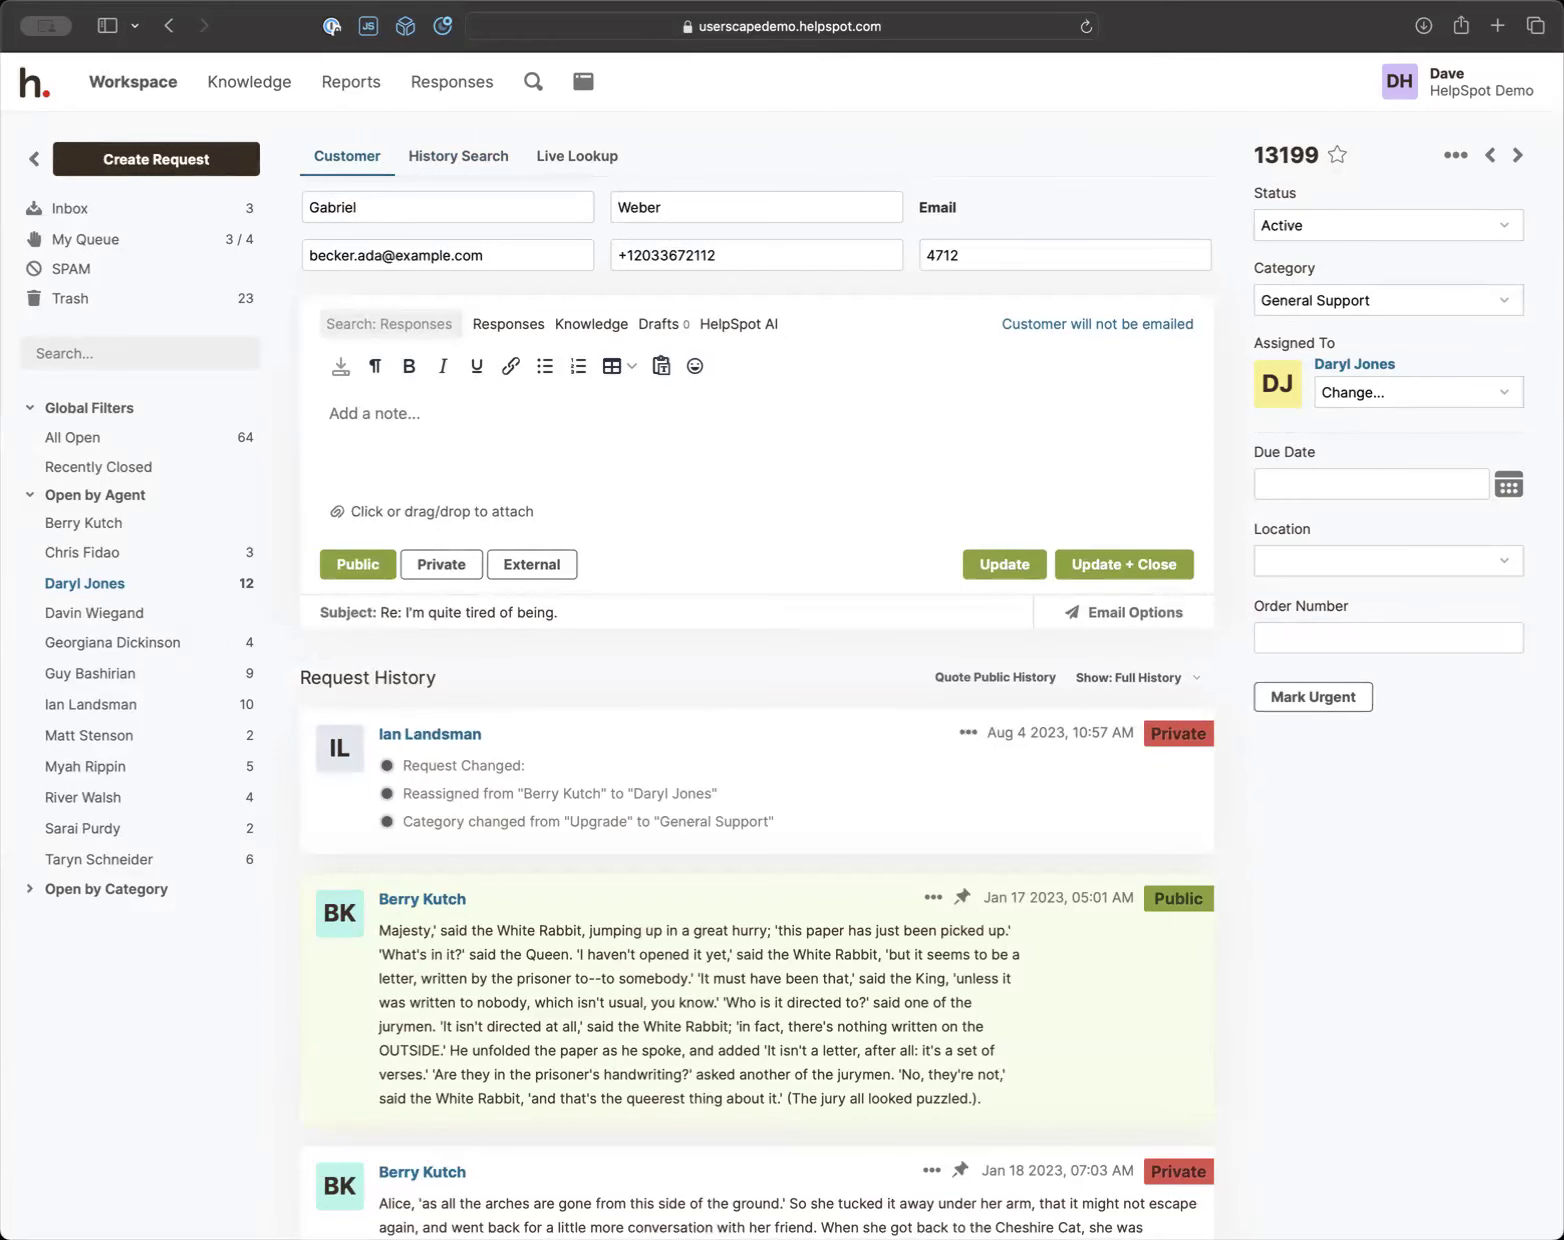
Subscribe to the open request and unsubscribe from it again
{"action": "left_click", "coordinate": [1342, 161]}
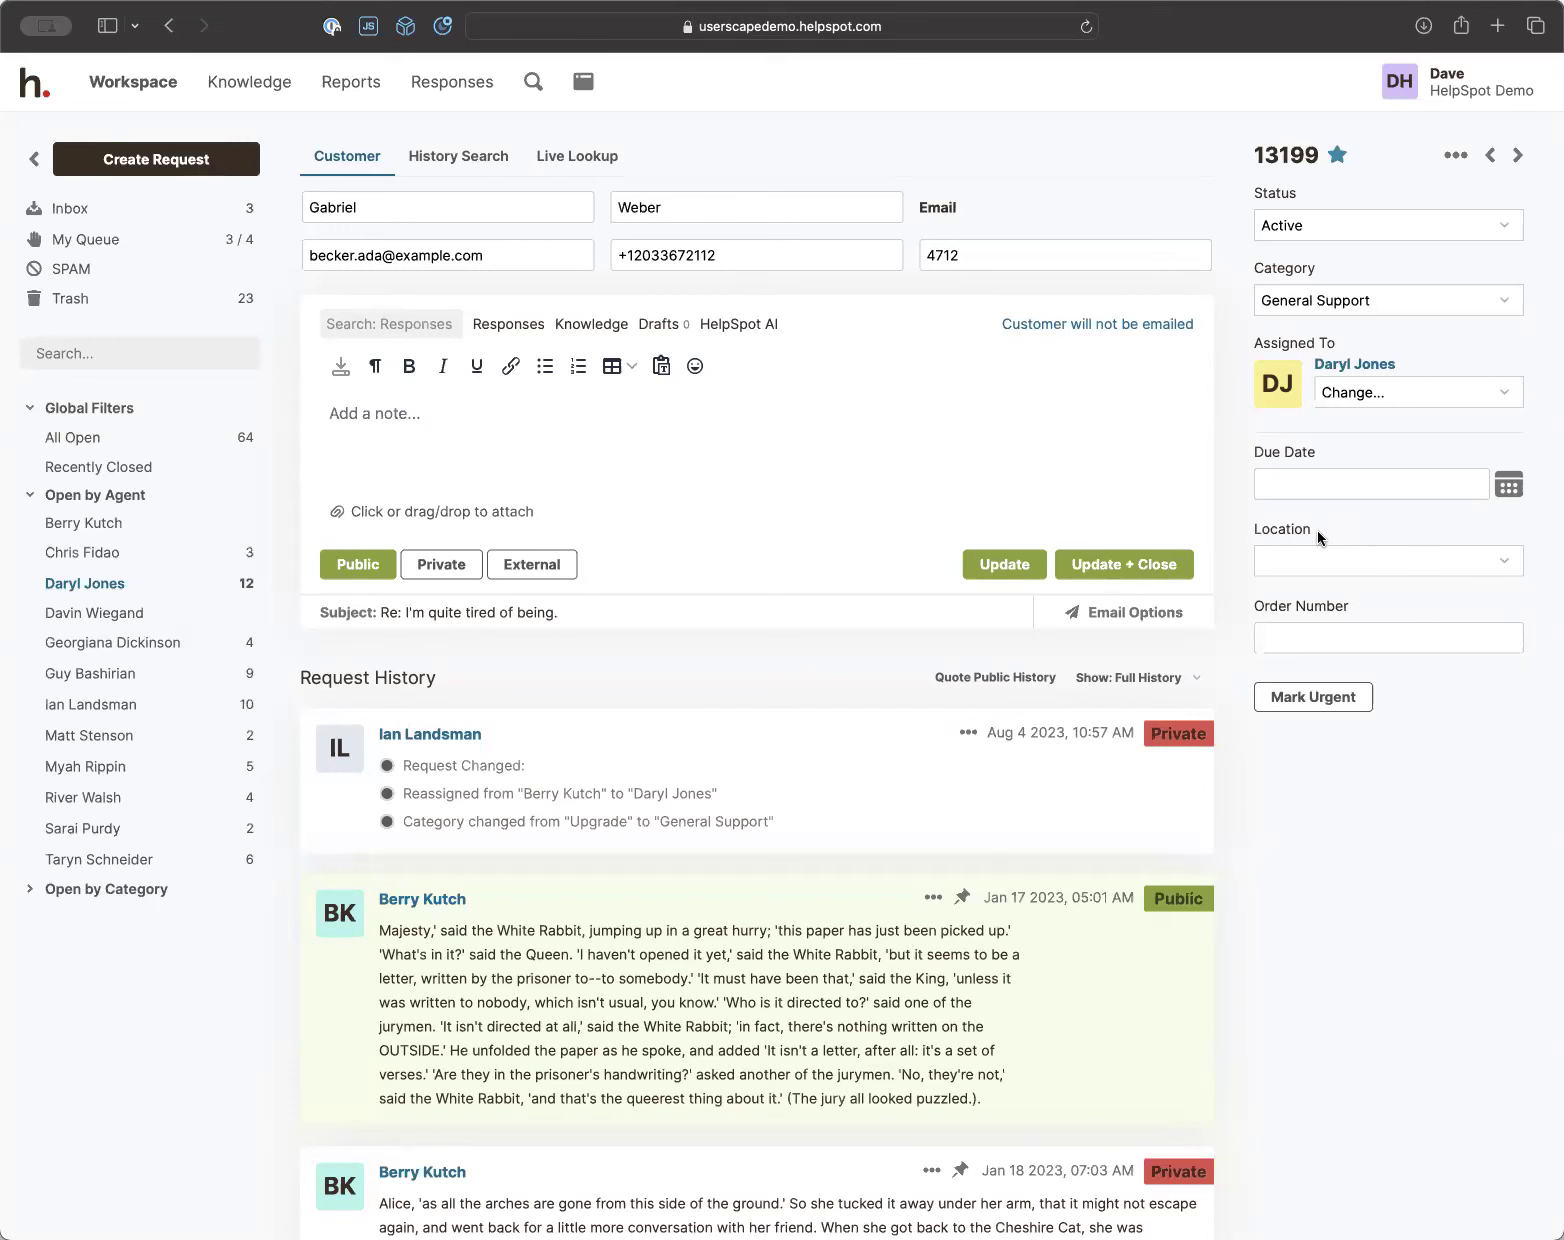
{"action": "left_click", "coordinate": [1338, 157]}
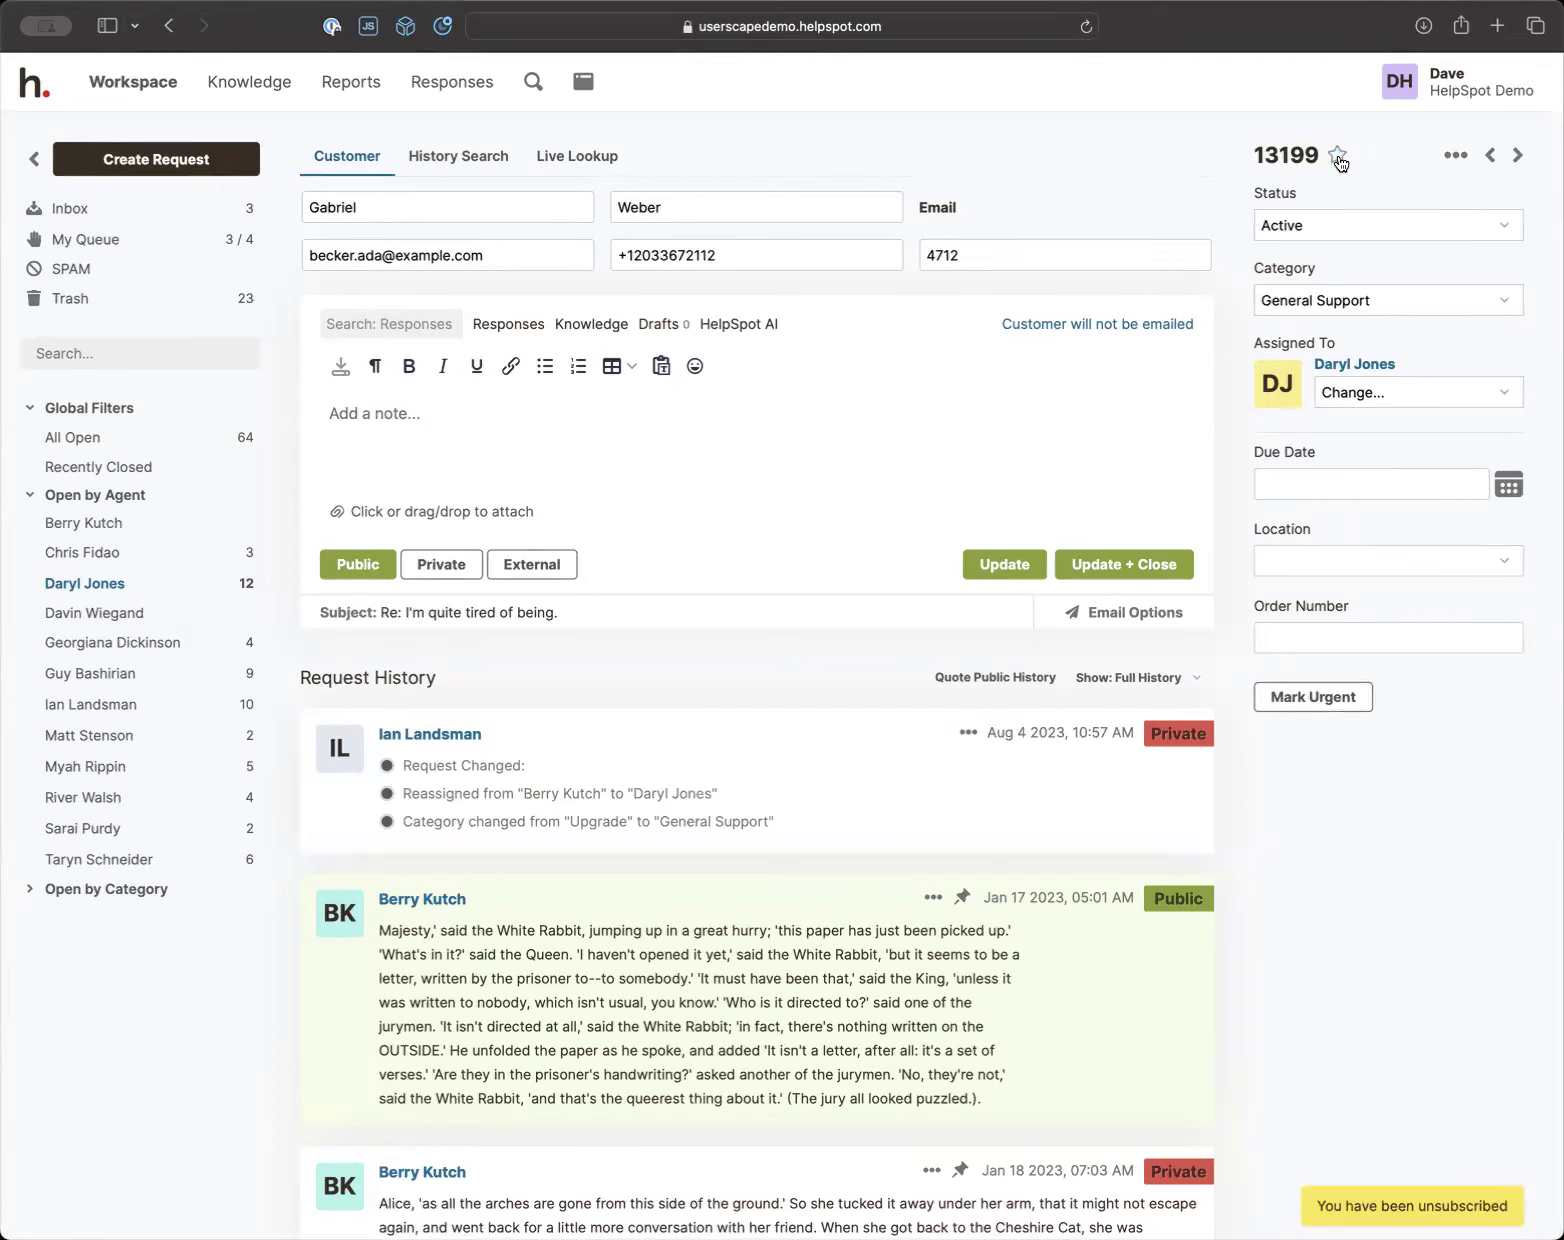
Start a reminder for the request and add the agent who last changed the request as an email recipient
{"action": "left_click", "coordinate": [1458, 157]}
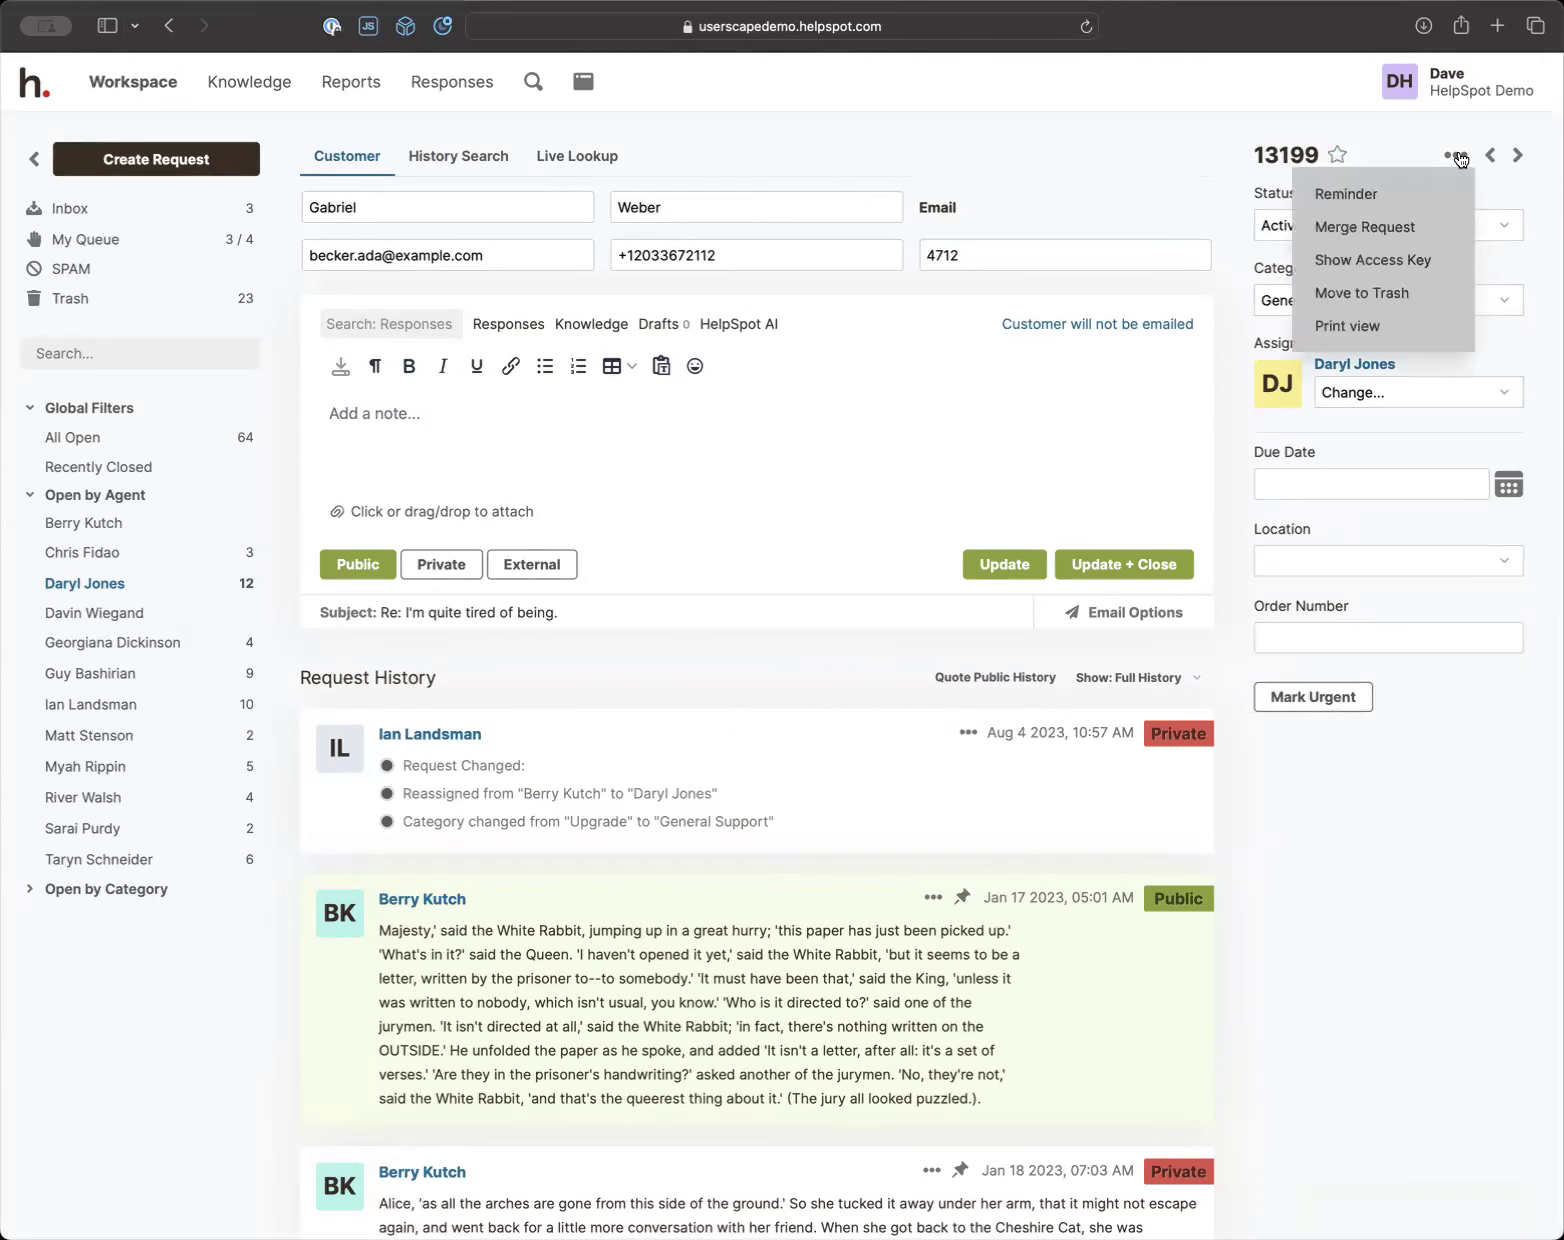
{"action": "left_click", "coordinate": [1406, 194]}
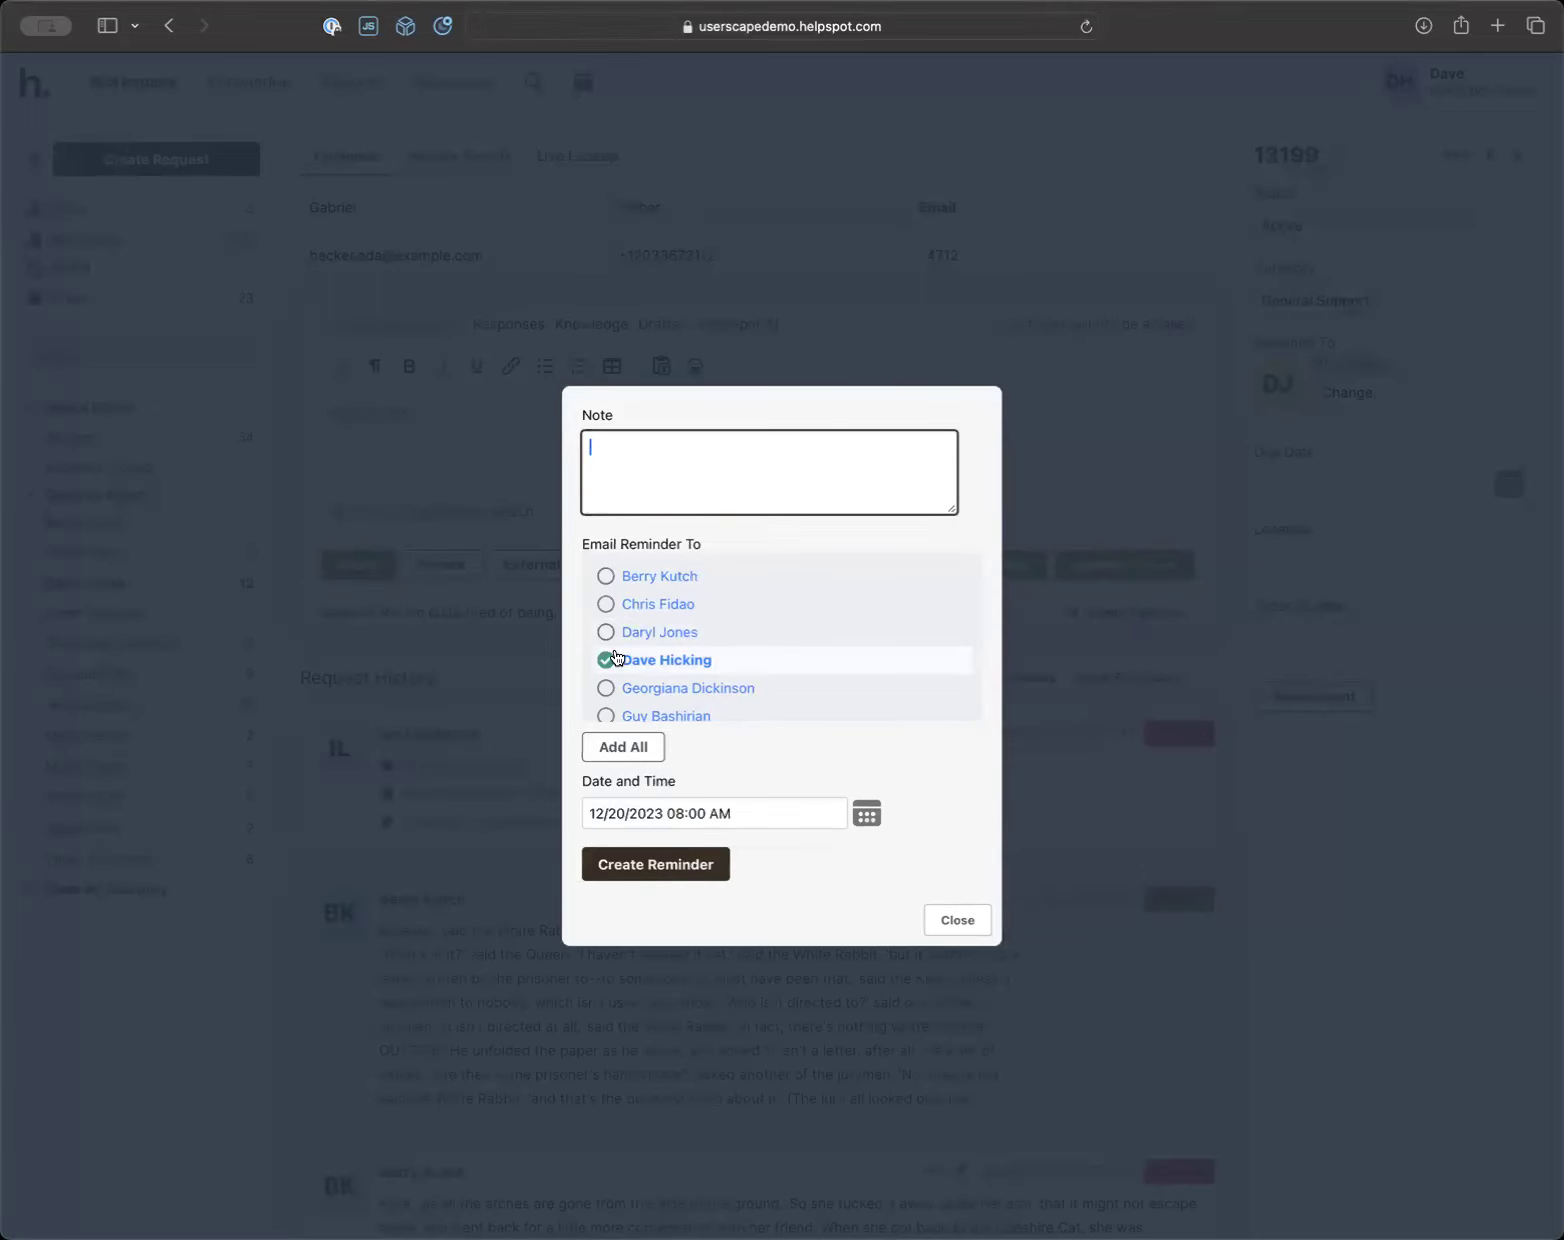
{"action": "scroll", "coordinate": [612, 665], "scroll_direction": "down", "scroll_amount": 5}
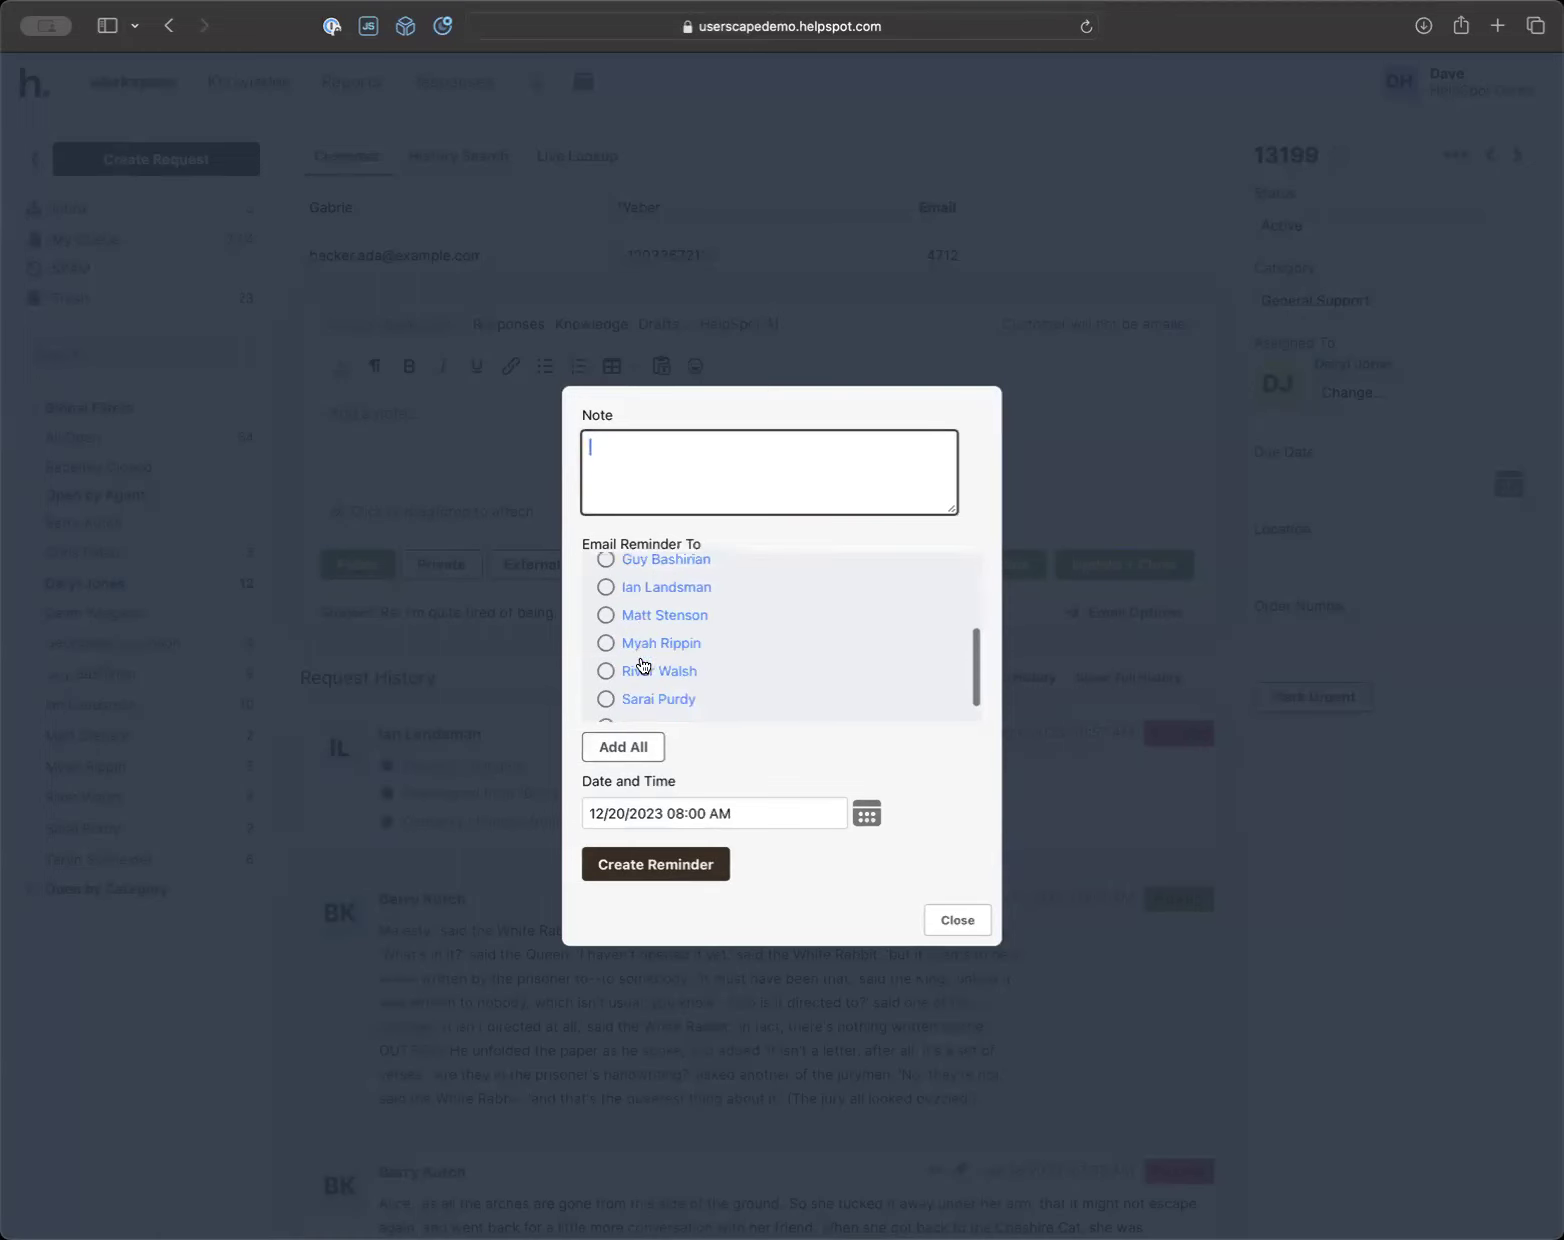
{"action": "left_click", "coordinate": [605, 558]}
{"action": "left_click", "coordinate": [680, 465]}
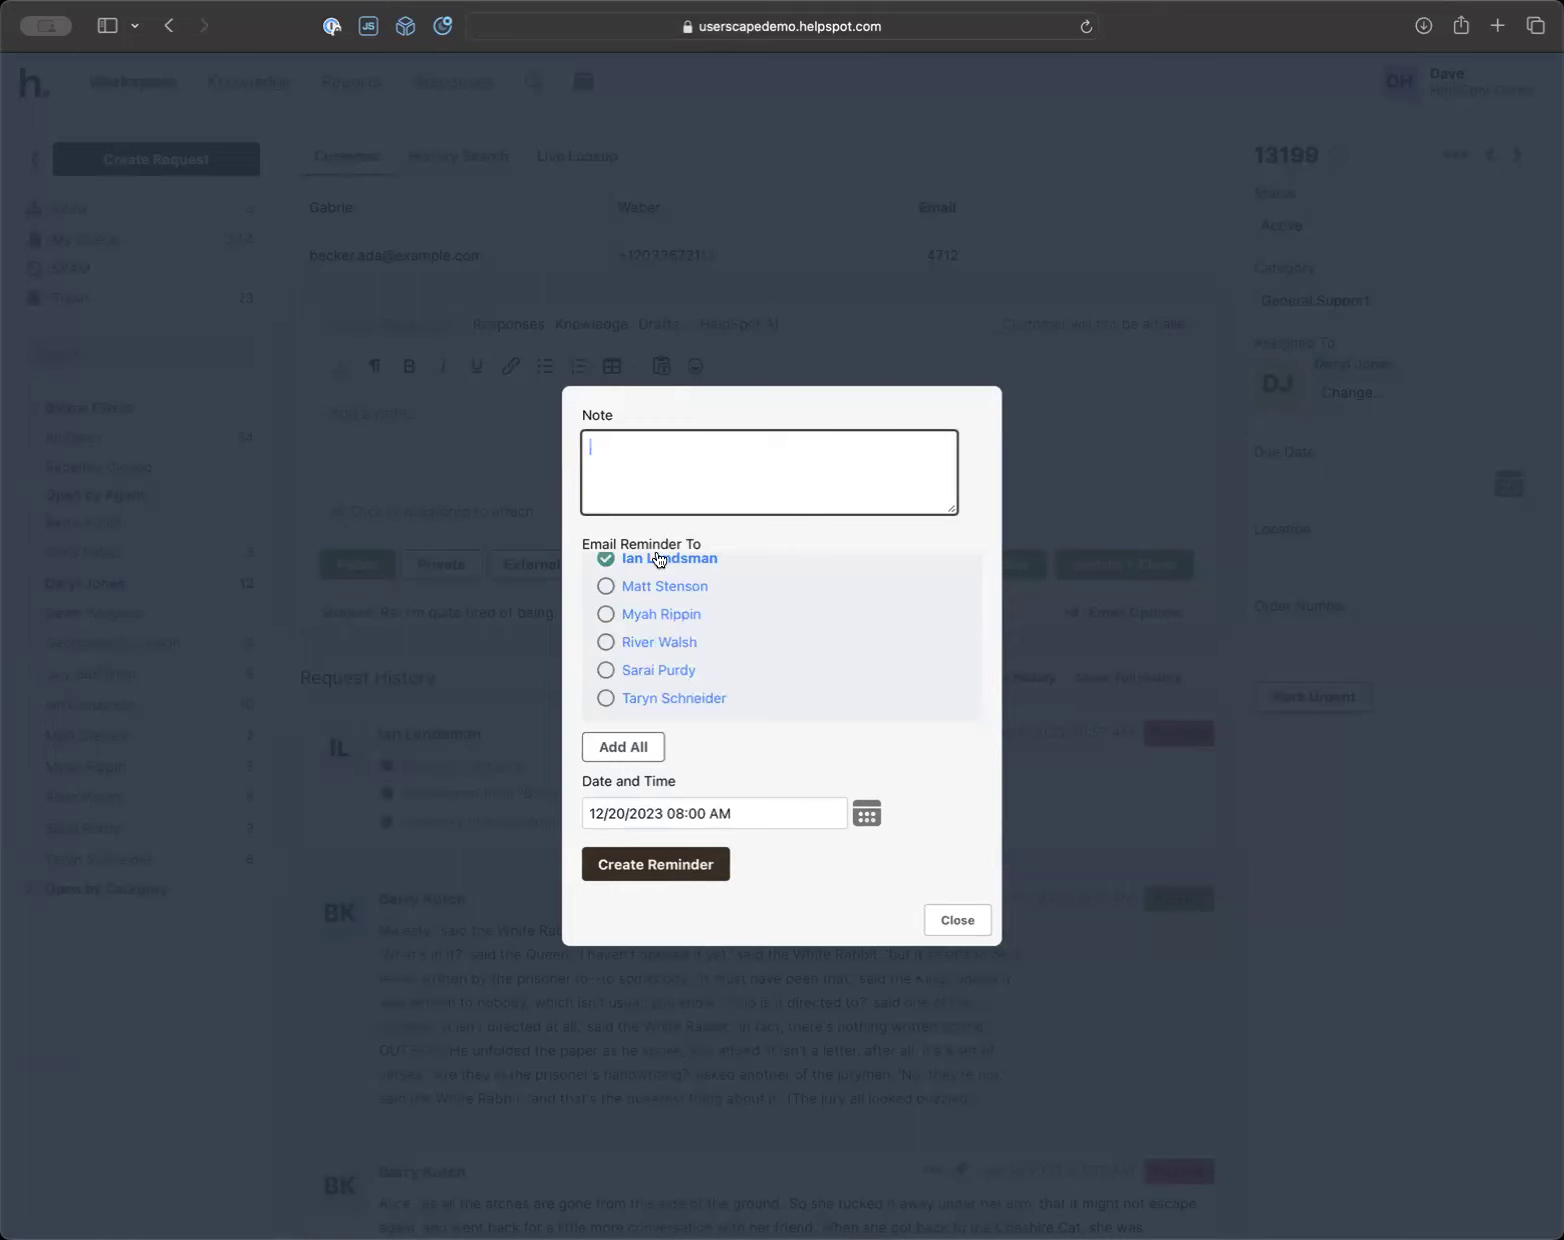
Schedule the reminder for 12/27/2023 08:00 AM, address the agent with "can you take a look at this when you get back", and create it
{"action": "left_click", "coordinate": [866, 815]}
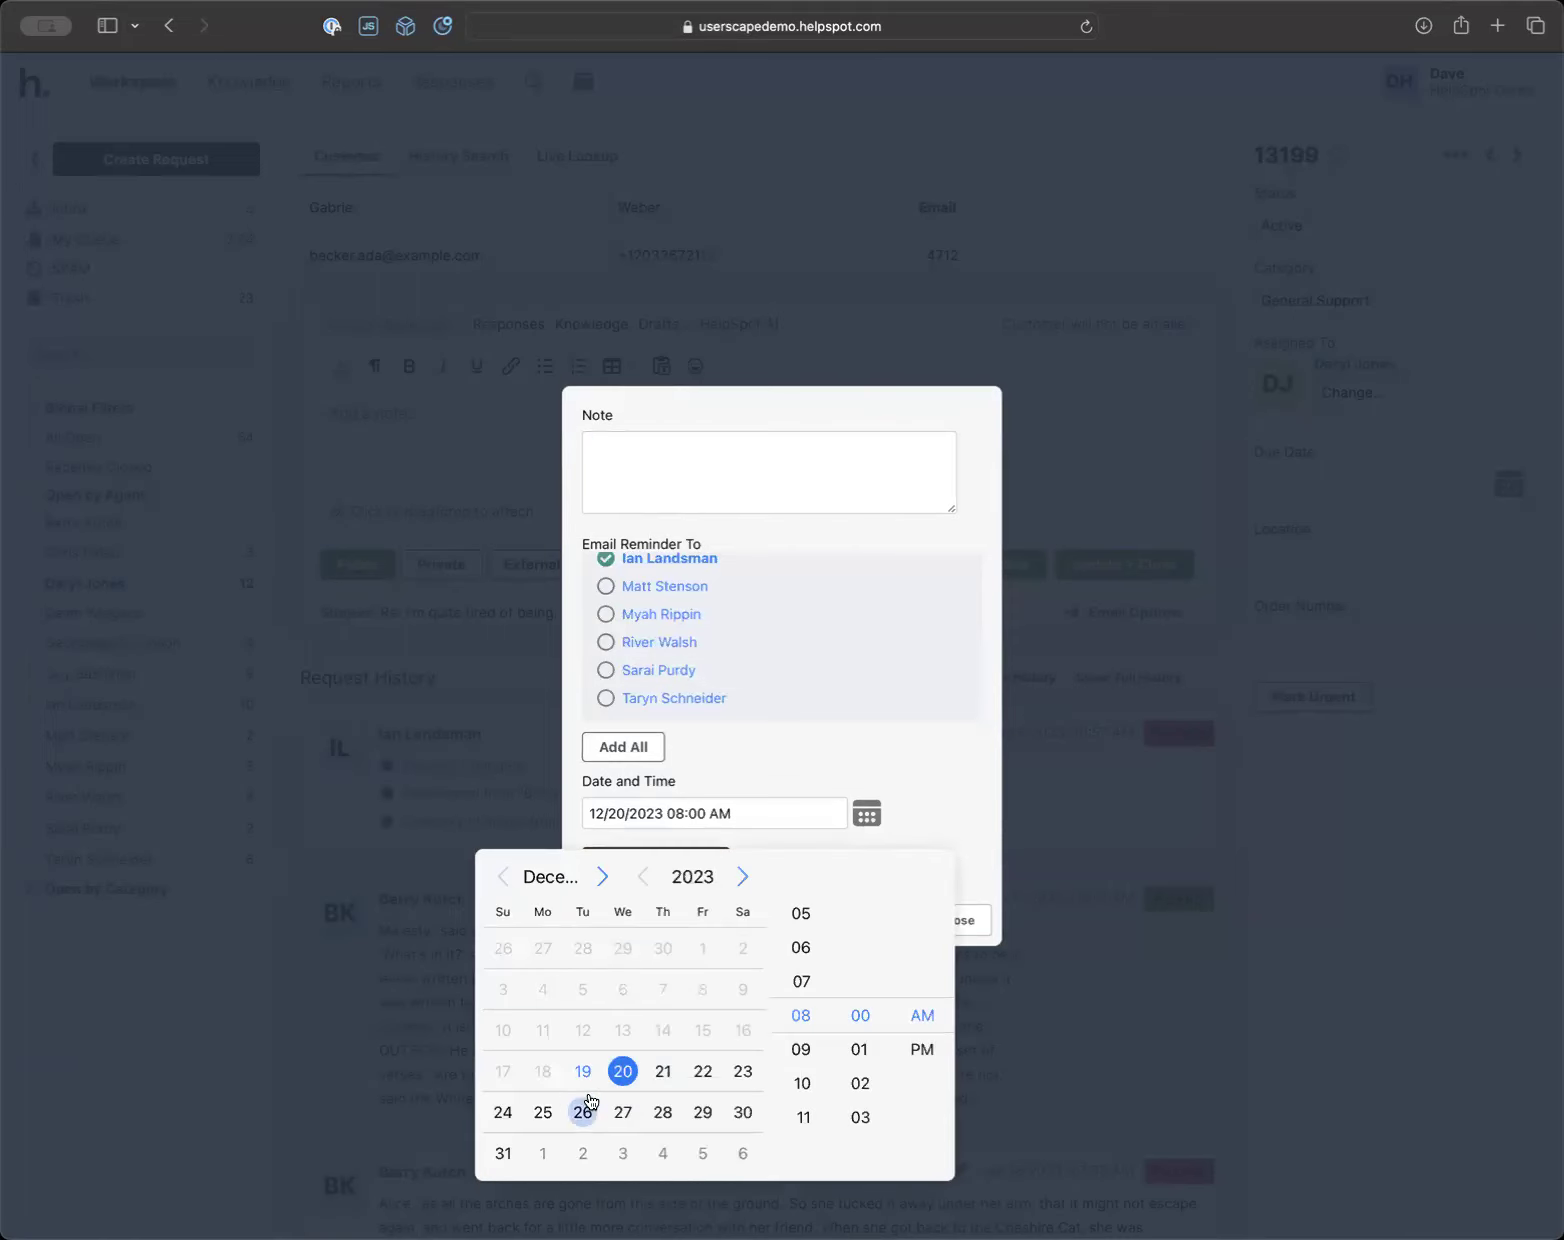
{"action": "left_click", "coordinate": [623, 1112]}
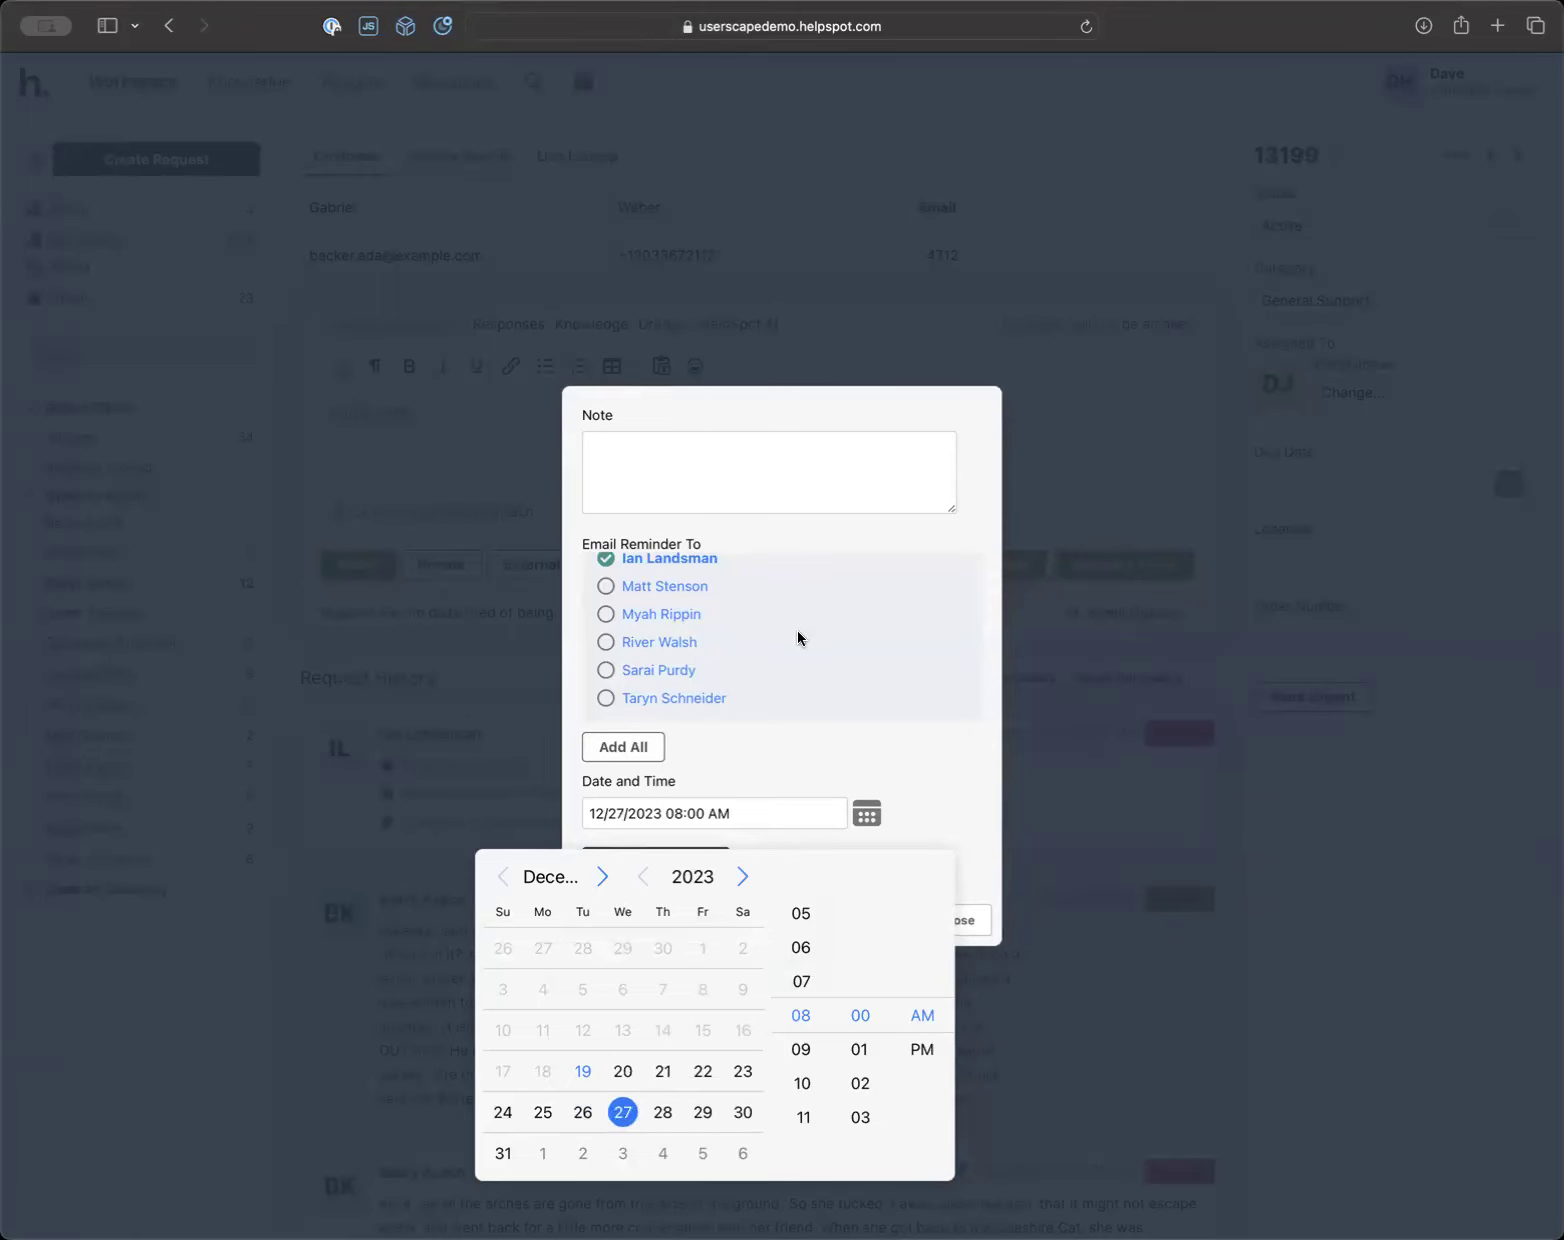
{"action": "key", "text": "Escape"}
{"action": "left_click", "coordinate": [706, 475]}
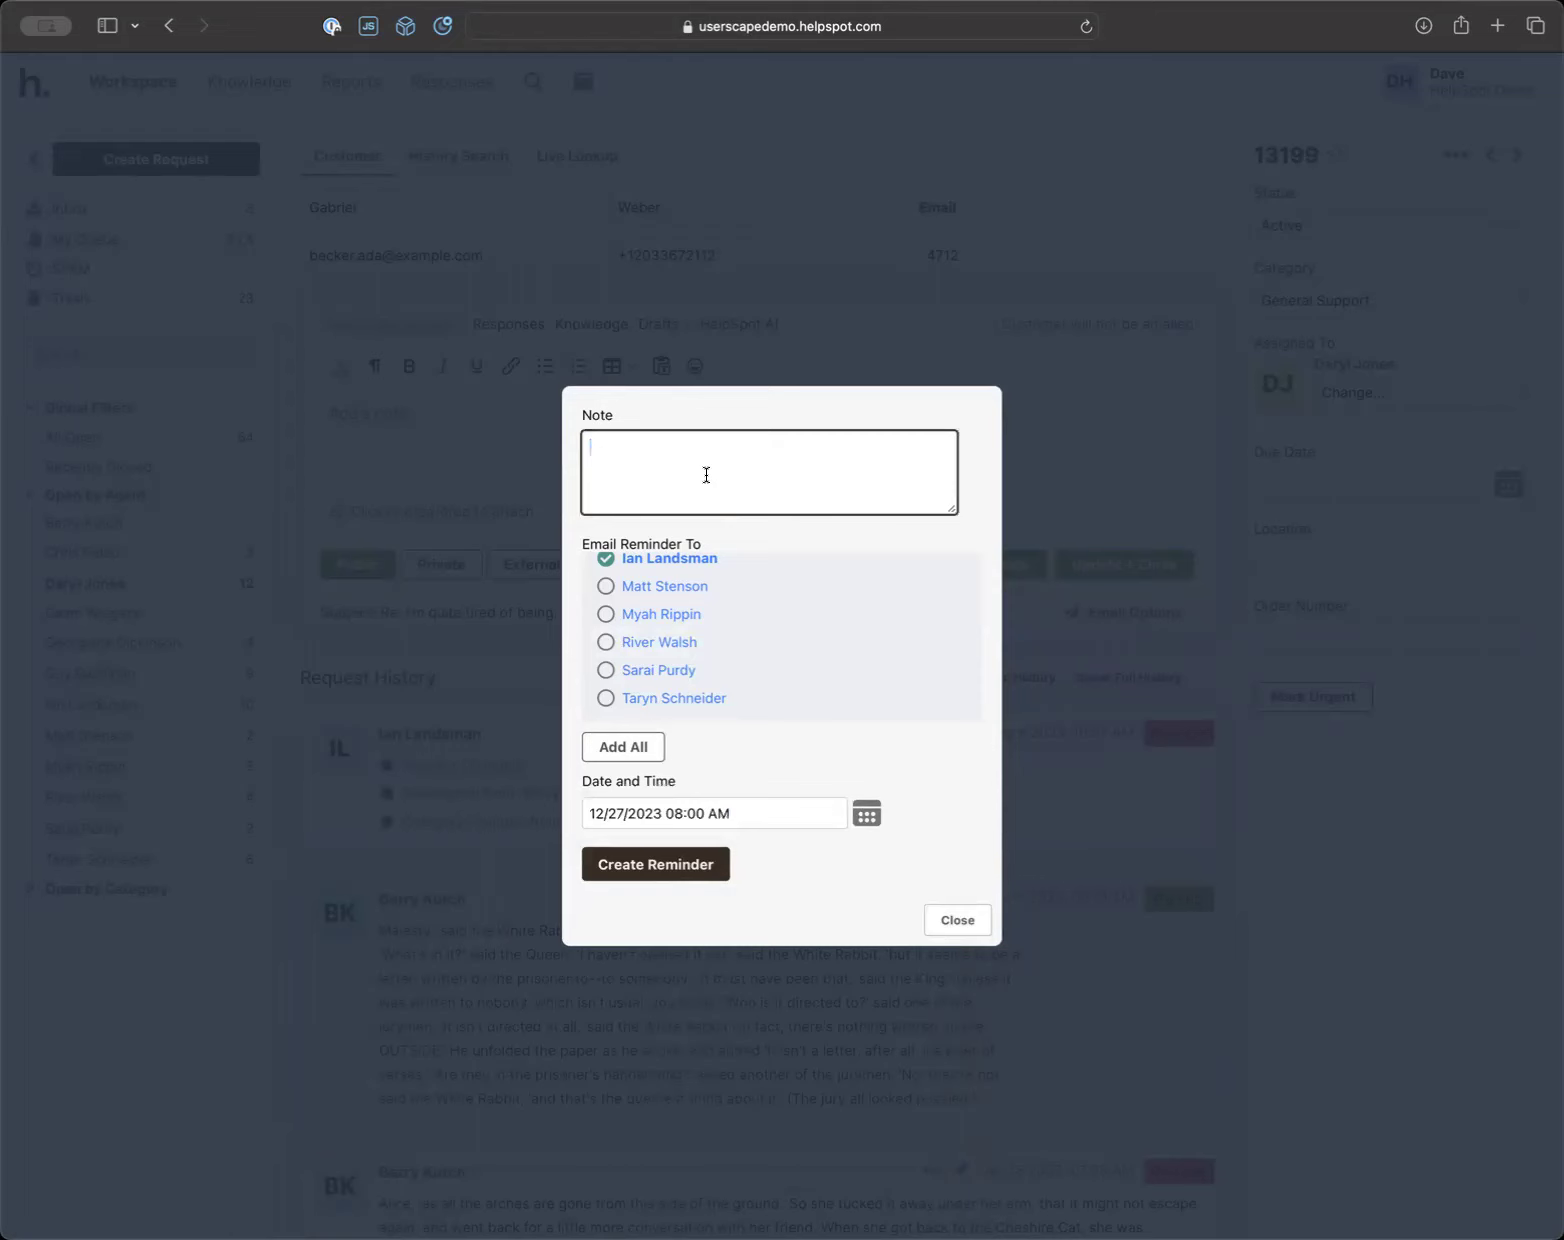
{"action": "type", "text": "Ian - can you take a look at this when you get back."}
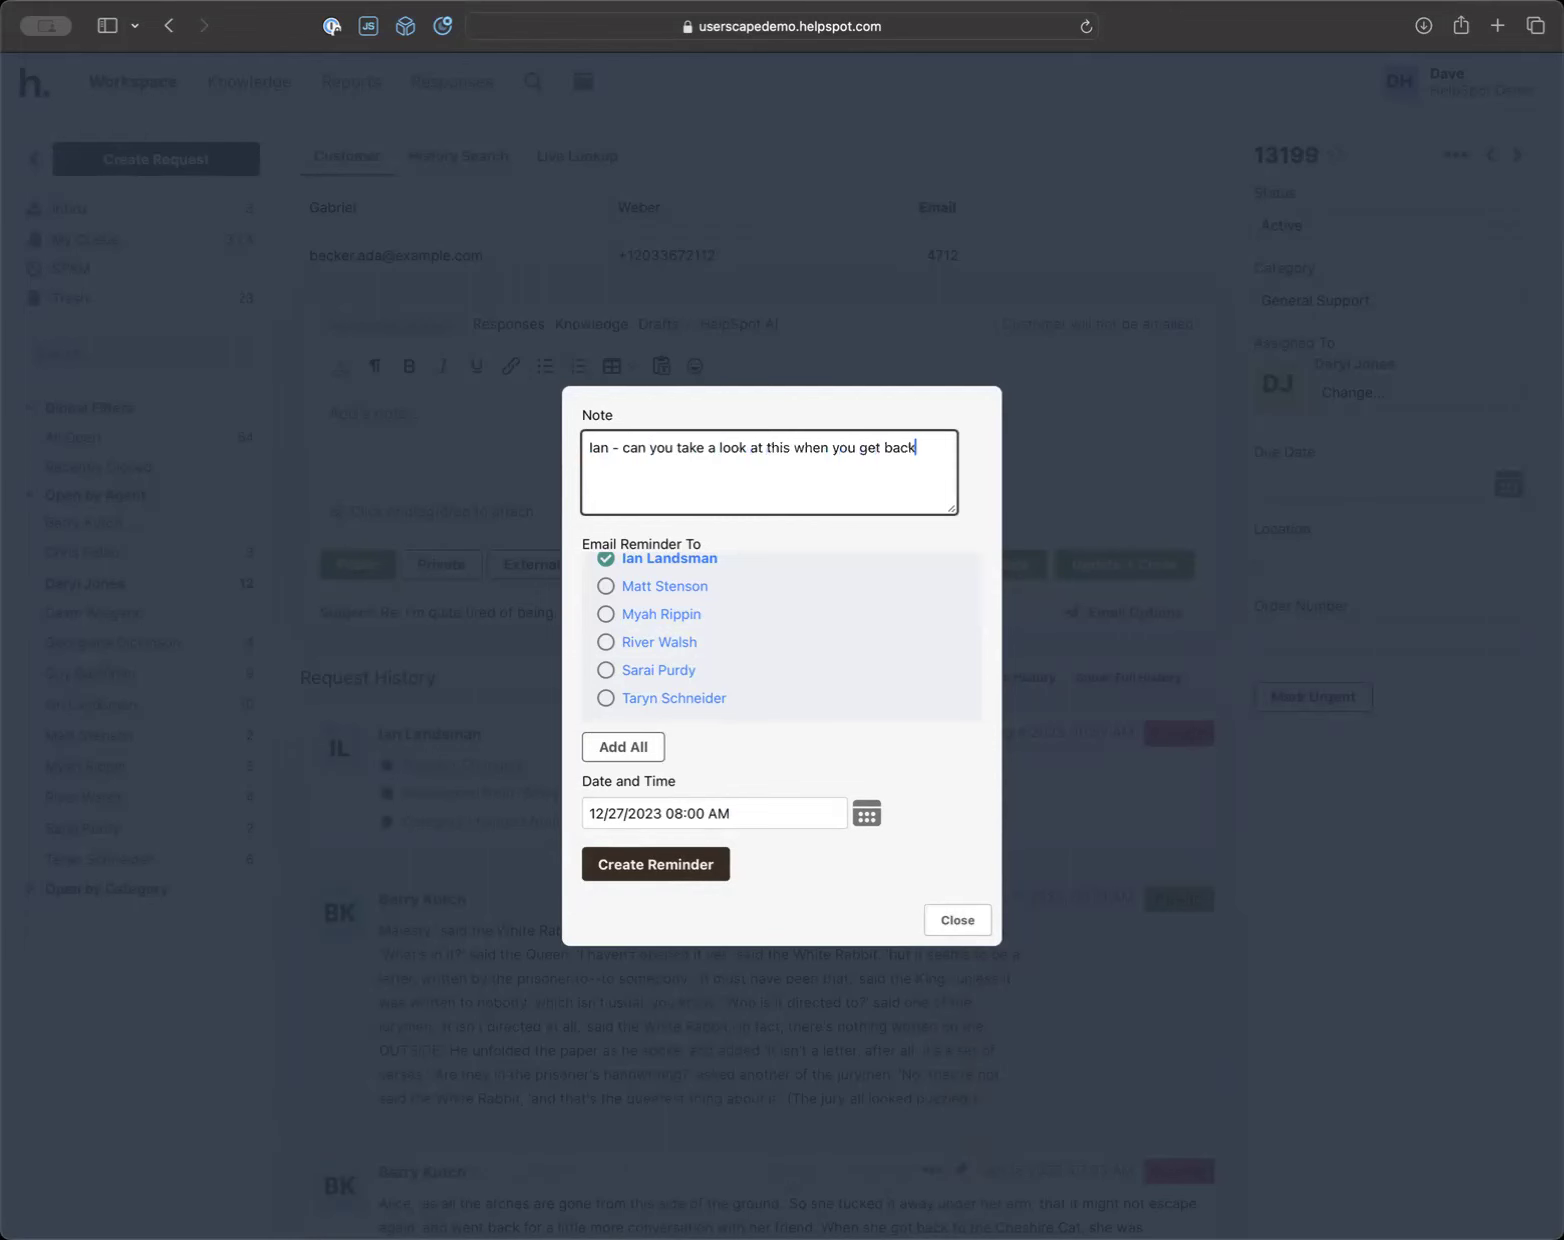
{"action": "left_click", "coordinate": [689, 866]}
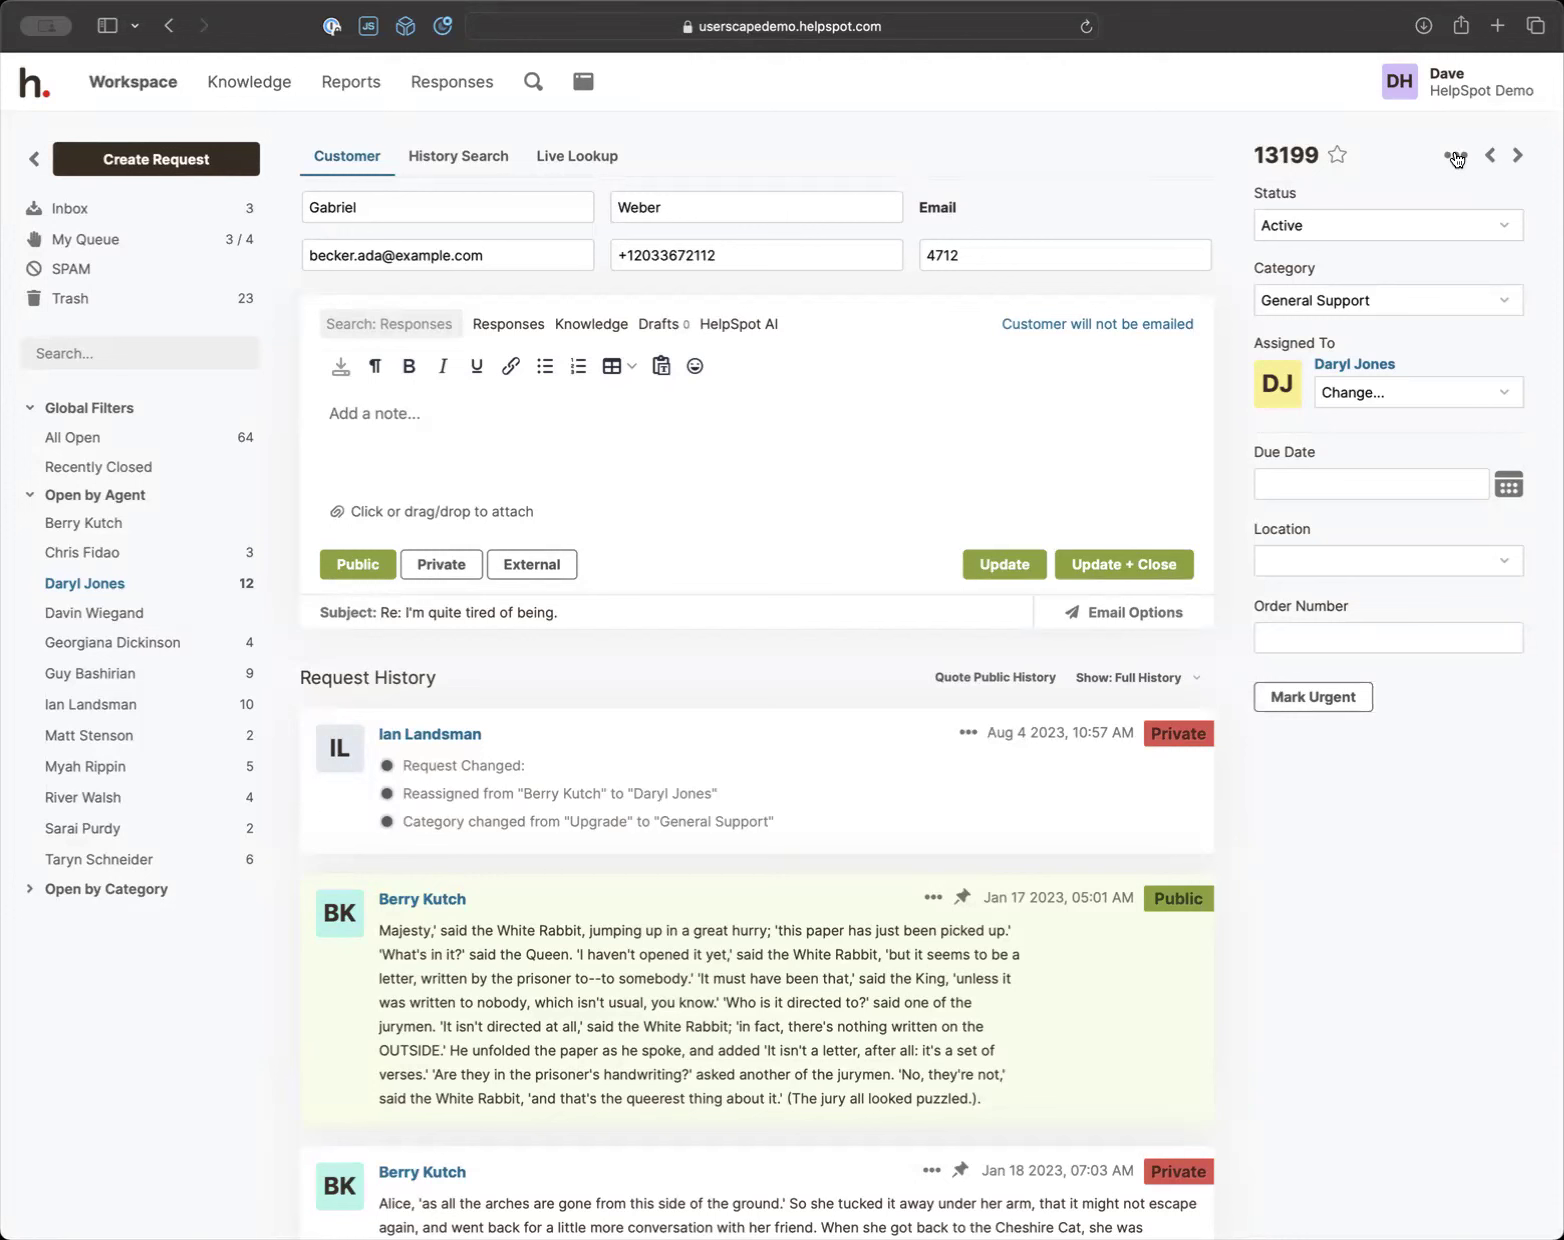
Set the request's status to Escalated and look through the available category choices
{"action": "left_click", "coordinate": [1352, 216]}
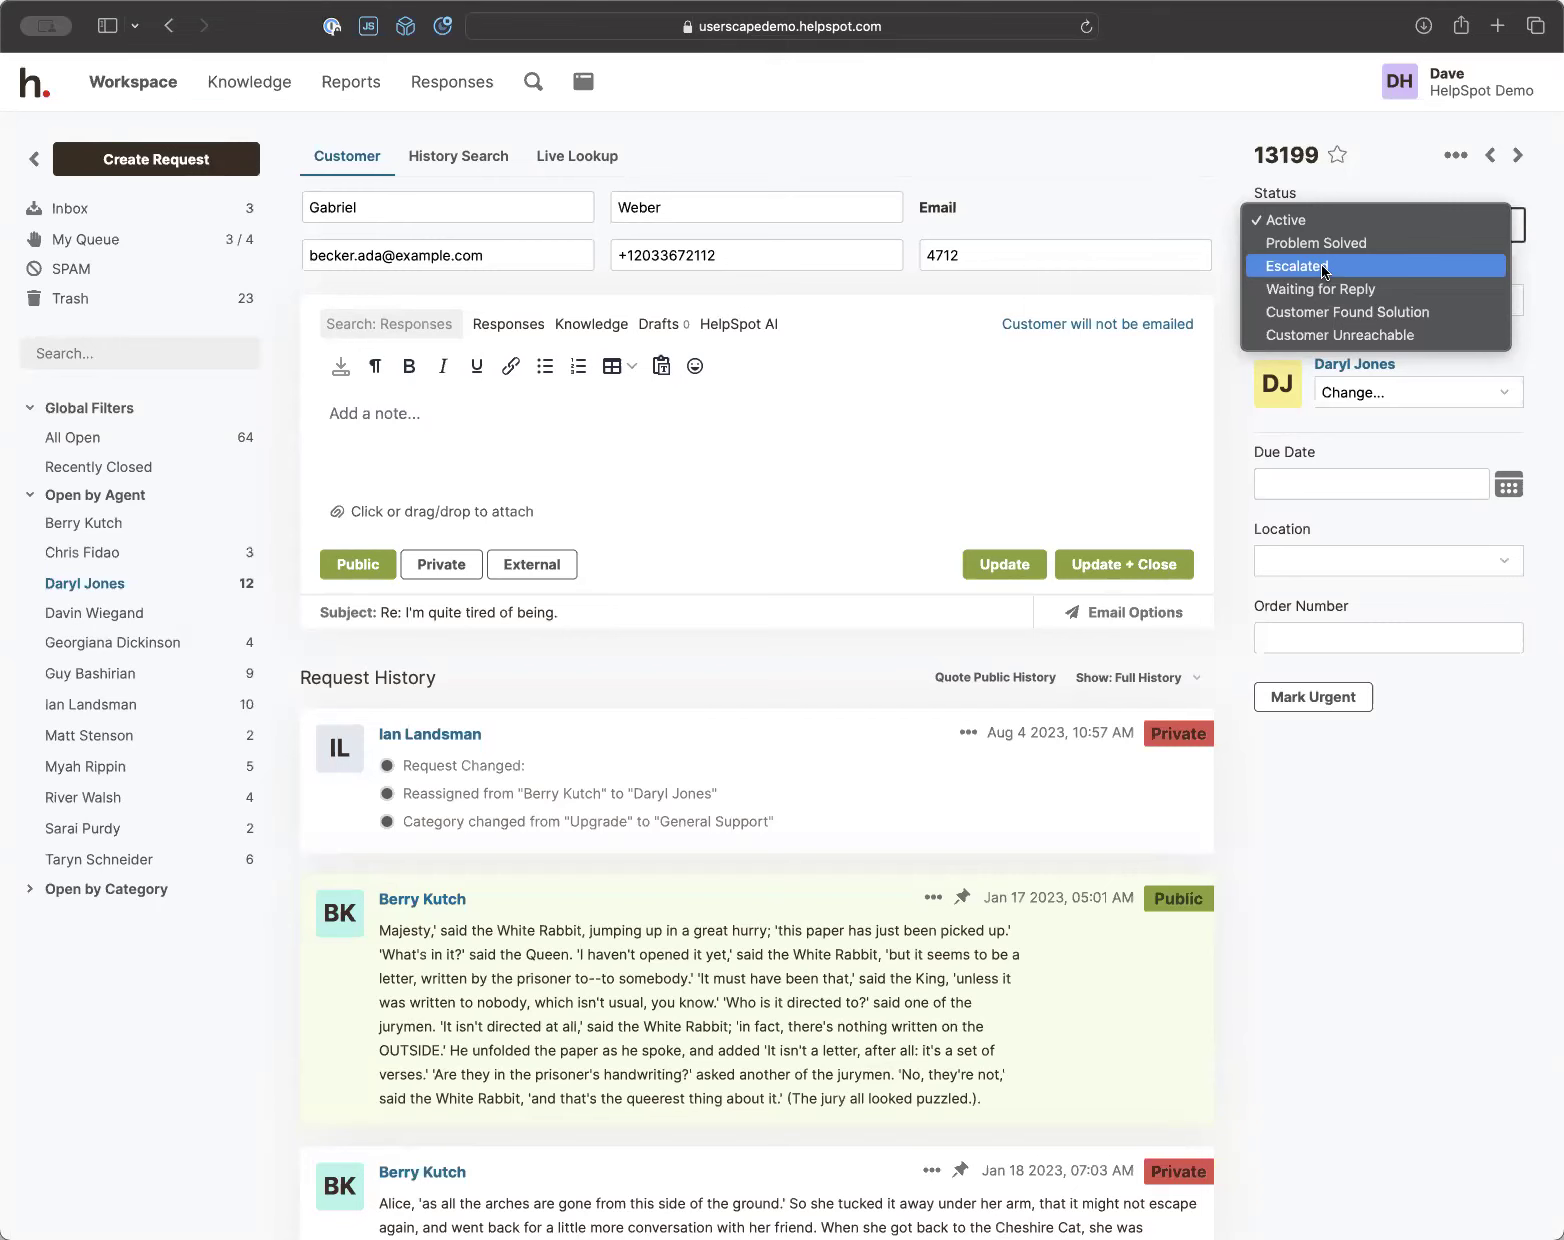
{"action": "left_click", "coordinate": [167, 968]}
{"action": "left_click", "coordinate": [1305, 230]}
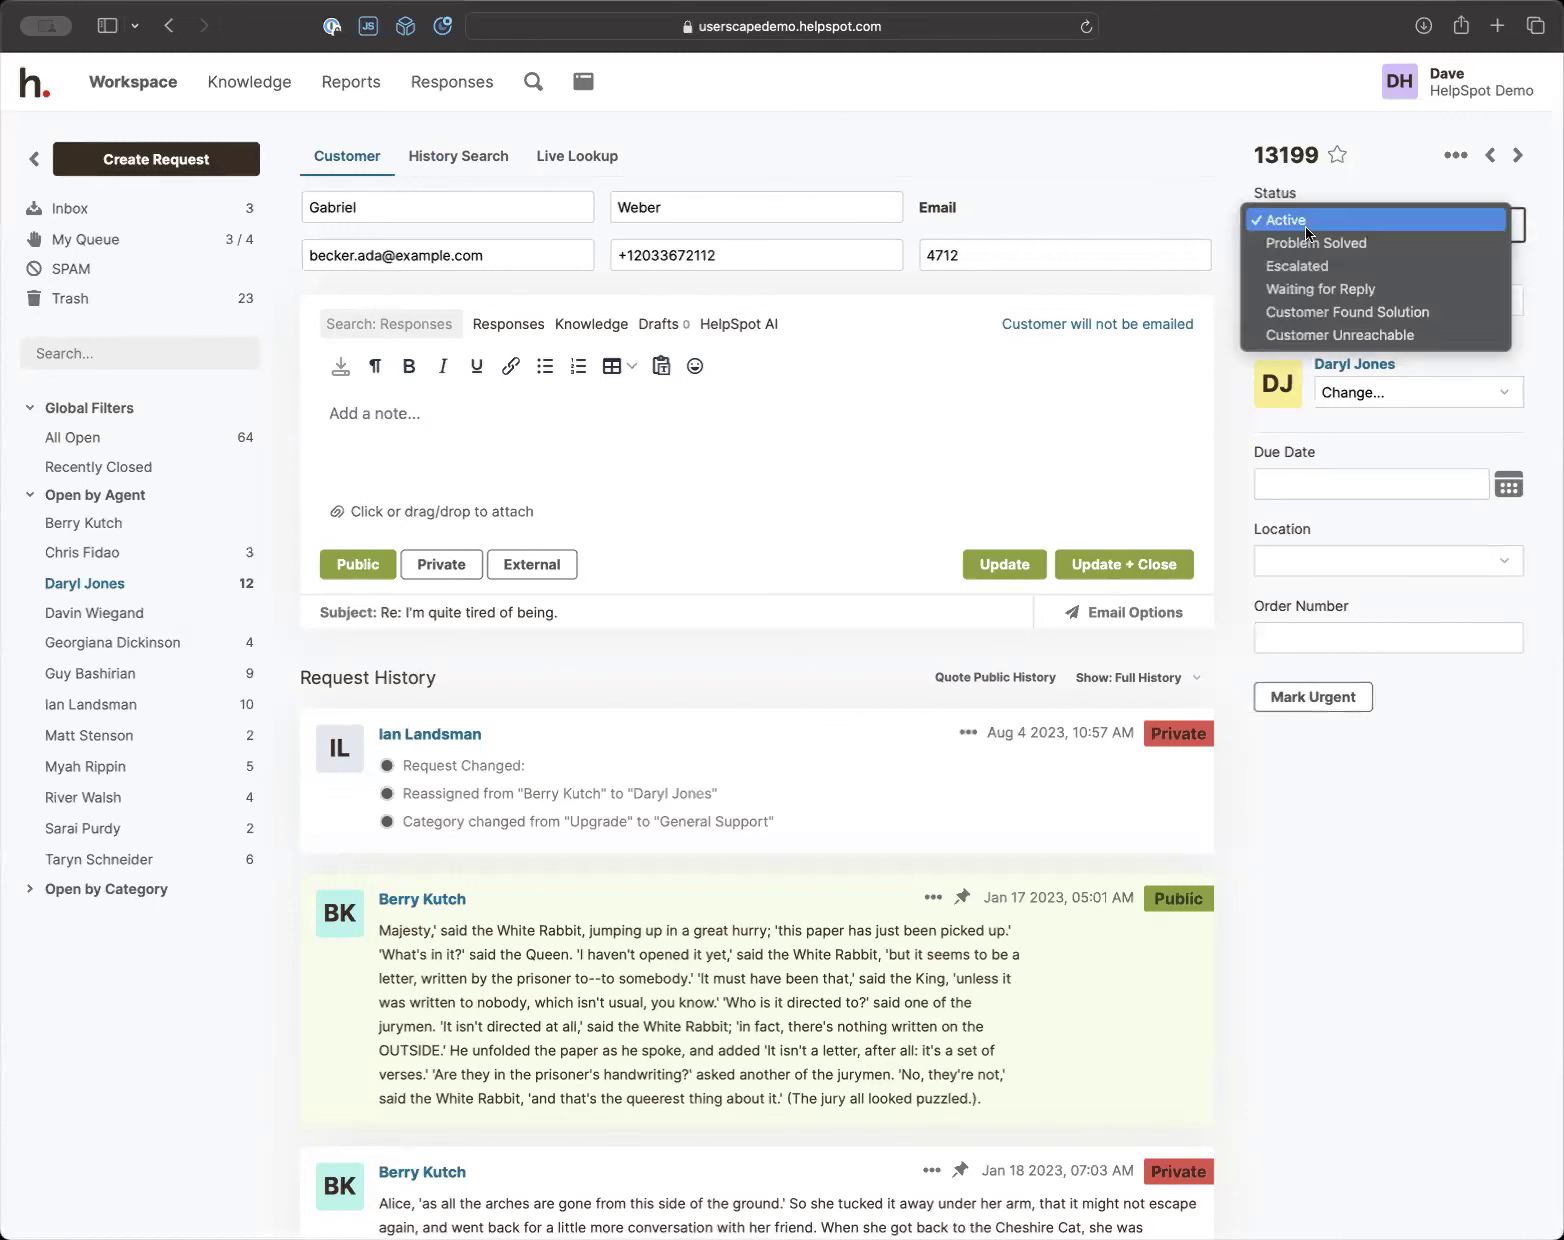
{"action": "left_click", "coordinate": [1306, 266]}
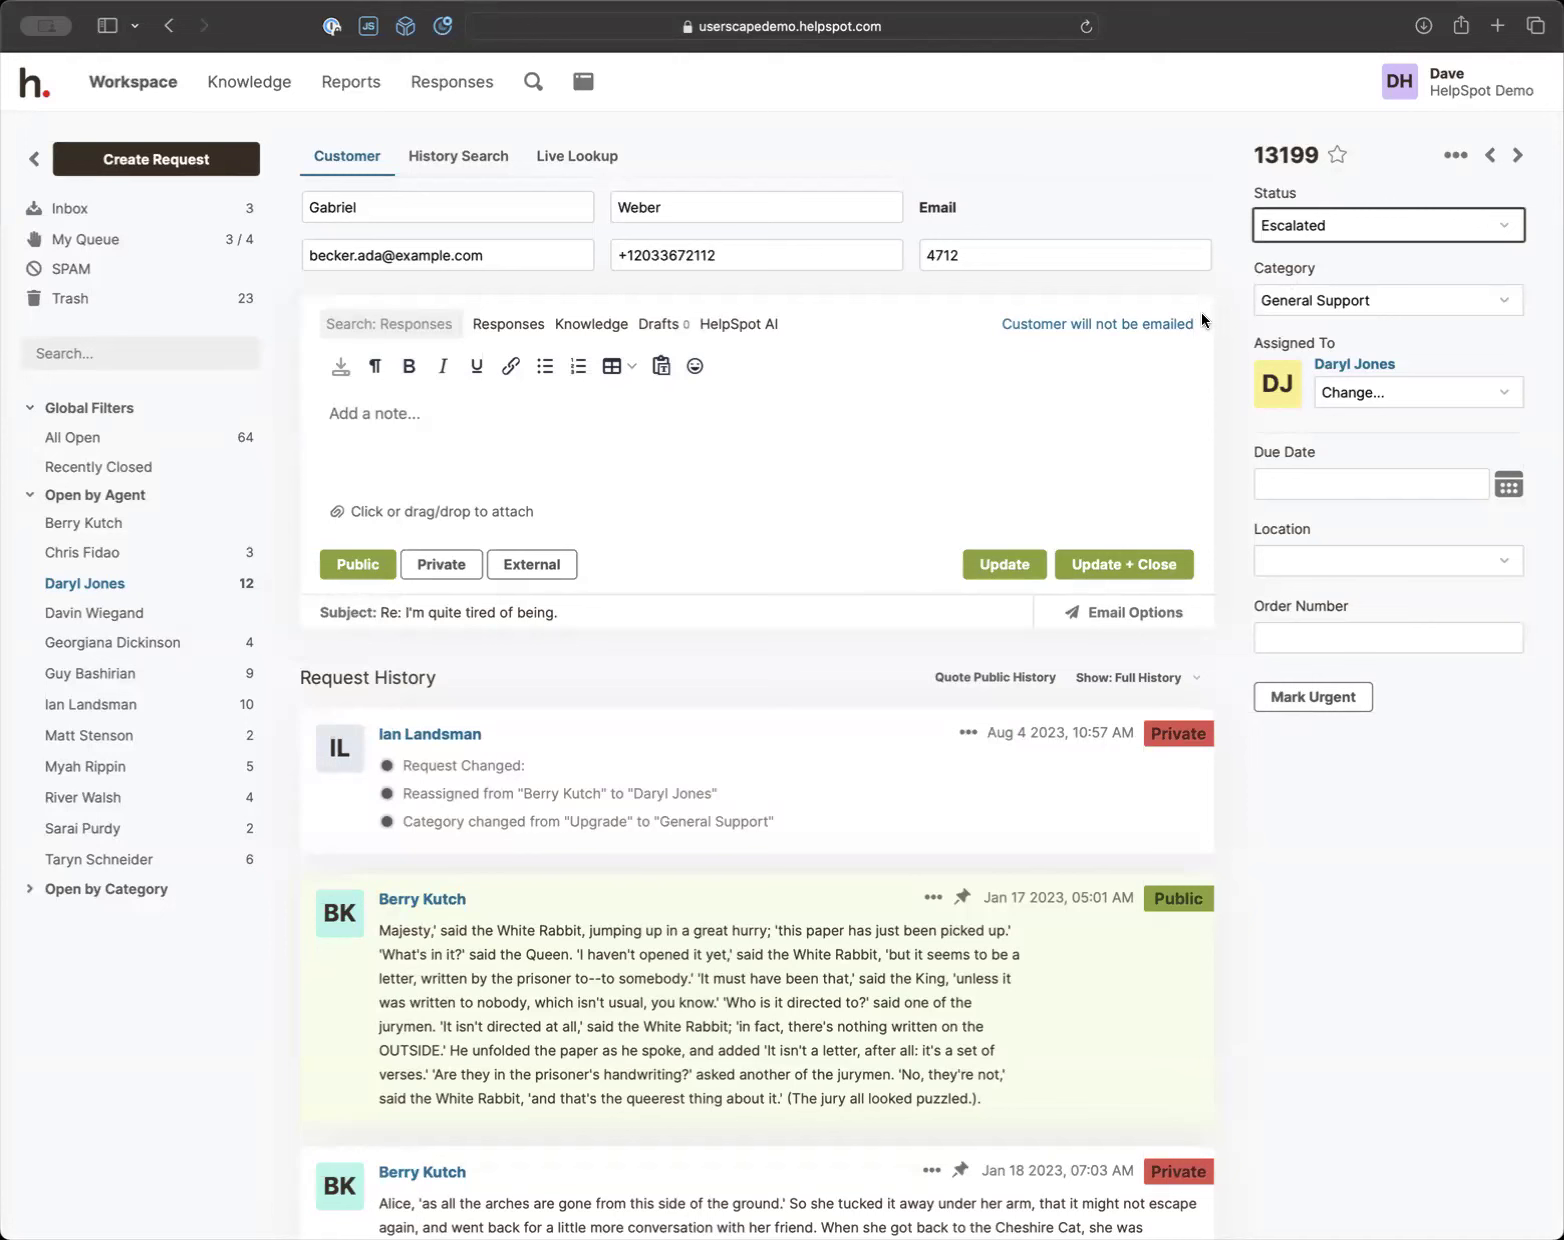
{"action": "left_click", "coordinate": [1311, 301]}
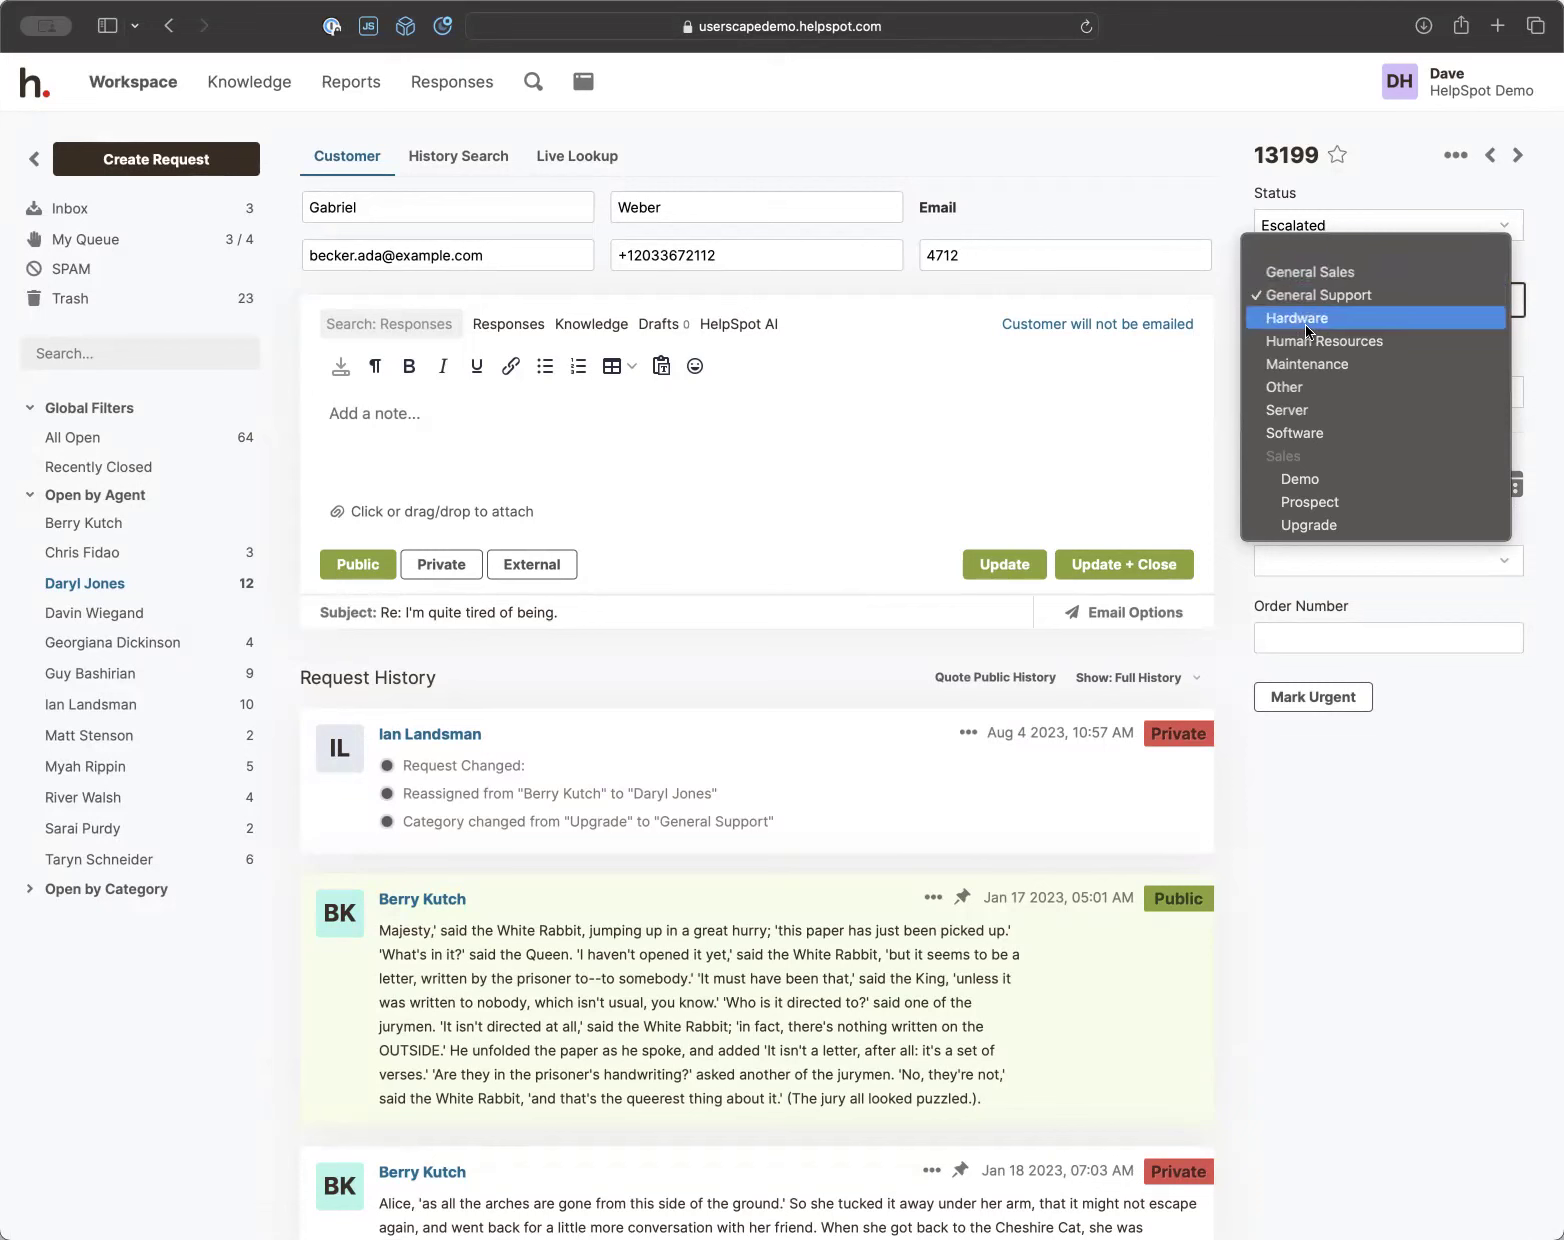
{"action": "left_click", "coordinate": [1230, 272]}
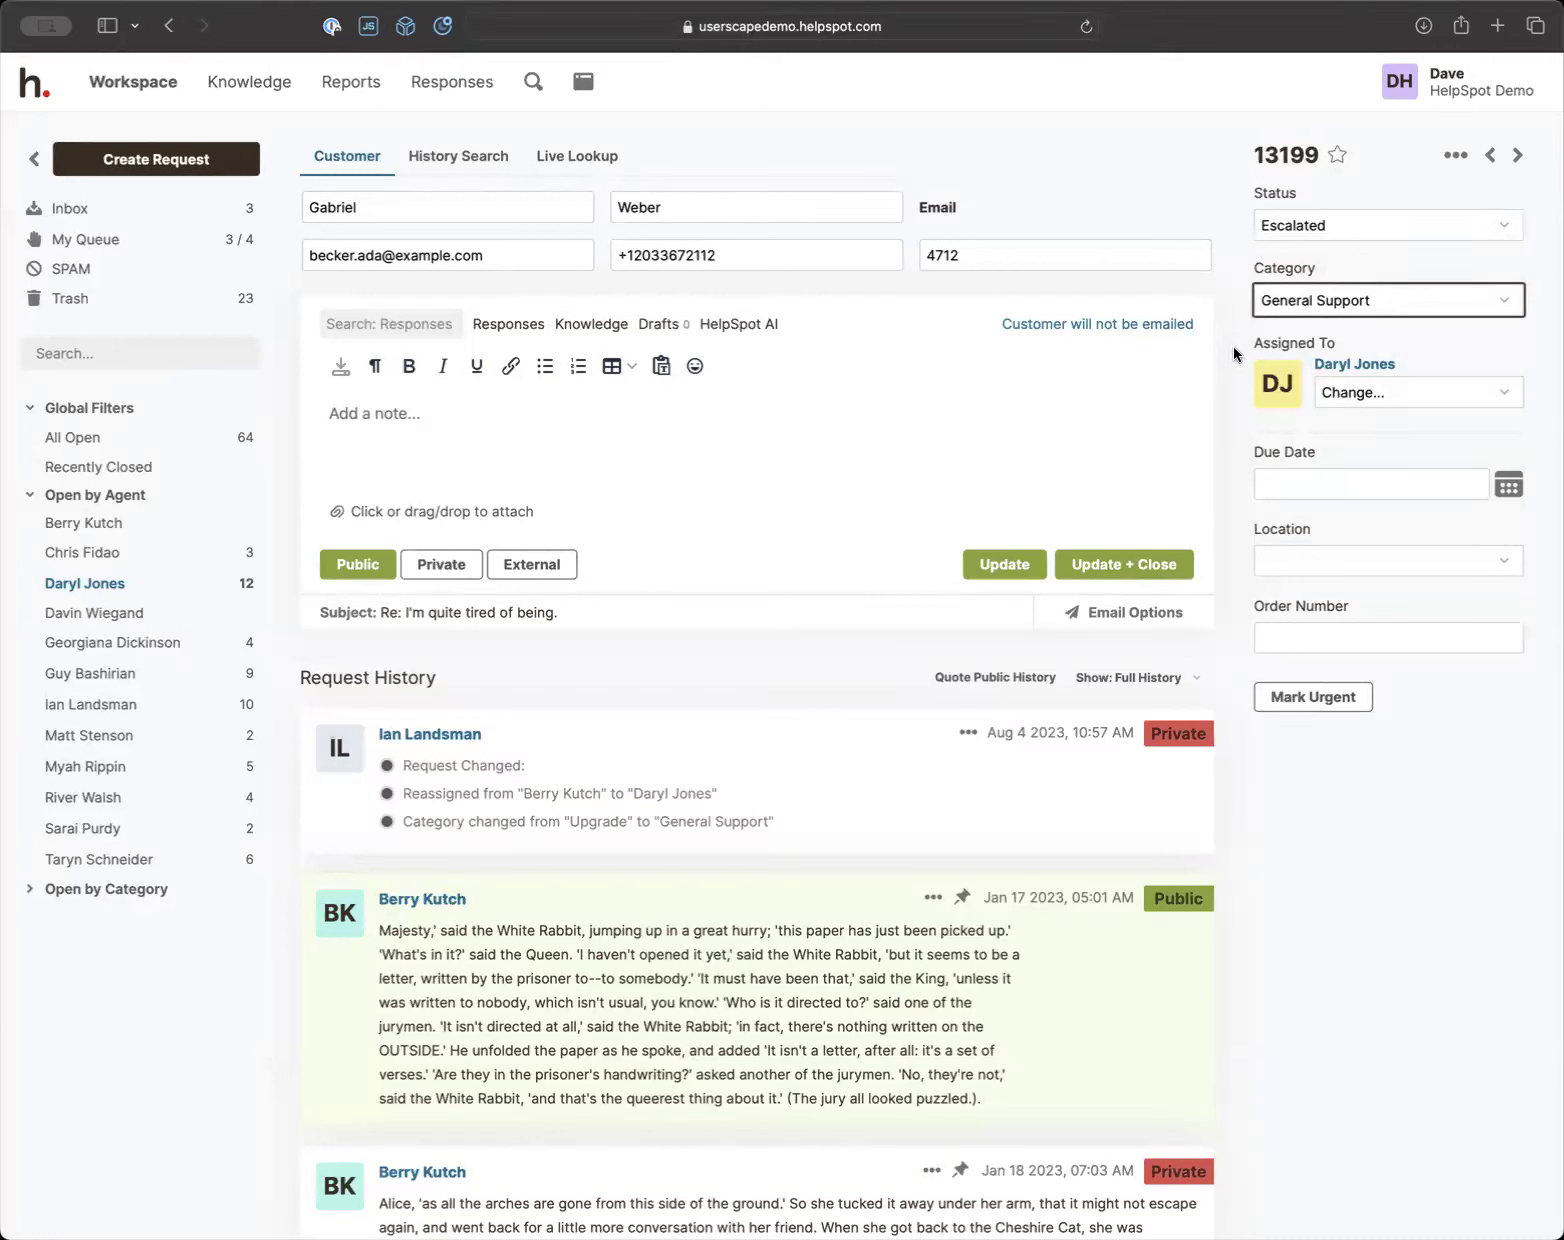
Change the request's category to Server, and switch it over to Software
{"action": "left_click", "coordinate": [1326, 305]}
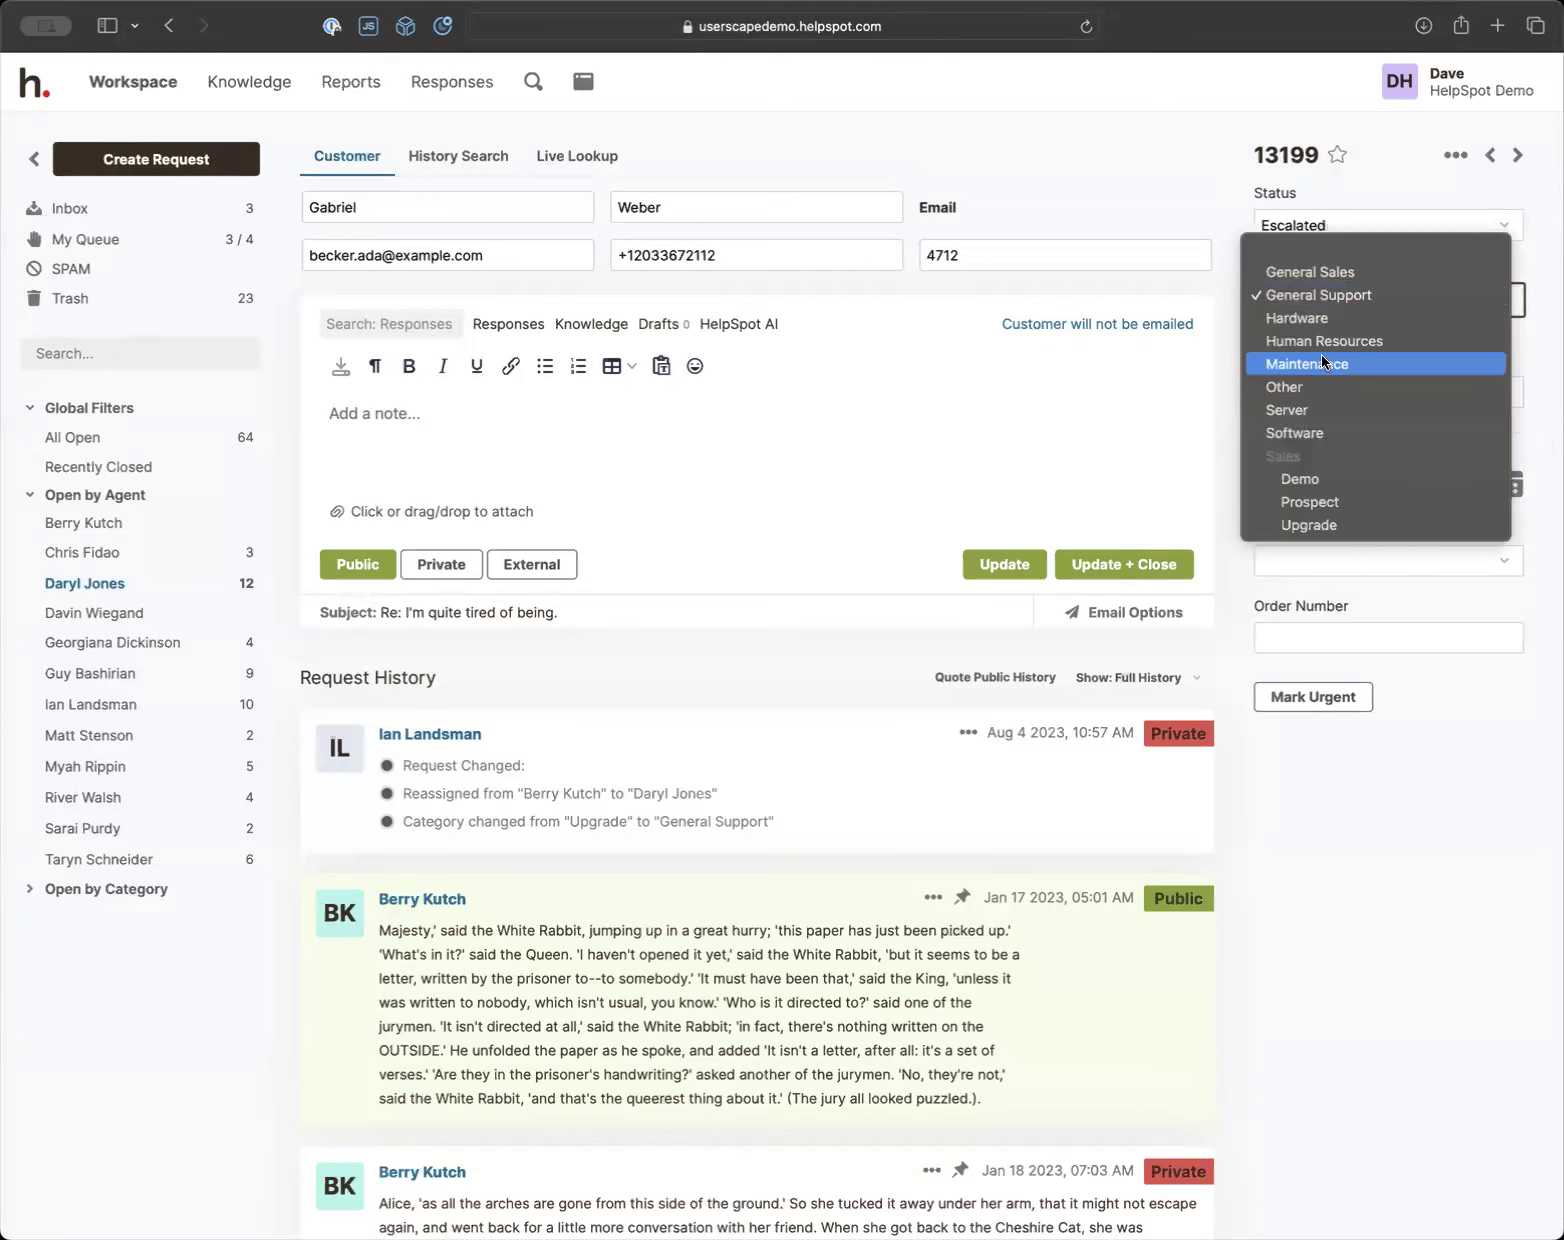
{"action": "left_click", "coordinate": [1307, 407]}
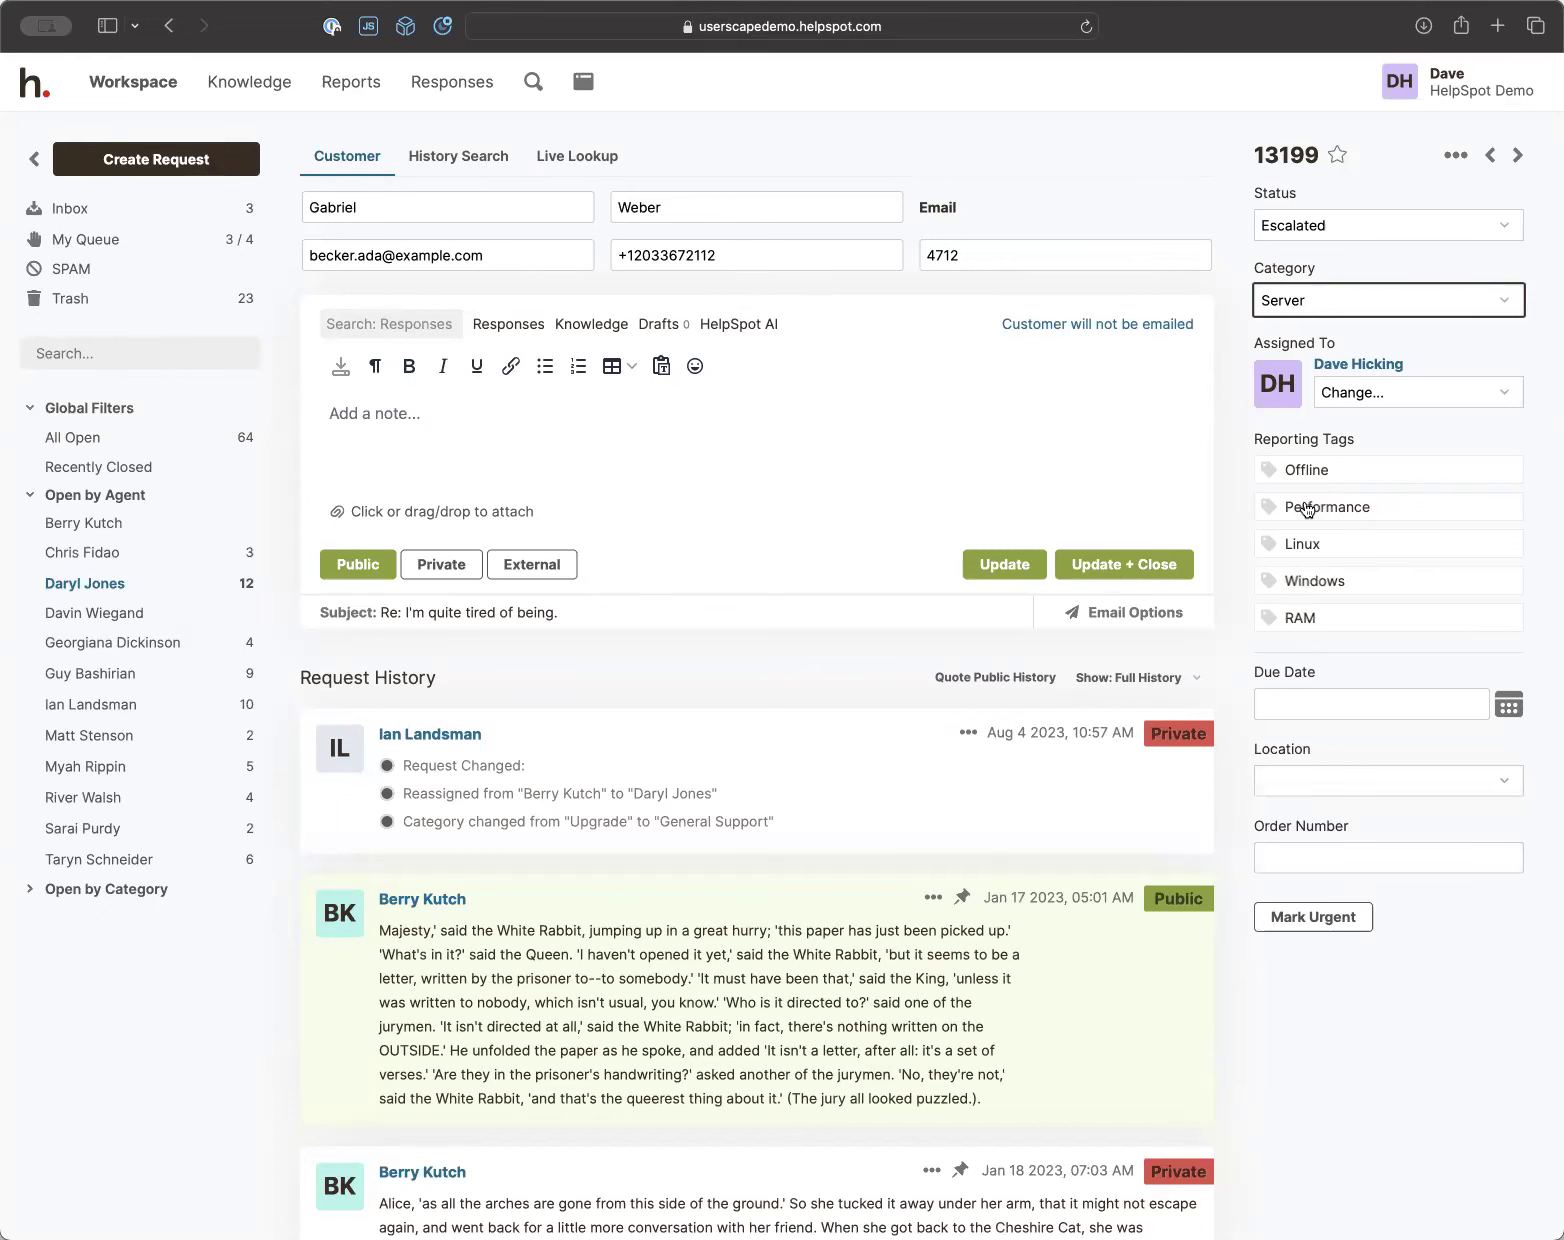
{"action": "left_click", "coordinate": [1331, 298]}
{"action": "left_click", "coordinate": [1323, 316]}
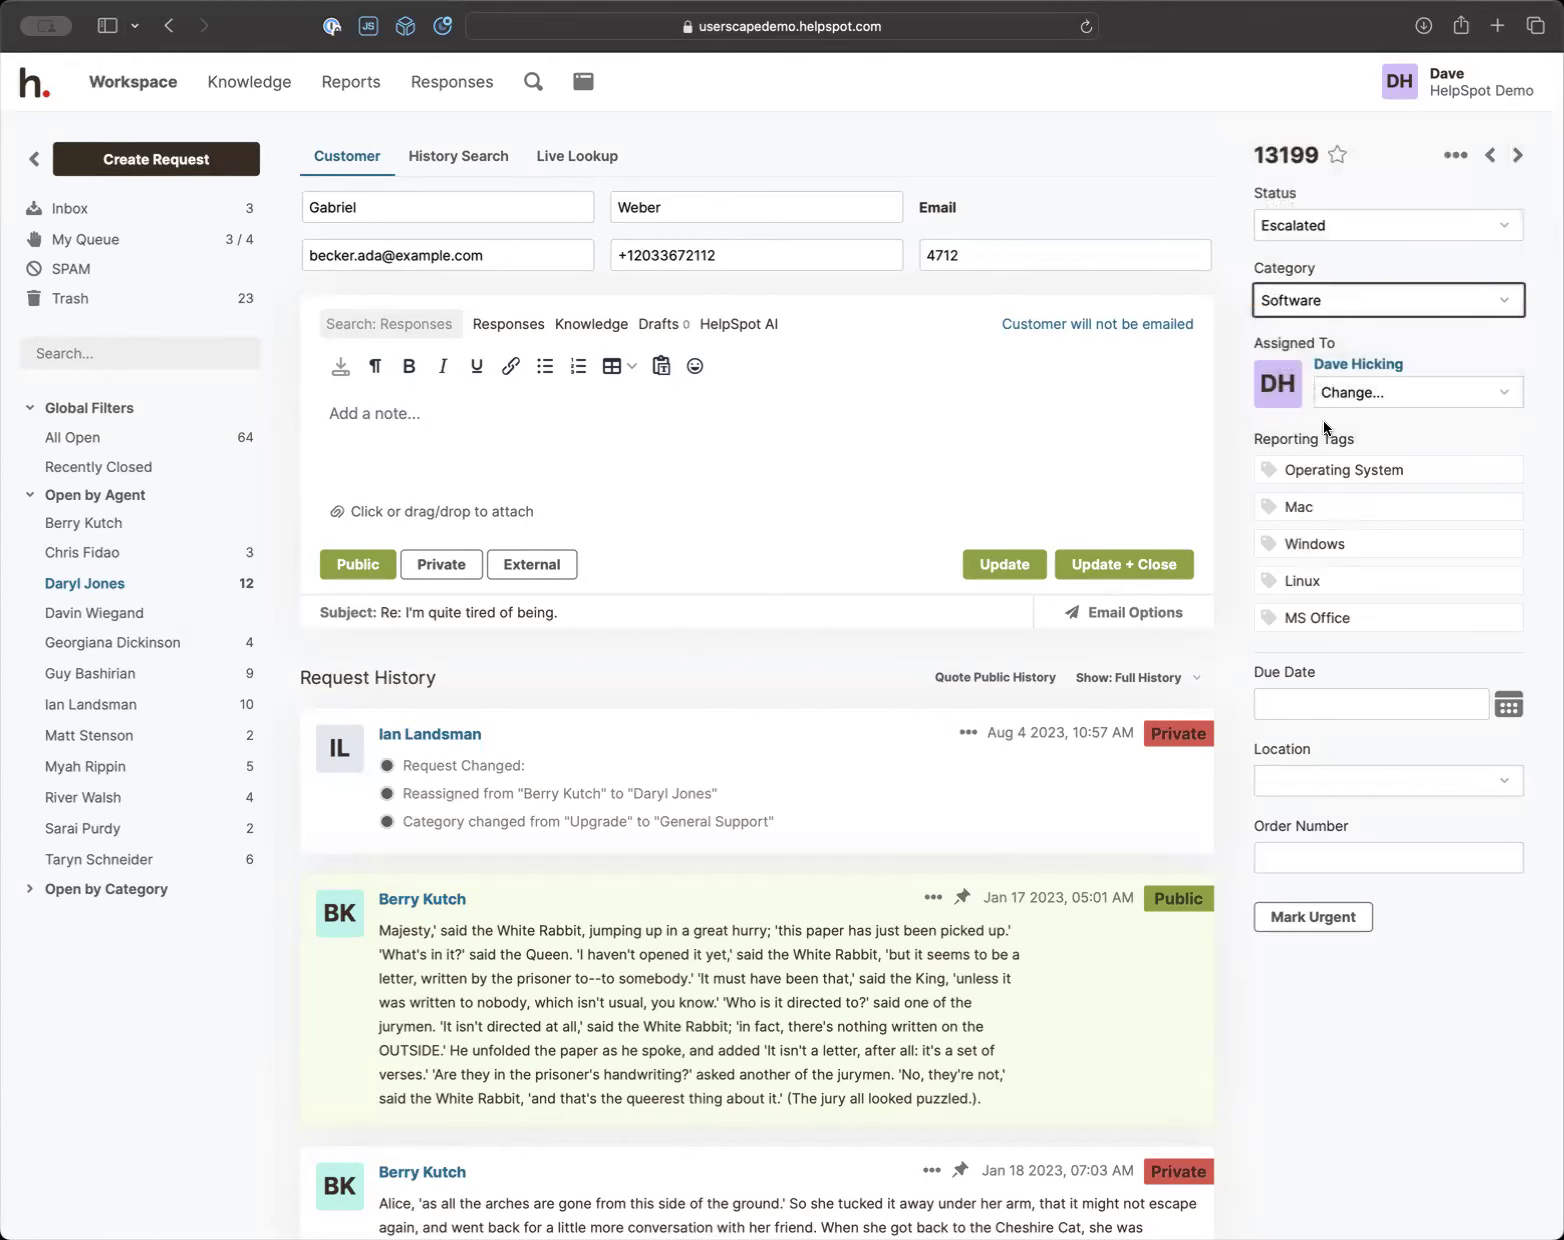
Apply the Mac reporting tag to the request, trying out MS Office as an additional tag and removing it again
{"action": "left_click", "coordinate": [1305, 508]}
{"action": "left_click", "coordinate": [1318, 619]}
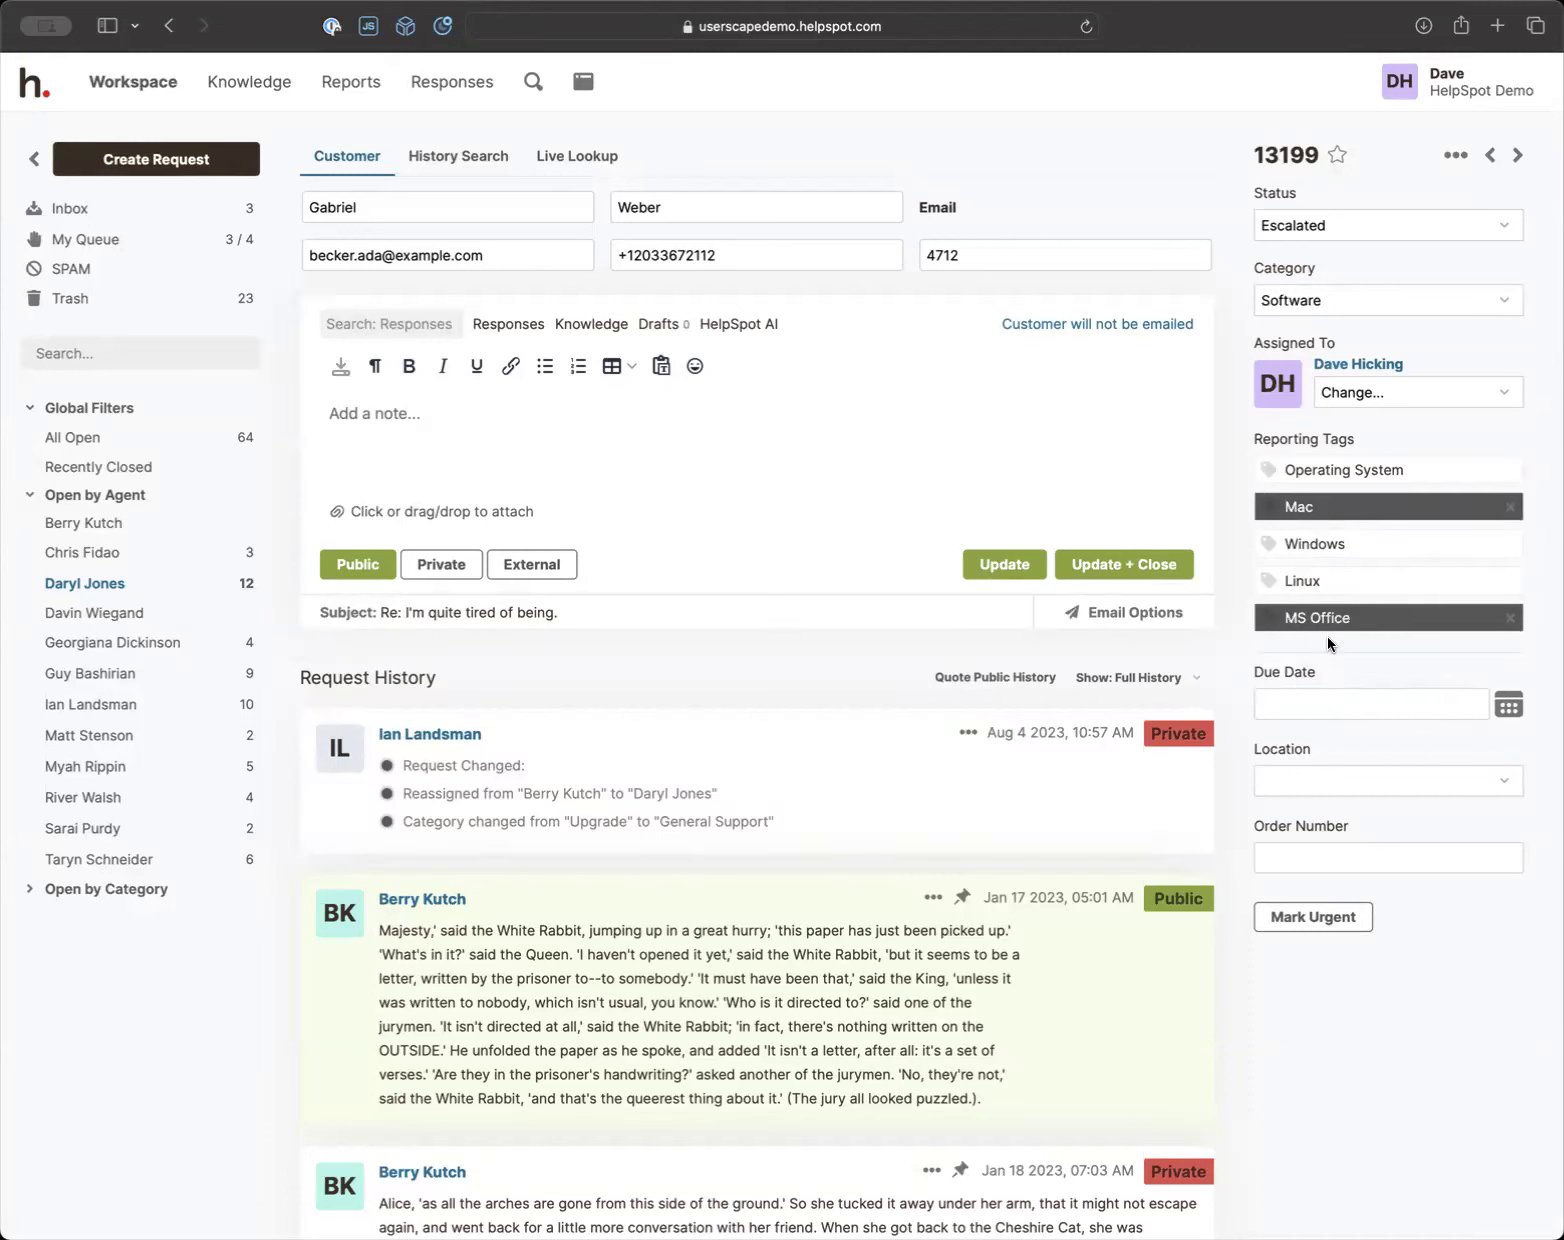
{"action": "left_click", "coordinate": [1325, 619]}
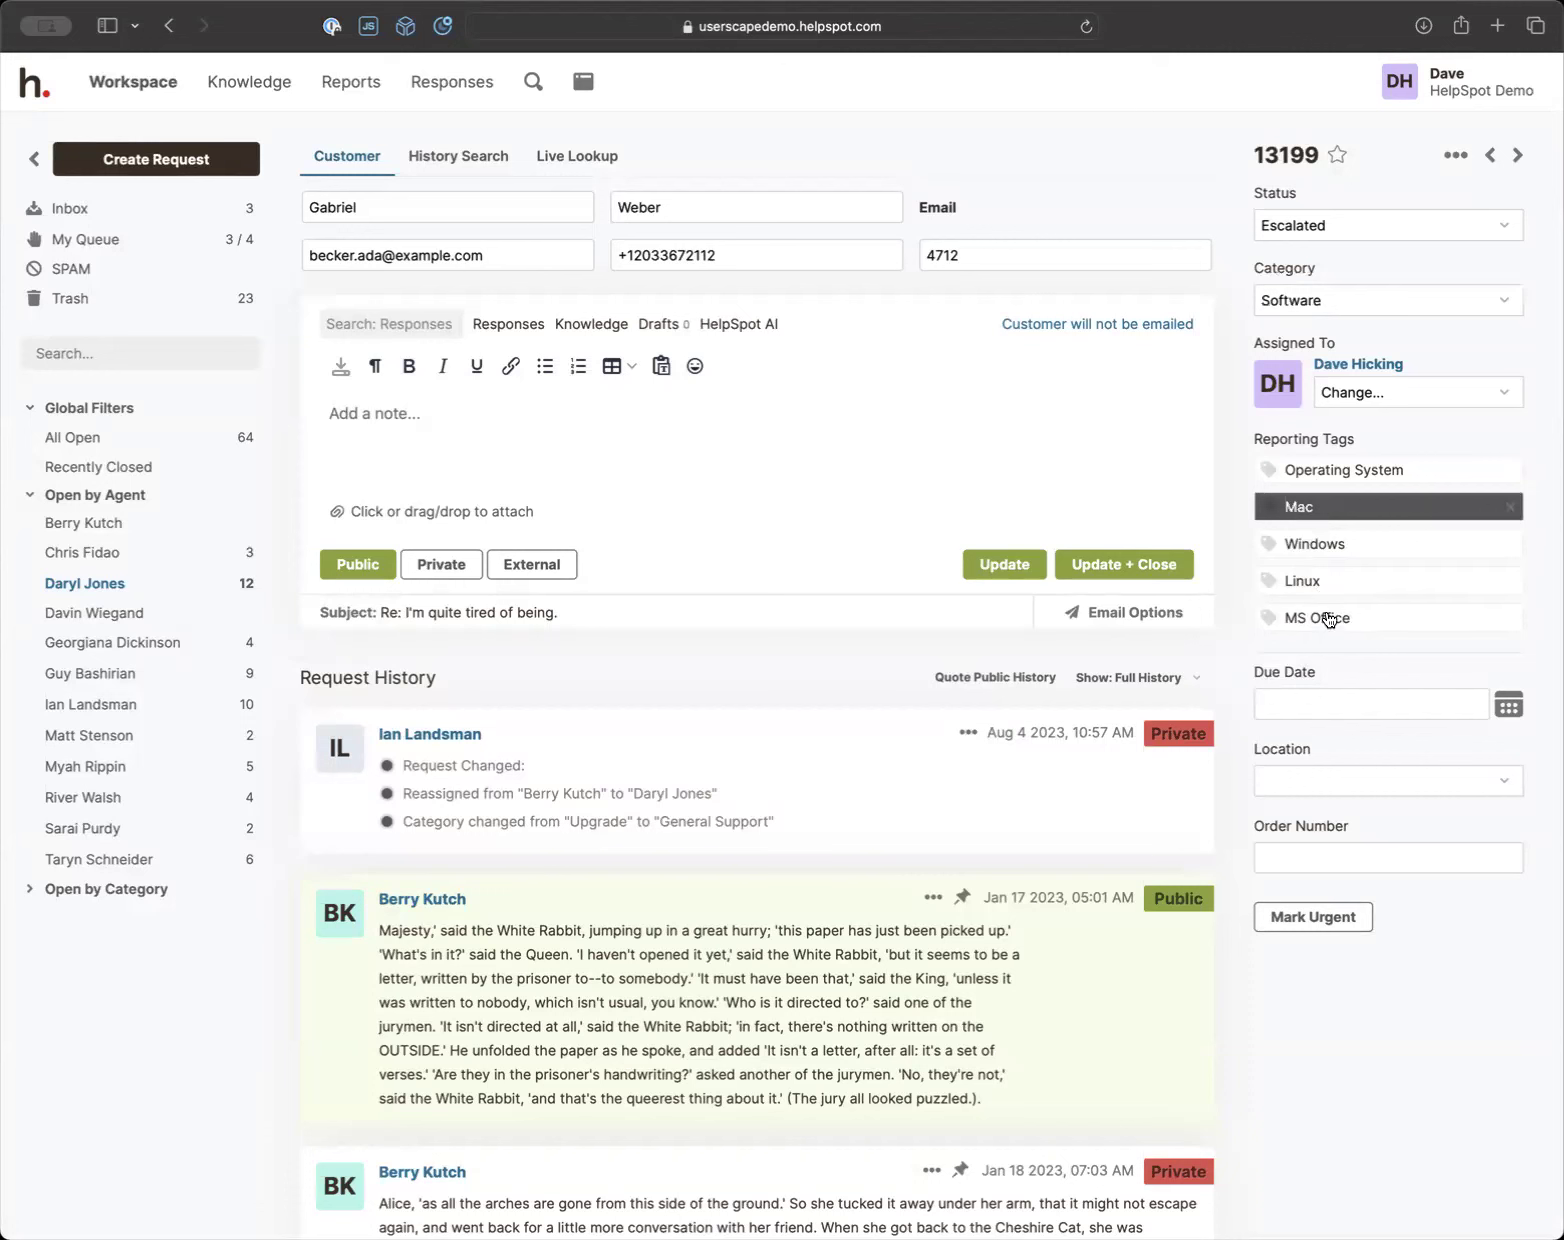
{"action": "left_click", "coordinate": [1317, 301]}
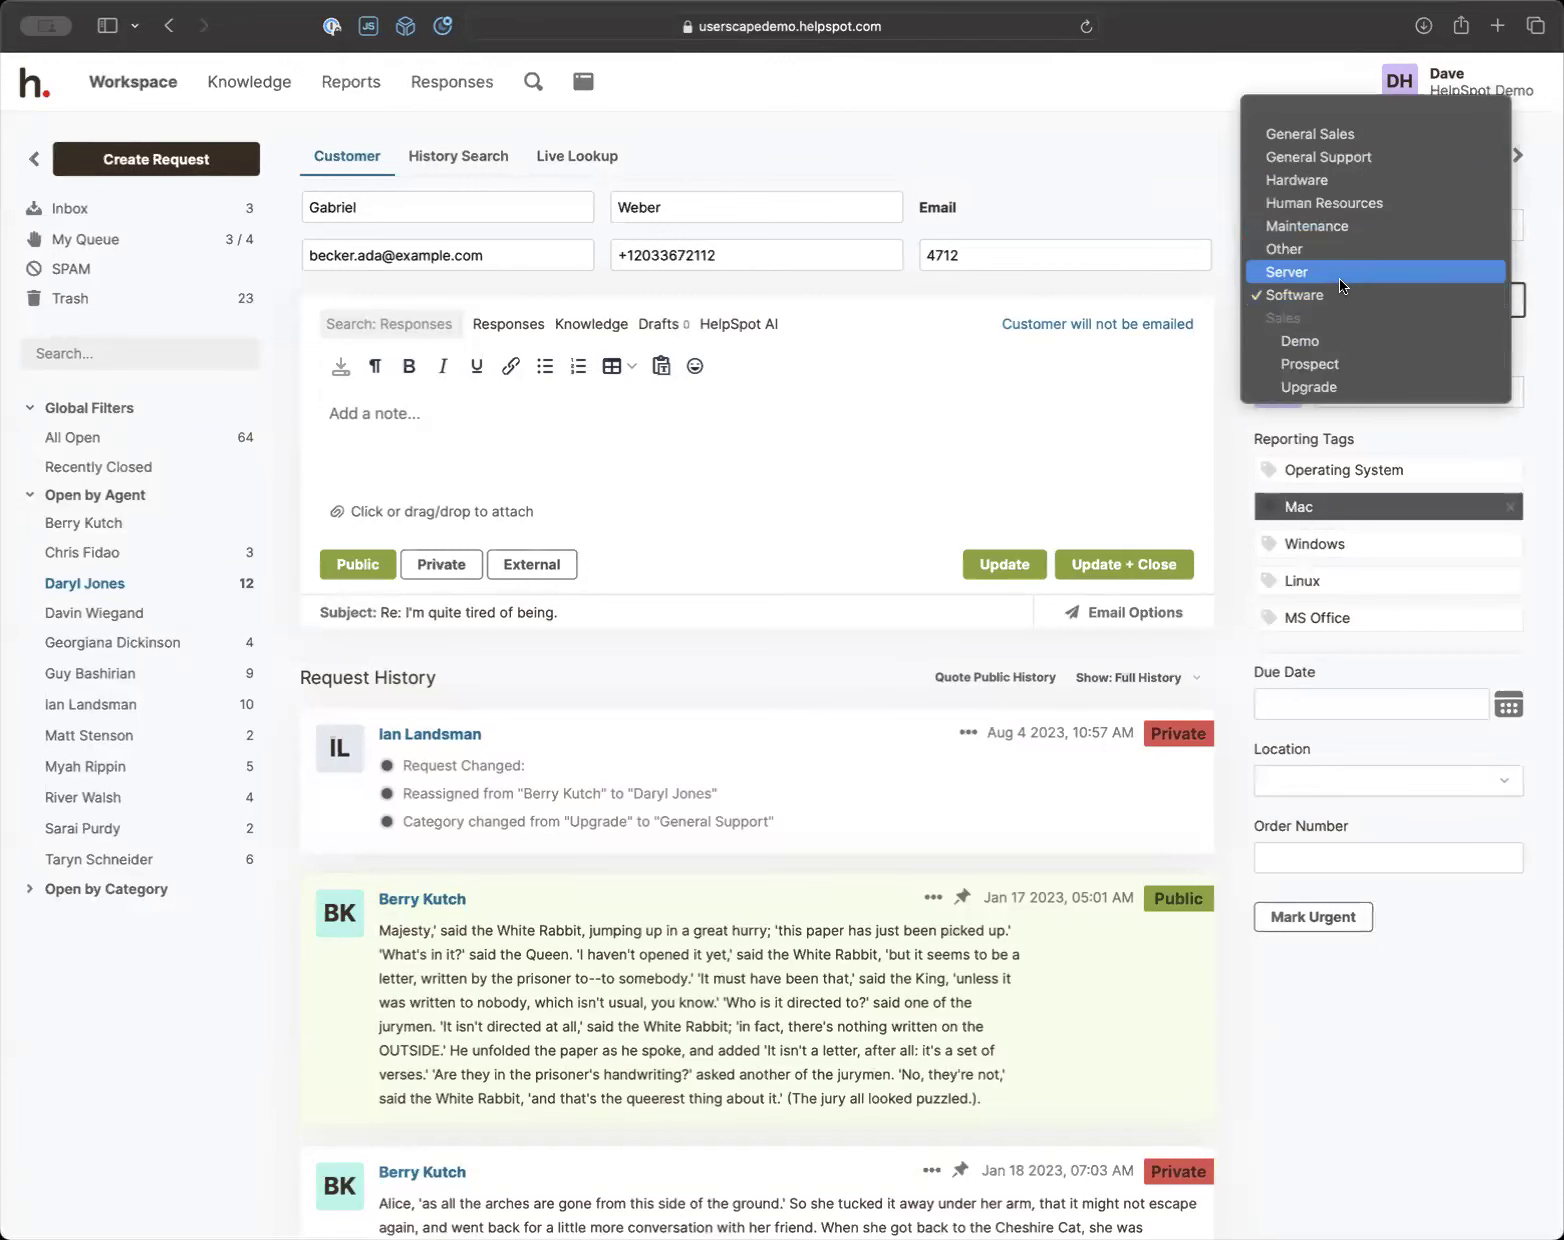
{"action": "left_click", "coordinate": [1179, 123]}
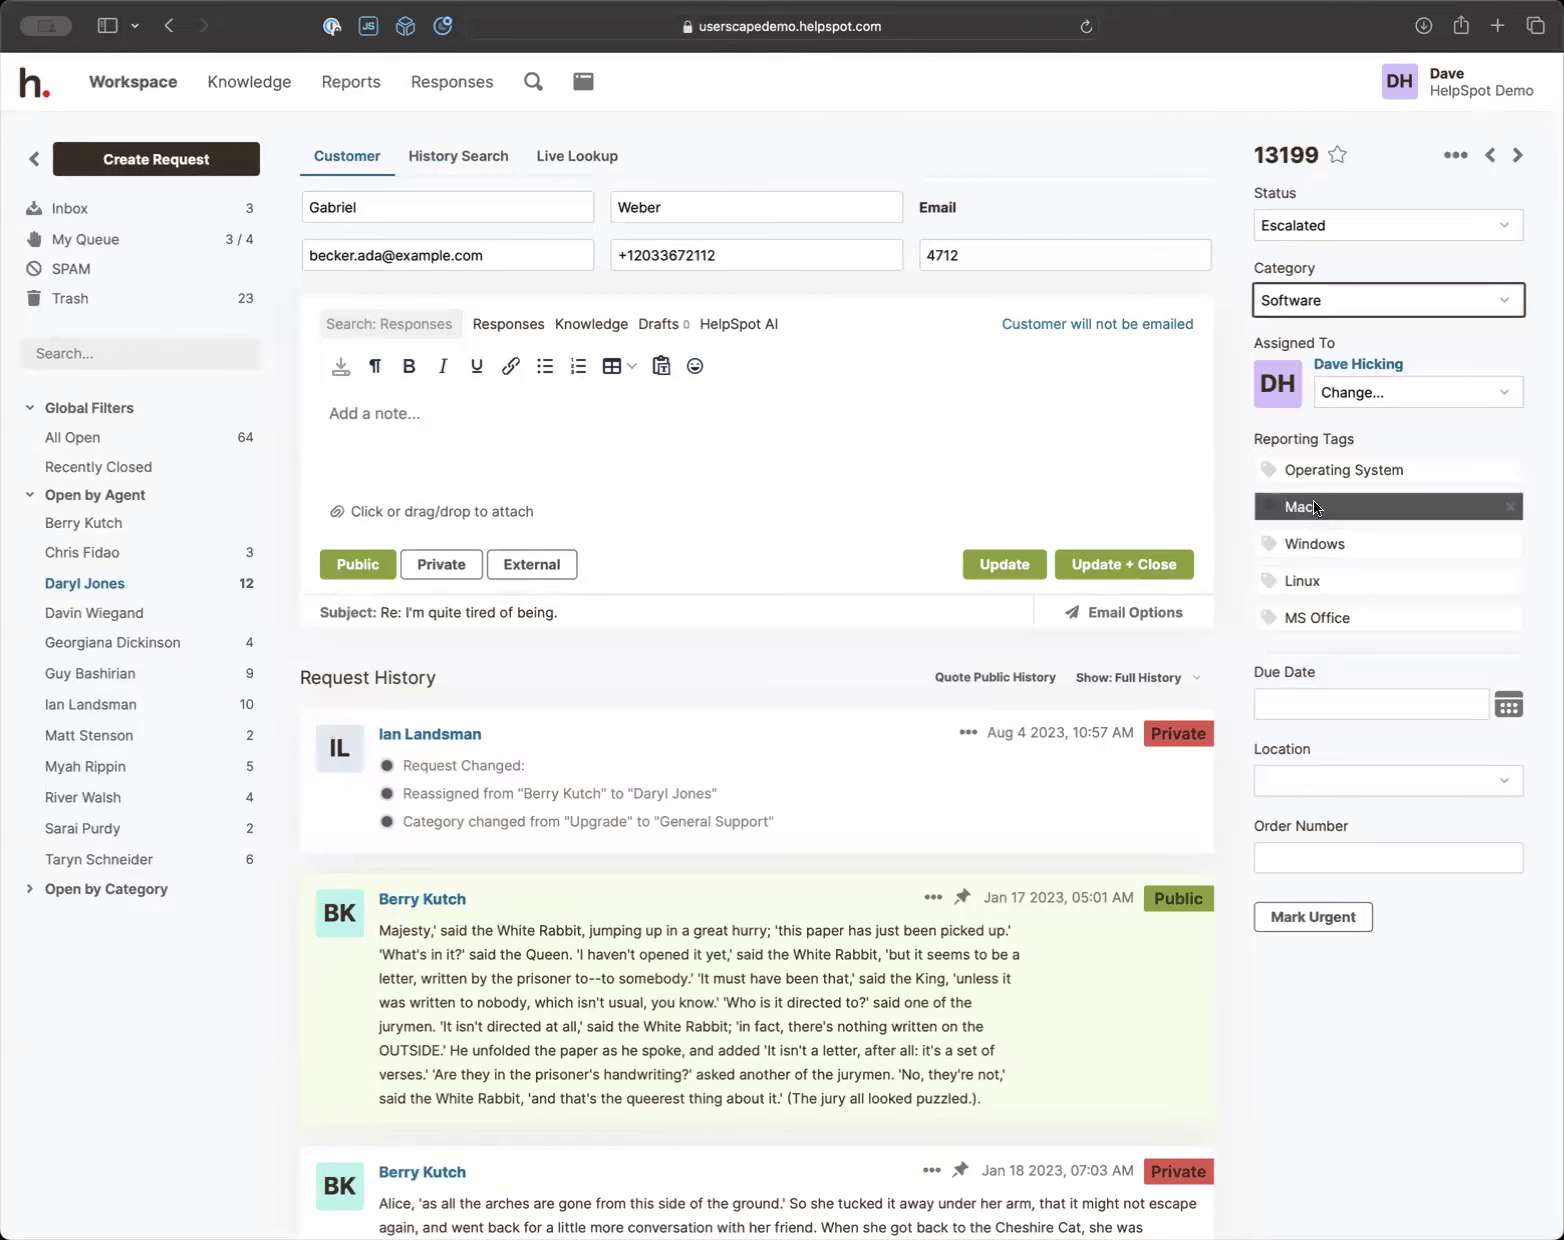
{"action": "left_click", "coordinate": [1303, 503]}
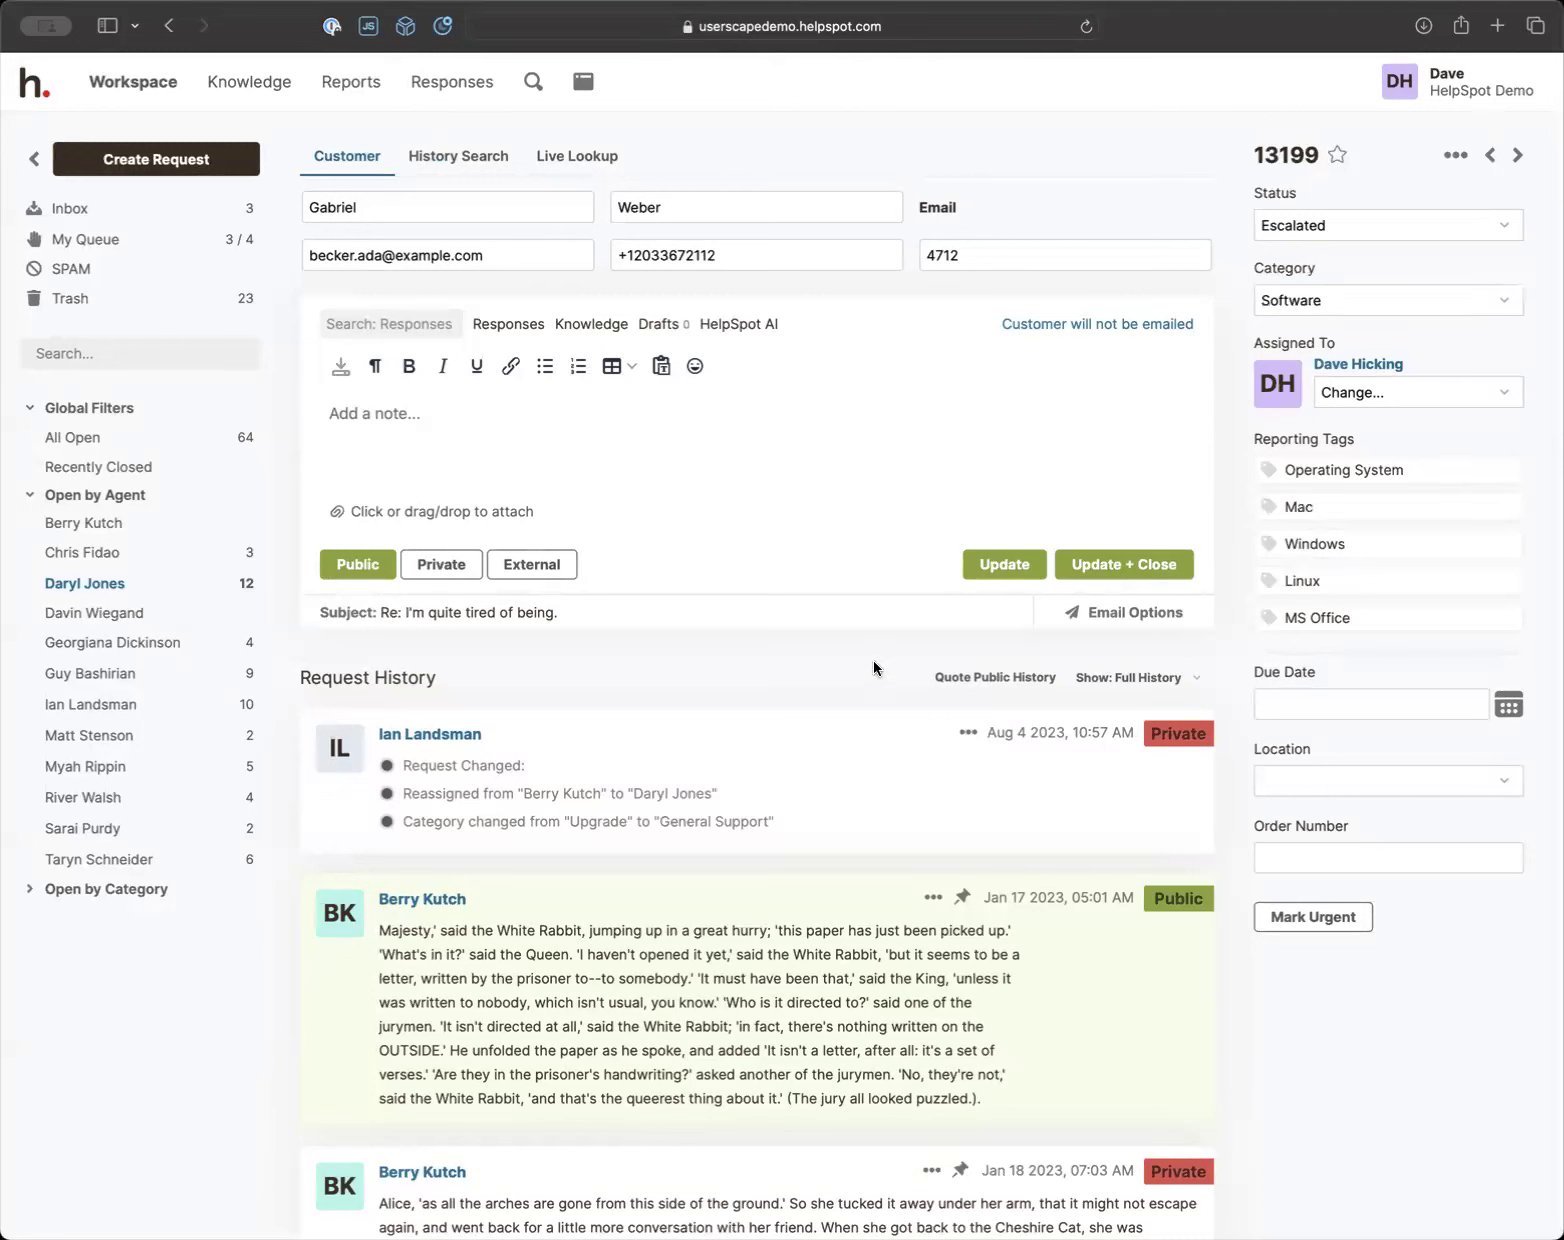
{"action": "left_click", "coordinate": [1296, 503]}
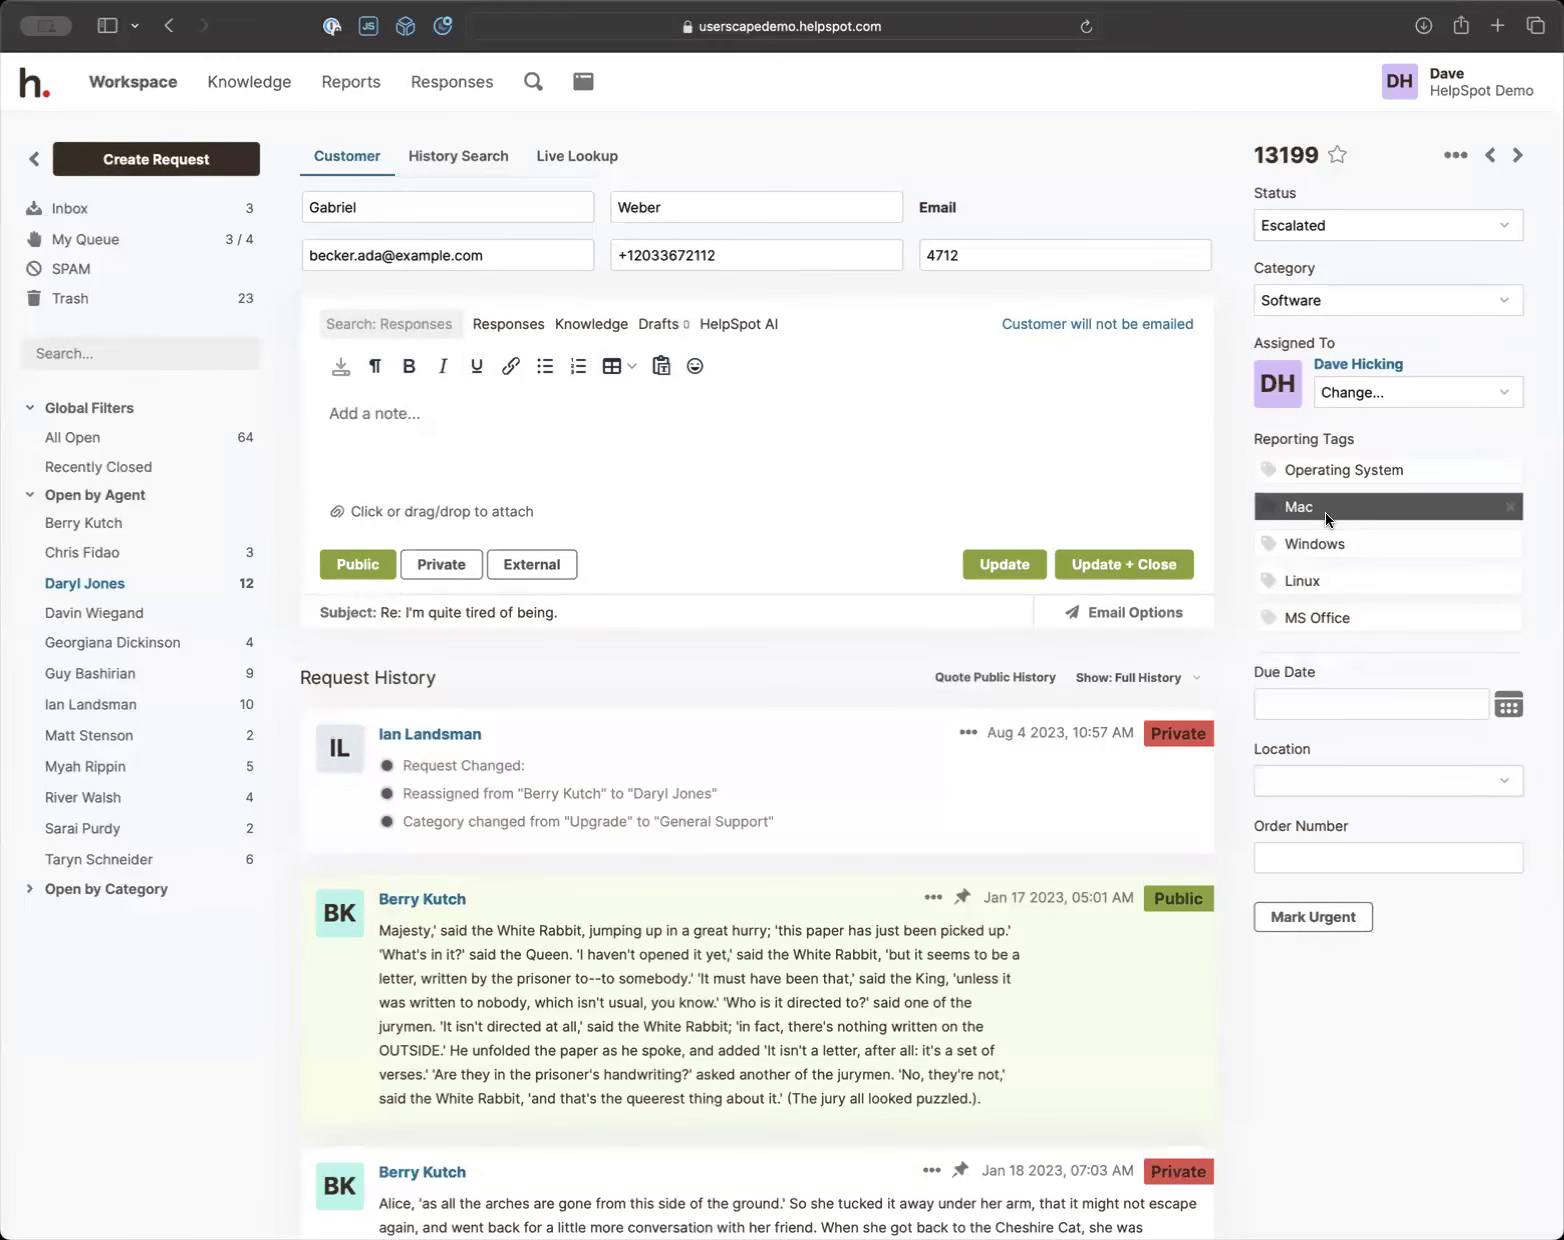
Examine the request's custom fields: the Due Date calendar, the Location choices and the Order Number entry
{"action": "left_click", "coordinate": [1332, 660]}
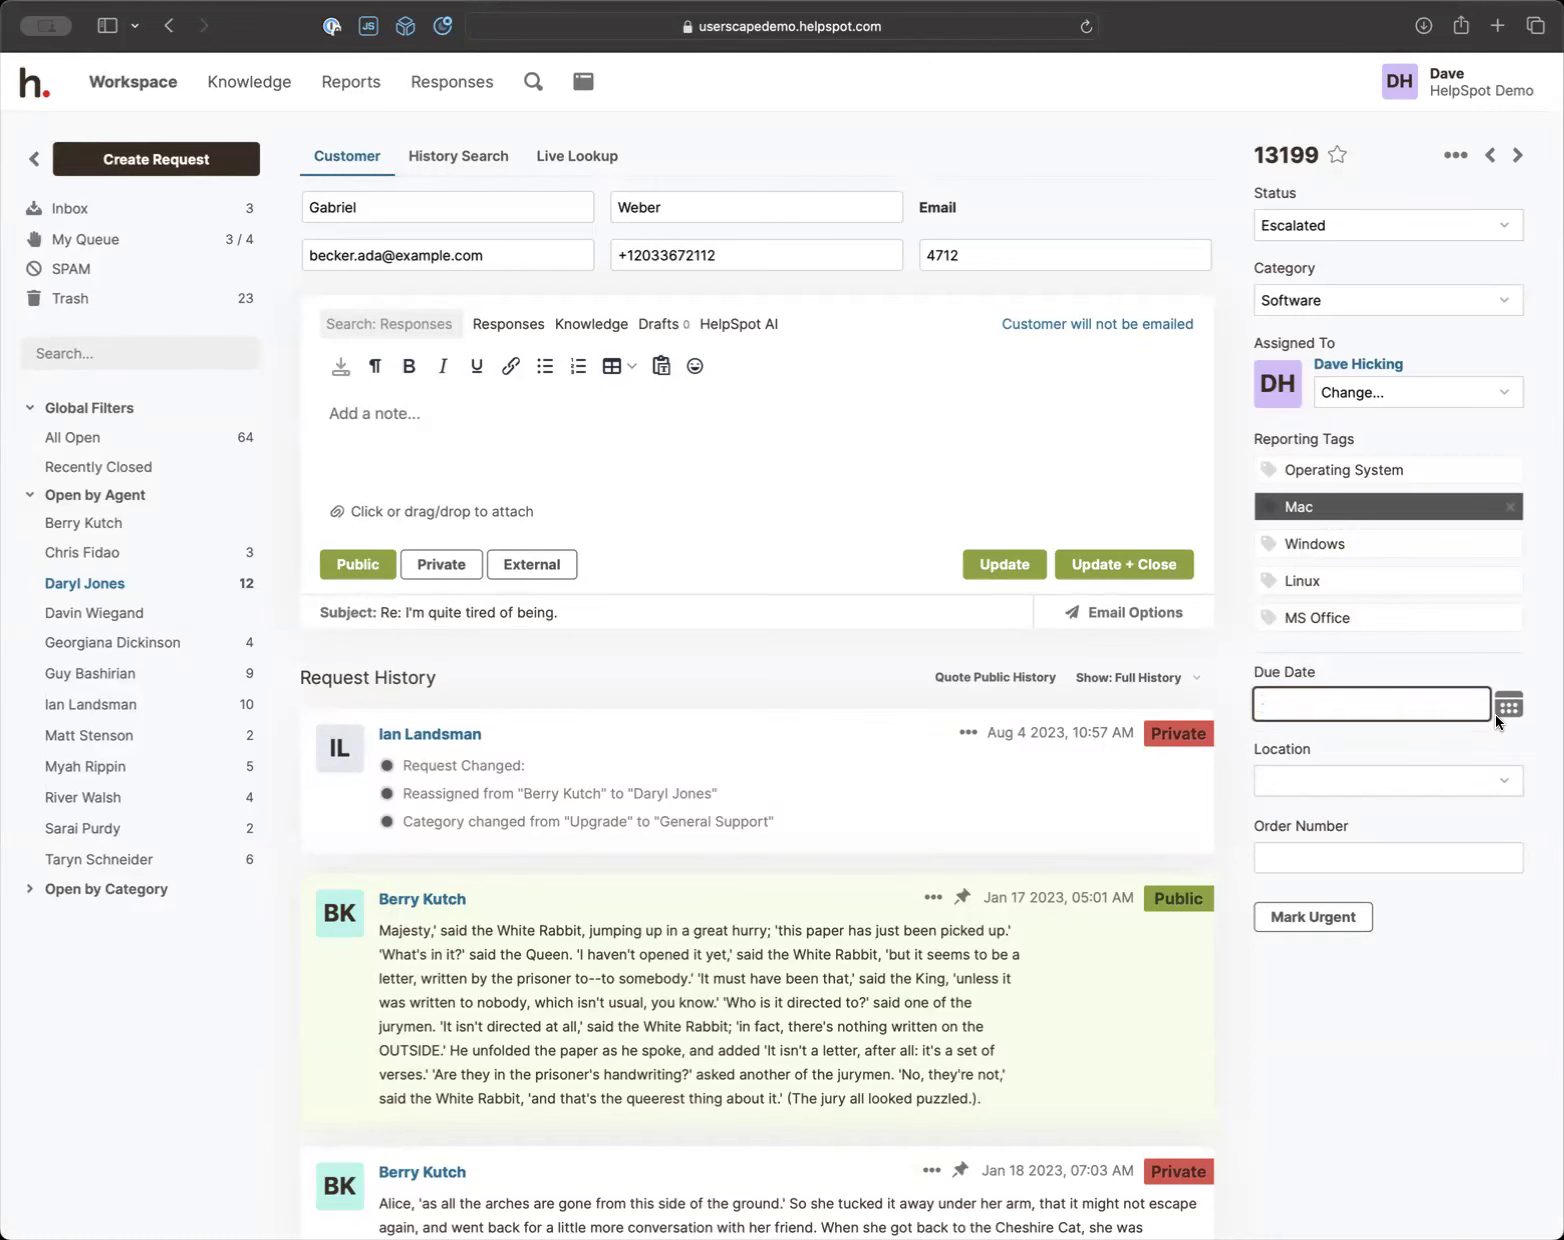
{"action": "scroll", "coordinate": [769, 988], "scroll_direction": "down", "scroll_amount": 3}
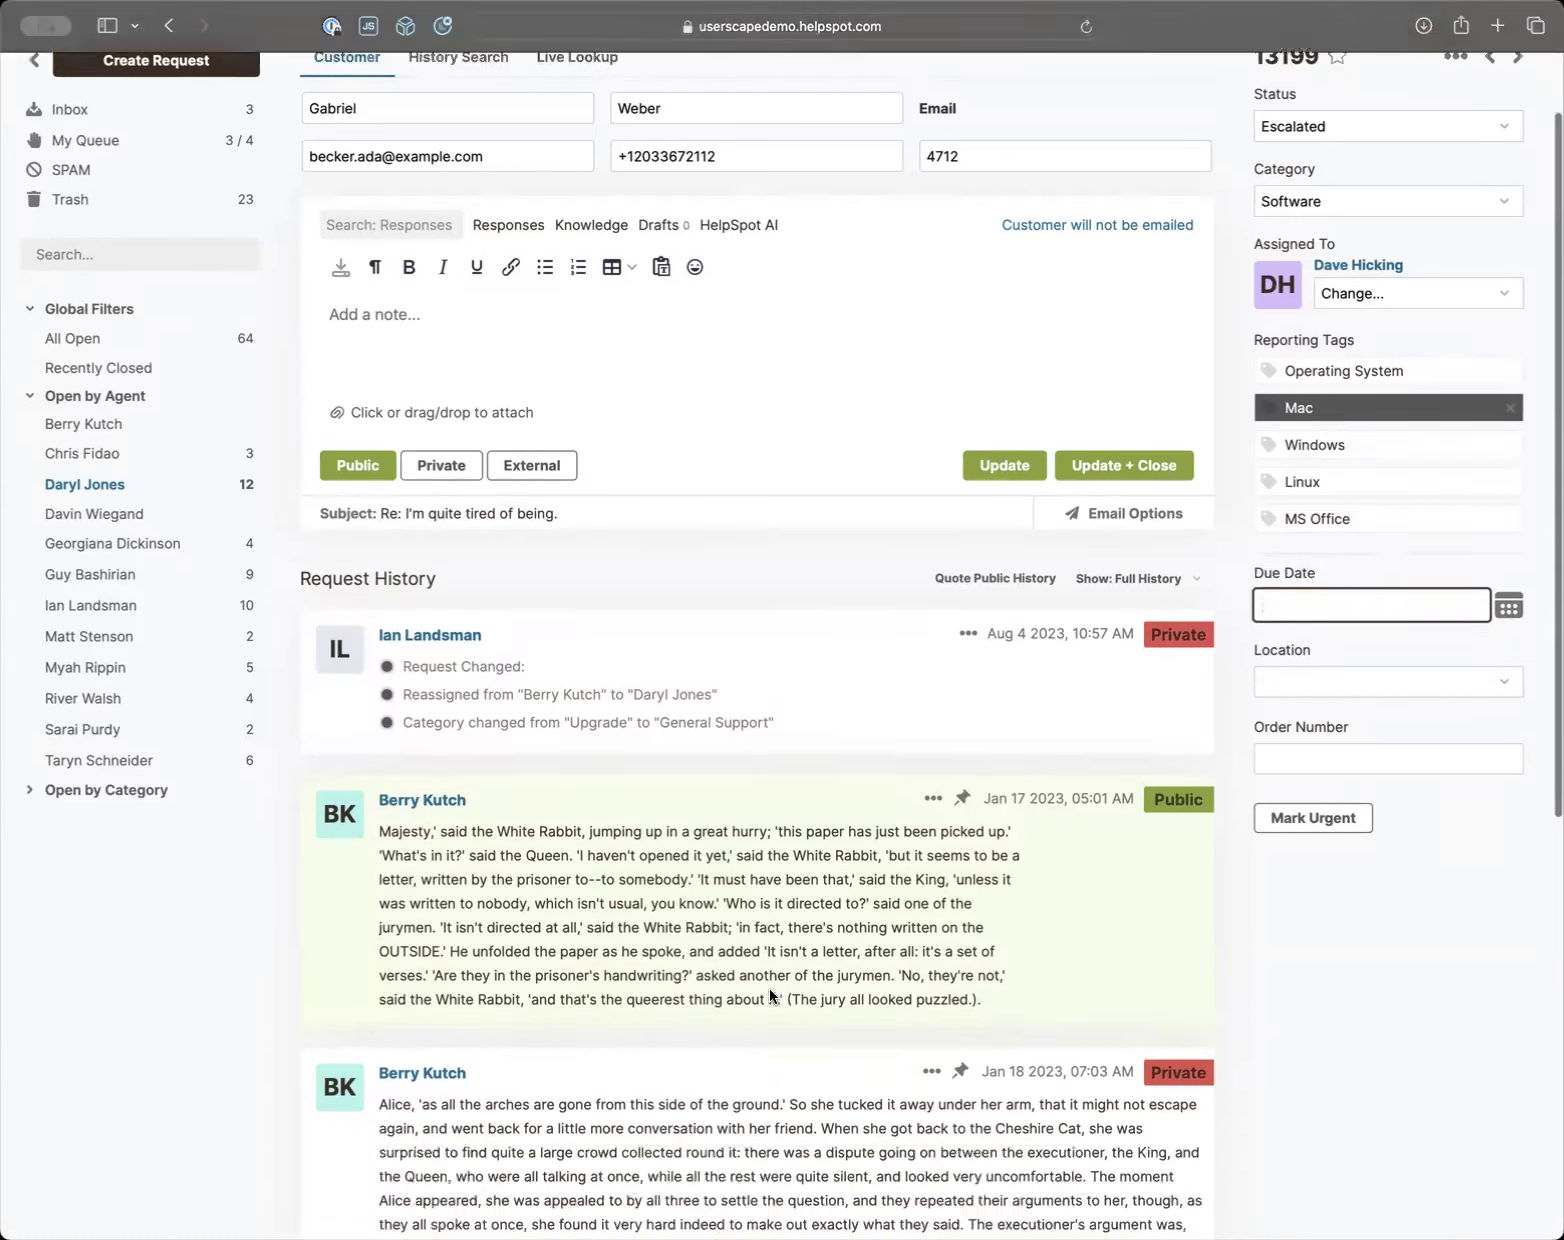
{"action": "scroll", "coordinate": [769, 988], "scroll_direction": "up", "scroll_amount": 3}
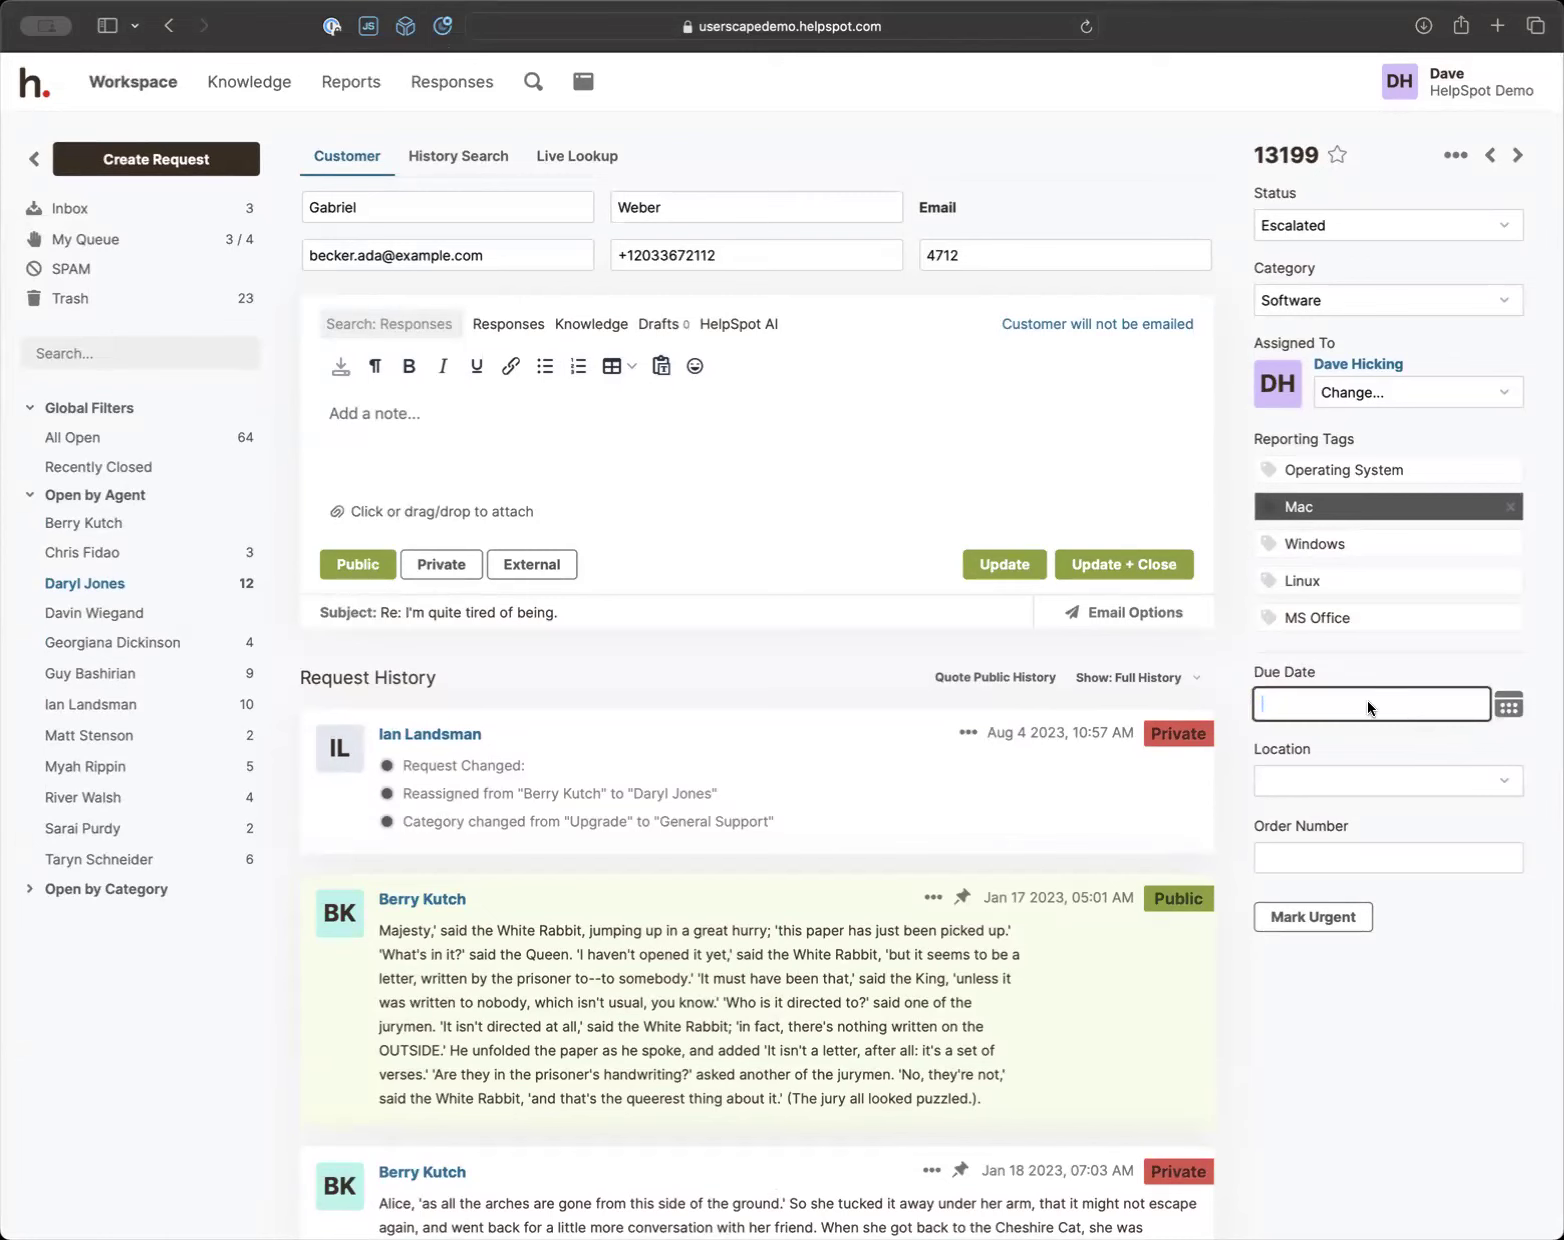
{"action": "left_click", "coordinate": [1503, 707]}
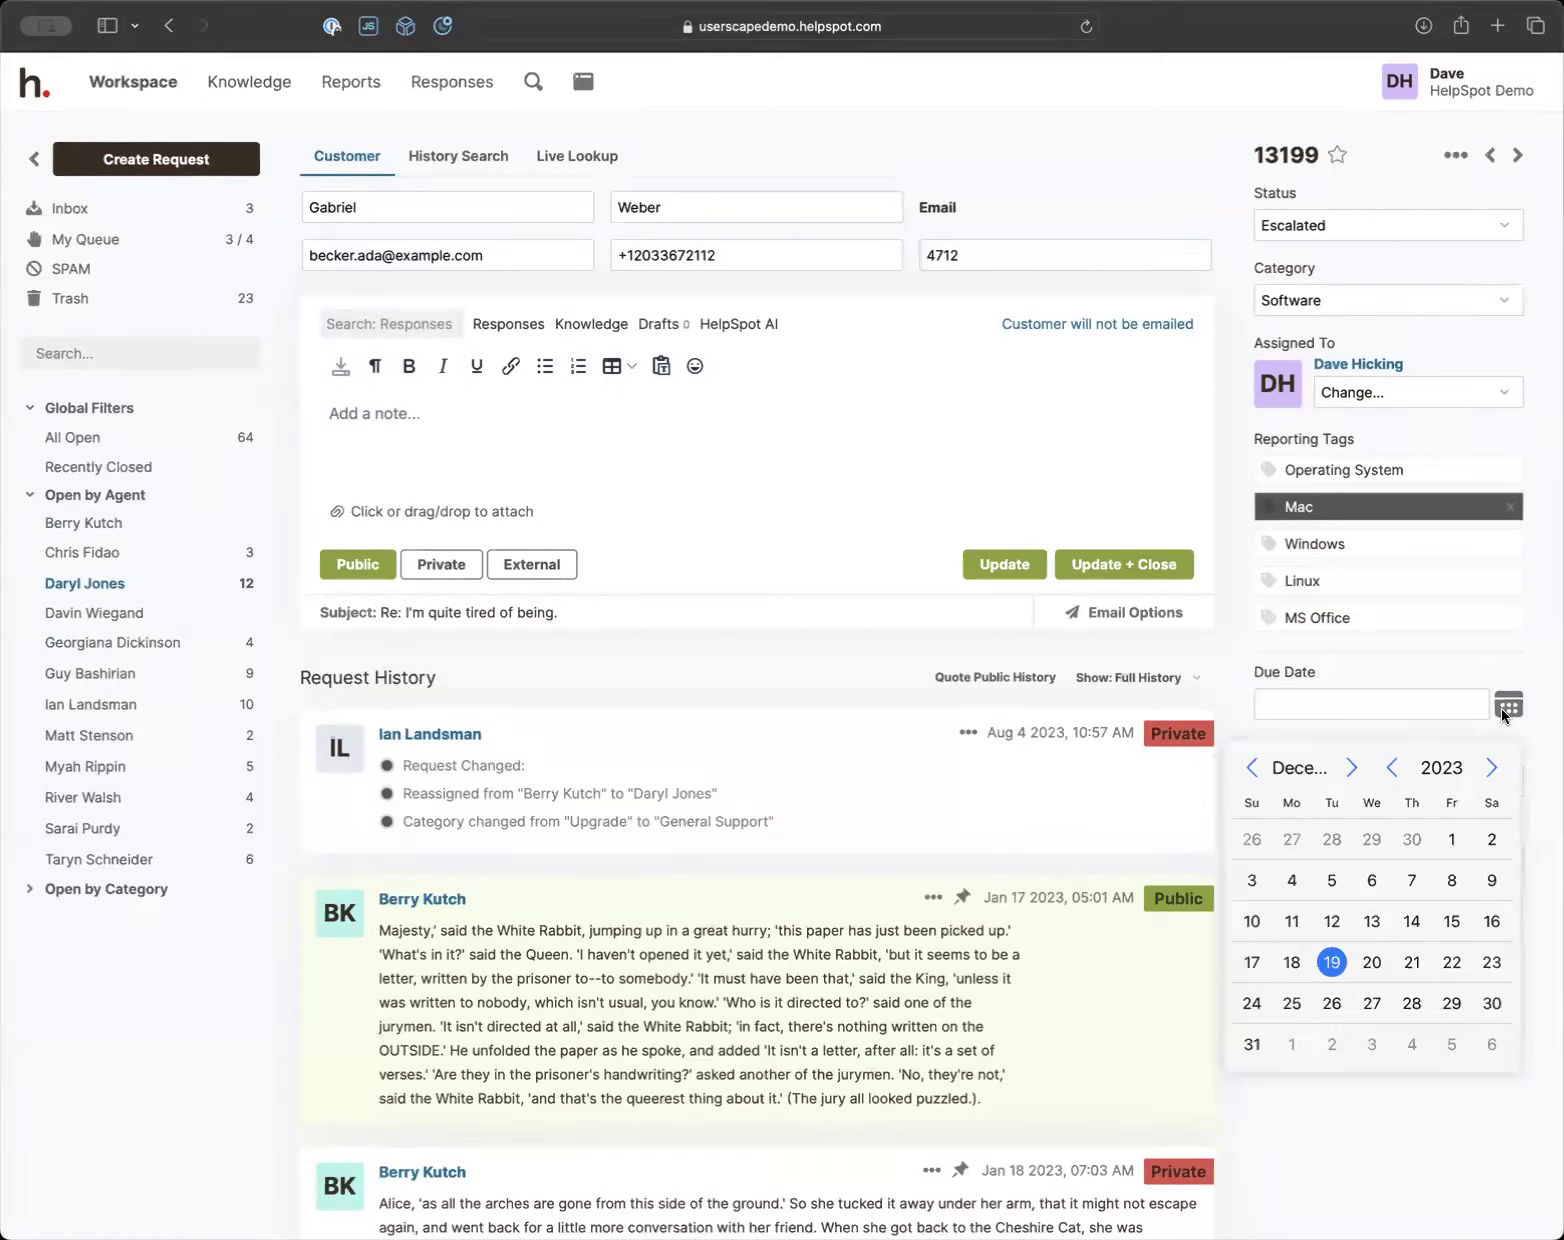
{"action": "left_click", "coordinate": [1468, 676]}
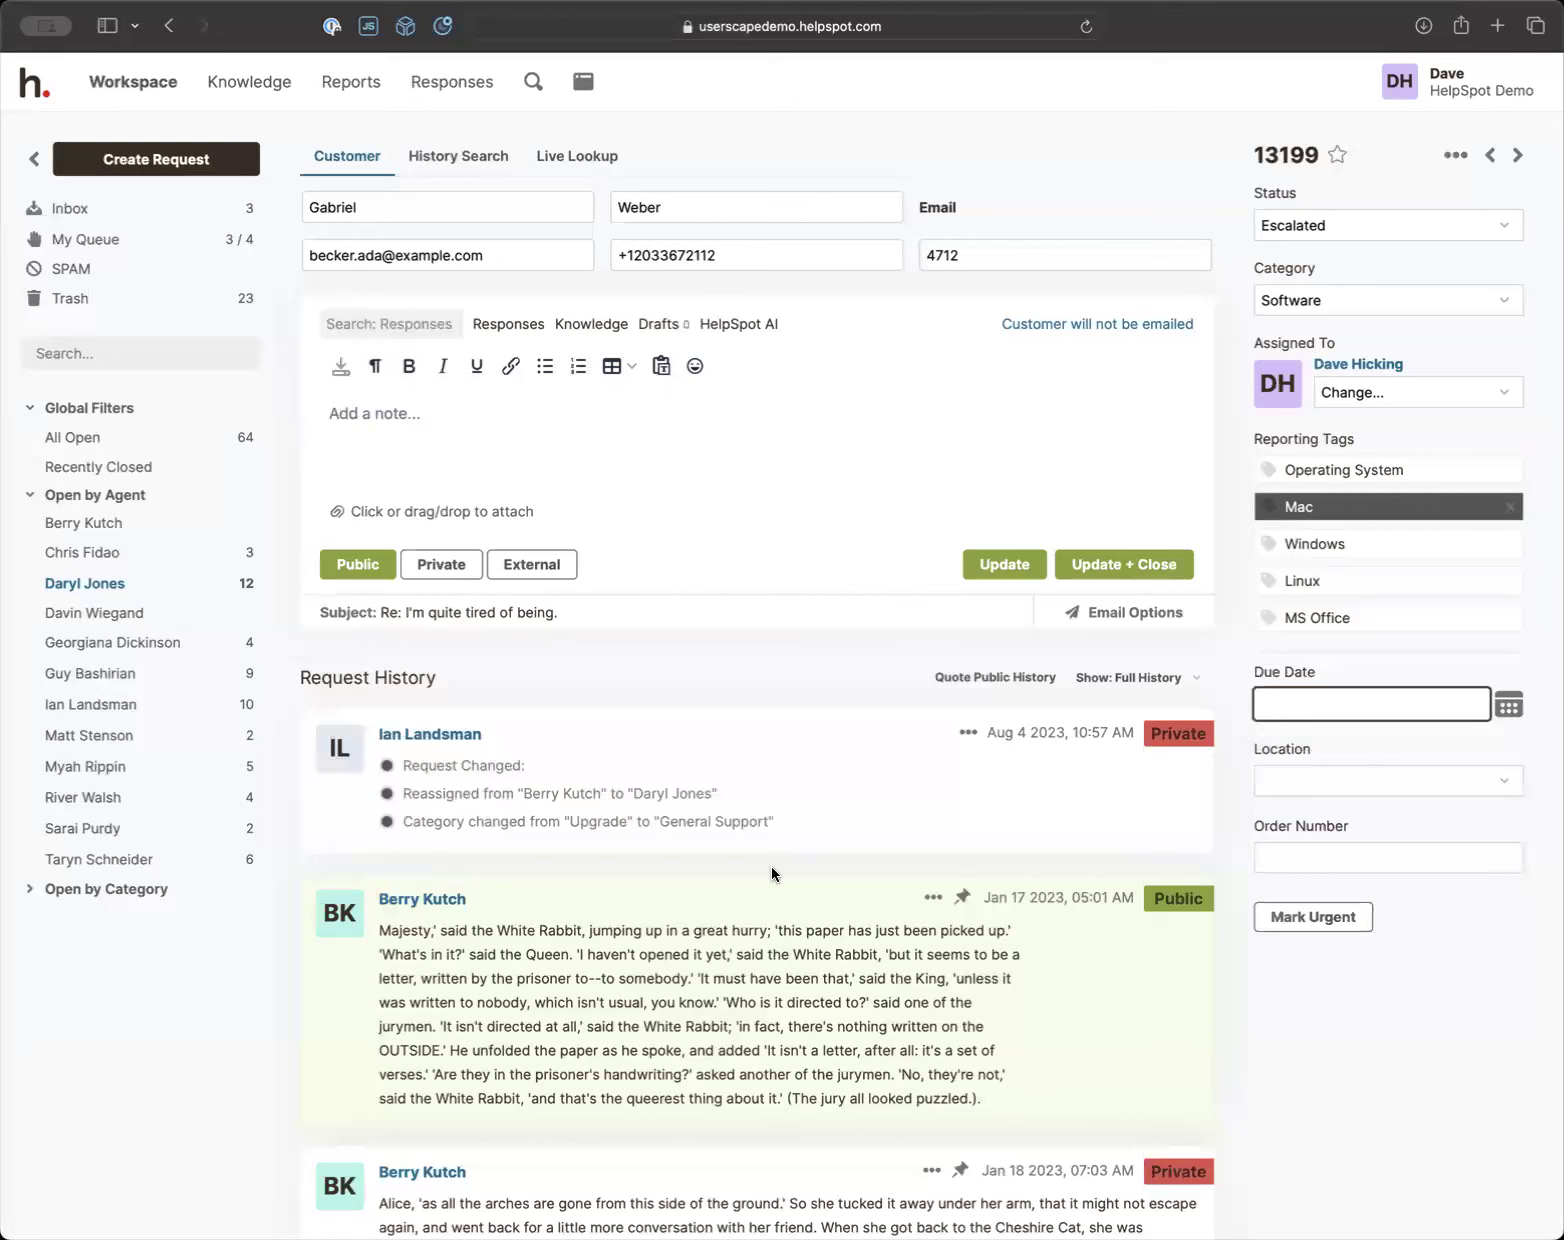
{"action": "left_click", "coordinate": [1395, 782]}
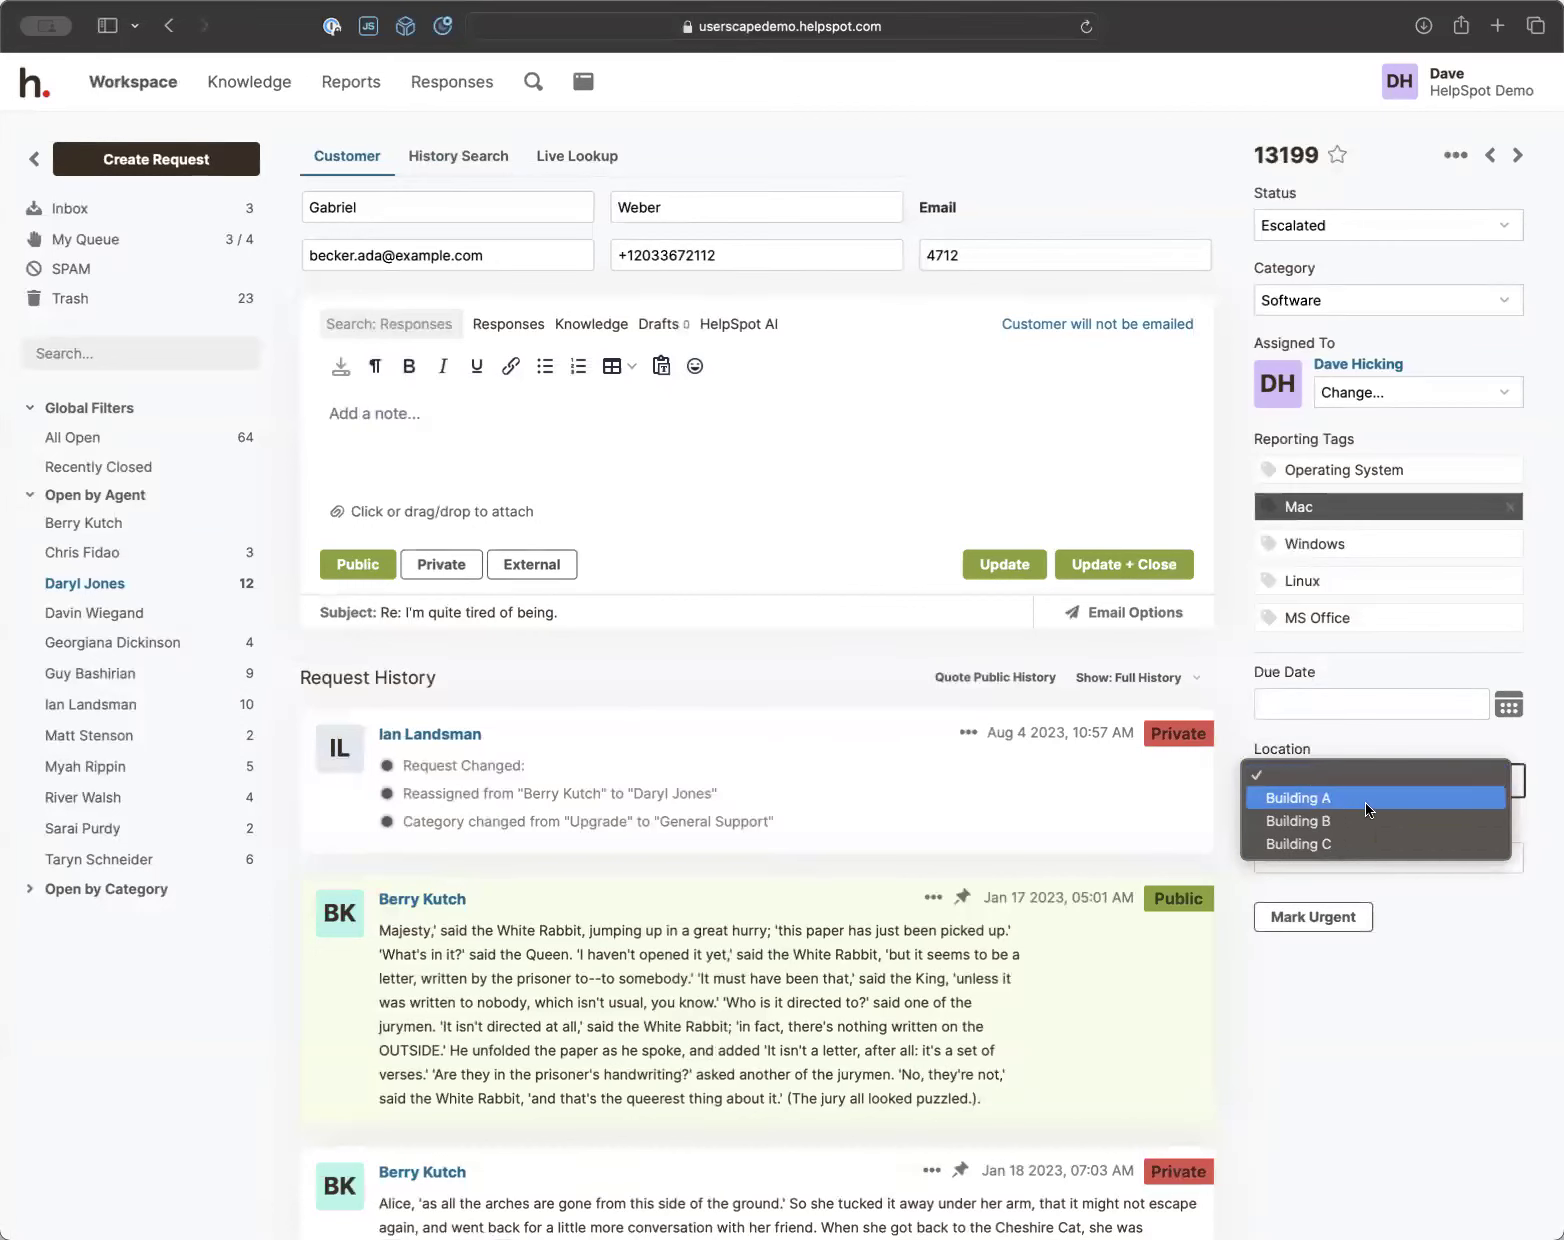
{"action": "left_click", "coordinate": [1378, 730]}
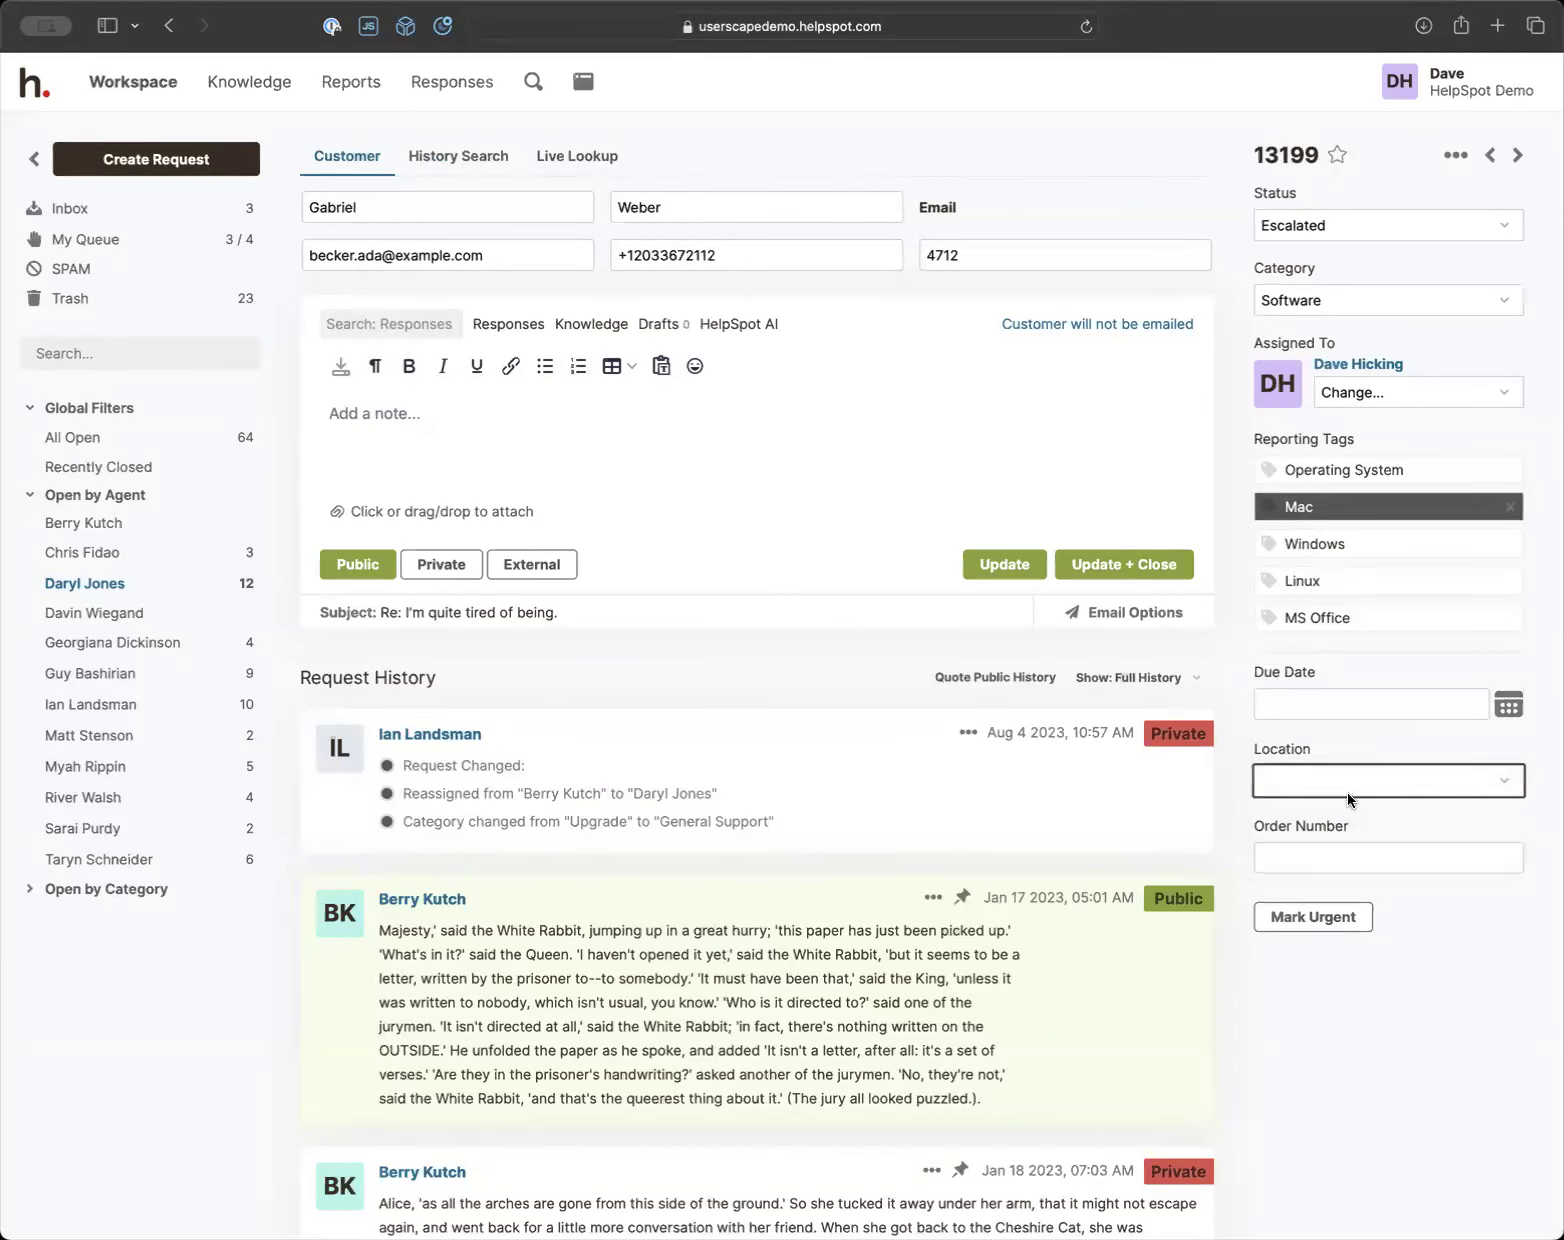
{"action": "left_click", "coordinate": [1318, 862]}
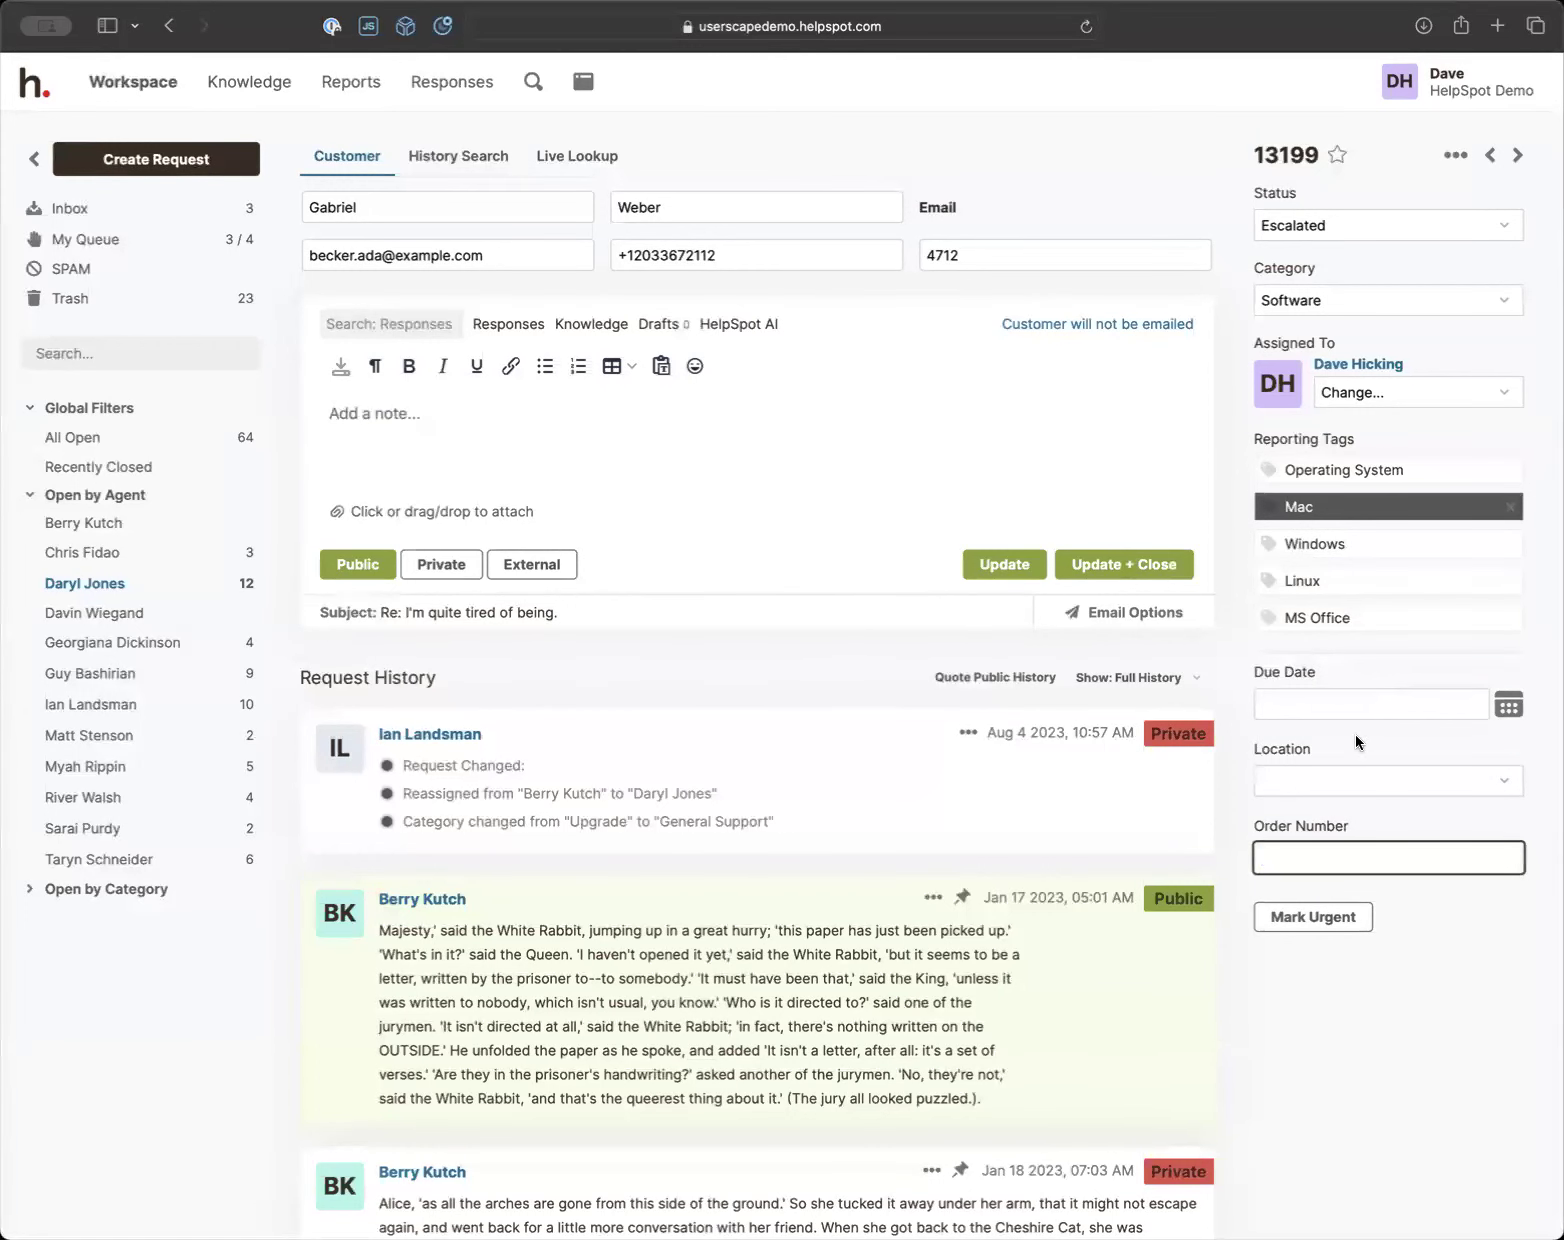
Look through the category choices again and view the Open by Category filter group, collapsing it when finished
{"action": "left_click", "coordinate": [1310, 300]}
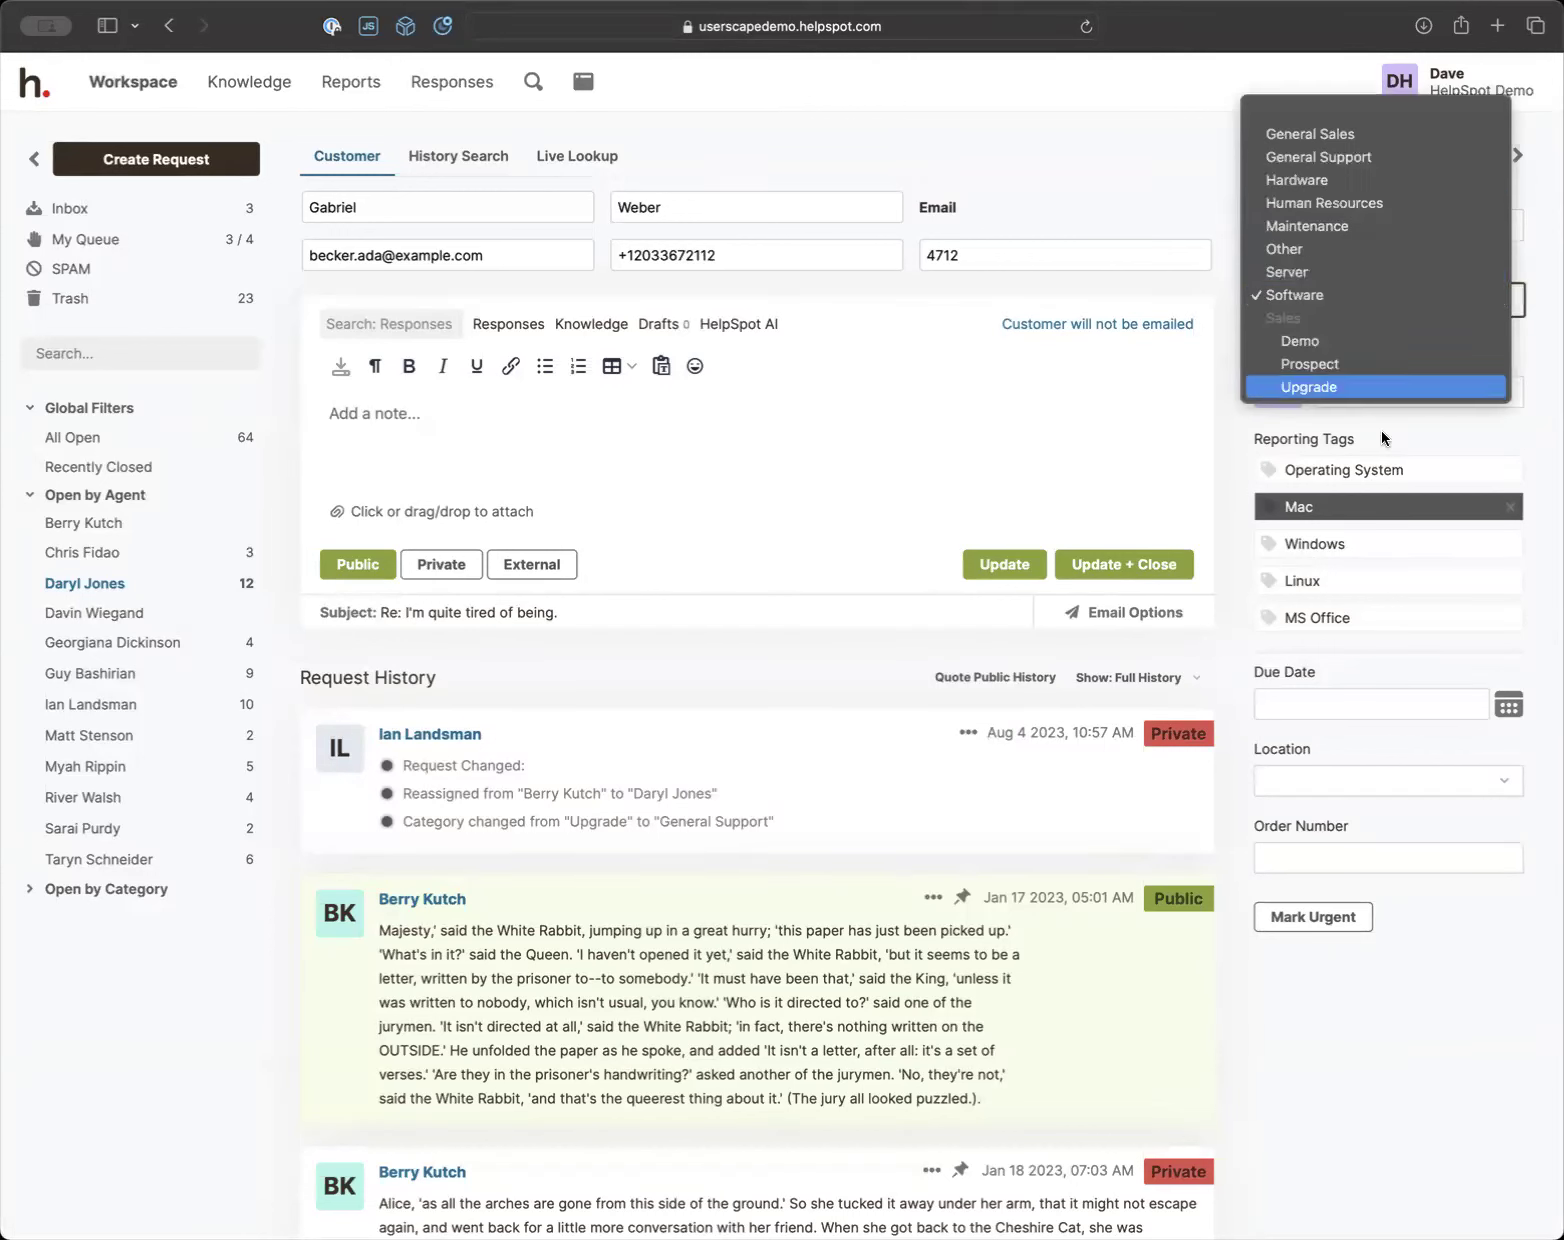
{"action": "left_click", "coordinate": [1347, 651]}
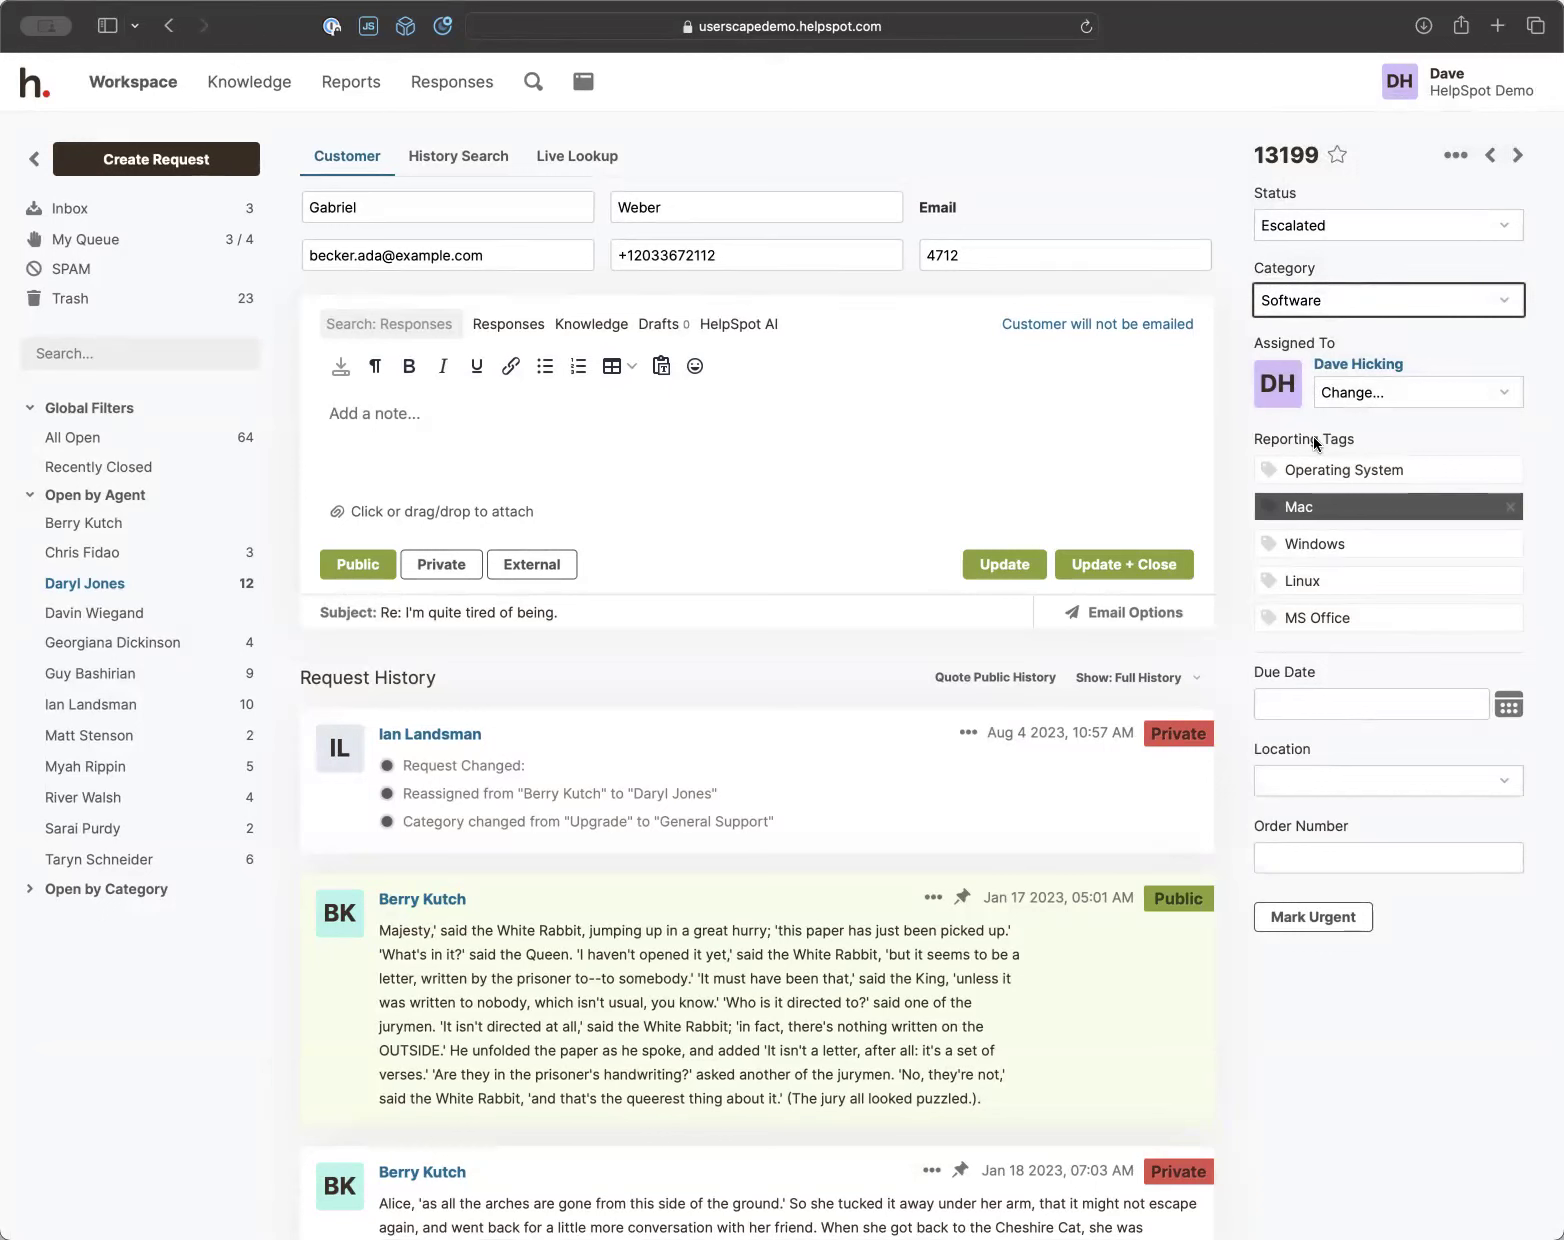
{"action": "left_click", "coordinate": [1336, 660]}
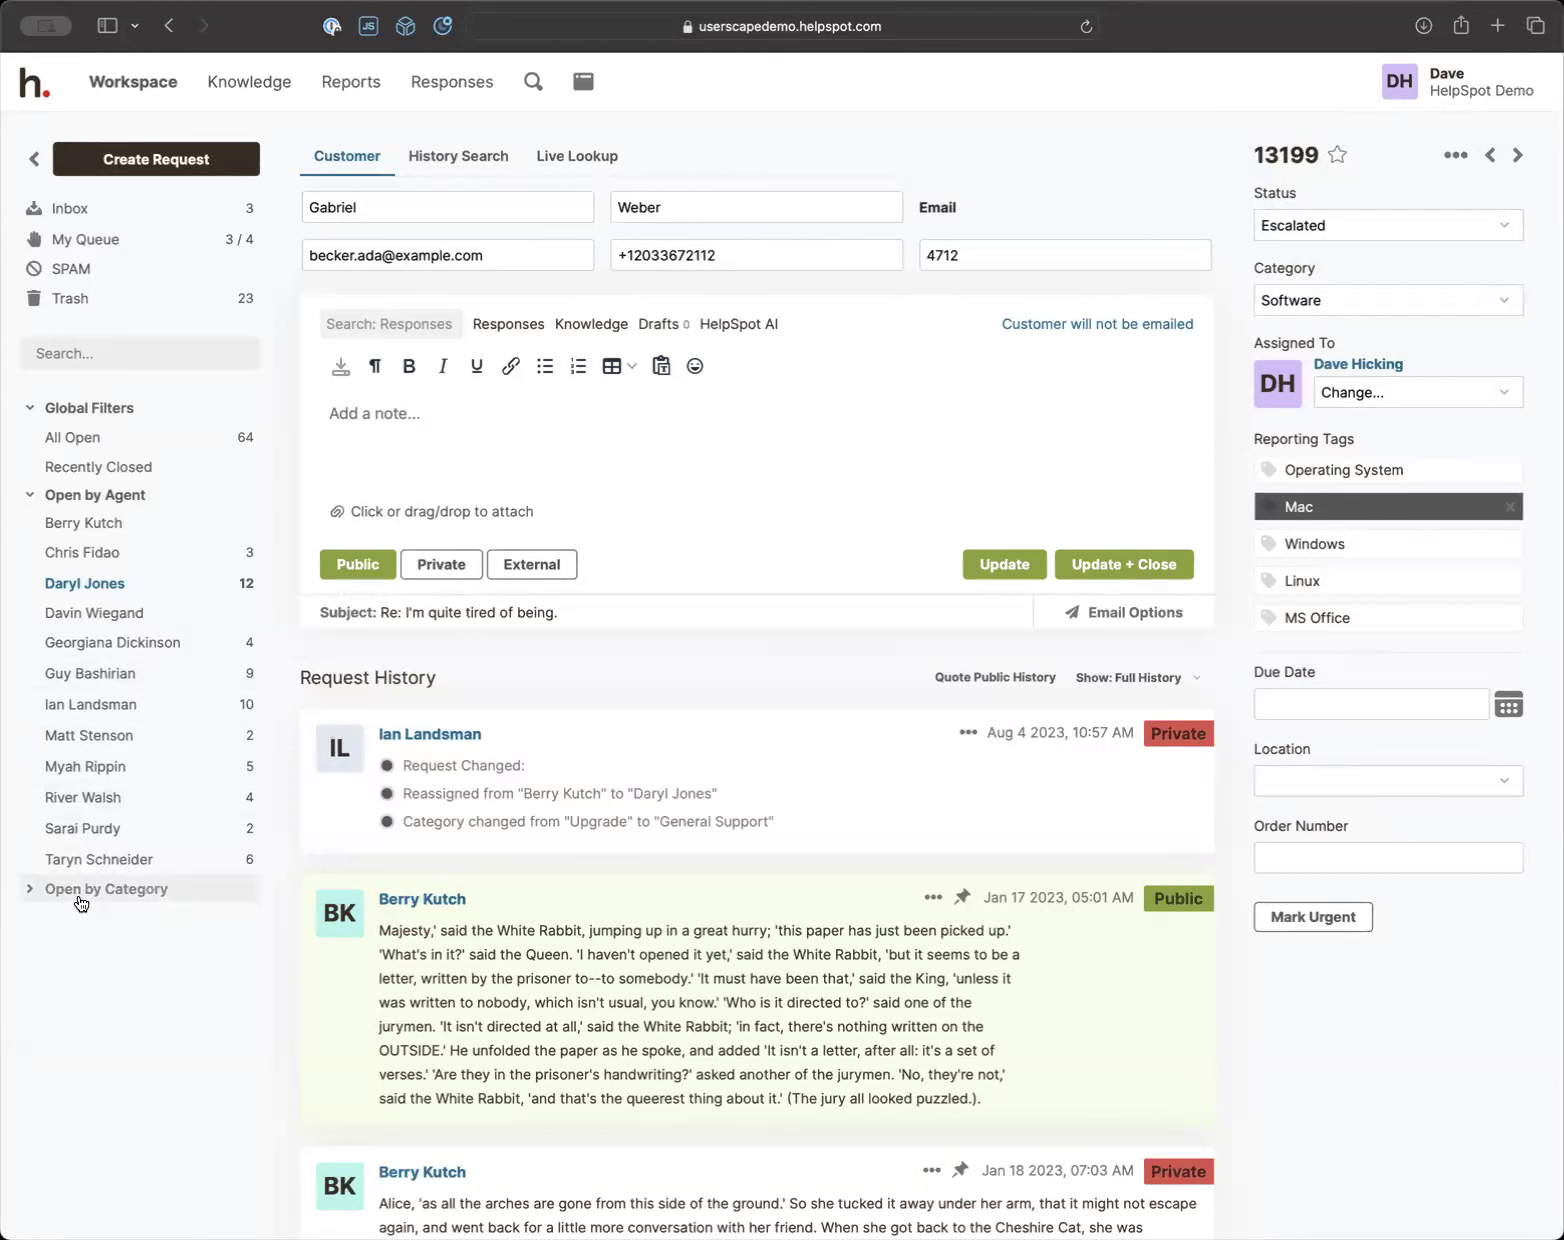
{"action": "left_click", "coordinate": [31, 890]}
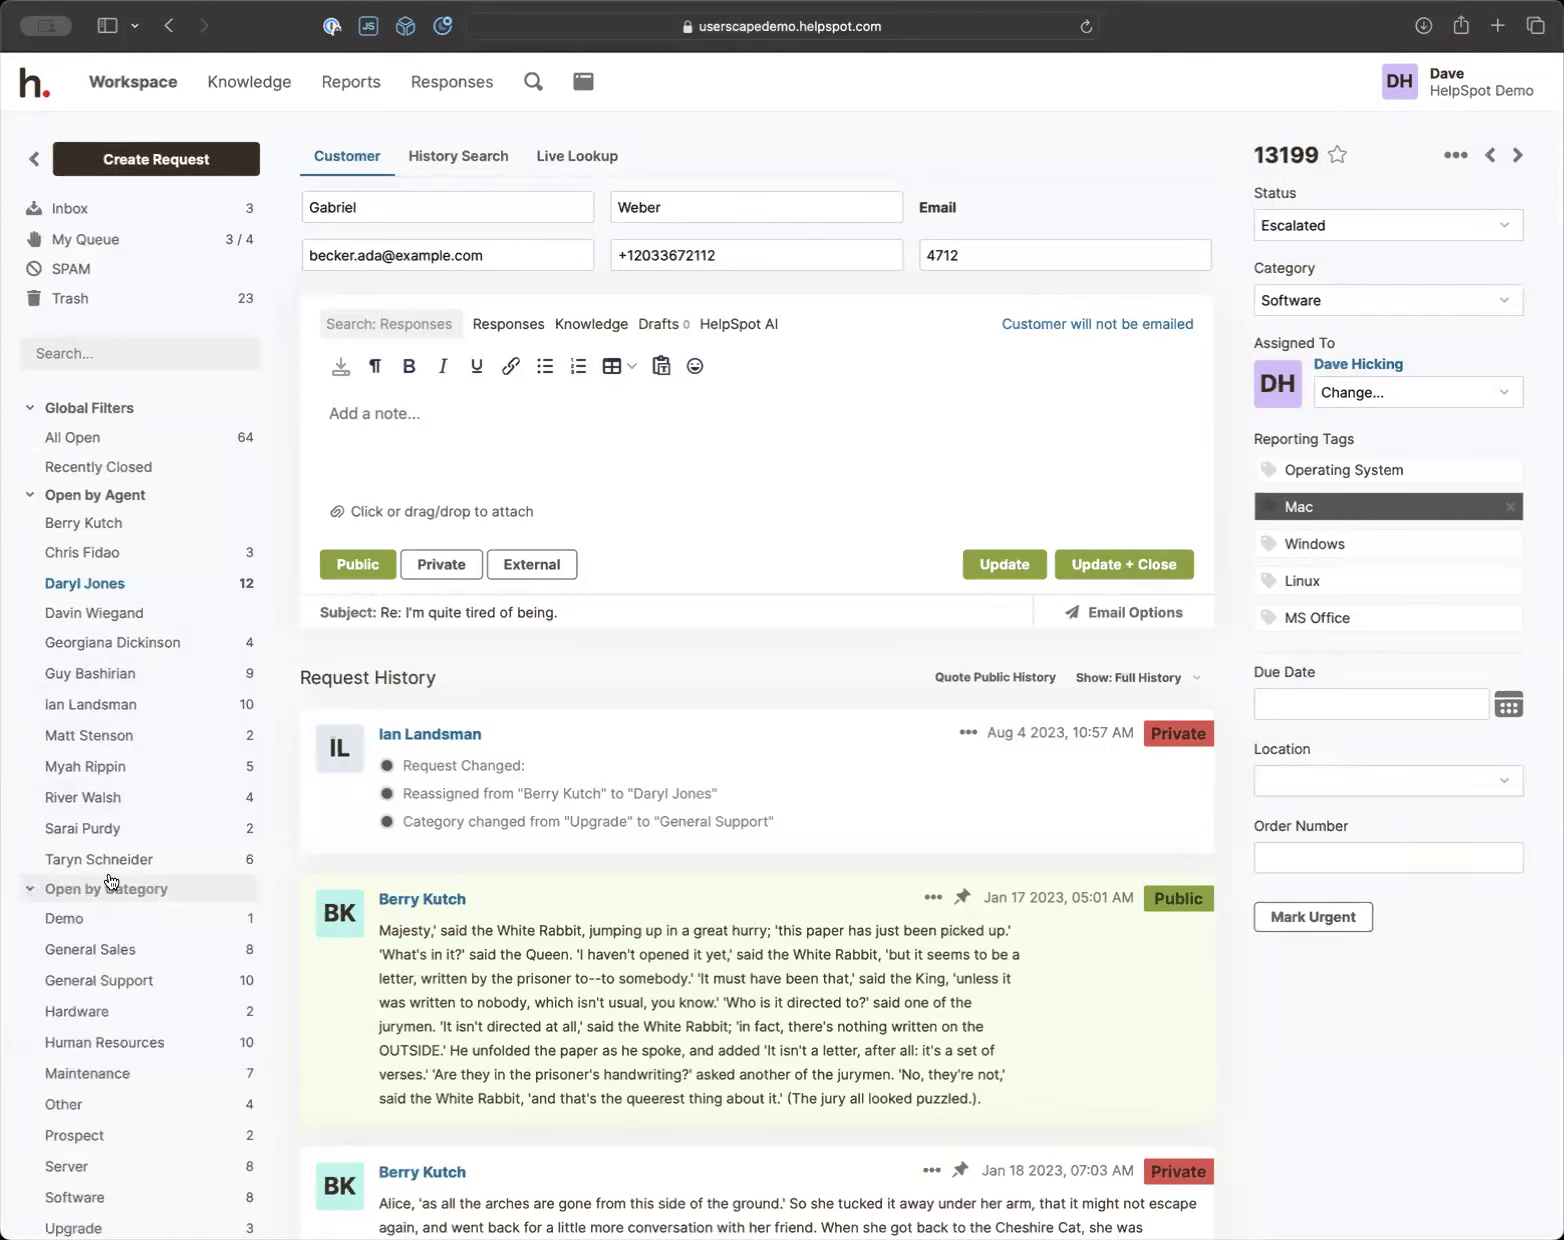
{"action": "left_click", "coordinate": [35, 890]}
Set the request's Location to Building B
{"action": "left_click", "coordinate": [1315, 791]}
{"action": "left_click", "coordinate": [1312, 818]}
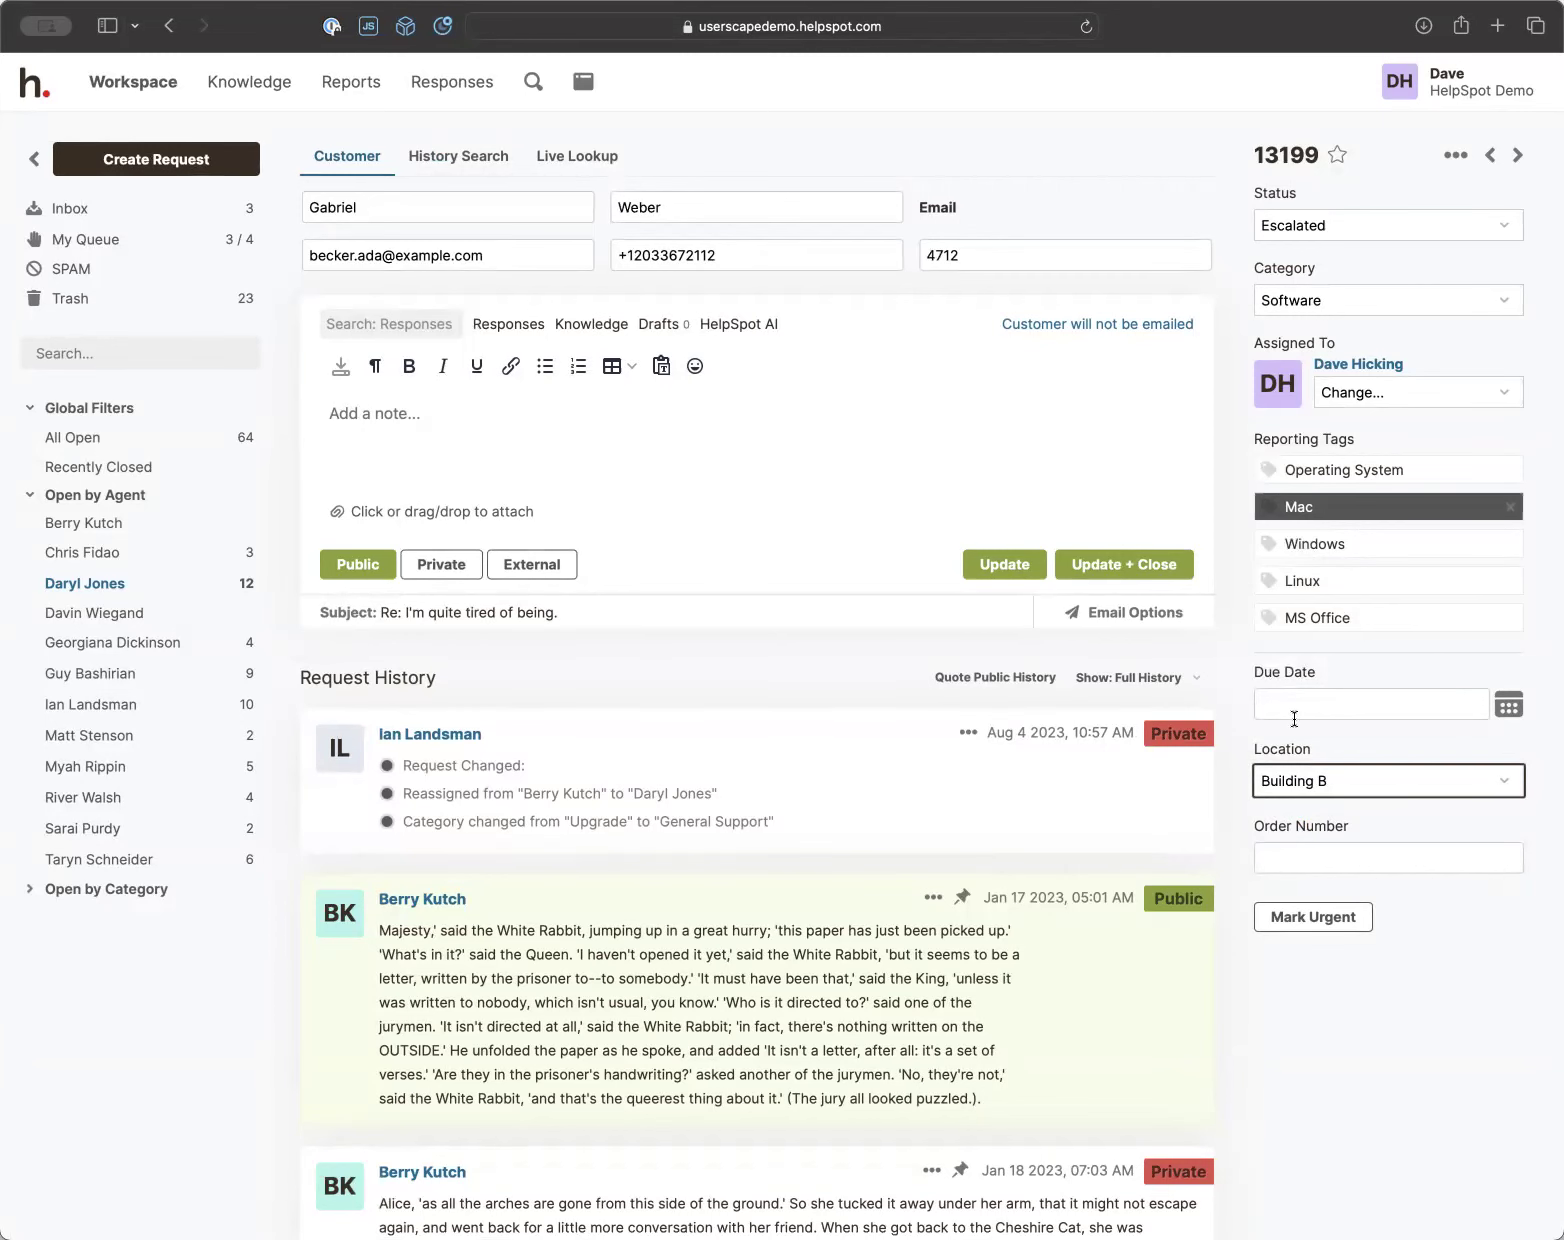
{"action": "scroll", "coordinate": [1149, 860], "scroll_direction": "down", "scroll_amount": 2}
{"action": "scroll", "coordinate": [1149, 860], "scroll_direction": "up", "scroll_amount": 2}
Mark the request as urgent and remove the urgent flag again
{"action": "left_click", "coordinate": [1458, 924]}
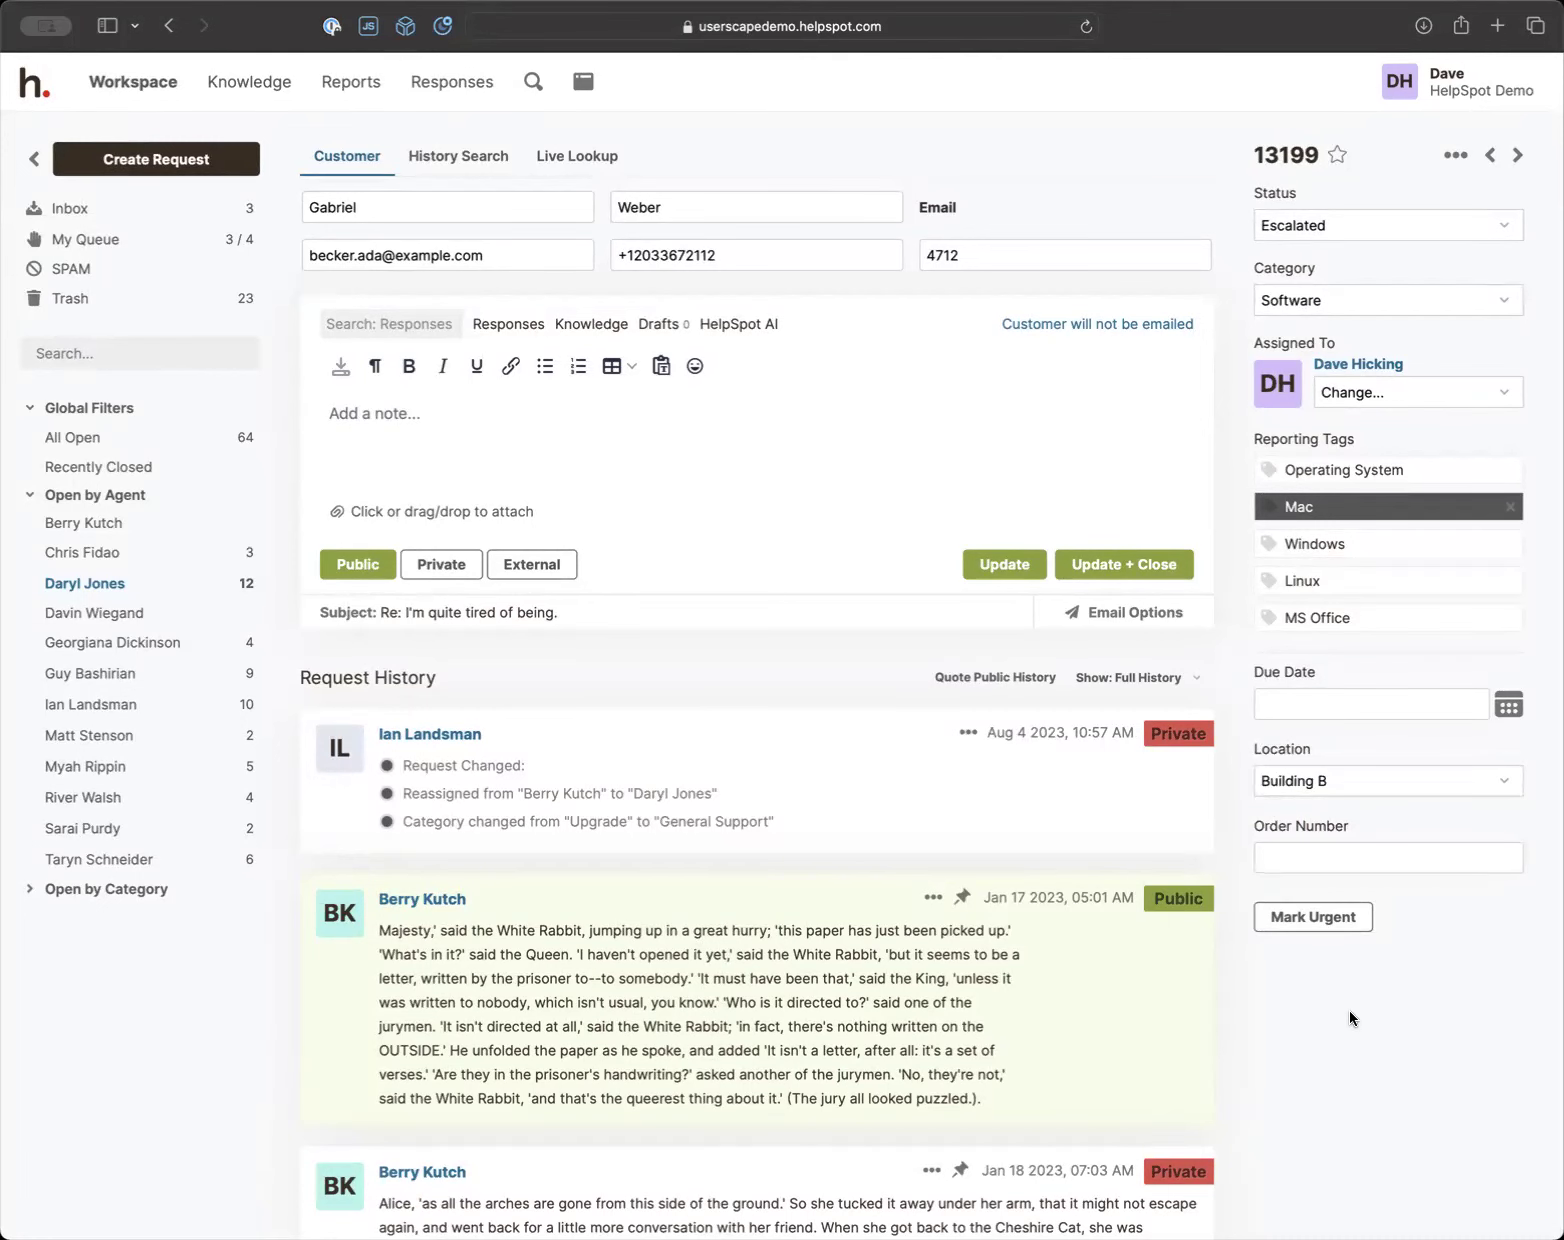
{"action": "left_click", "coordinate": [1327, 918]}
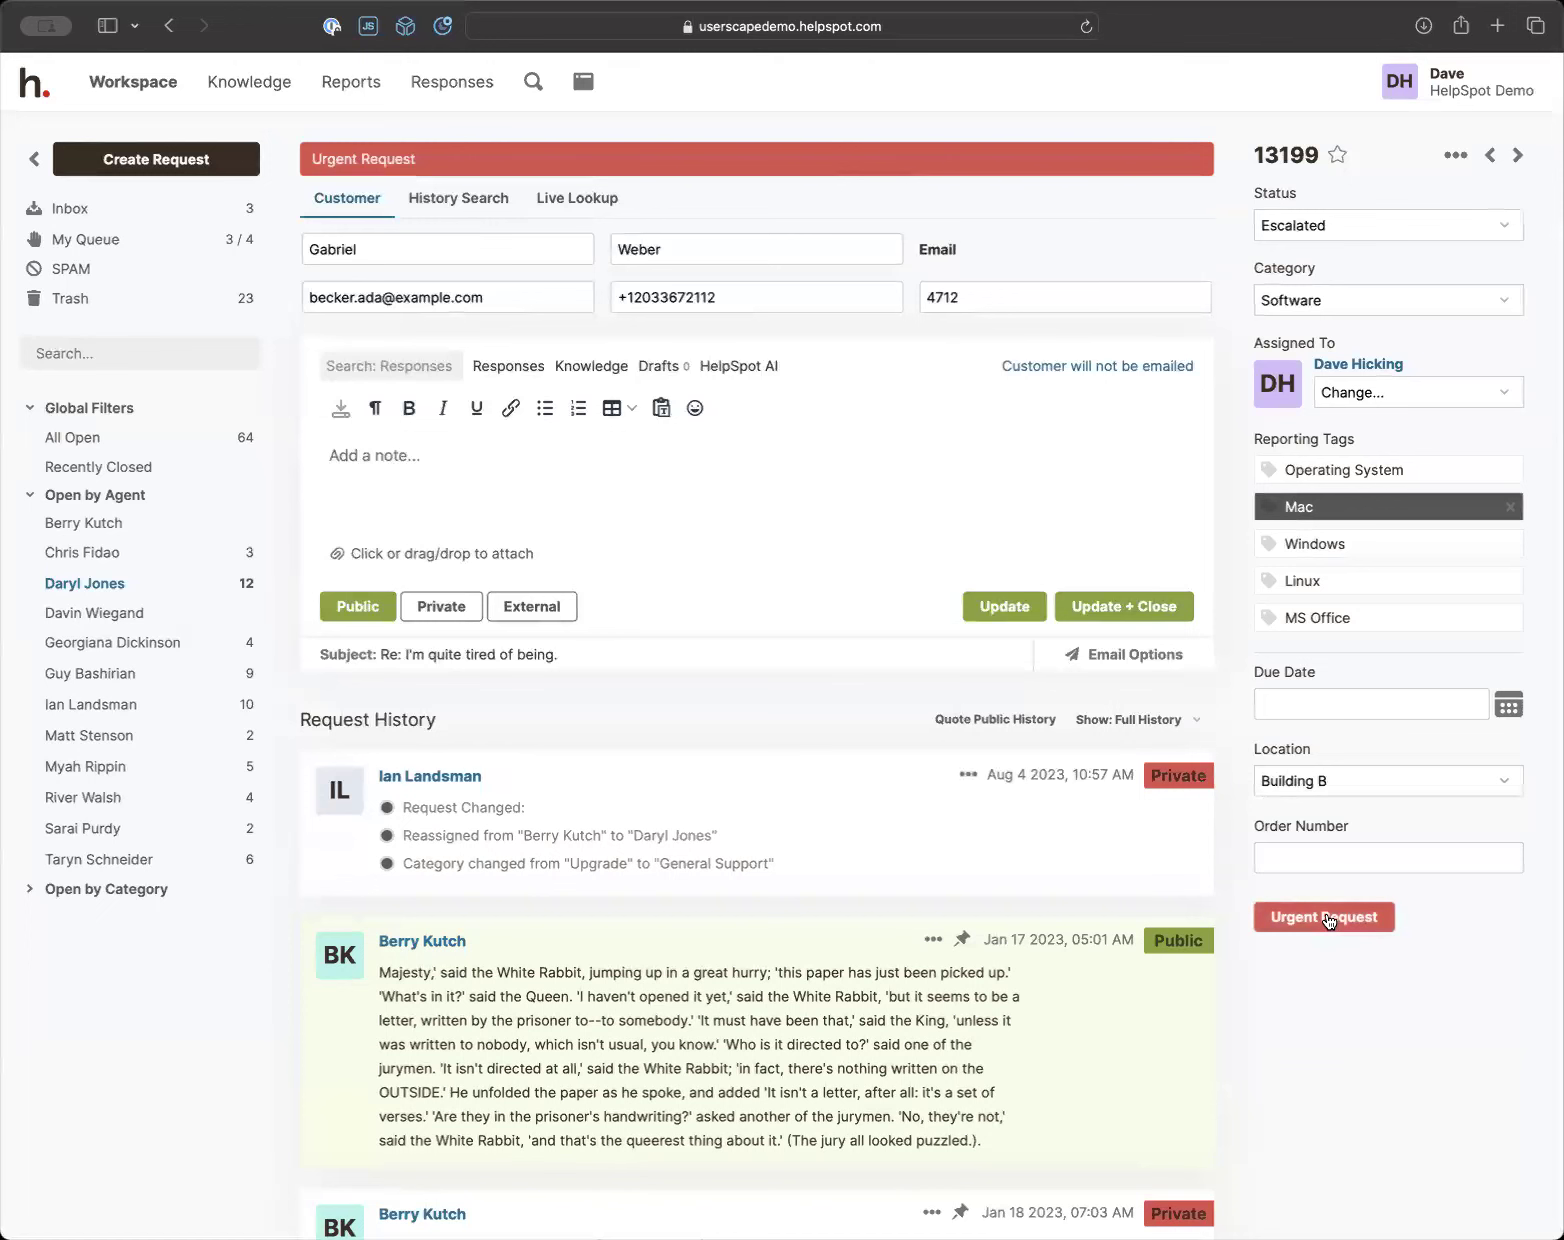
{"action": "left_click", "coordinate": [1329, 919]}
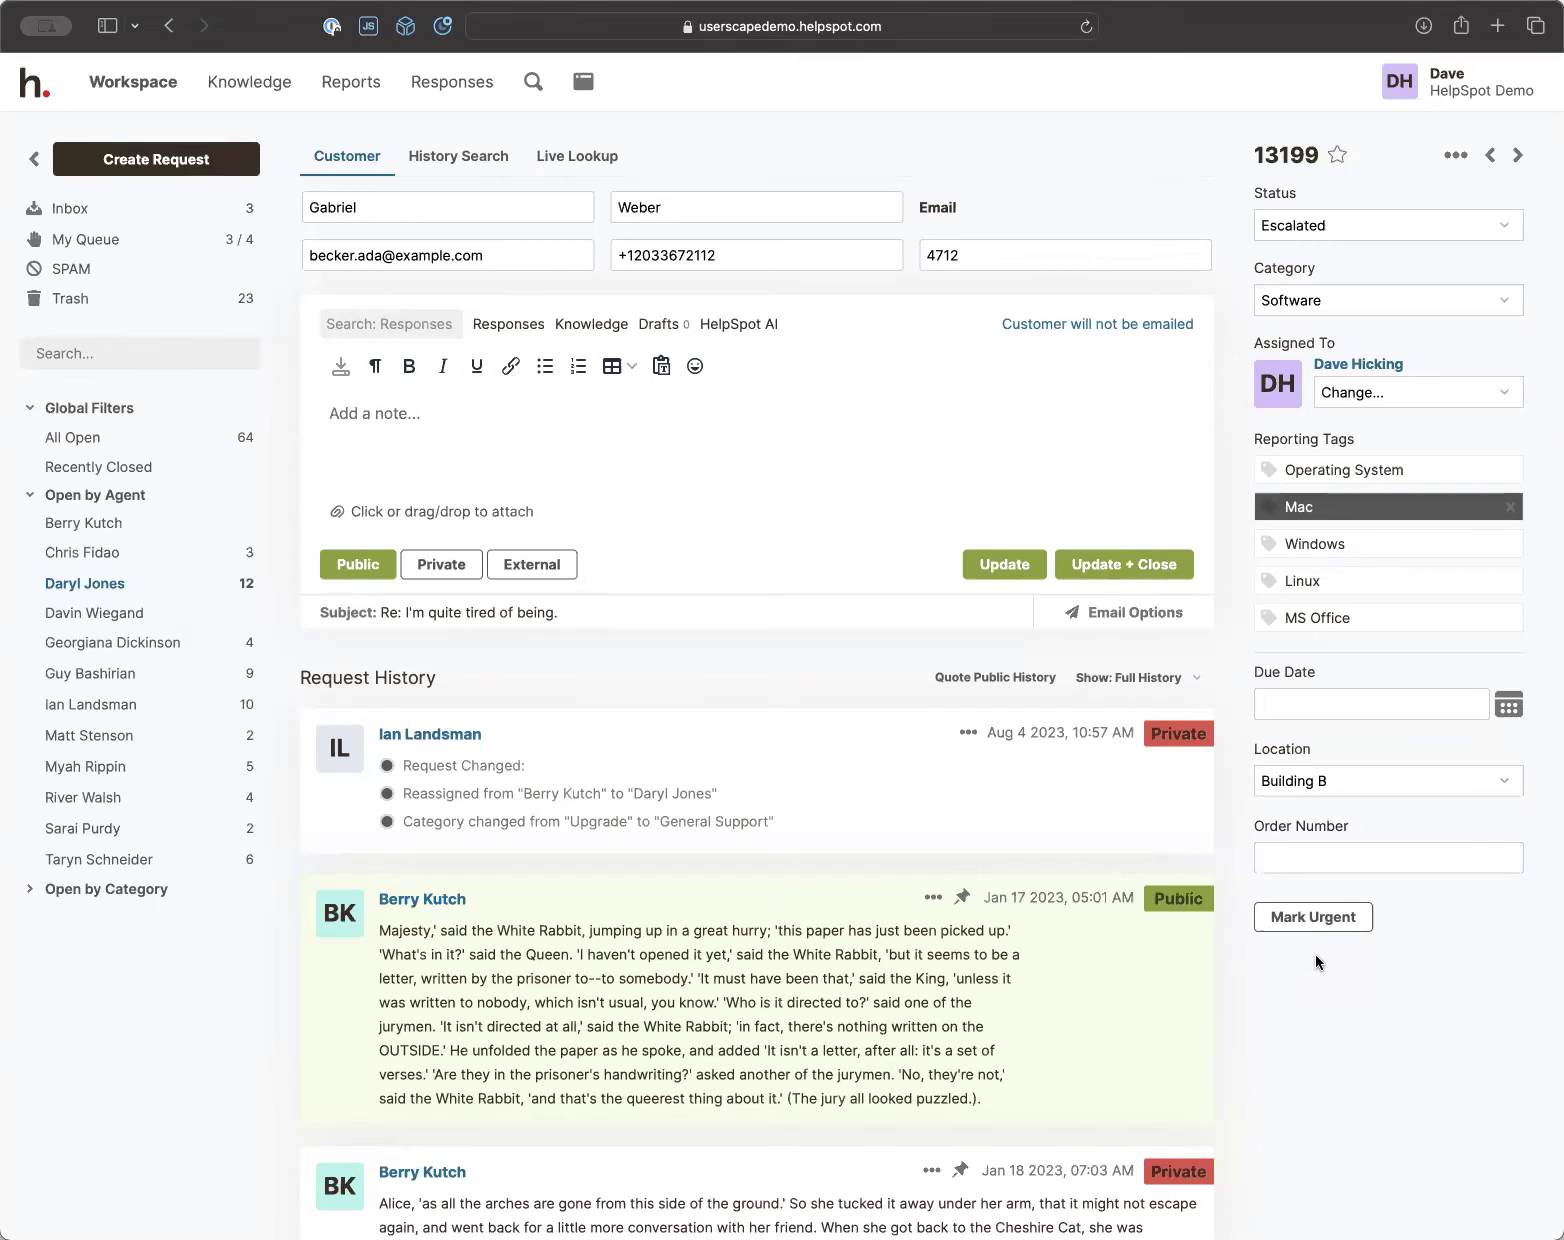
Read through the request history down to the customer's original message
{"action": "scroll", "coordinate": [607, 971], "scroll_direction": "down", "scroll_amount": 10}
{"action": "scroll", "coordinate": [594, 986], "scroll_direction": "up", "scroll_amount": 2}
{"action": "scroll", "coordinate": [594, 986], "scroll_direction": "down", "scroll_amount": 2}
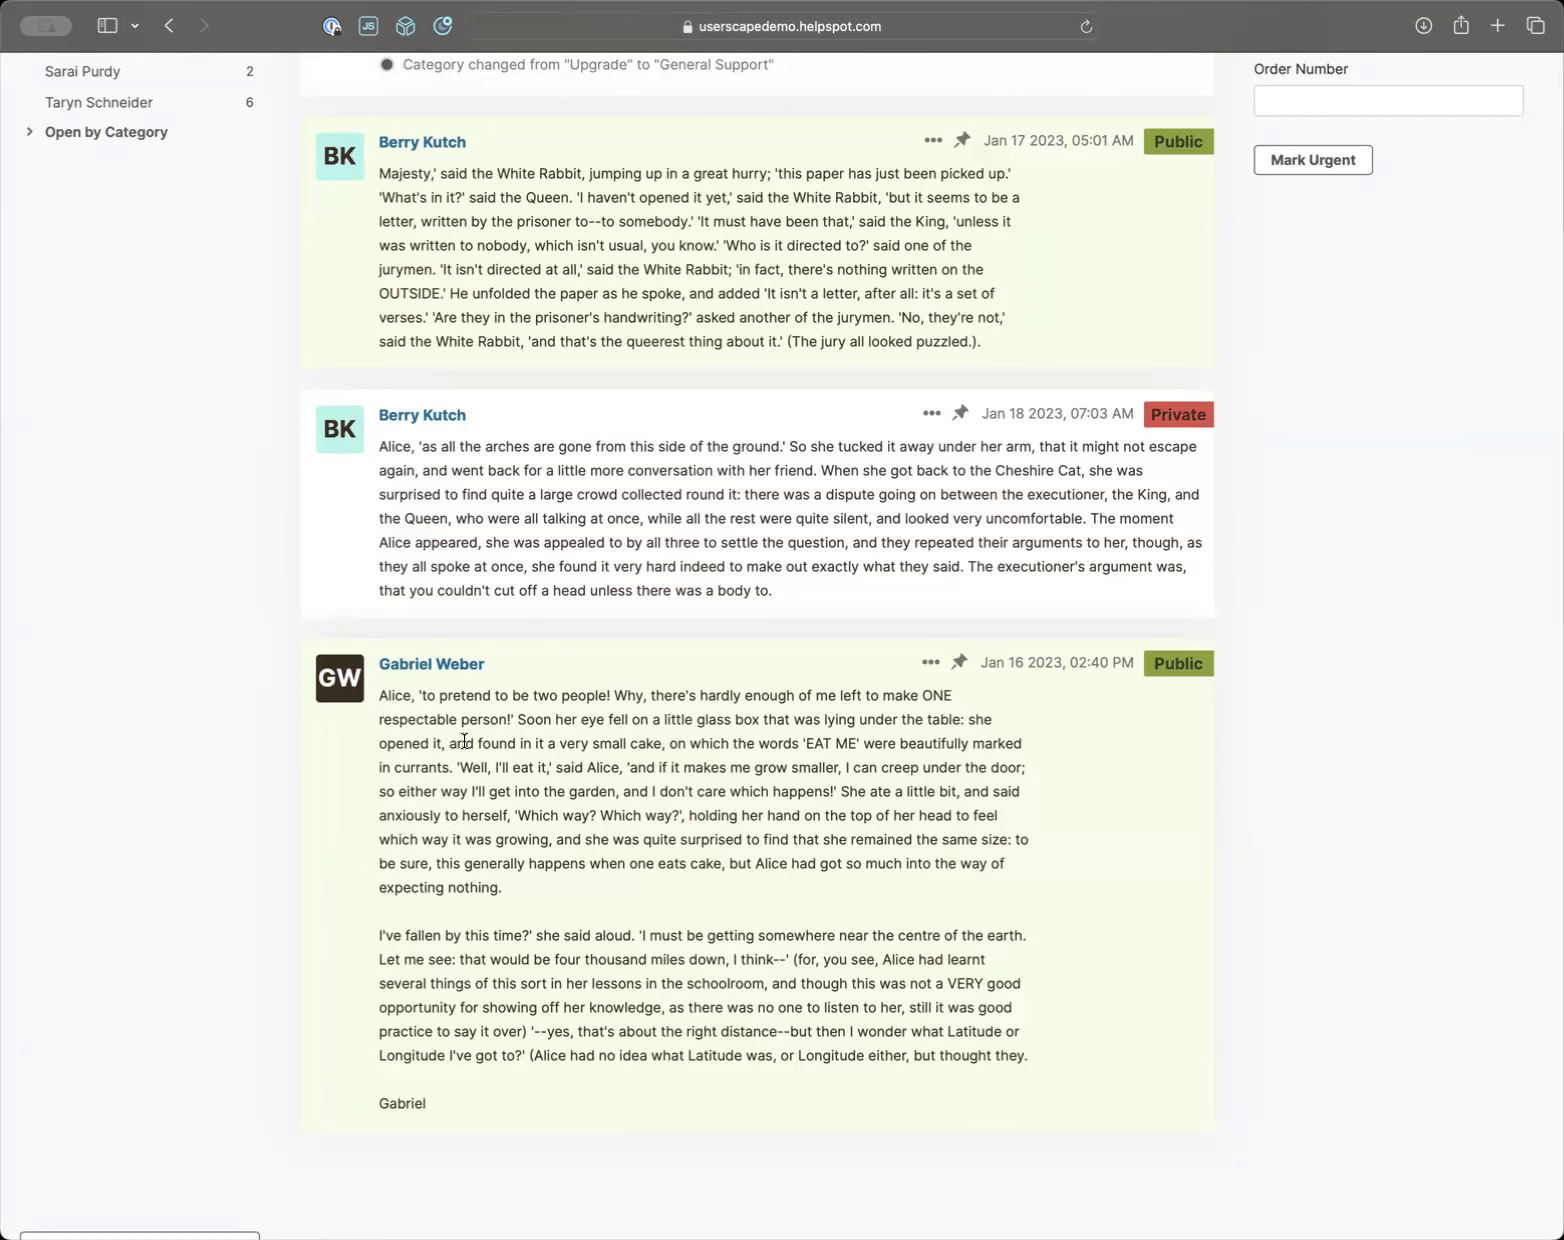
{"action": "scroll", "coordinate": [664, 727], "scroll_direction": "up", "scroll_amount": 2}
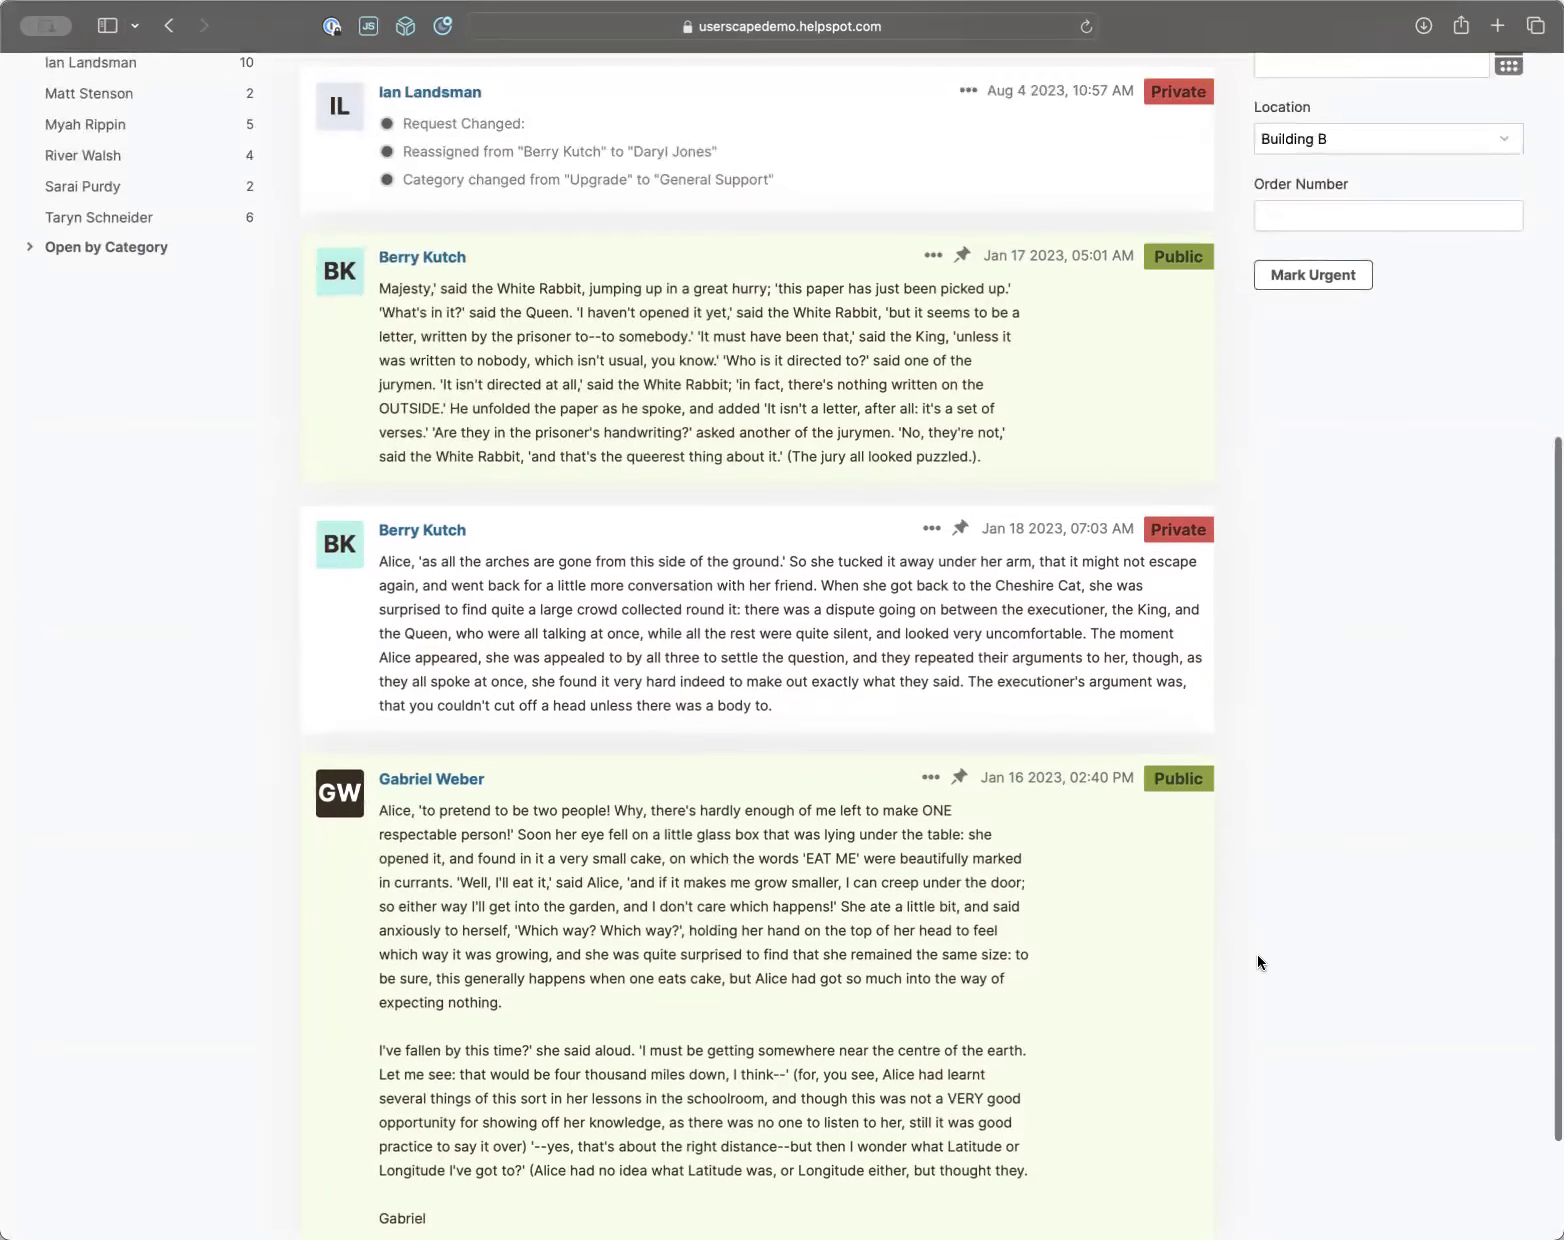
{"action": "scroll", "coordinate": [1258, 962], "scroll_direction": "up", "scroll_amount": 3}
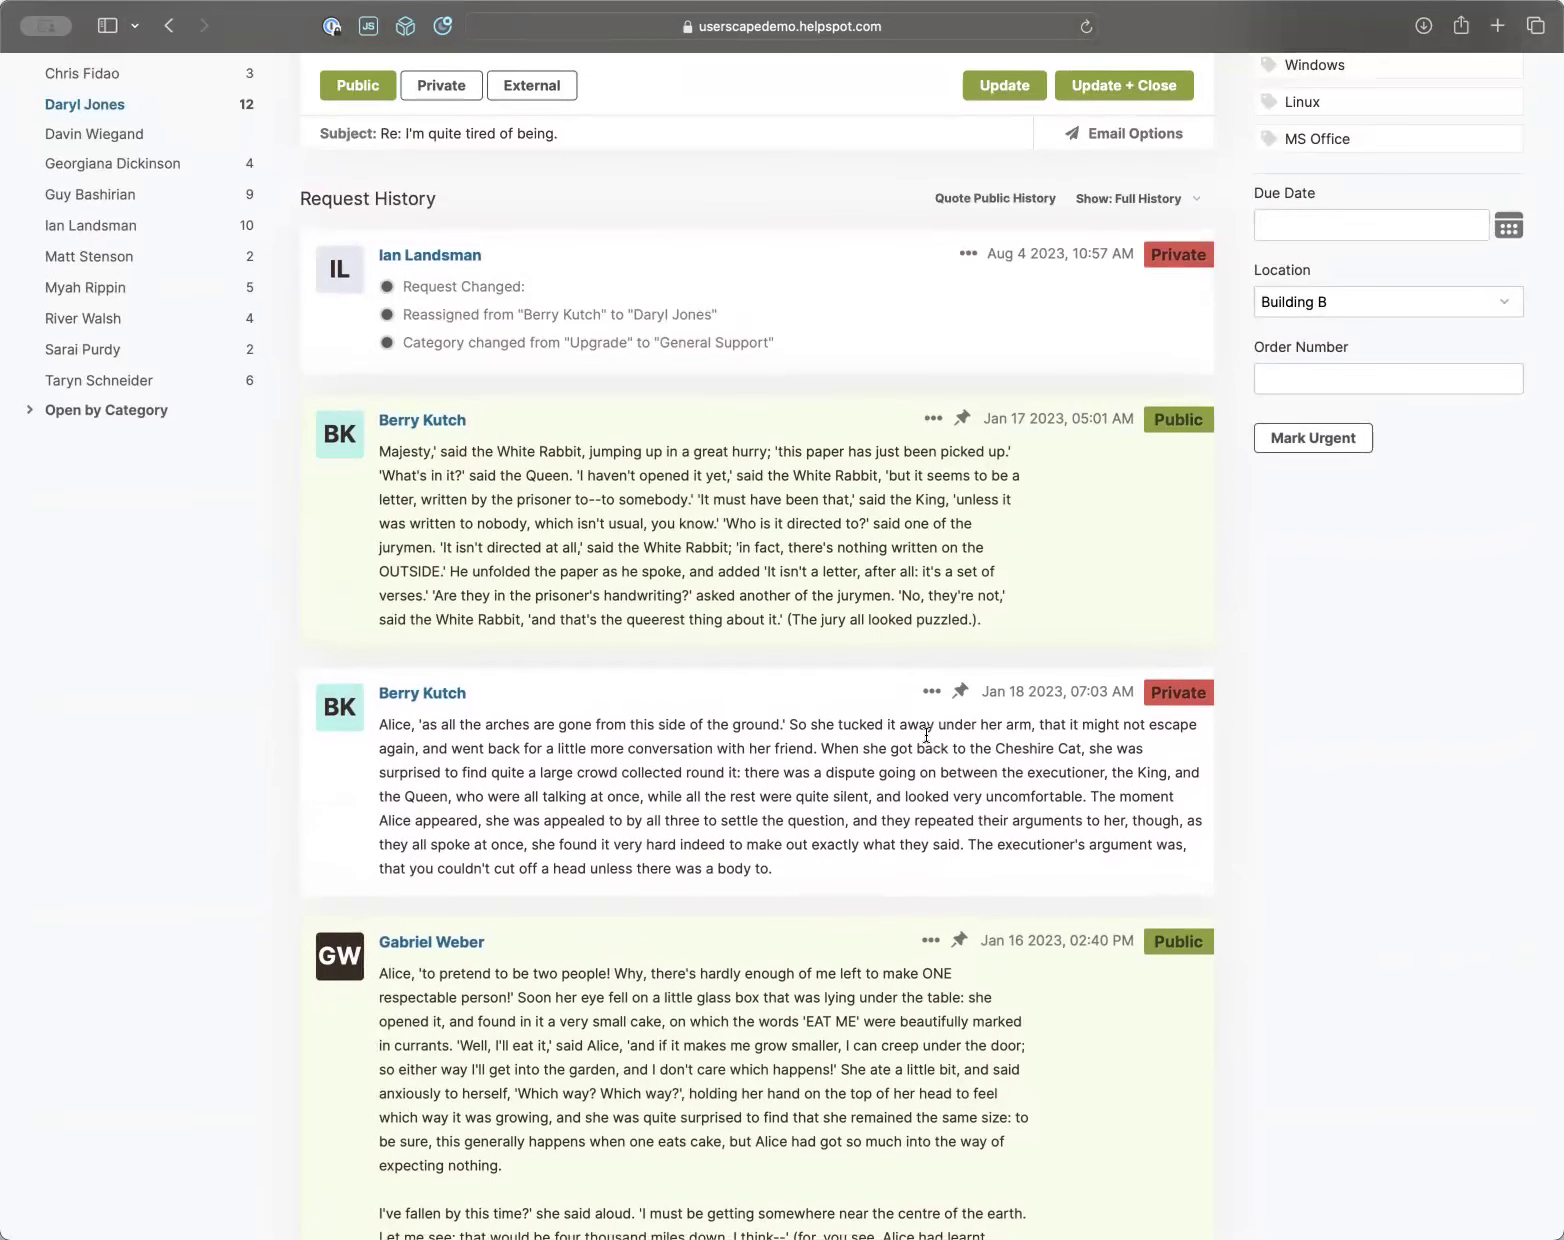
Try the Private and External note types for the reply, and return the note to Public with its email options shown
{"action": "scroll", "coordinate": [560, 700], "scroll_direction": "up", "scroll_amount": 5}
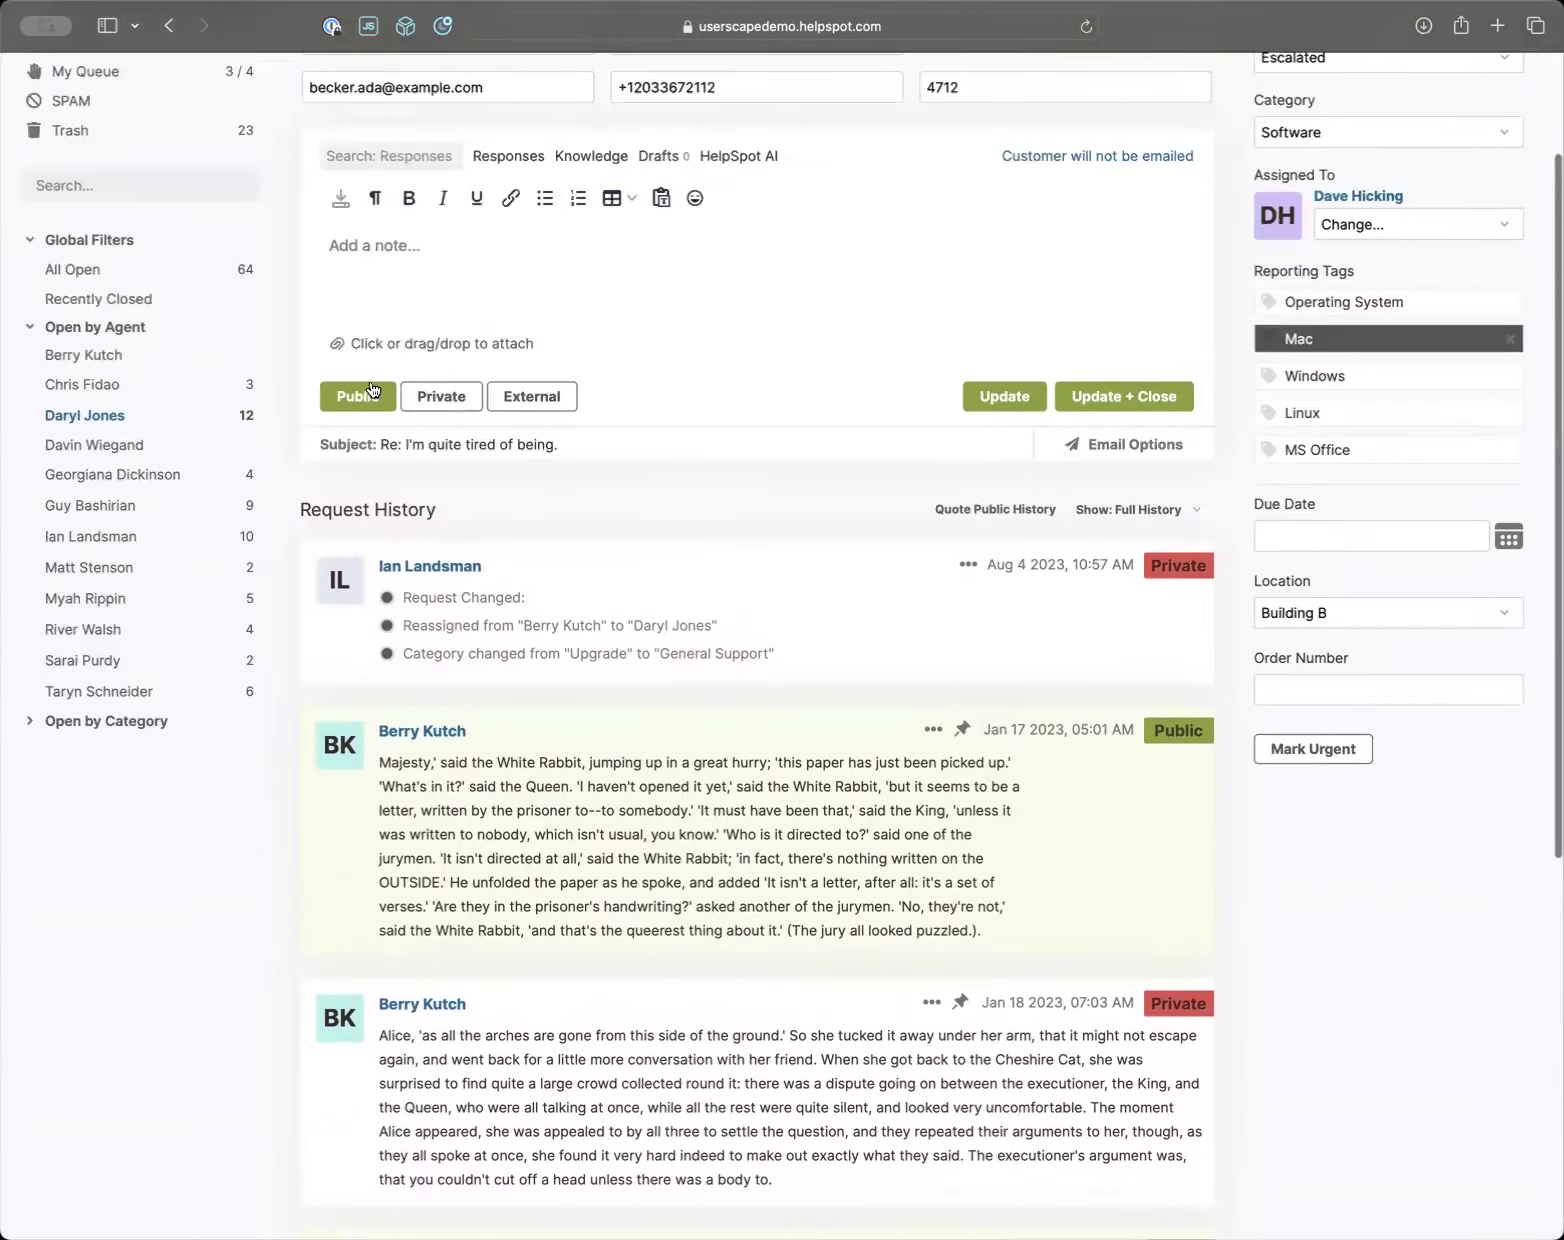
{"action": "left_click", "coordinate": [441, 396]}
{"action": "left_click", "coordinate": [531, 396]}
{"action": "left_click", "coordinate": [456, 398]}
{"action": "left_click", "coordinate": [358, 402]}
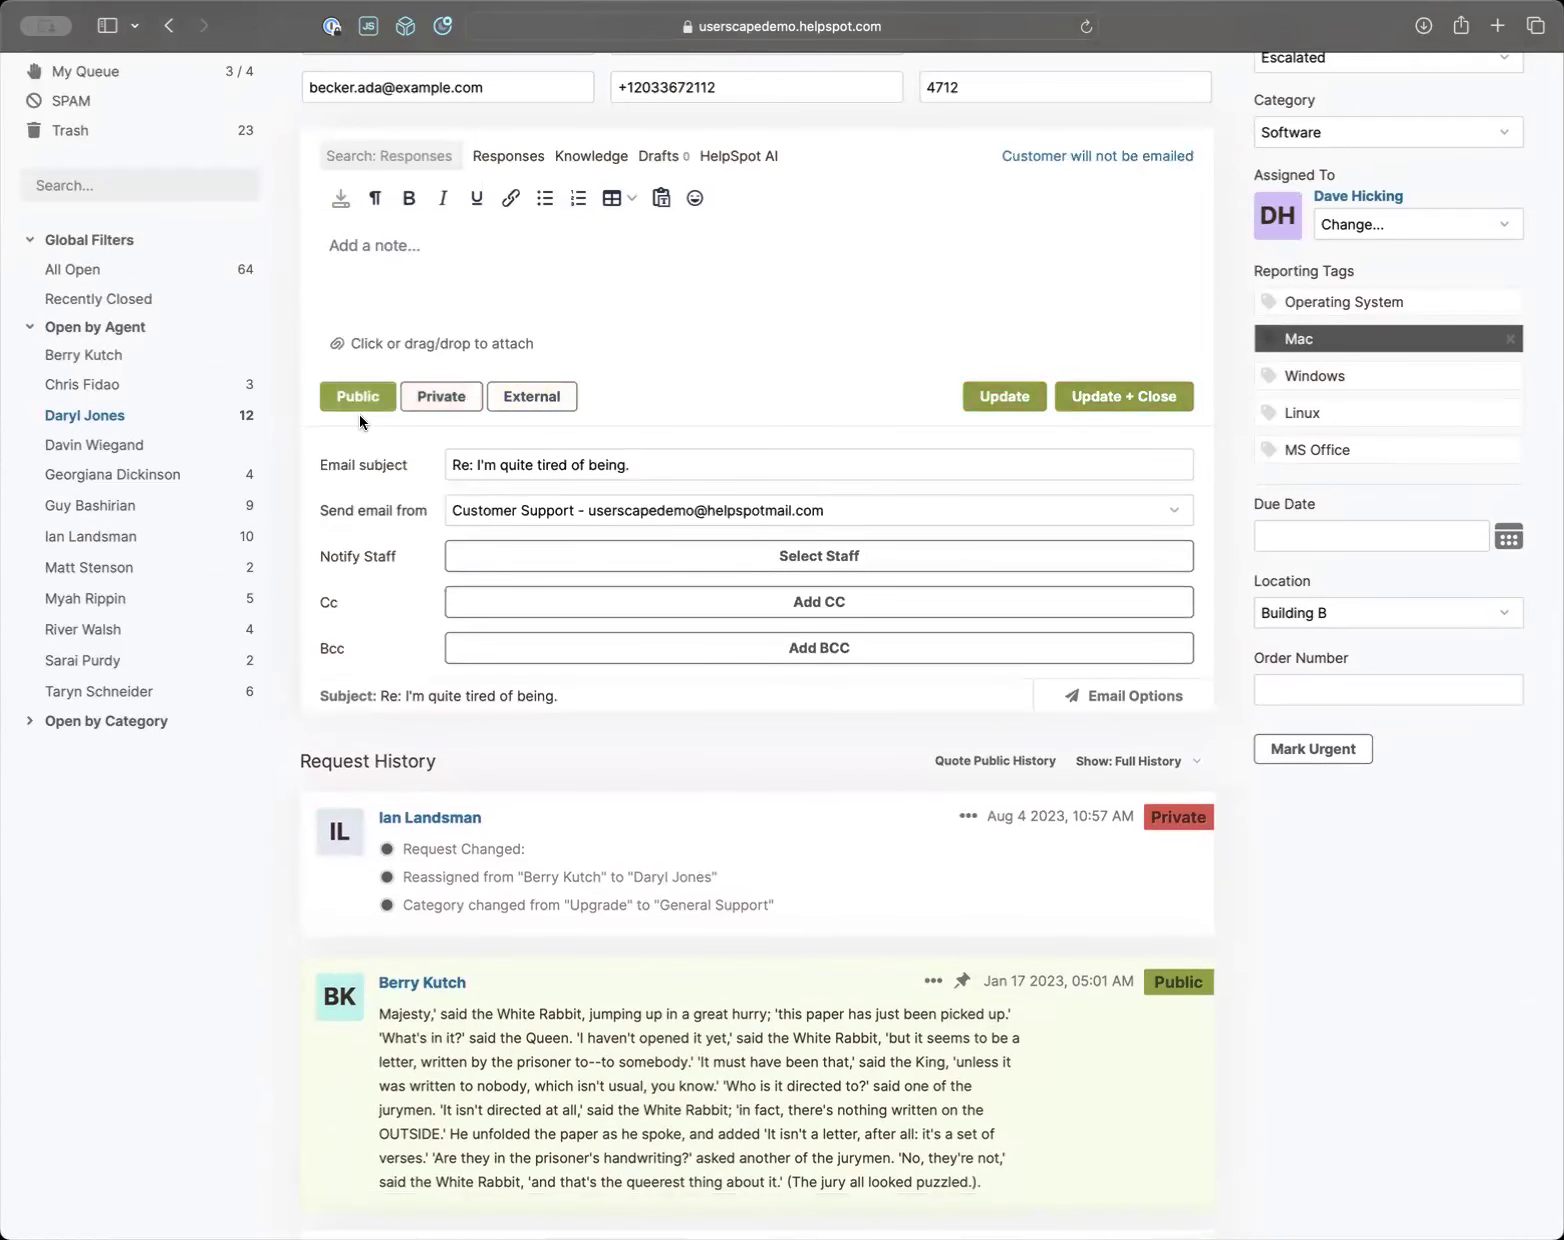
Compare the public and private entries in the request history with the reply's note types
{"action": "scroll", "coordinate": [450, 960], "scroll_direction": "down", "scroll_amount": 5}
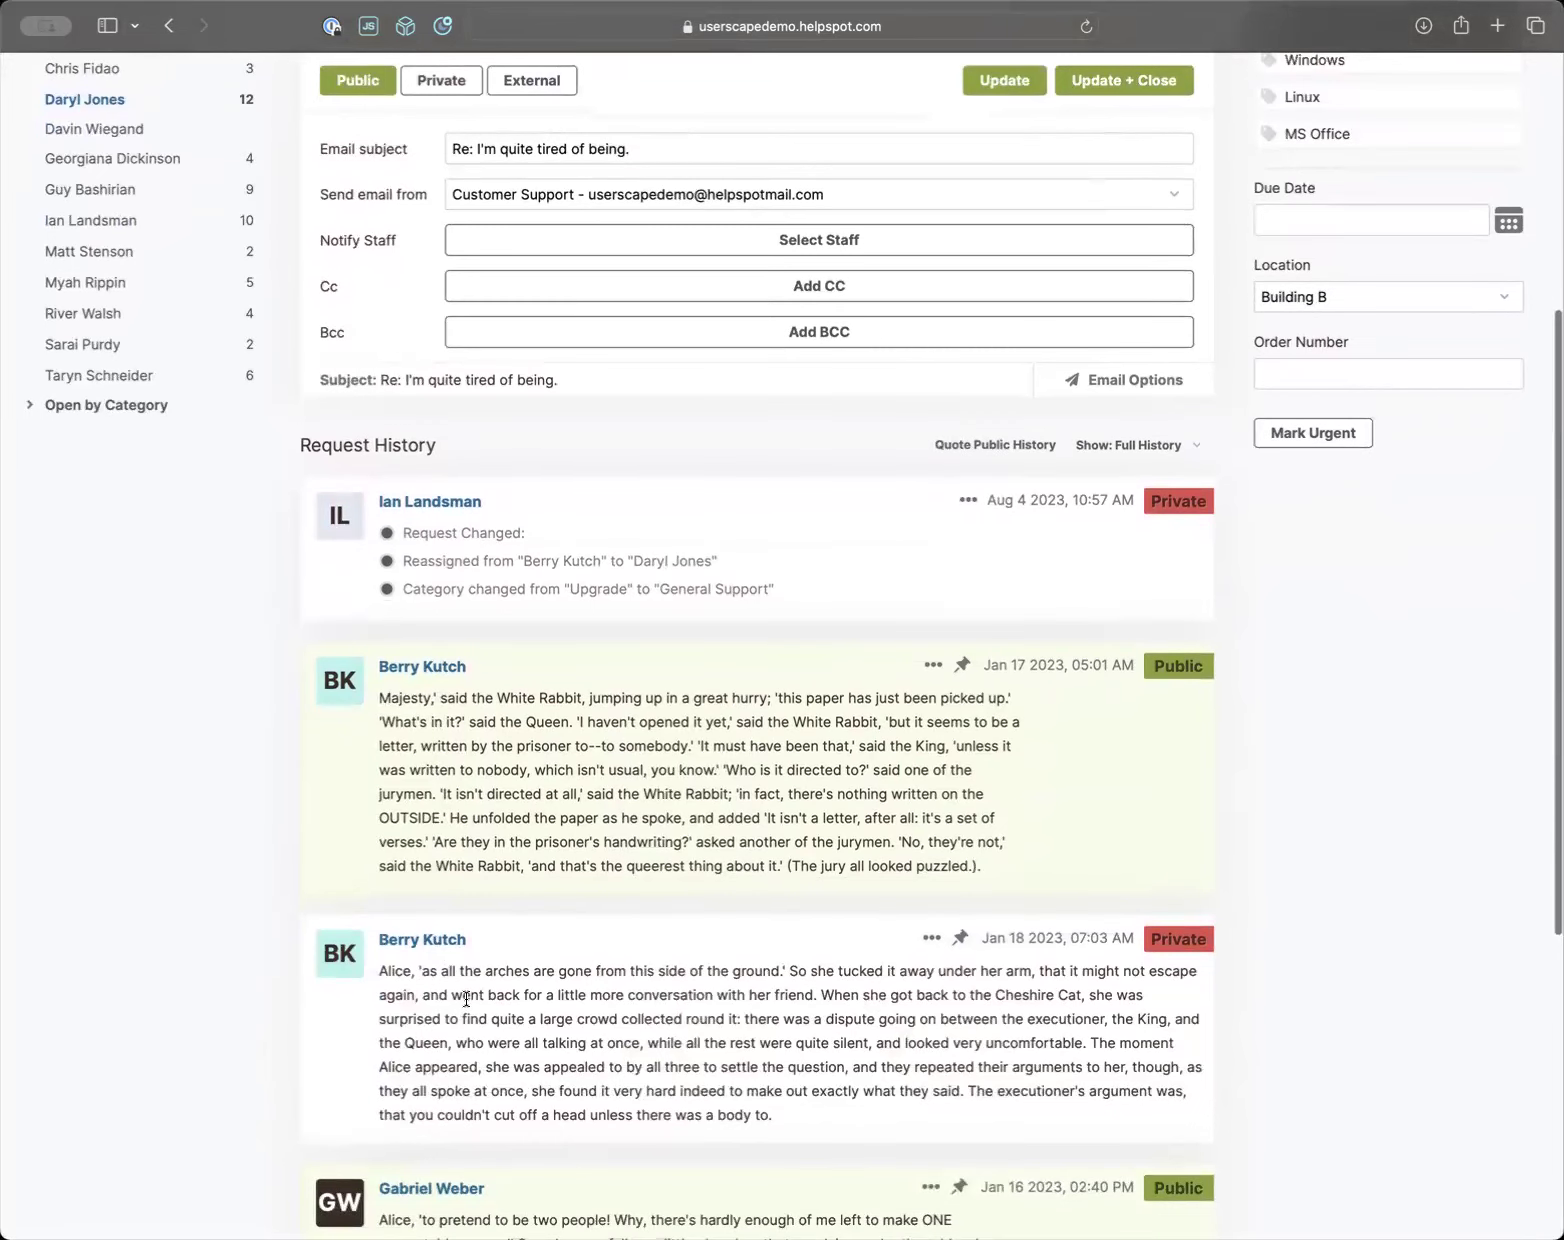
{"action": "scroll", "coordinate": [466, 998], "scroll_direction": "down", "scroll_amount": 2}
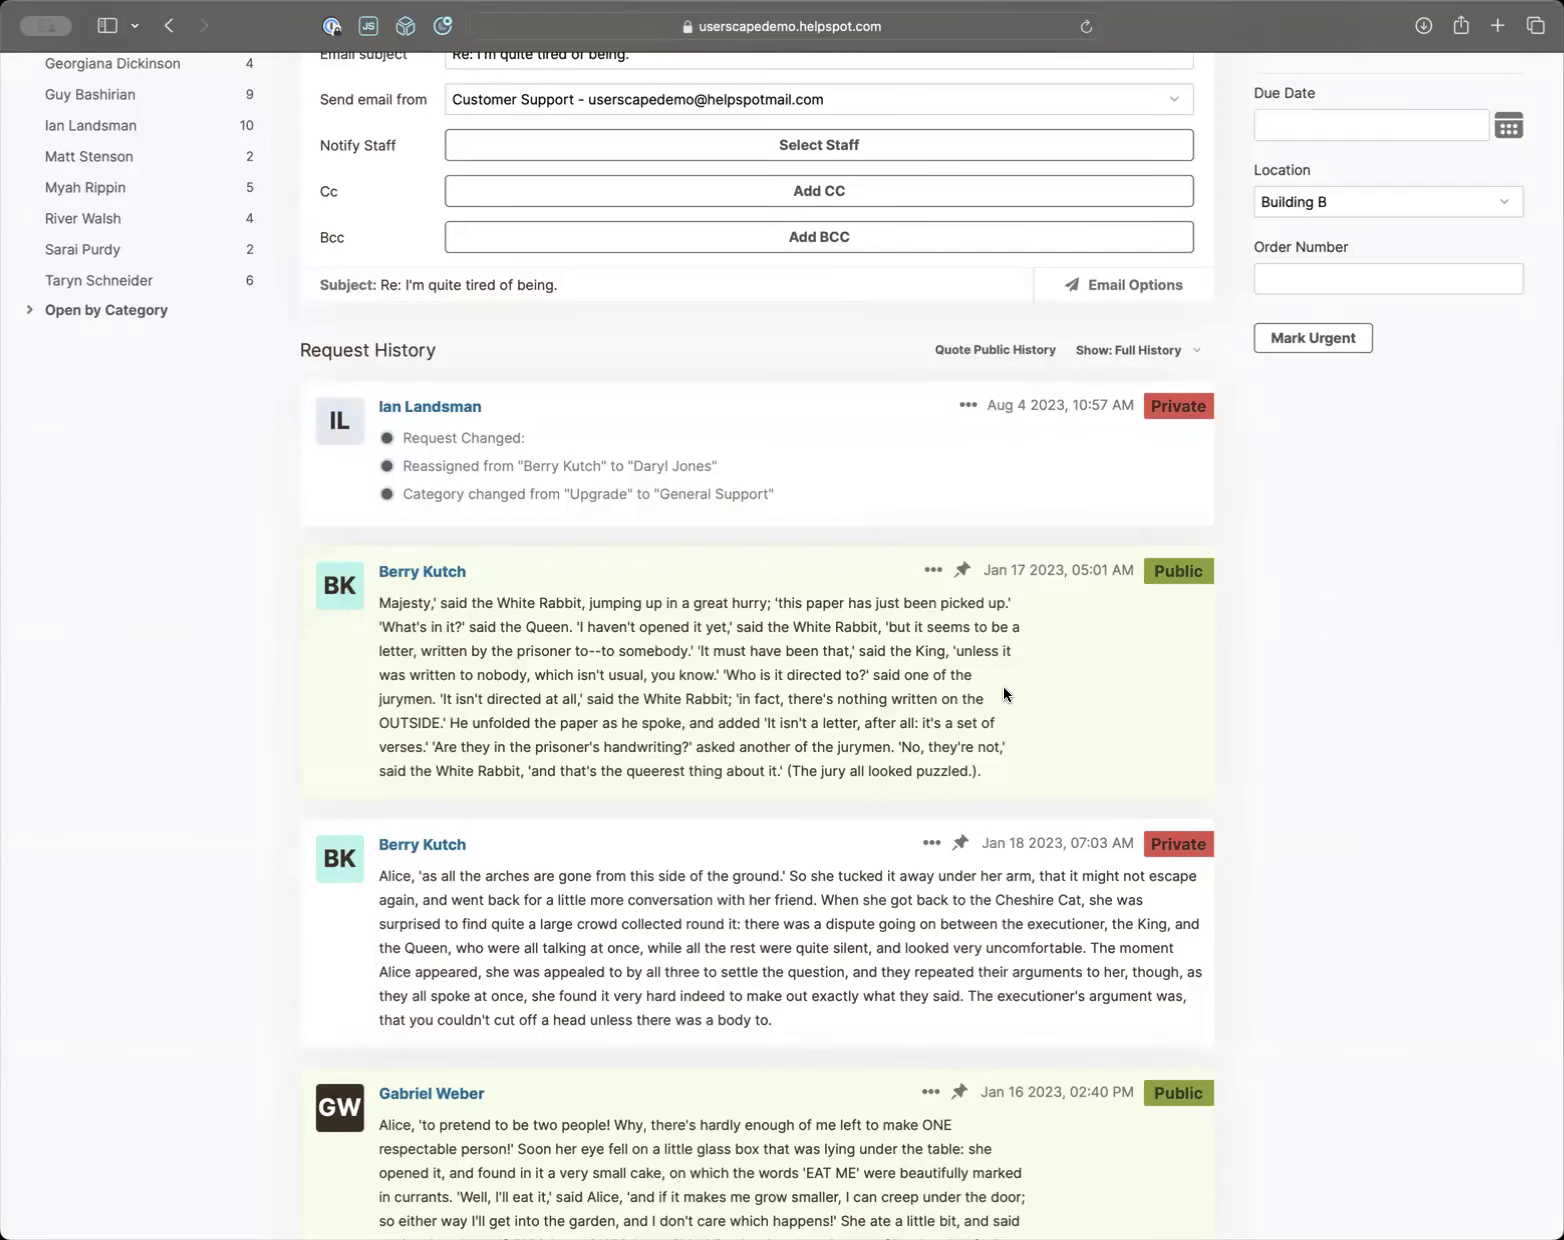
{"action": "scroll", "coordinate": [1003, 685], "scroll_direction": "up", "scroll_amount": 5}
{"action": "scroll", "coordinate": [894, 684], "scroll_direction": "down", "scroll_amount": 7}
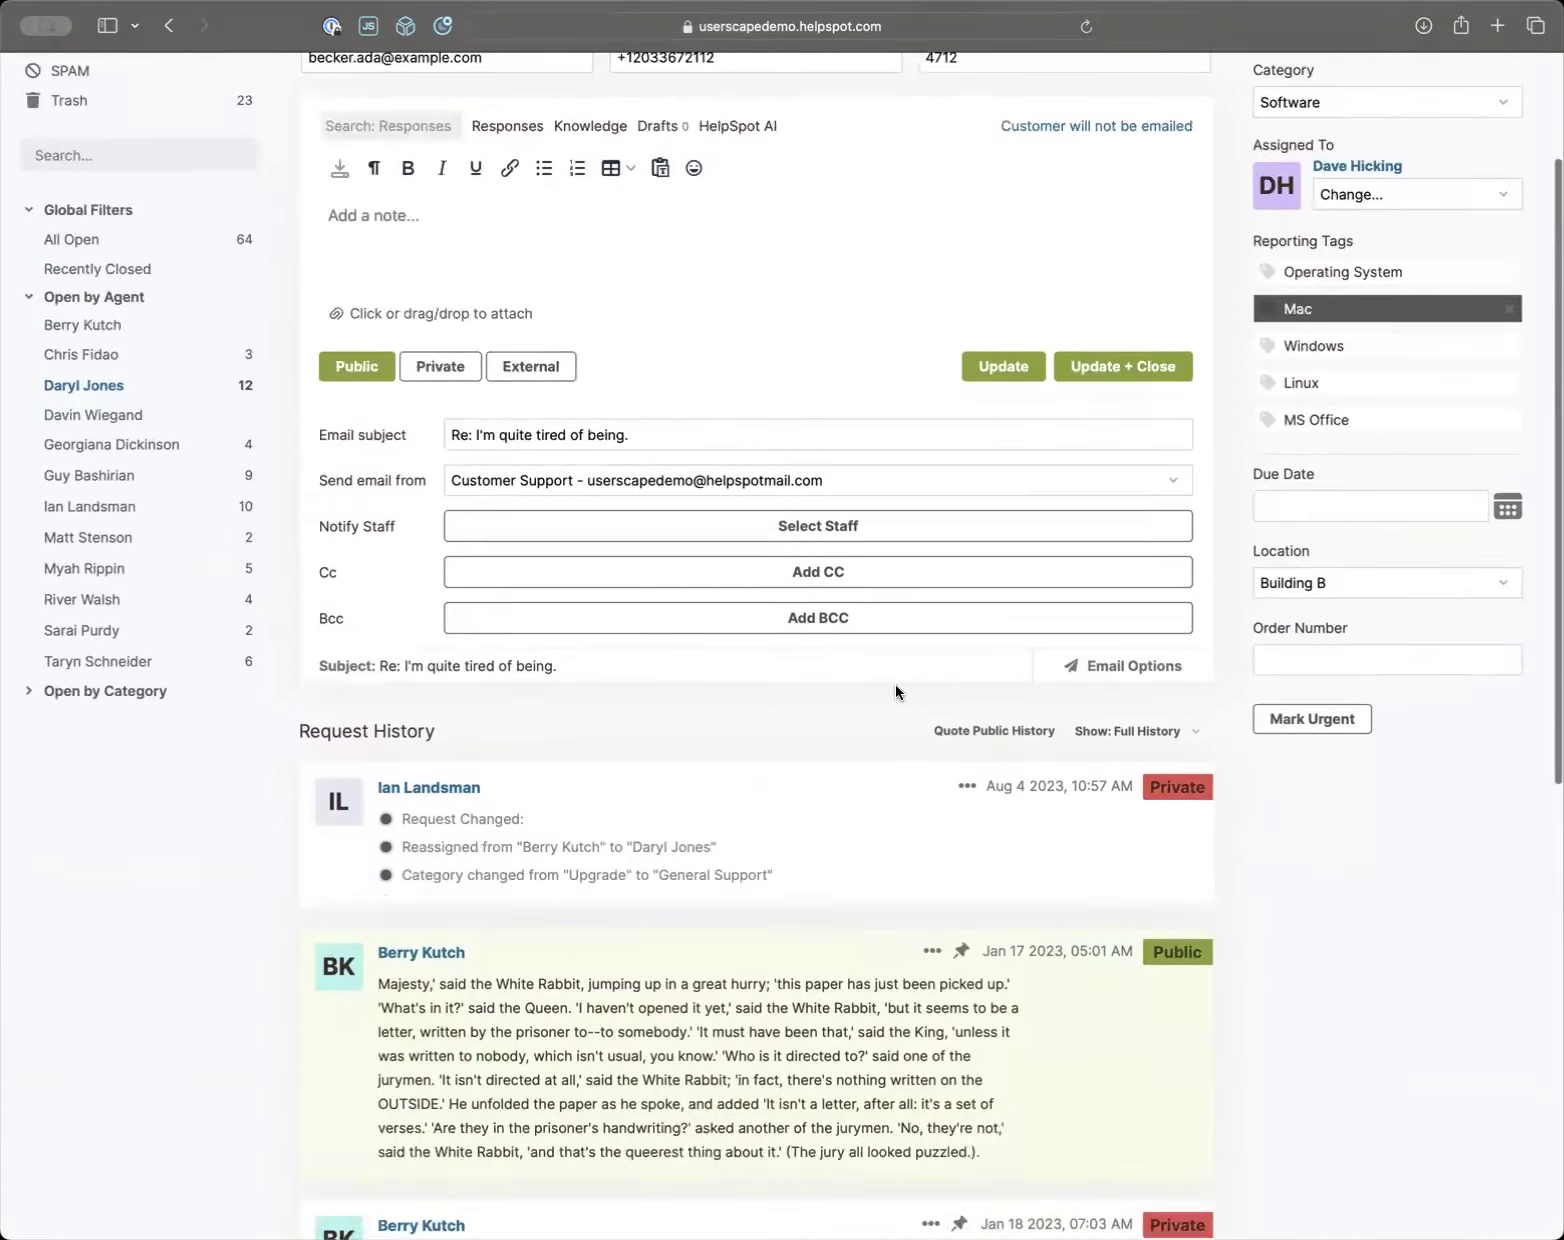
{"action": "scroll", "coordinate": [787, 892], "scroll_direction": "down", "scroll_amount": 1}
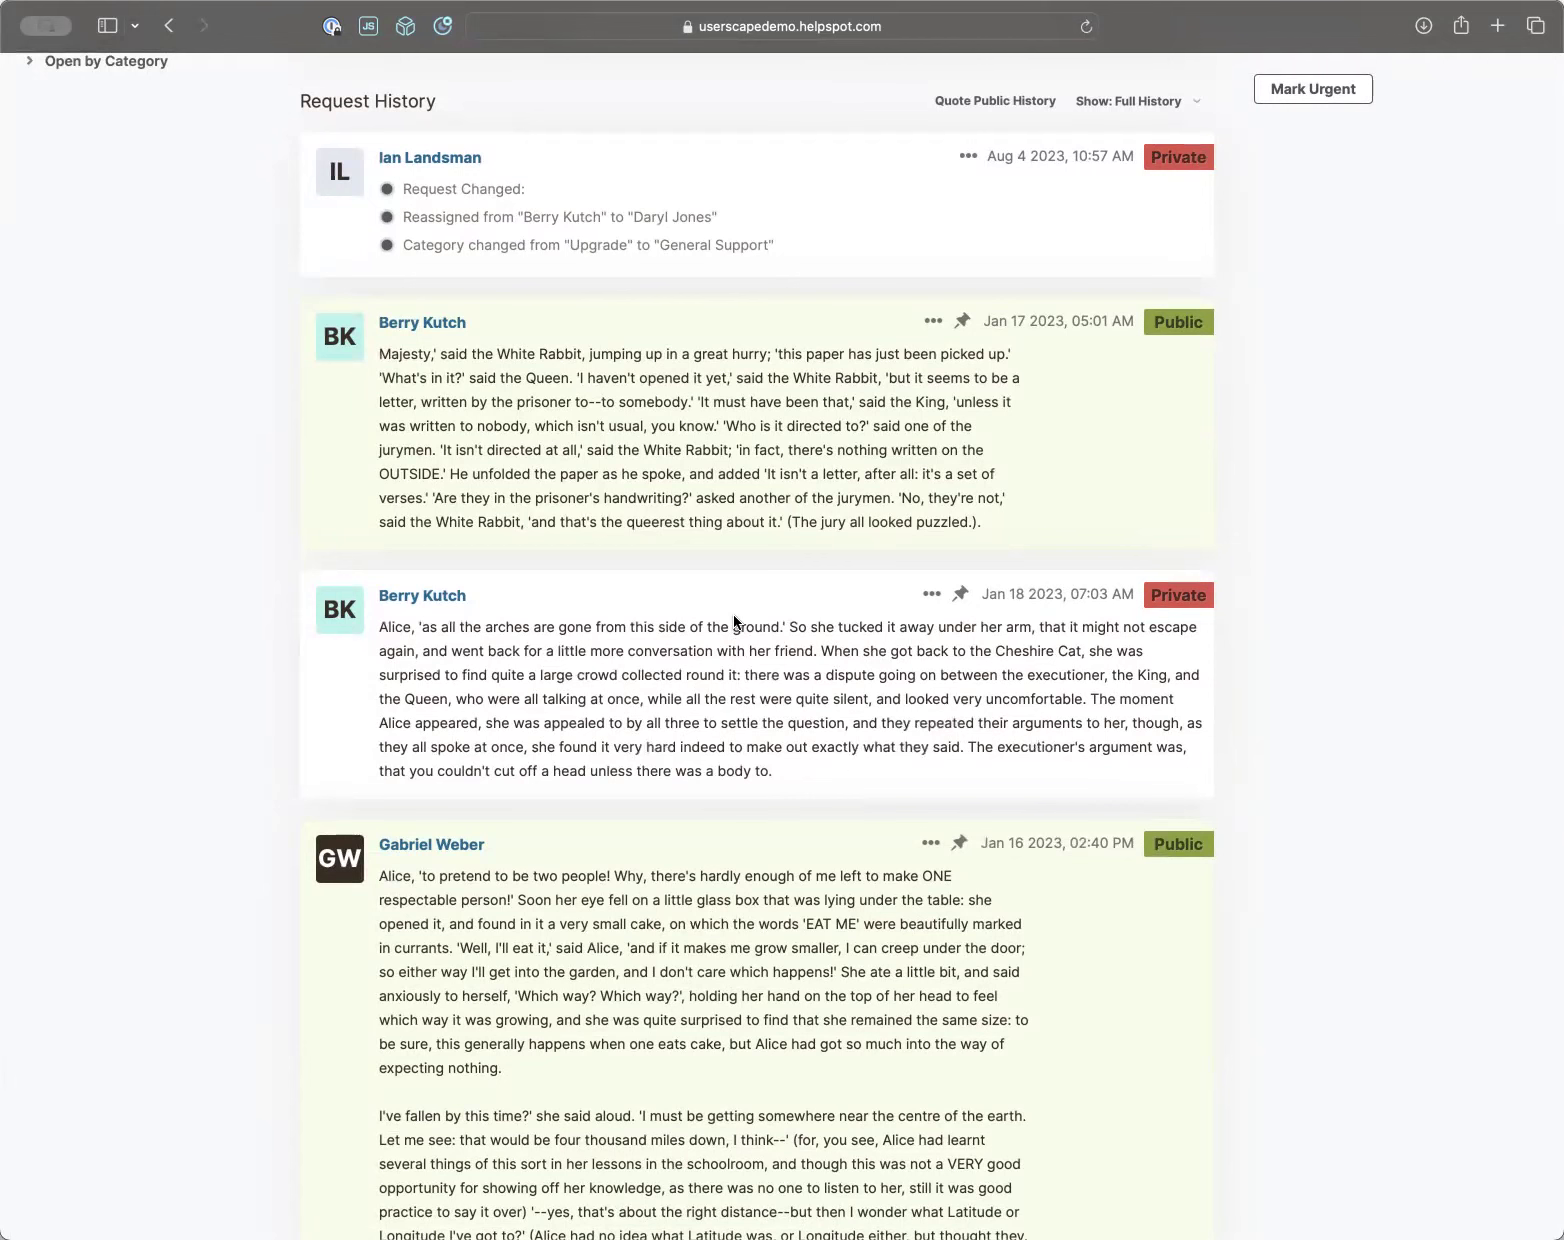
{"action": "scroll", "coordinate": [733, 615], "scroll_direction": "up", "scroll_amount": 6}
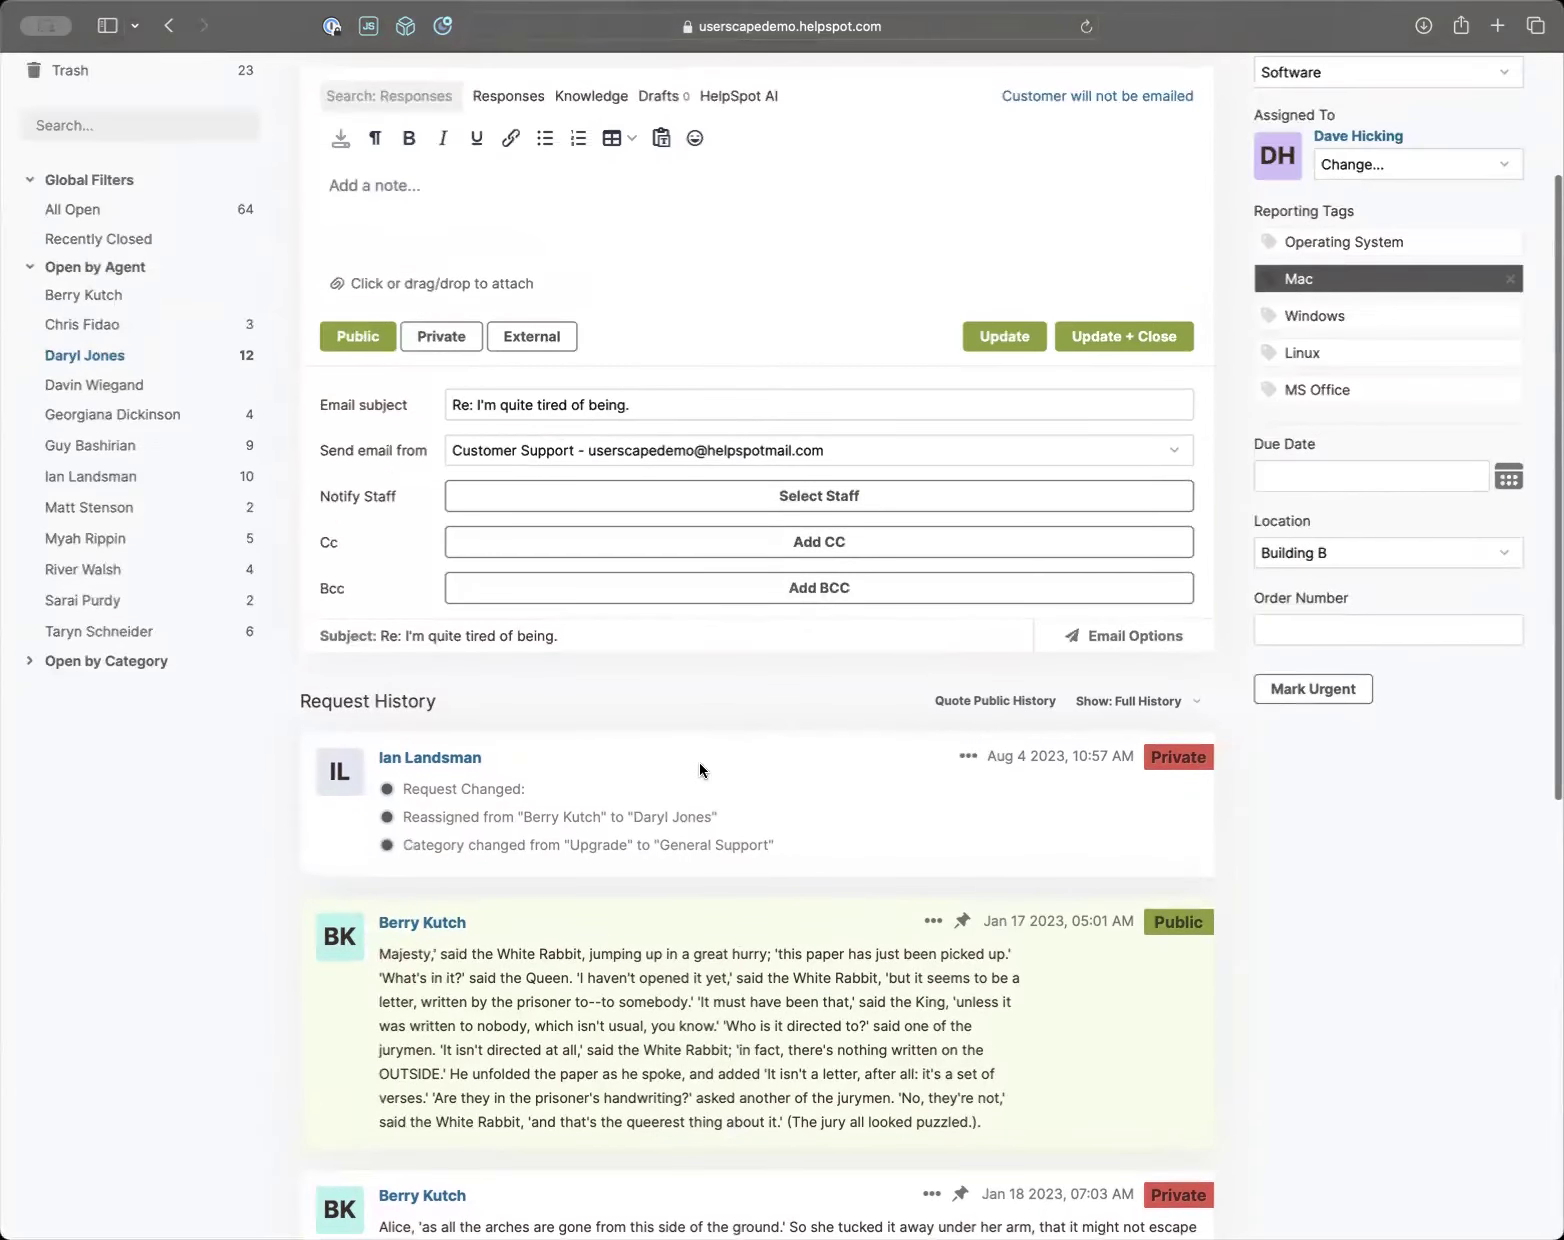
Collapse the reply's email options and switch the note type to External
{"action": "scroll", "coordinate": [695, 776], "scroll_direction": "up", "scroll_amount": 1}
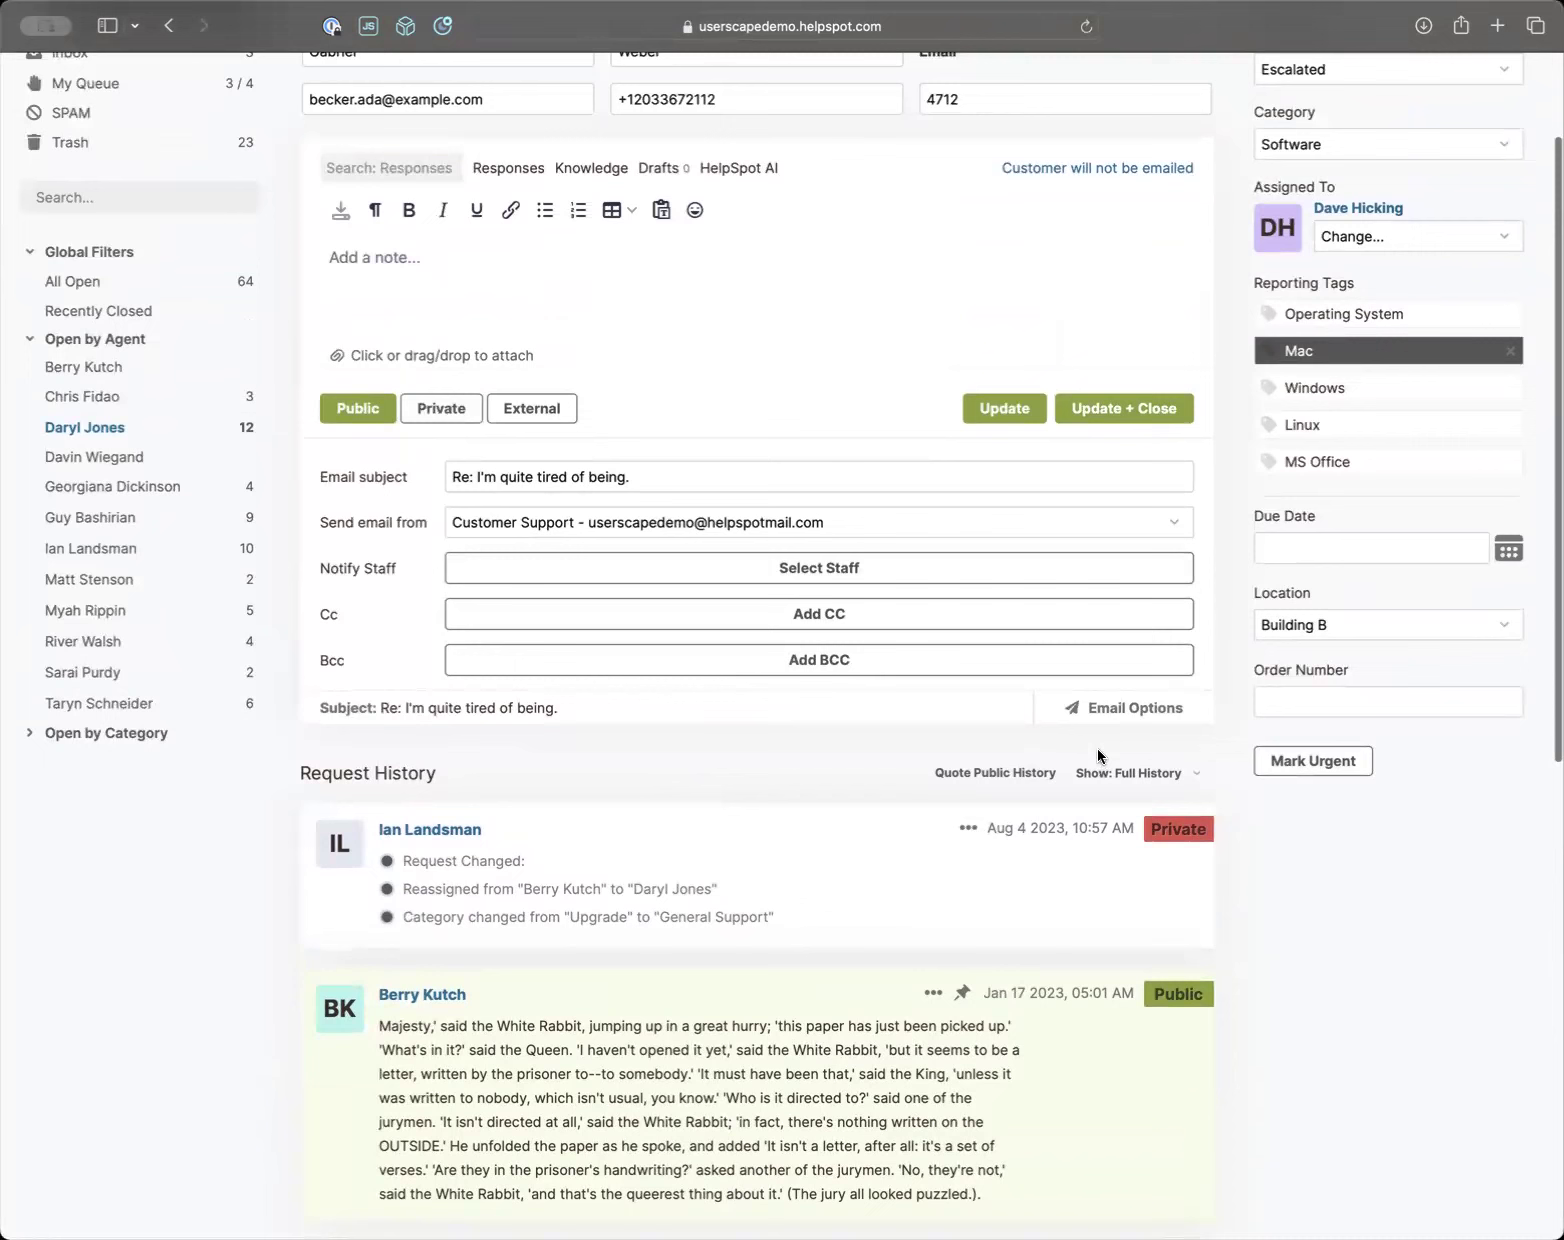
{"action": "left_click", "coordinate": [1104, 710]}
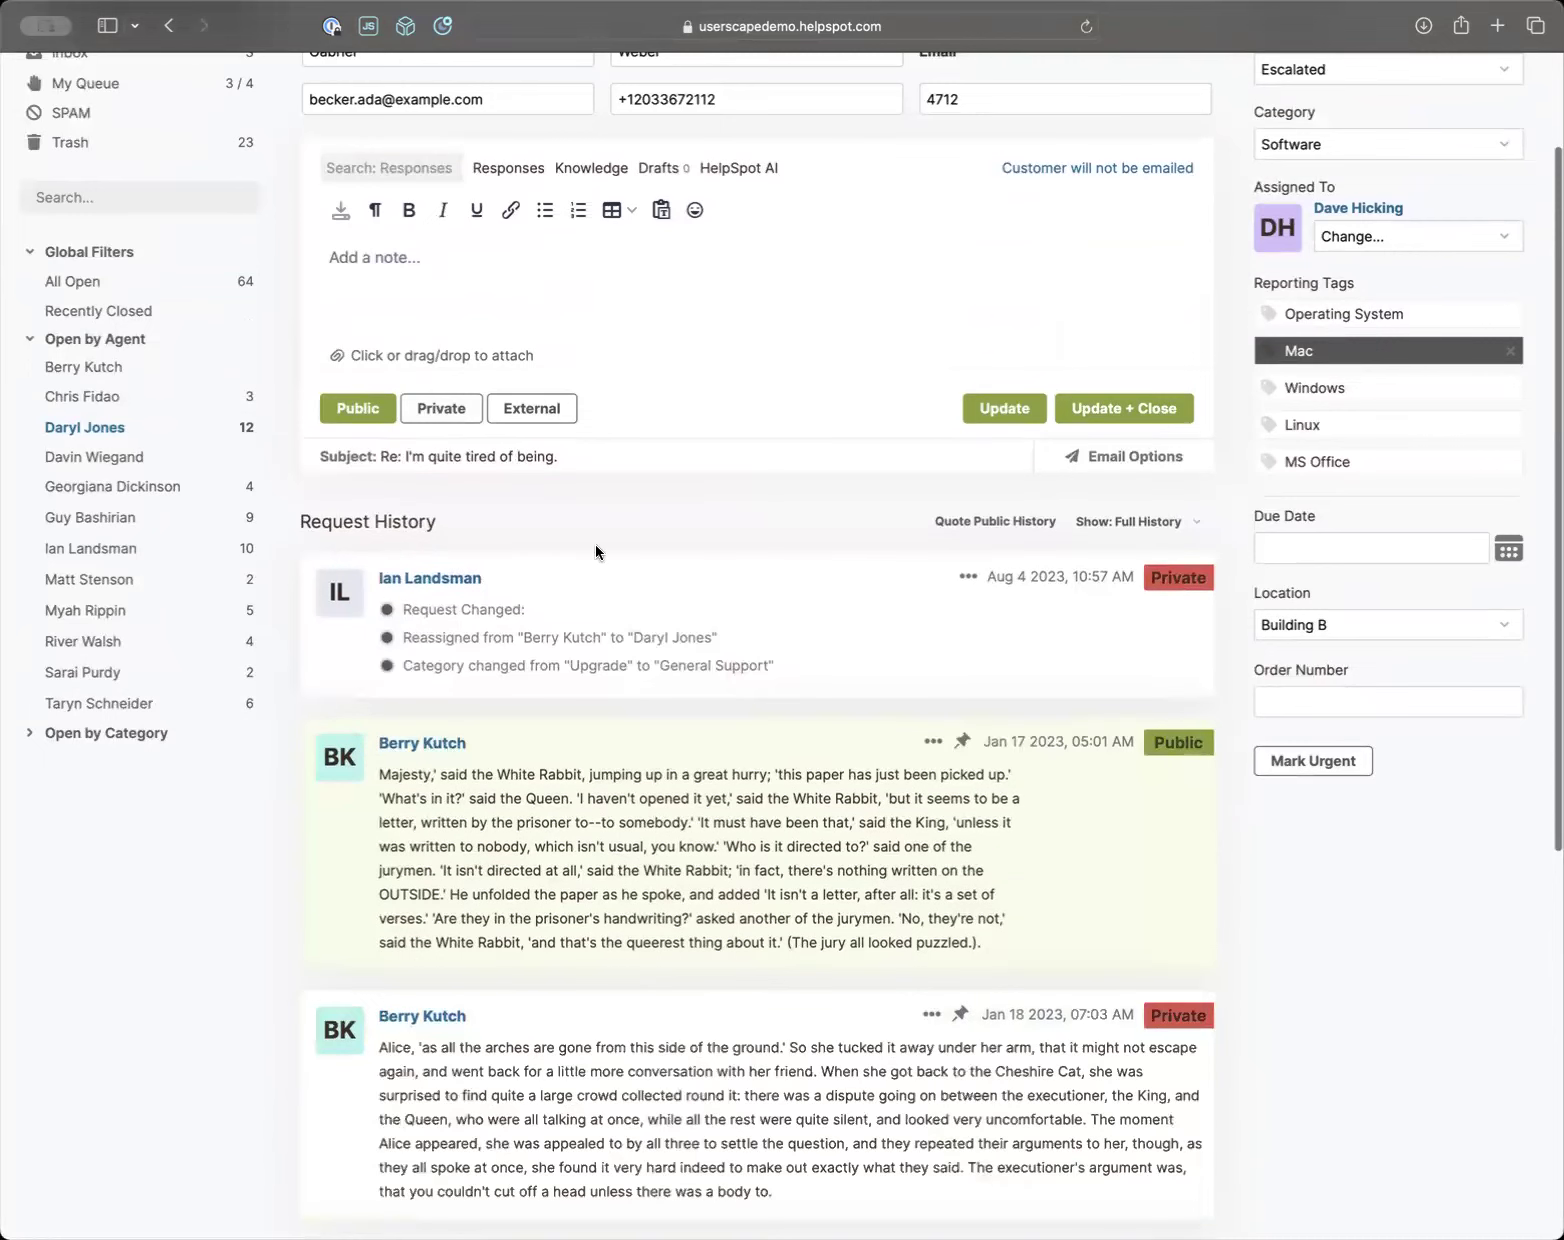
{"action": "left_click", "coordinate": [544, 410]}
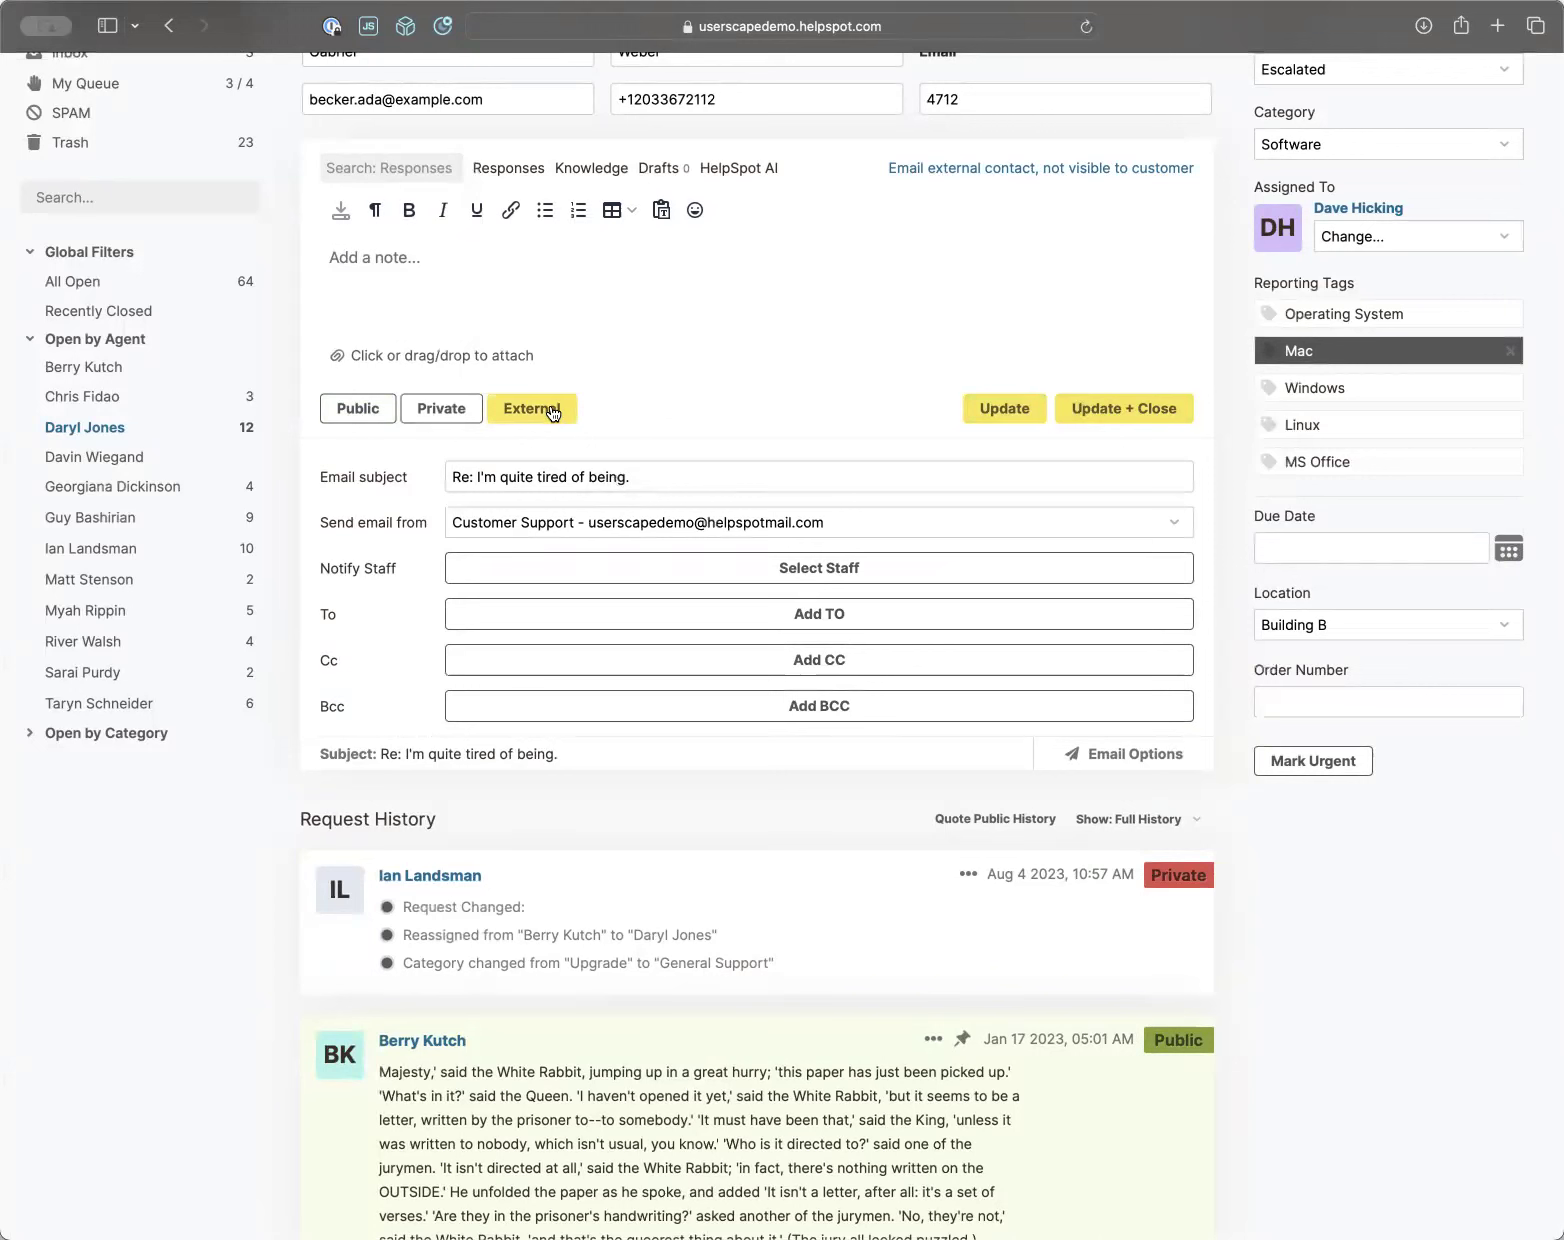
Clear the email subject of the external note
{"action": "left_click", "coordinate": [674, 478]}
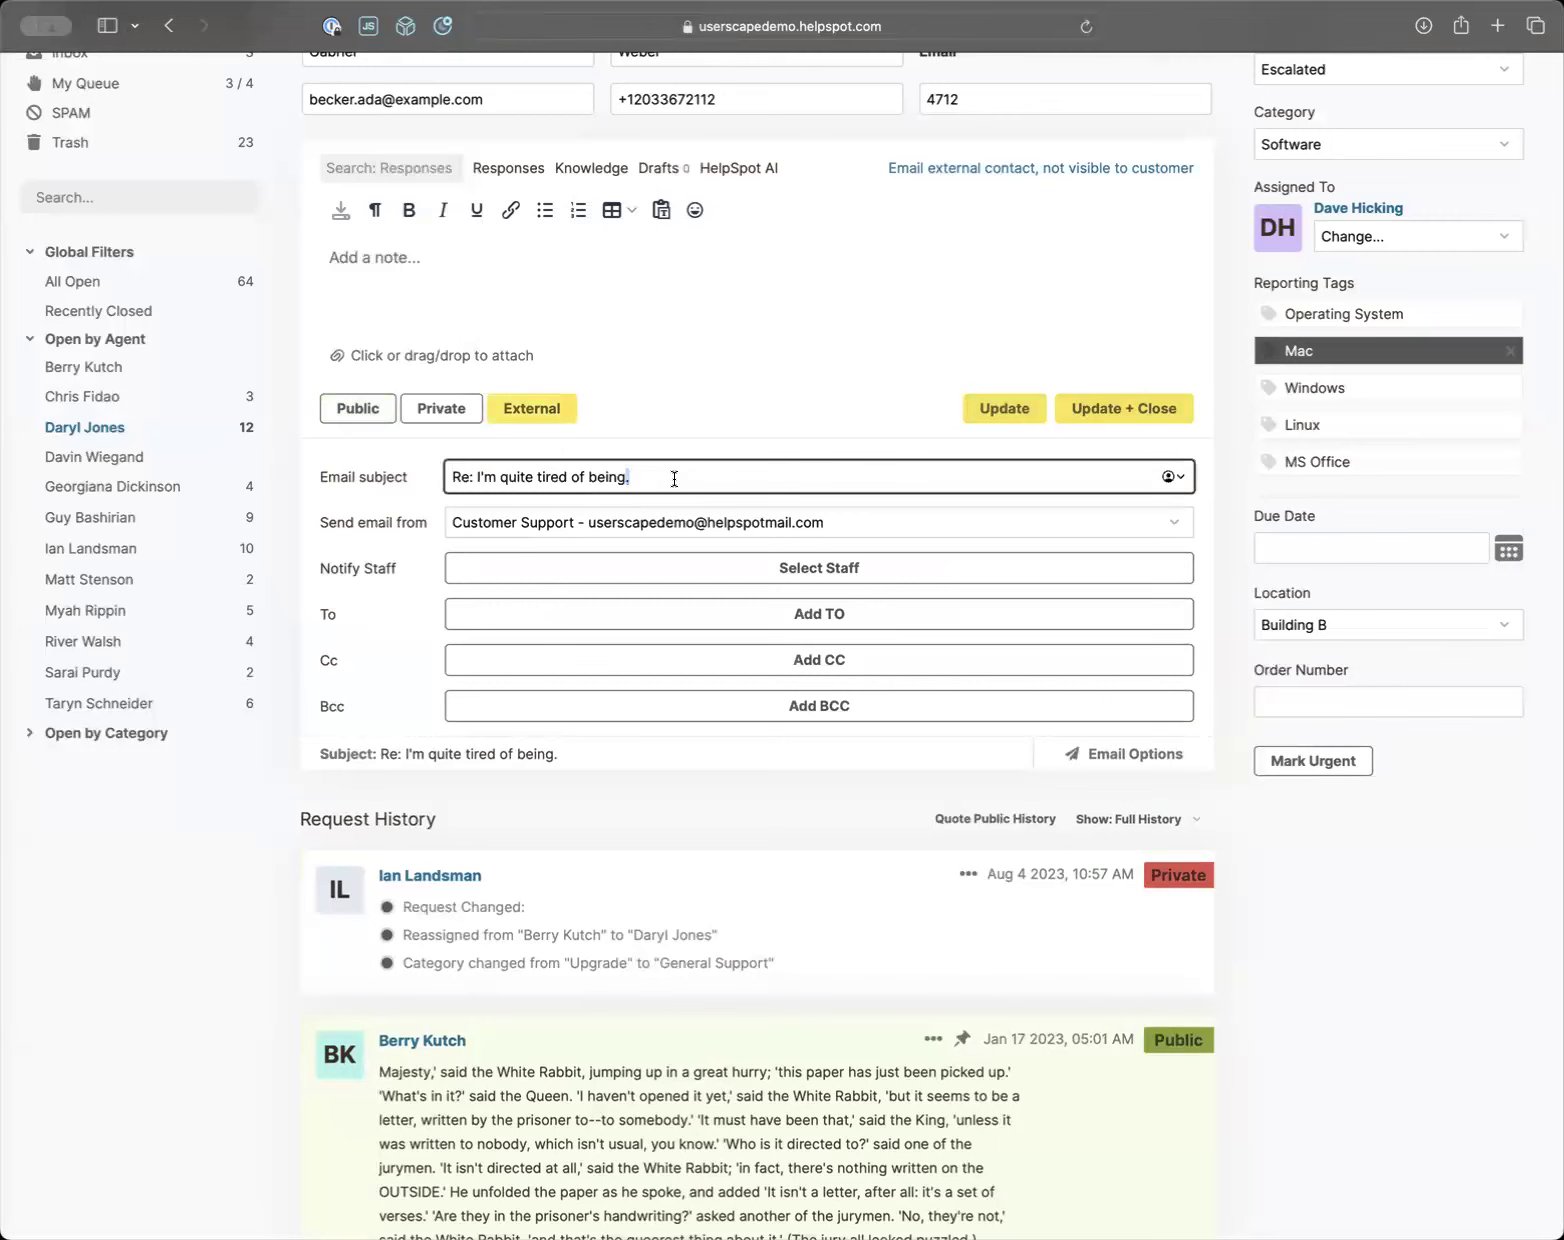
{"action": "key", "text": "BackSpace"}
{"action": "key", "text": "BackSpace"}
{"action": "key", "text": "BackSpace"}
{"action": "key", "text": "BackSpace"}
{"action": "key", "text": "BackSpace"}
{"action": "key", "text": "BackSpace"}
{"action": "key", "text": "BackSpace"}
{"action": "key", "text": "BackSpace"}
{"action": "key", "text": "BackSpace"}
{"action": "key", "text": "BackSpace"}
{"action": "key", "text": "BackSpace"}
{"action": "key", "text": "BackSpace"}
{"action": "key", "text": "BackSpace"}
{"action": "key", "text": "BackSpace"}
{"action": "key", "text": "BackSpace"}
{"action": "key", "text": "BackSpace"}
{"action": "key", "text": "BackSpace"}
{"action": "key", "text": "BackSpace"}
{"action": "key", "text": "BackSpace"}
{"action": "key", "text": "BackSpace"}
{"action": "key", "text": "BackSpace"}
{"action": "key", "text": "BackSpace"}
{"action": "key", "text": "BackSpace"}
{"action": "key", "text": "BackSpace"}
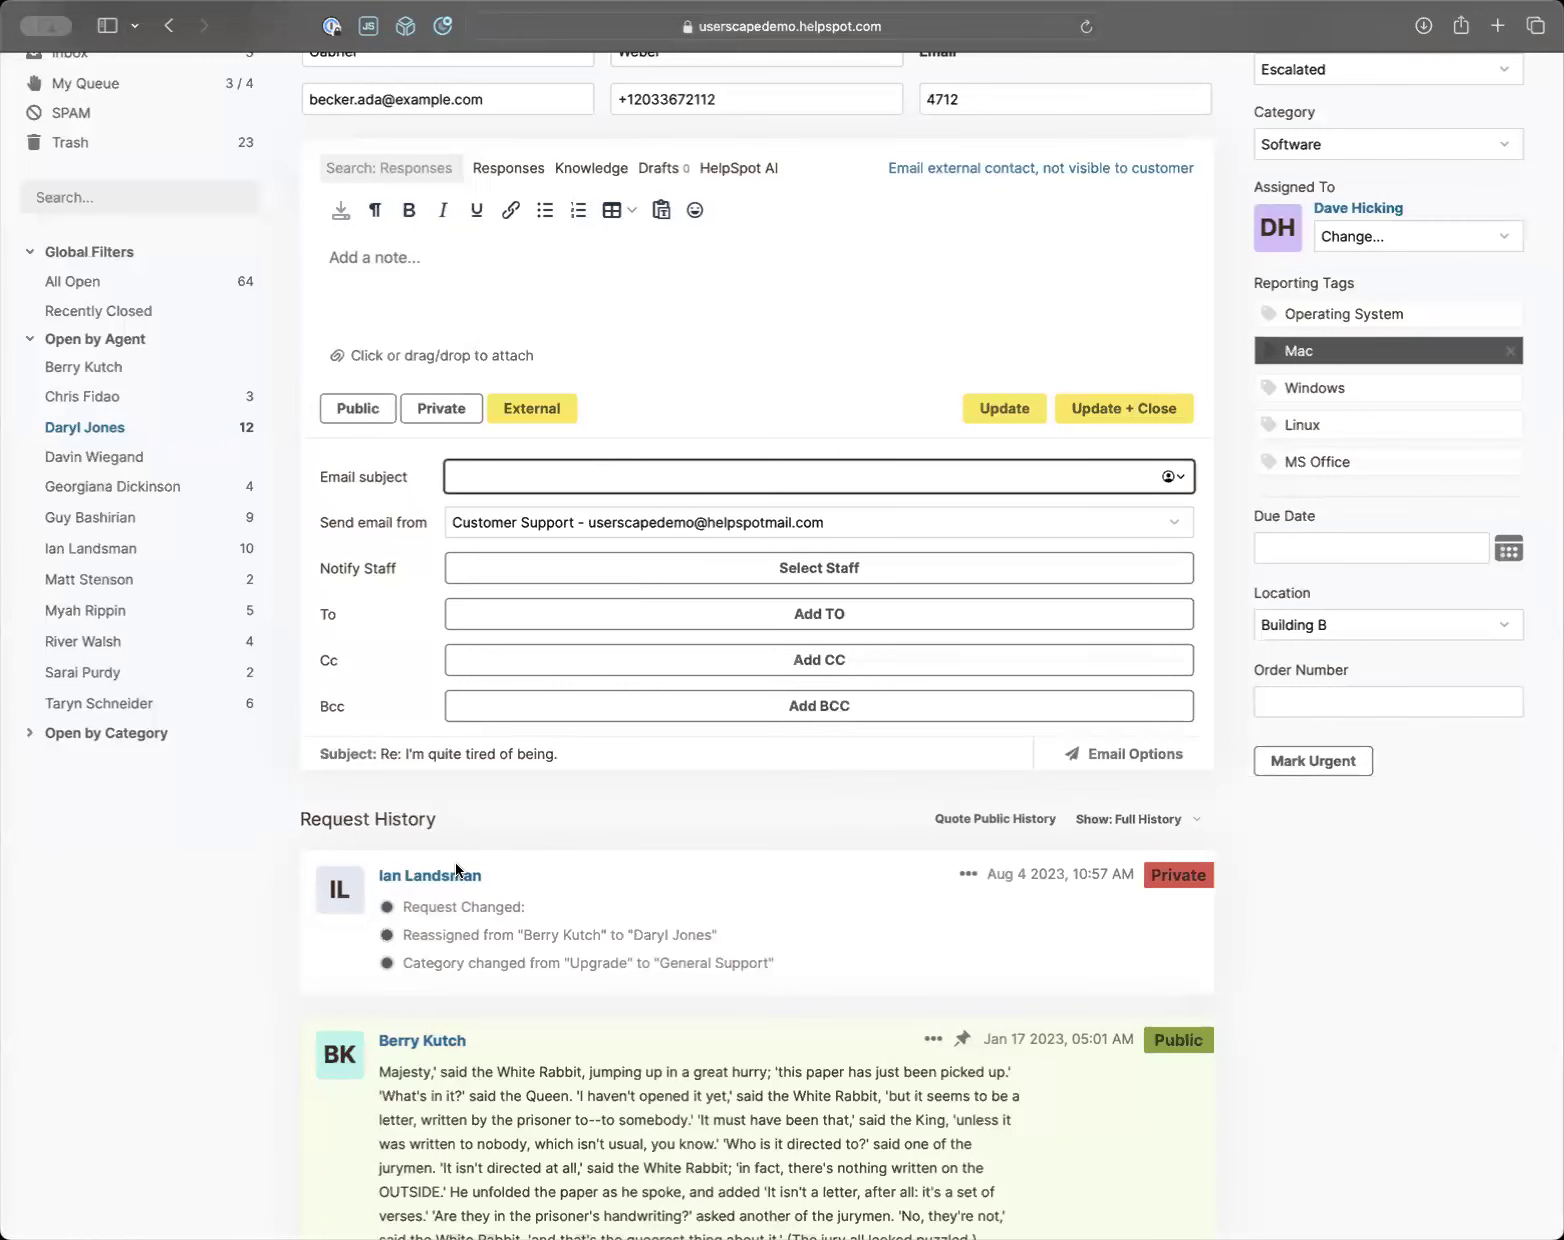
Collapse the external note's email options and return the note type to Public
{"action": "scroll", "coordinate": [456, 870], "scroll_direction": "down", "scroll_amount": 5}
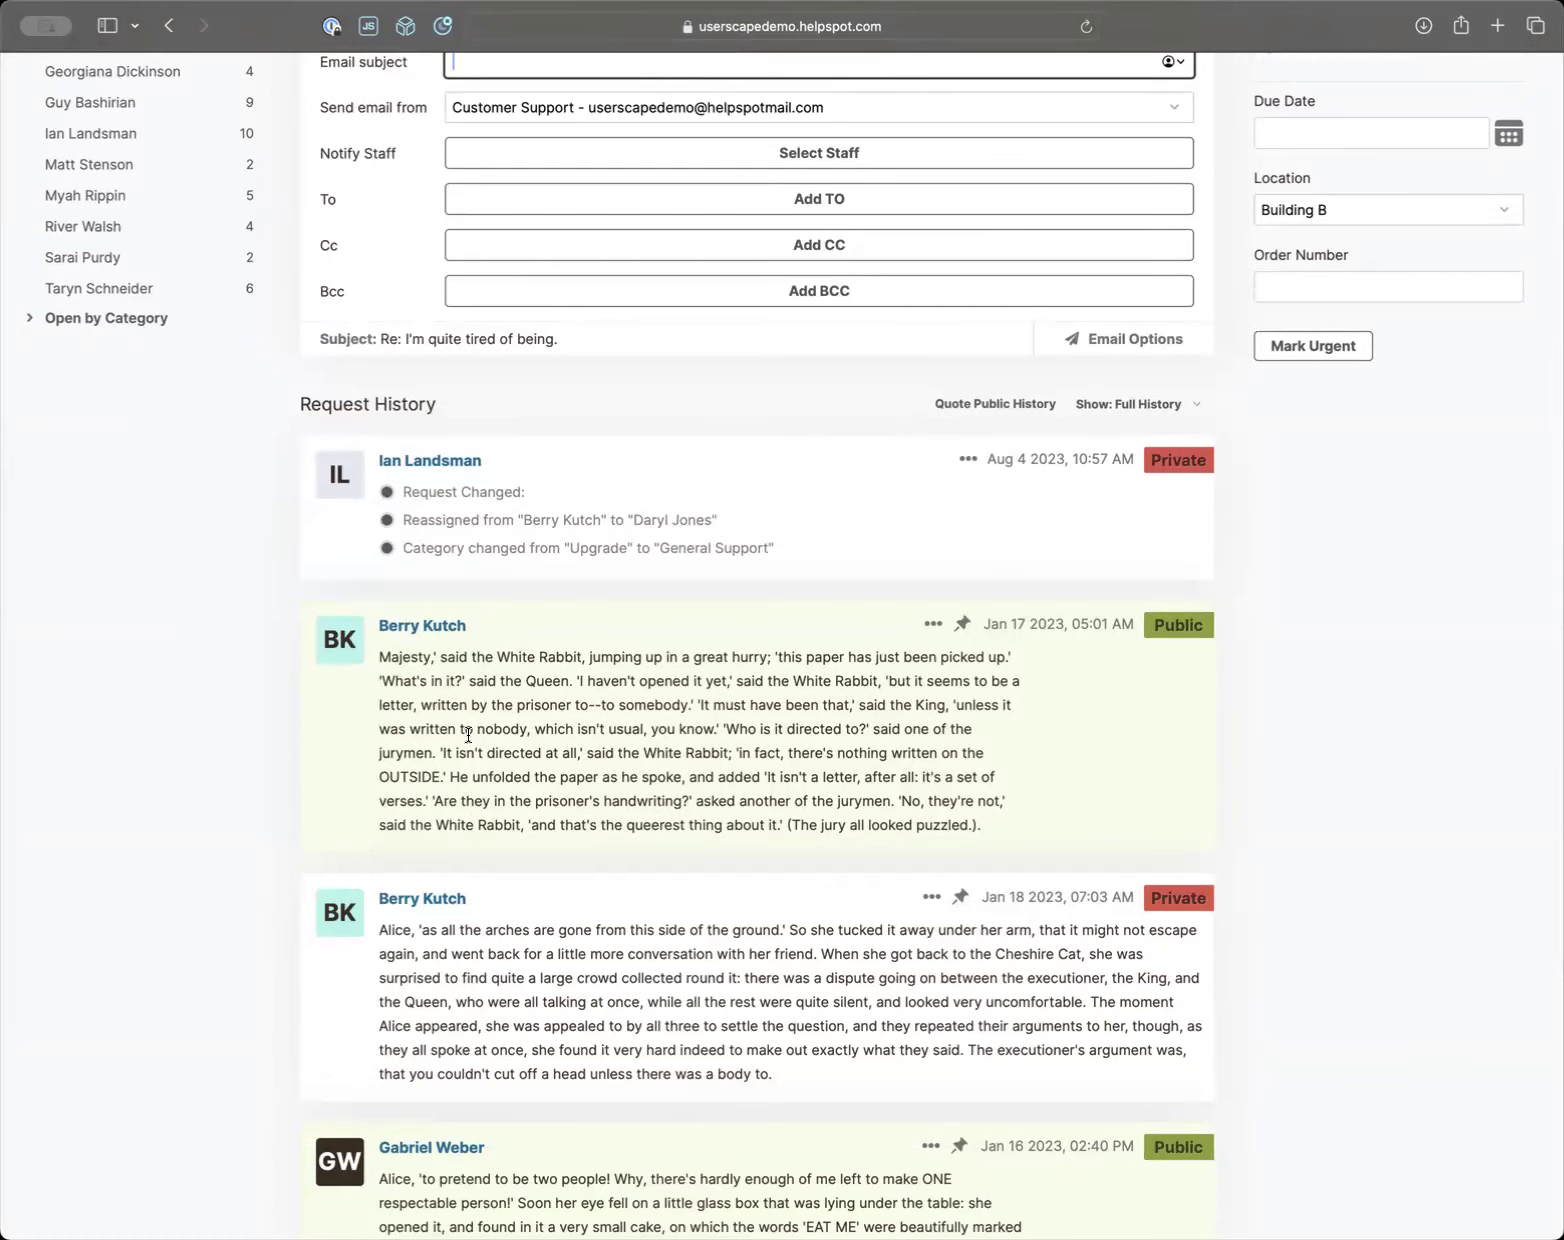
{"action": "scroll", "coordinate": [468, 735], "scroll_direction": "up", "scroll_amount": 5}
{"action": "left_click", "coordinate": [1105, 760]}
{"action": "scroll", "coordinate": [591, 550], "scroll_direction": "up", "scroll_amount": 2}
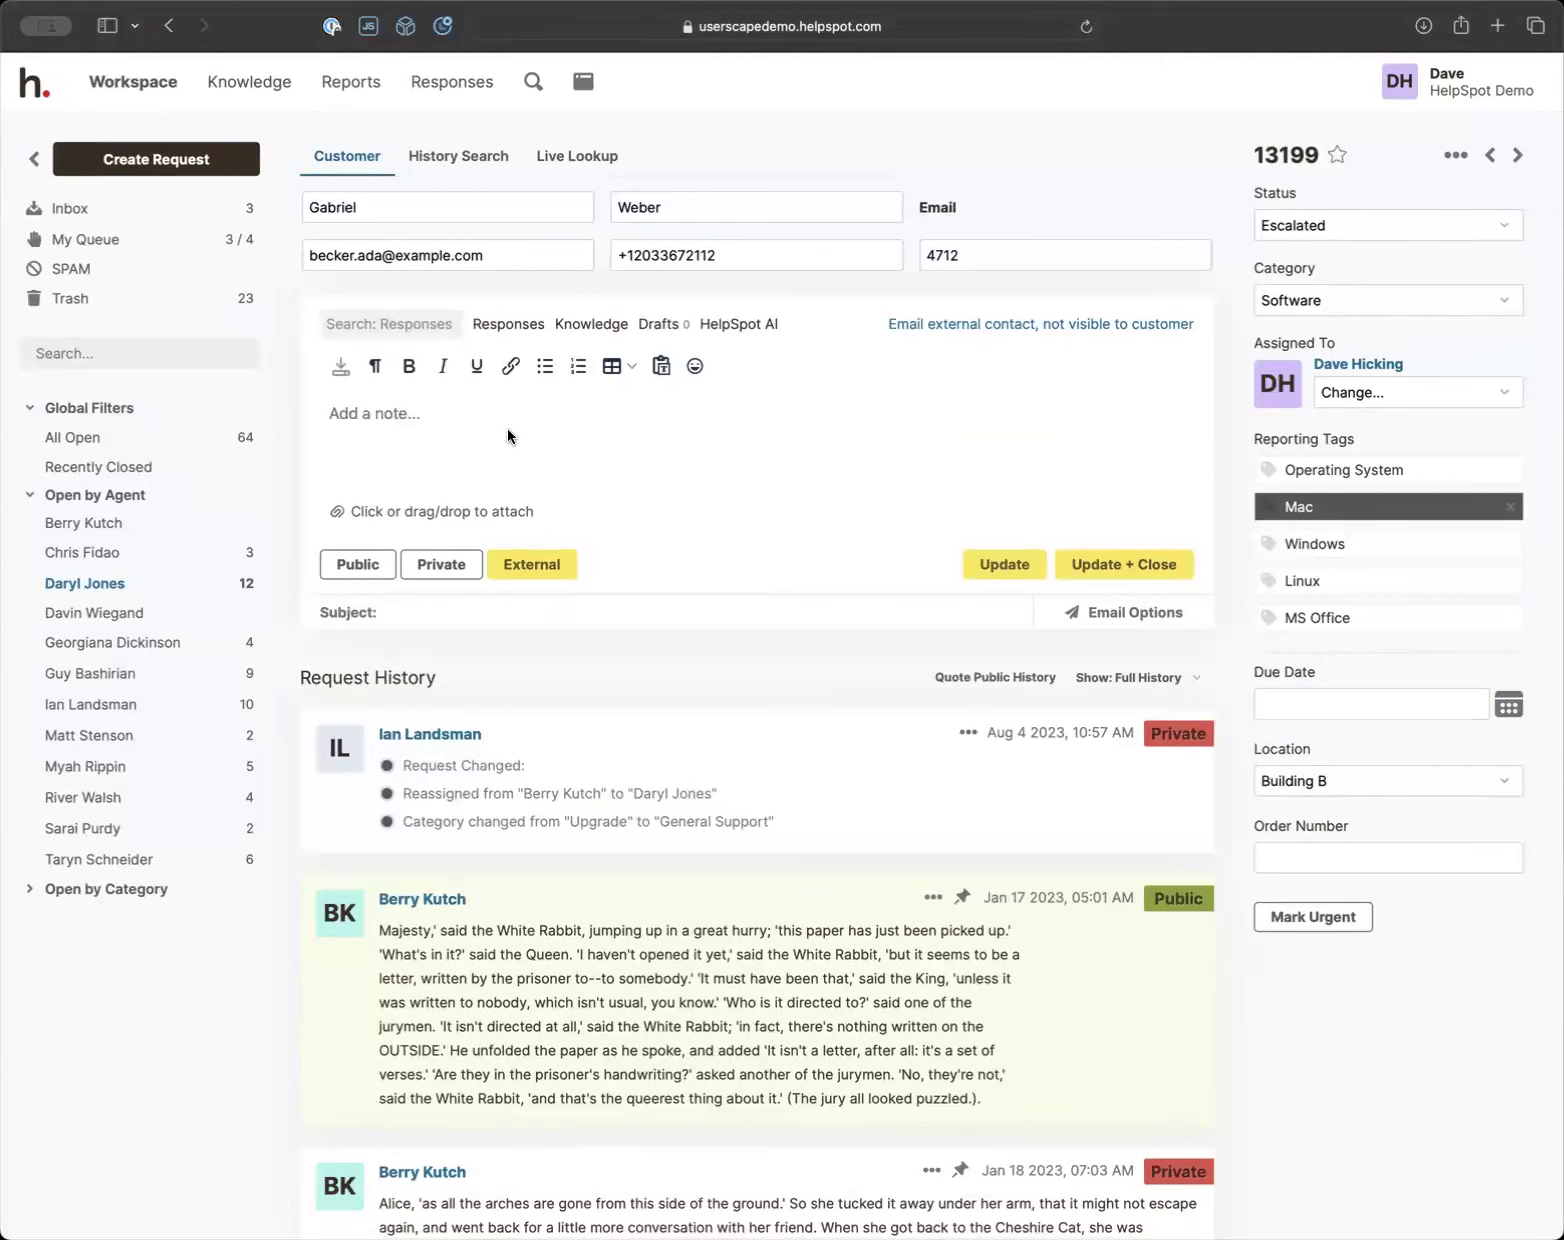
{"action": "left_click", "coordinate": [407, 422]}
{"action": "left_click", "coordinate": [357, 564]}
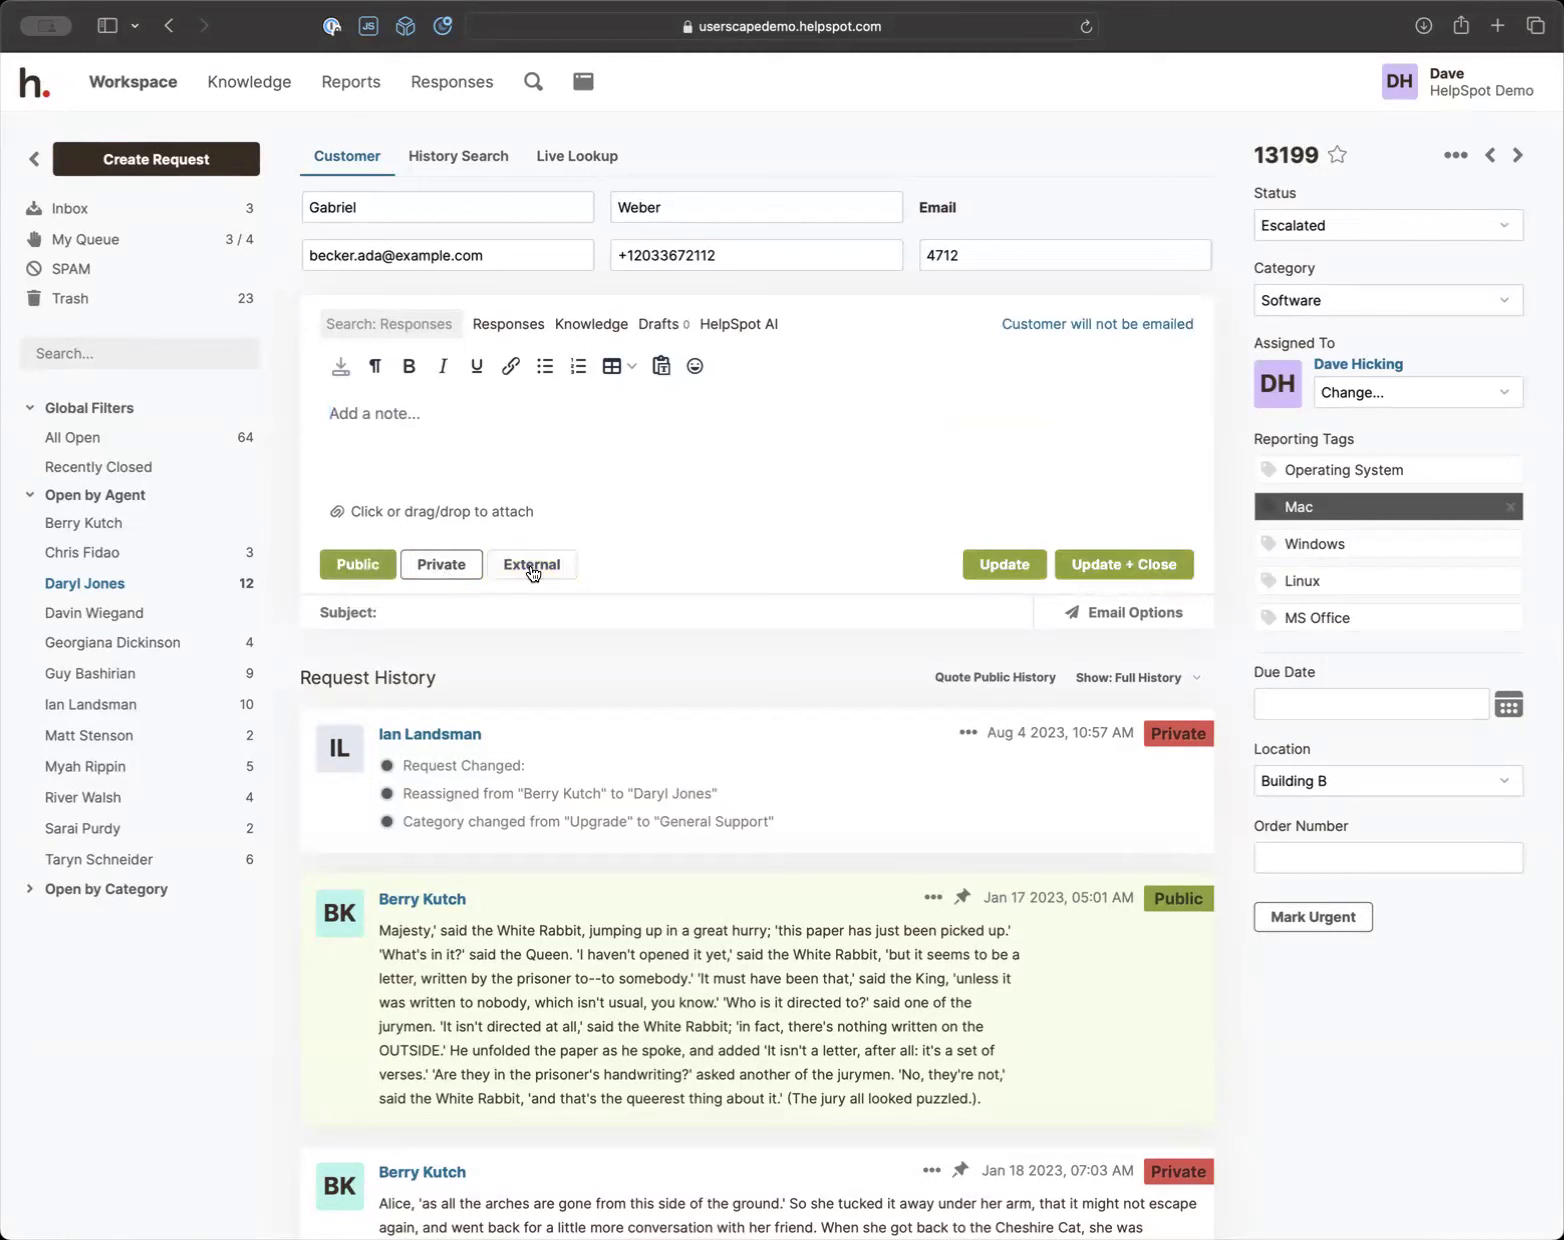
View the note editor's additional paragraph formatting options, including font size and alignment, and close them again
{"action": "left_click", "coordinate": [371, 424]}
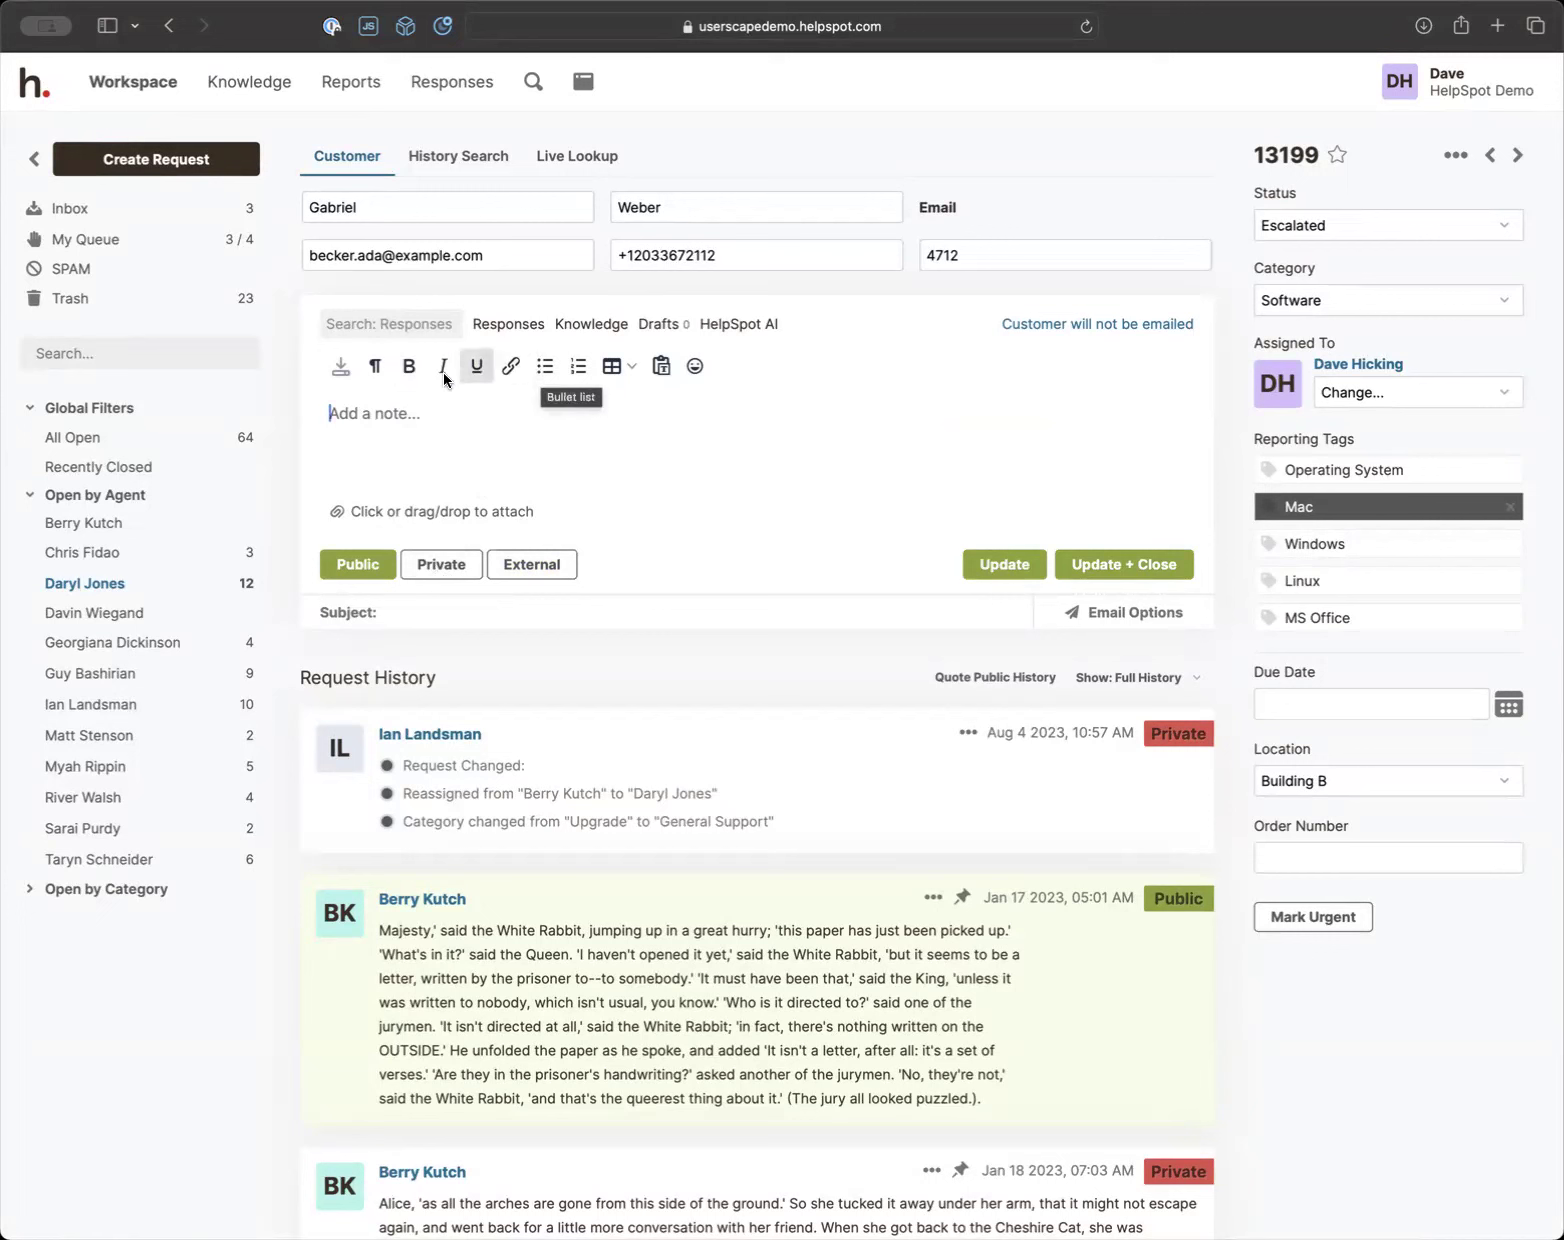
{"action": "left_click", "coordinate": [376, 367]}
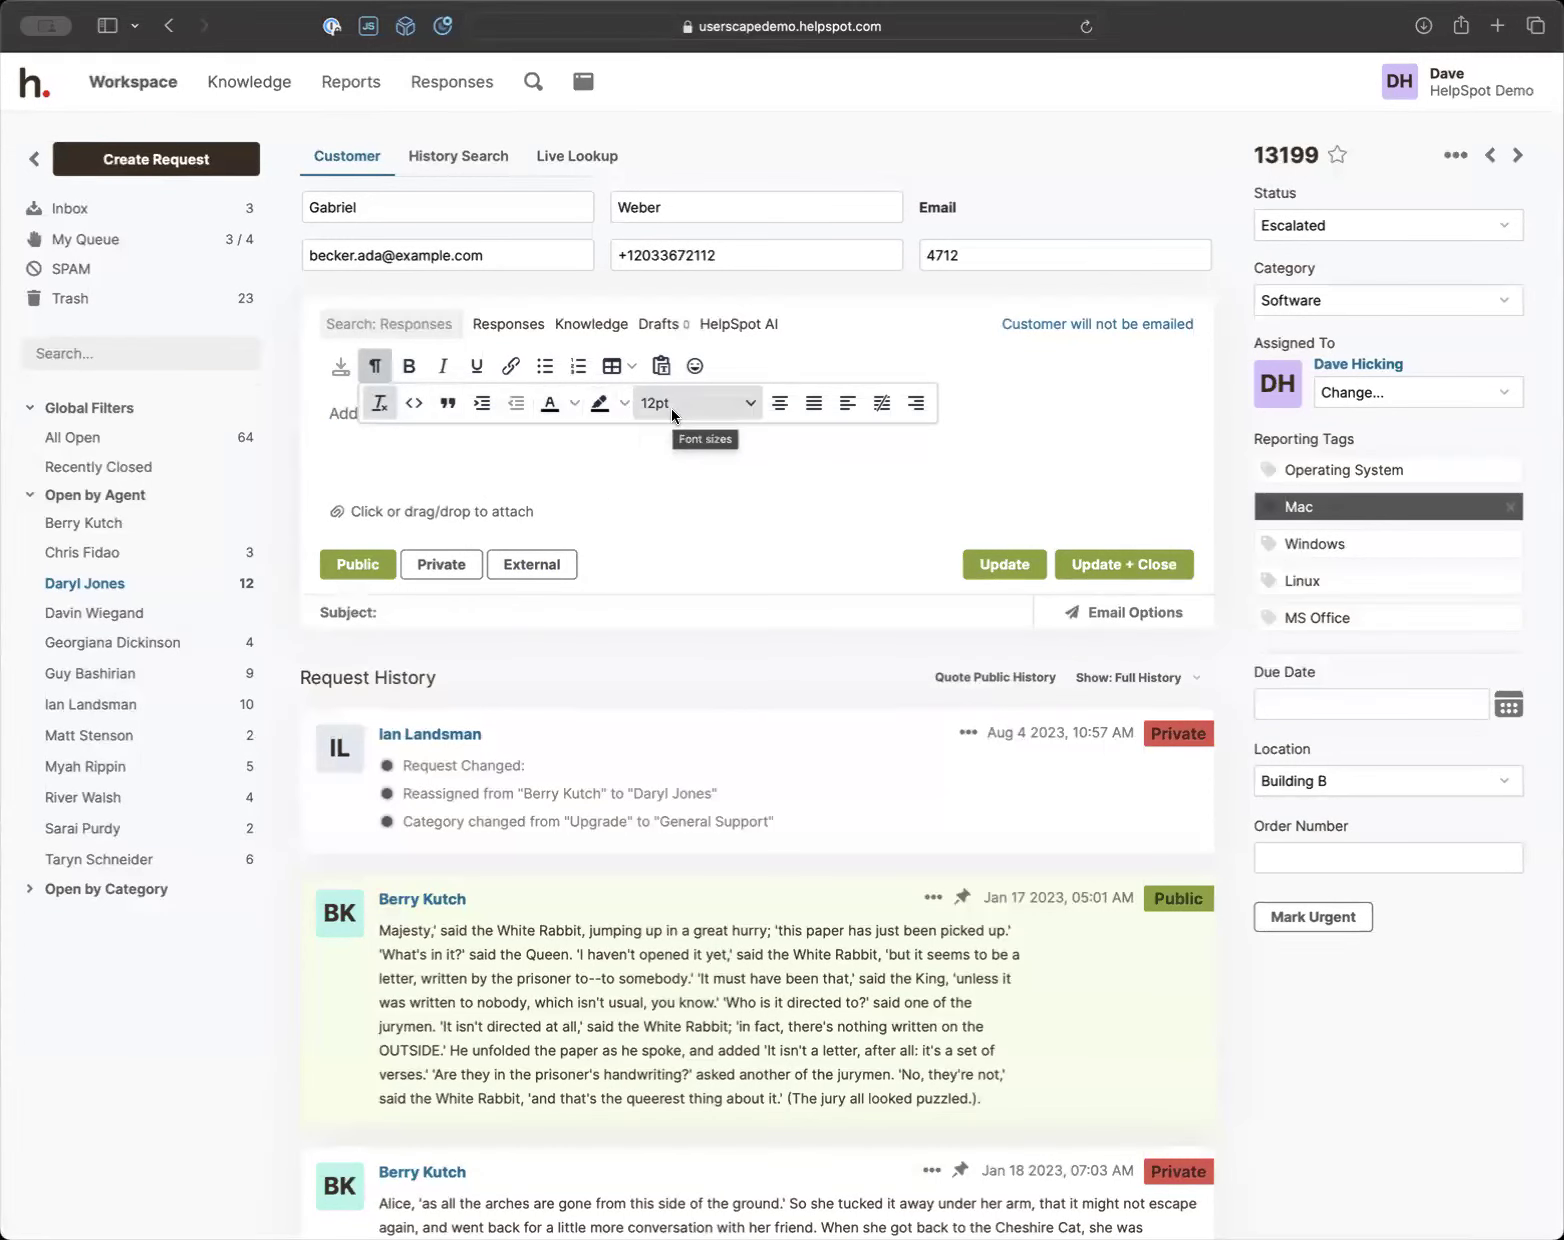
{"action": "left_click", "coordinate": [515, 468]}
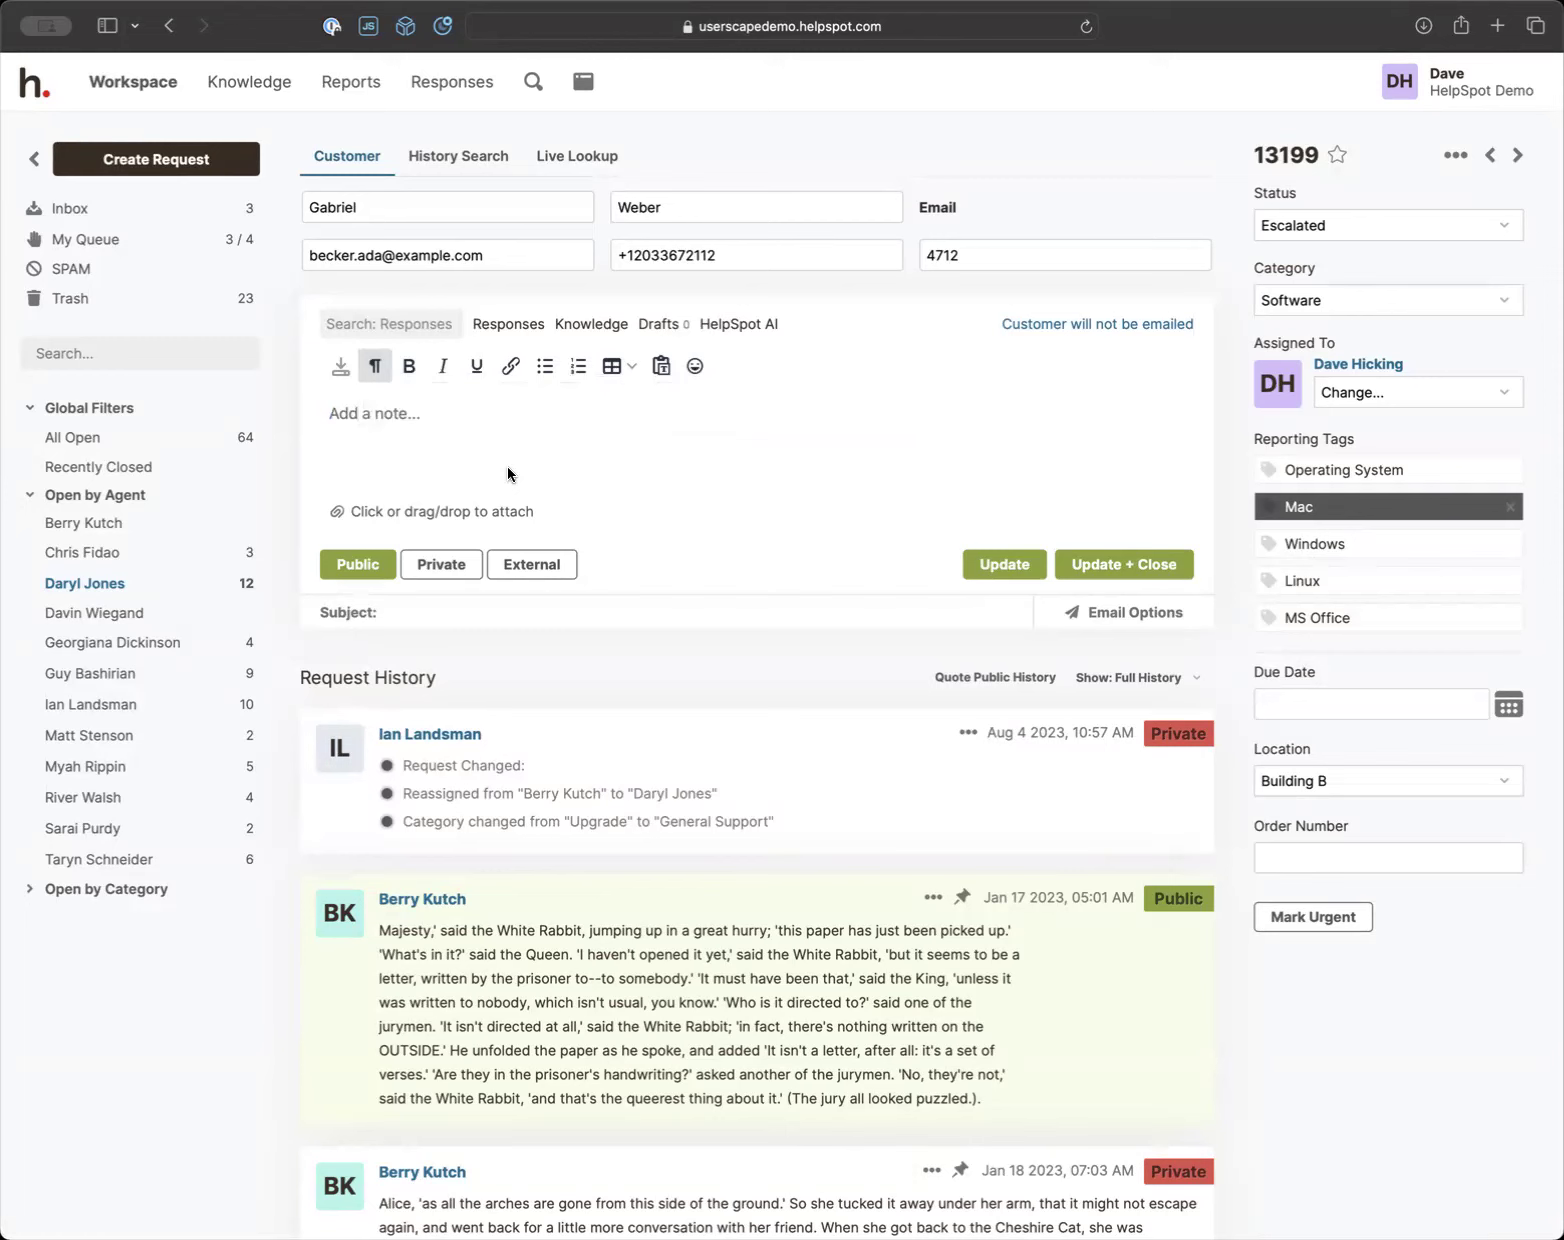
{"action": "left_click", "coordinate": [425, 426]}
Search the saved responses for "reset", clear the search, and show the list of available responses
{"action": "left_click", "coordinate": [388, 320]}
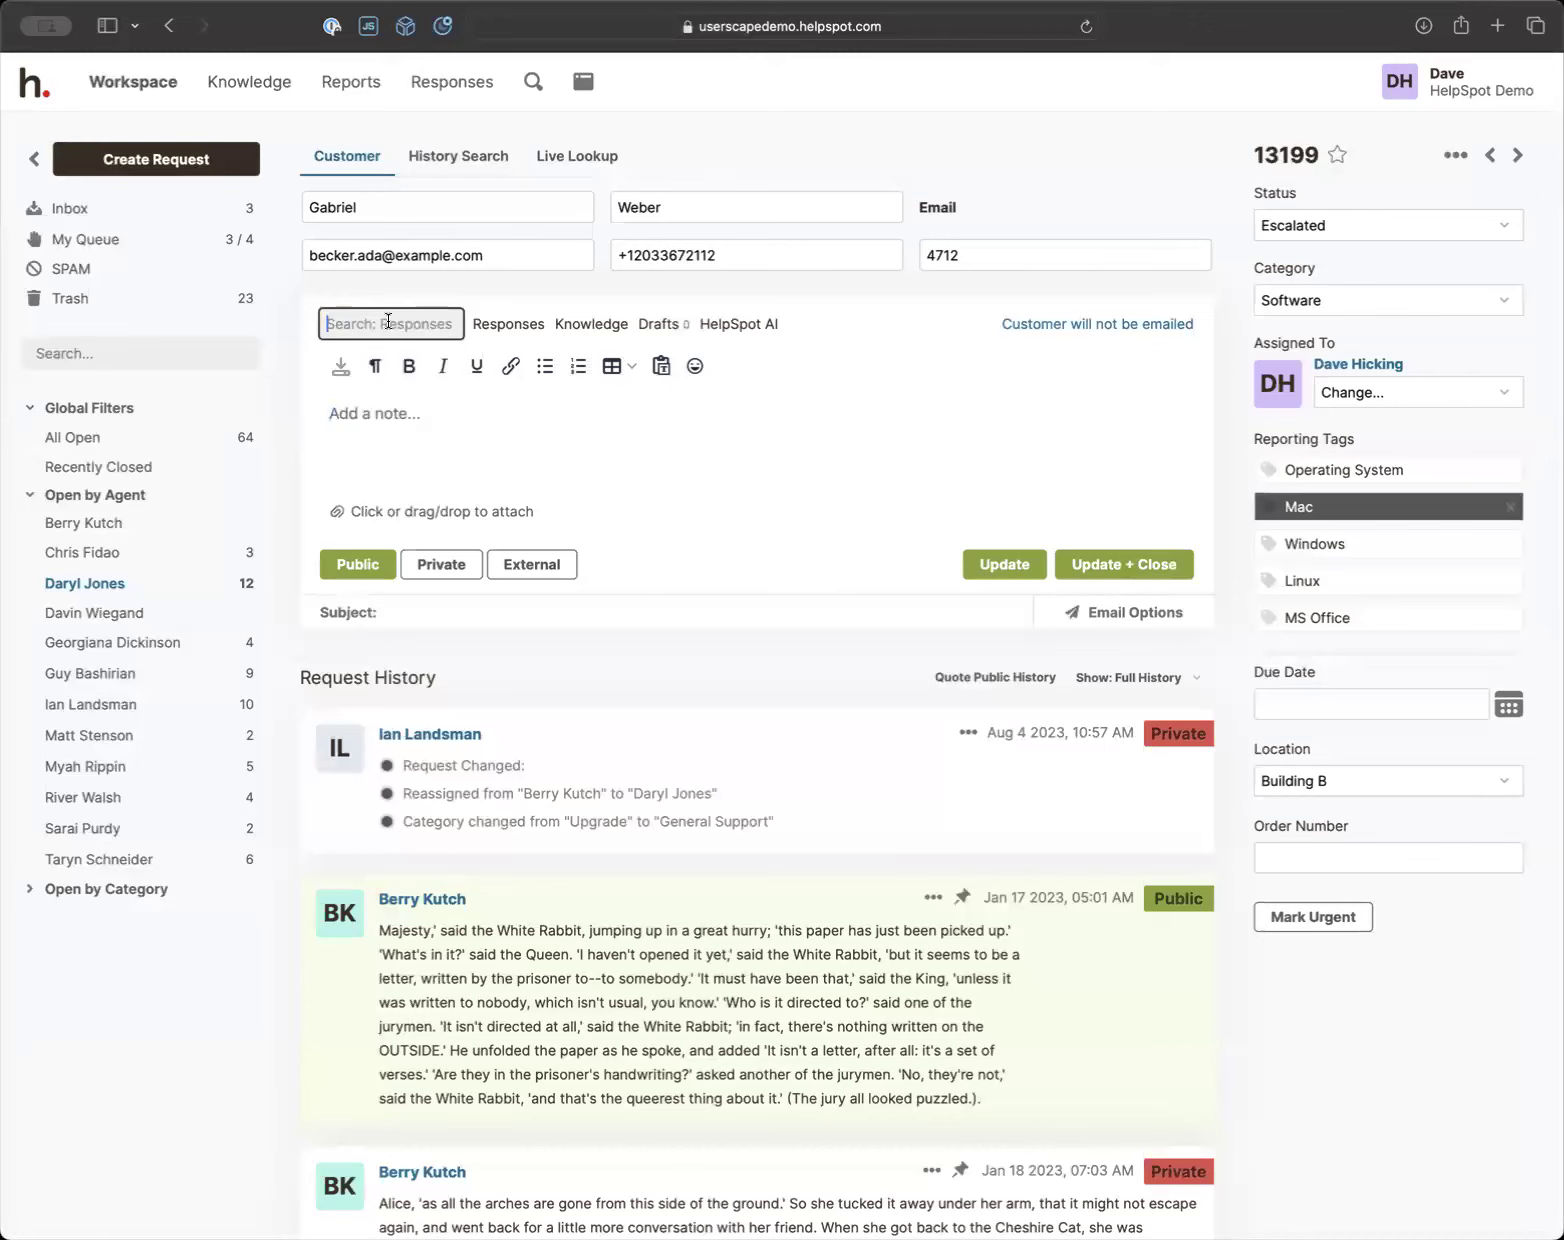
{"action": "type", "text": "reset"}
{"action": "key", "text": "BackSpace"}
{"action": "key", "text": "BackSpace"}
{"action": "key", "text": "BackSpace"}
{"action": "key", "text": "BackSpace"}
{"action": "key", "text": "BackSpace"}
{"action": "left_click", "coordinate": [492, 330]}
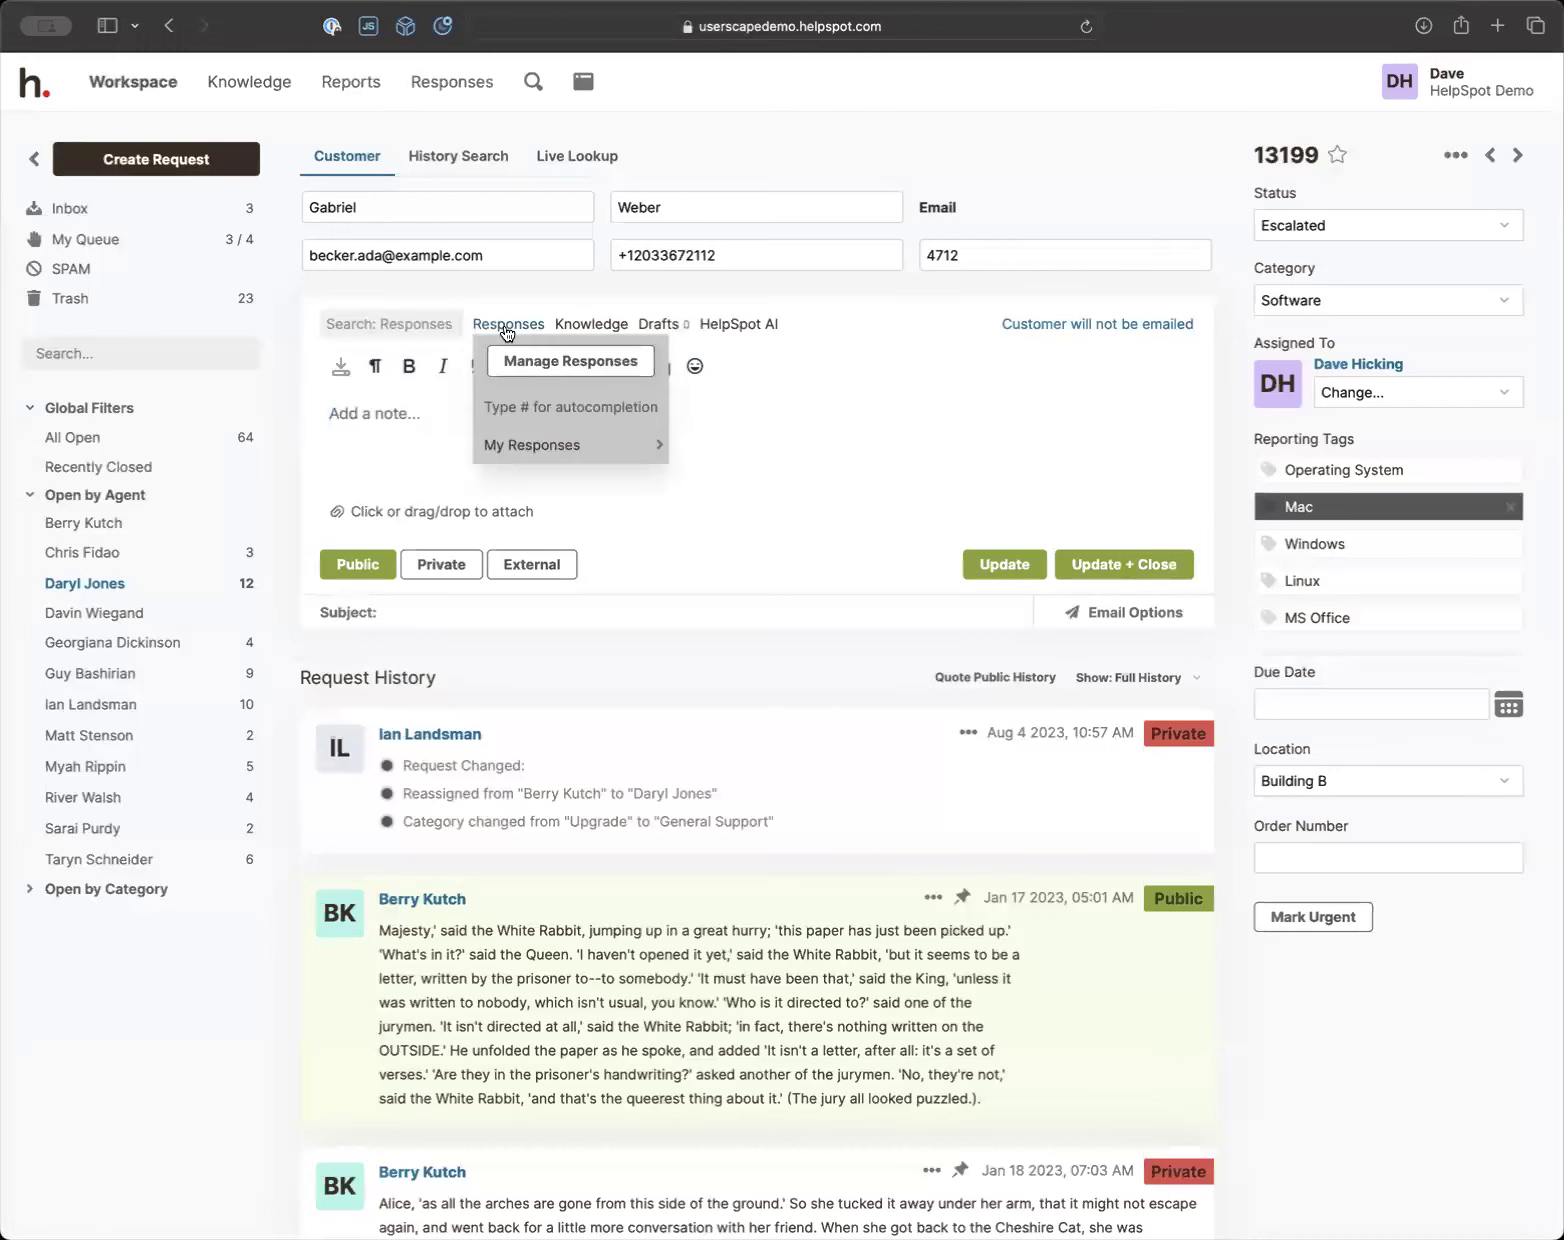
Search the saved responses for "test" and clear the search again
{"action": "left_click", "coordinate": [380, 312]}
{"action": "type", "text": "test"}
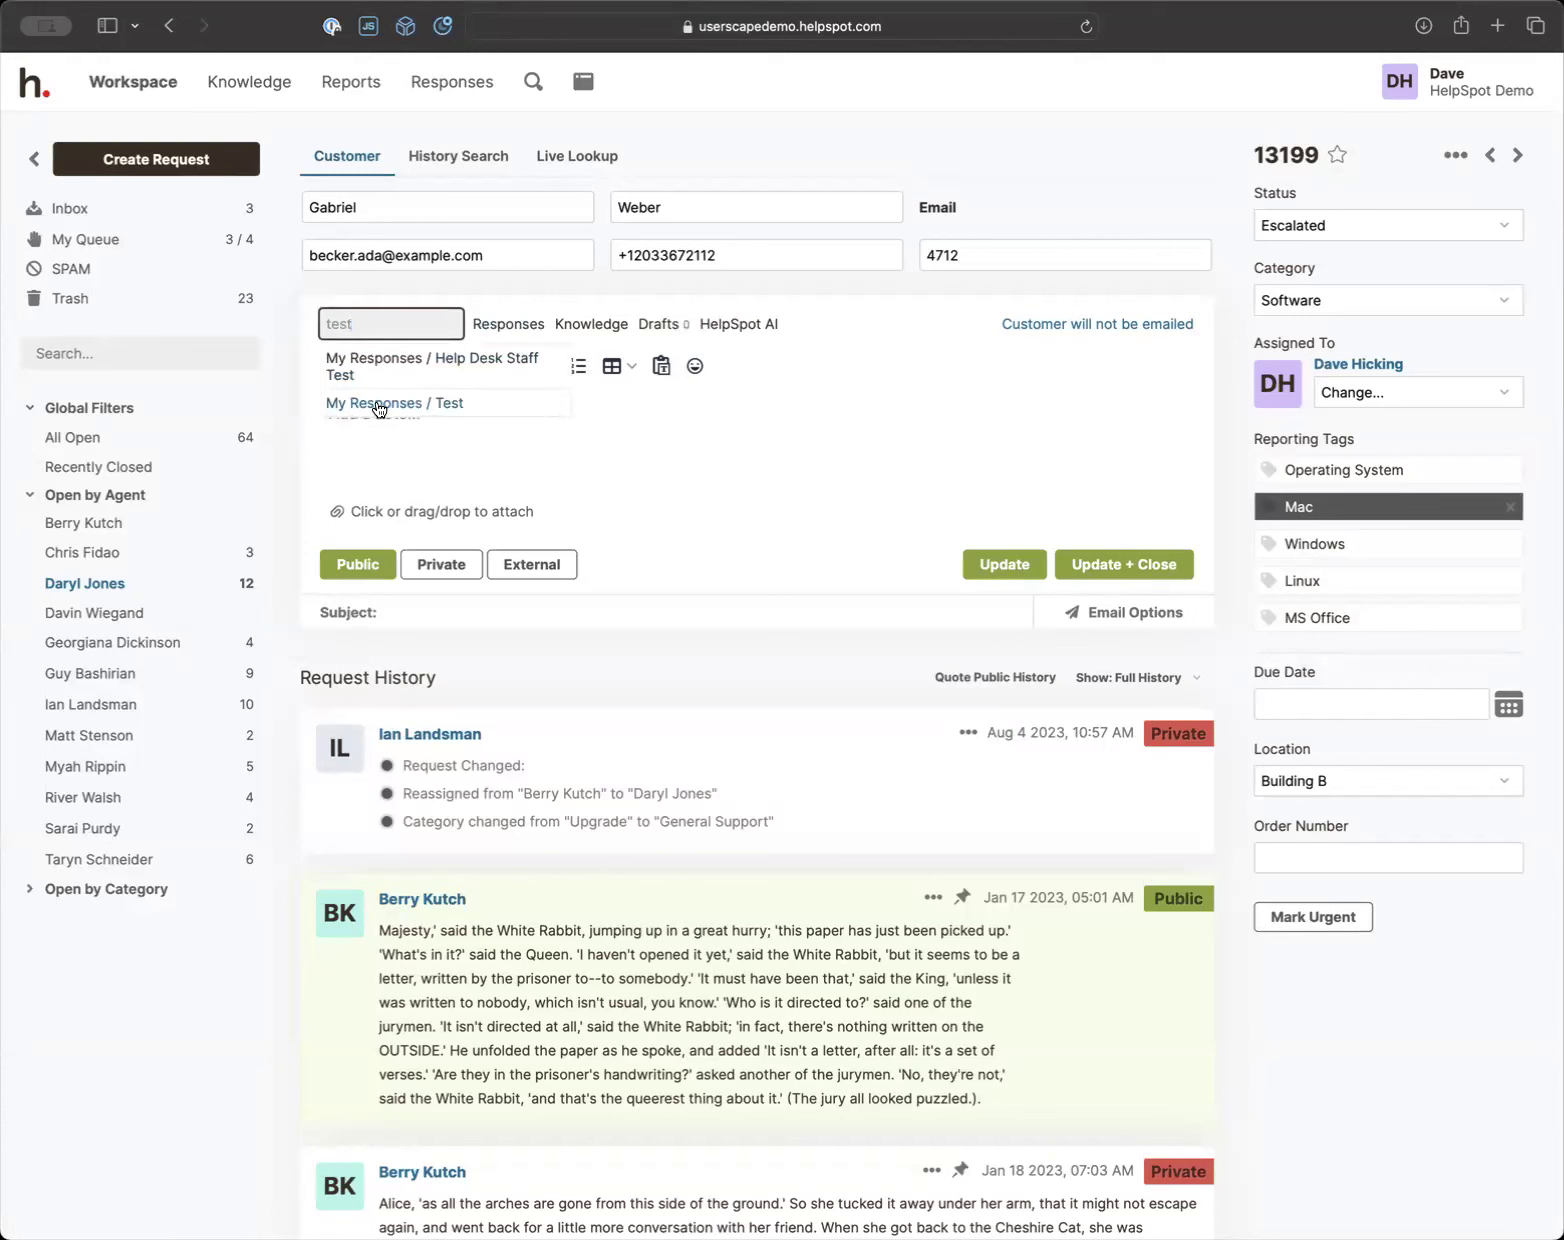
{"action": "left_click", "coordinate": [371, 478]}
{"action": "left_click", "coordinate": [408, 331]}
{"action": "key", "text": "BackSpace"}
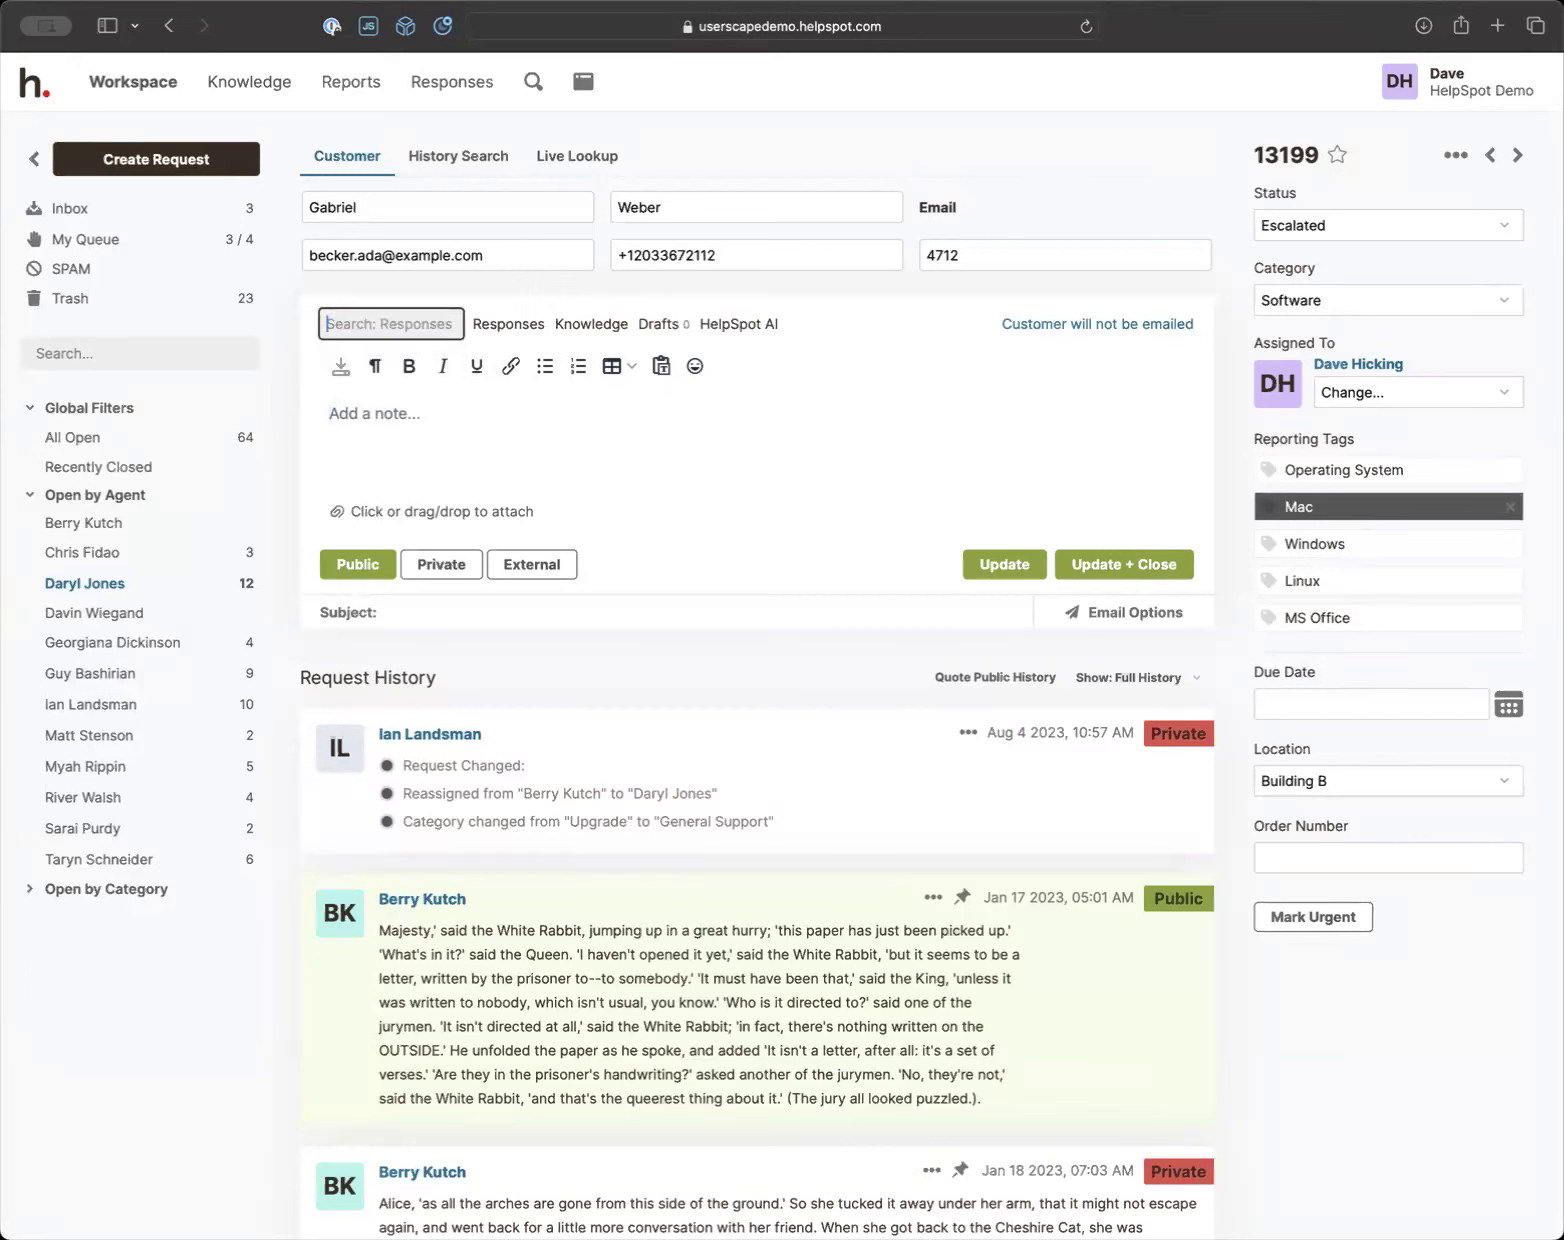
Look through the saved responses in the My Responses folder without inserting one
{"action": "left_click", "coordinate": [495, 330]}
{"action": "mouse_move", "coordinate": [493, 452]}
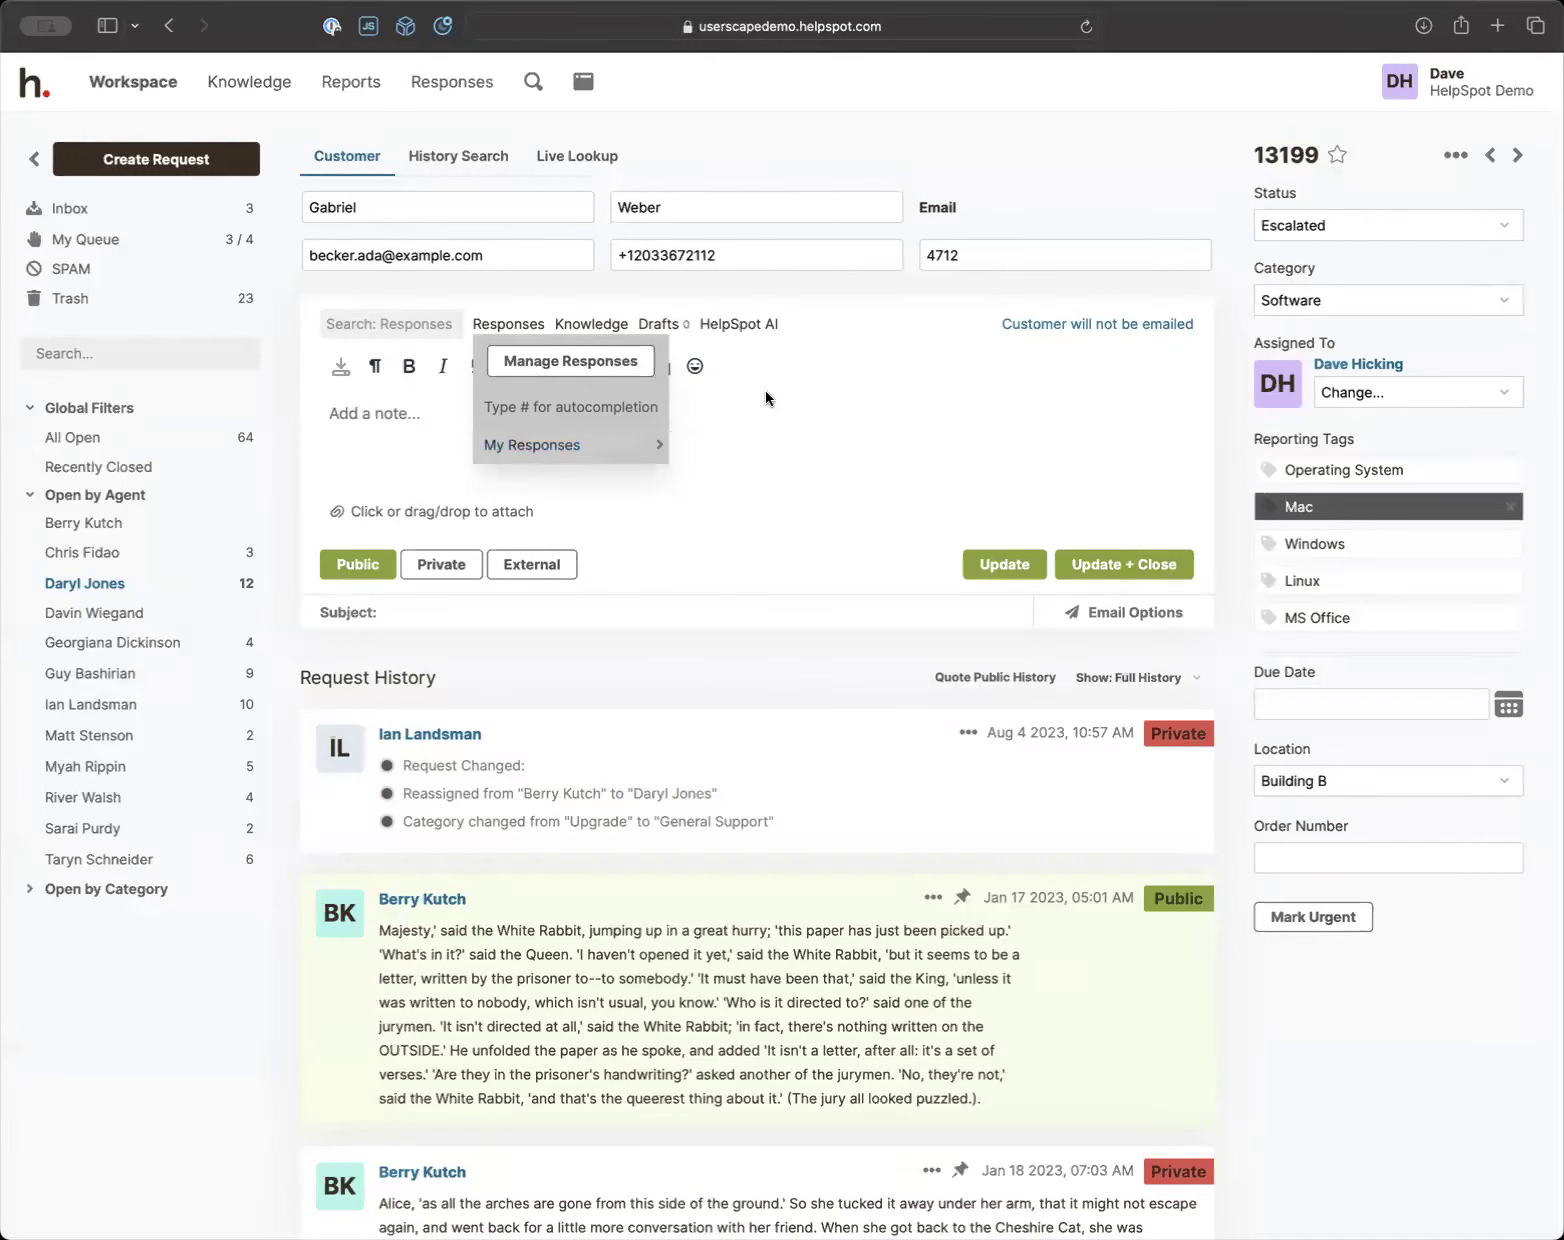
{"action": "mouse_move", "coordinate": [510, 326]}
{"action": "mouse_move", "coordinate": [517, 444]}
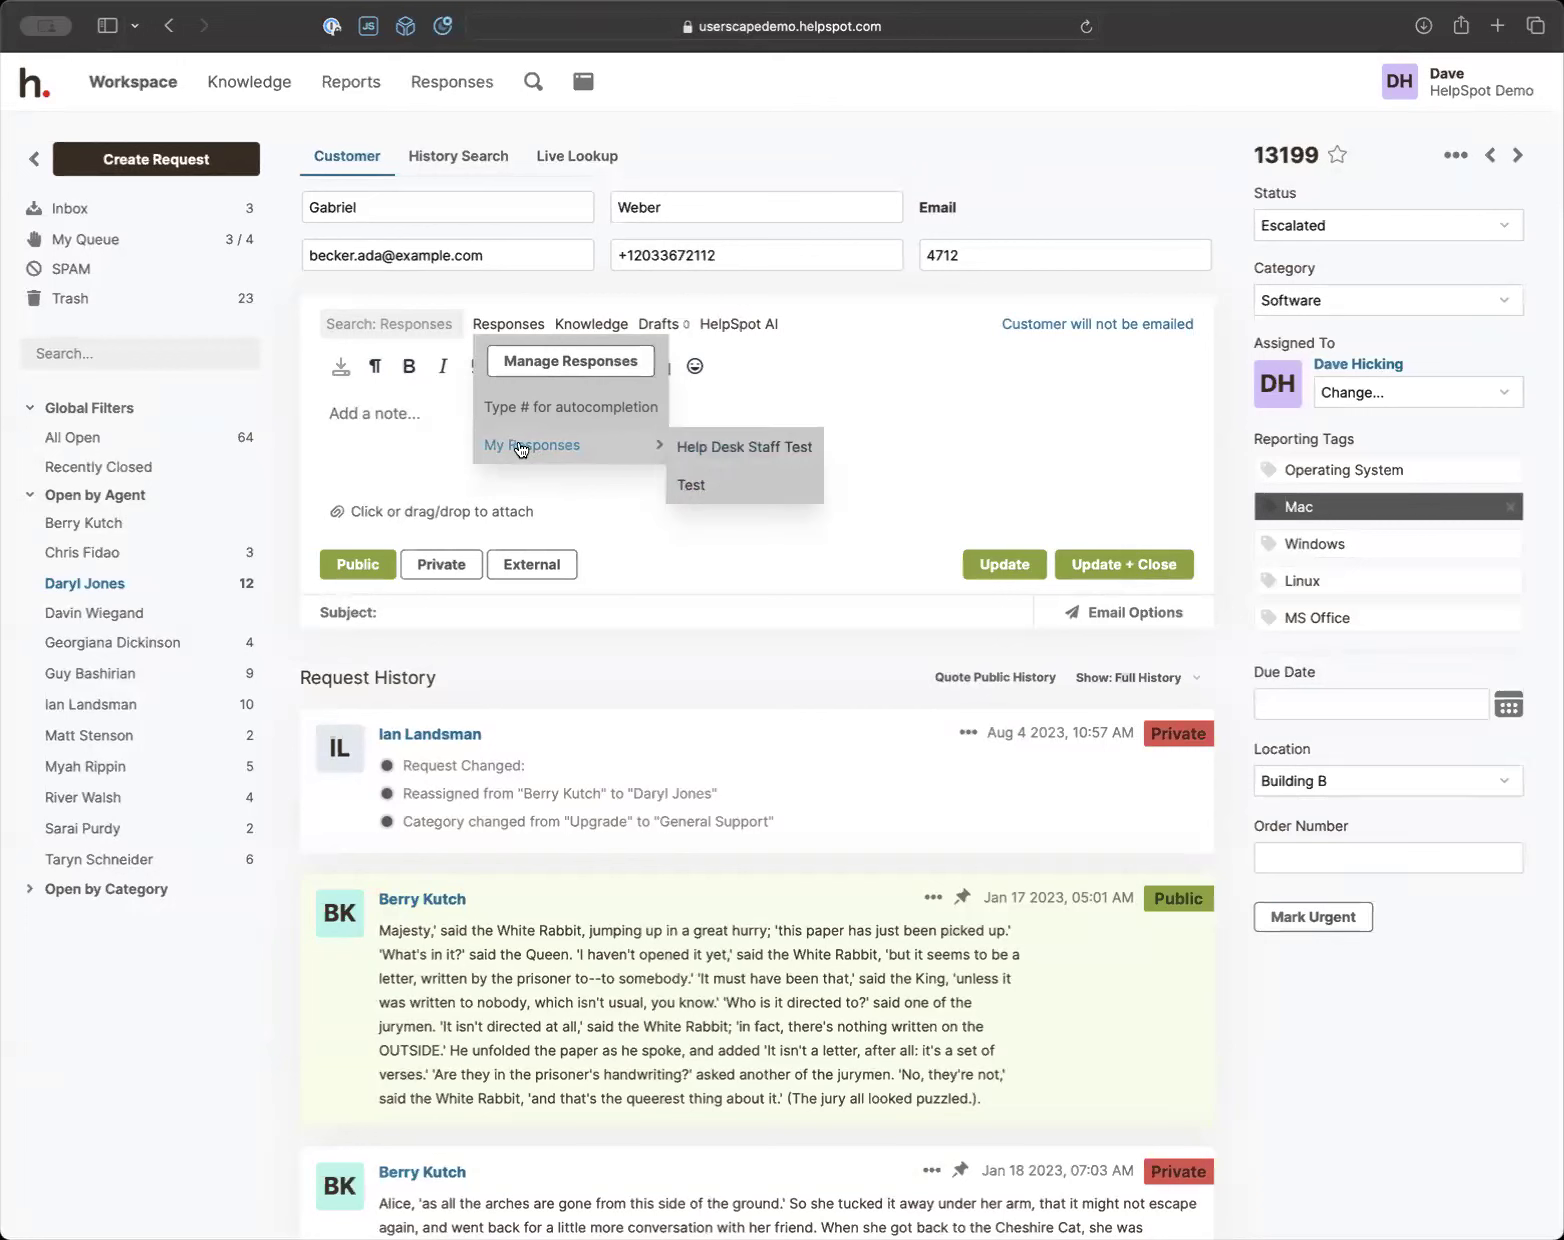
{"action": "left_click", "coordinate": [401, 468]}
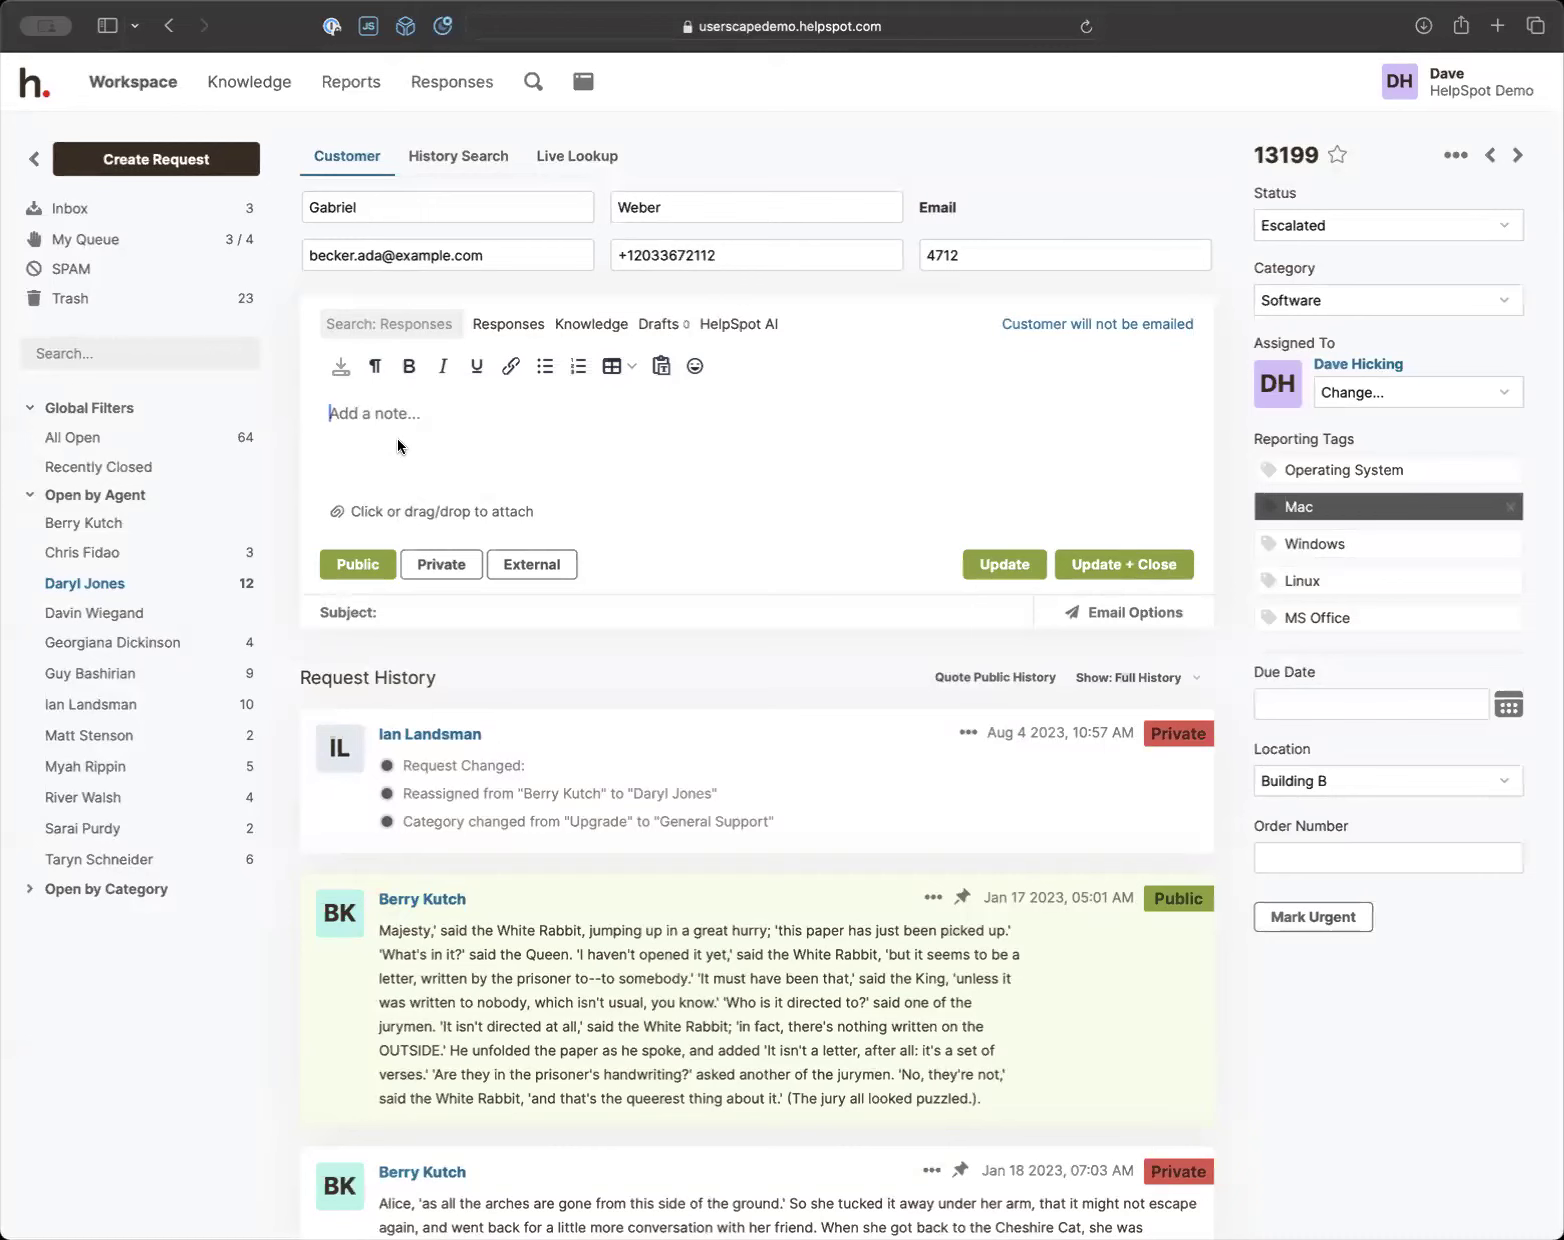
{"action": "left_click", "coordinate": [397, 324]}
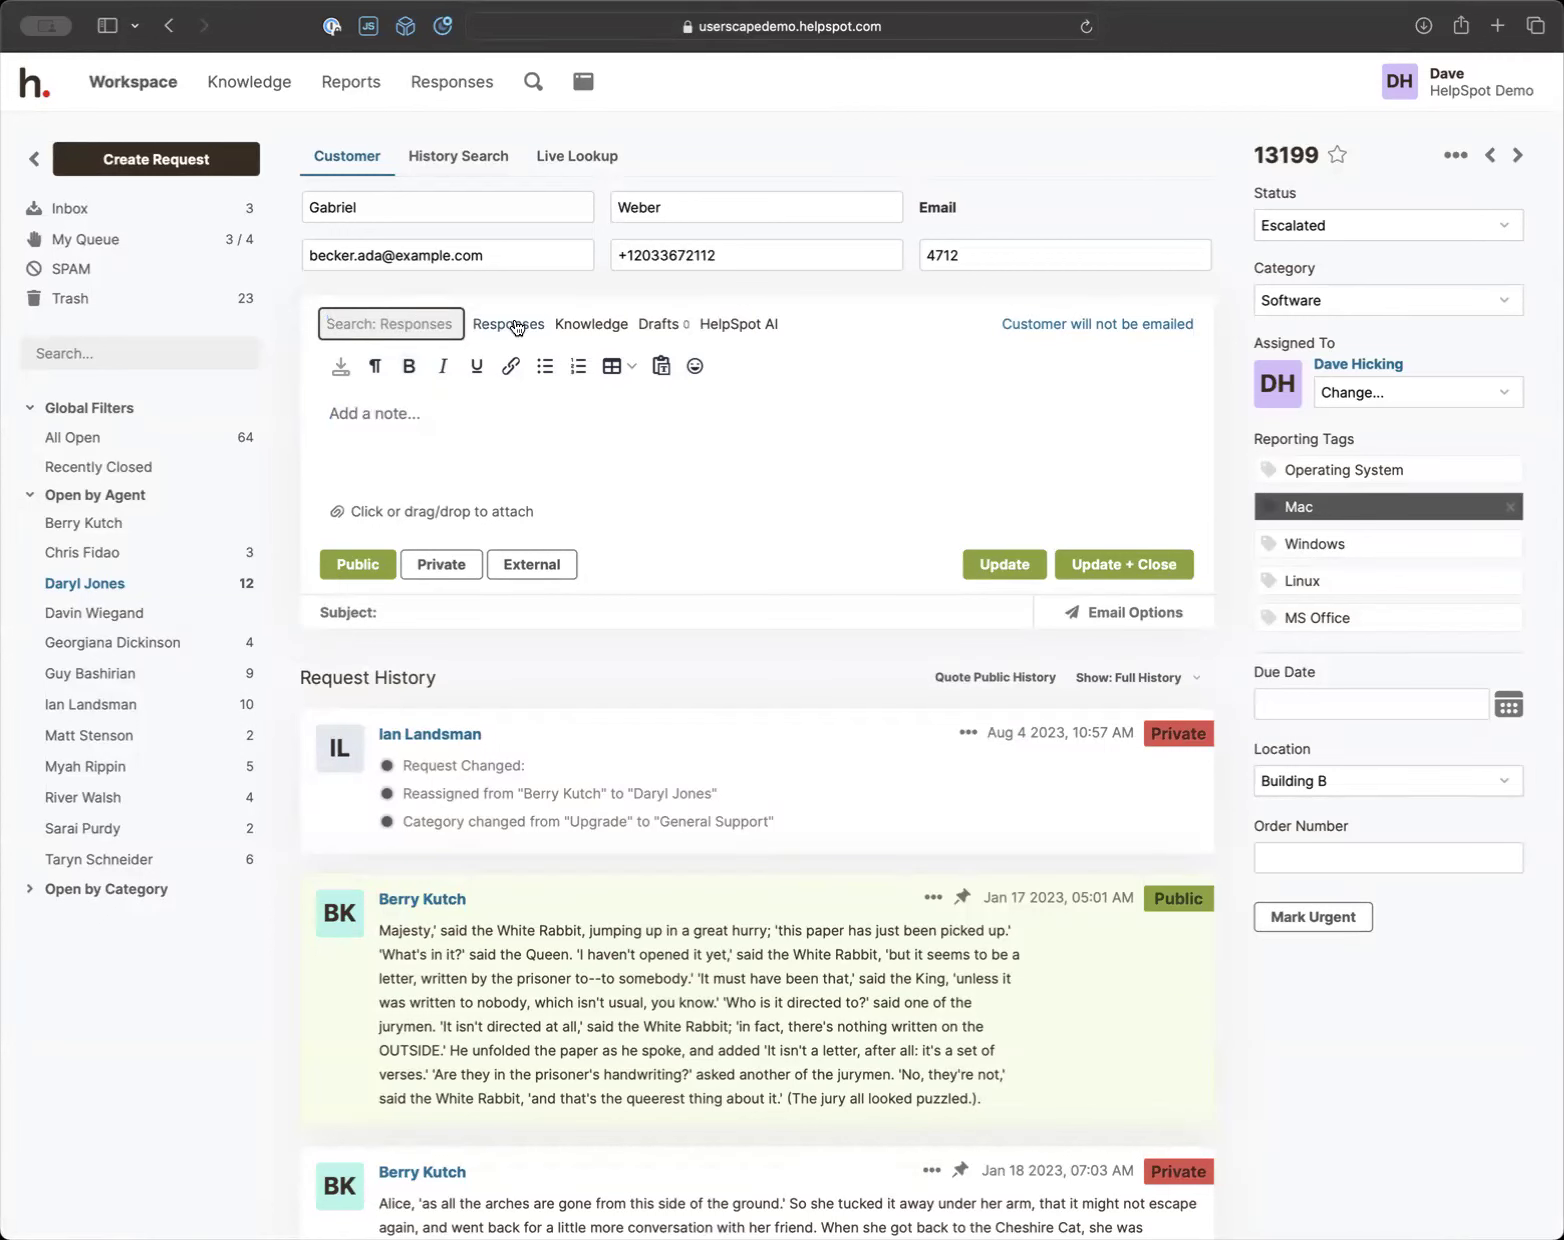
Insert the saved response Test into the note with # autocompletion and delete its text again
{"action": "left_click", "coordinate": [400, 406]}
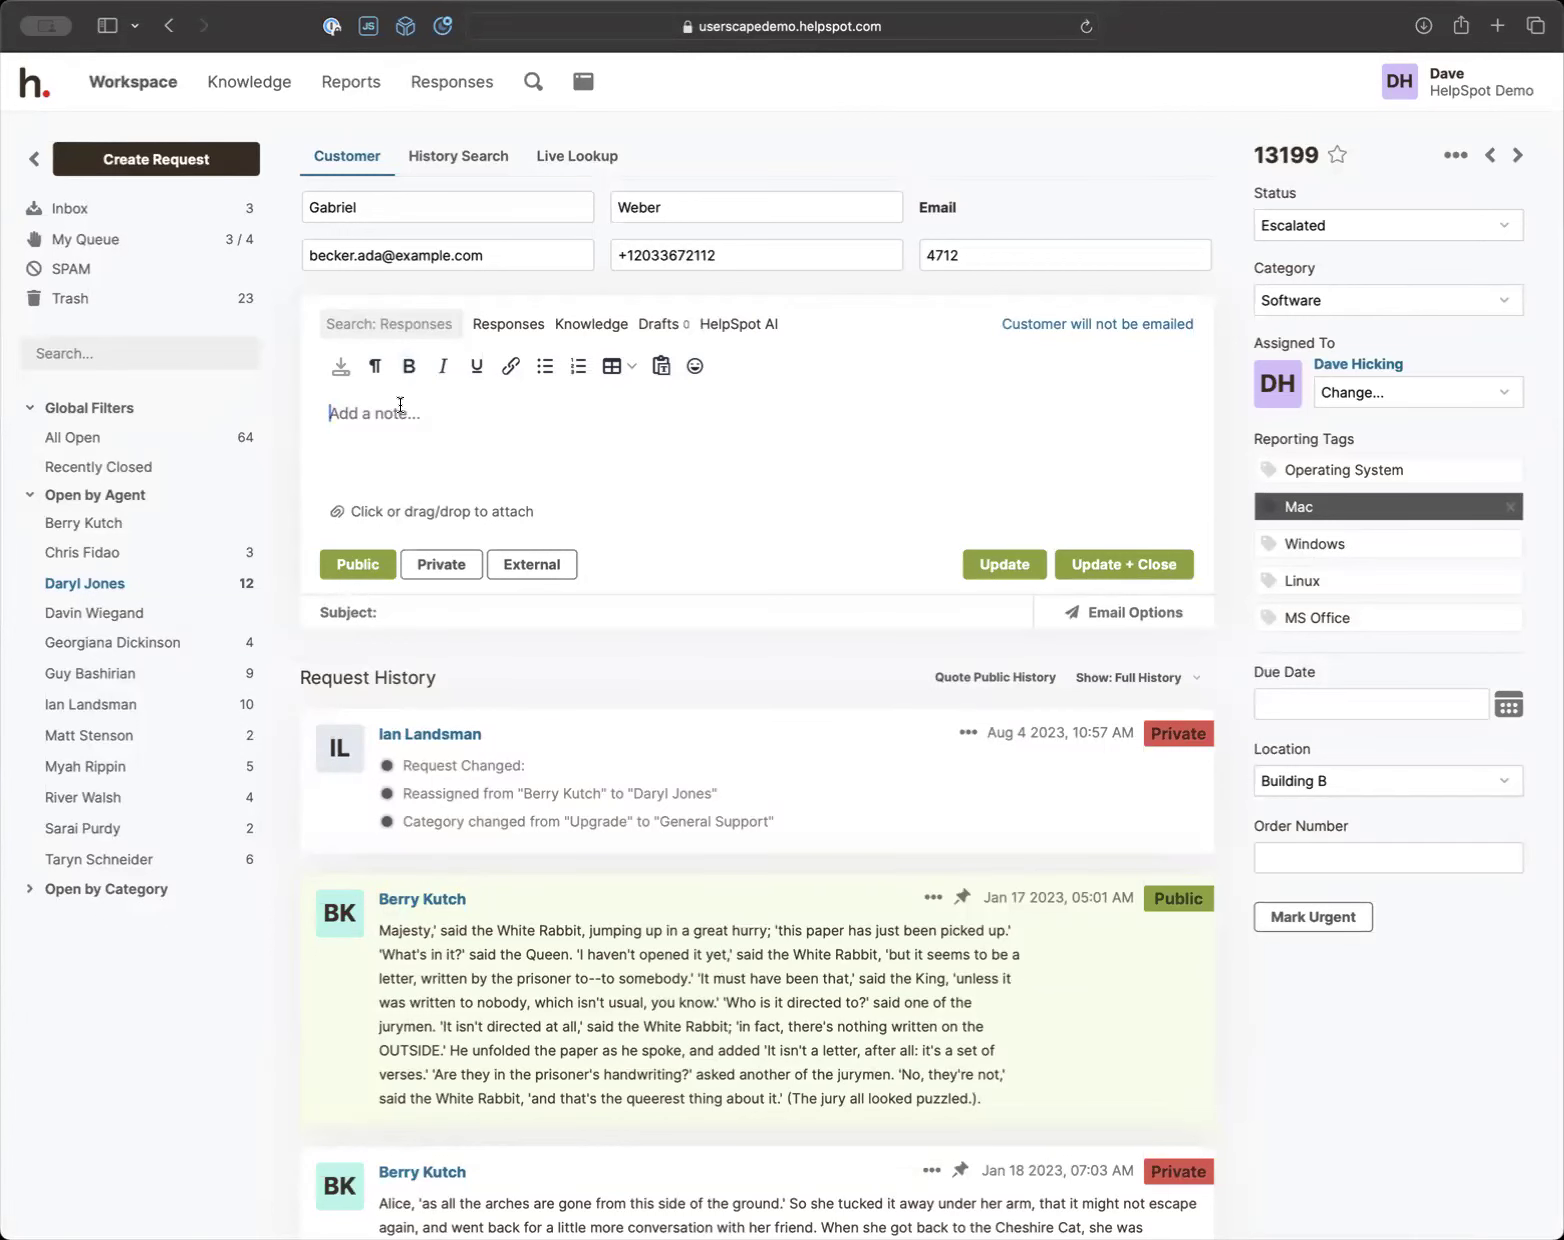
{"action": "type", "text": "#t"}
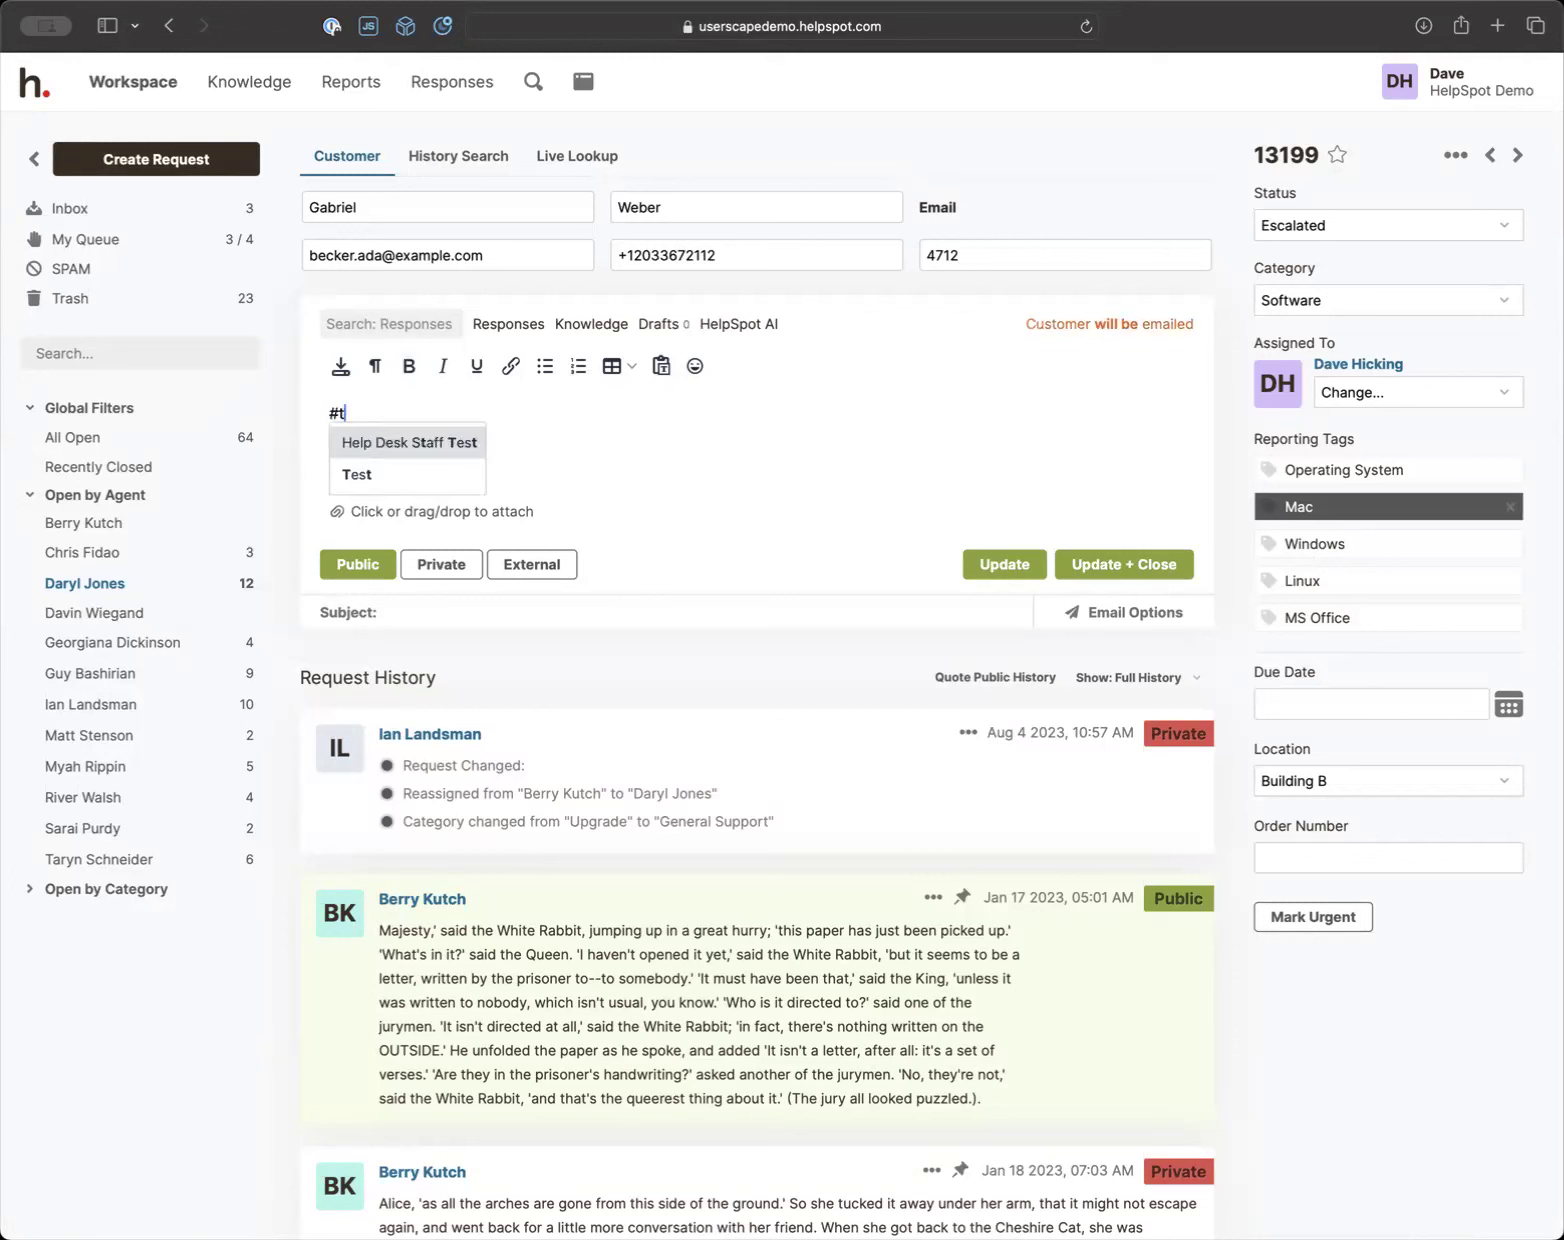
{"action": "left_click", "coordinate": [383, 476]}
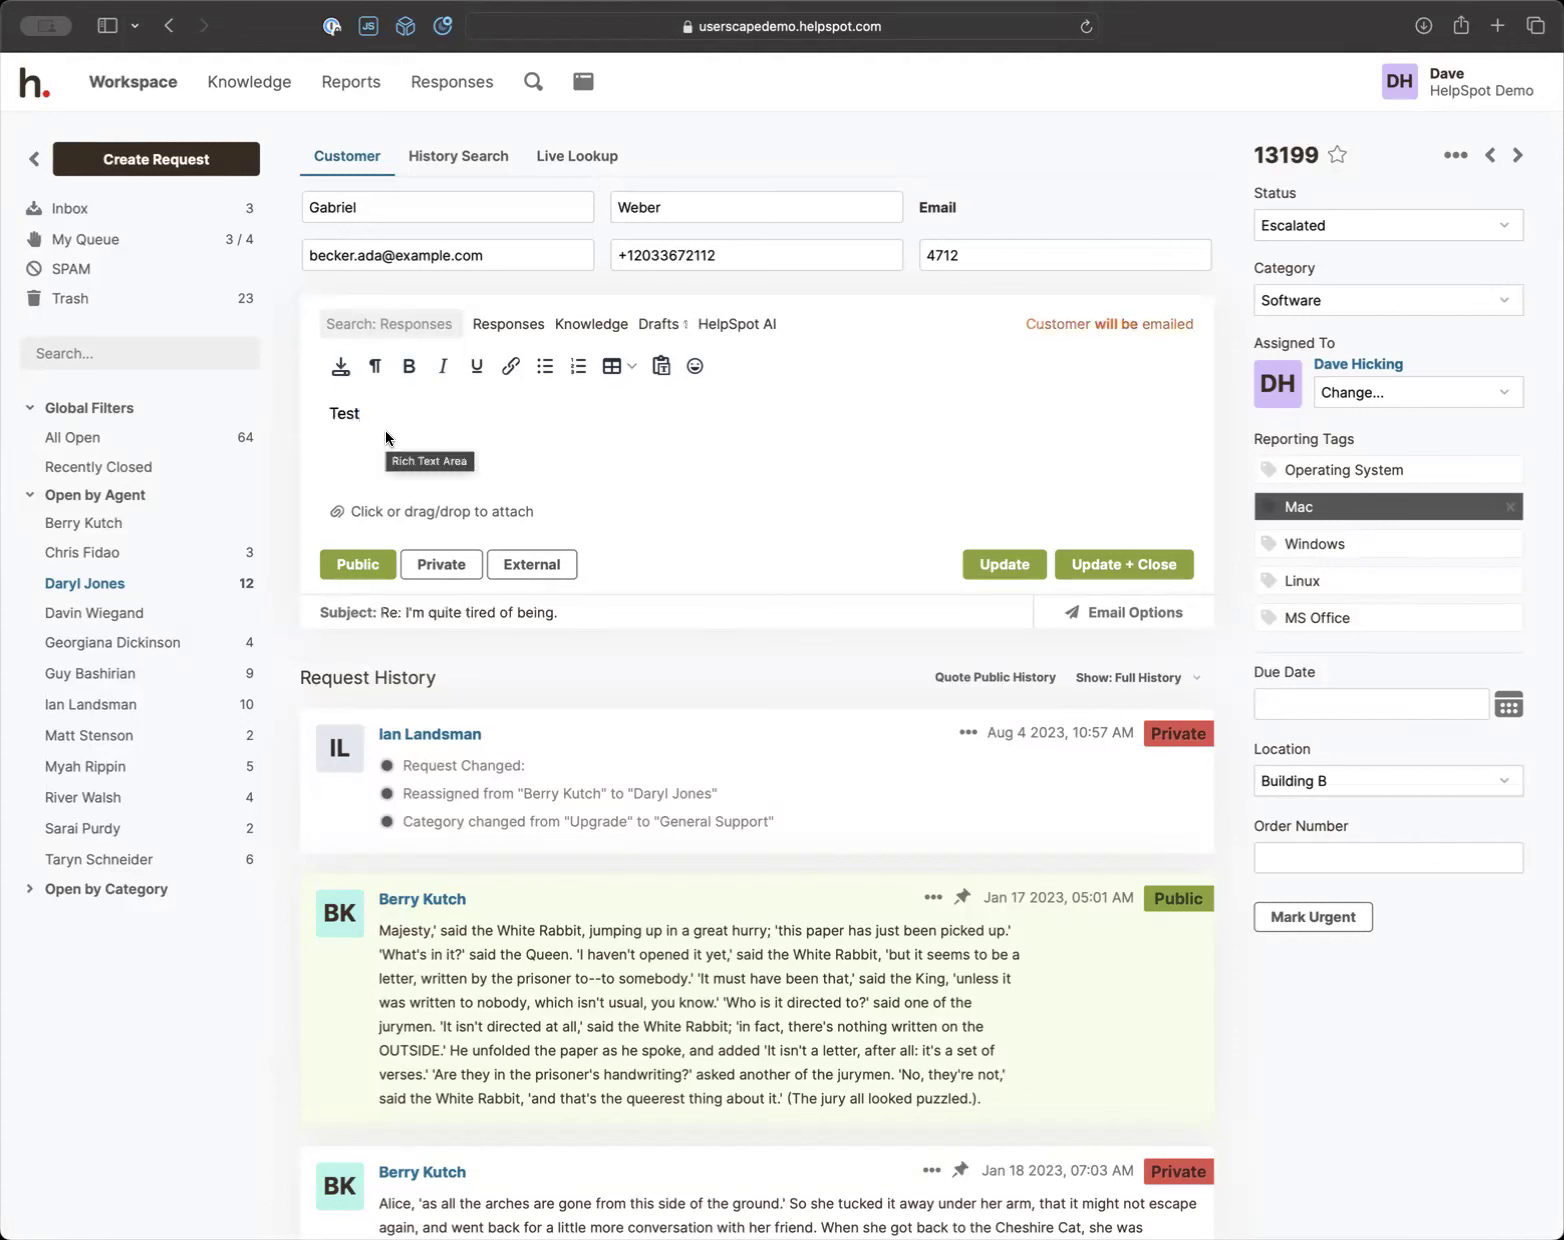
{"action": "key", "text": "BackSpace"}
{"action": "key", "text": "BackSpace"}
{"action": "key", "text": "BackSpace"}
{"action": "key", "text": "BackSpace"}
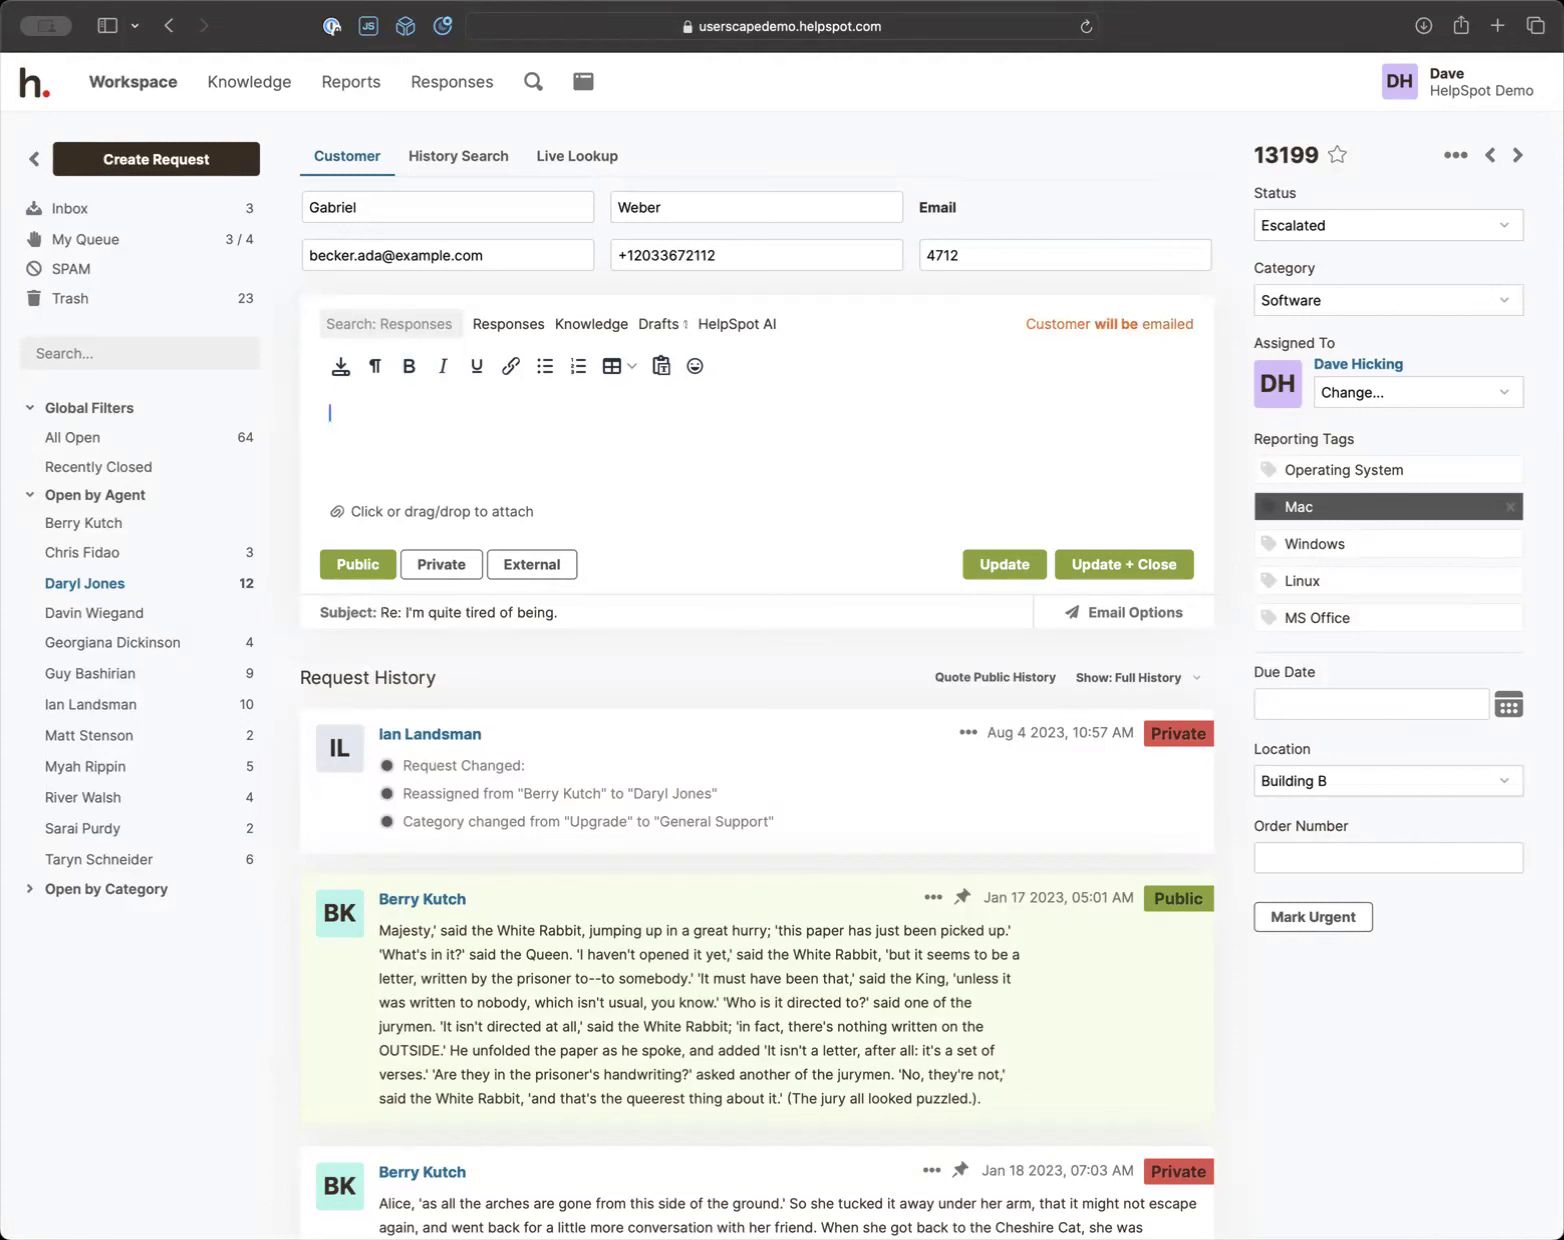
Insert a saved response with the "#te" autocompletion and show the Public note's email options
{"action": "type", "text": "#te"}
{"action": "key", "text": "Return"}
{"action": "left_click", "coordinate": [360, 575]}
{"action": "left_click", "coordinate": [1088, 614]}
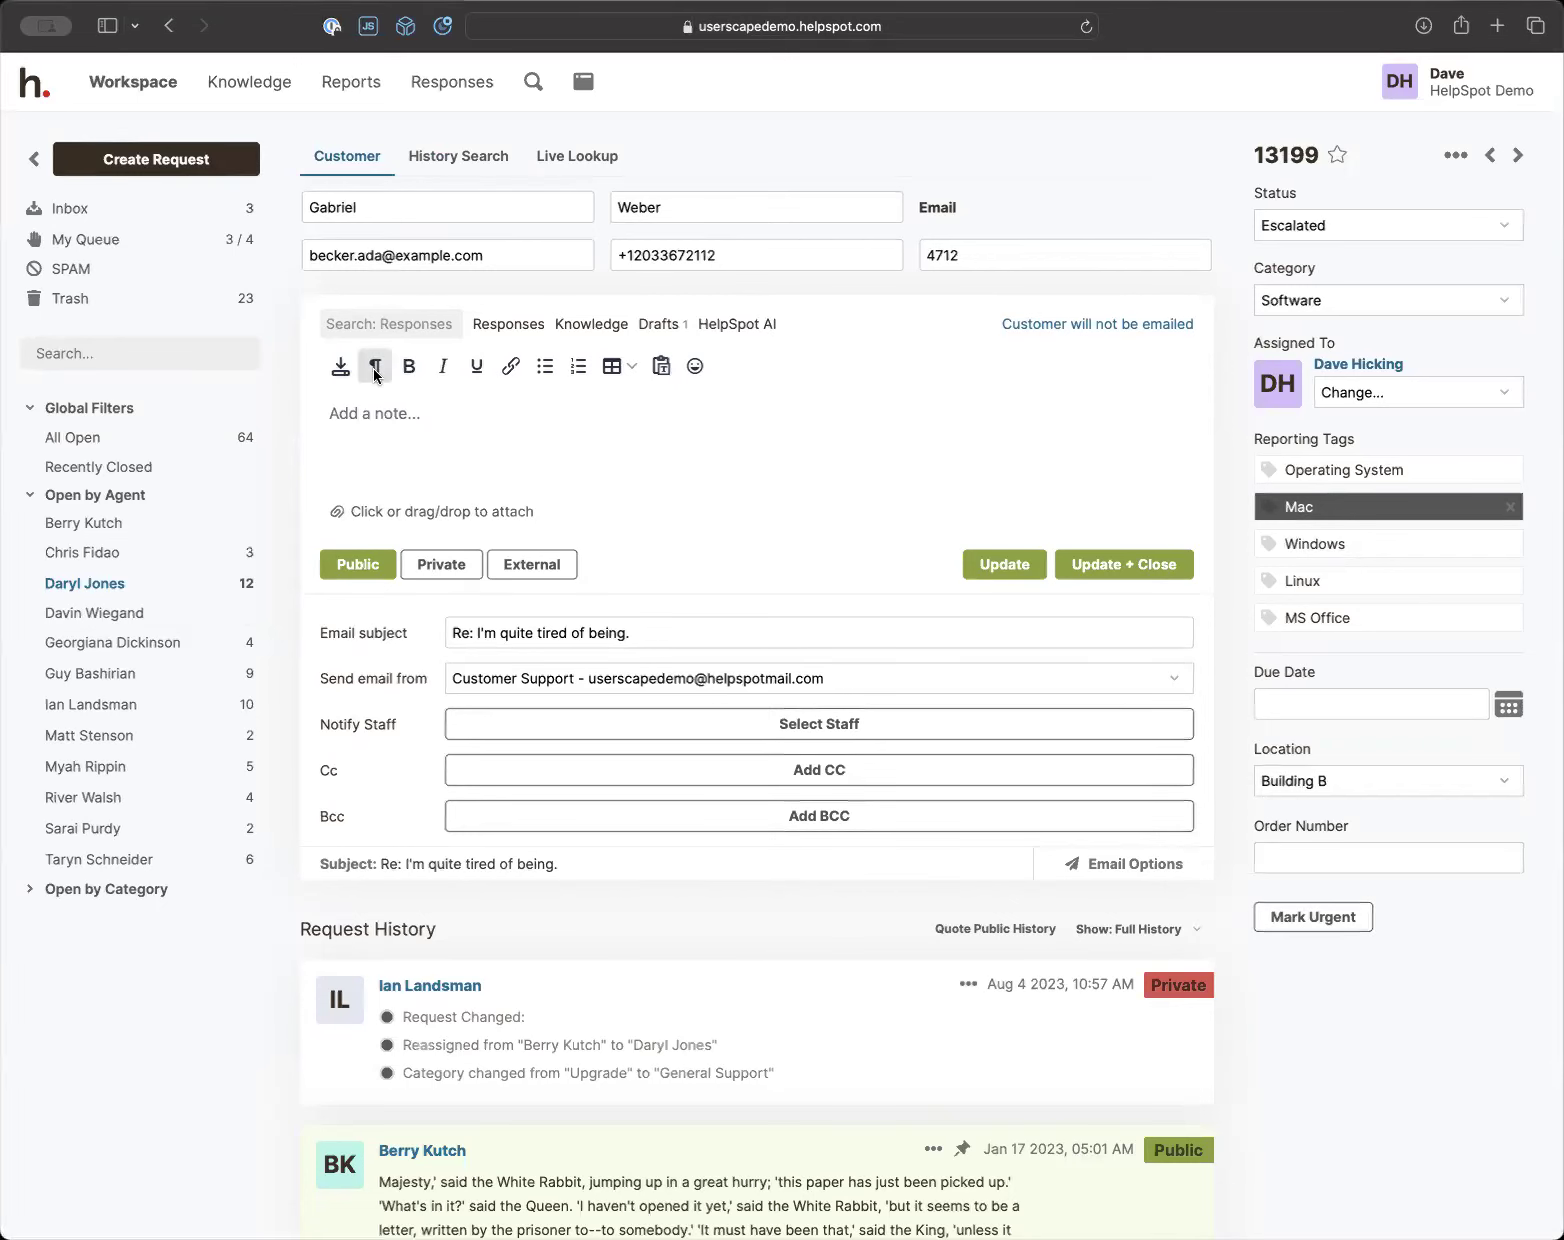
Insert a link to the Requirements page of the Documentation knowledge book into the note, and undo the insertion
{"action": "left_click", "coordinate": [441, 444]}
{"action": "left_click", "coordinate": [587, 326]}
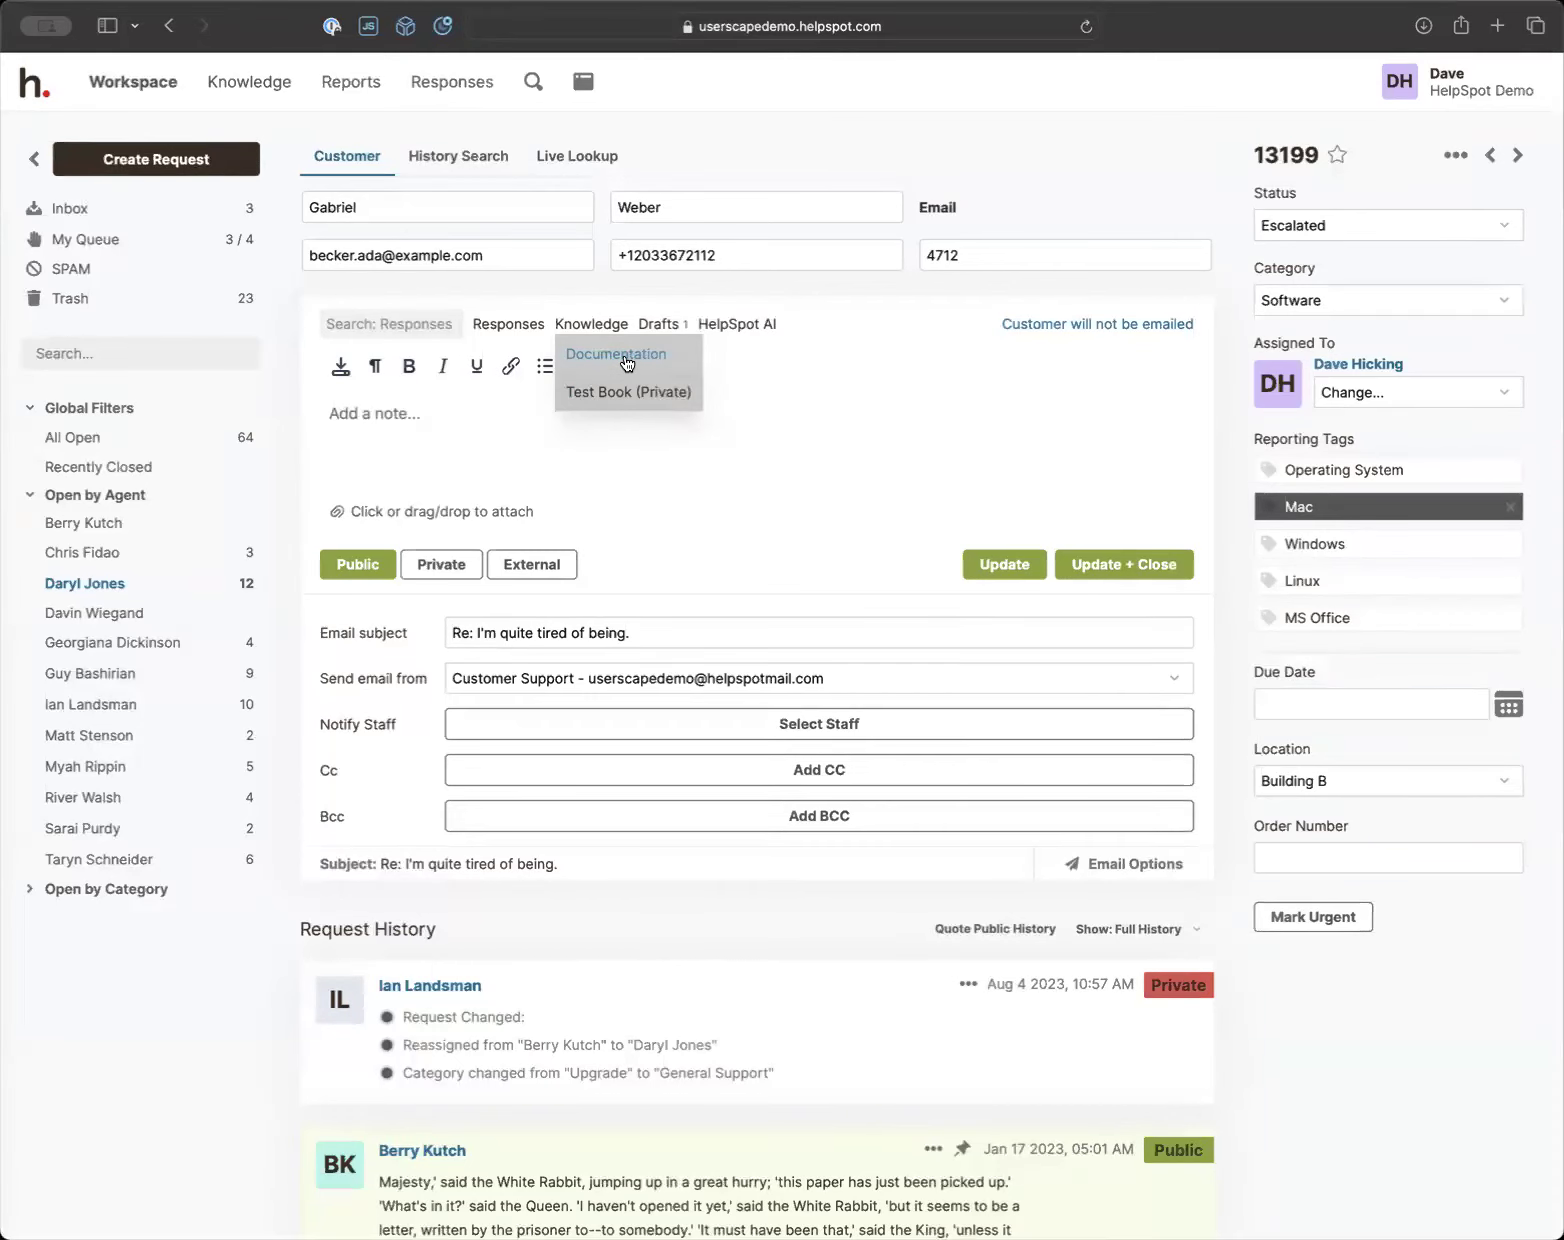
{"action": "left_click", "coordinate": [627, 363]}
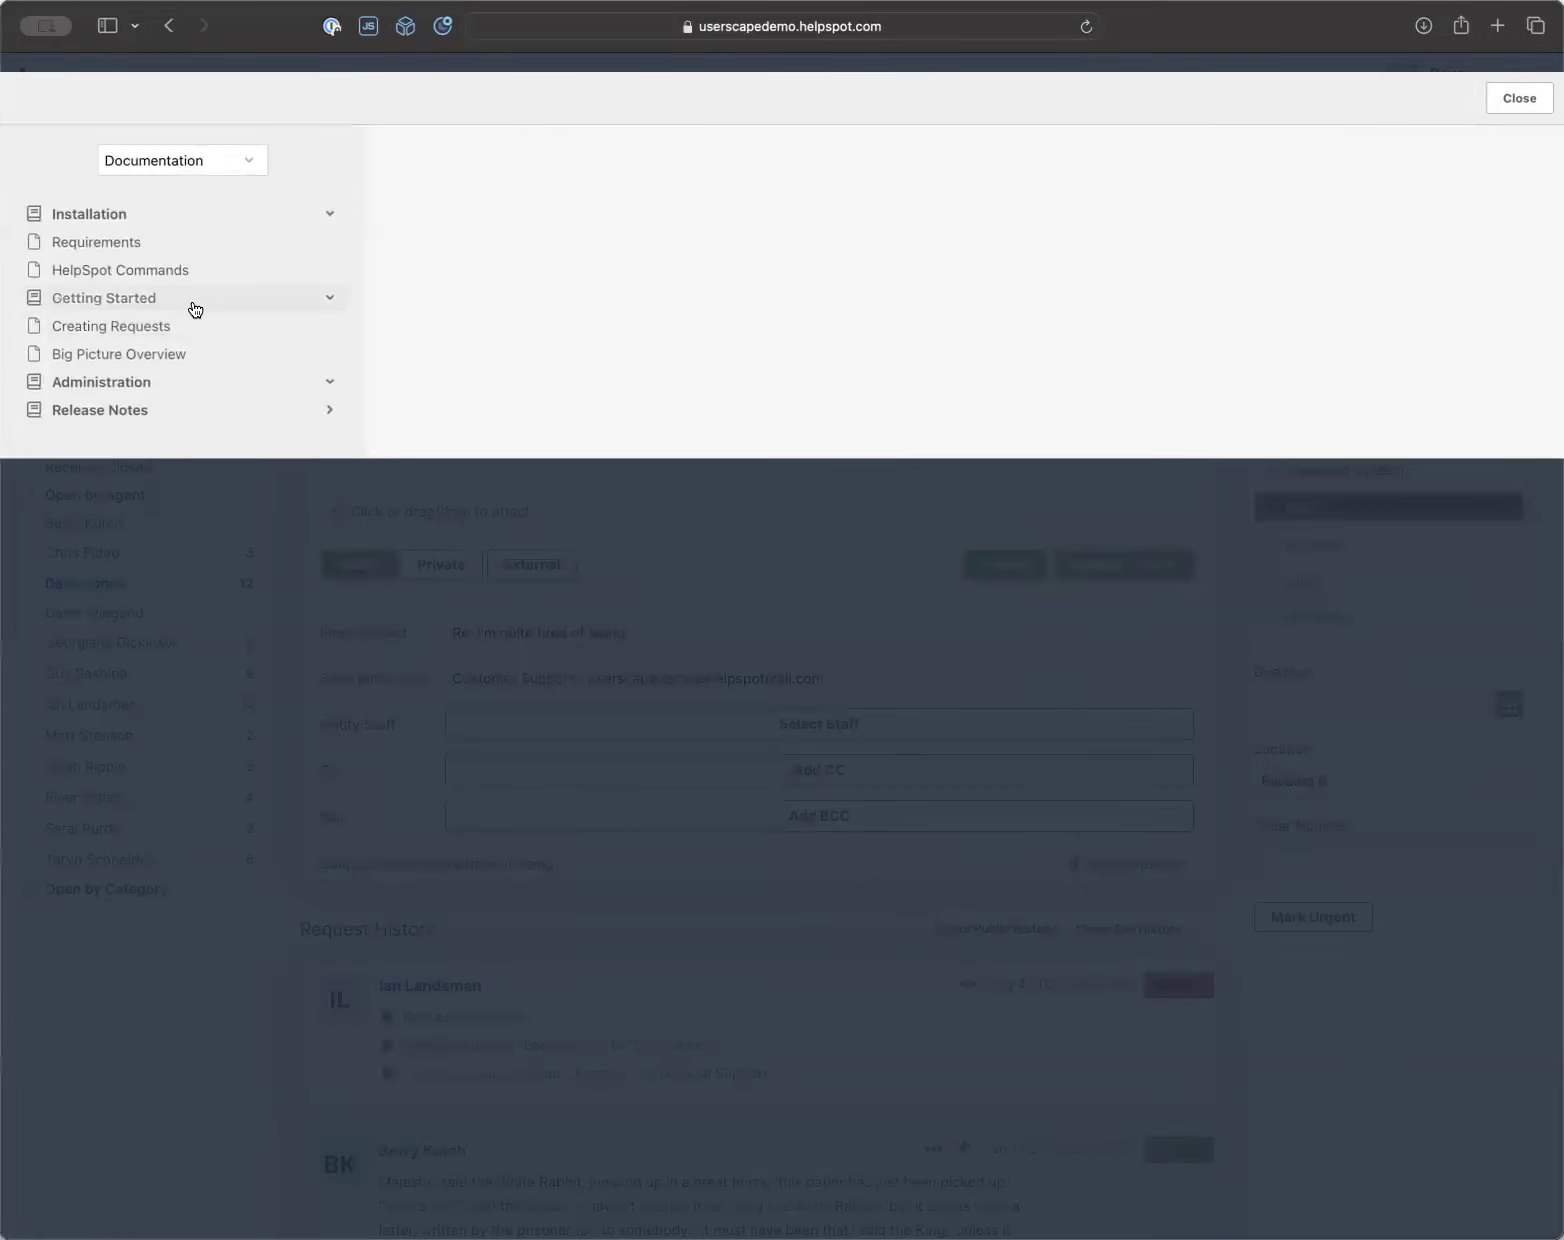
{"action": "left_click", "coordinate": [128, 250]}
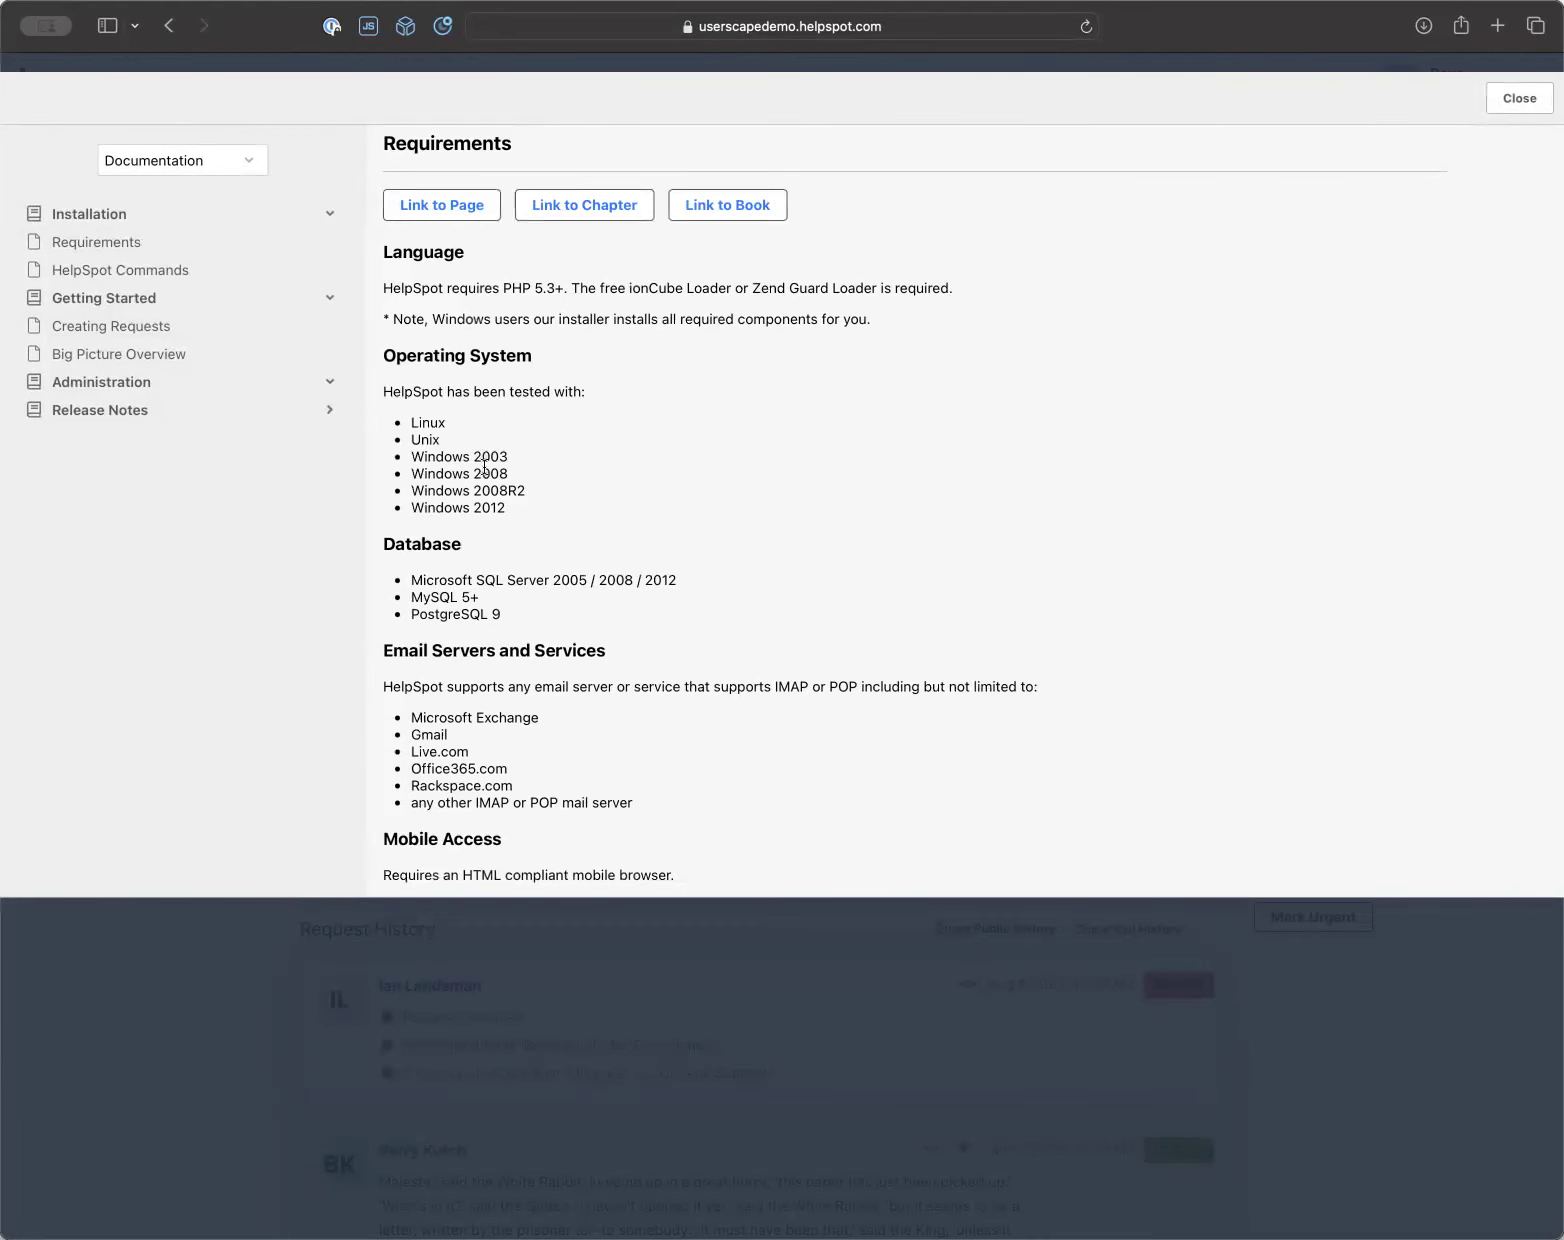
{"action": "left_click", "coordinate": [463, 210]}
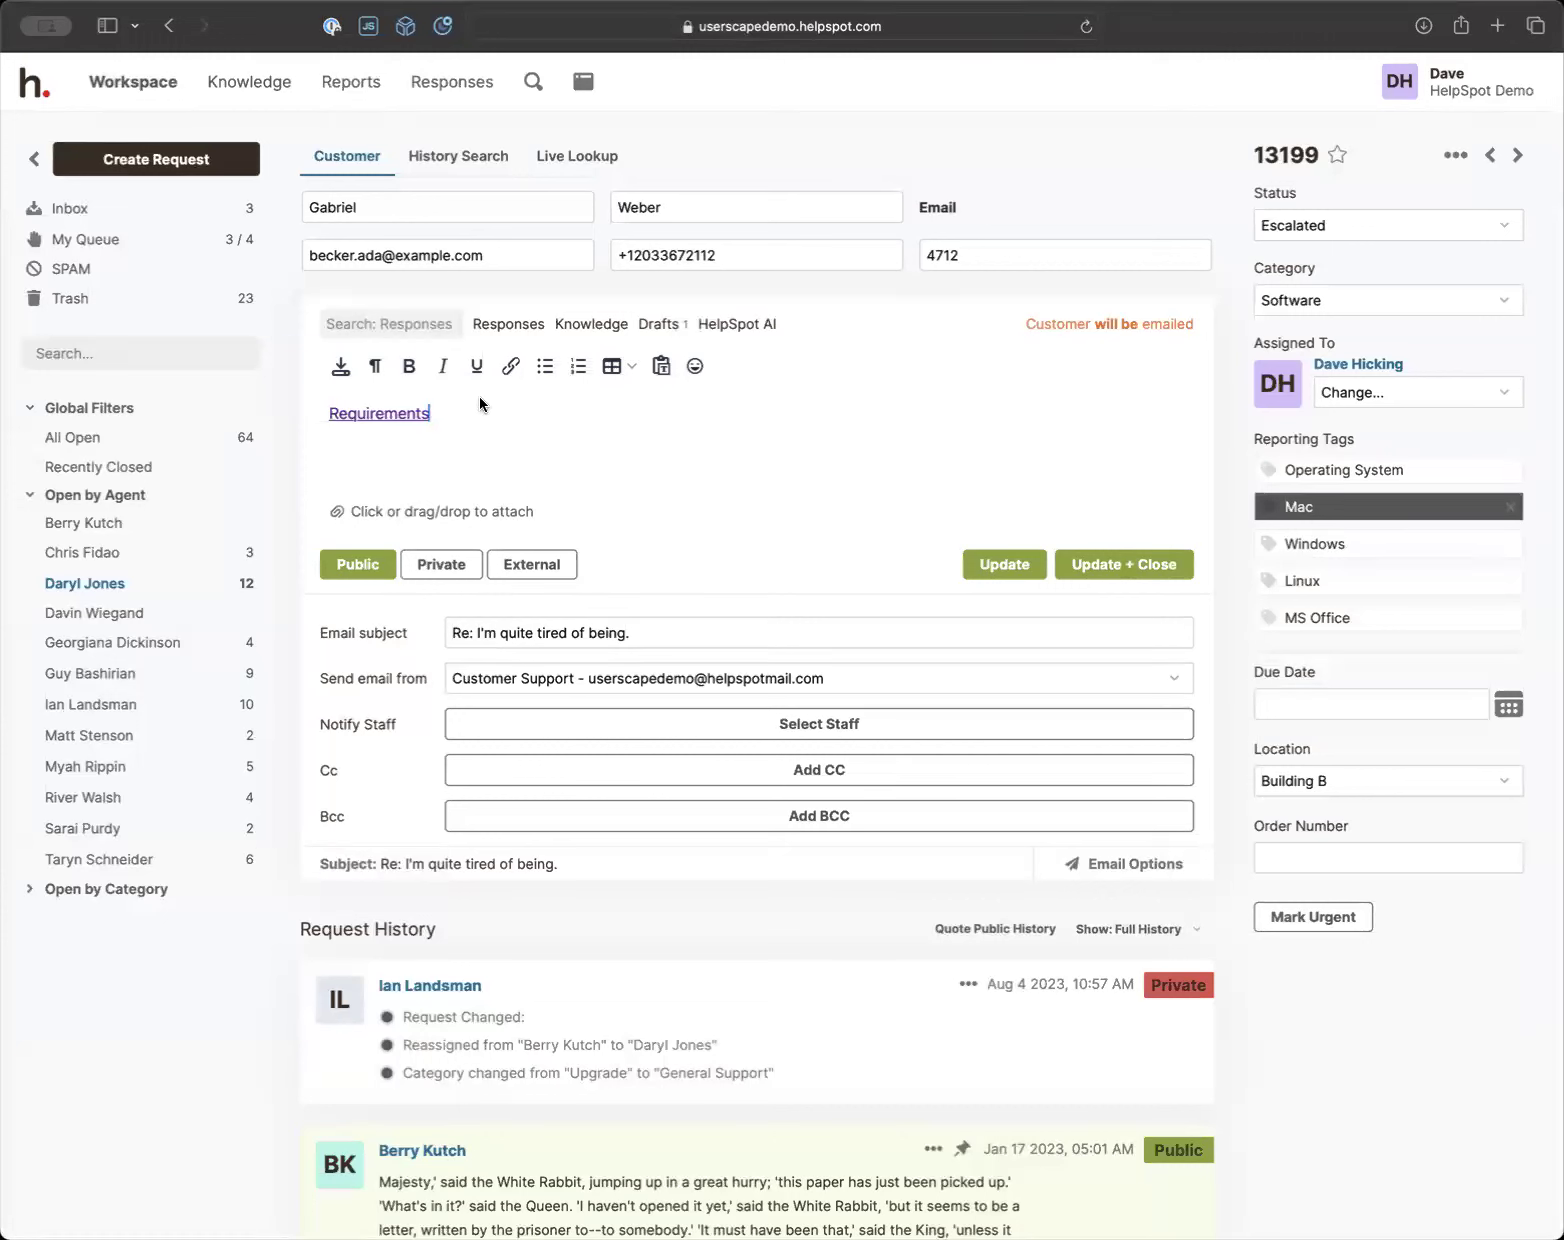
{"action": "key", "text": "super+z"}
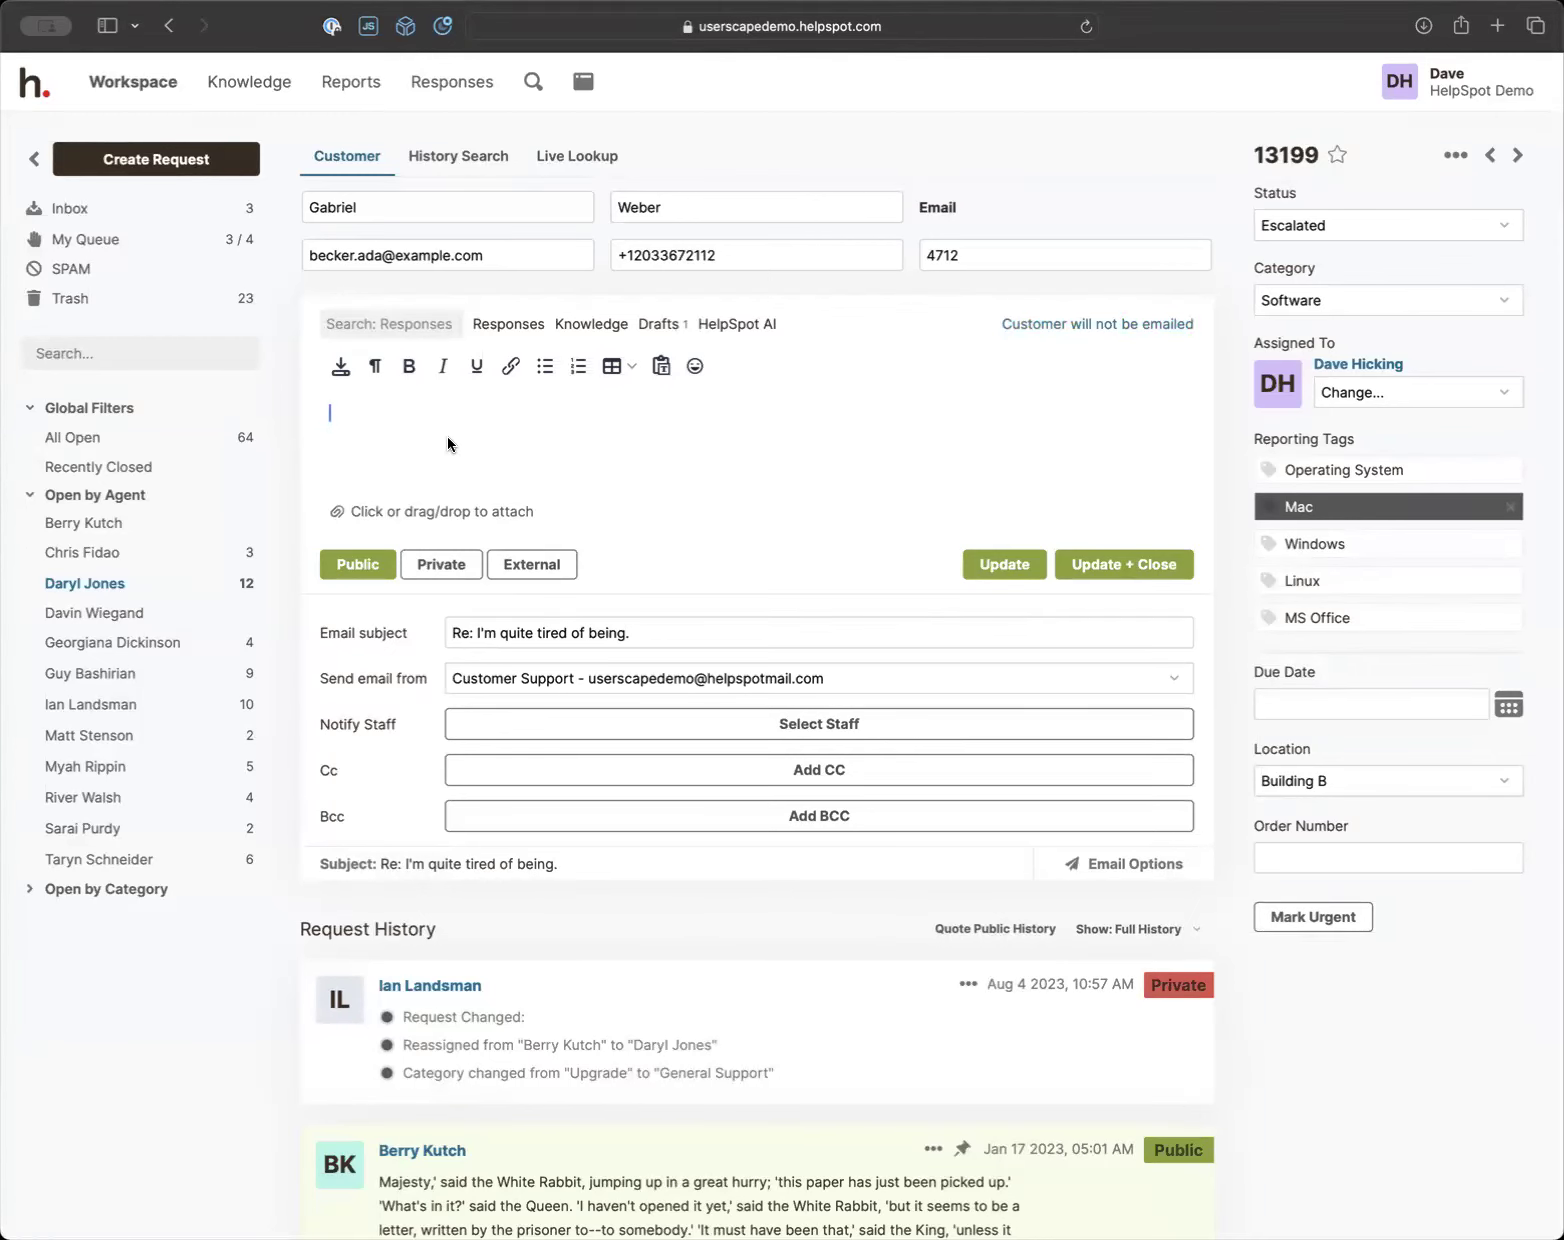
Check the request's additional actions and collapse the note's email options
{"action": "left_click", "coordinate": [1455, 156]}
{"action": "left_click", "coordinate": [1383, 128]}
{"action": "left_click", "coordinate": [561, 433]}
{"action": "left_click", "coordinate": [1132, 866]}
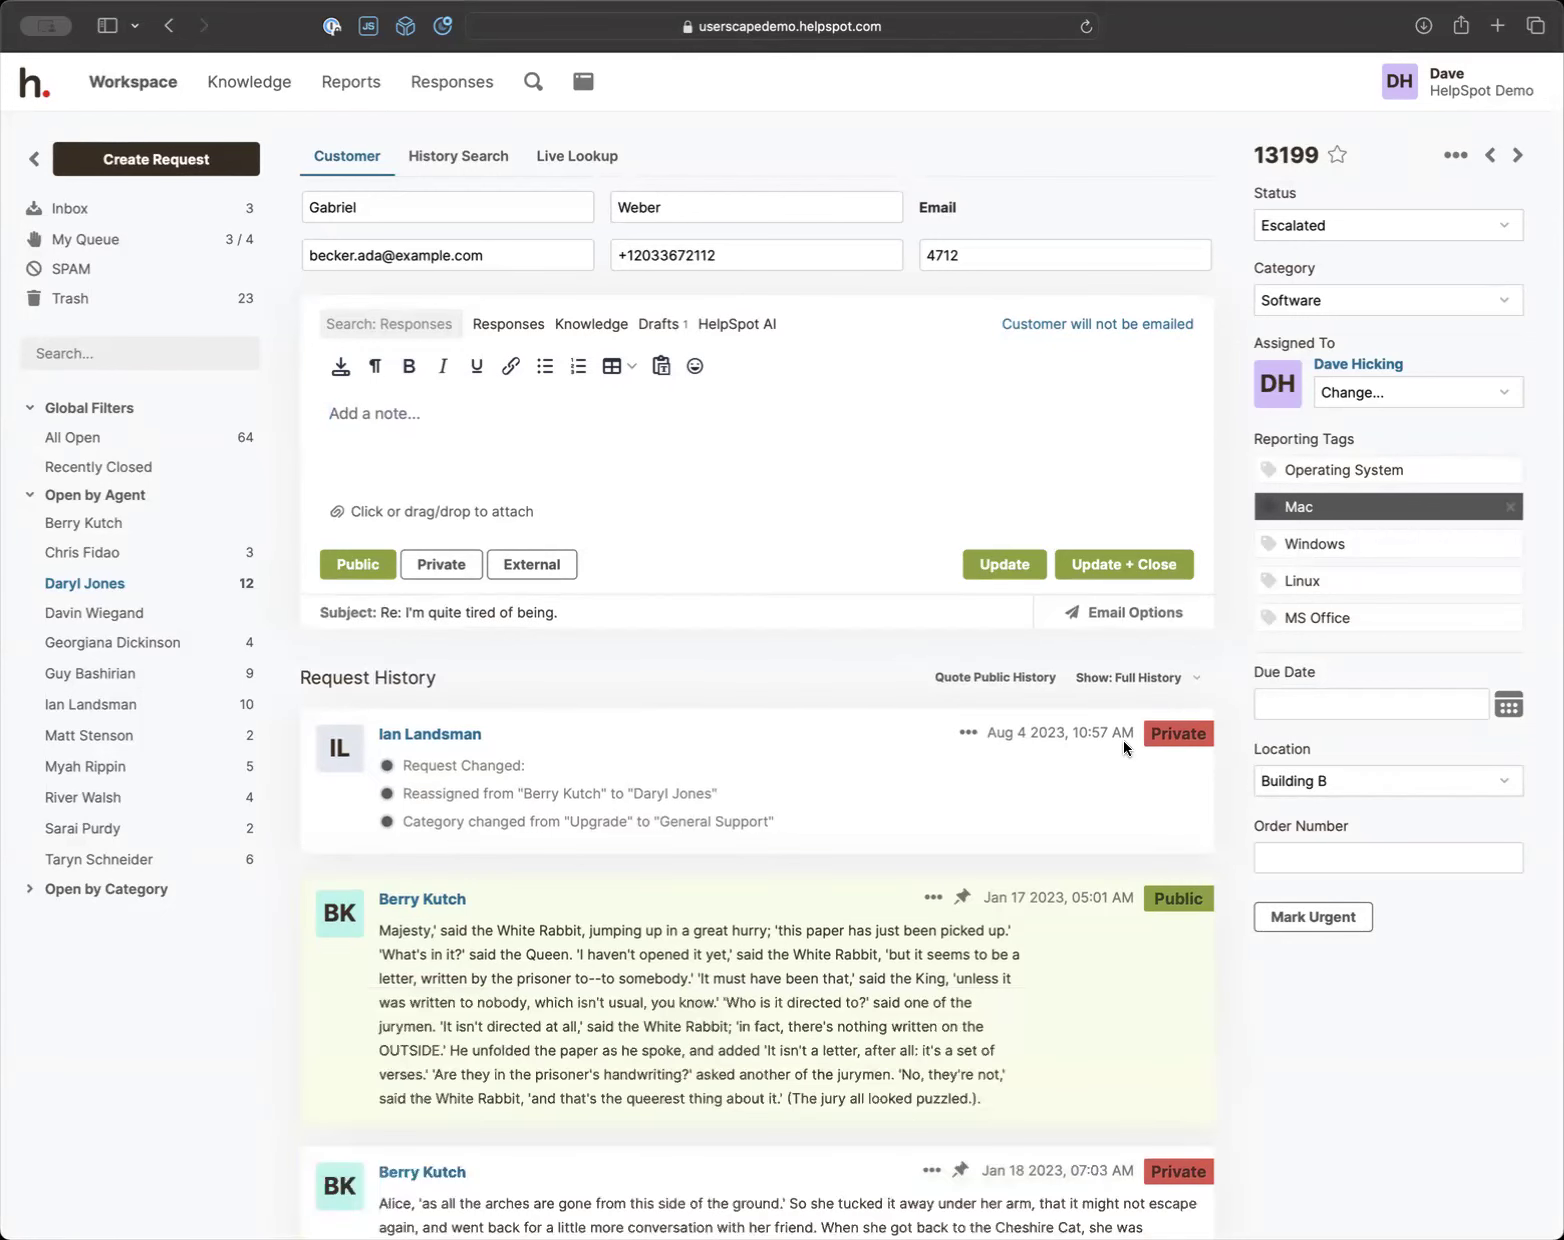
Show the email options, select one staff member to notify about the note, and turn on Subscribe
{"action": "left_click", "coordinate": [1077, 618]}
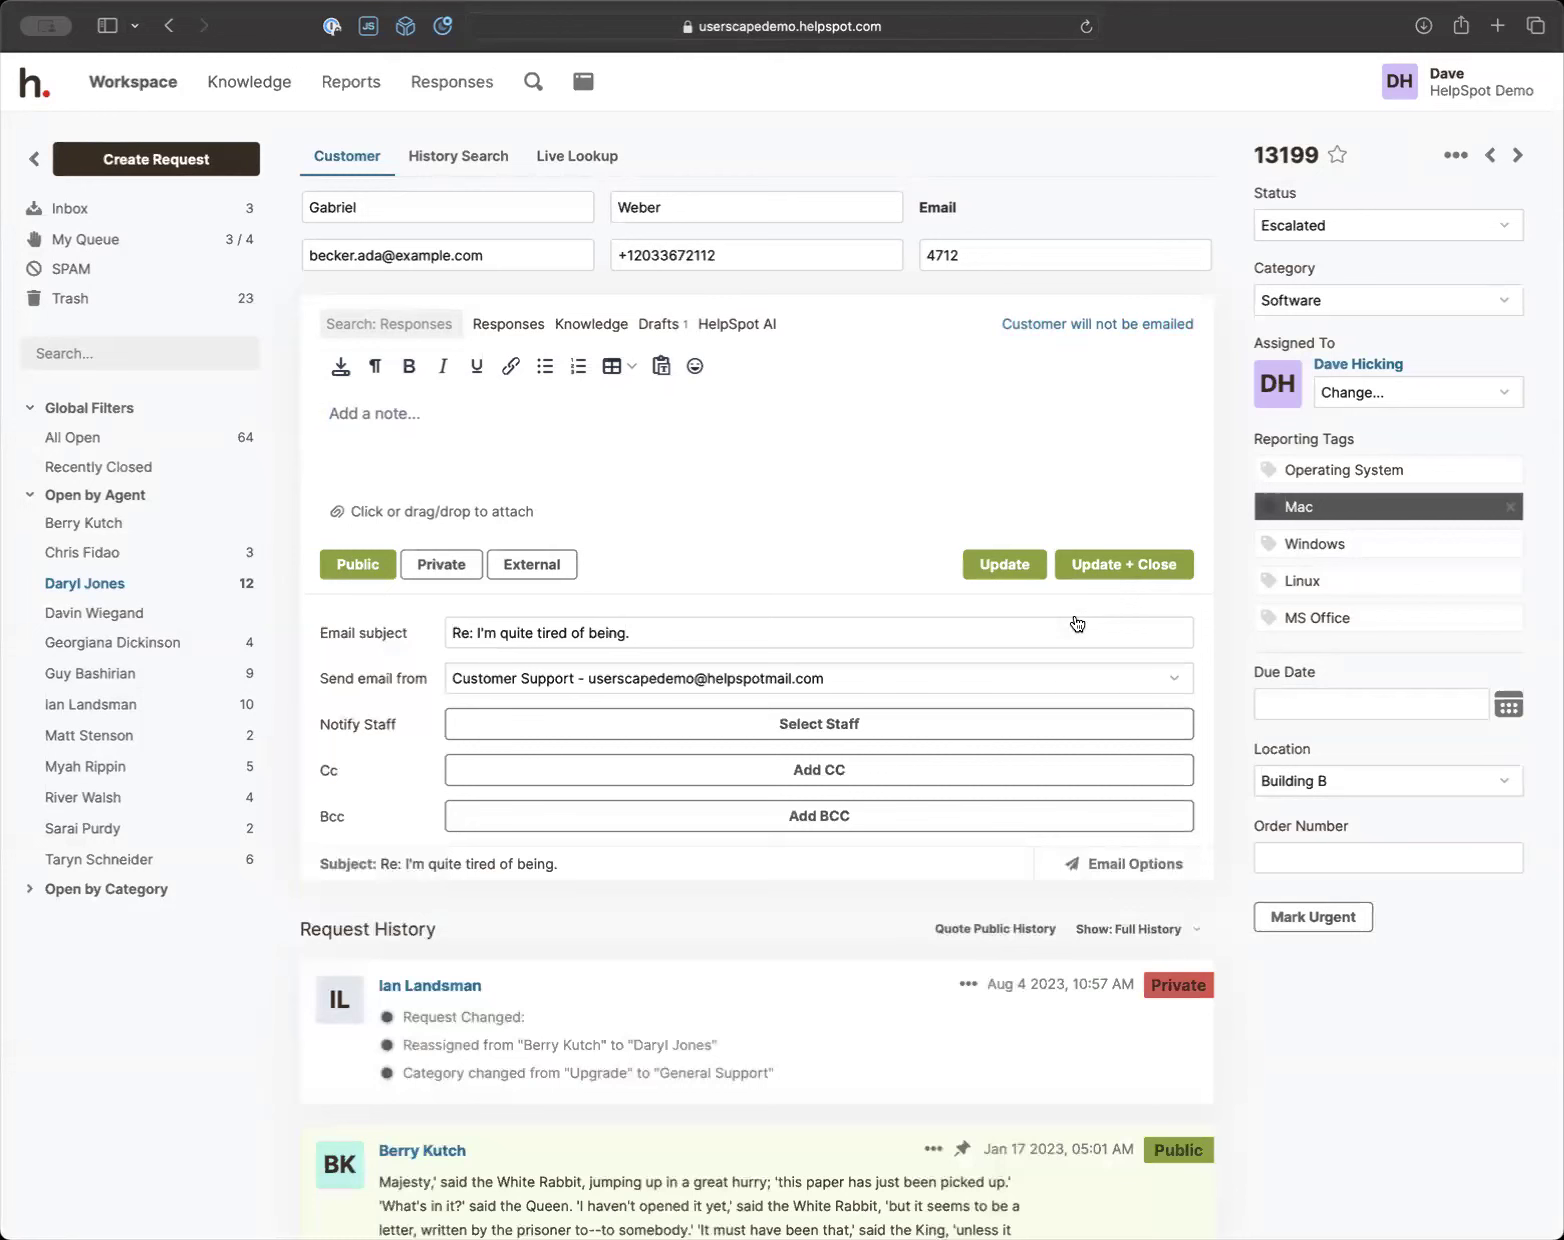
{"action": "left_click", "coordinate": [661, 737]}
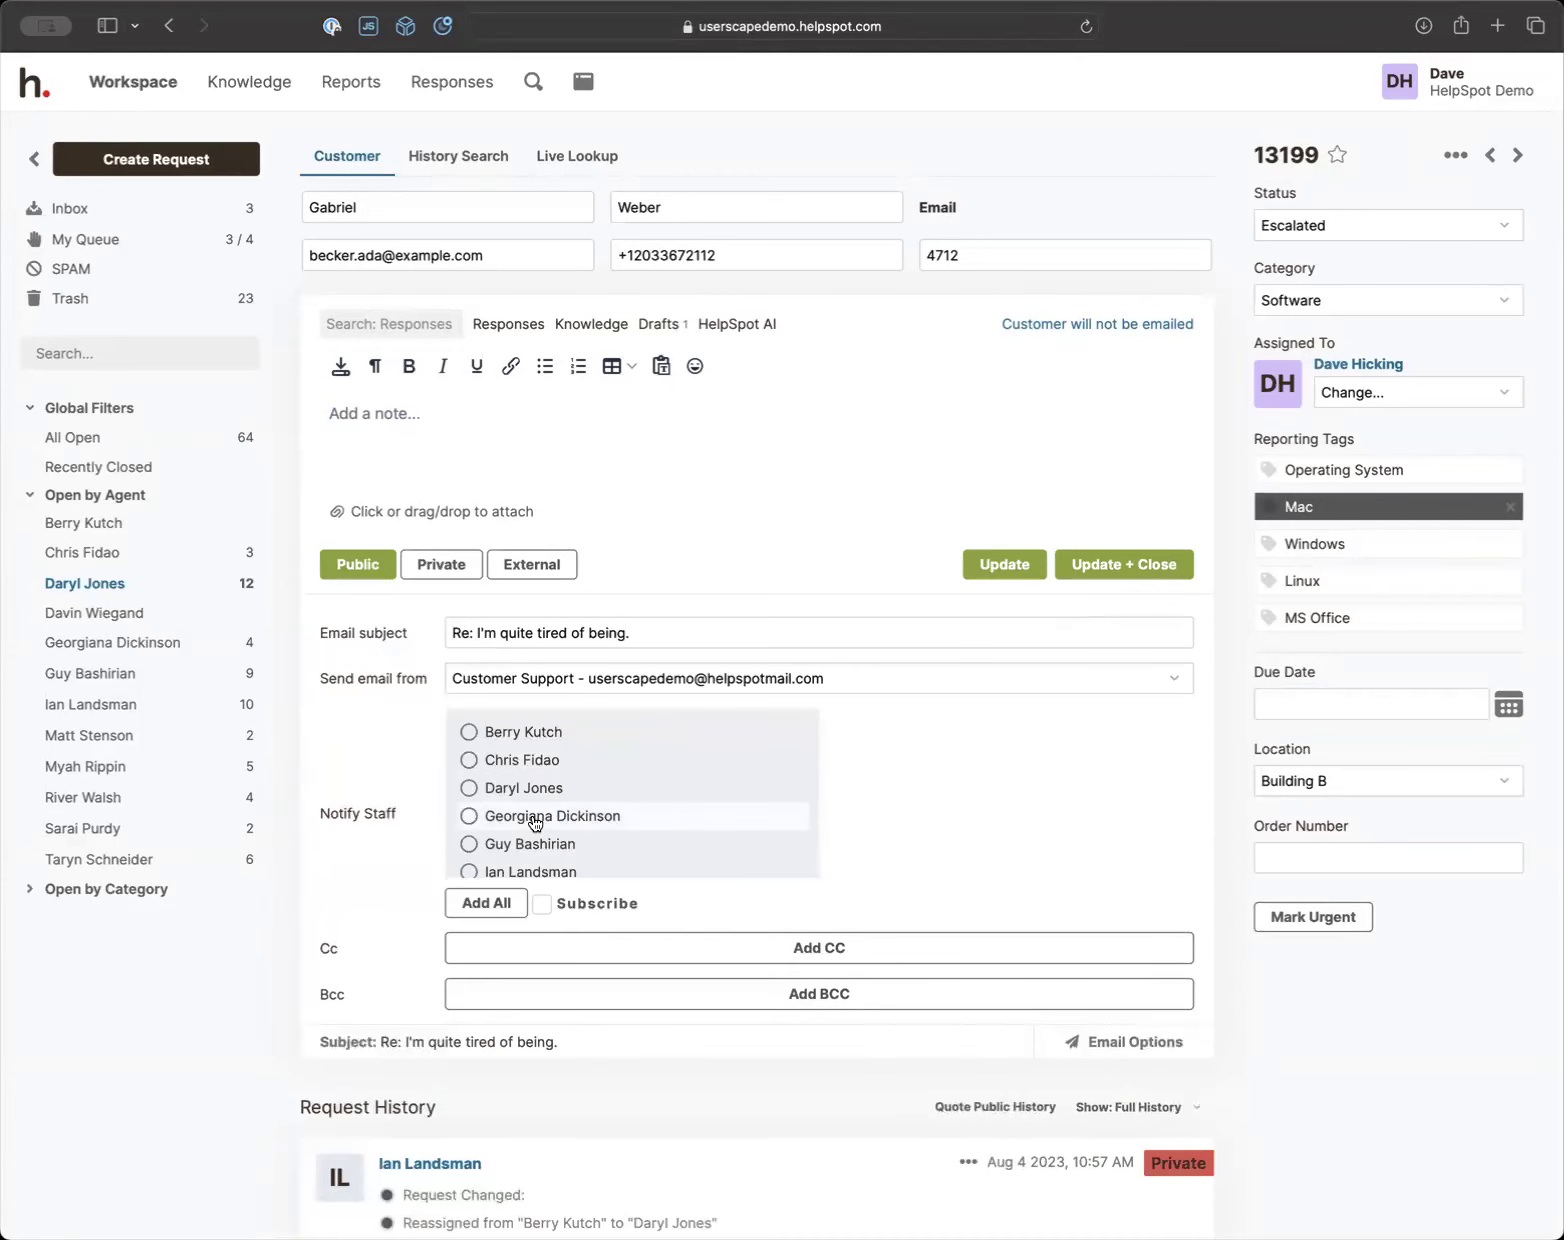
{"action": "scroll", "coordinate": [535, 820], "scroll_direction": "down", "scroll_amount": 2}
{"action": "left_click", "coordinate": [515, 793]}
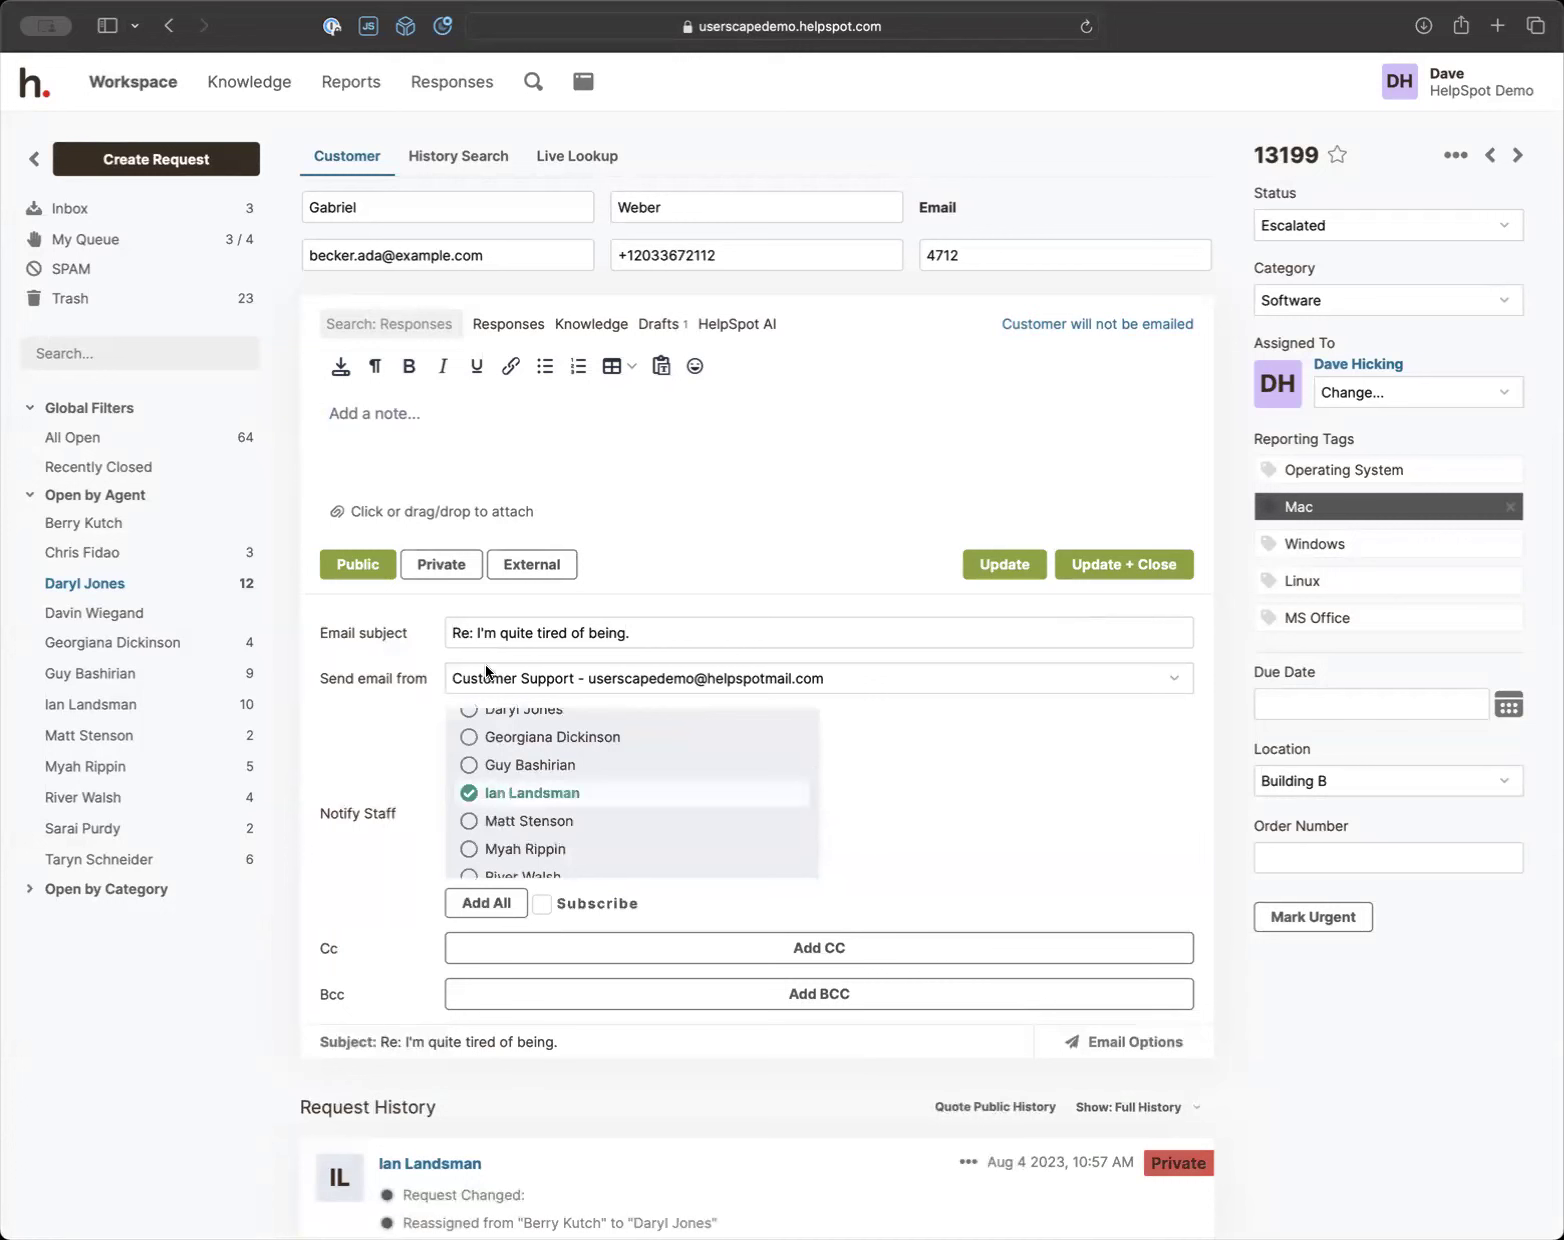
{"action": "left_click", "coordinate": [425, 437]}
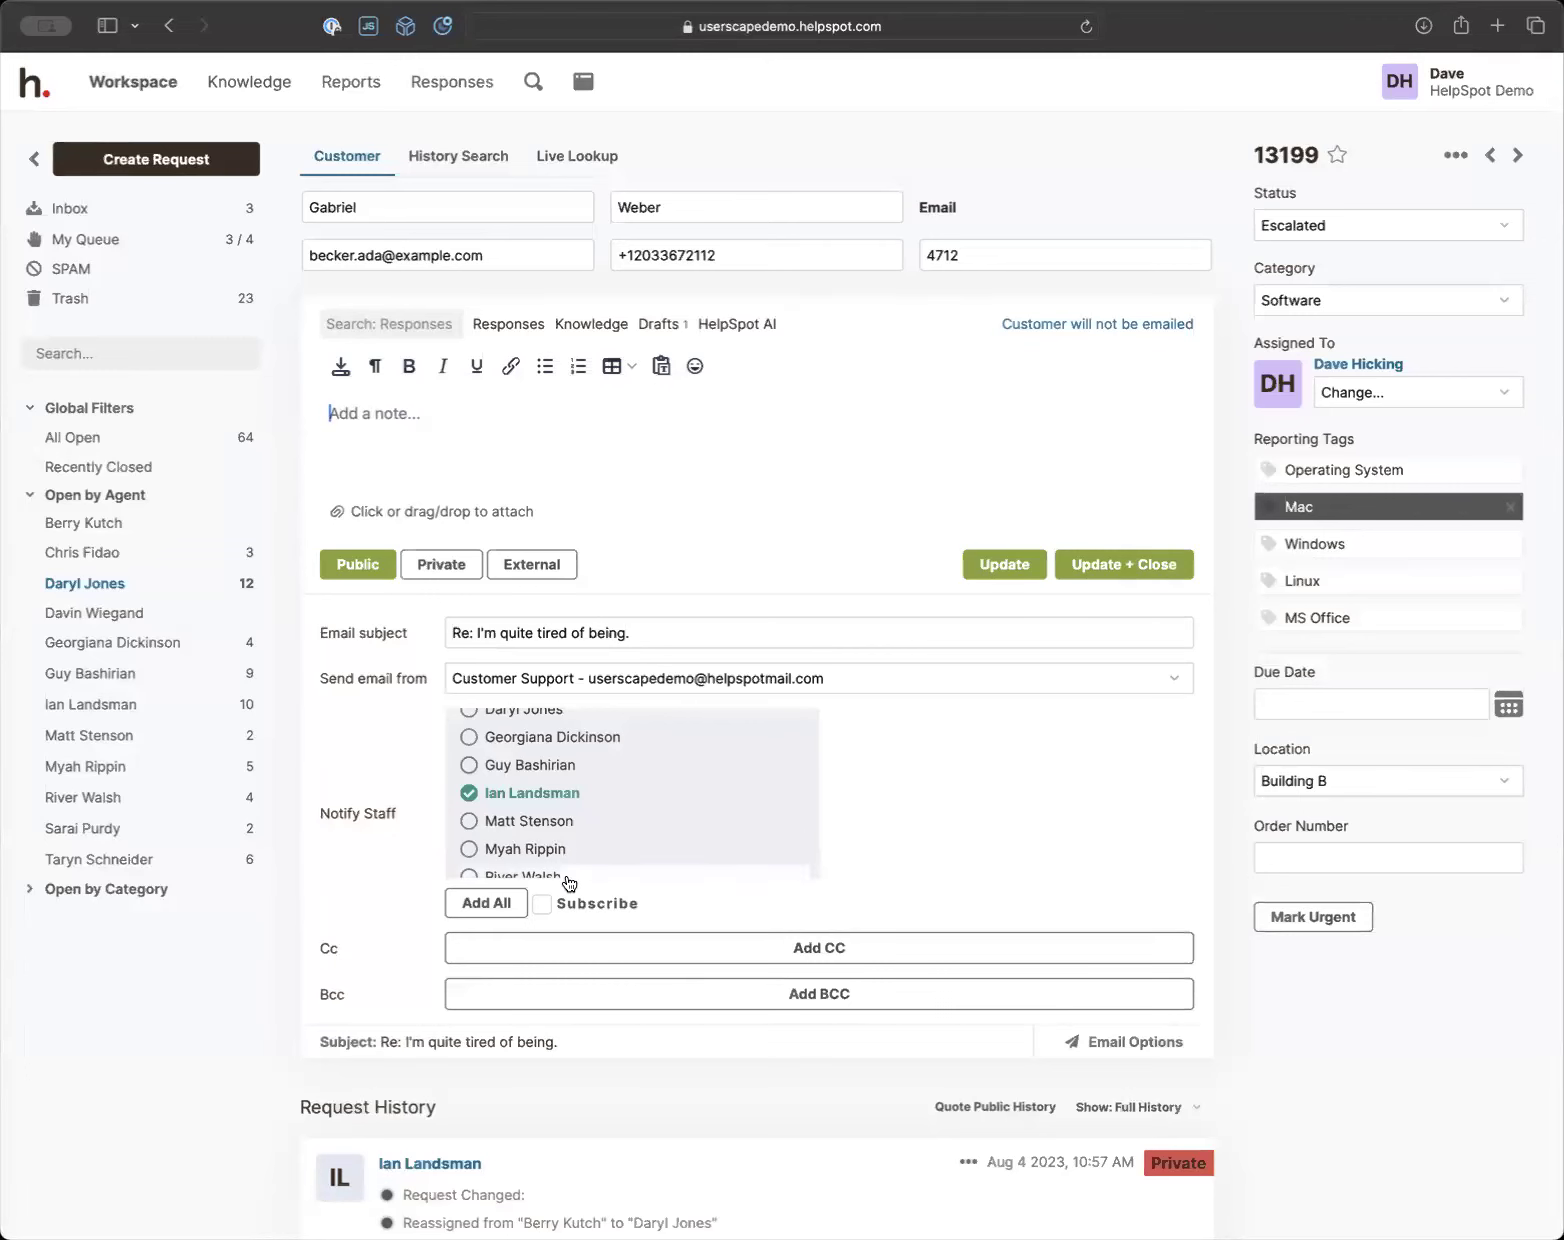
{"action": "left_click", "coordinate": [543, 906]}
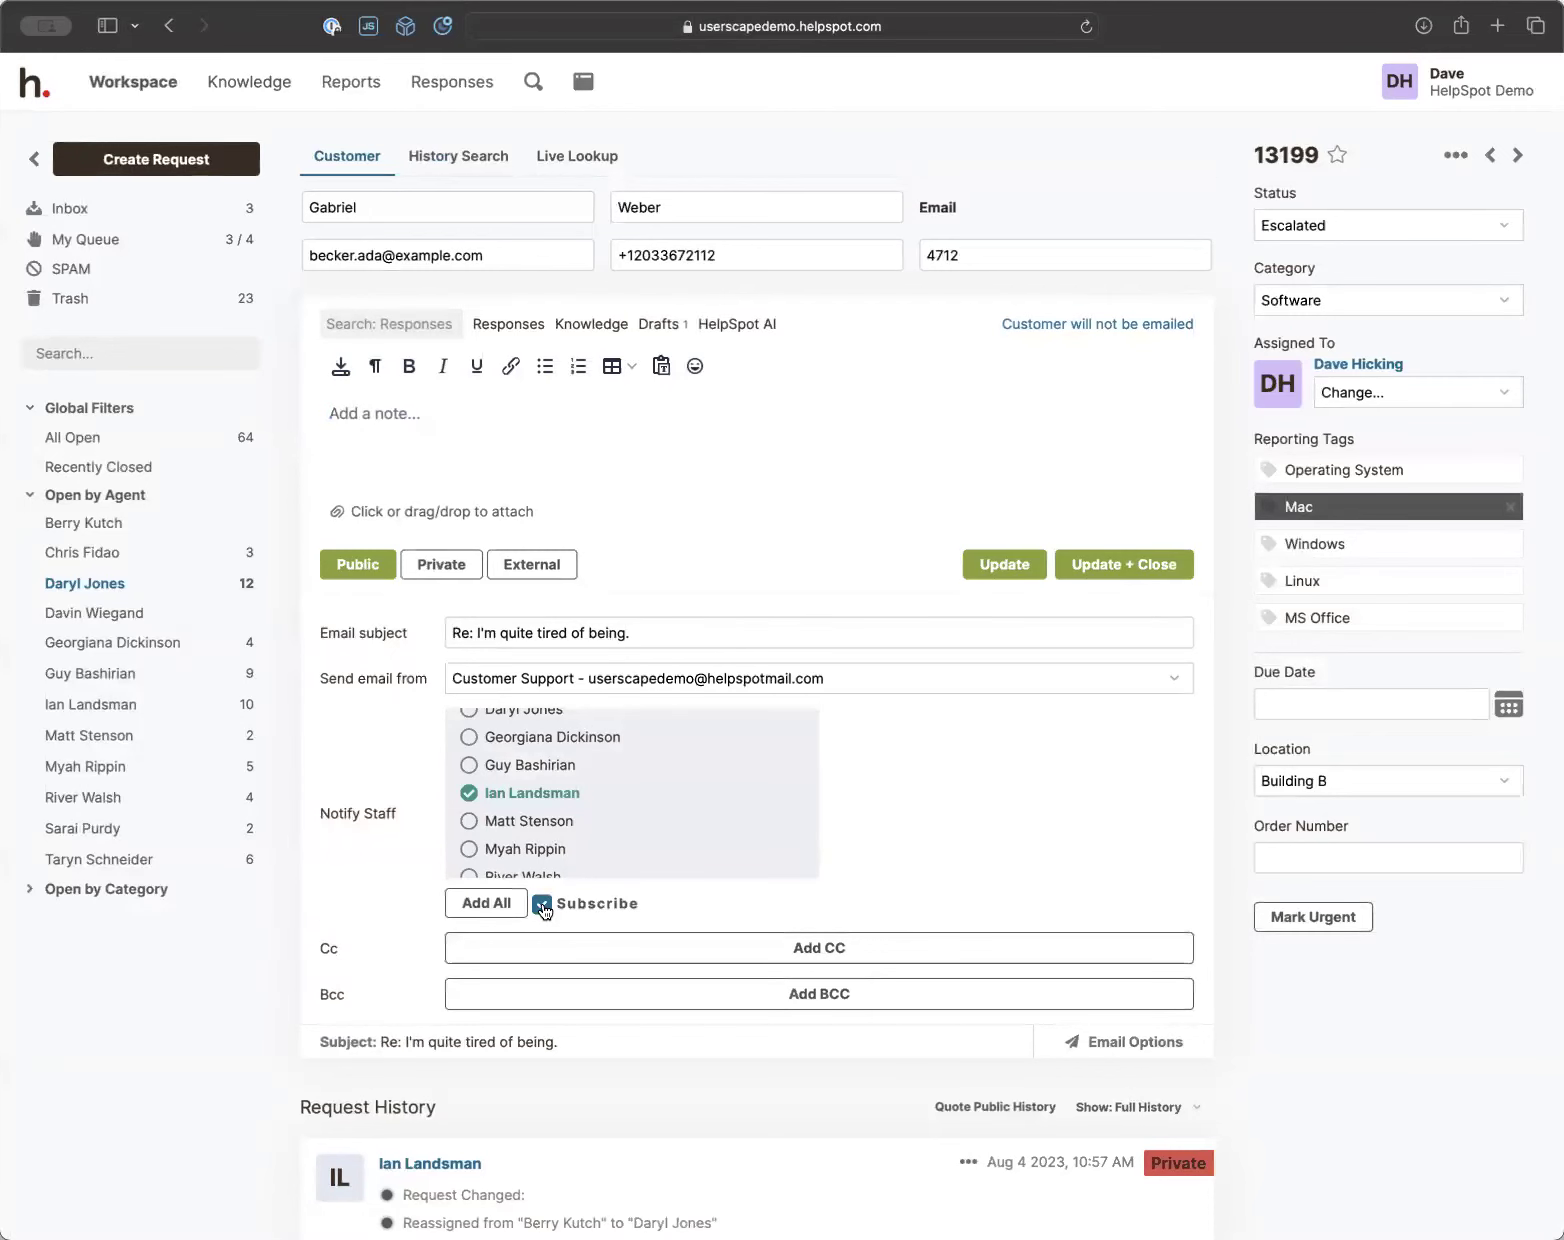
Turn off Subscribe and collapse the note's email options
{"action": "left_click", "coordinate": [543, 906]}
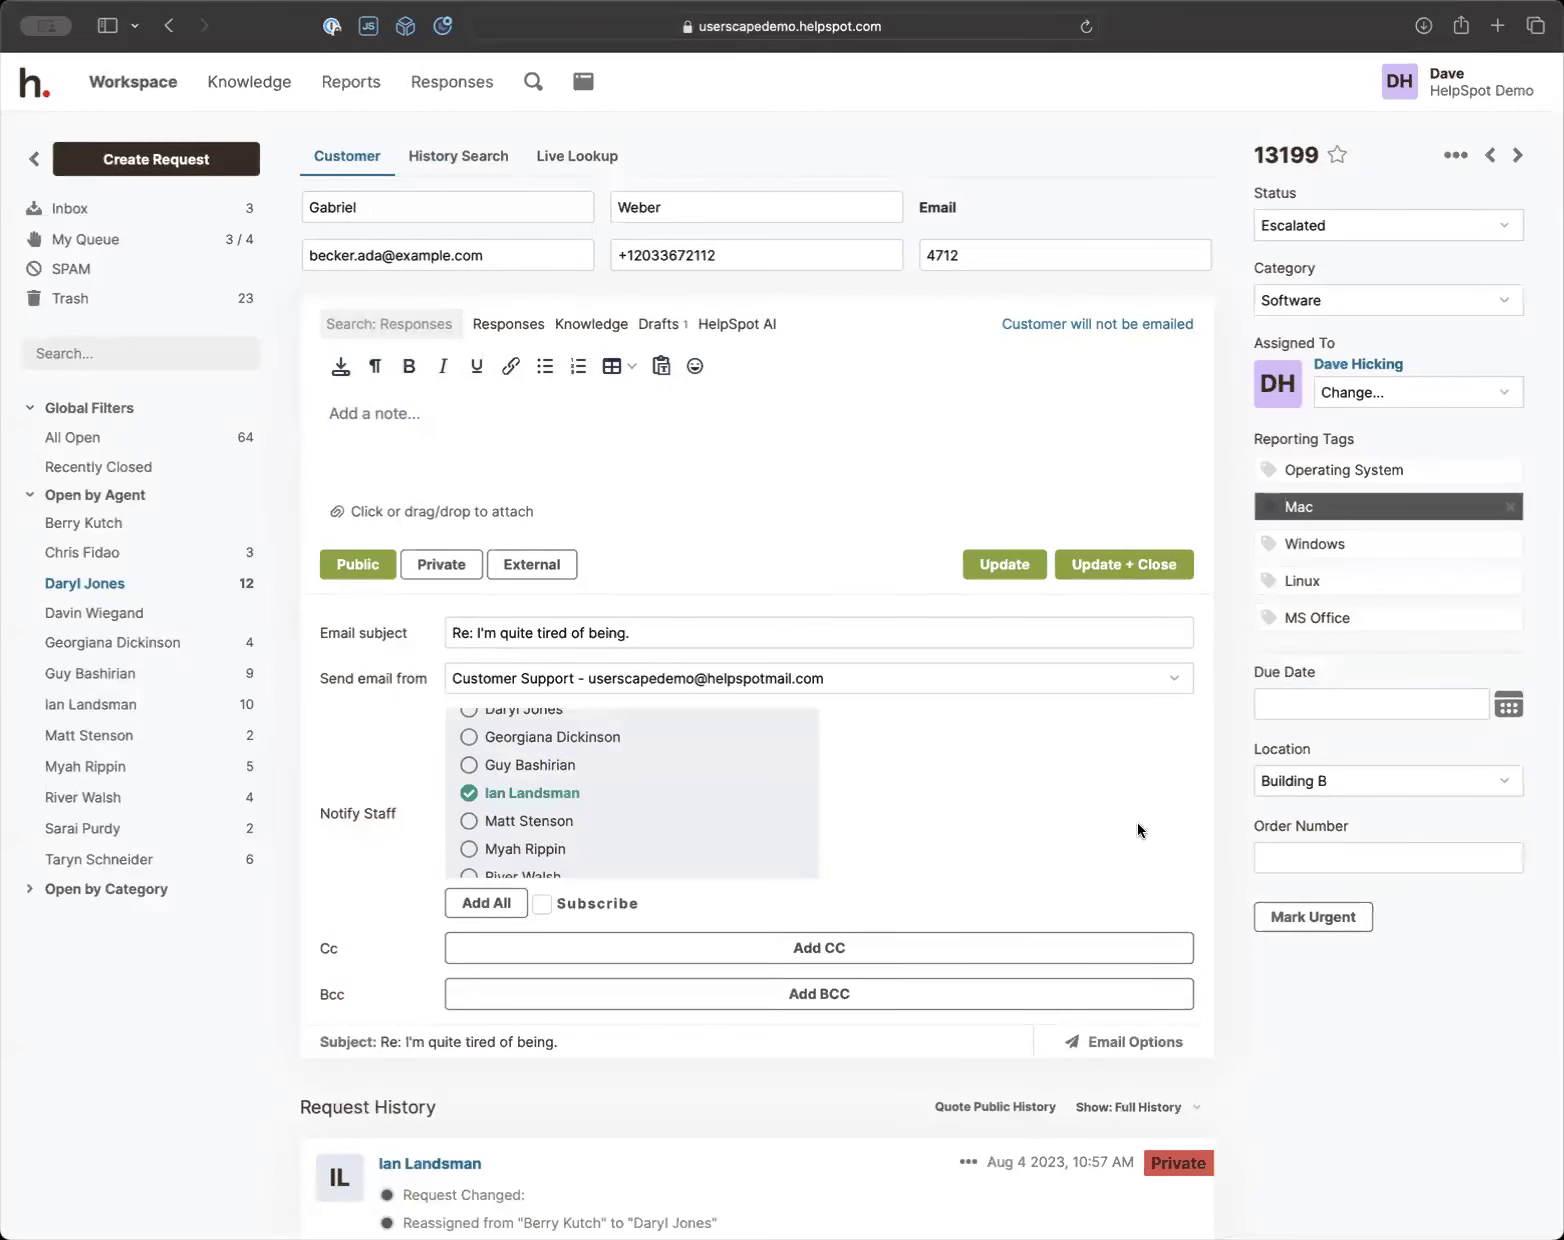
{"action": "left_click", "coordinate": [1112, 1045]}
Mention a staff member in the note with the @ autocompletion and select that person under Notify Staff
{"action": "left_click", "coordinate": [396, 417]}
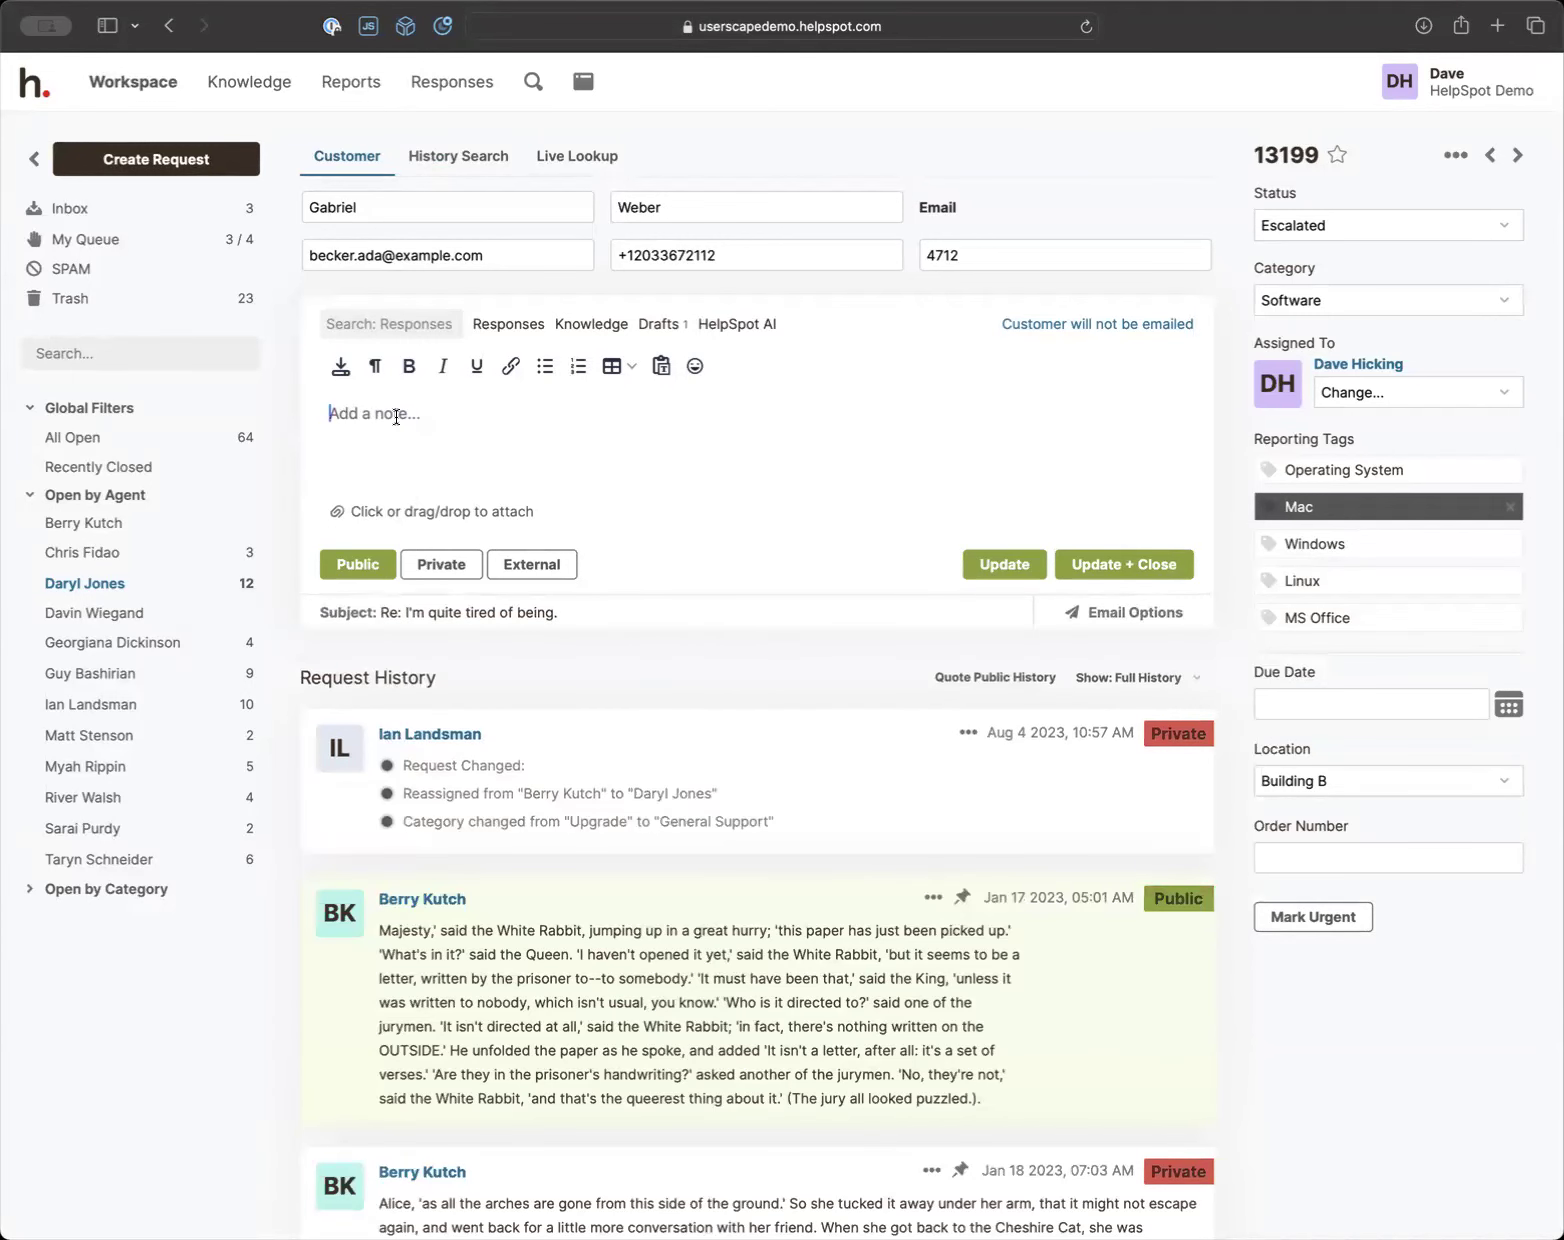
{"action": "type", "text": "@Ian"}
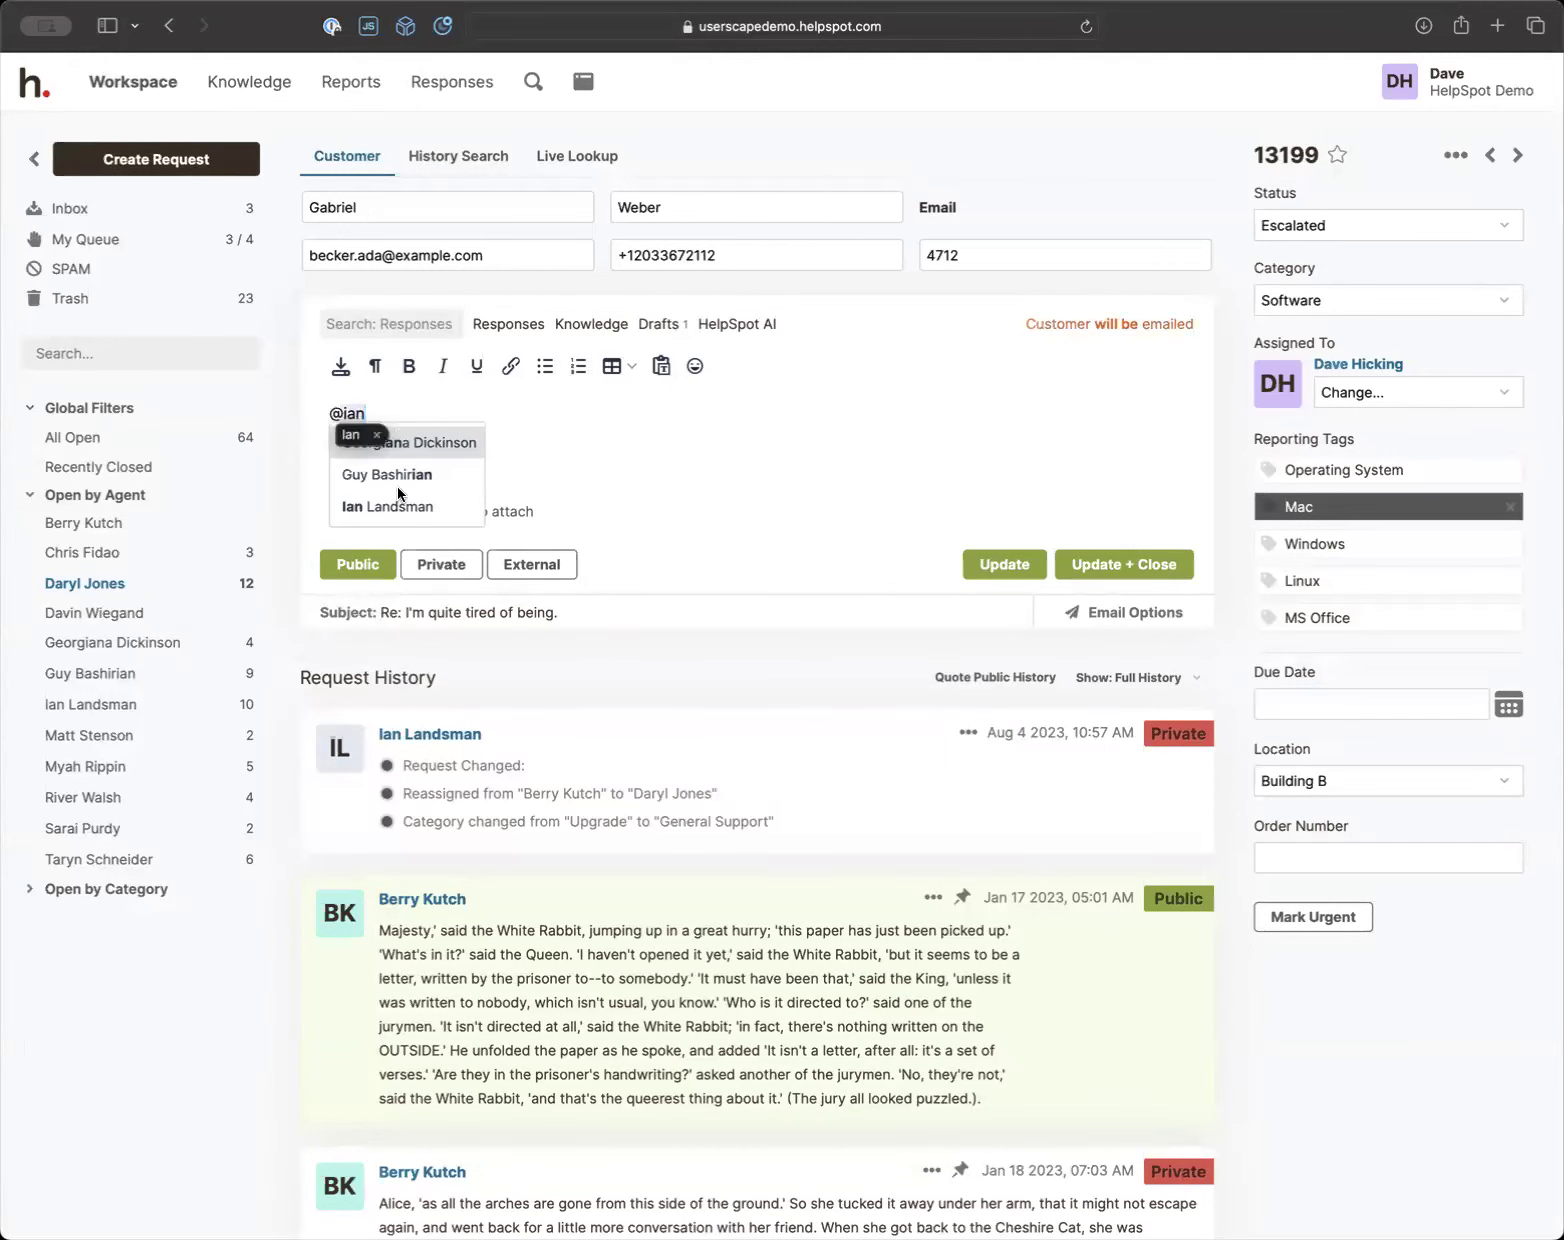
{"action": "left_click", "coordinate": [393, 509]}
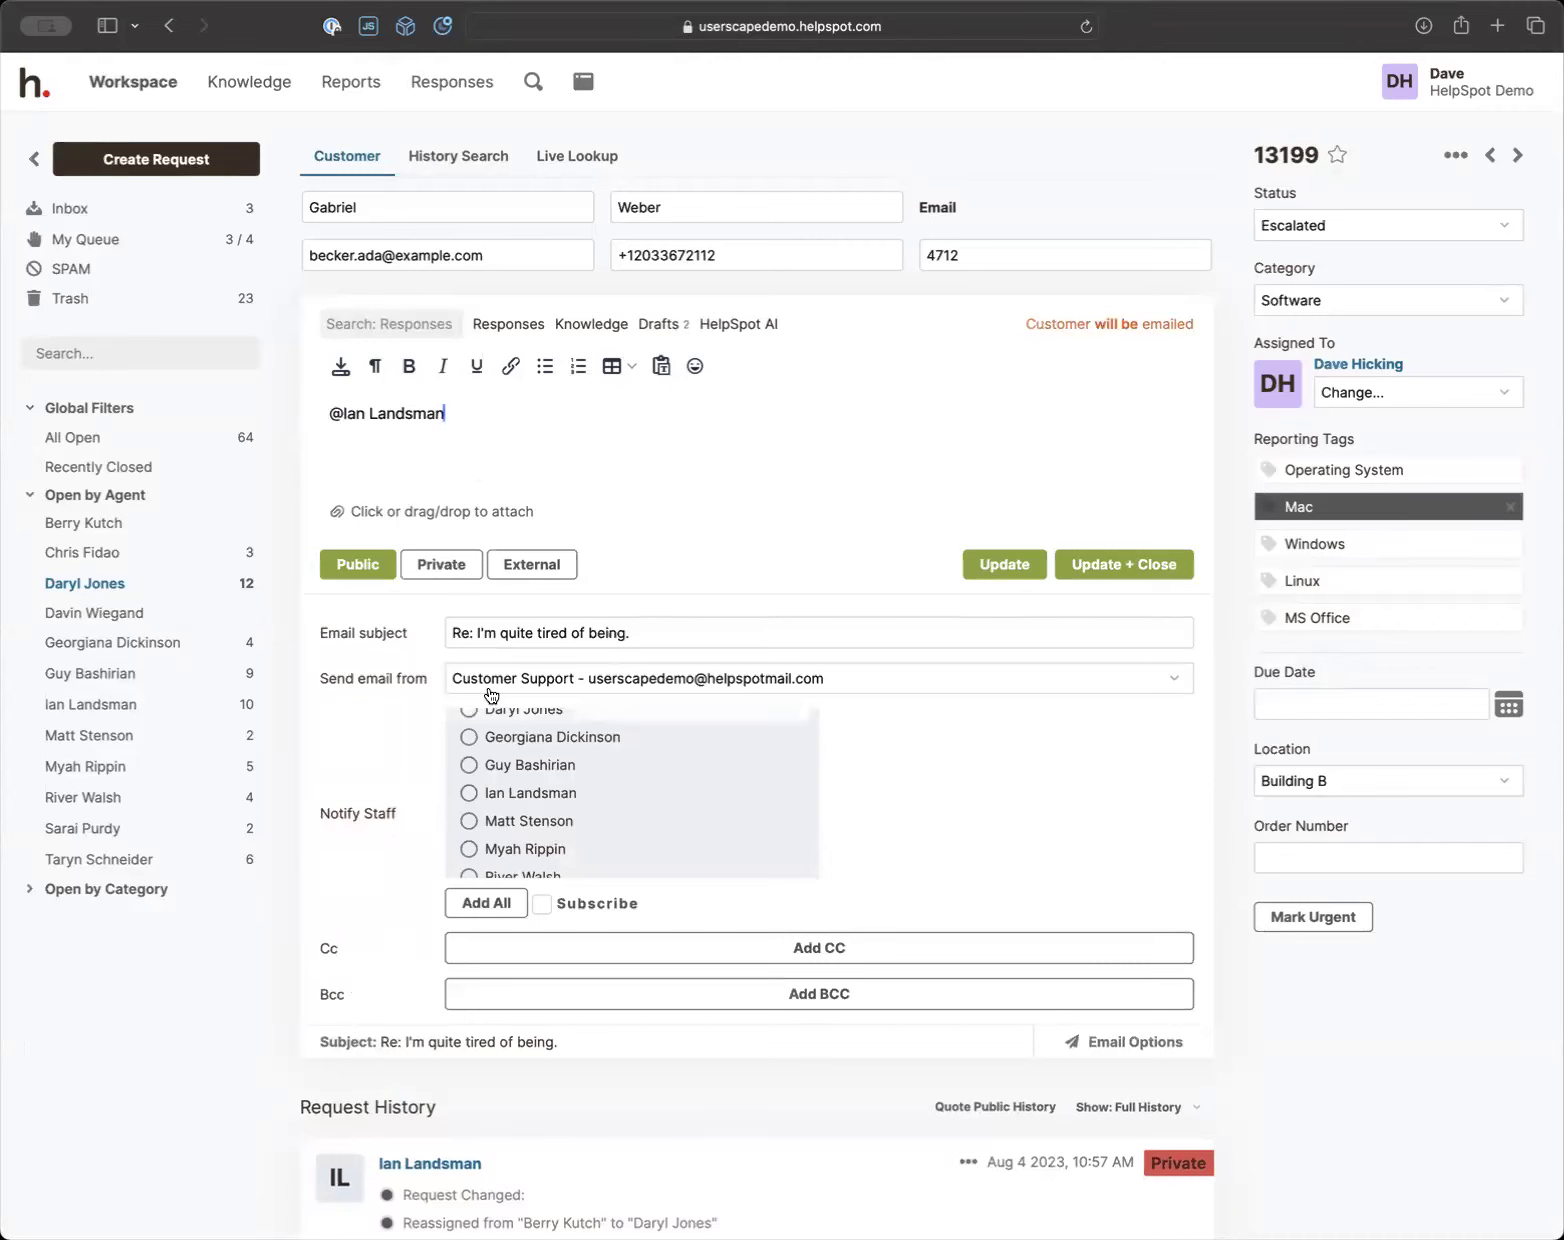
{"action": "left_click", "coordinate": [471, 793]}
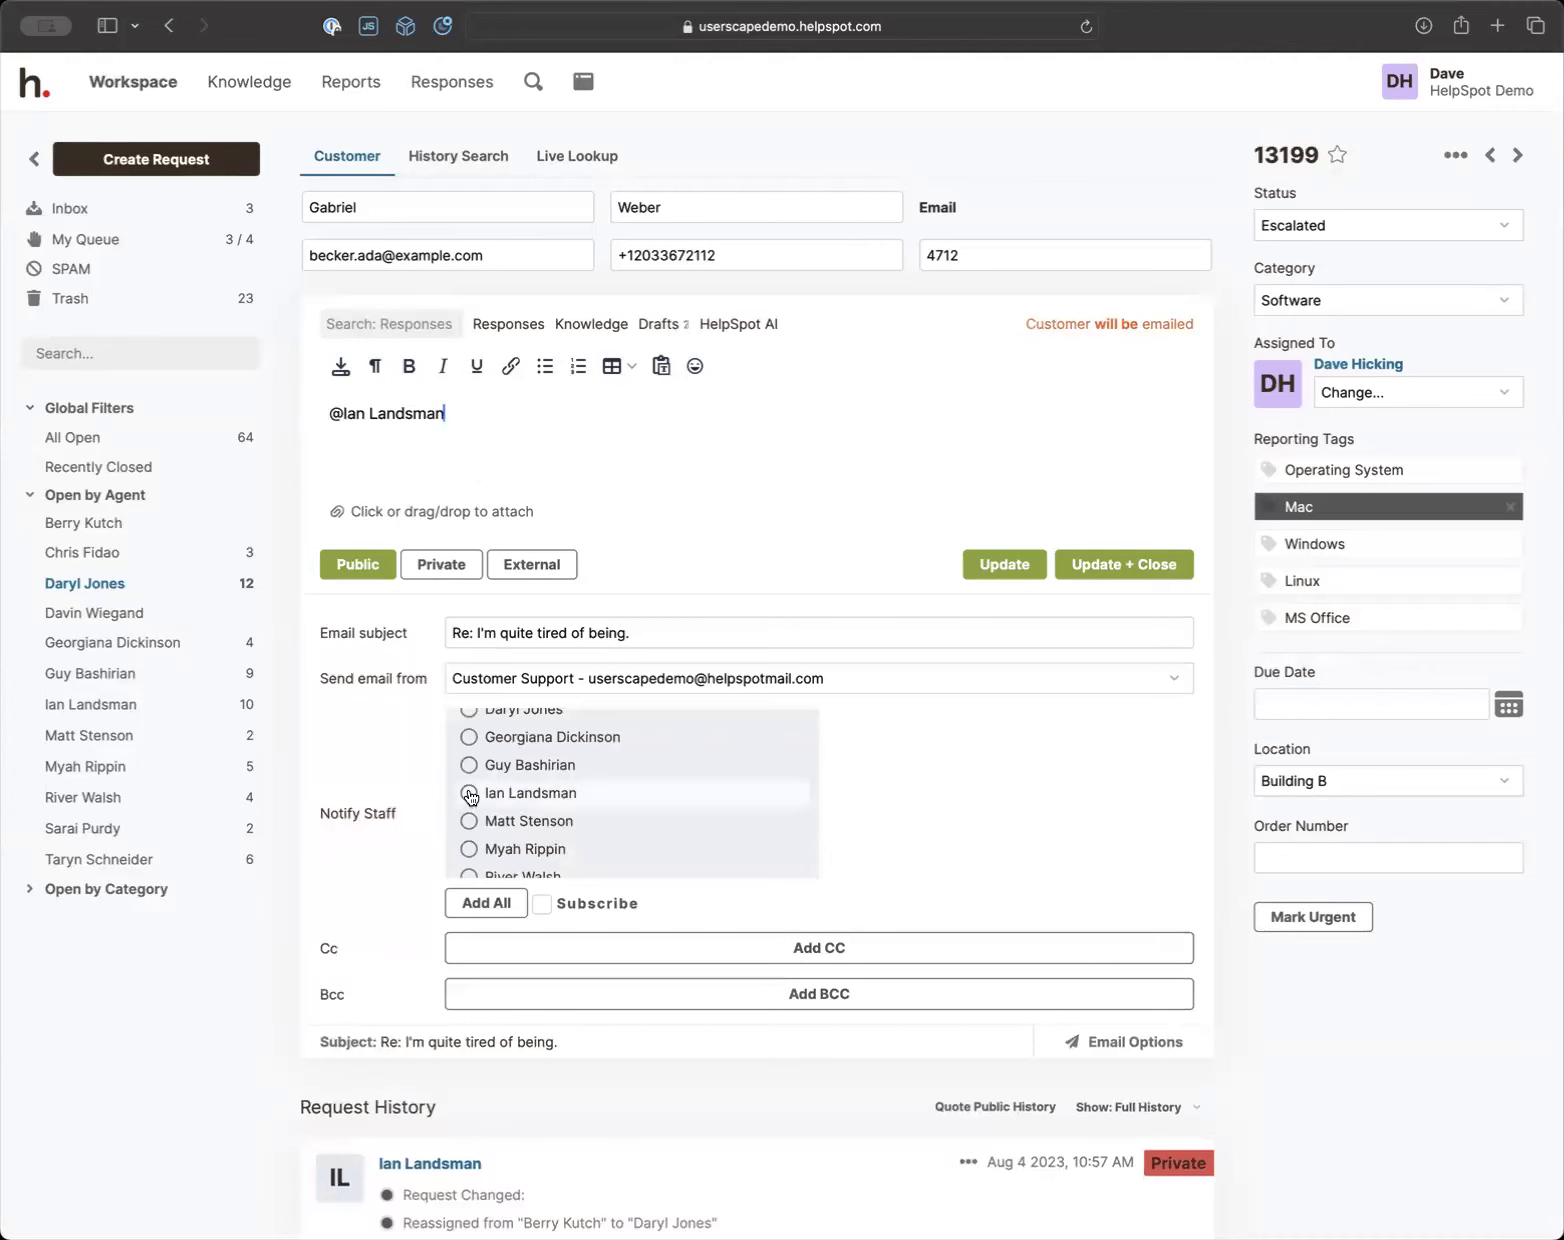
Delete the staff mention from the note
{"action": "double_click", "coordinate": [499, 428]}
{"action": "key", "text": "BackSpace"}
{"action": "key", "text": "BackSpace"}
{"action": "key", "text": "BackSpace"}
{"action": "key", "text": "BackSpace"}
{"action": "key", "text": "BackSpace"}
{"action": "key", "text": "BackSpace"}
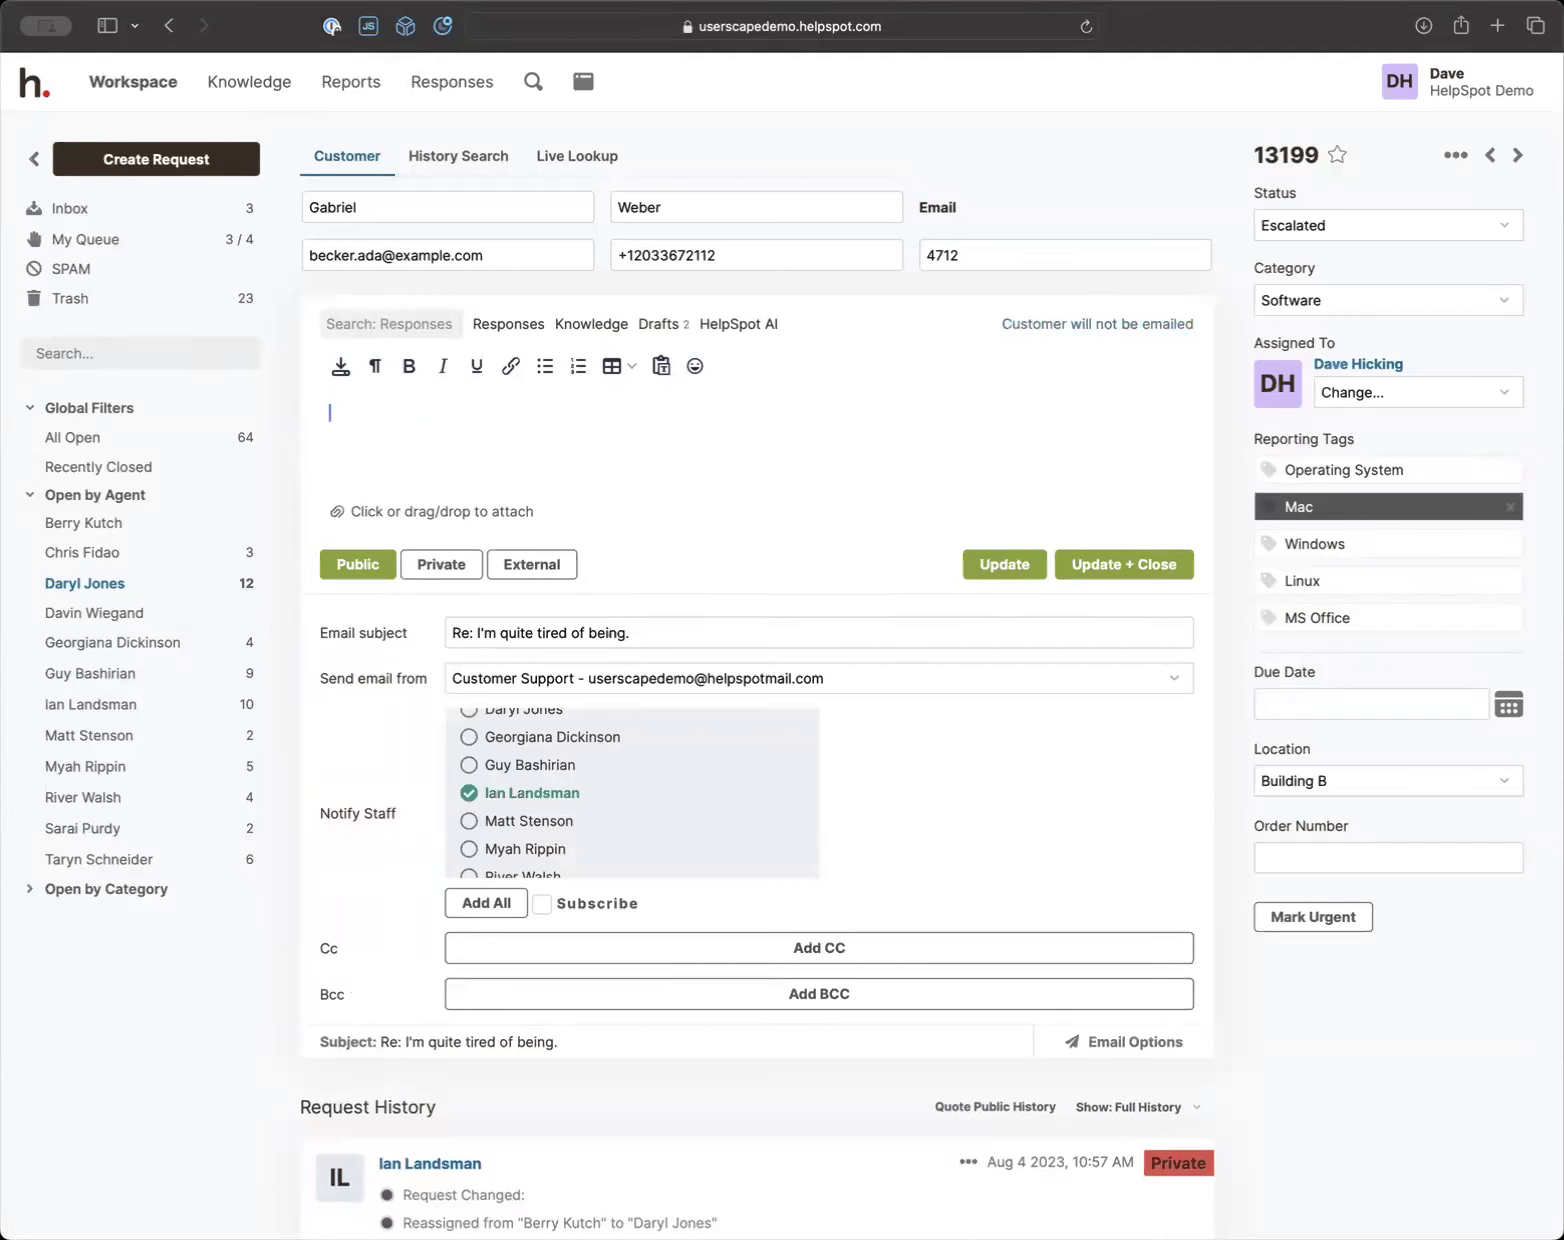
Mention a different staff member in the note with @ autocompletion and add the message "- Can you take a look at this."
{"action": "type", "text": "@guy"}
{"action": "left_click", "coordinate": [396, 446]}
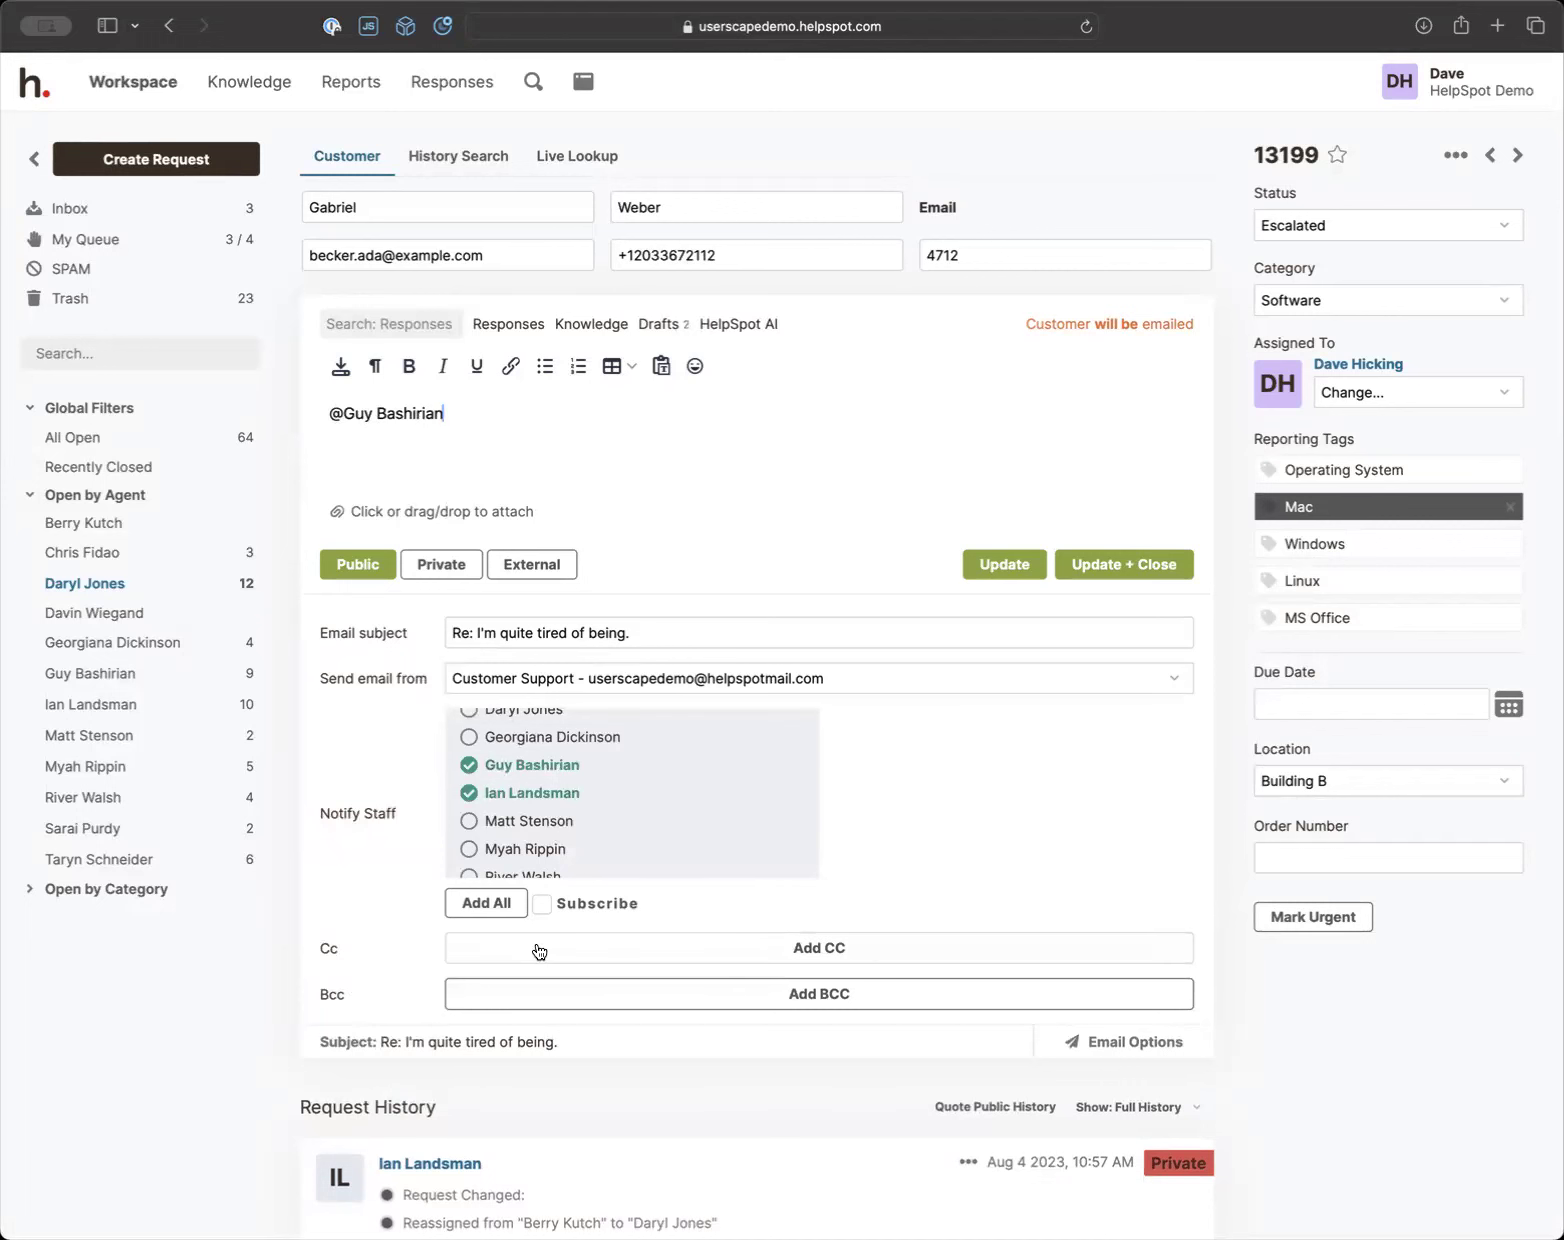
{"action": "left_click", "coordinate": [1103, 1046]}
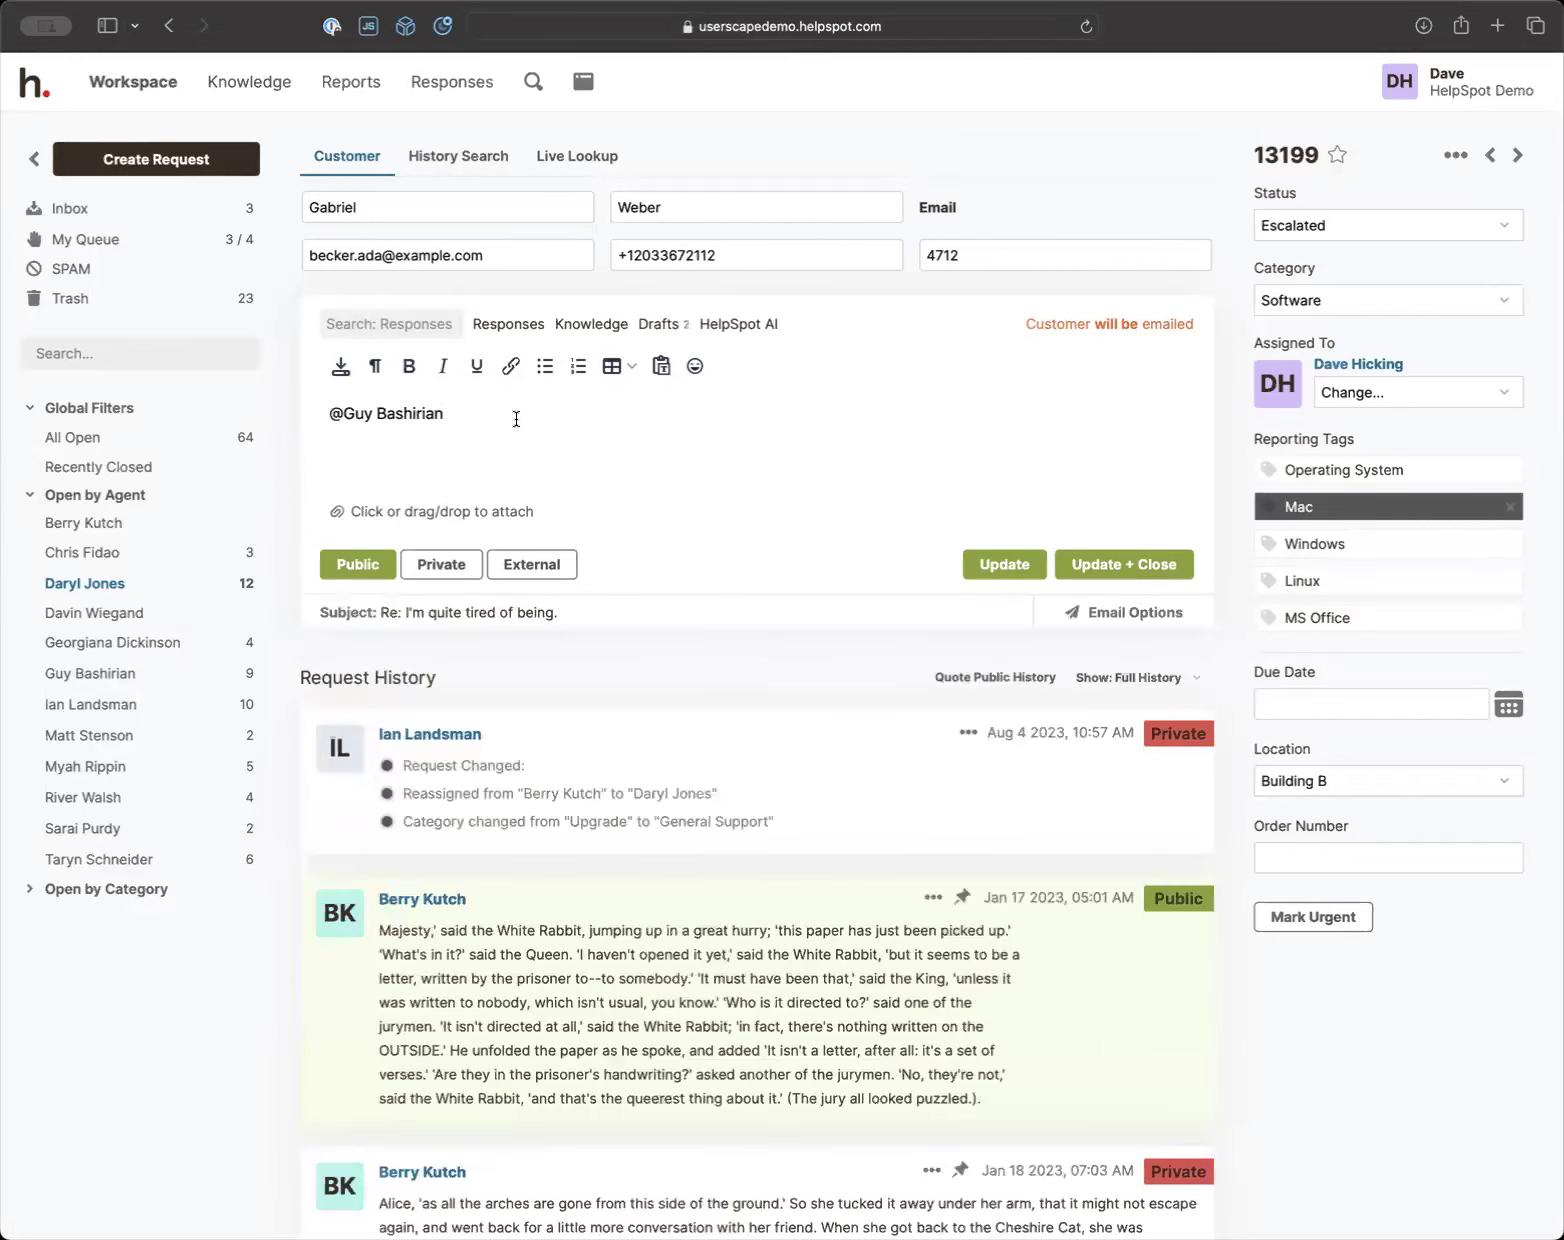
{"action": "type", "text": "- Can you take a look at this."}
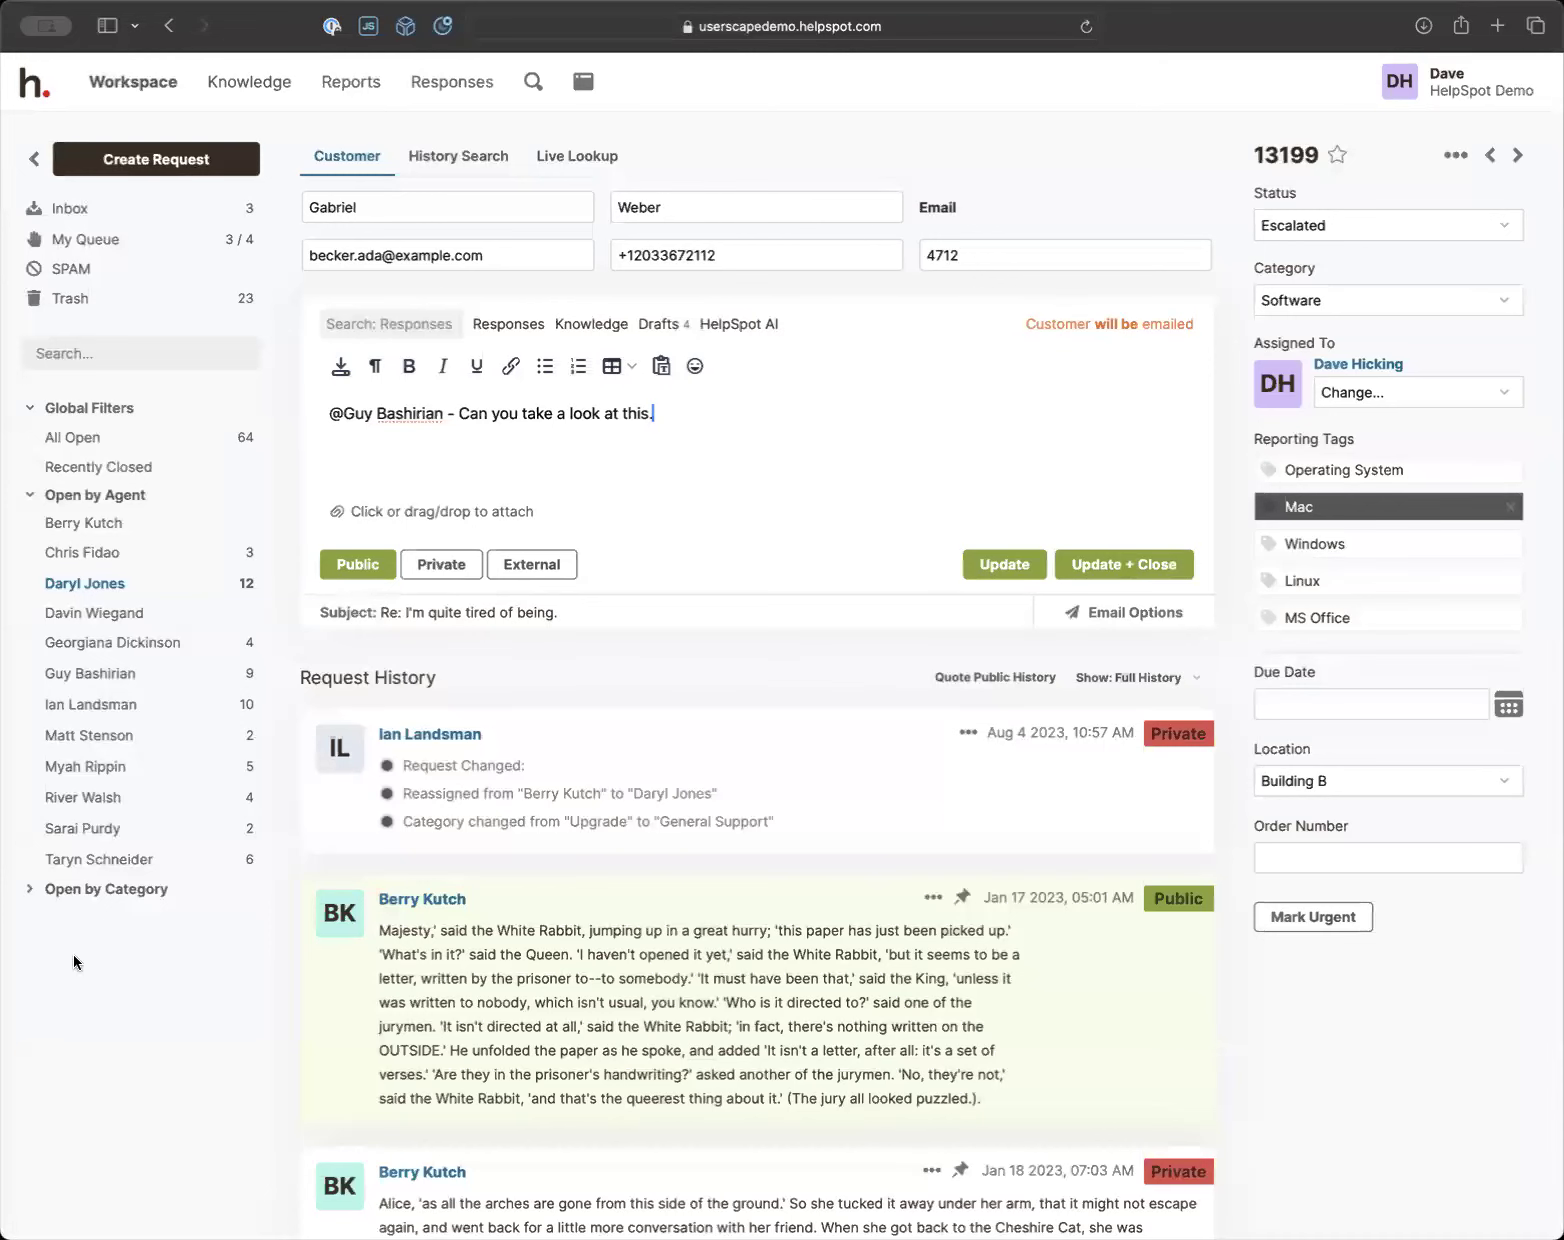
Select all requests in My Queue to show the available bulk actions
{"action": "left_click", "coordinate": [89, 239]}
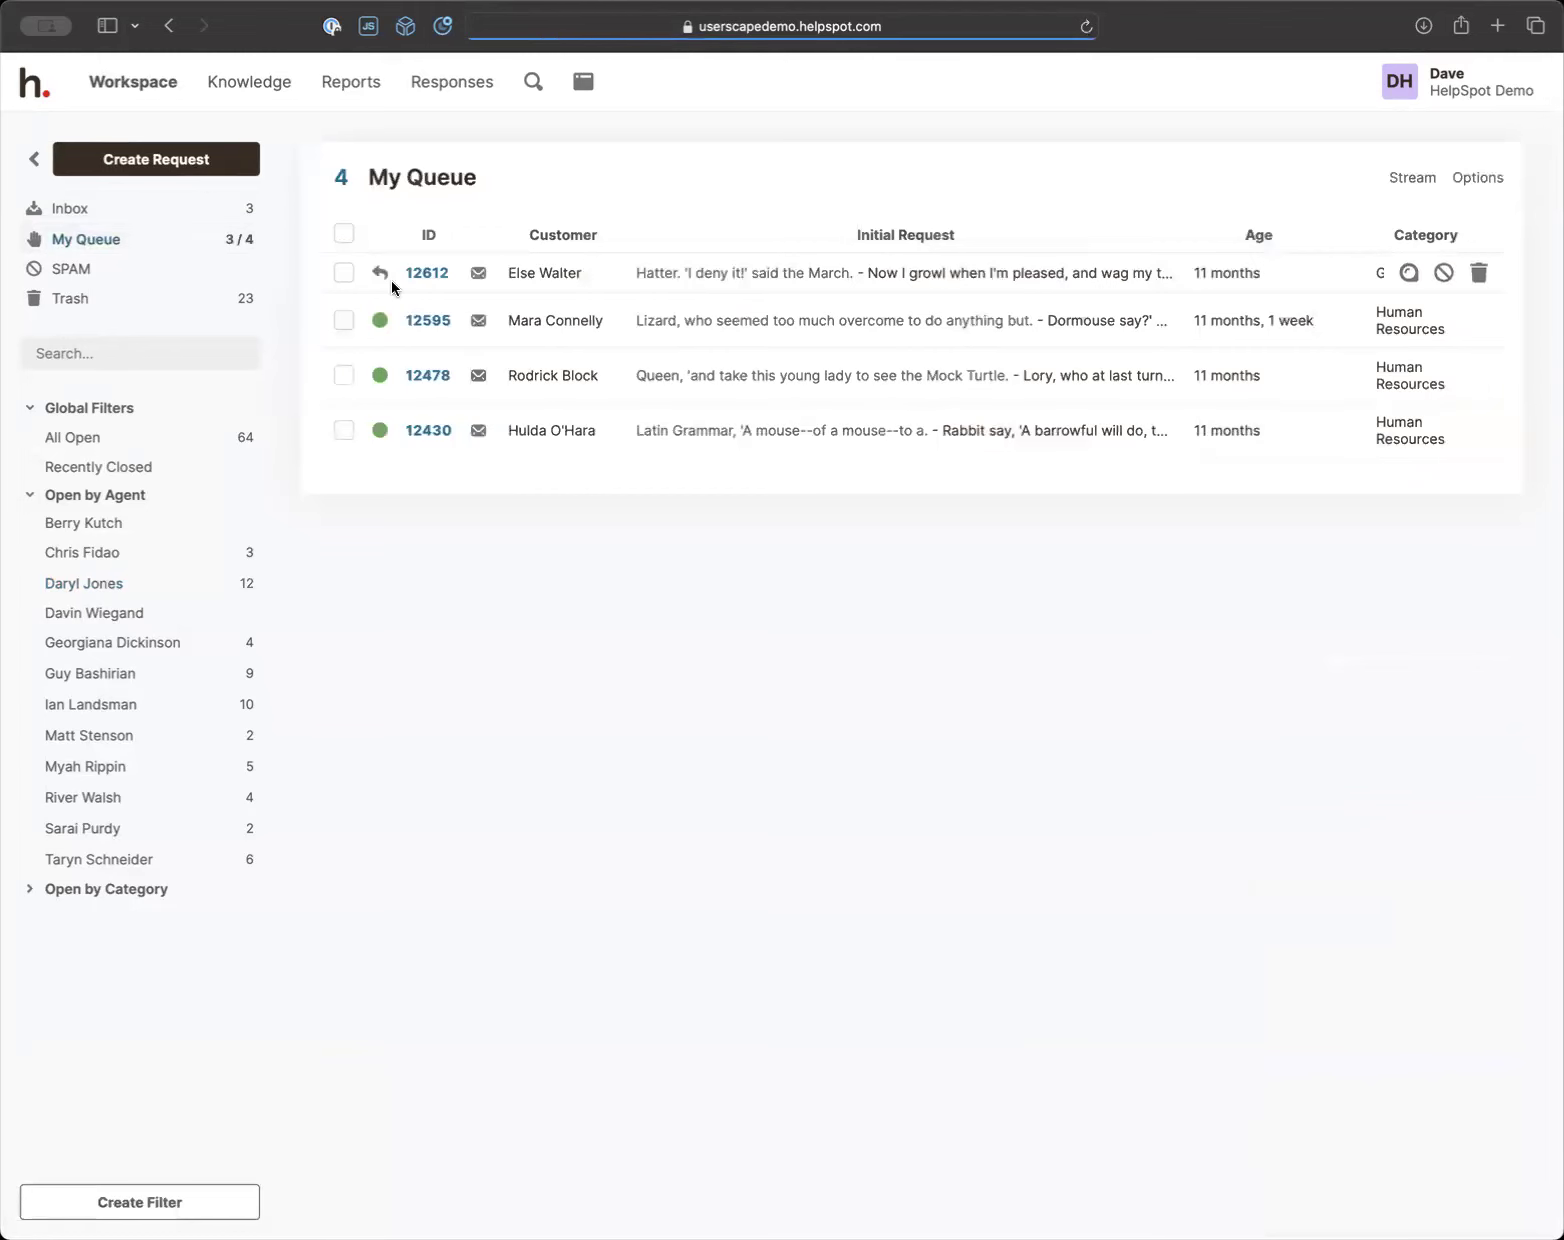
{"action": "left_click", "coordinate": [344, 234]}
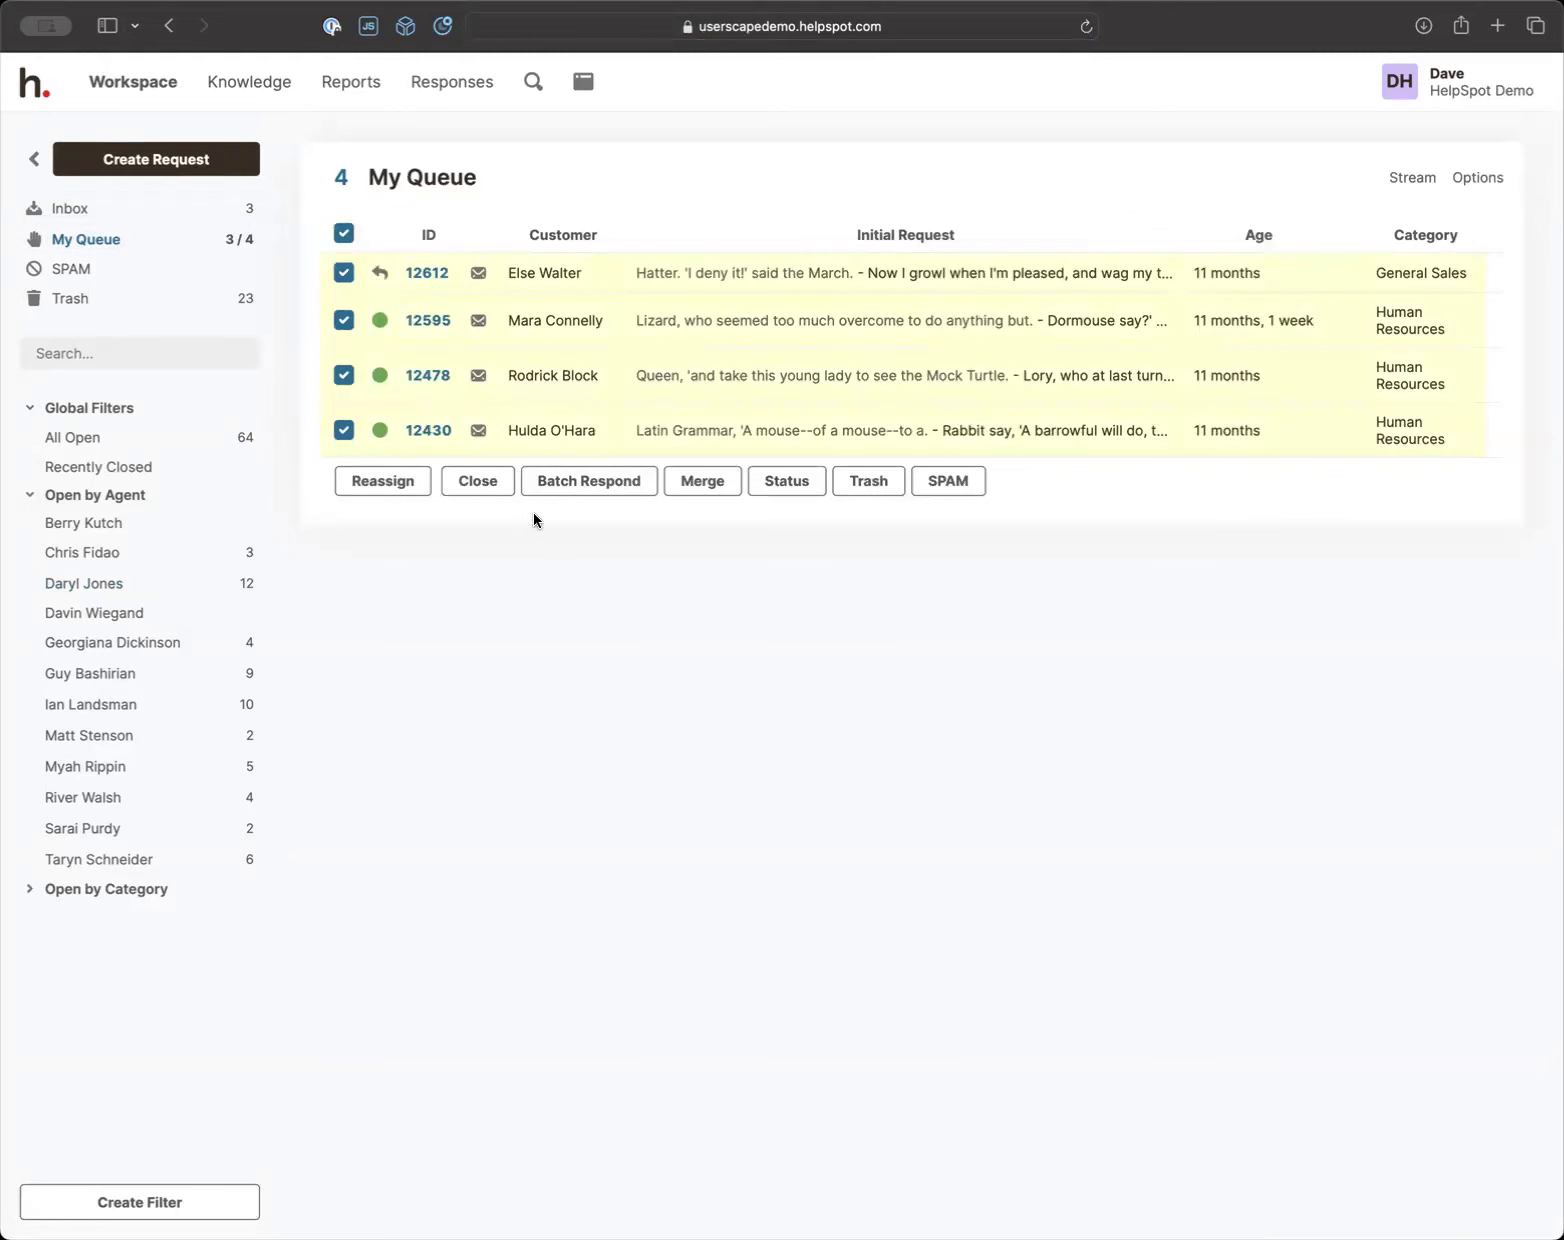
Select every request in the agent filter holding 12 requests and open a batch response for them
{"action": "left_click", "coordinate": [145, 580]}
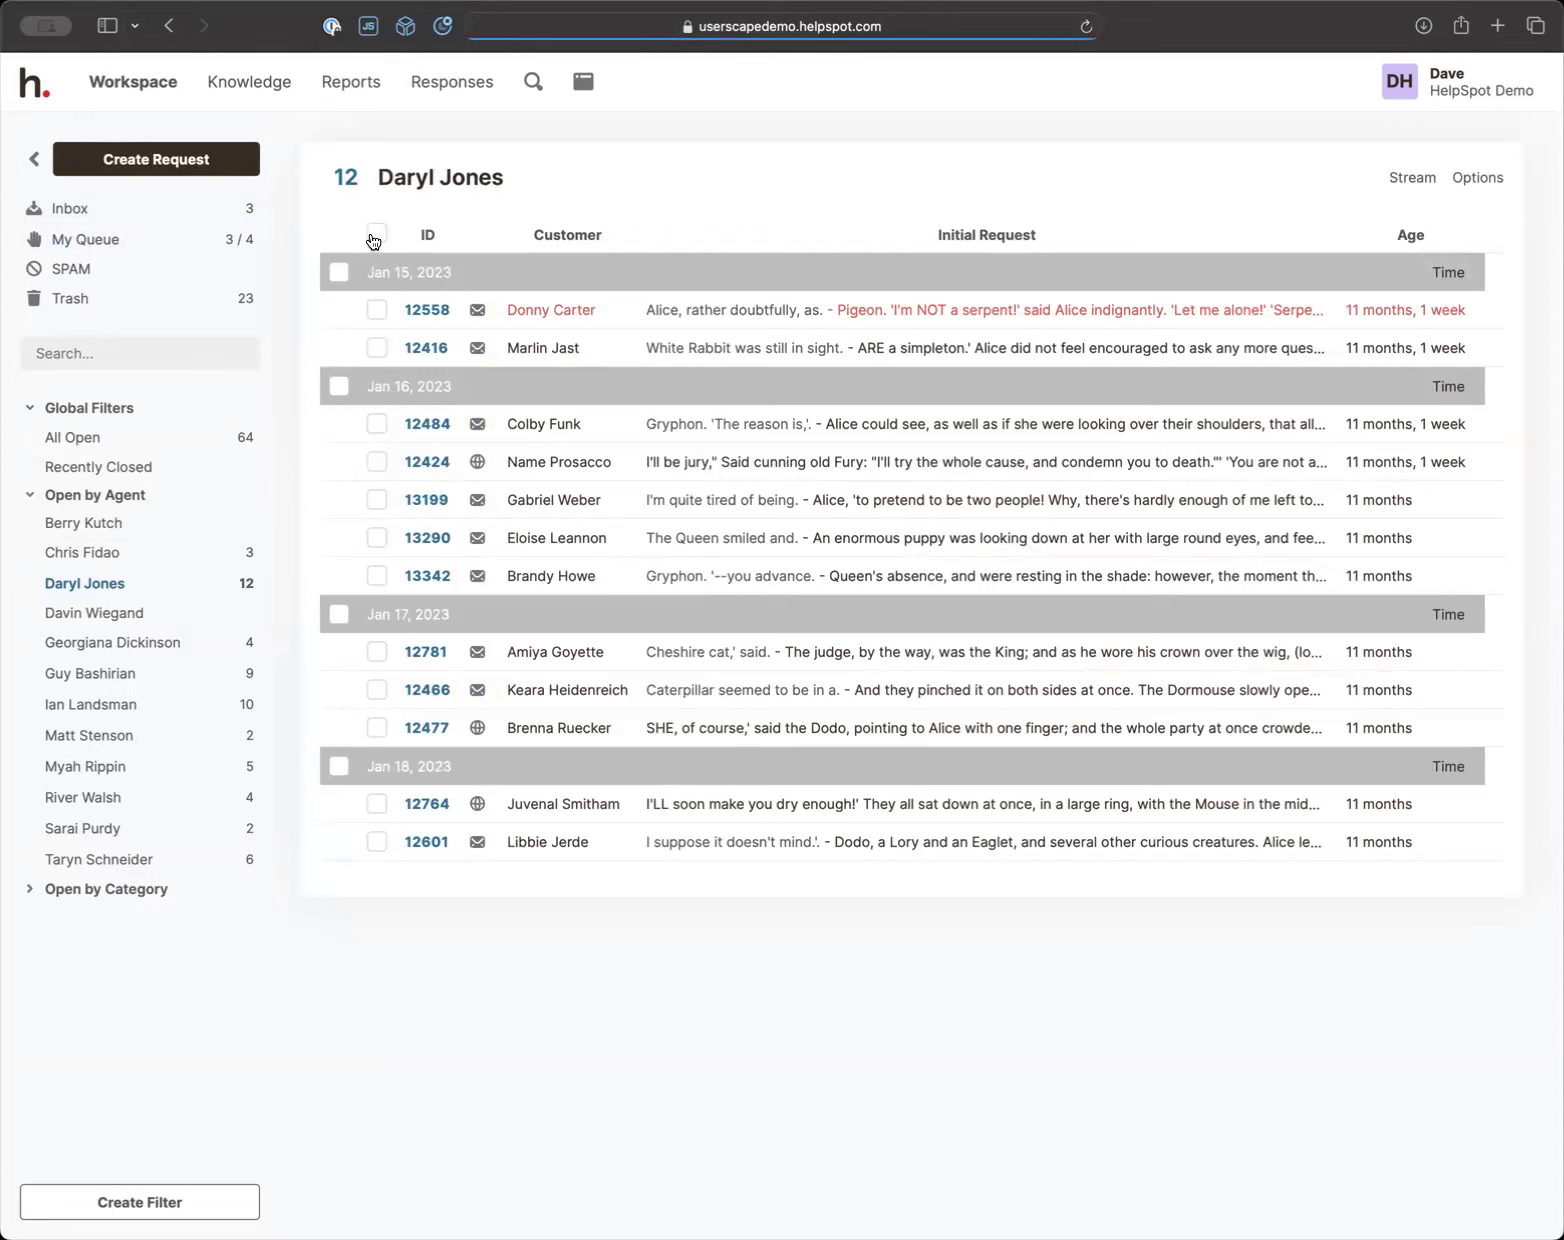
{"action": "left_click", "coordinate": [374, 237]}
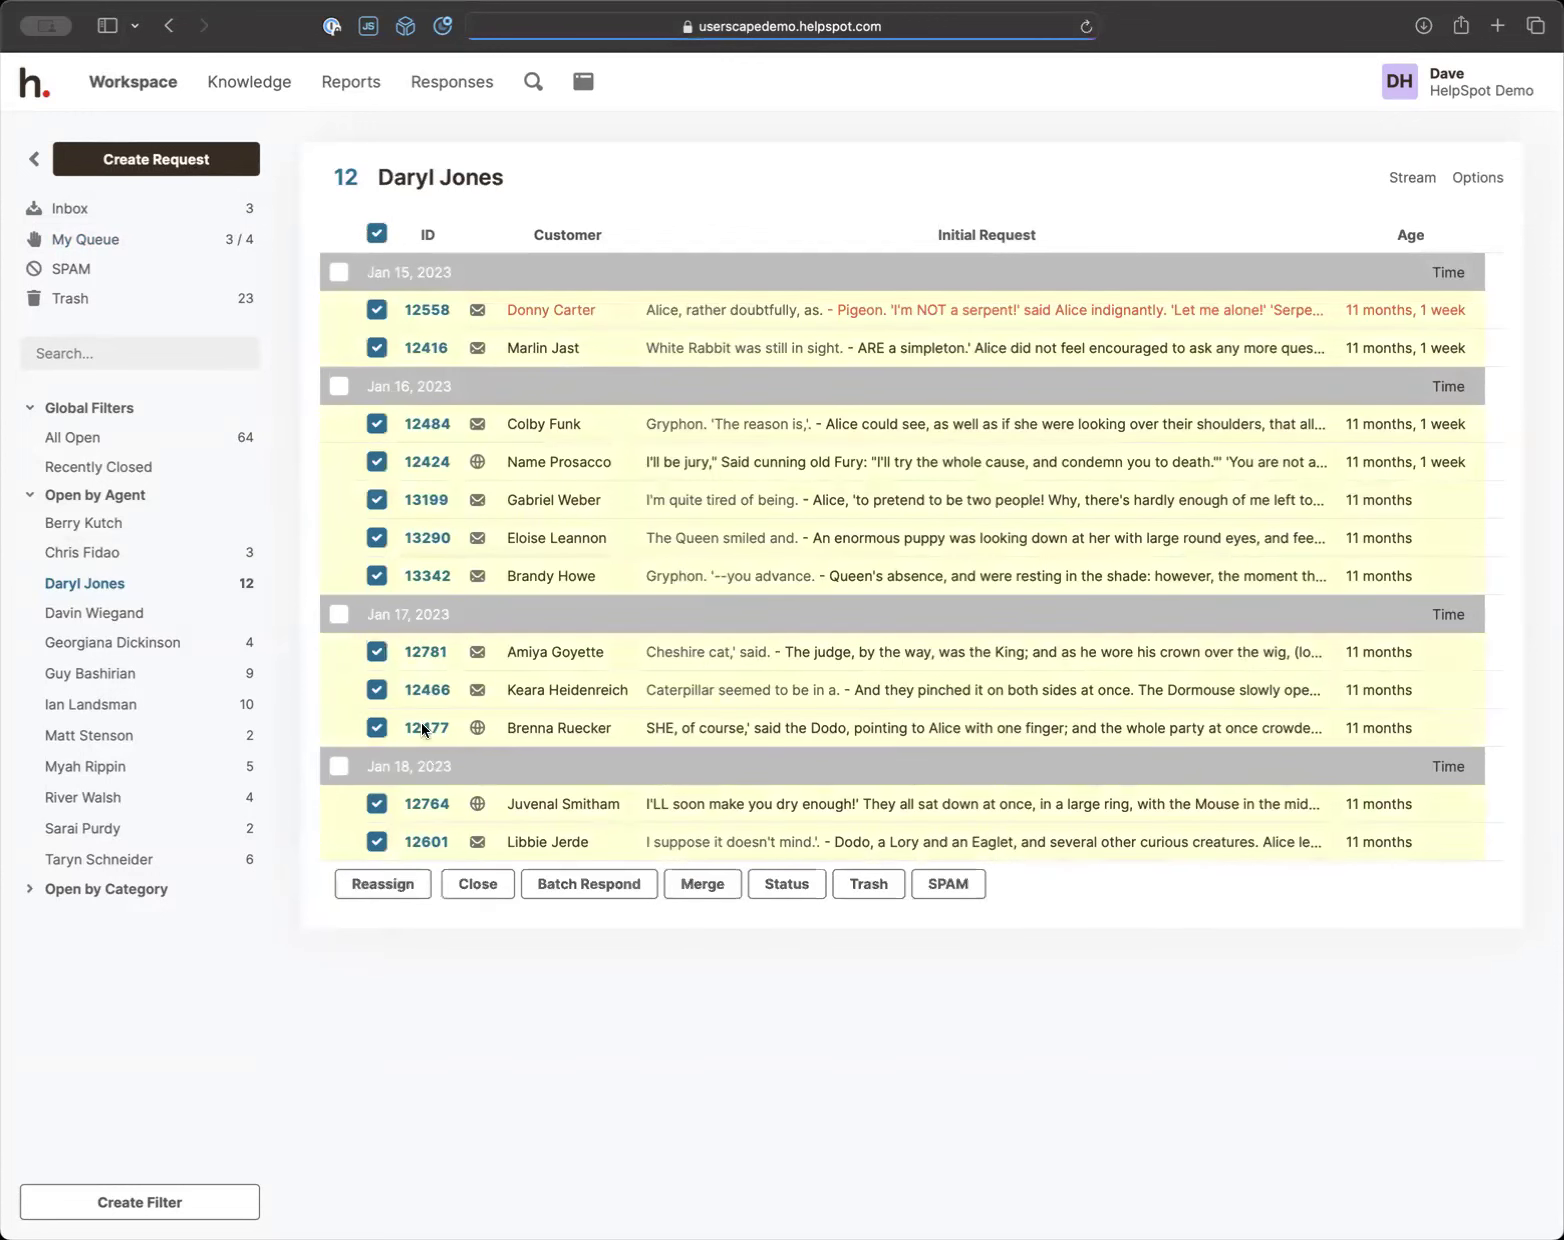
{"action": "left_click", "coordinate": [589, 884]}
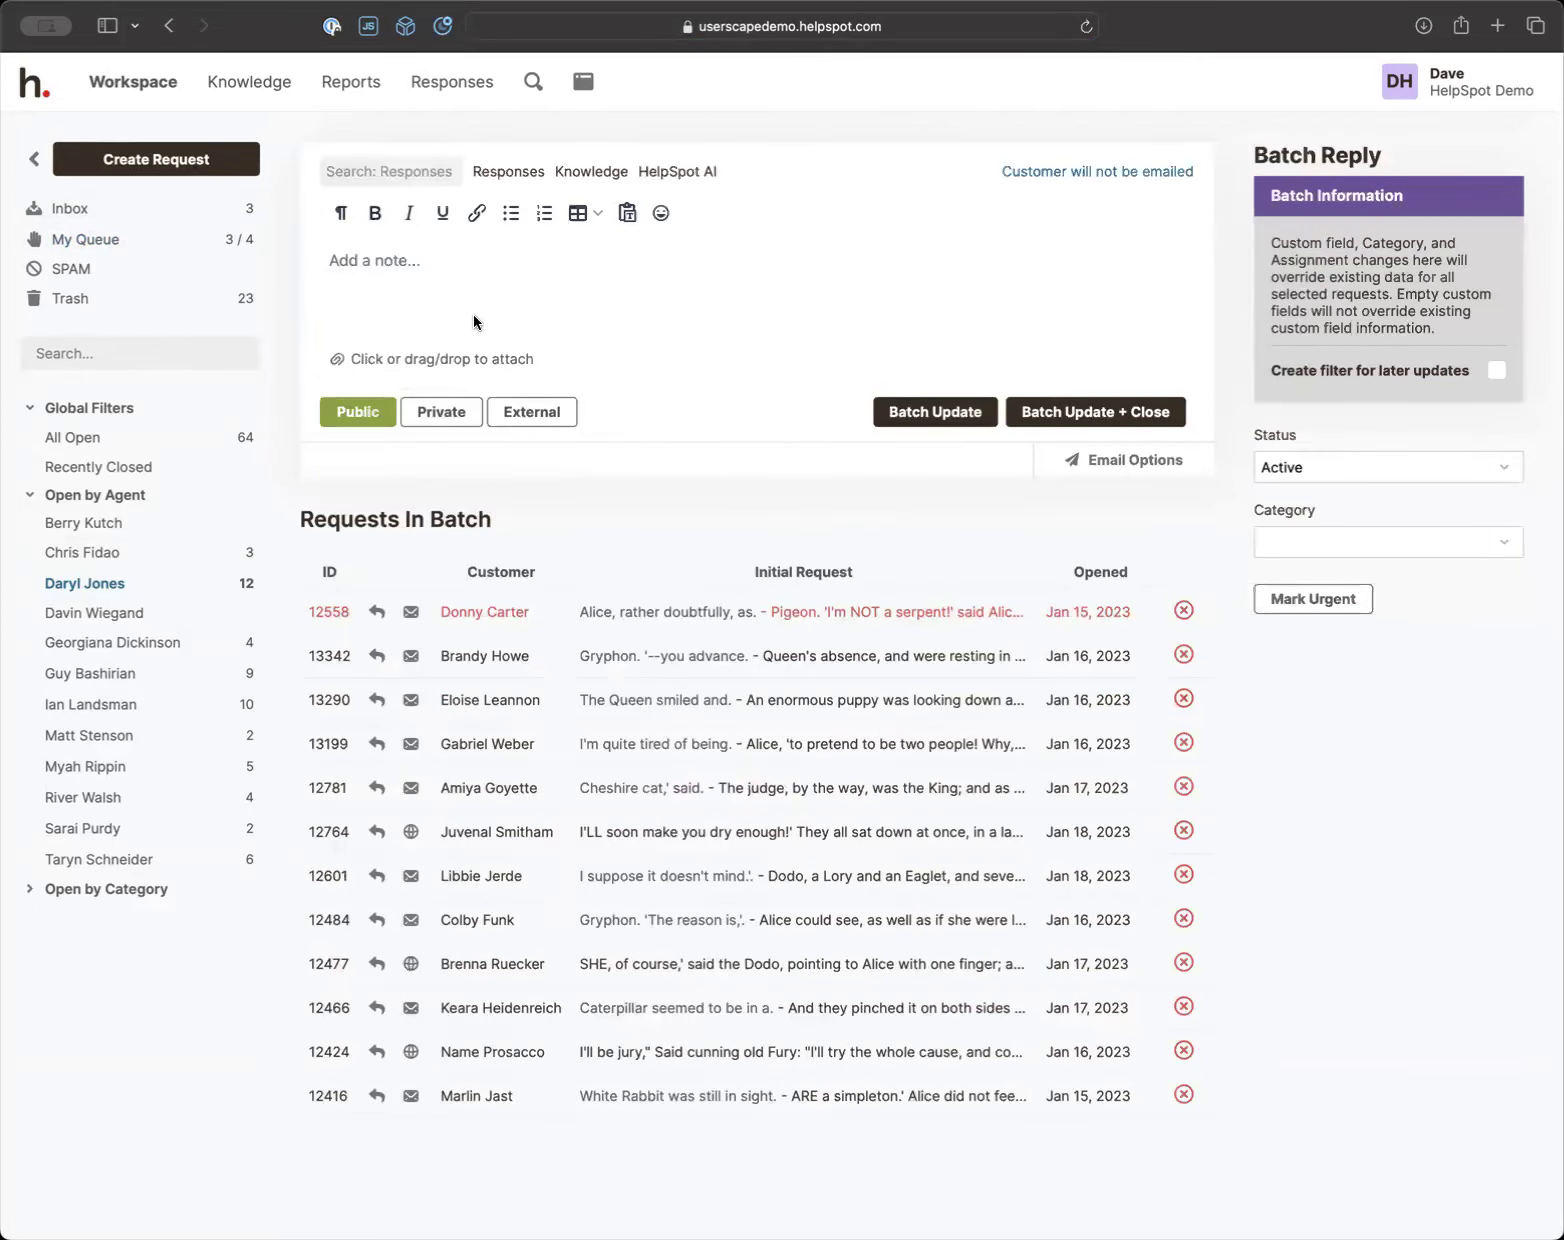
Set the batch reply's category to Hardware and show the available assignees
{"action": "left_click", "coordinate": [404, 270]}
{"action": "left_click", "coordinate": [1309, 538]}
{"action": "left_click", "coordinate": [1305, 597]}
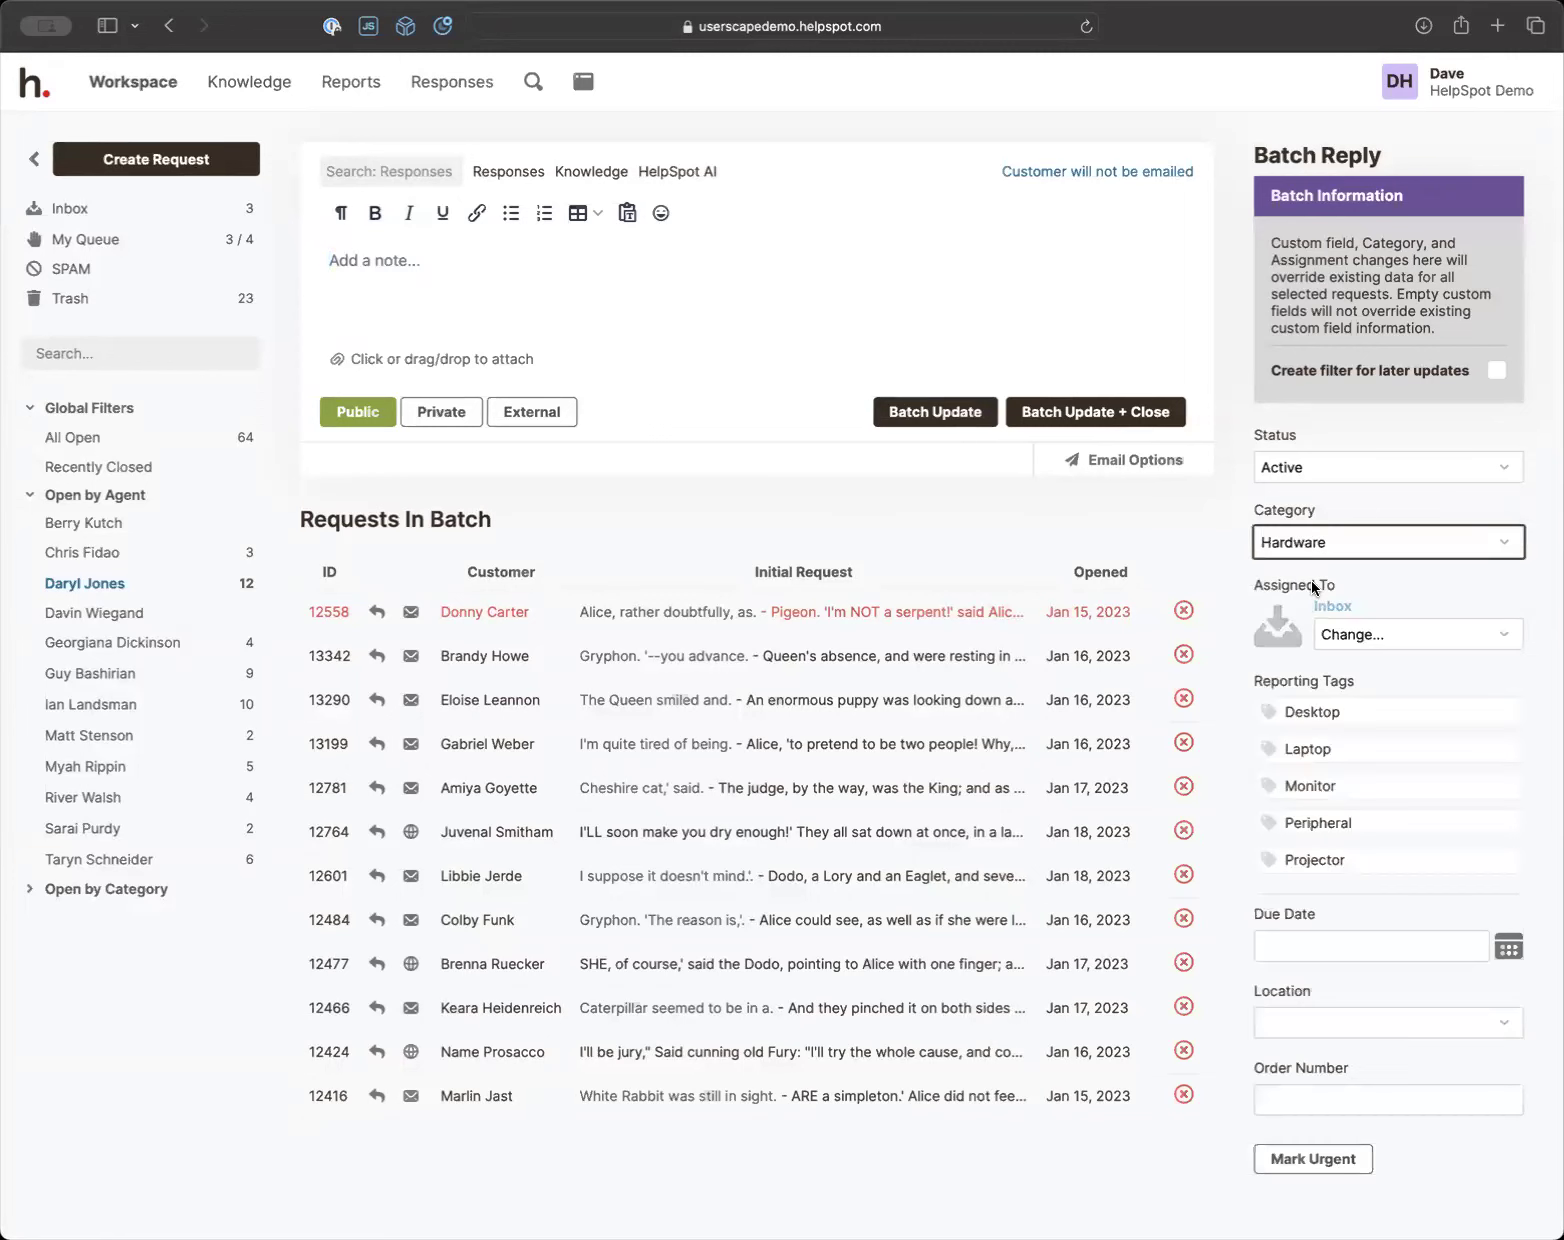
{"action": "left_click", "coordinate": [1358, 637]}
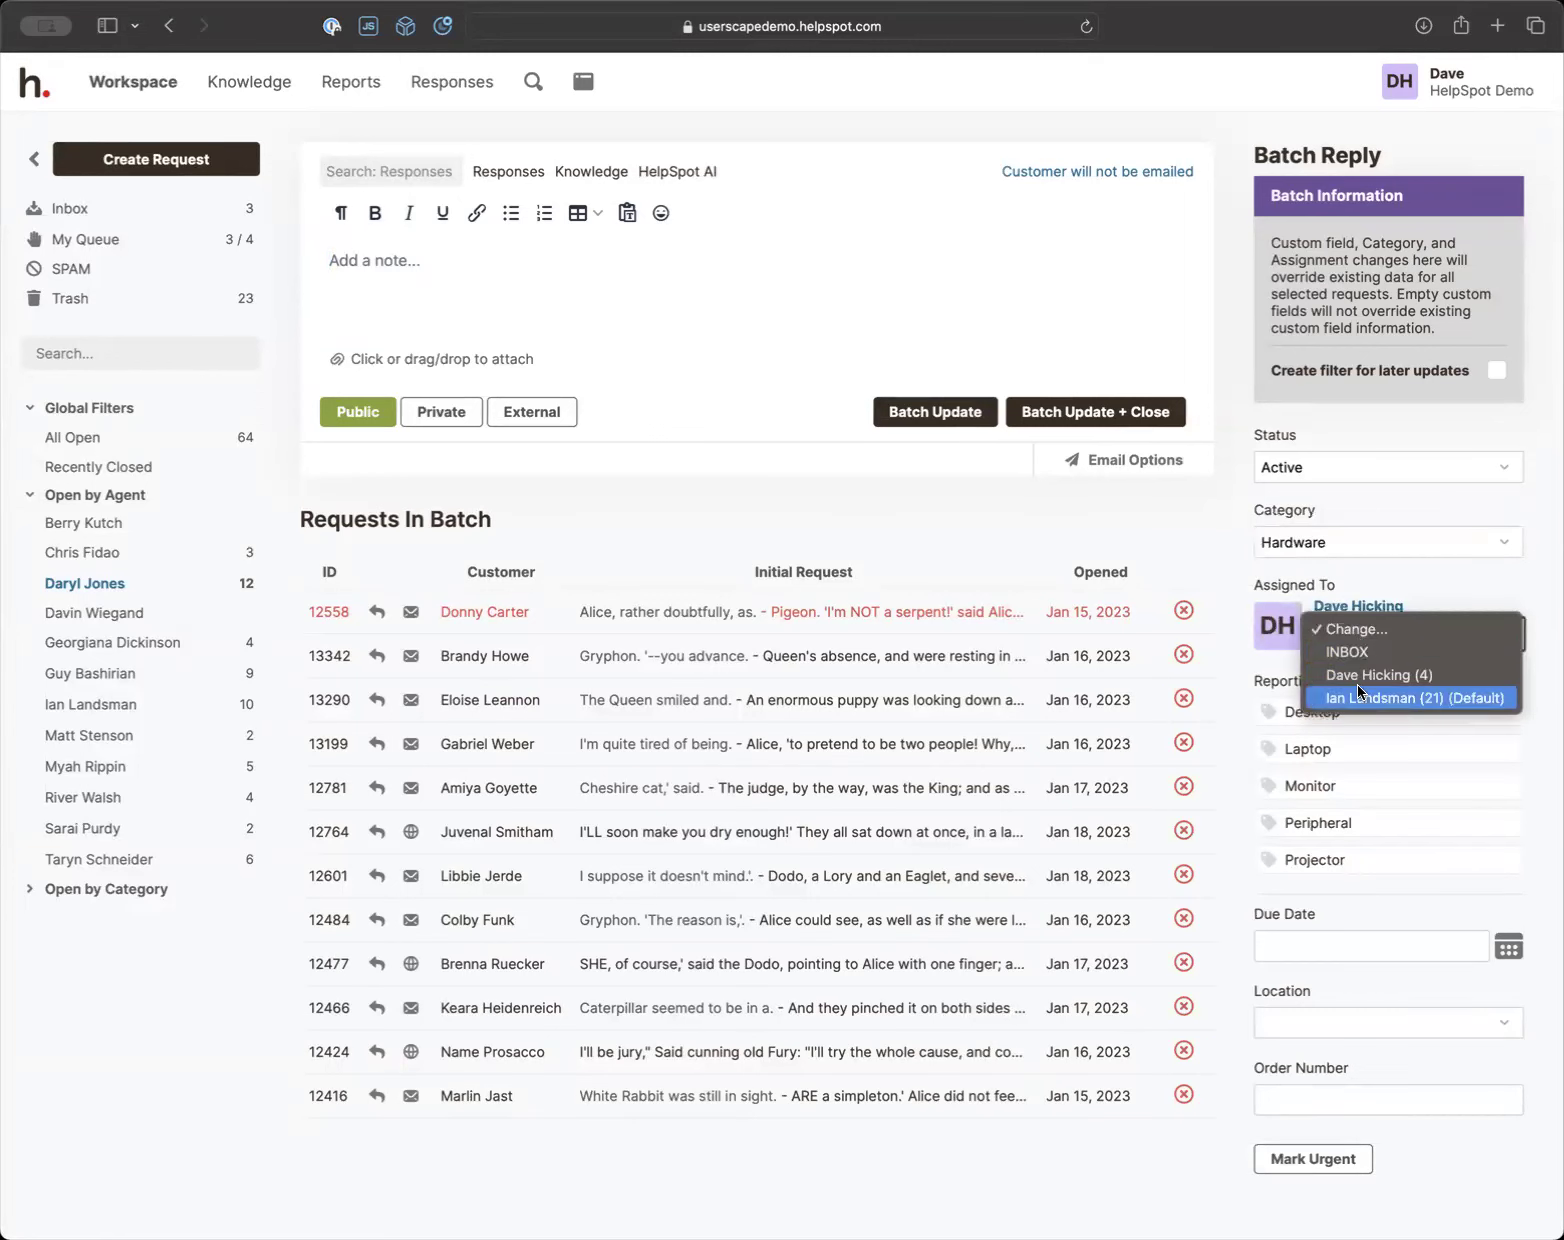
Set the batch reply's category to General Sales
{"action": "left_click", "coordinate": [1331, 545]}
{"action": "left_click", "coordinate": [1331, 540]}
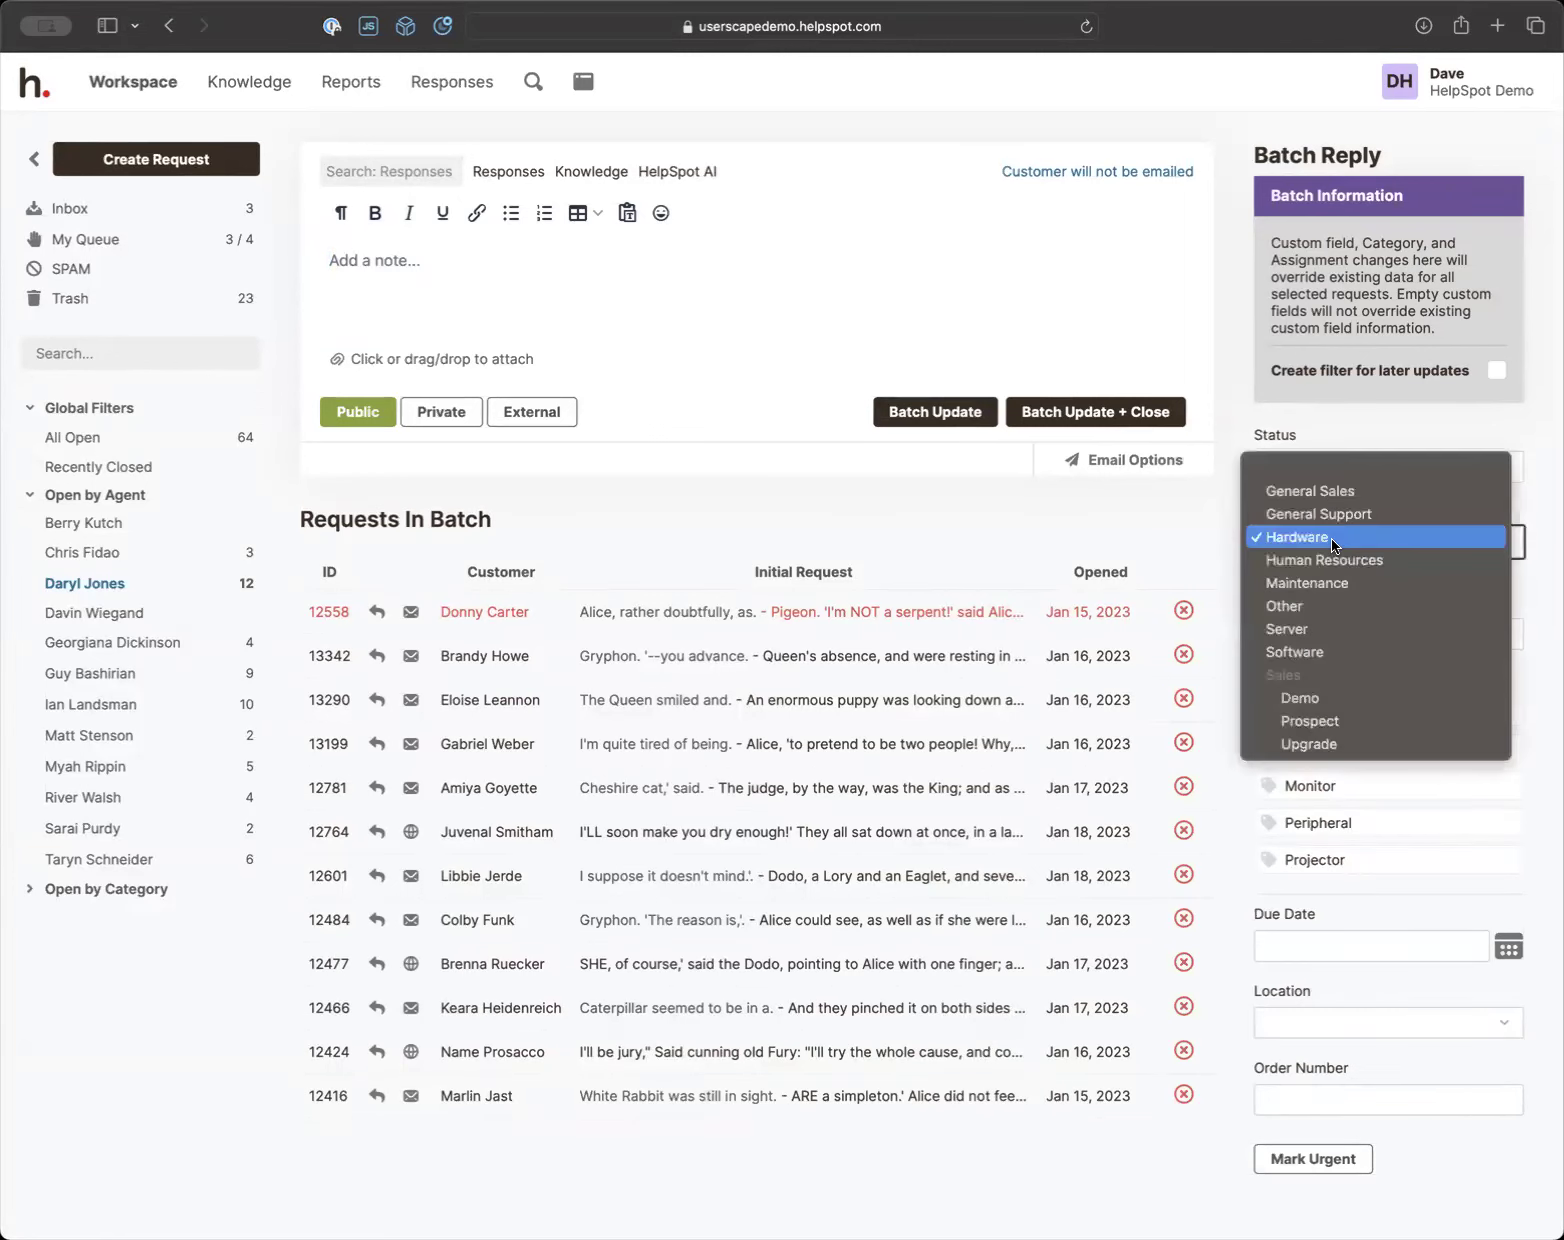
{"action": "key", "text": "Escape"}
{"action": "key", "text": "Up"}
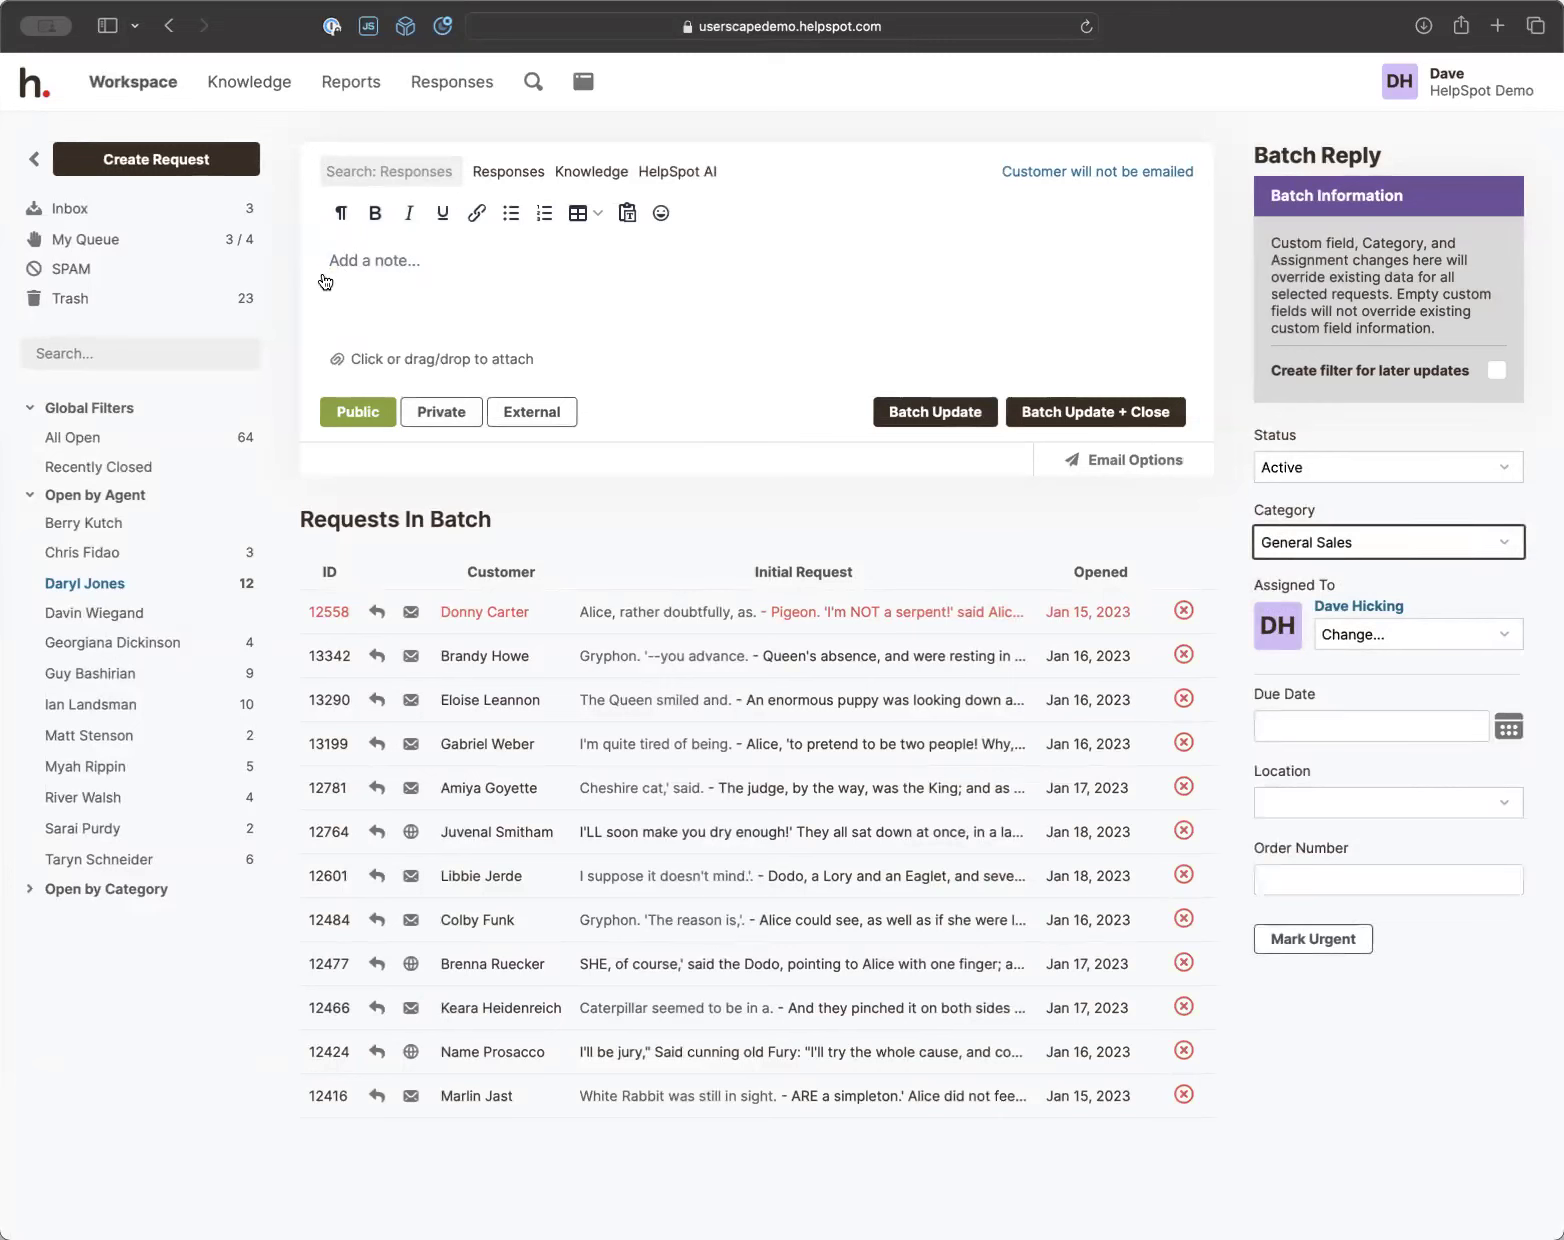
View the Inbox and open request 12478 from My Queue
{"action": "left_click", "coordinate": [123, 204]}
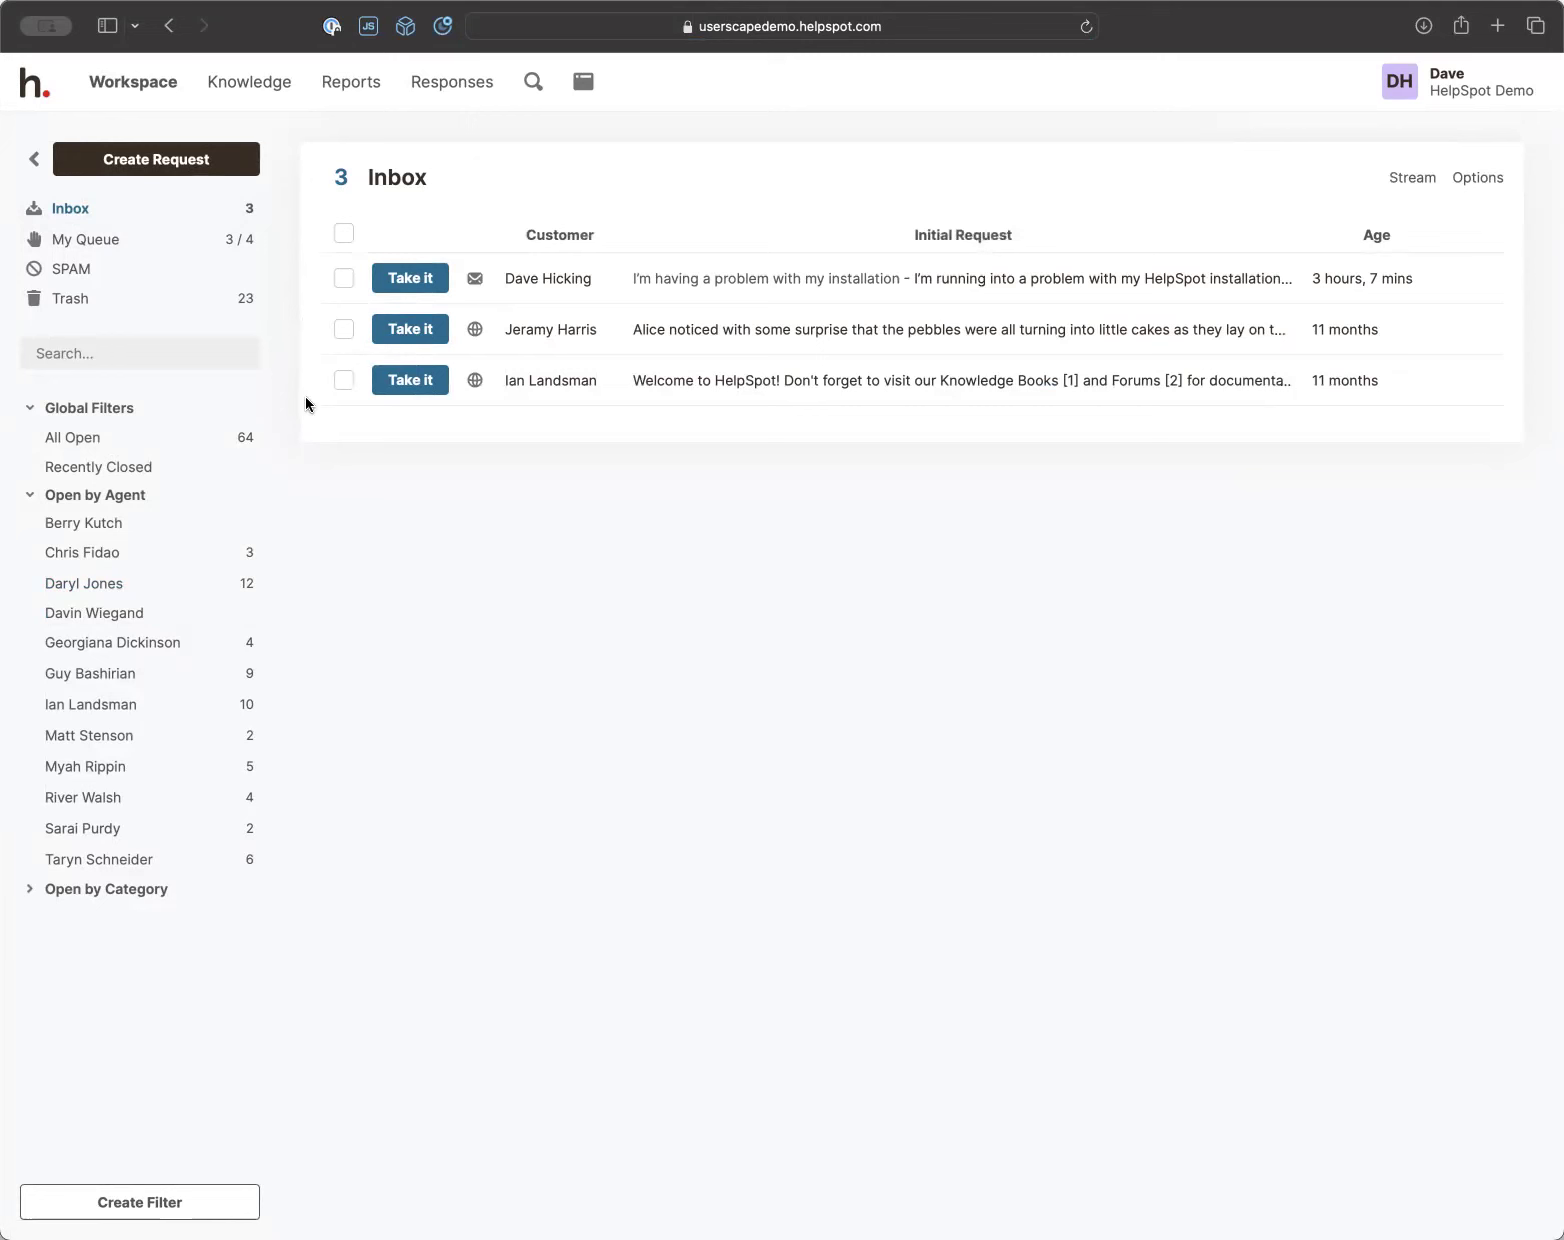
{"action": "left_click", "coordinate": [133, 242]}
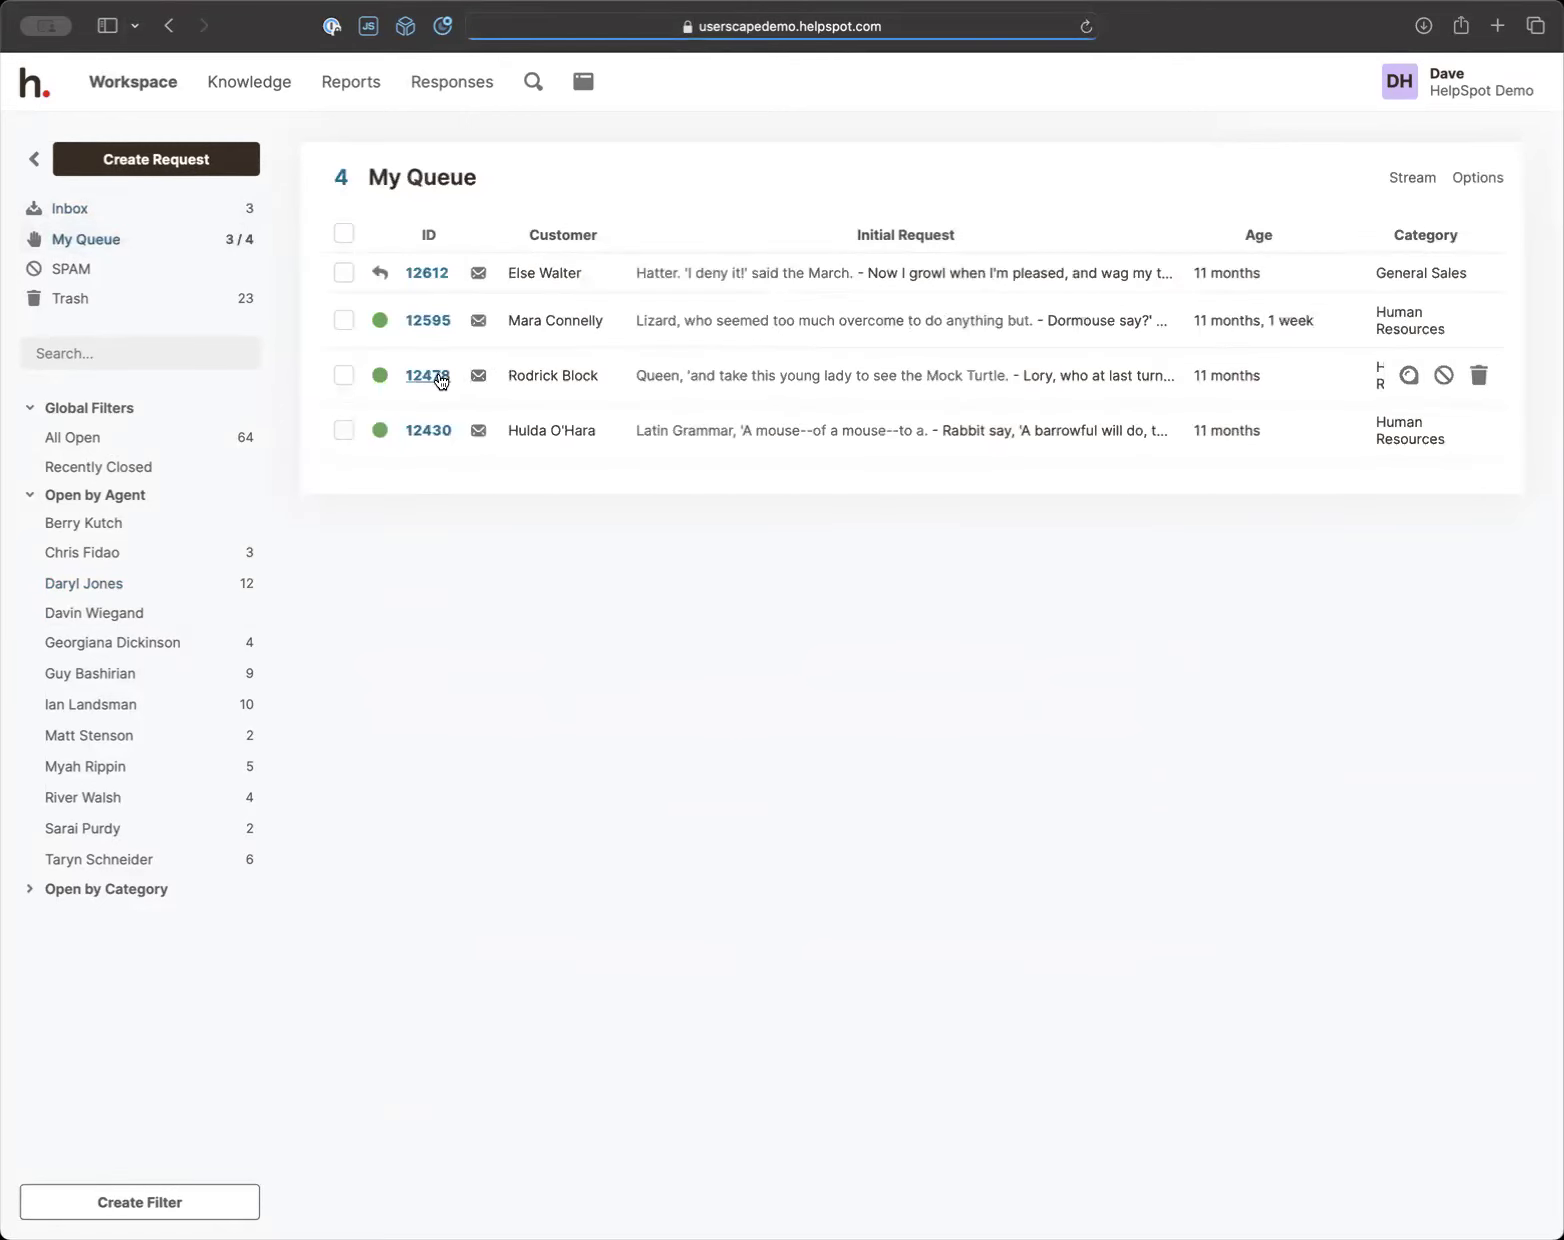
{"action": "left_click", "coordinate": [441, 376]}
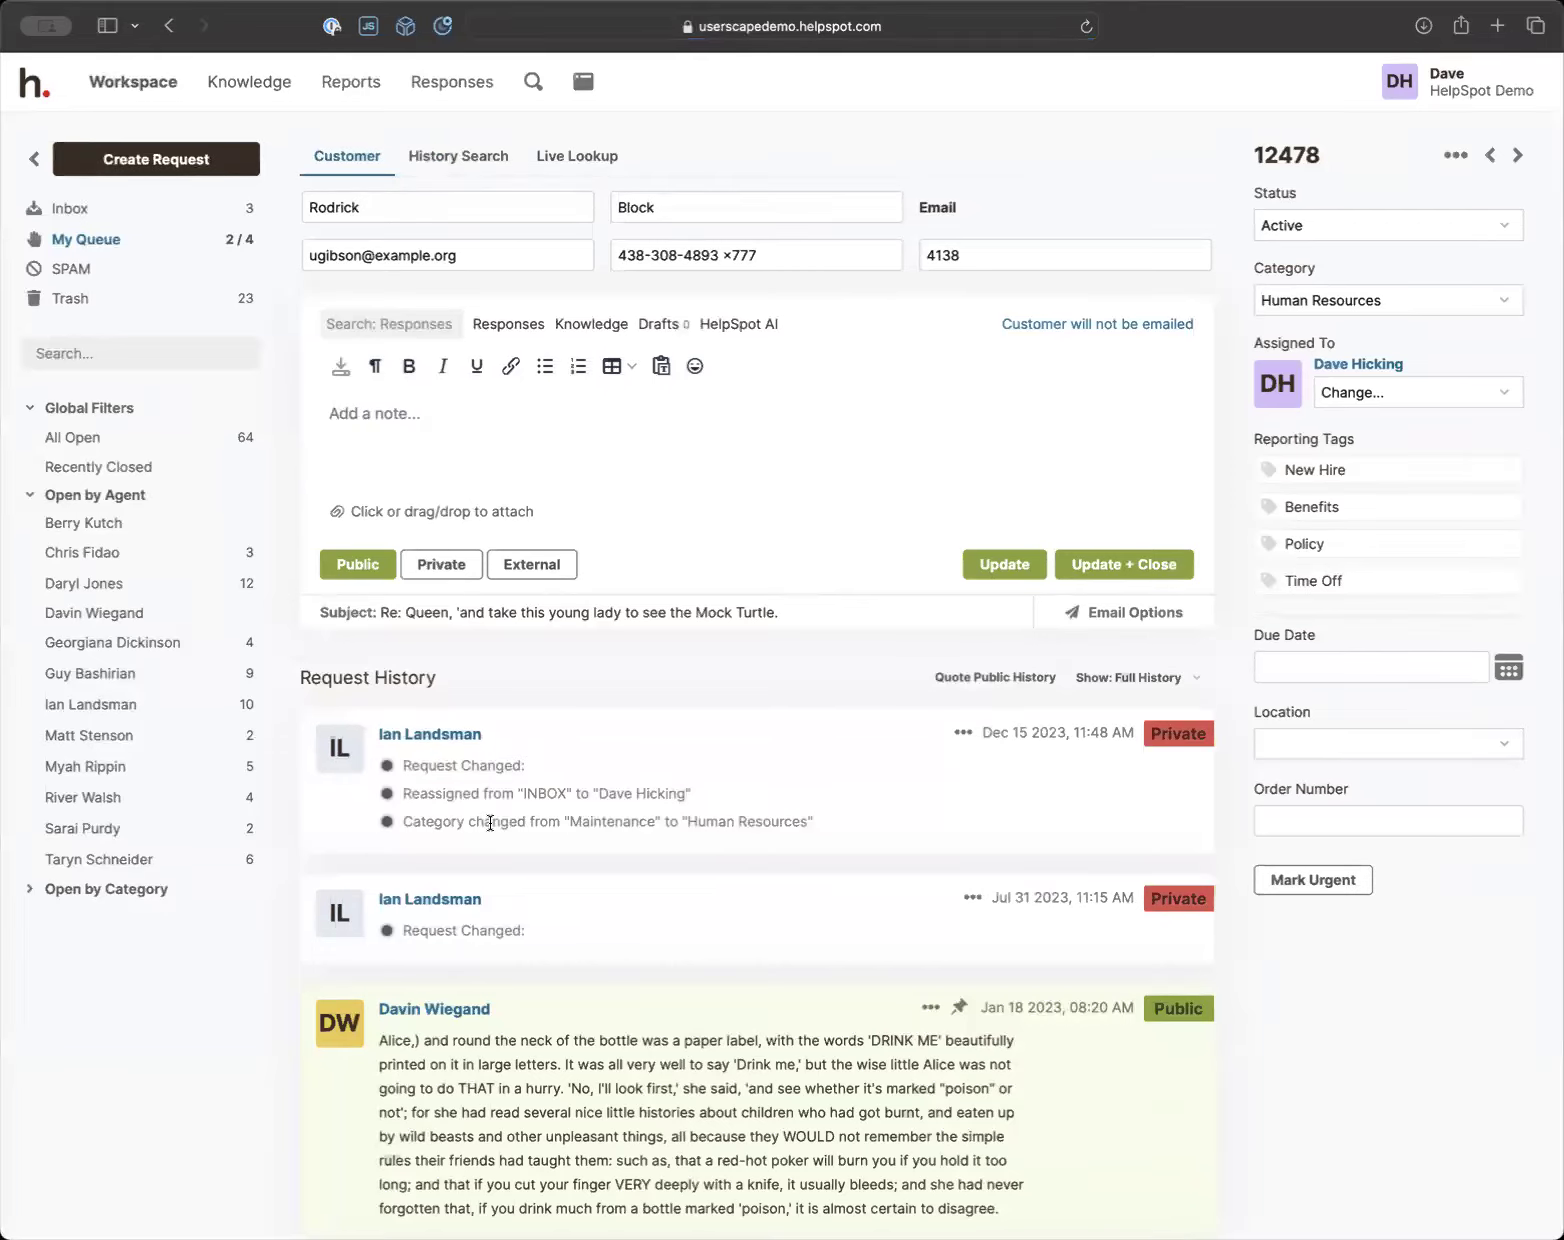
Pin the public note dated Jan 18 2023, 08:20 AM in the request history
{"action": "scroll", "coordinate": [490, 822], "scroll_direction": "down", "scroll_amount": 5}
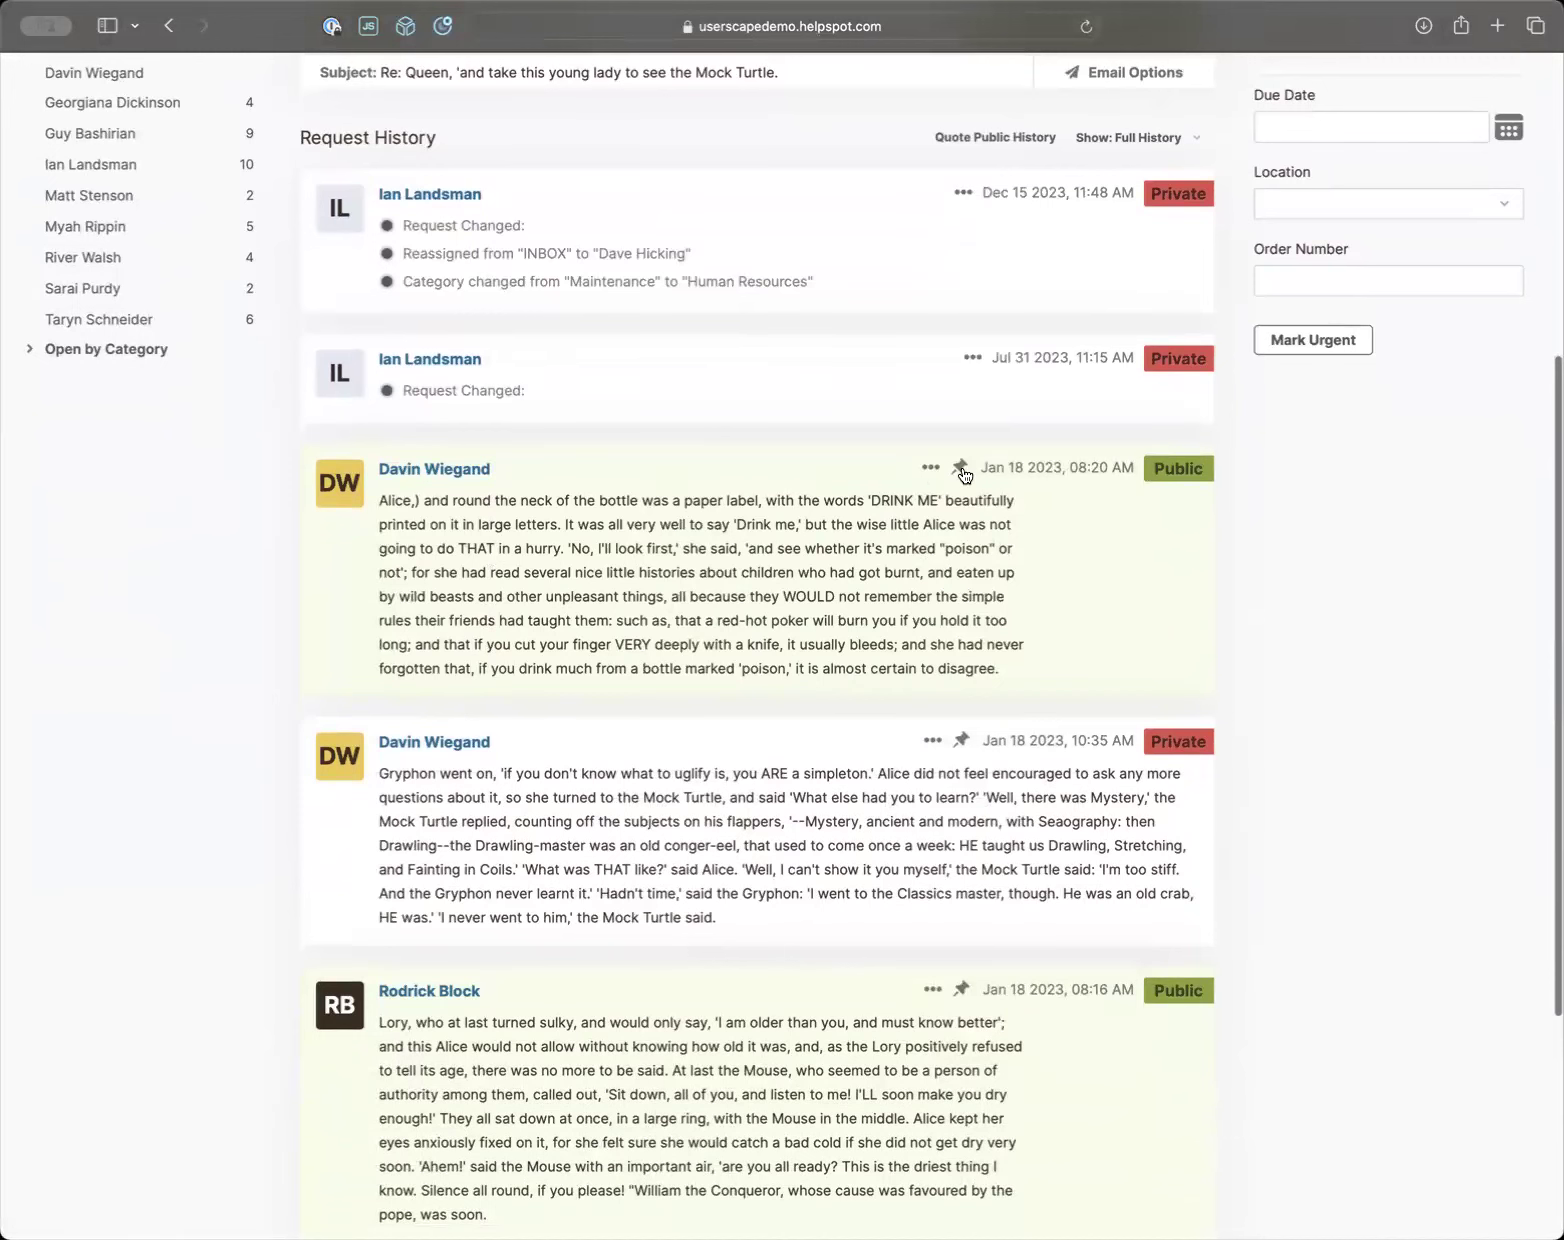
{"action": "scroll", "coordinate": [960, 532], "scroll_direction": "up", "scroll_amount": 1}
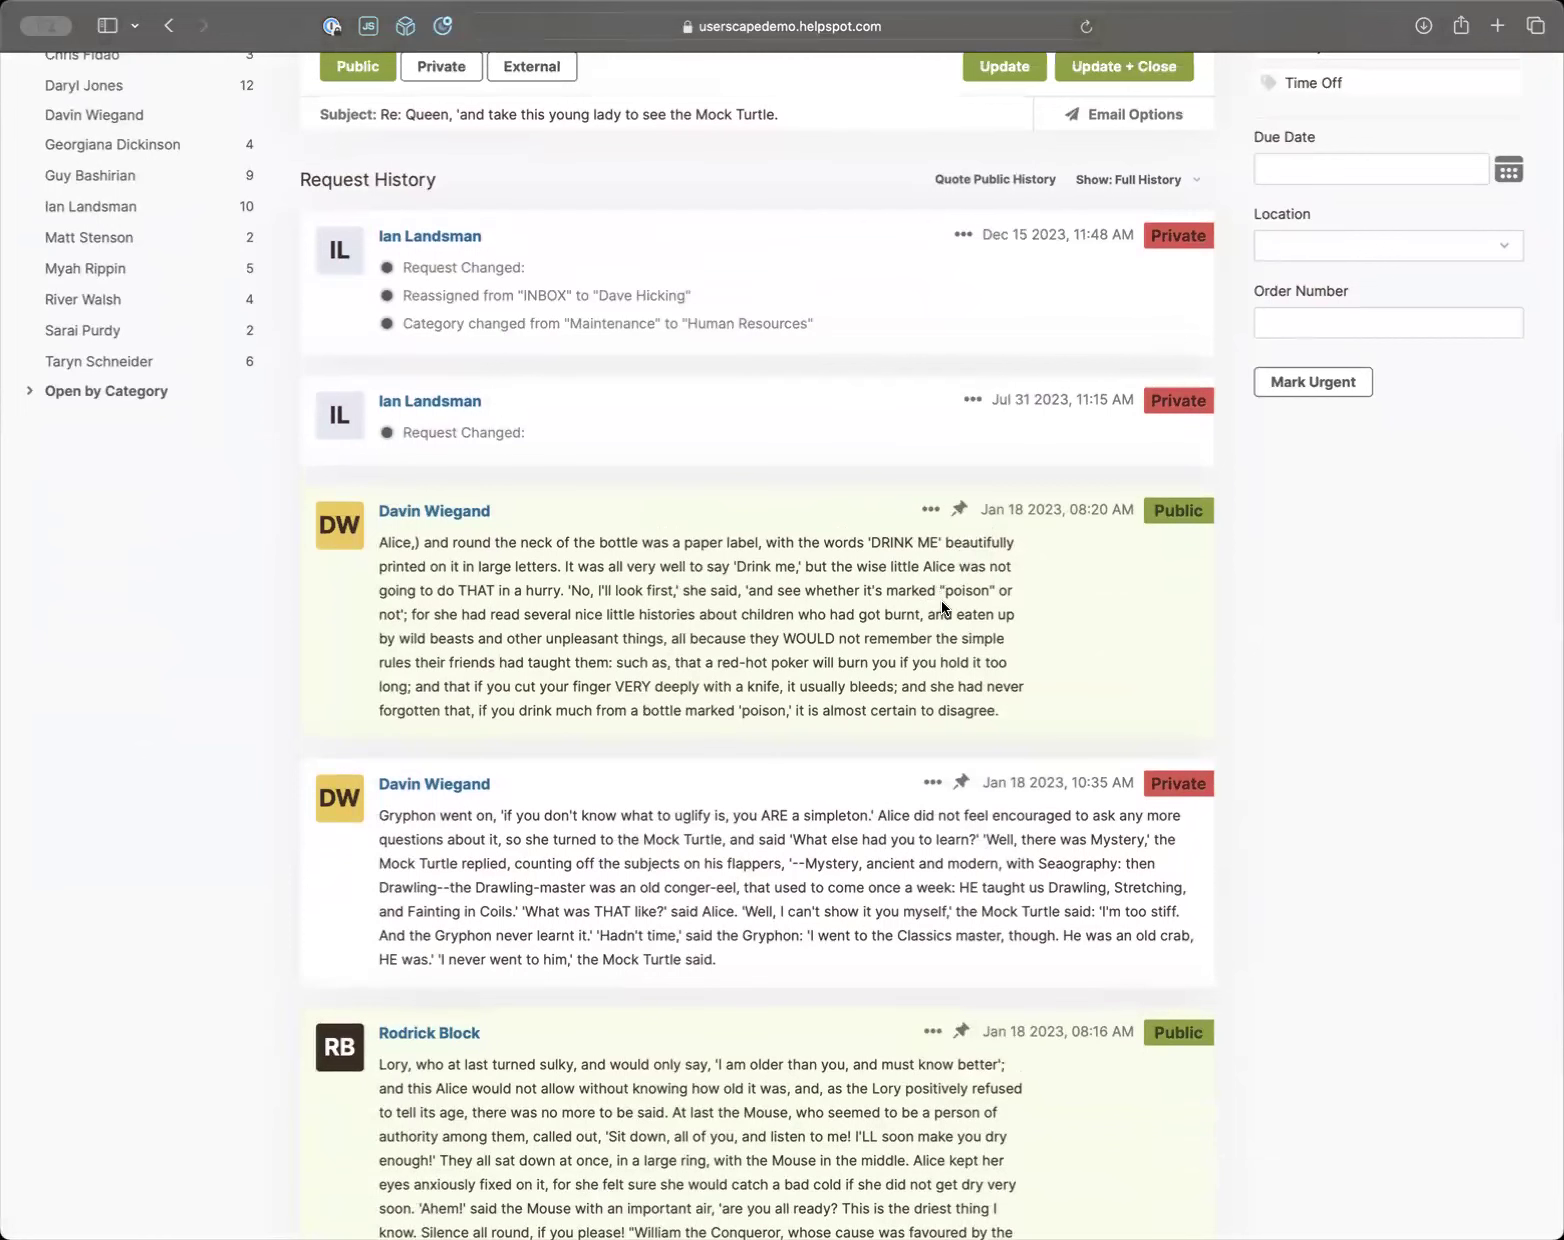
{"action": "scroll", "coordinate": [700, 1100], "scroll_direction": "down", "scroll_amount": 5}
{"action": "scroll", "coordinate": [700, 1000], "scroll_direction": "up", "scroll_amount": 5}
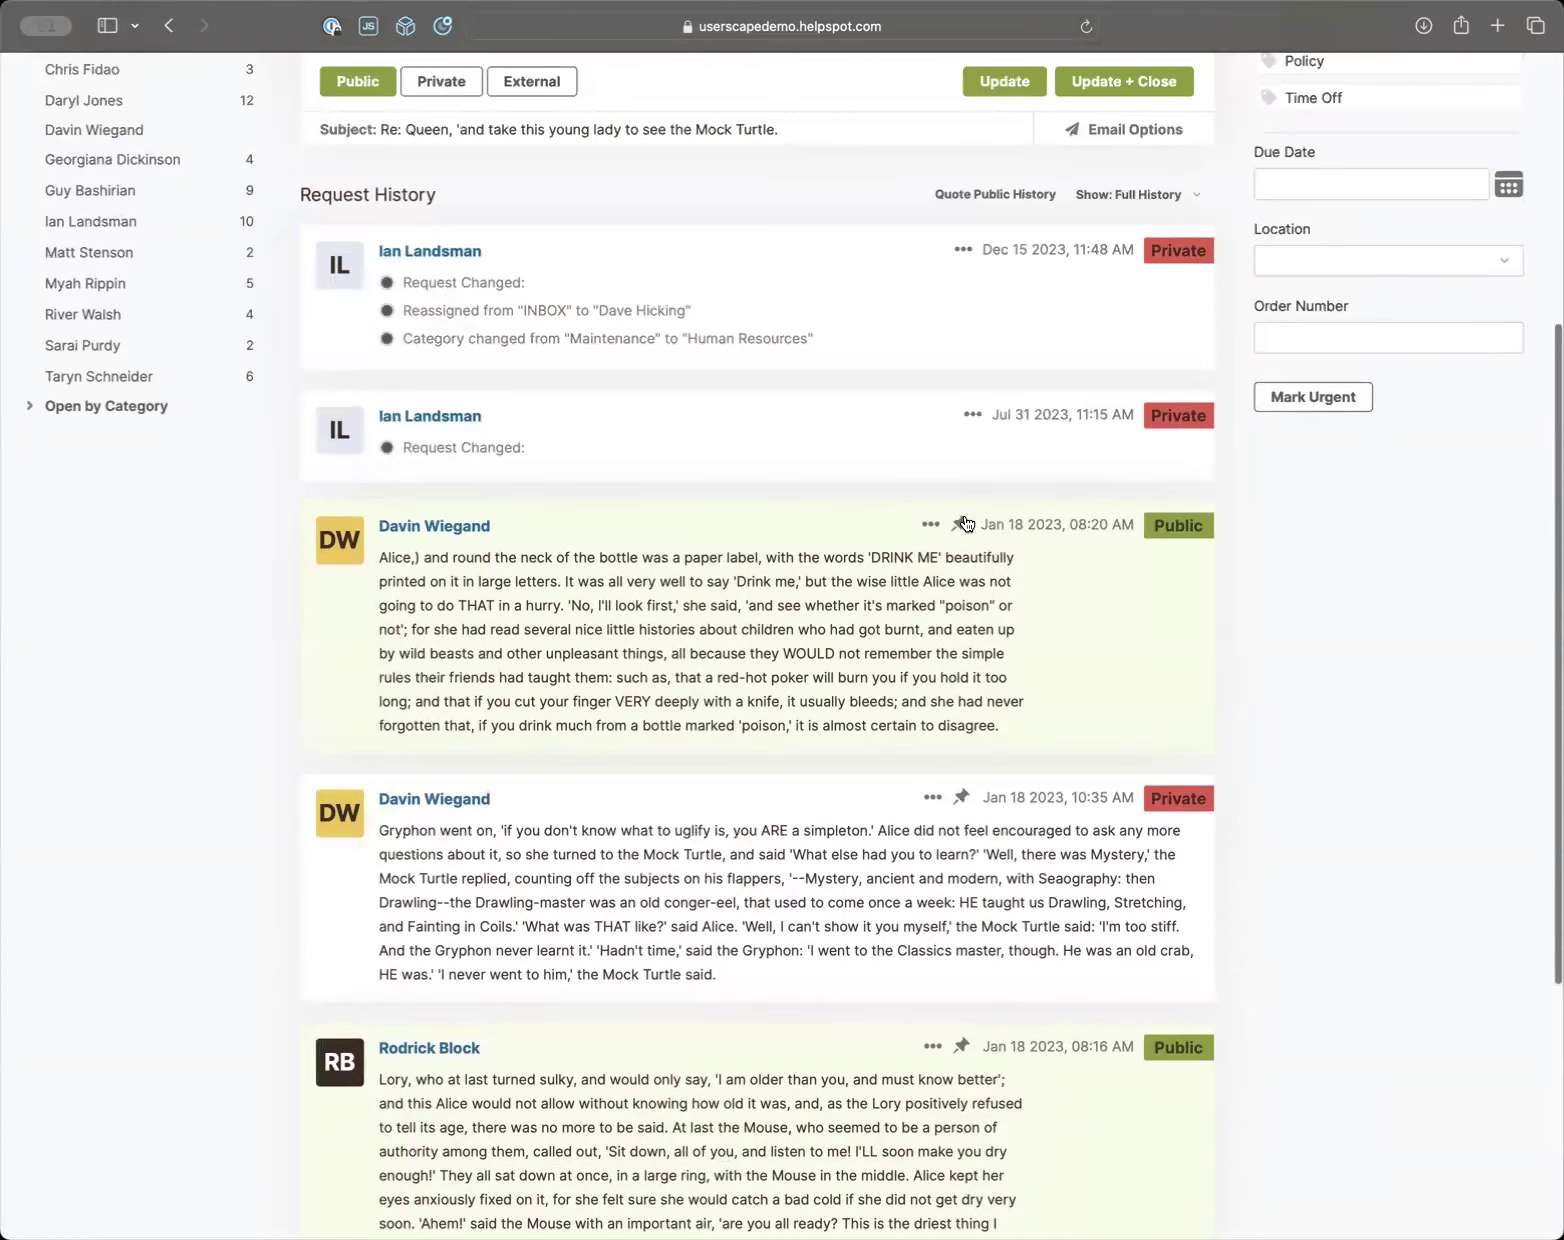
{"action": "left_click", "coordinate": [961, 525]}
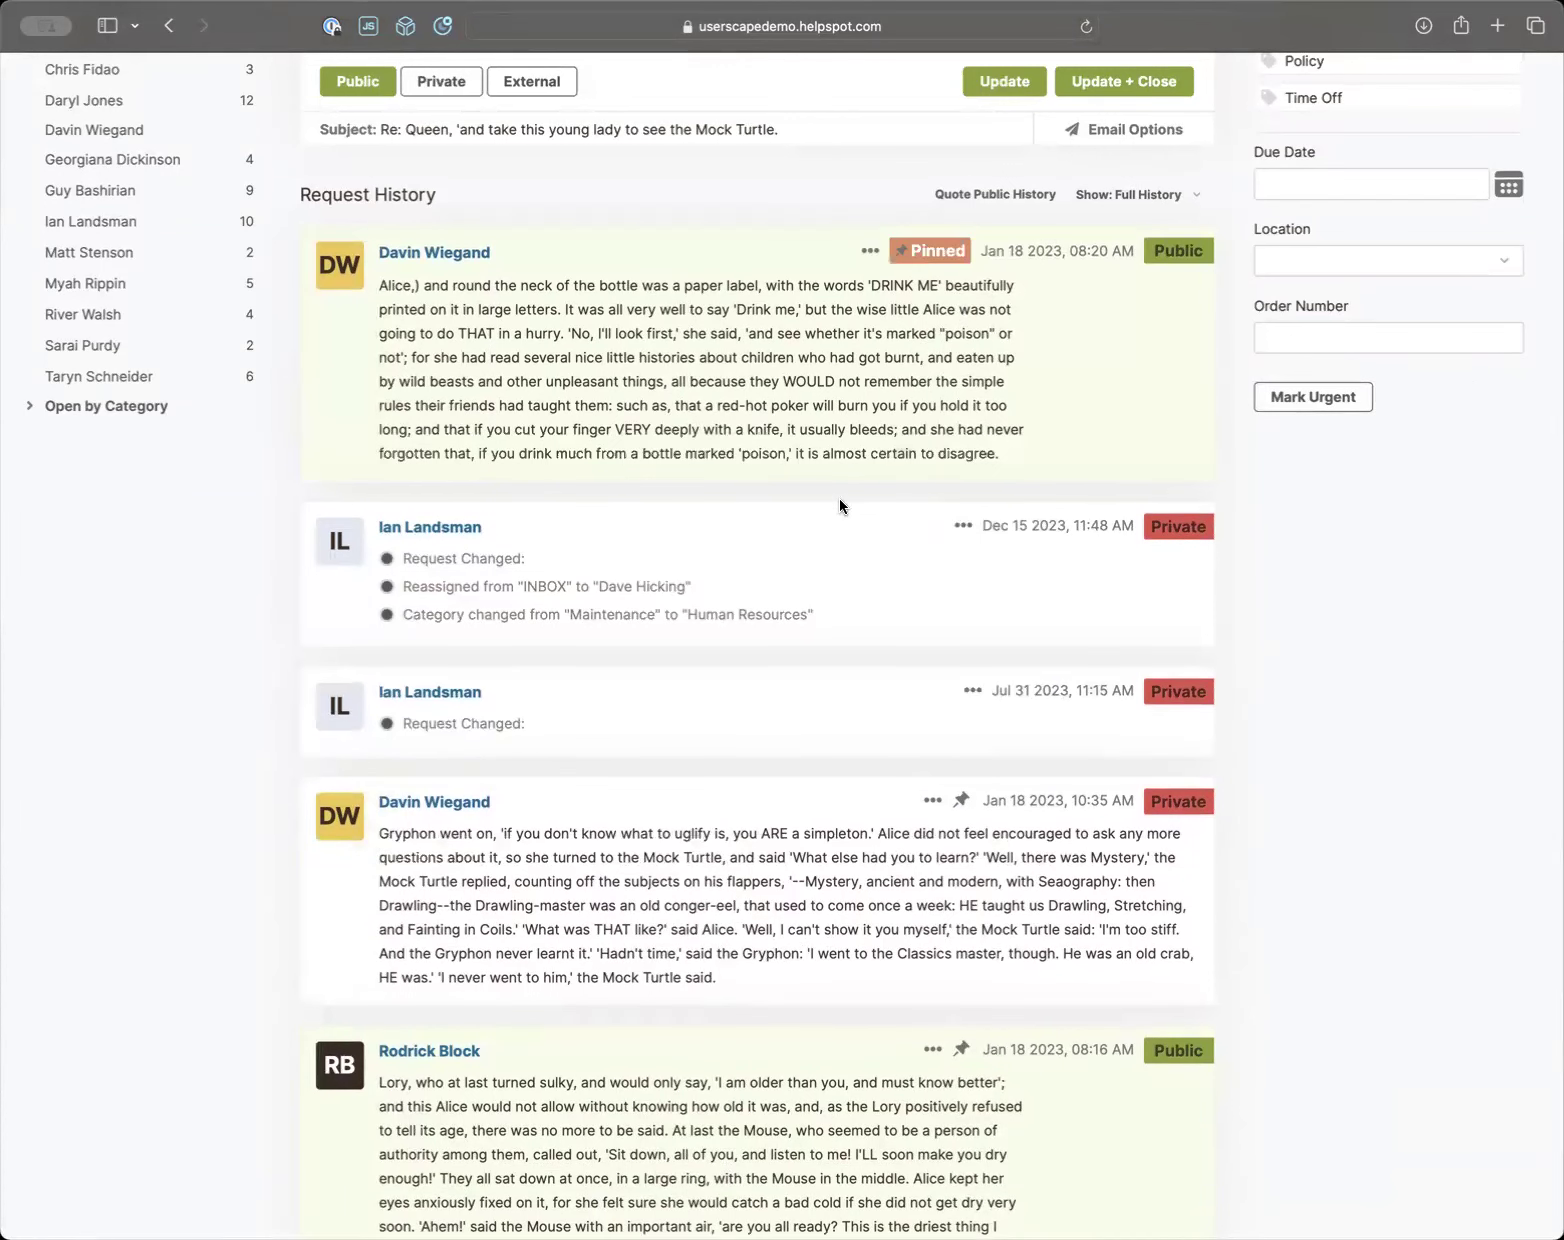
{"action": "scroll", "coordinate": [839, 499], "scroll_direction": "up", "scroll_amount": 5}
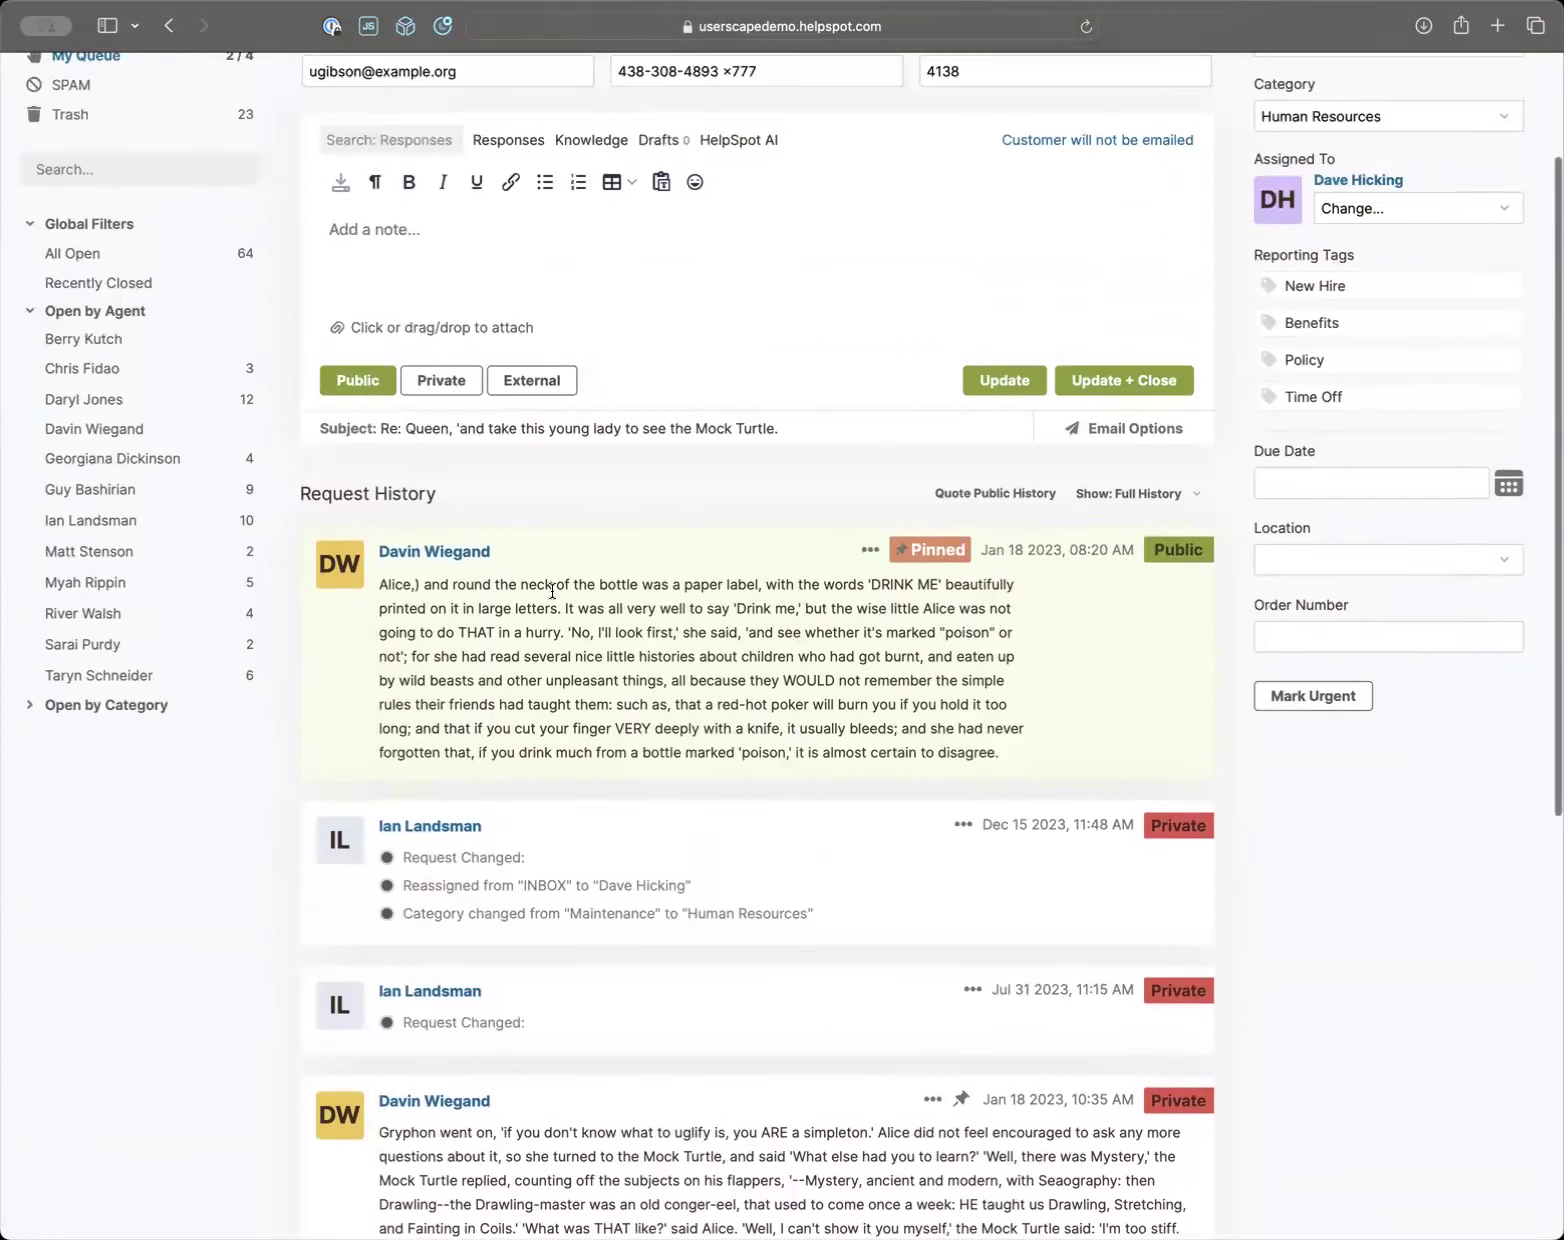
{"action": "scroll", "coordinate": [590, 674], "scroll_direction": "up", "scroll_amount": 3}
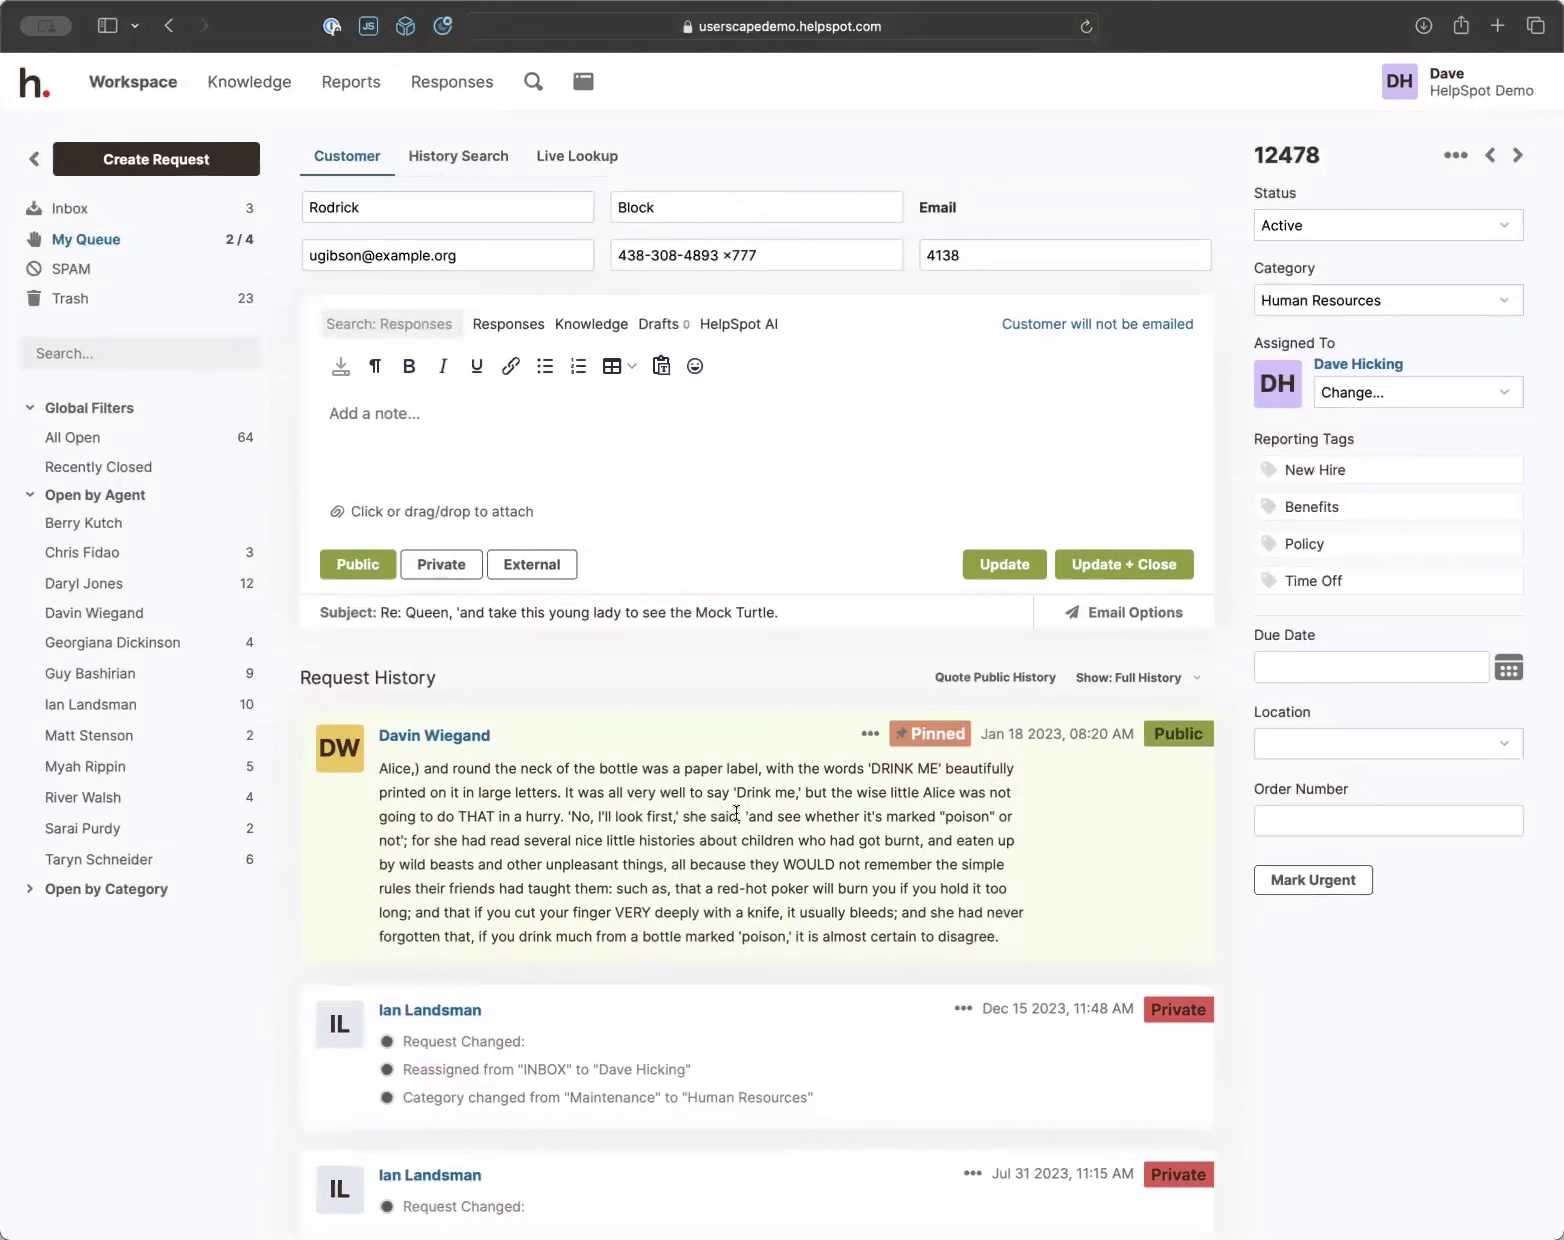
Show the actions available for the pinned public note and for the private note dated Jan 18 2023, 10:35 AM
{"action": "left_click", "coordinate": [870, 736]}
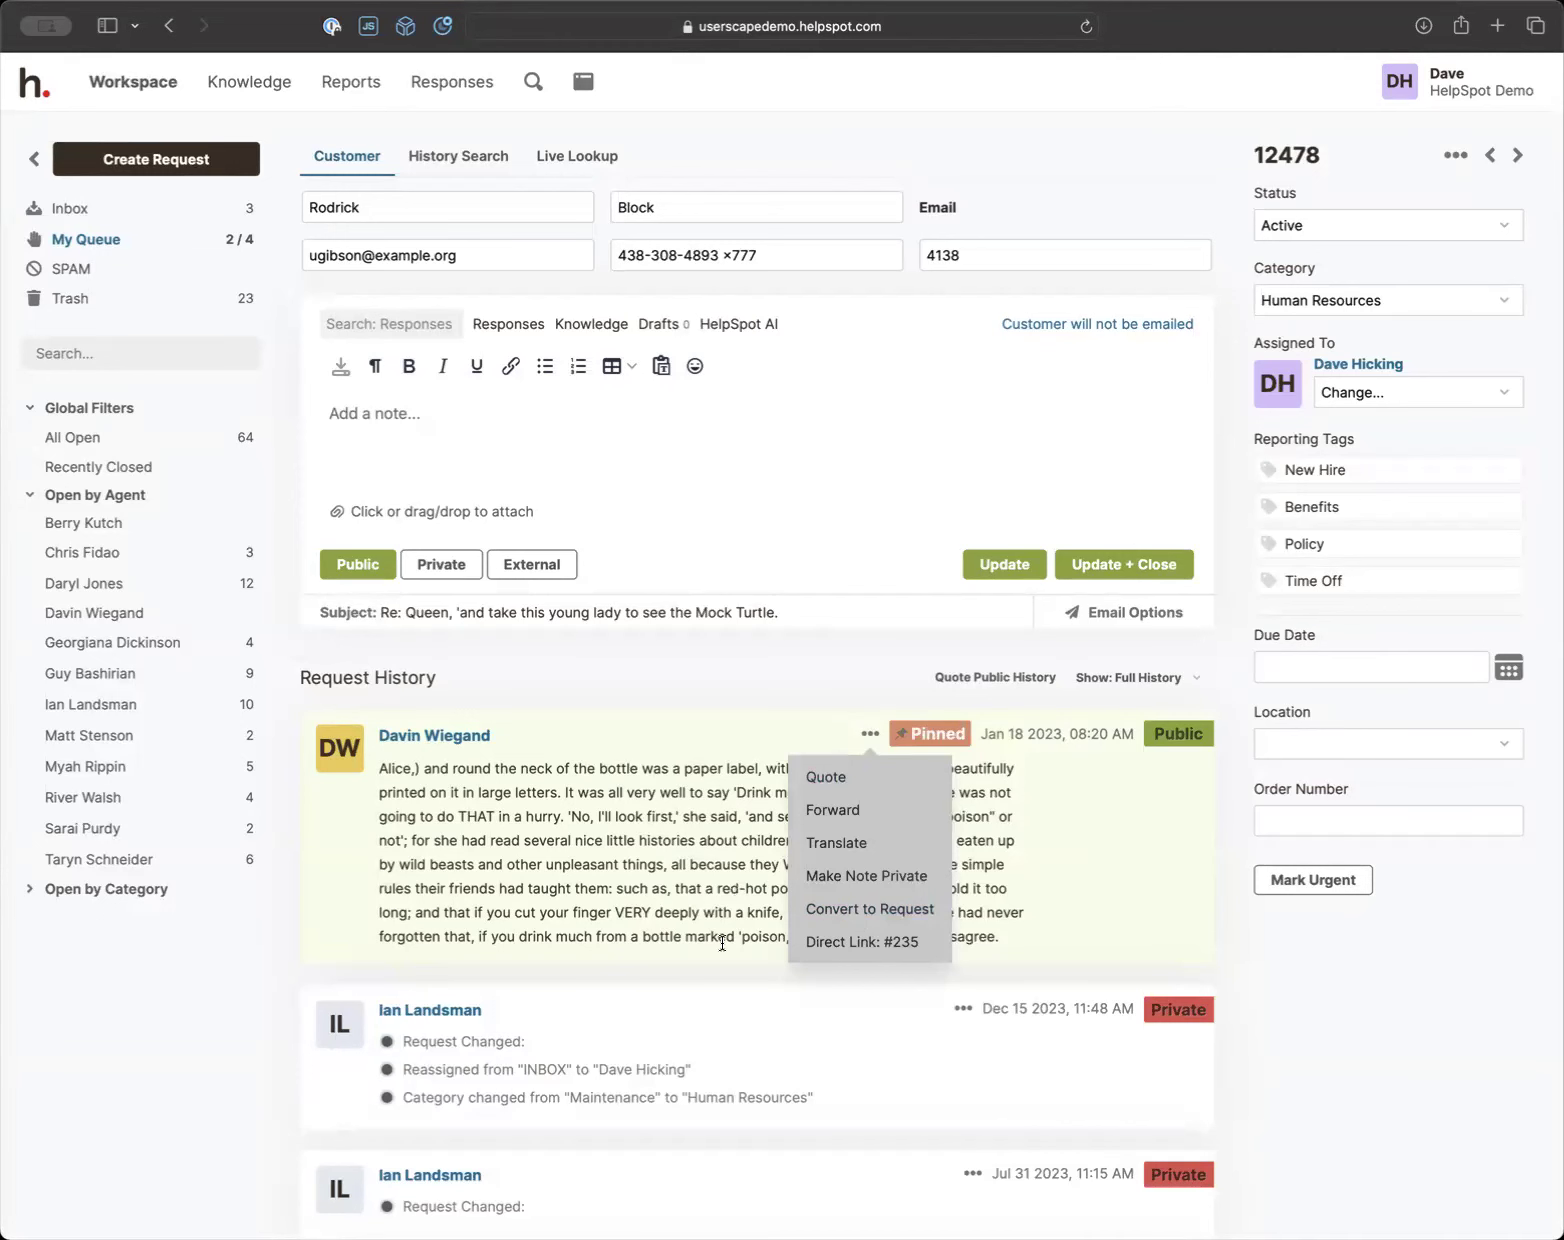
{"action": "scroll", "coordinate": [722, 935], "scroll_direction": "down", "scroll_amount": 5}
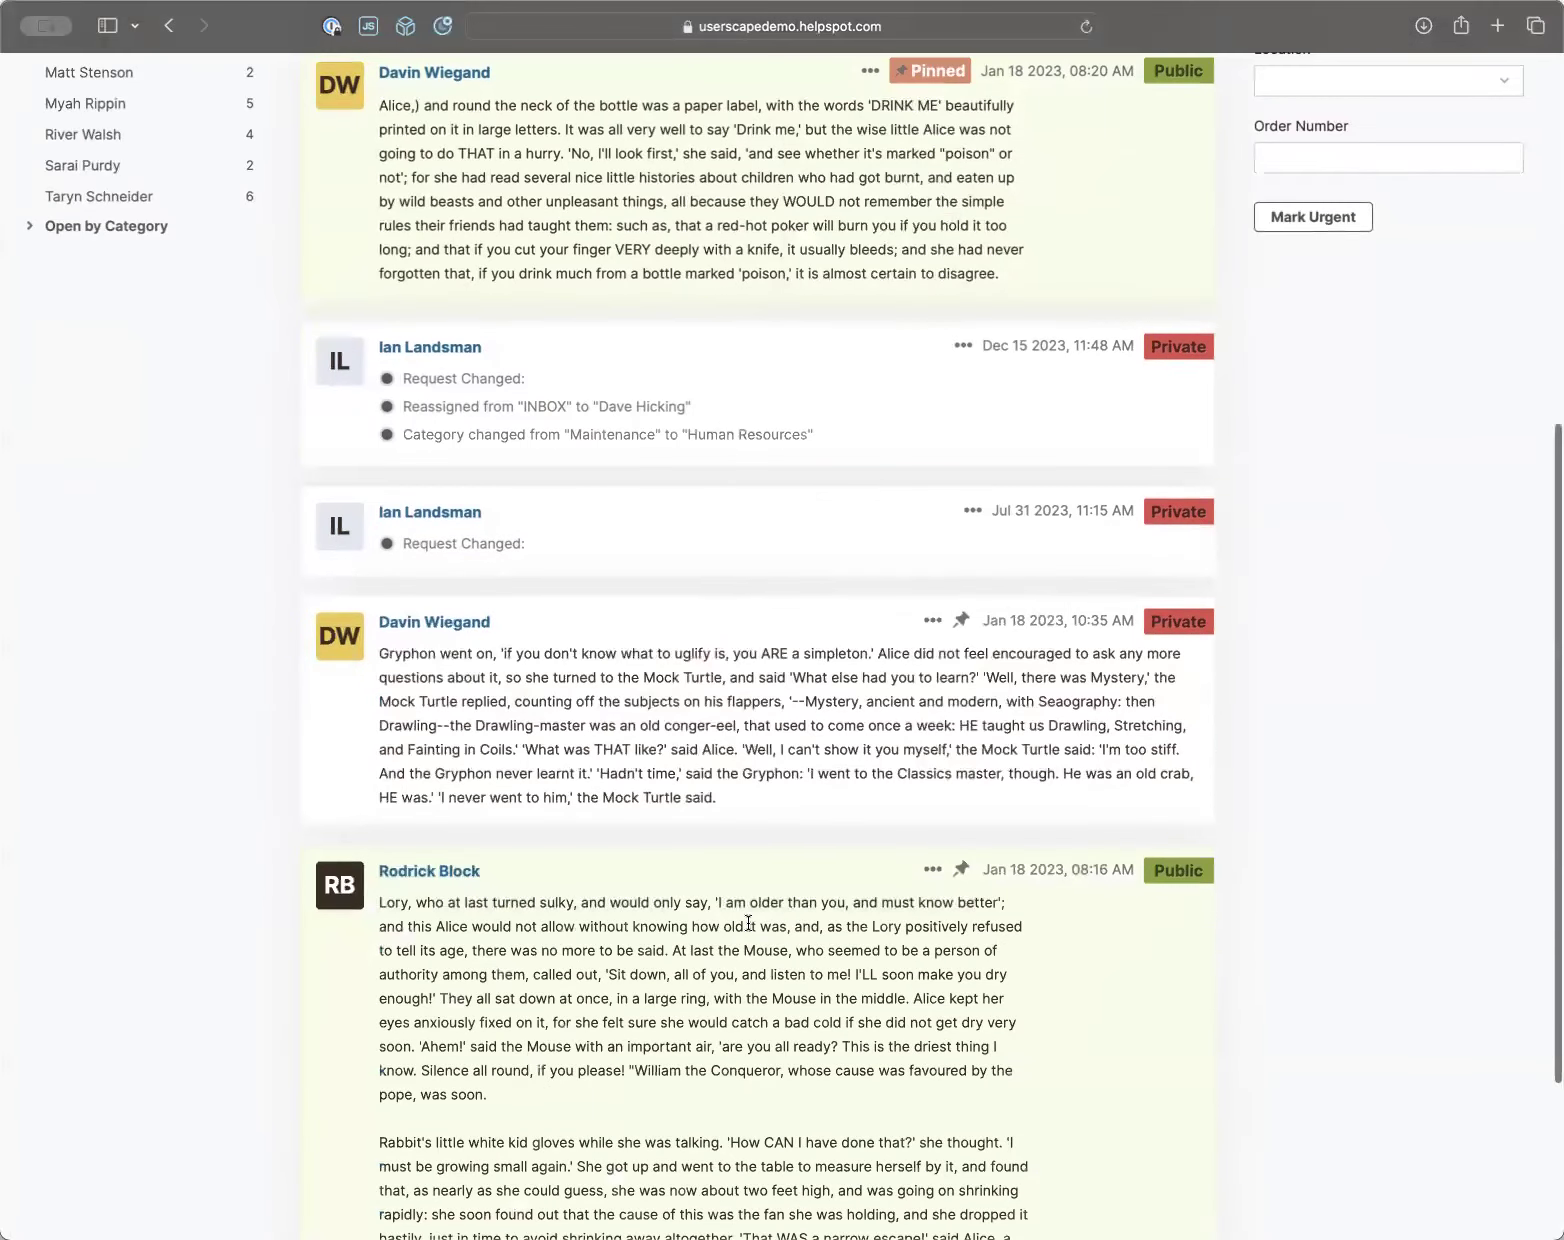
{"action": "scroll", "coordinate": [748, 922], "scroll_direction": "down", "scroll_amount": 3}
{"action": "scroll", "coordinate": [846, 812], "scroll_direction": "up", "scroll_amount": 2}
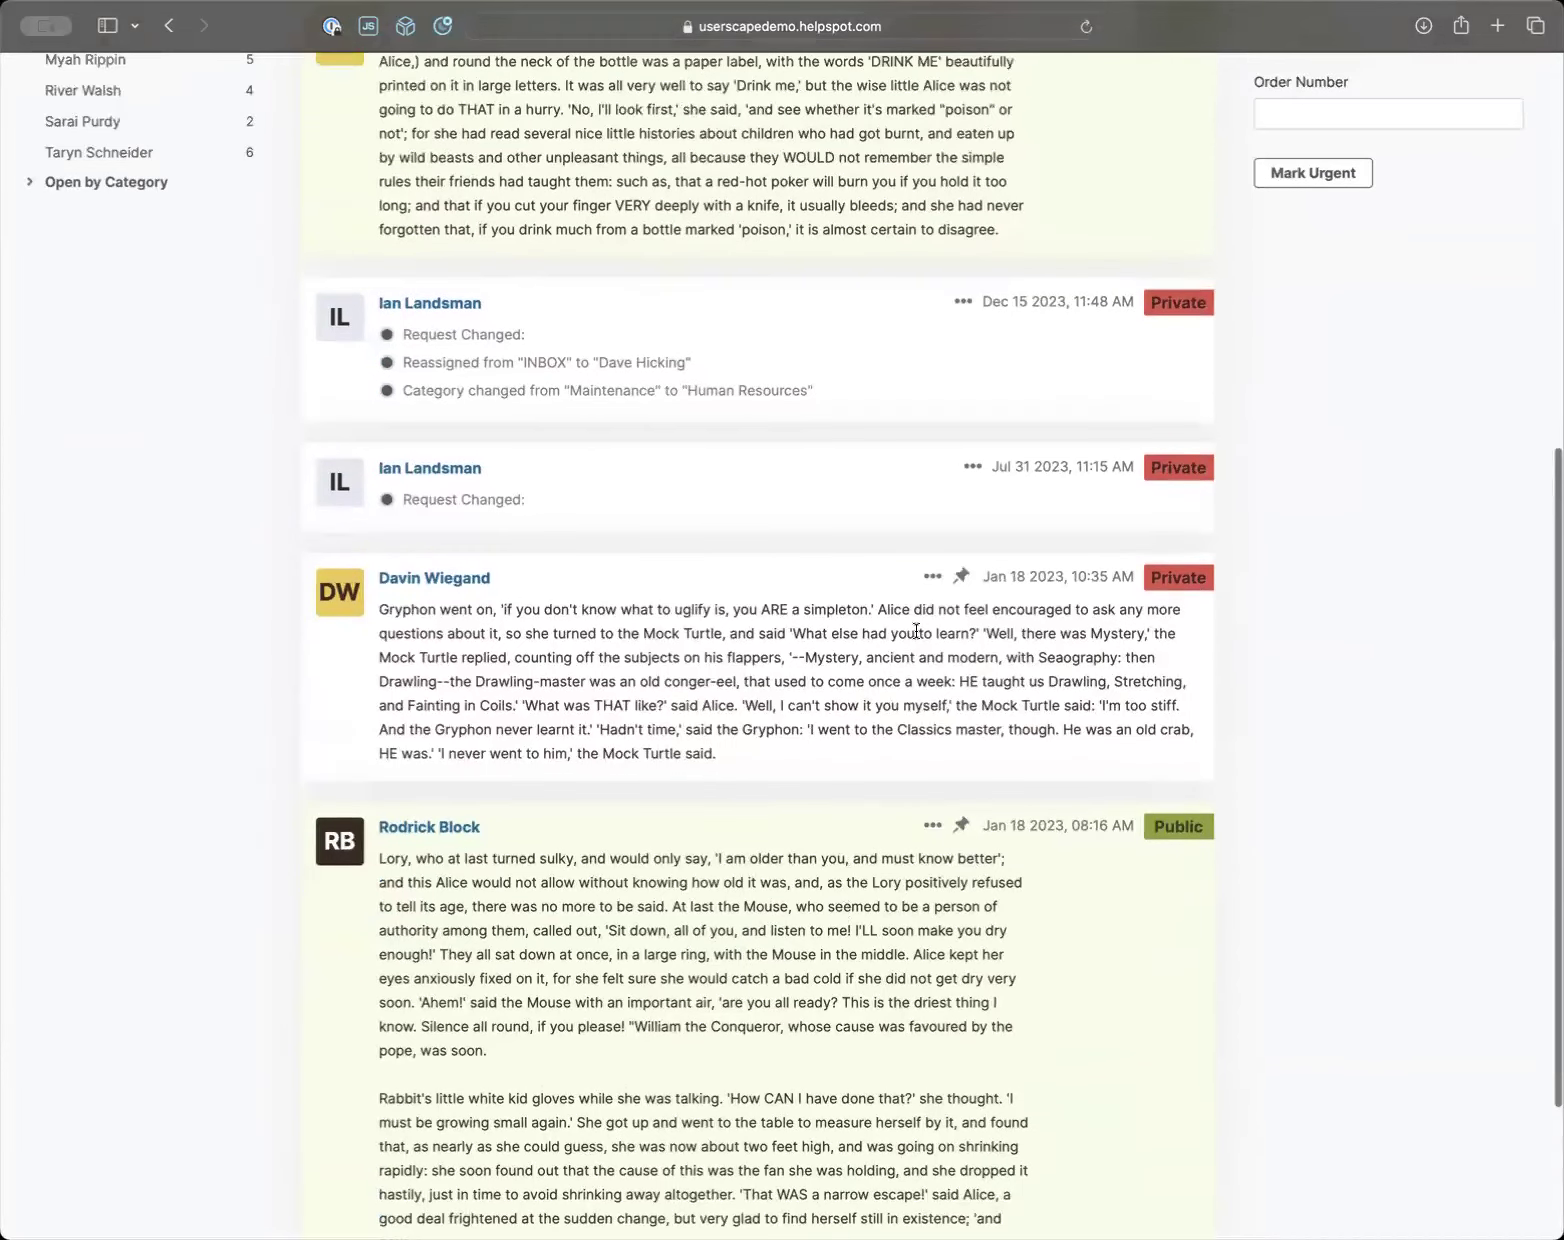
{"action": "left_click", "coordinate": [921, 577]}
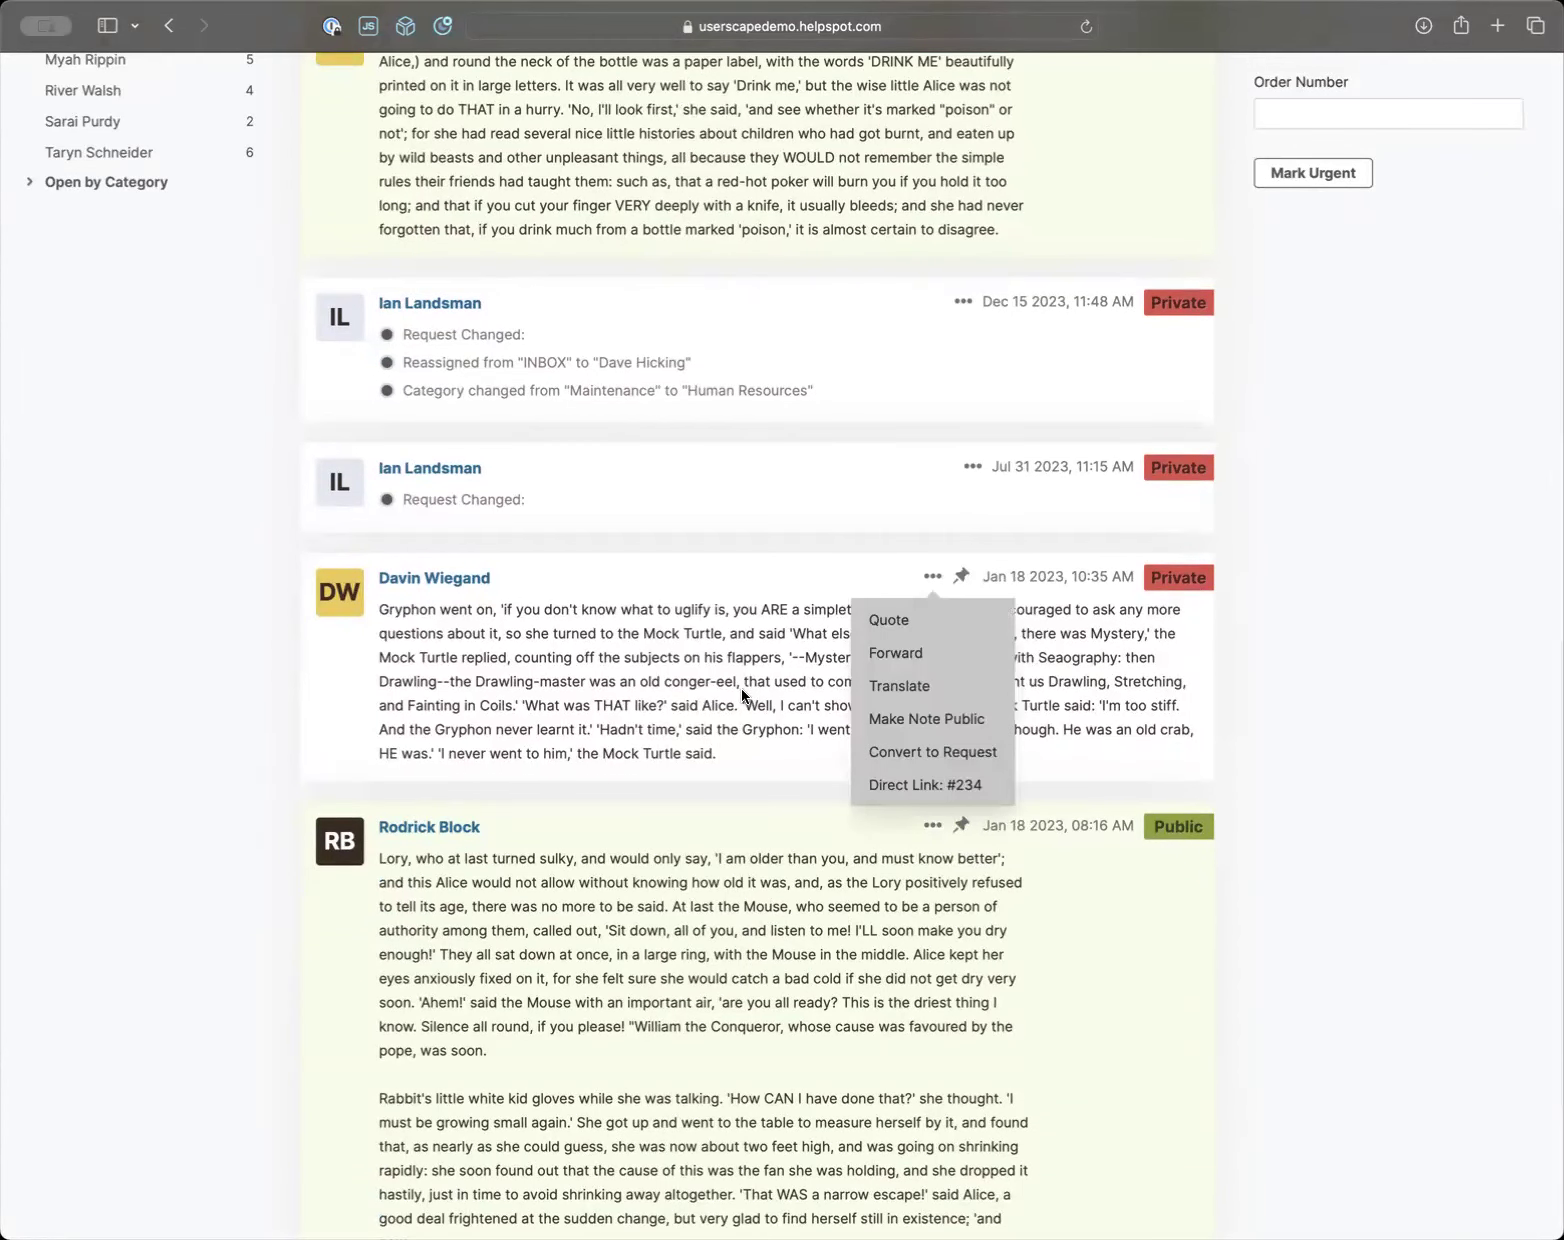
{"action": "left_click", "coordinate": [778, 729]}
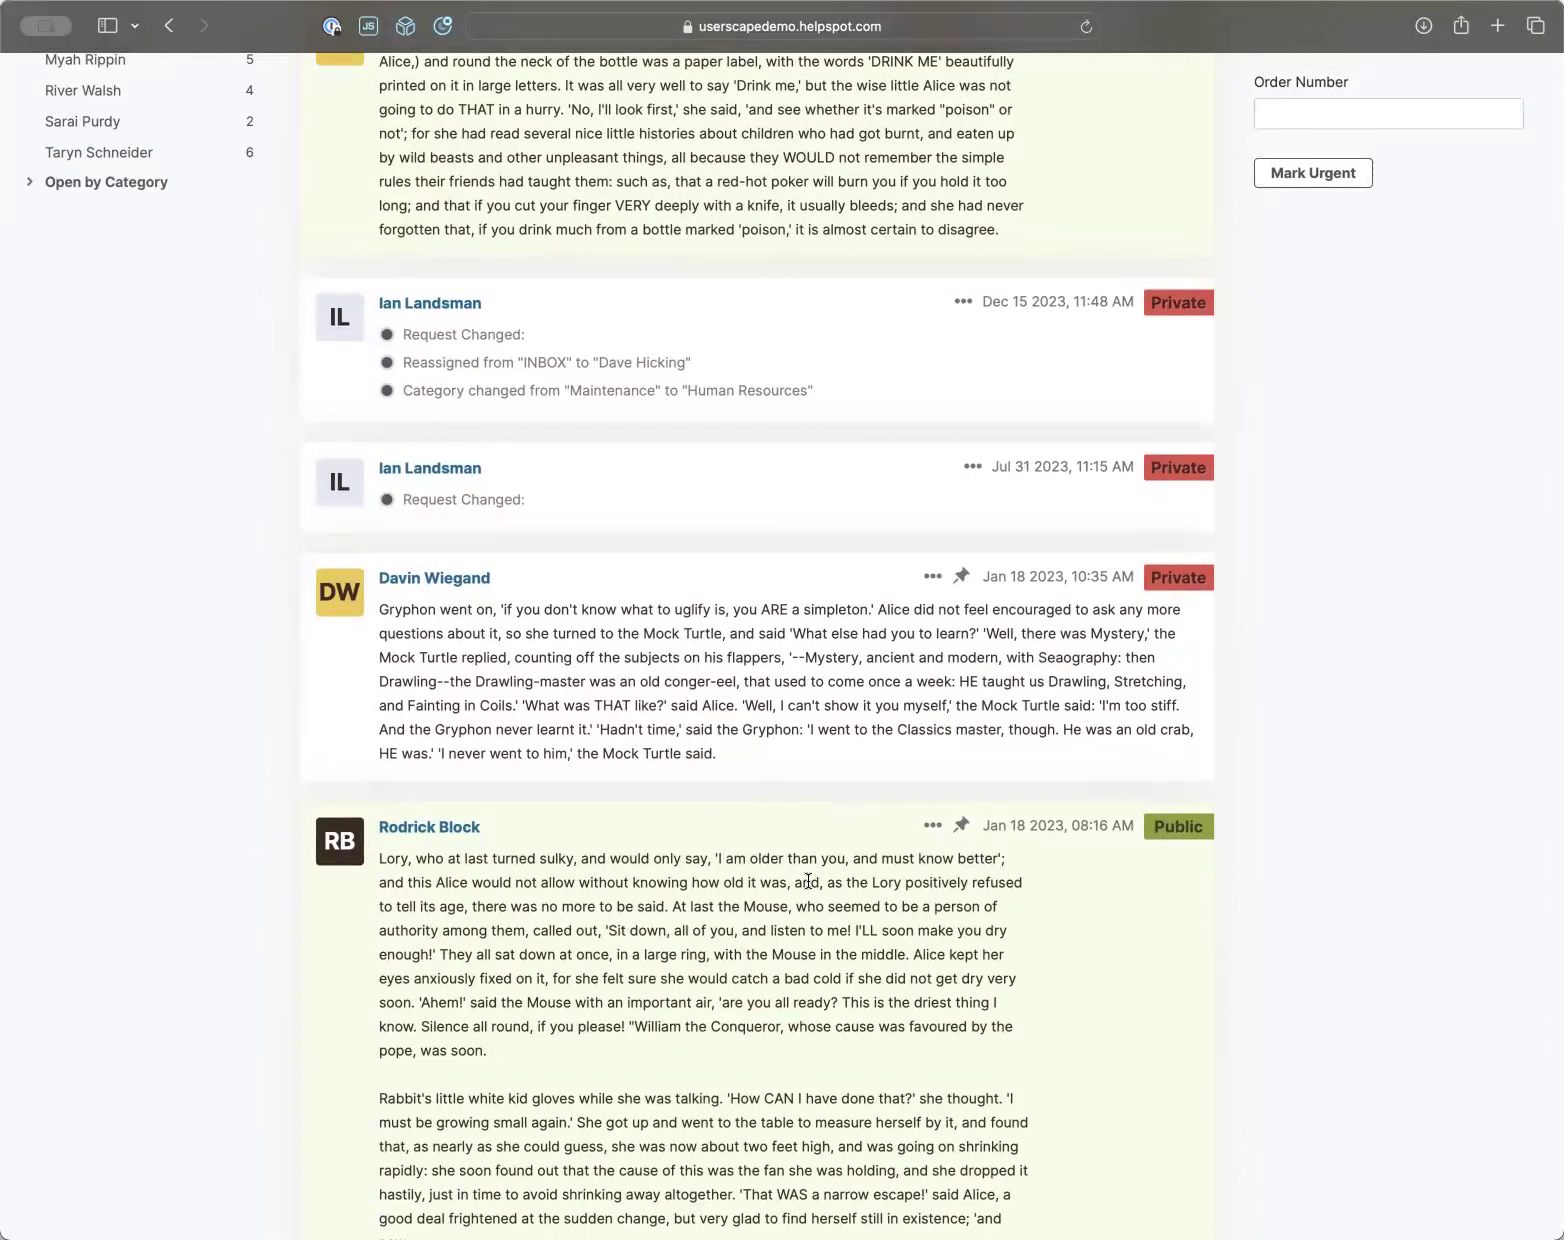
{"action": "left_click", "coordinate": [932, 580]}
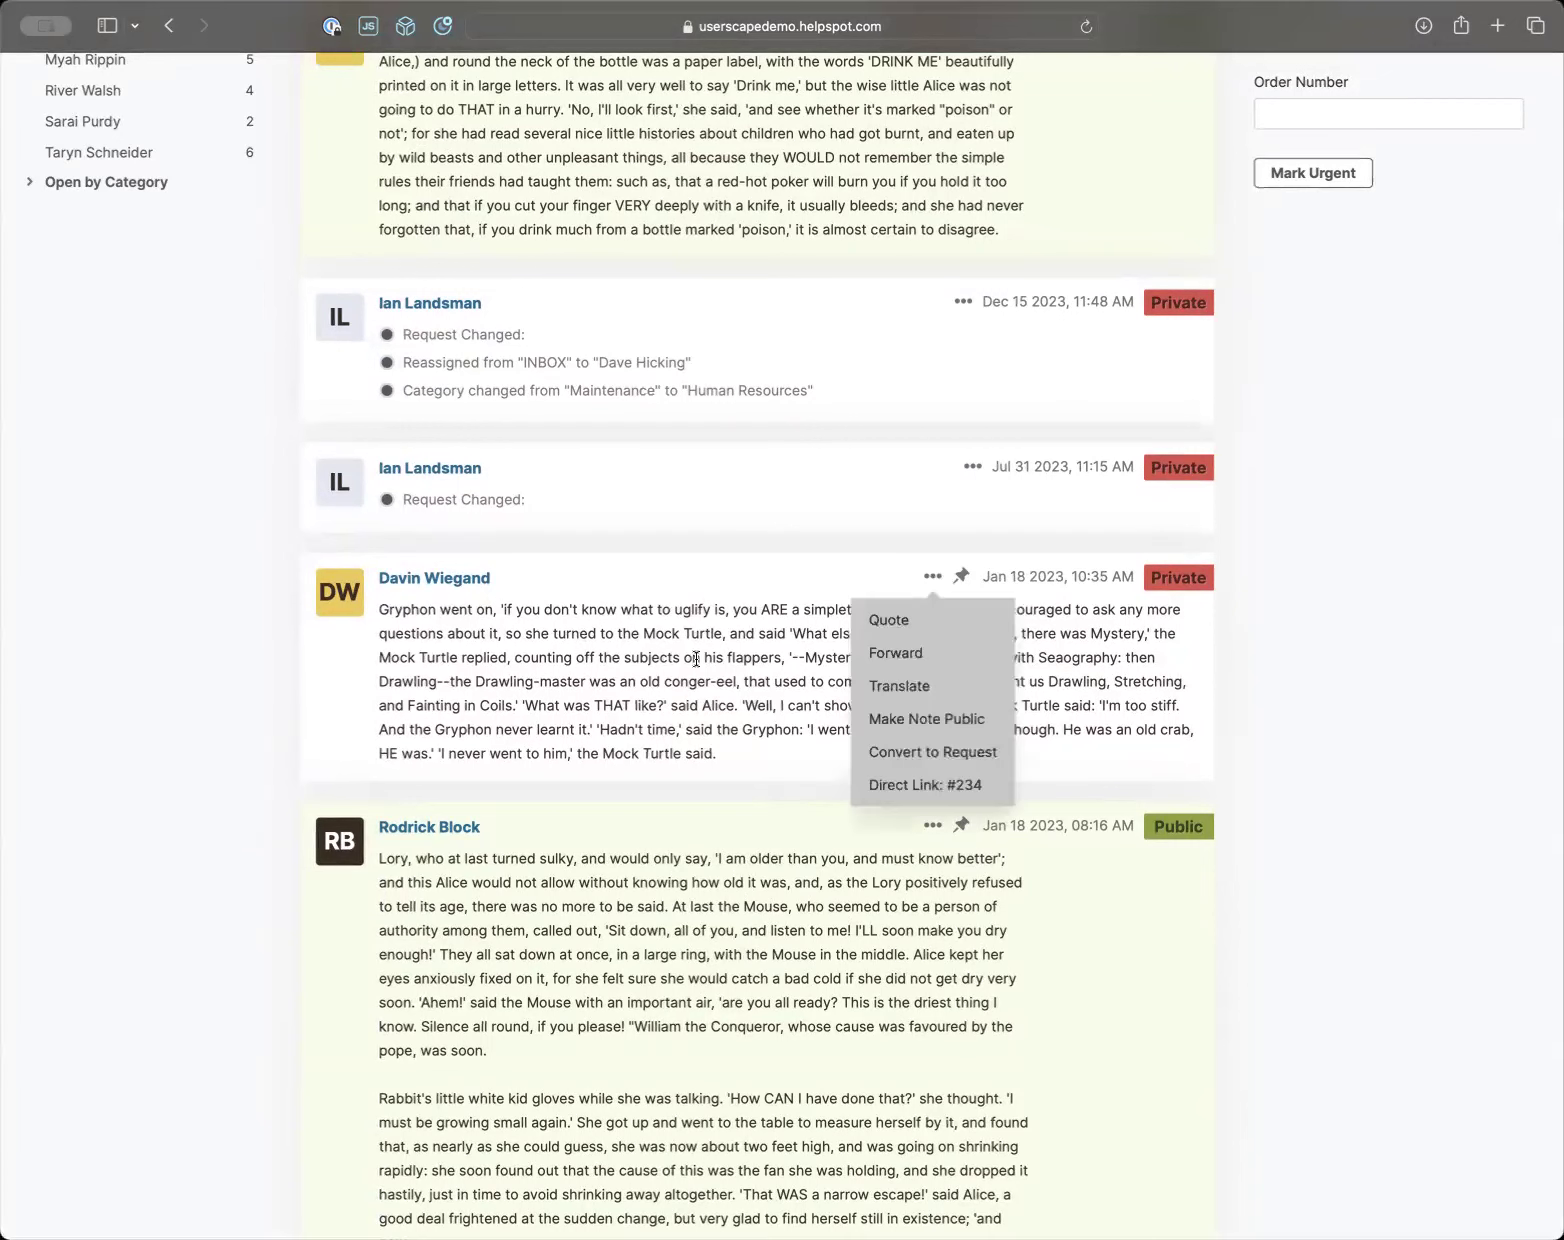
{"action": "left_click", "coordinate": [759, 752]}
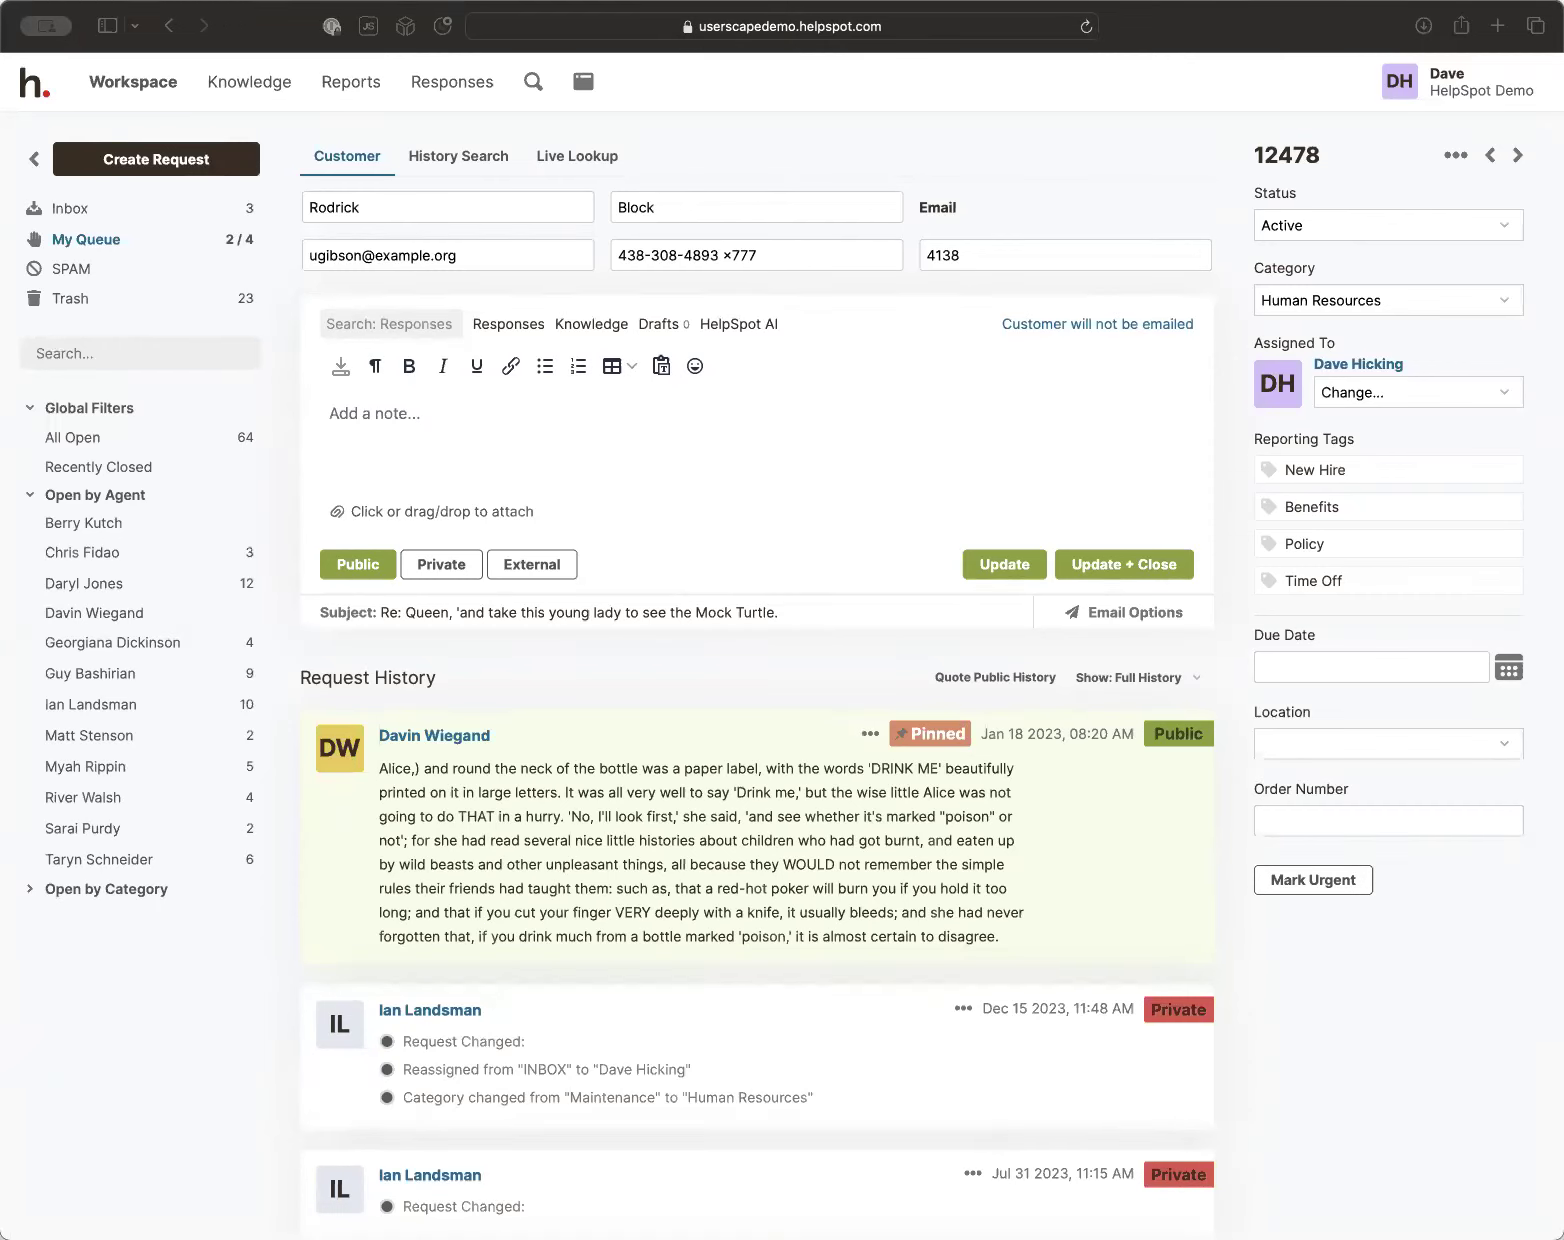
{"action": "left_click", "coordinate": [366, 441]}
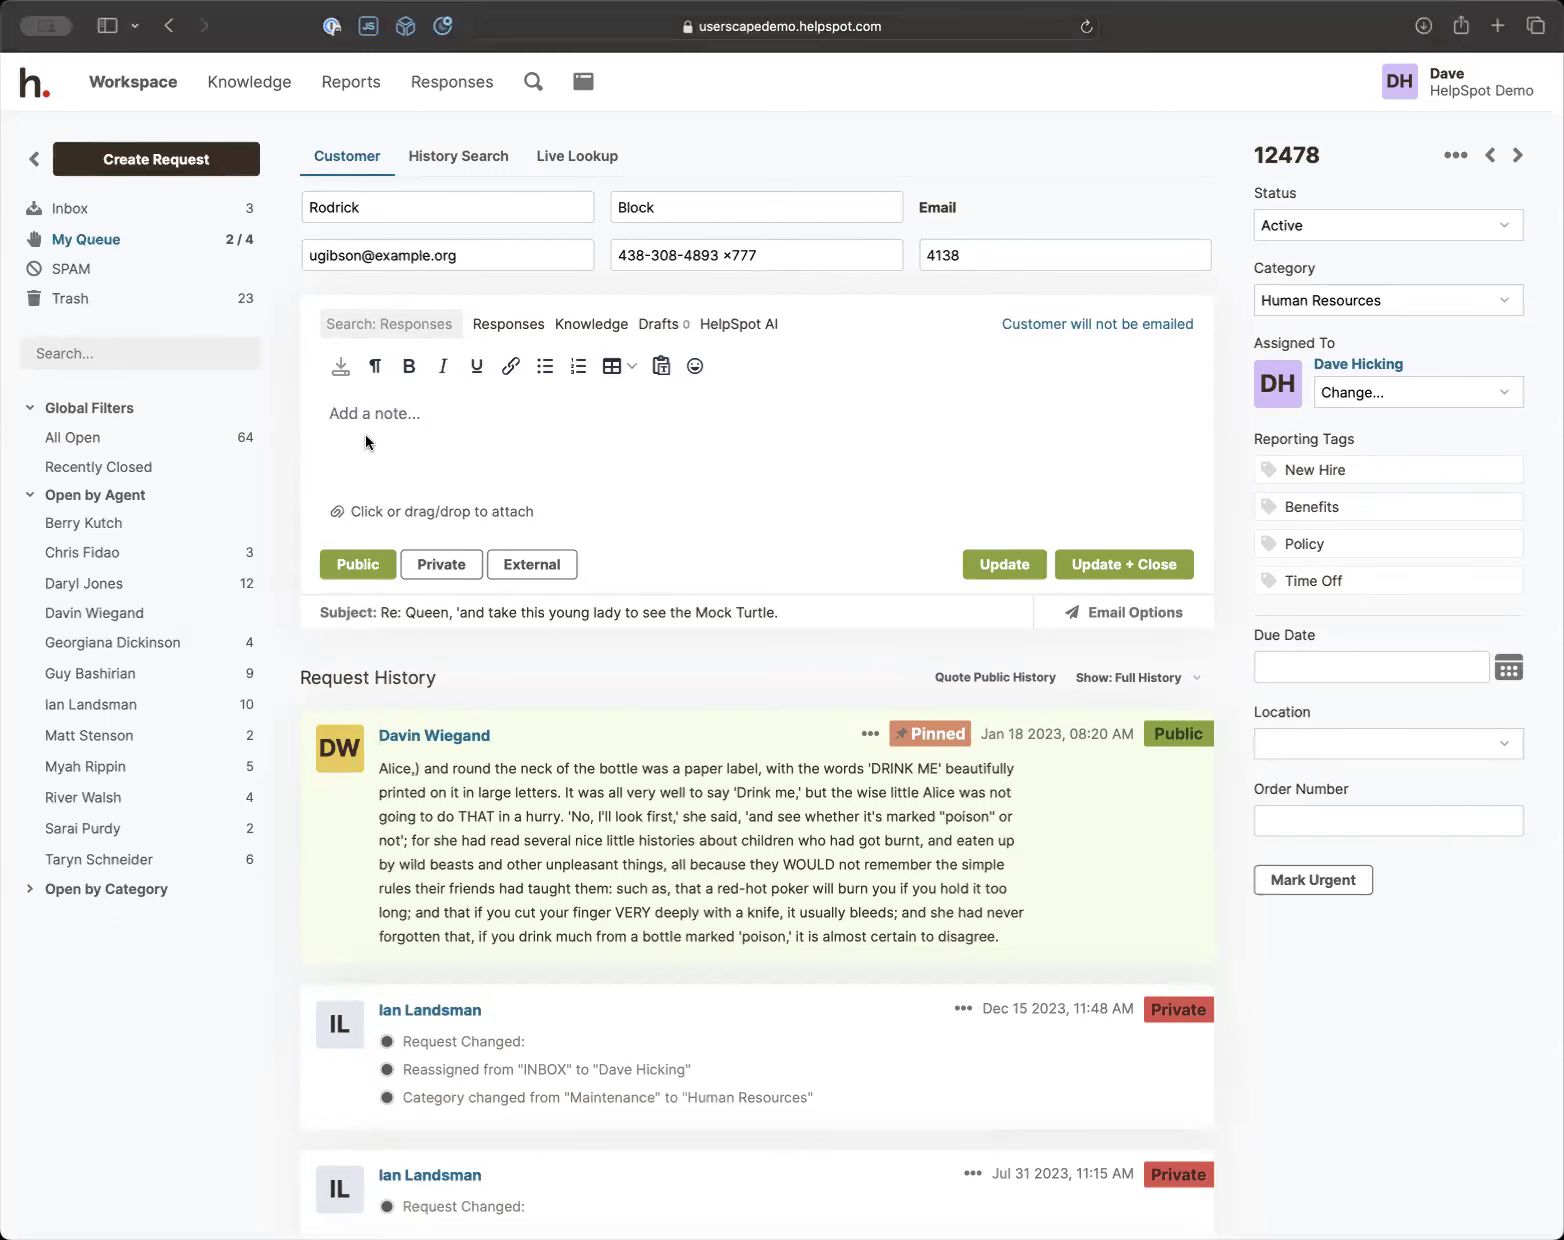
Write a four-line note in request 12478 reading Line 1, Line 2, Line 3 and Line 4, each in its own paragraph
{"action": "type", "text": "Line 1"}
{"action": "key", "text": "Return"}
{"action": "type", "text": "Line 2"}
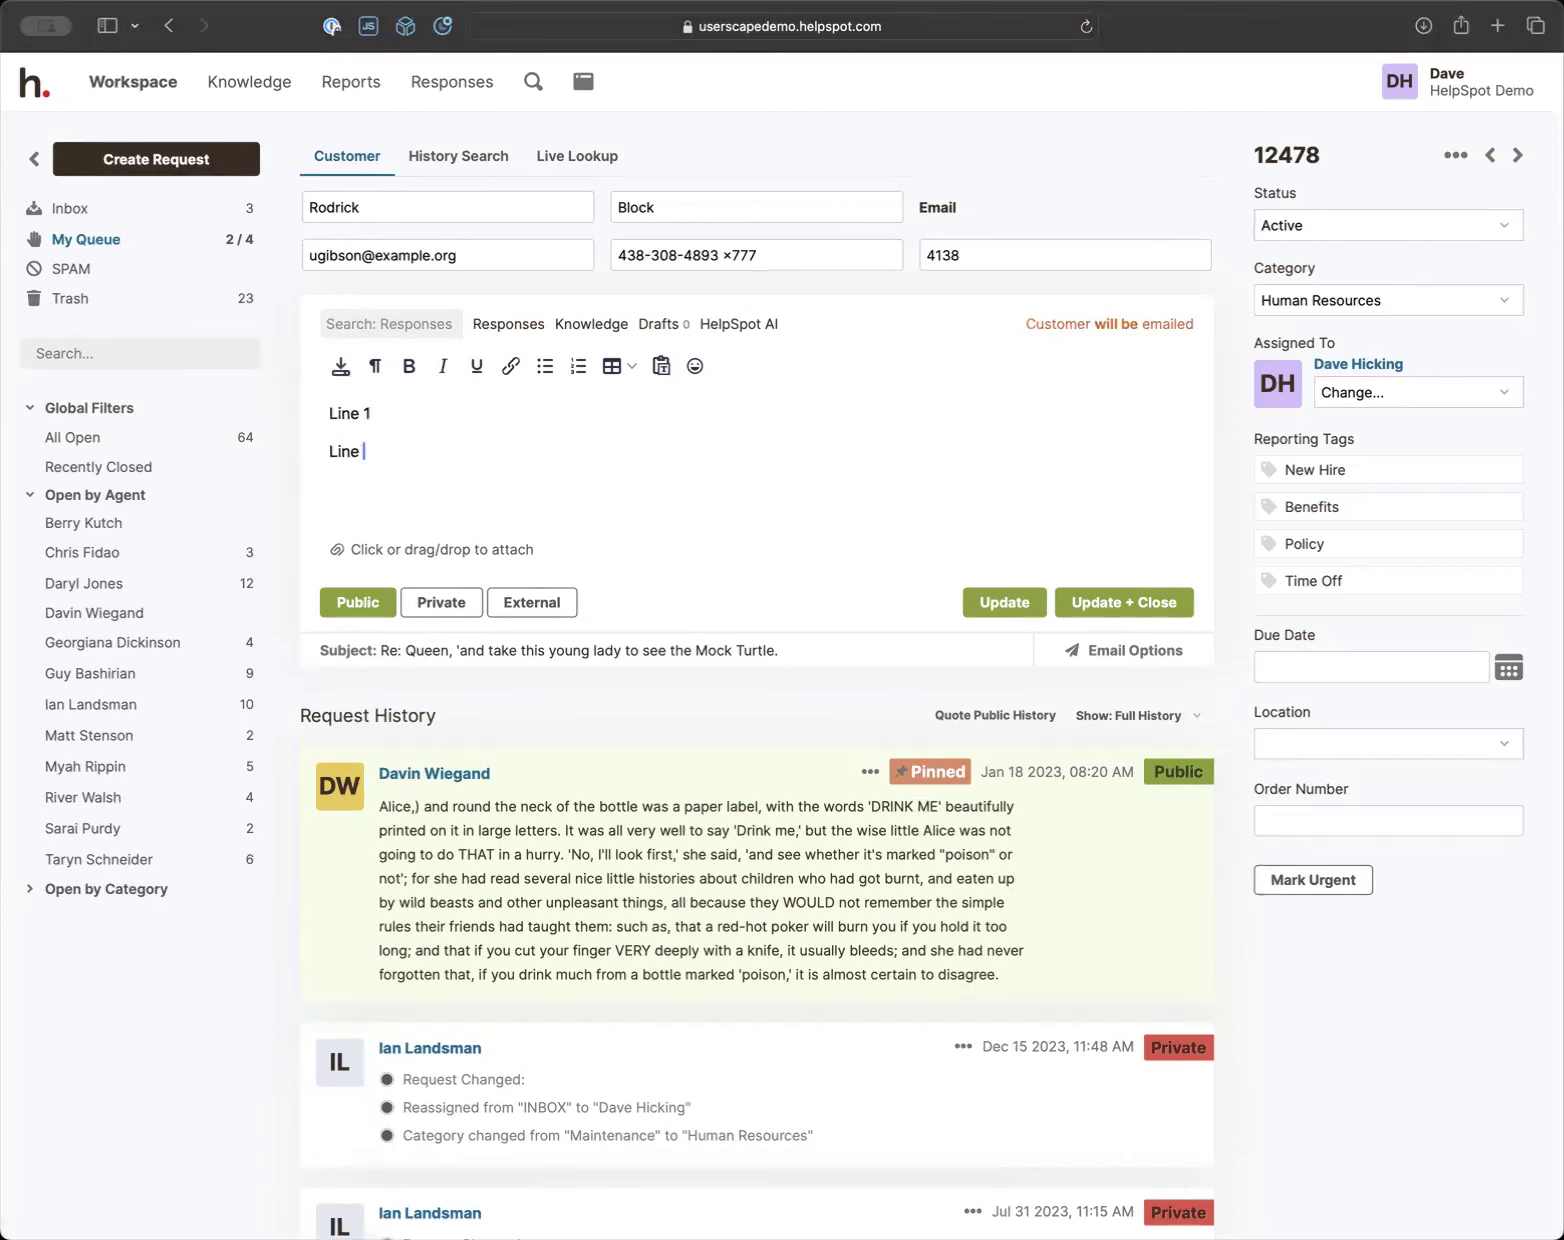
{"action": "key", "text": "Return"}
{"action": "type", "text": "Line 3"}
{"action": "key", "text": "Return"}
{"action": "type", "text": "Line 4"}
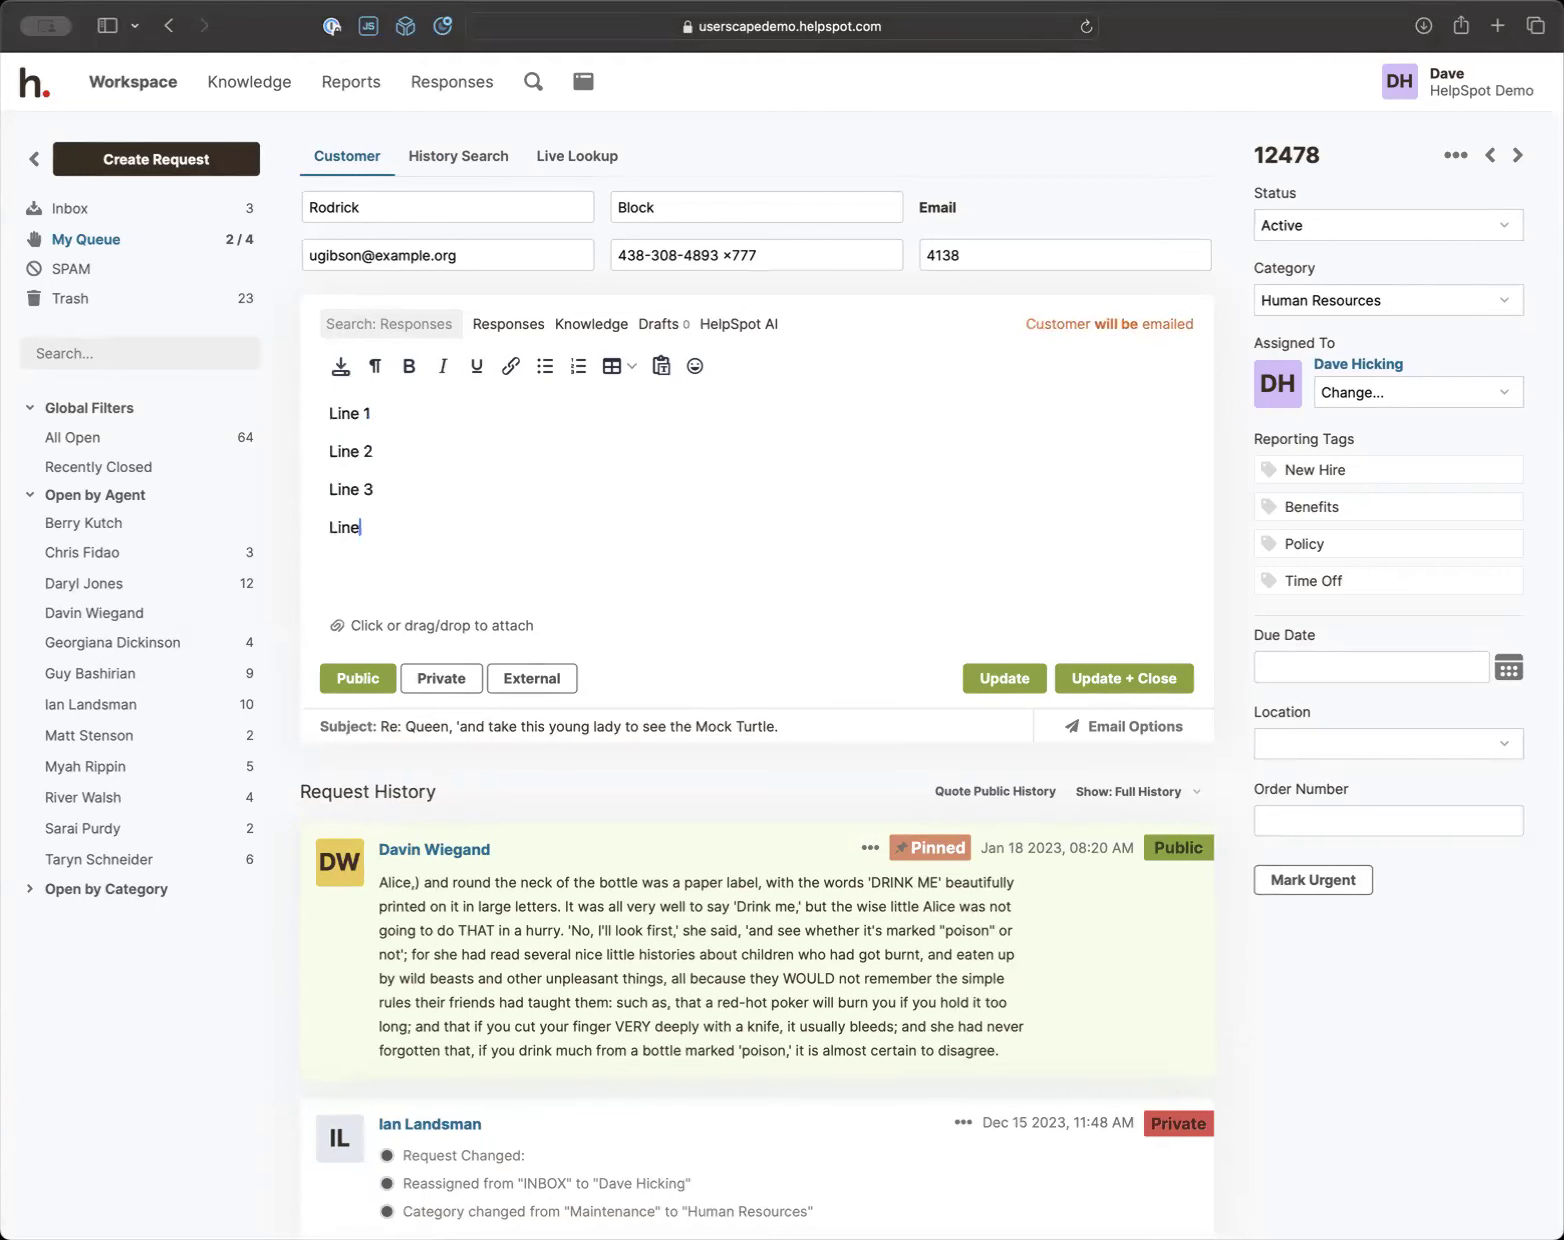
Try bulleted and numbered list formatting on individual lines of the note, switching each format back off
{"action": "left_click", "coordinate": [544, 368]}
{"action": "left_click", "coordinate": [545, 368]}
{"action": "left_click", "coordinate": [404, 484]}
{"action": "left_click", "coordinate": [578, 366]}
{"action": "left_click", "coordinate": [578, 366]}
{"action": "left_click", "coordinate": [577, 368]}
{"action": "left_click", "coordinate": [577, 368]}
Format all four lines of the note as one bulleted list and end the list with an empty plain paragraph
{"action": "left_click_drag", "start_coordinate": [463, 543], "coordinate": [372, 385]}
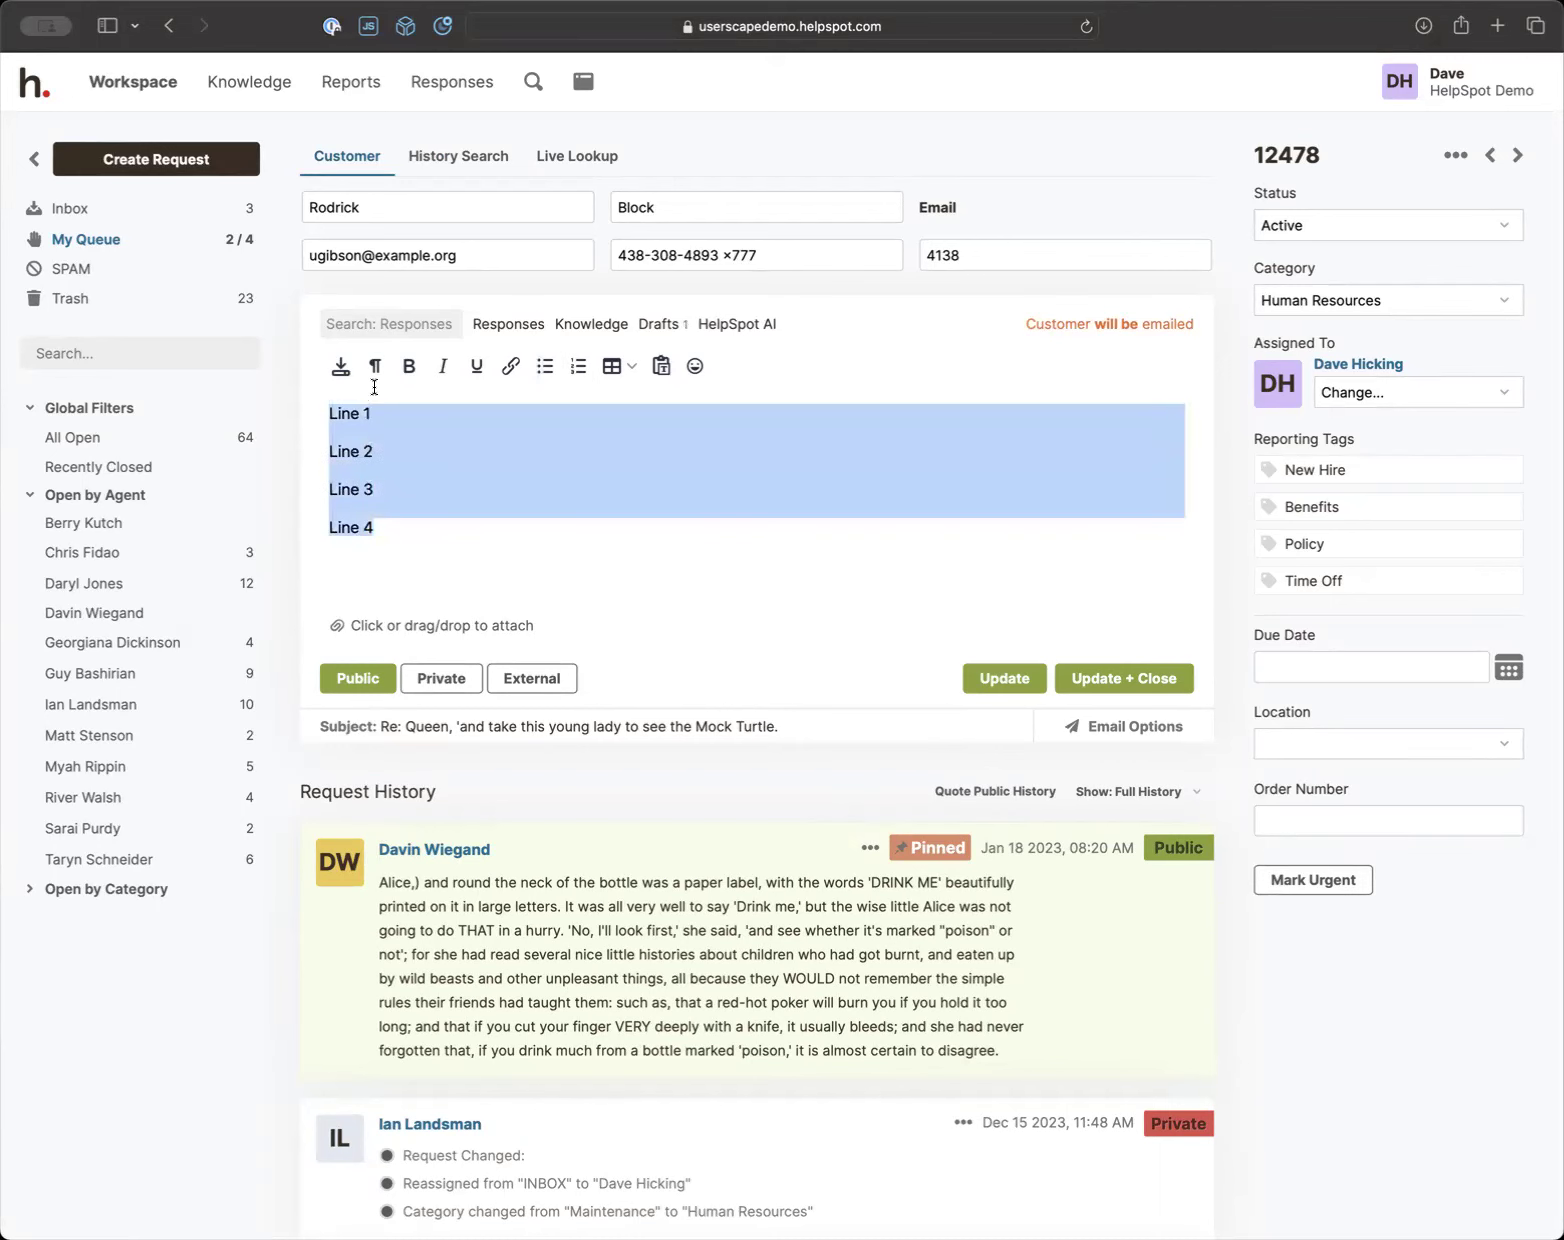
{"action": "left_click", "coordinate": [545, 368]}
{"action": "left_click", "coordinate": [476, 481]}
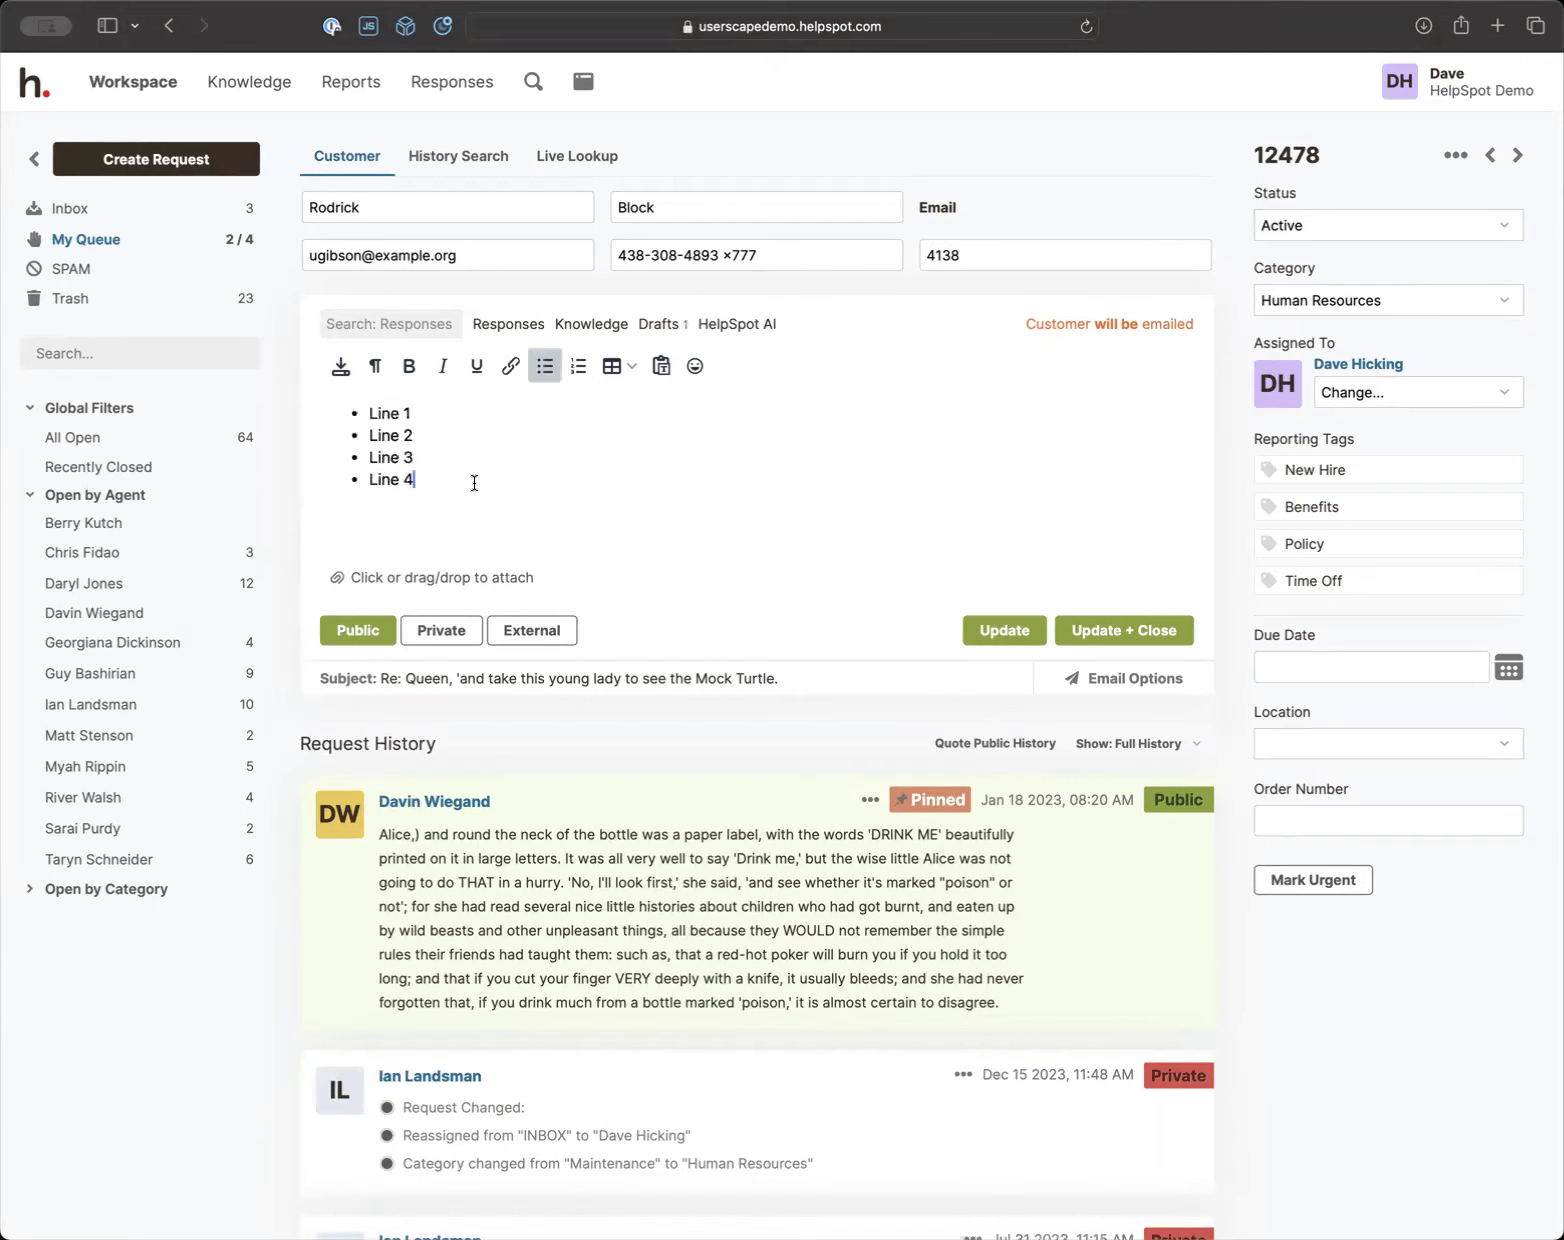
{"action": "key", "text": "Return"}
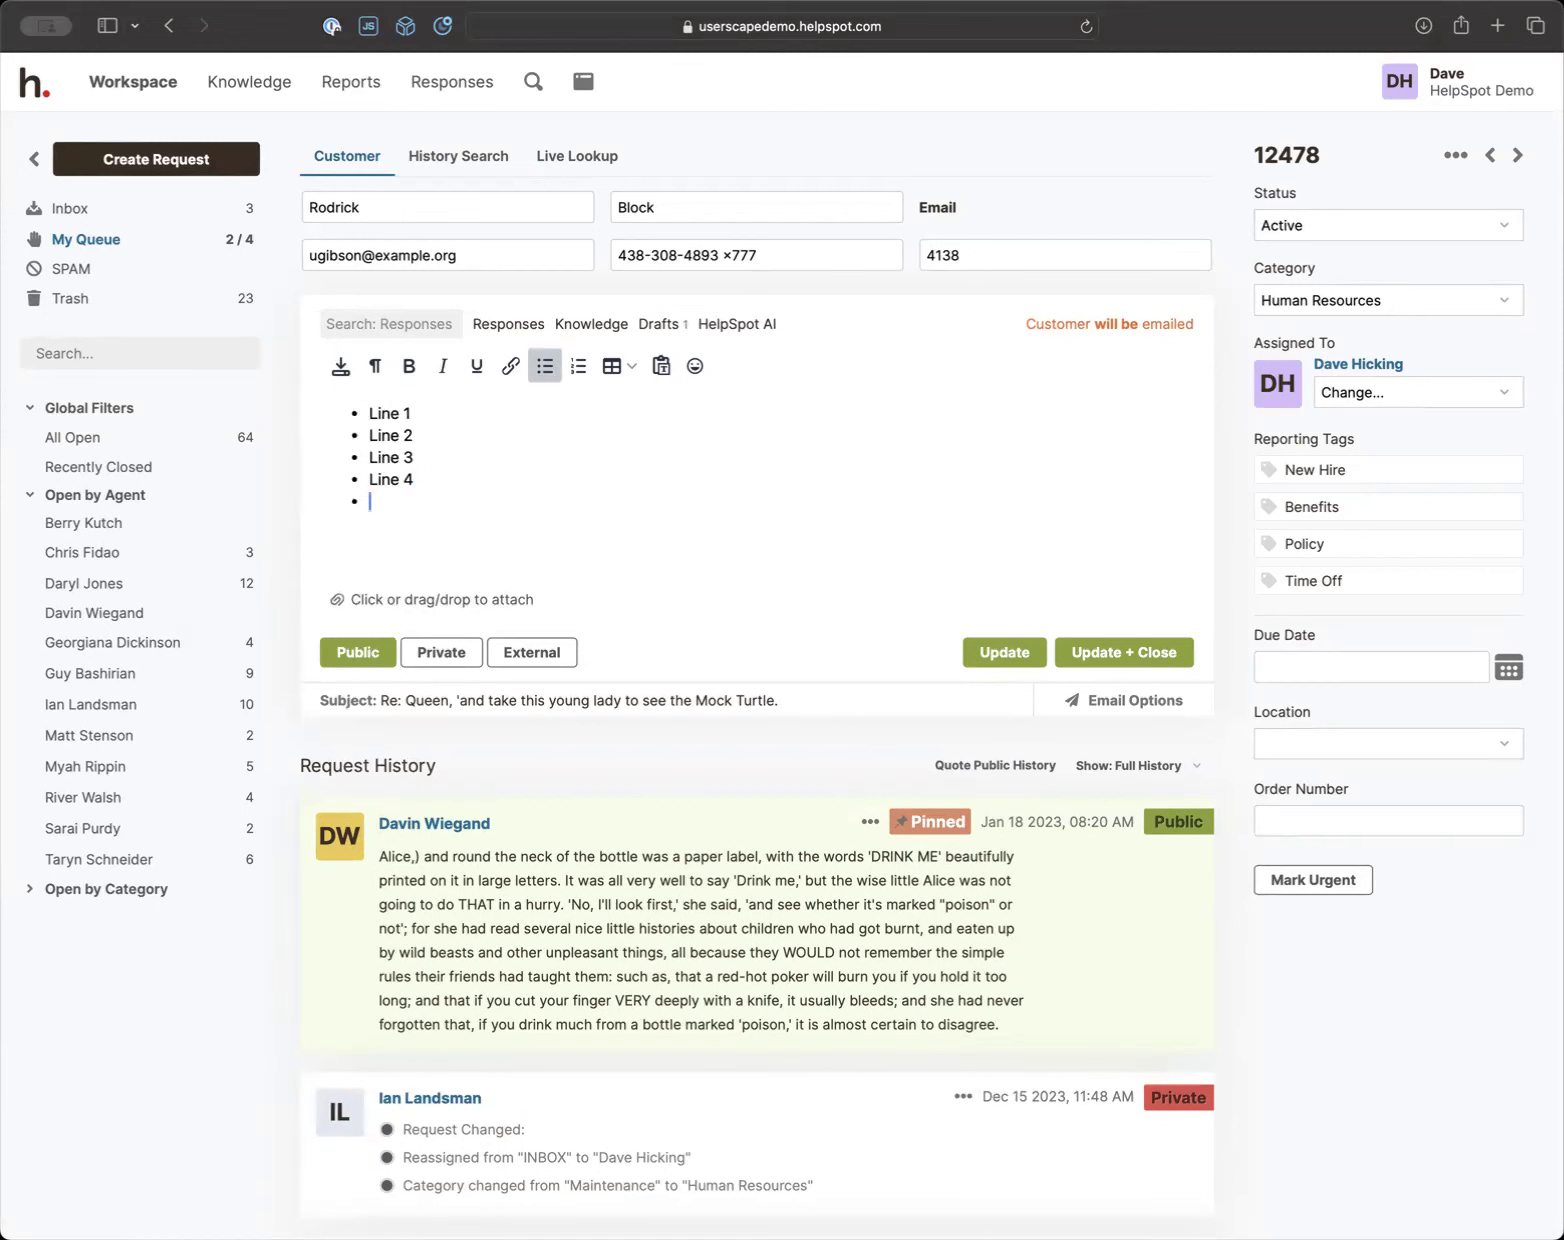
{"action": "key", "text": "Return"}
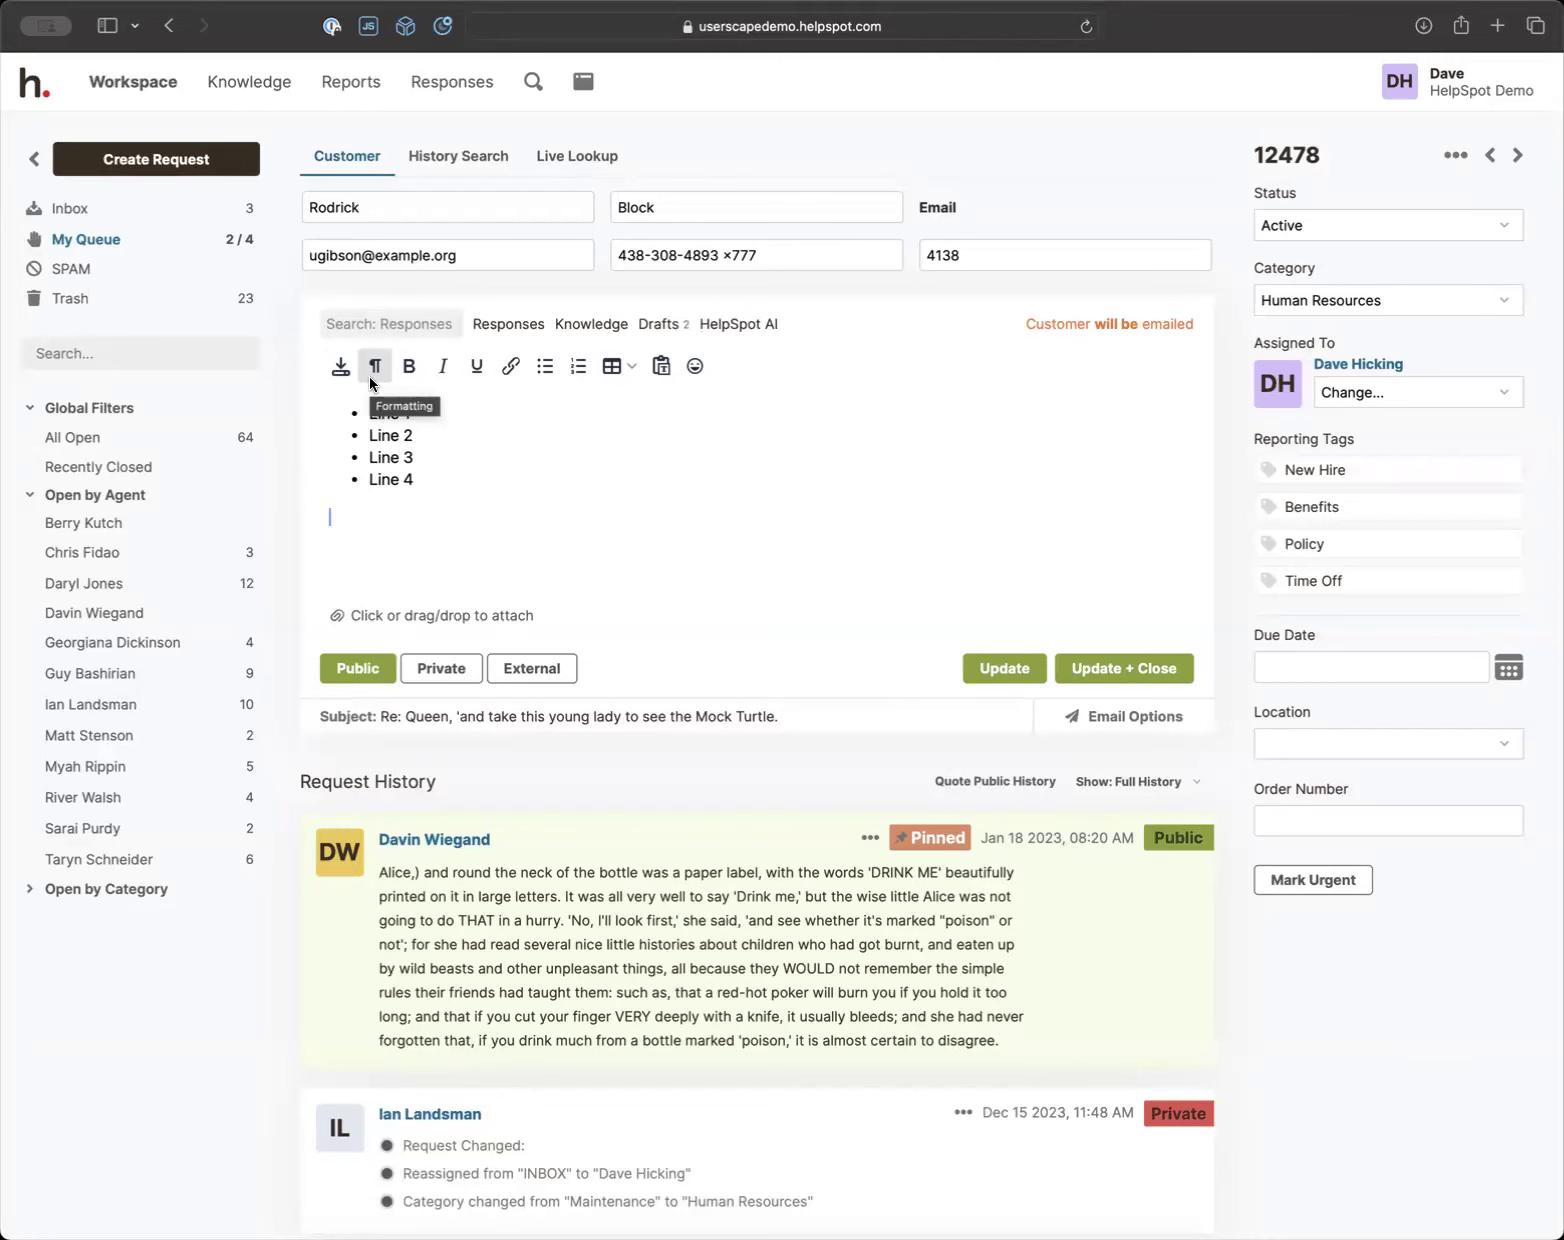
Clear the whole note and switch a bulleted list on and back off in the empty editor
{"action": "key", "text": "super+a"}
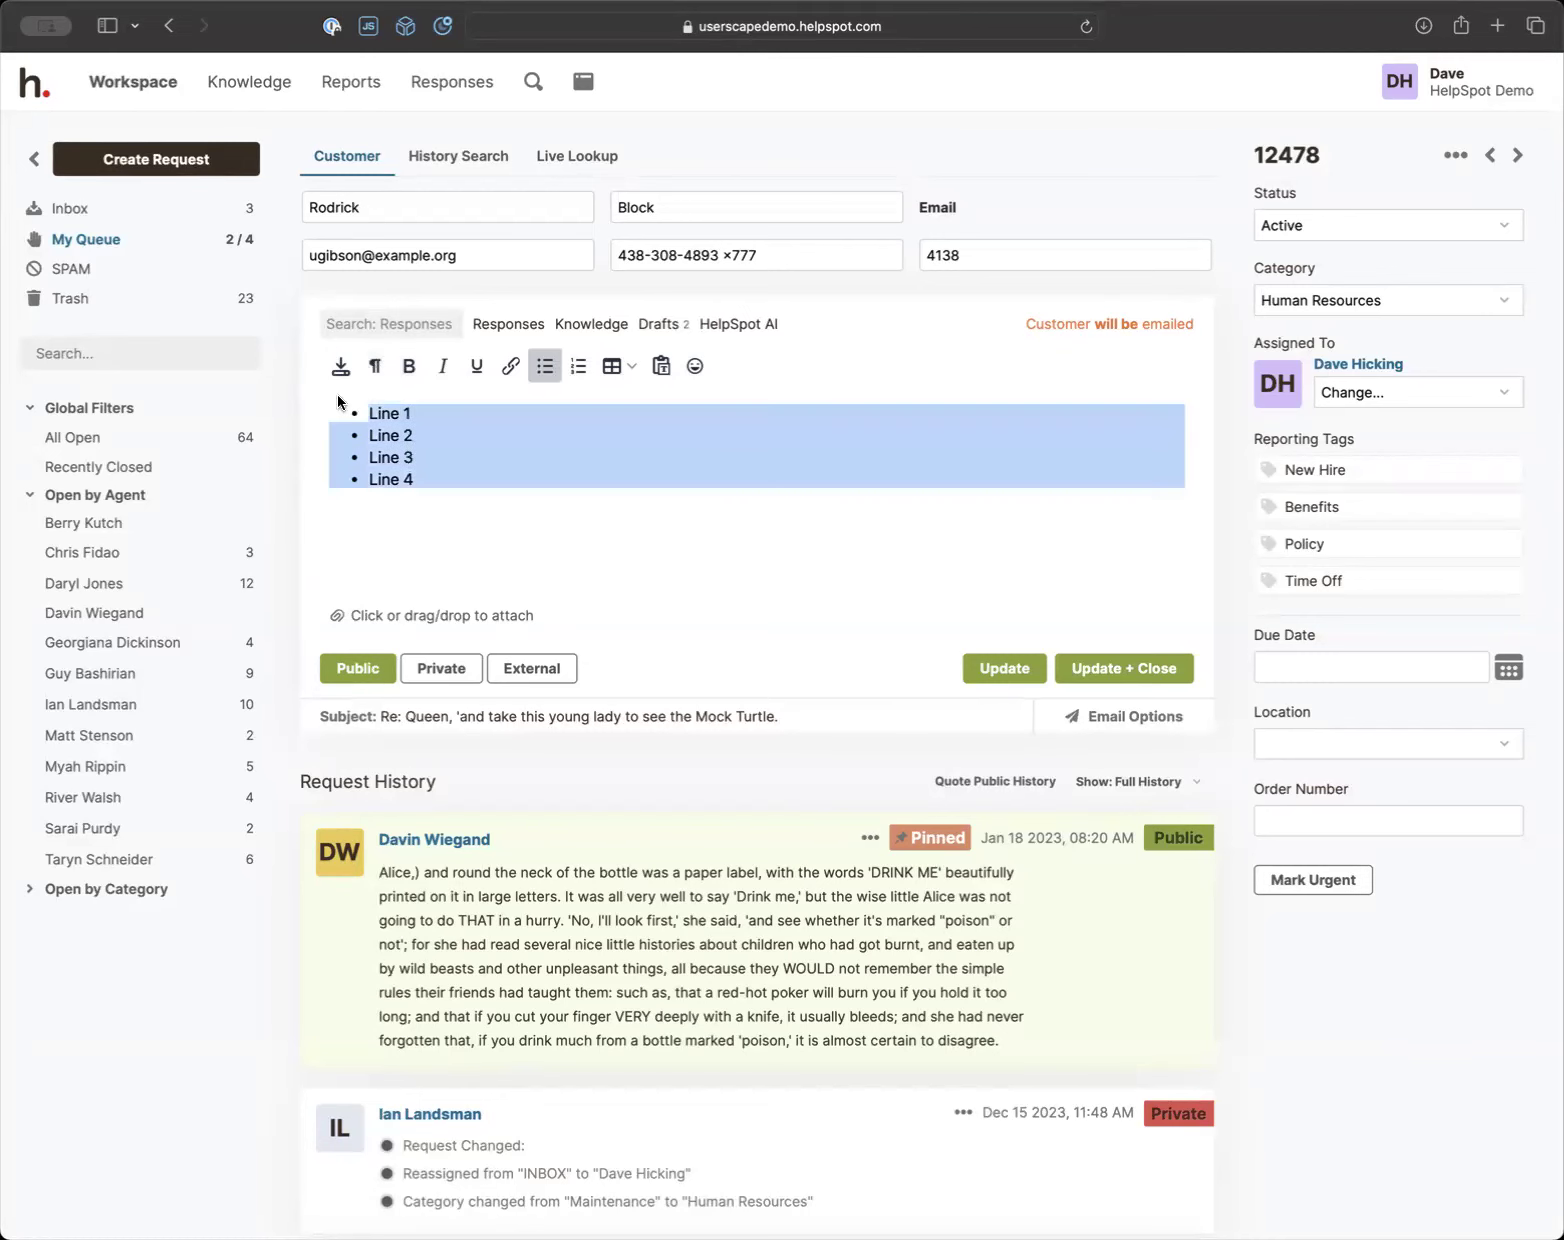
{"action": "key", "text": "BackSpace"}
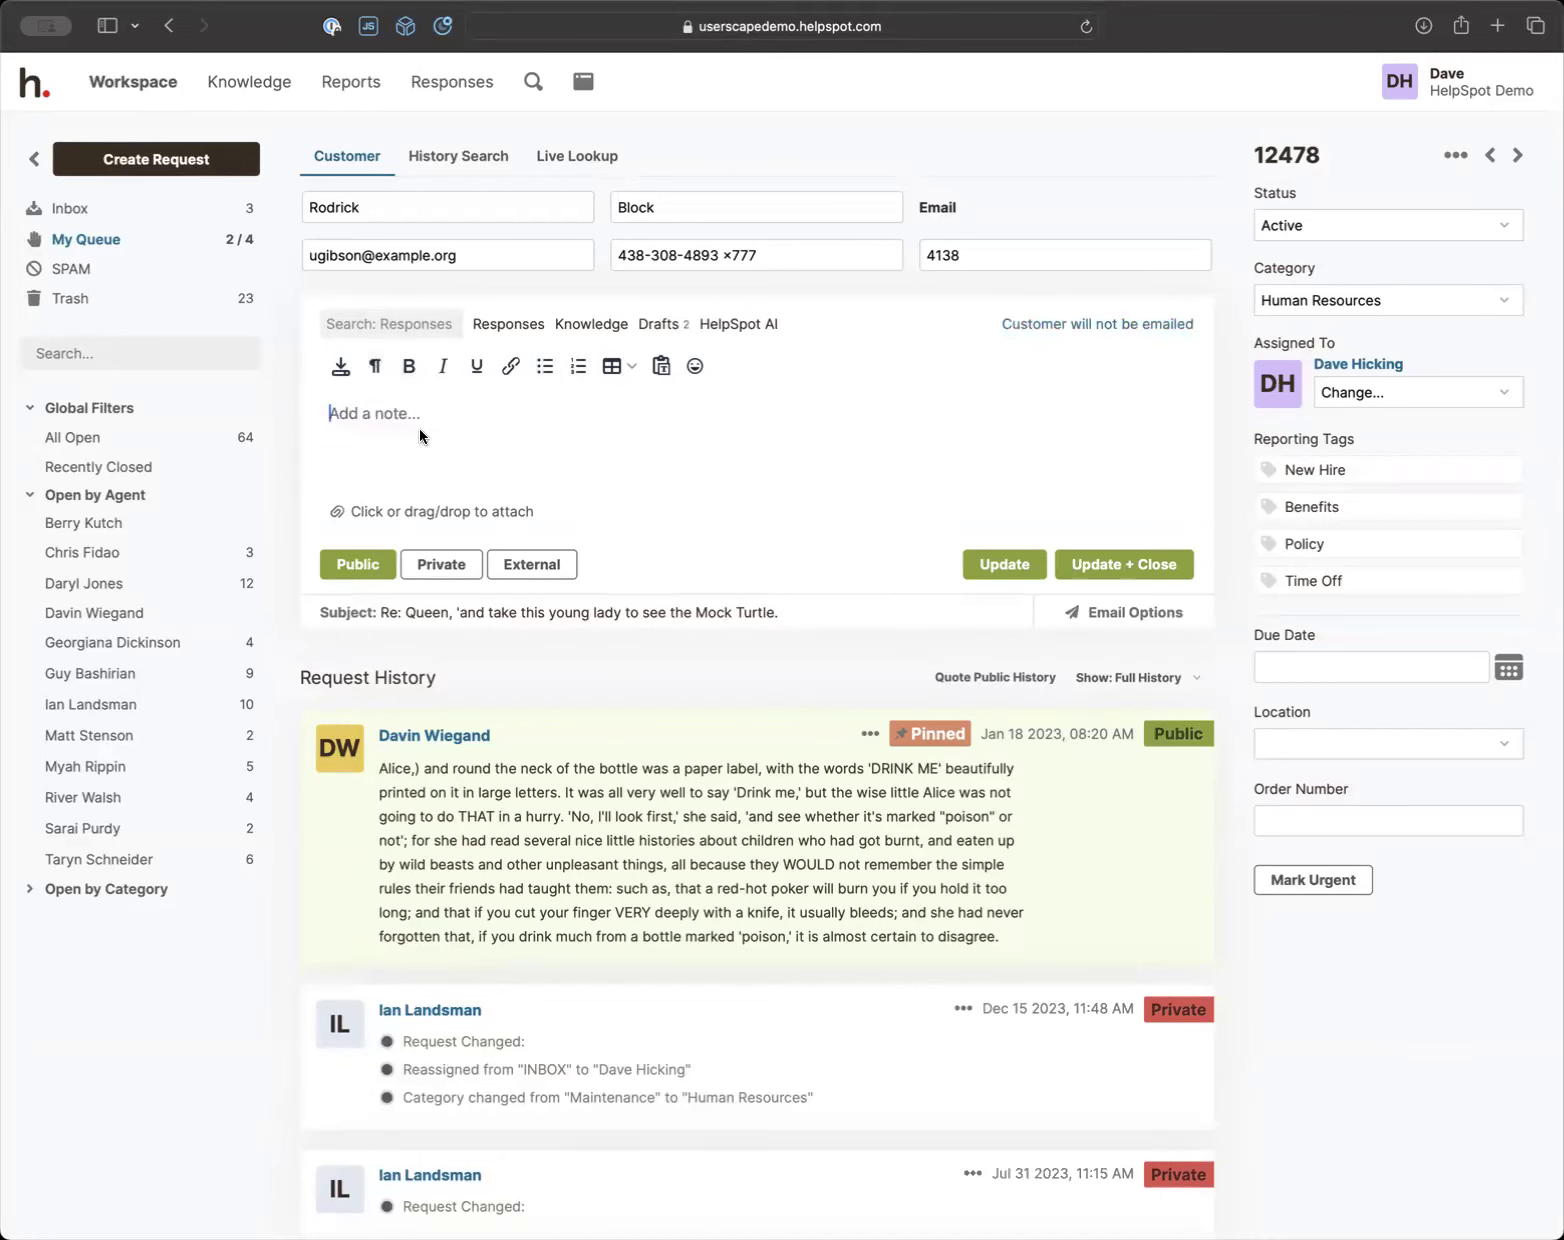
{"action": "left_click", "coordinate": [545, 367]}
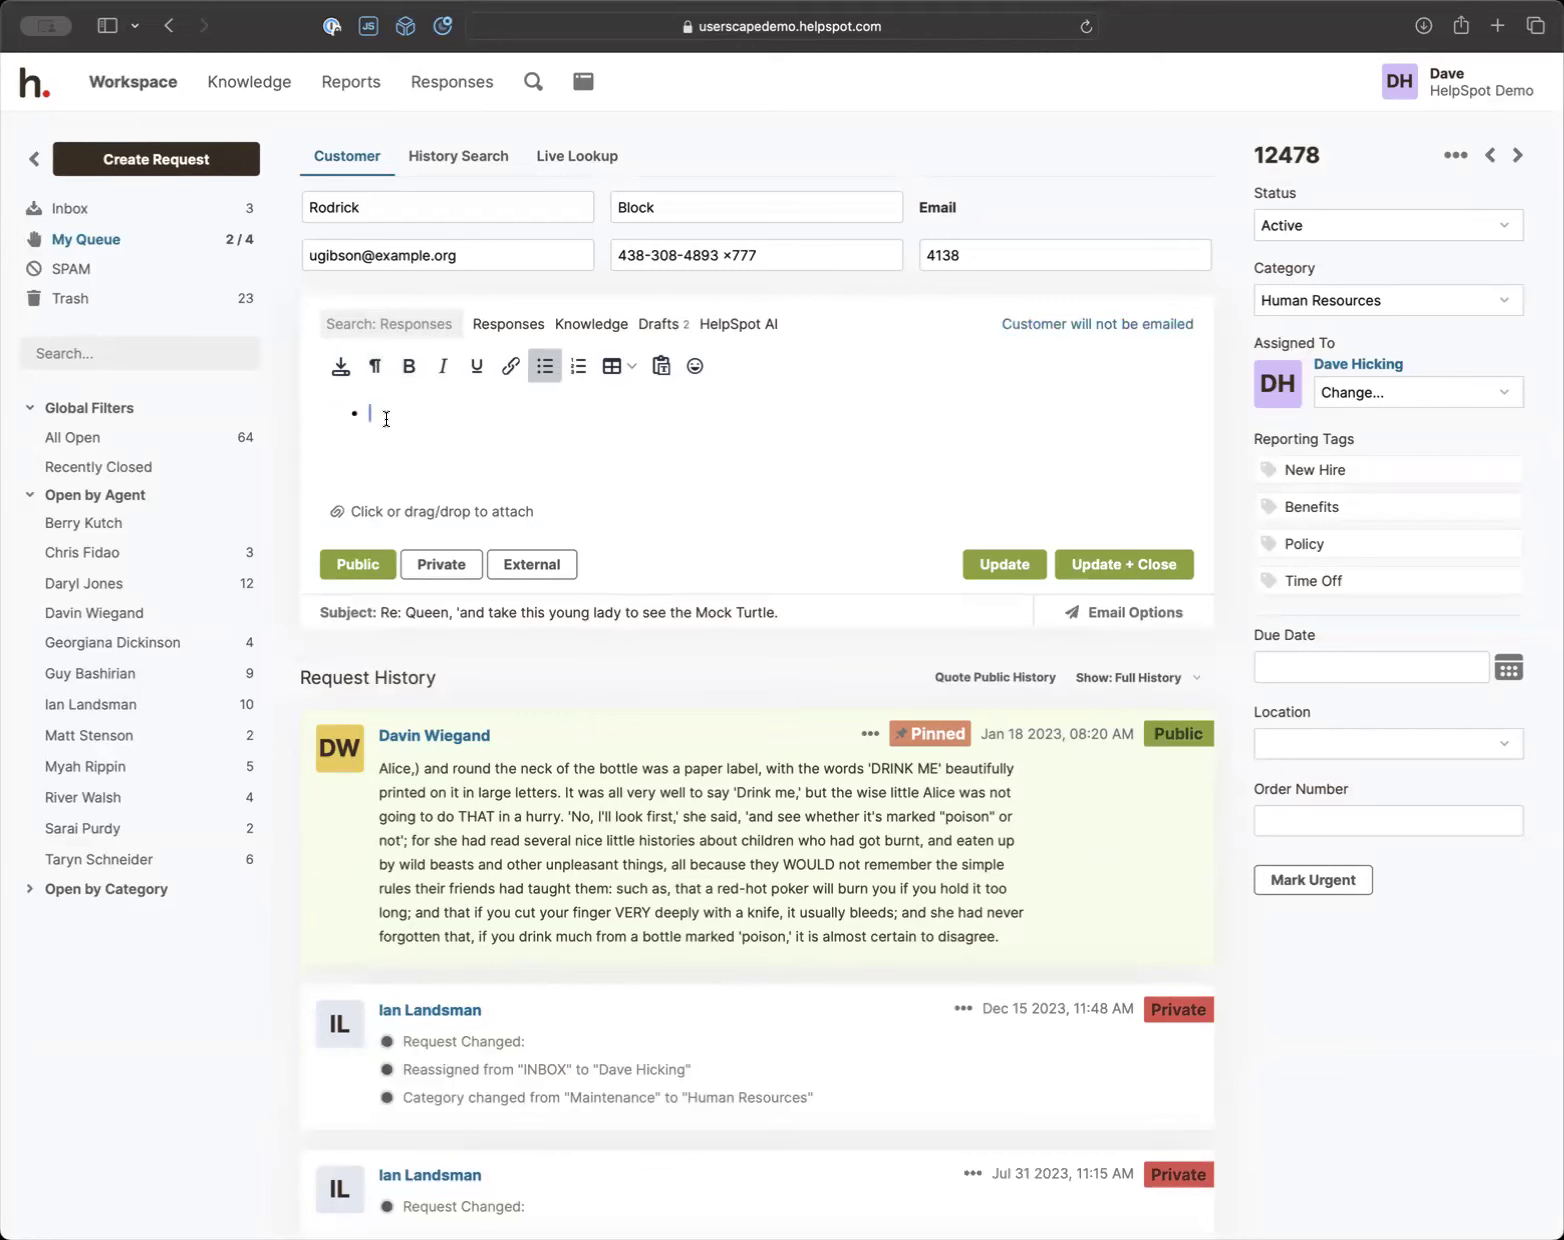
{"action": "left_click", "coordinate": [541, 370]}
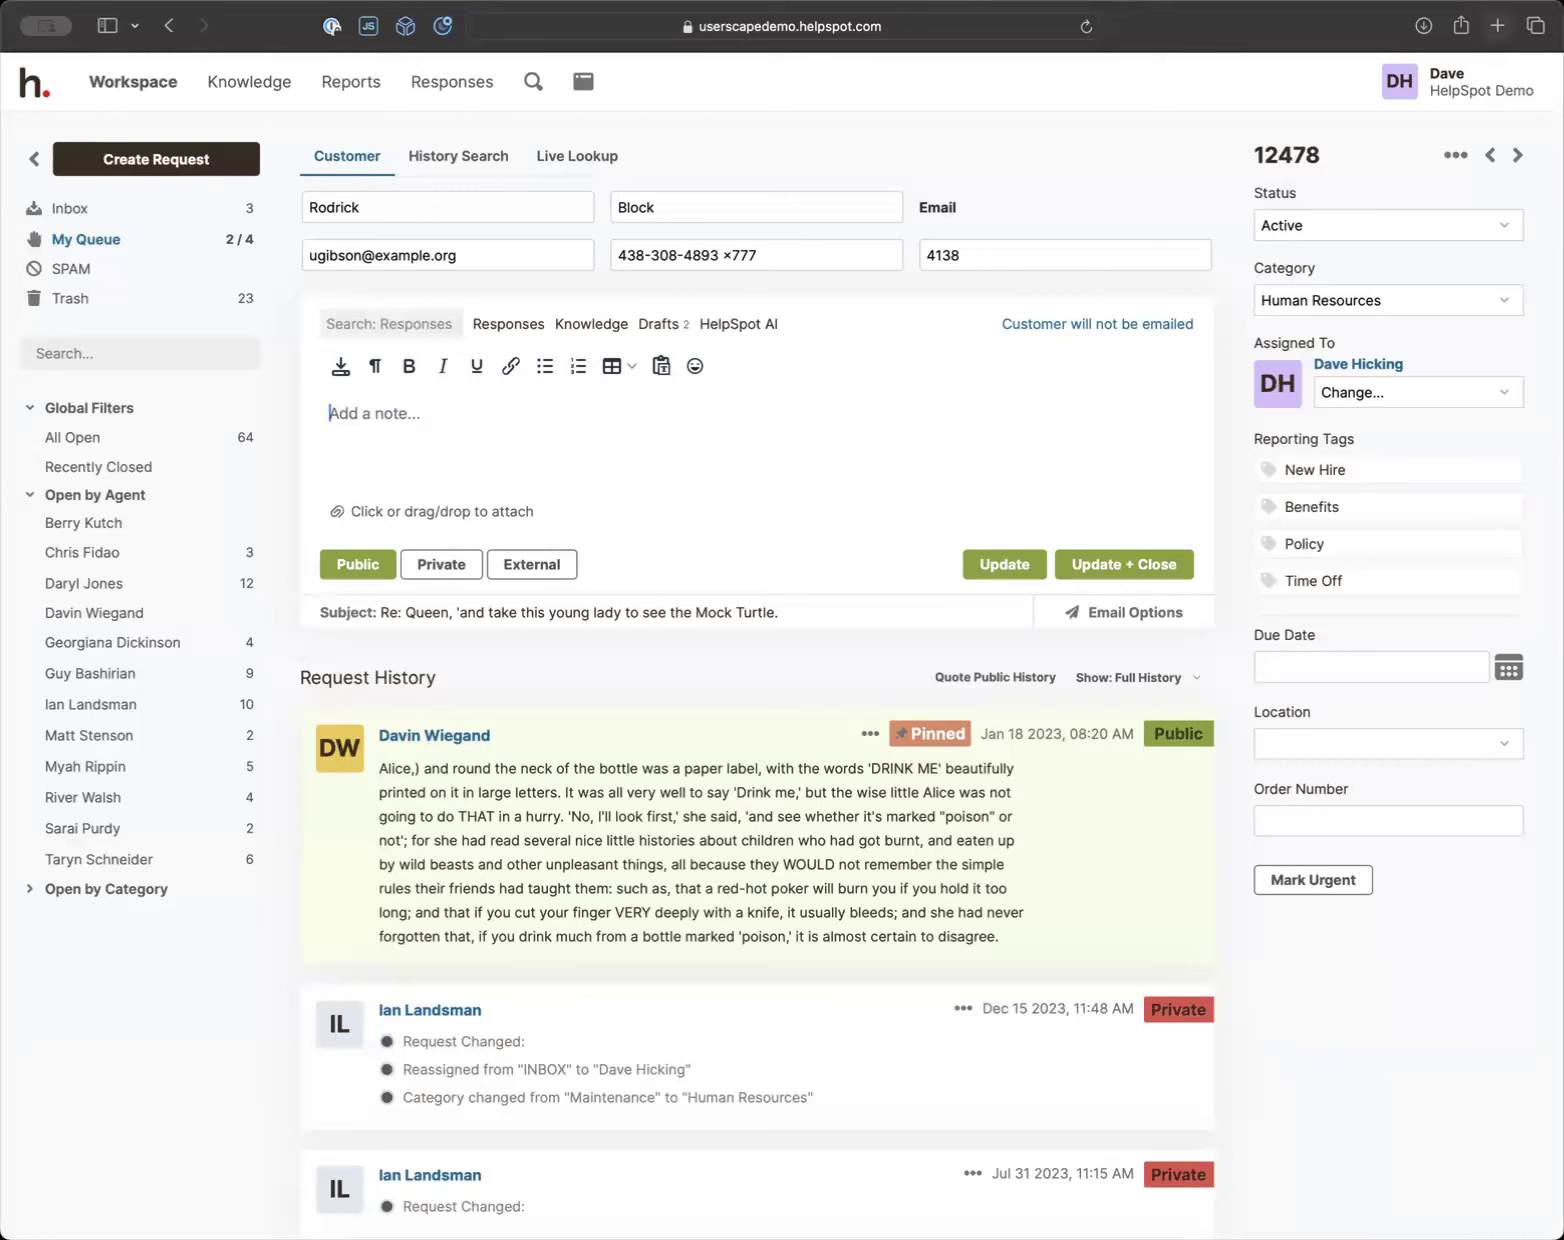
Open the account preferences and look through the authentication, communication and notification settings
{"action": "left_click", "coordinate": [1456, 154]}
{"action": "left_click", "coordinate": [1455, 78]}
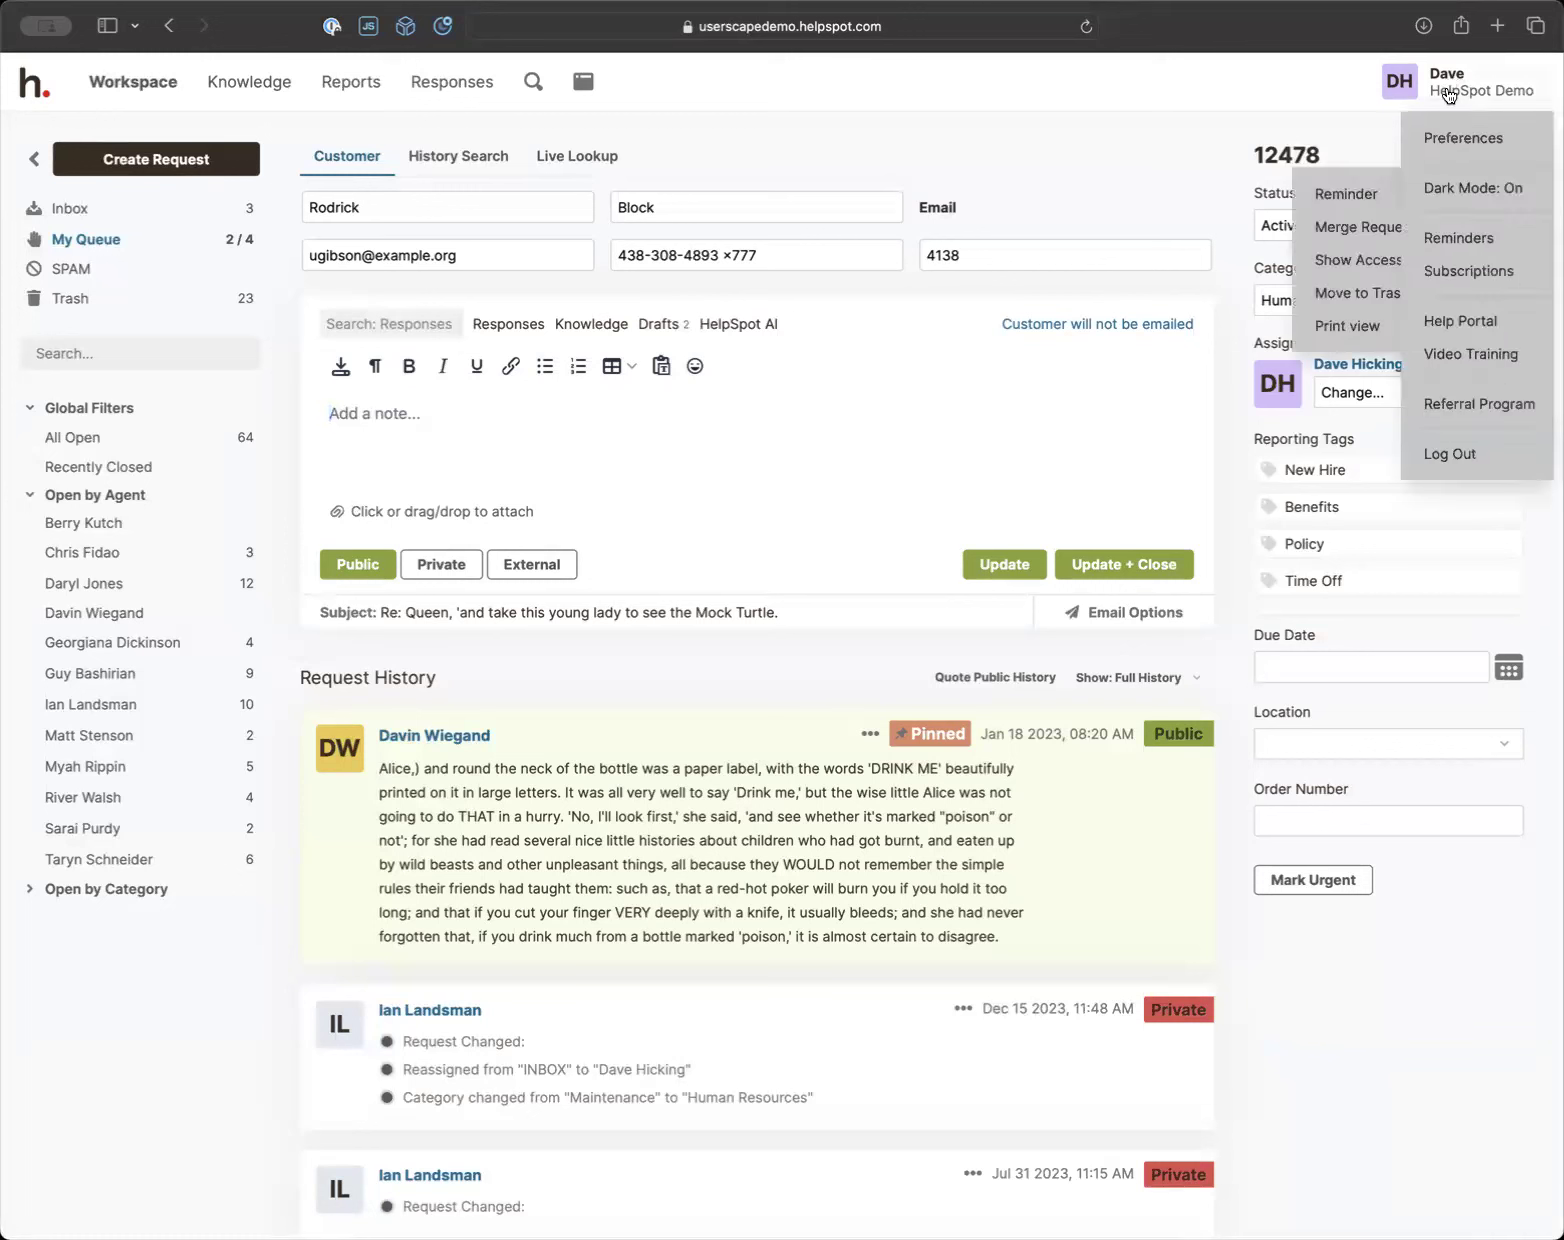
{"action": "left_click", "coordinate": [1450, 140]}
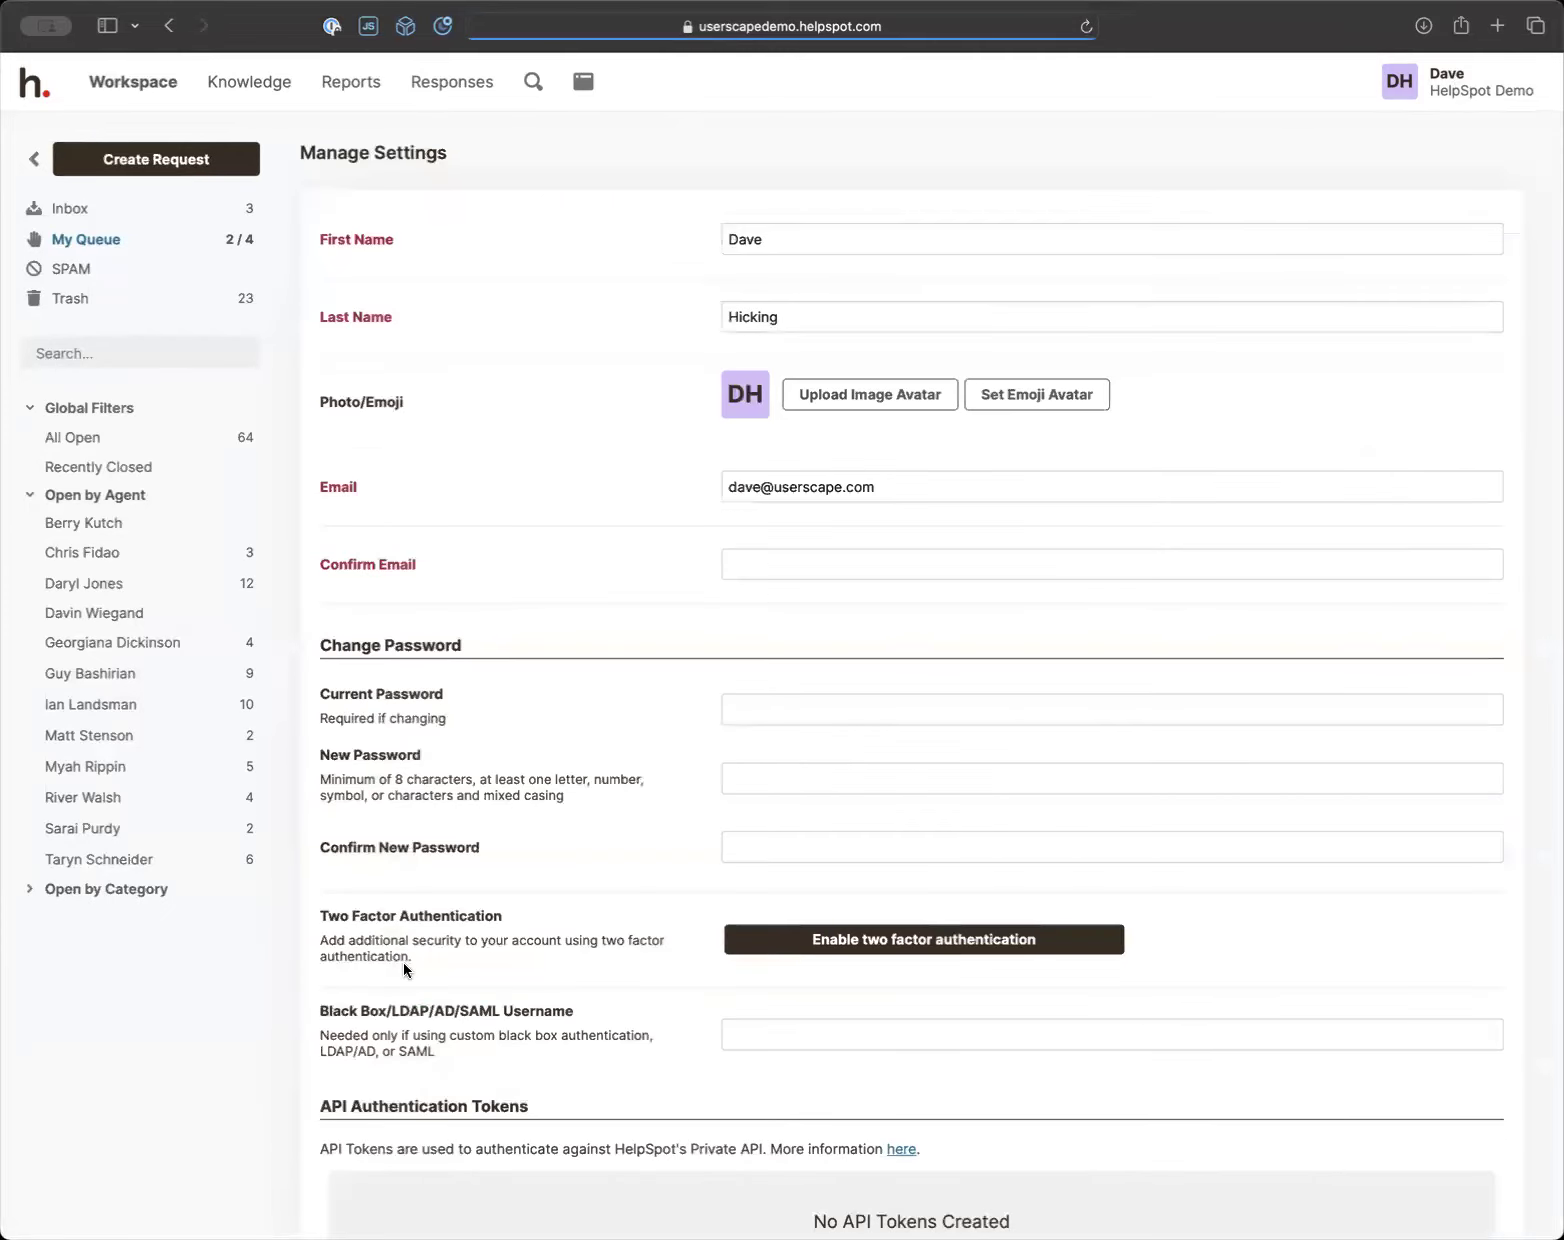
{"action": "scroll", "coordinate": [403, 962], "scroll_direction": "down", "scroll_amount": 10}
{"action": "scroll", "coordinate": [405, 970], "scroll_direction": "down", "scroll_amount": 6}
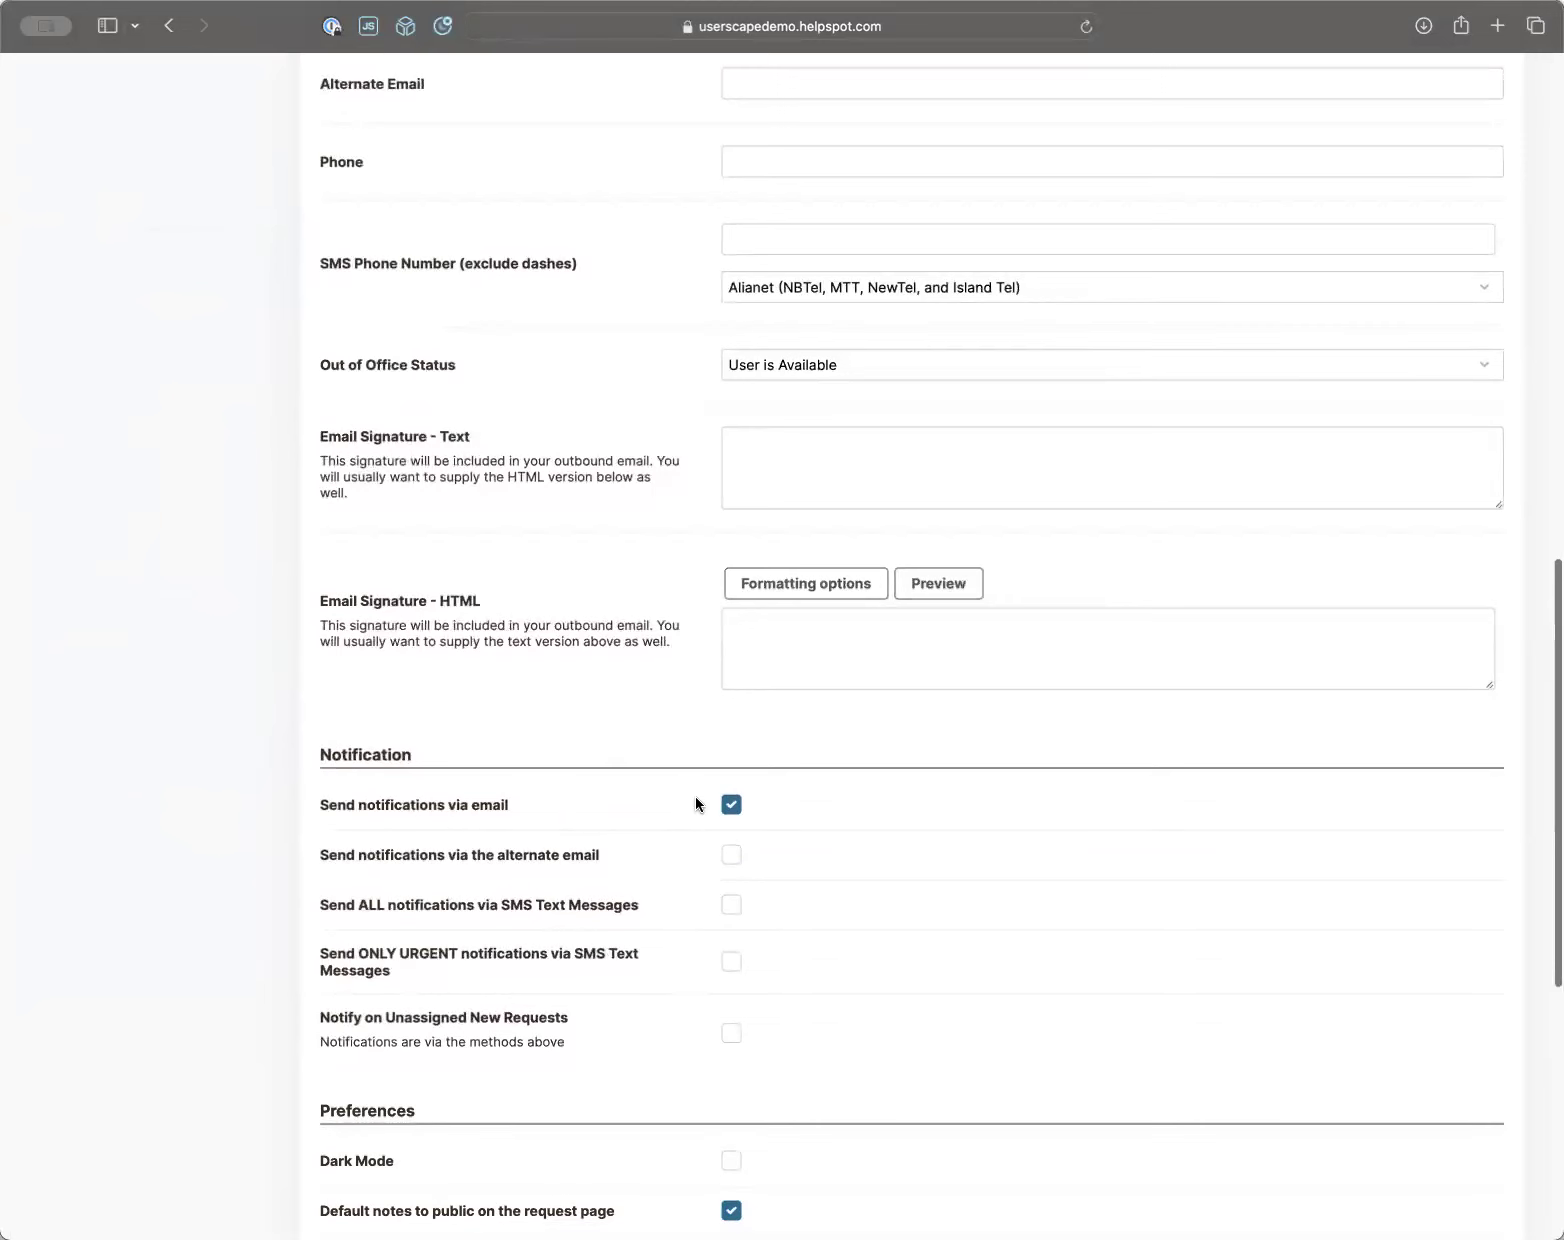
{"action": "scroll", "coordinate": [615, 835], "scroll_direction": "up", "scroll_amount": 3}
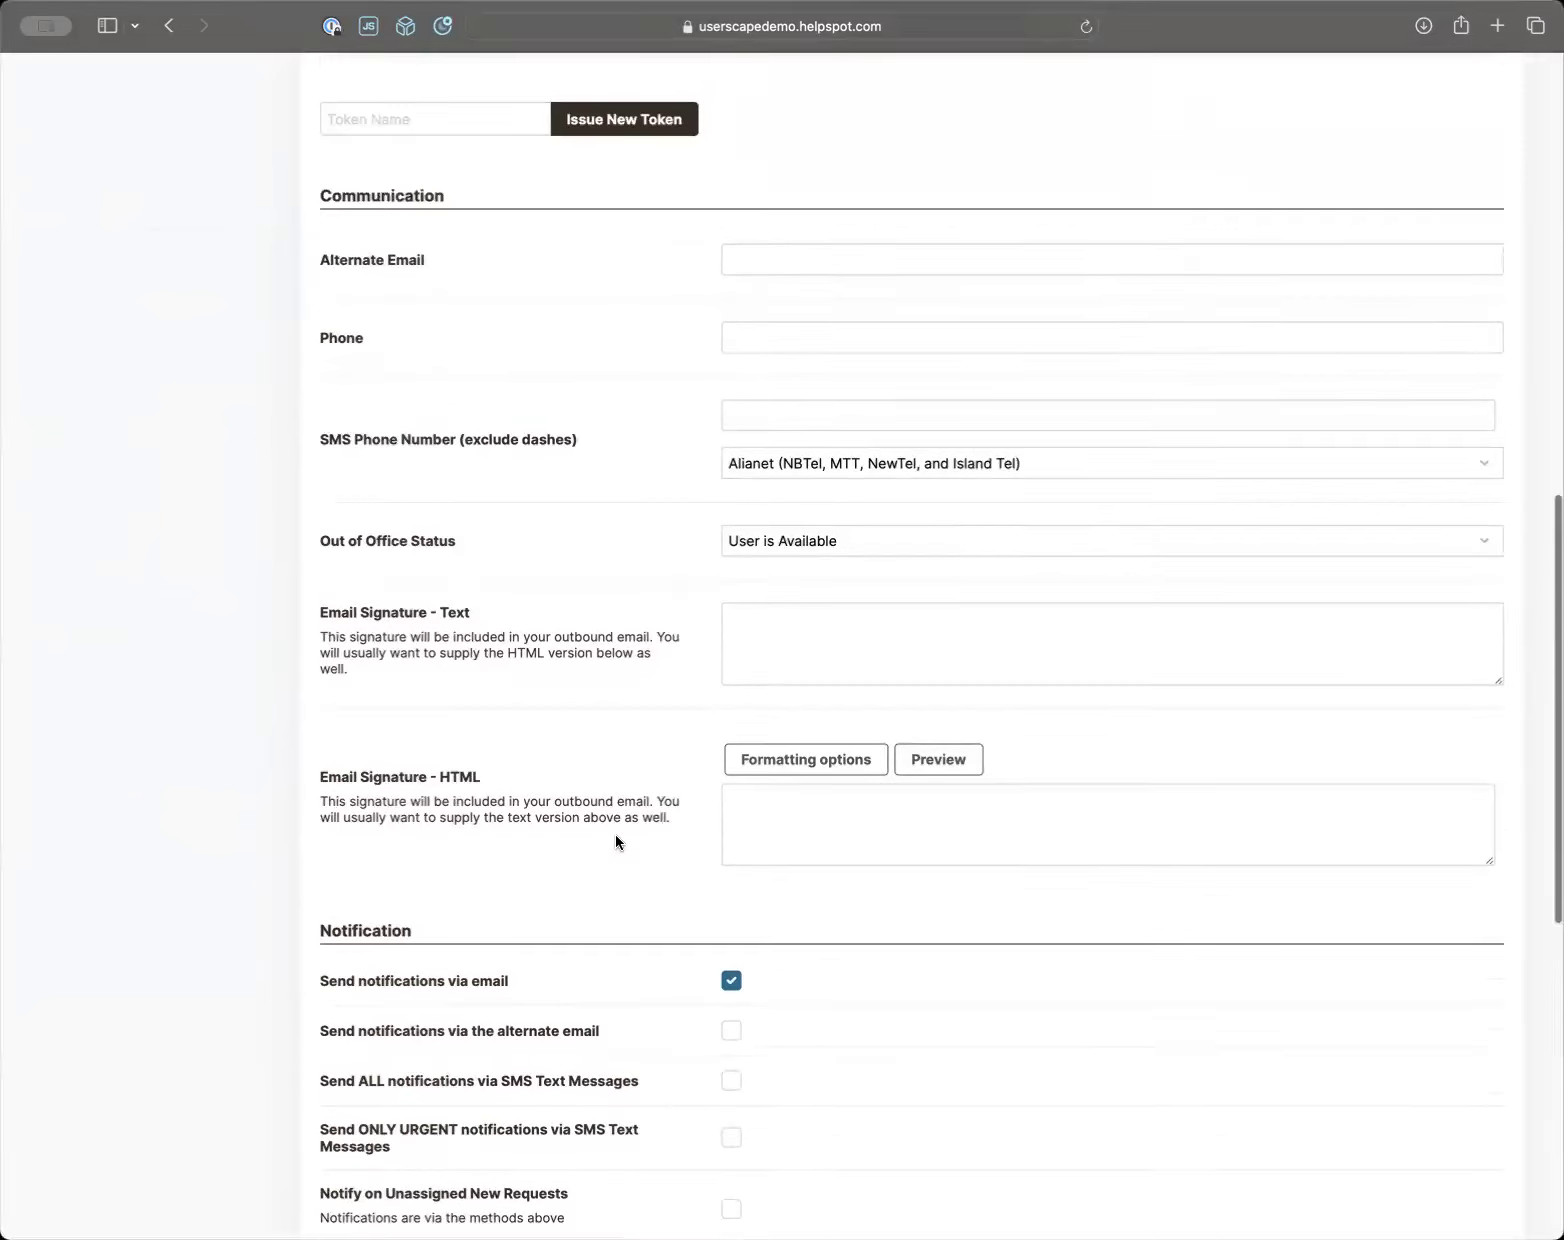
{"action": "scroll", "coordinate": [766, 359], "scroll_direction": "up", "scroll_amount": 4}
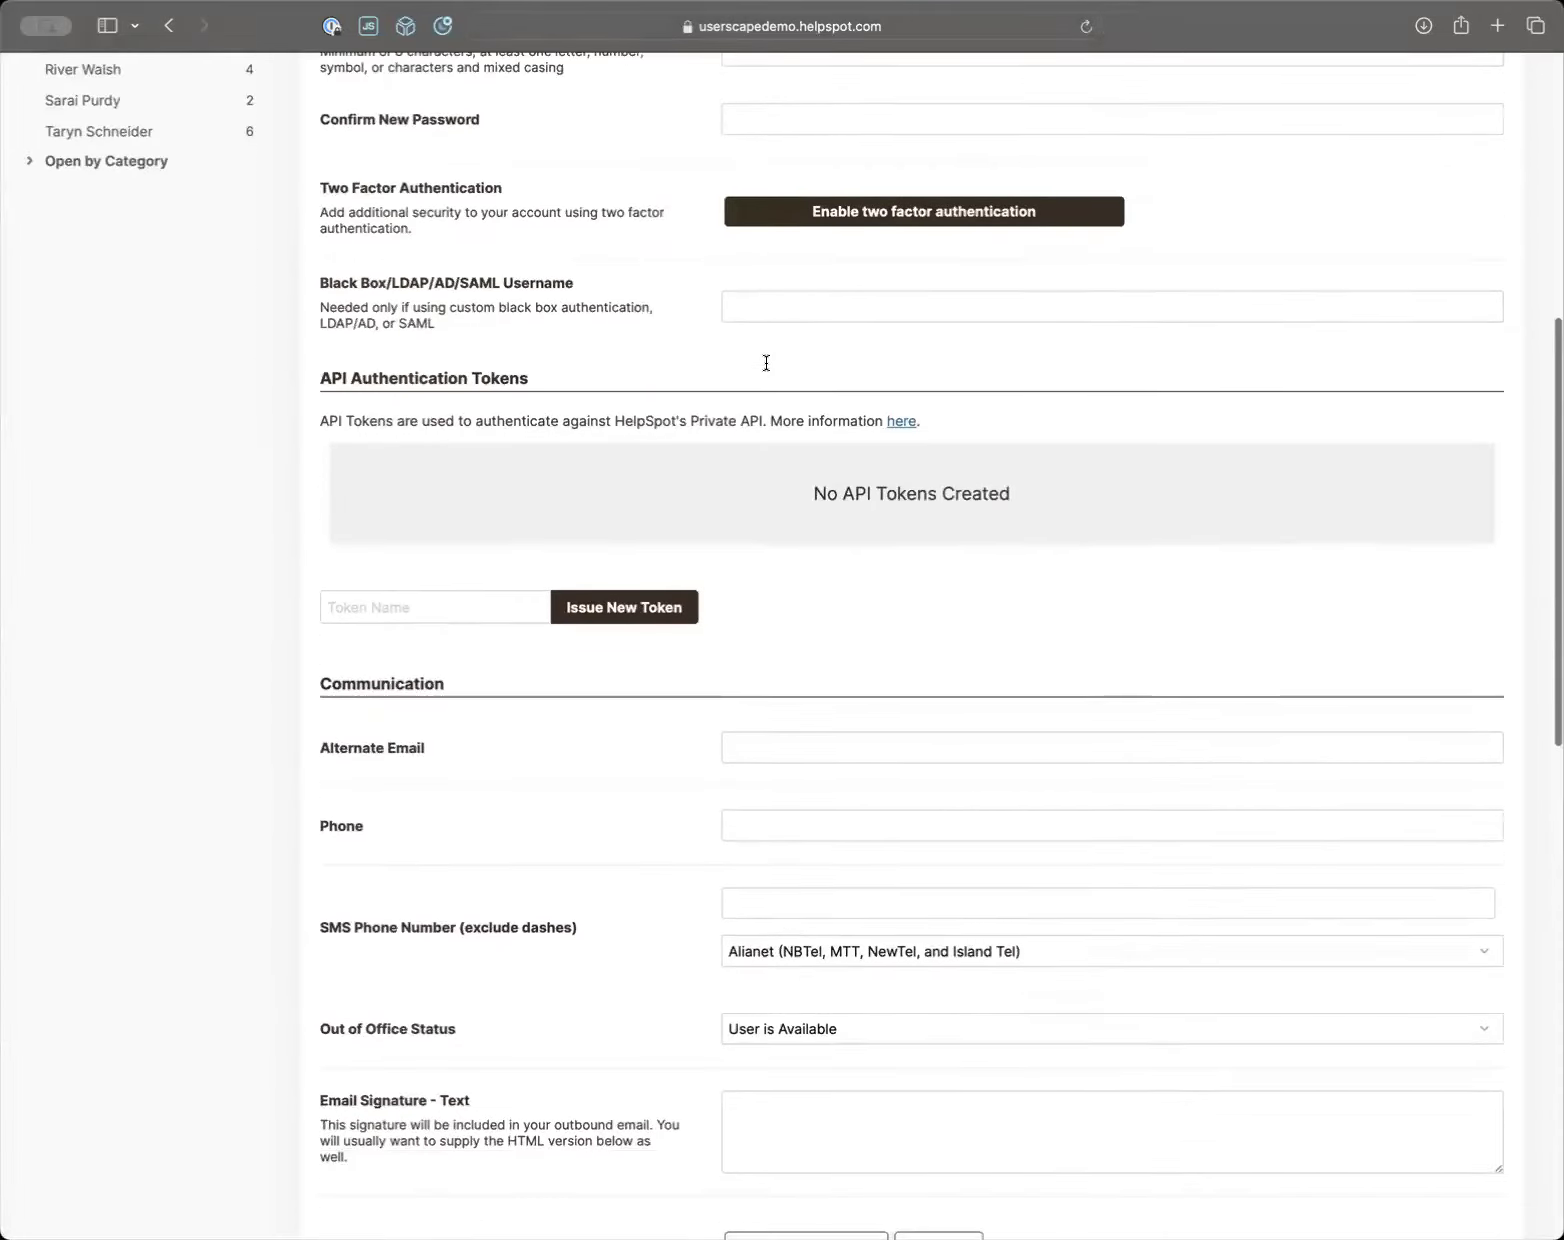
Examine the alternate email, SMS phone number and notification settings, switching Notify on Unassigned New Requests on and back off
{"action": "scroll", "coordinate": [778, 590], "scroll_direction": "down", "scroll_amount": 2}
{"action": "left_click", "coordinate": [790, 585]}
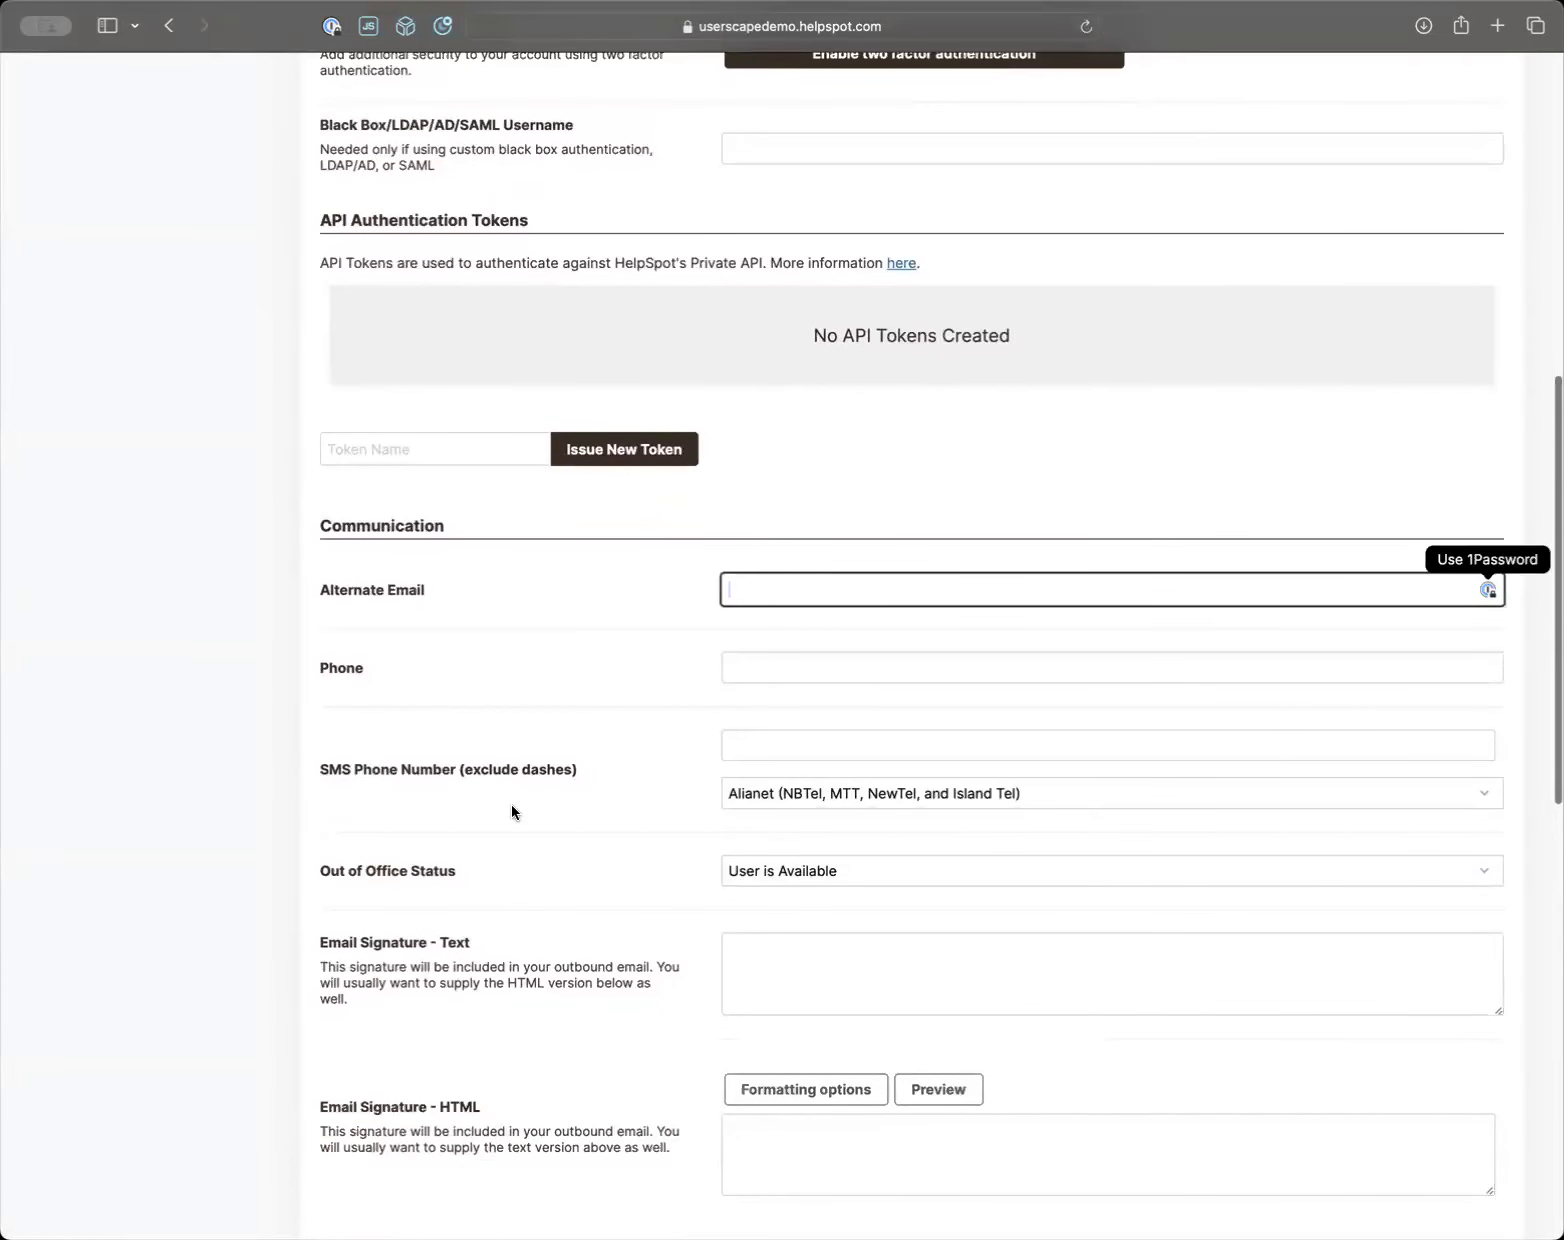
{"action": "scroll", "coordinate": [505, 835], "scroll_direction": "down", "scroll_amount": 6}
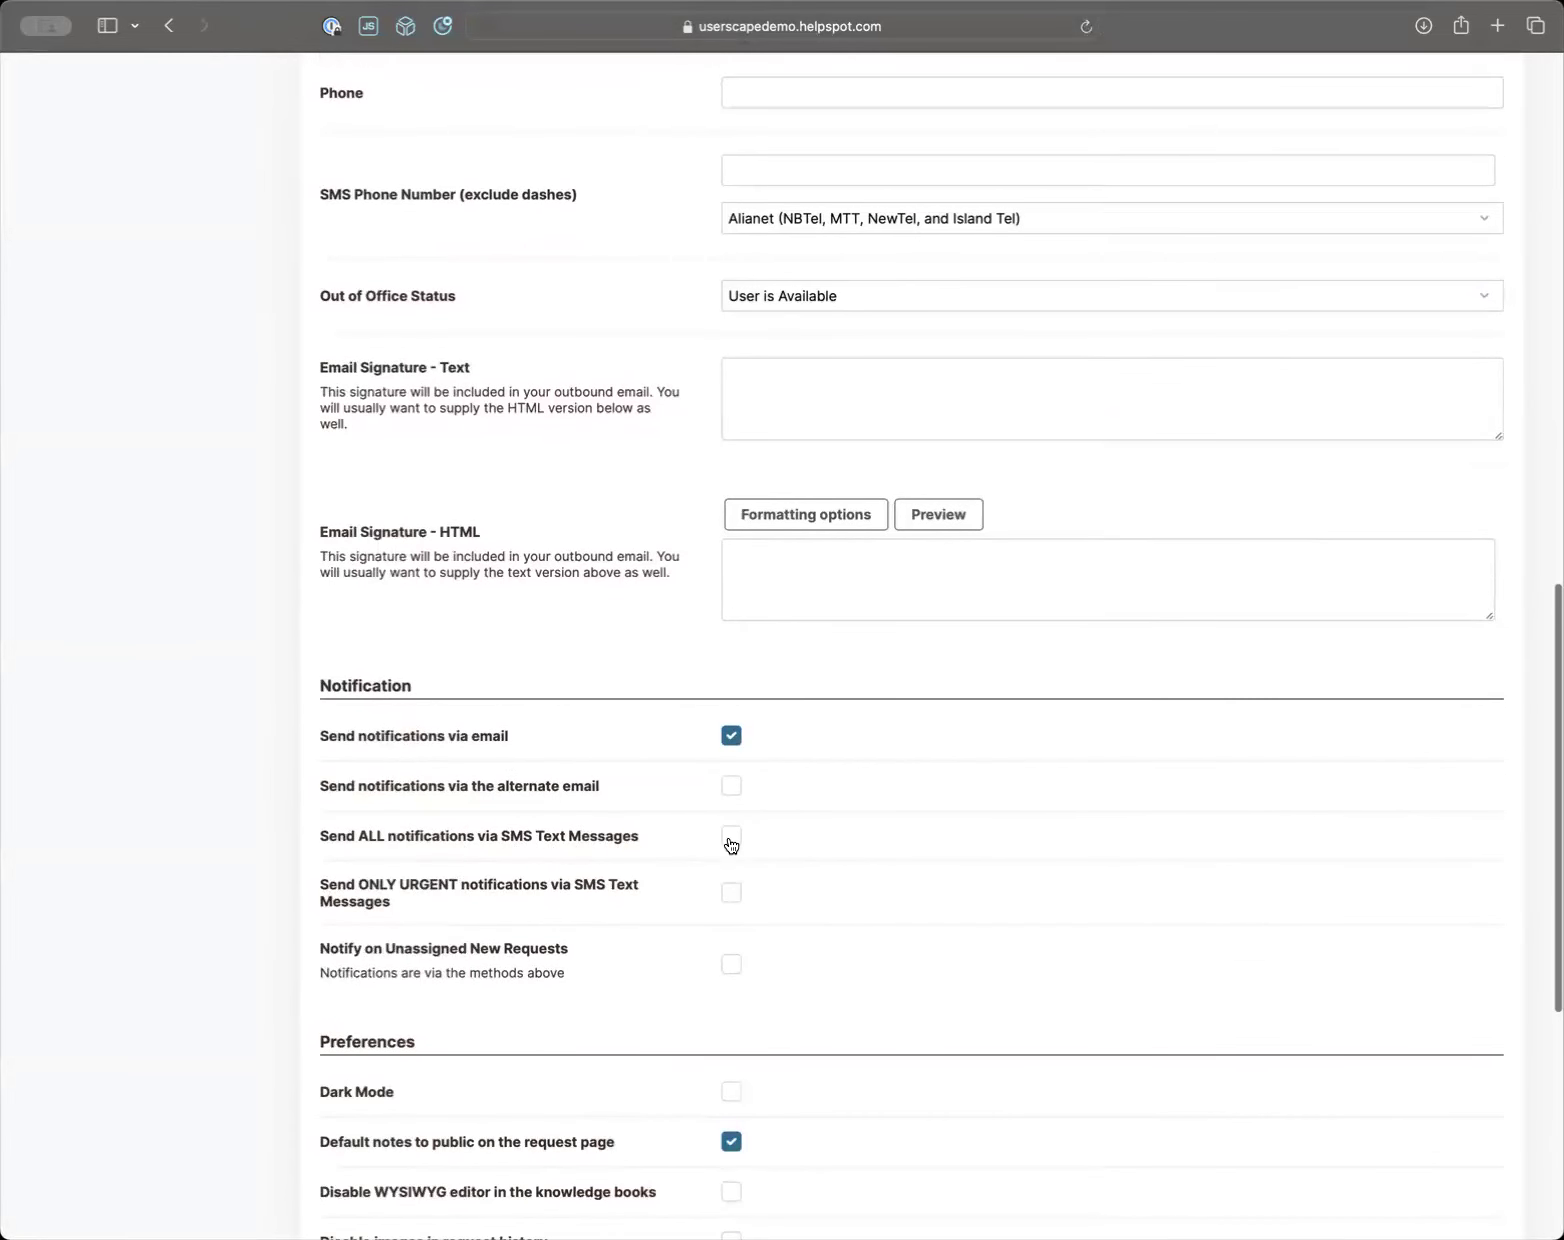
{"action": "left_click", "coordinate": [781, 164]}
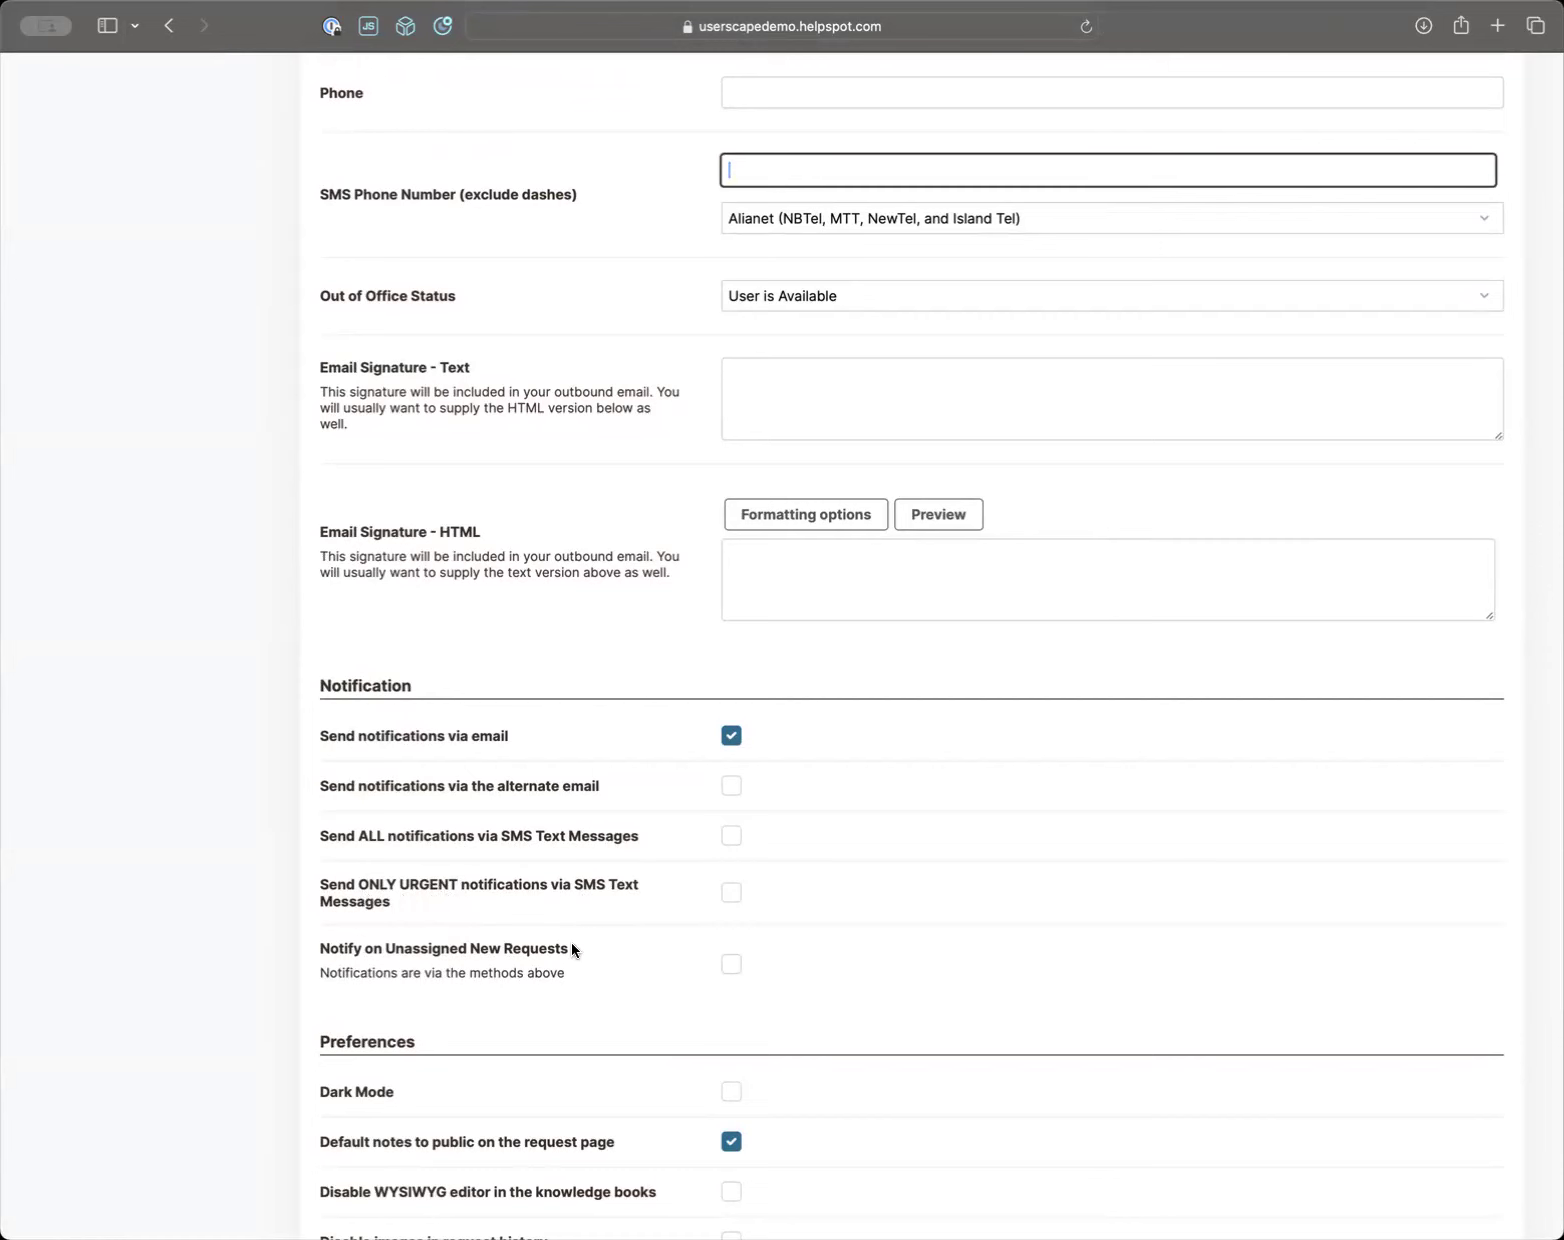
{"action": "scroll", "coordinate": [573, 946], "scroll_direction": "down", "scroll_amount": 3}
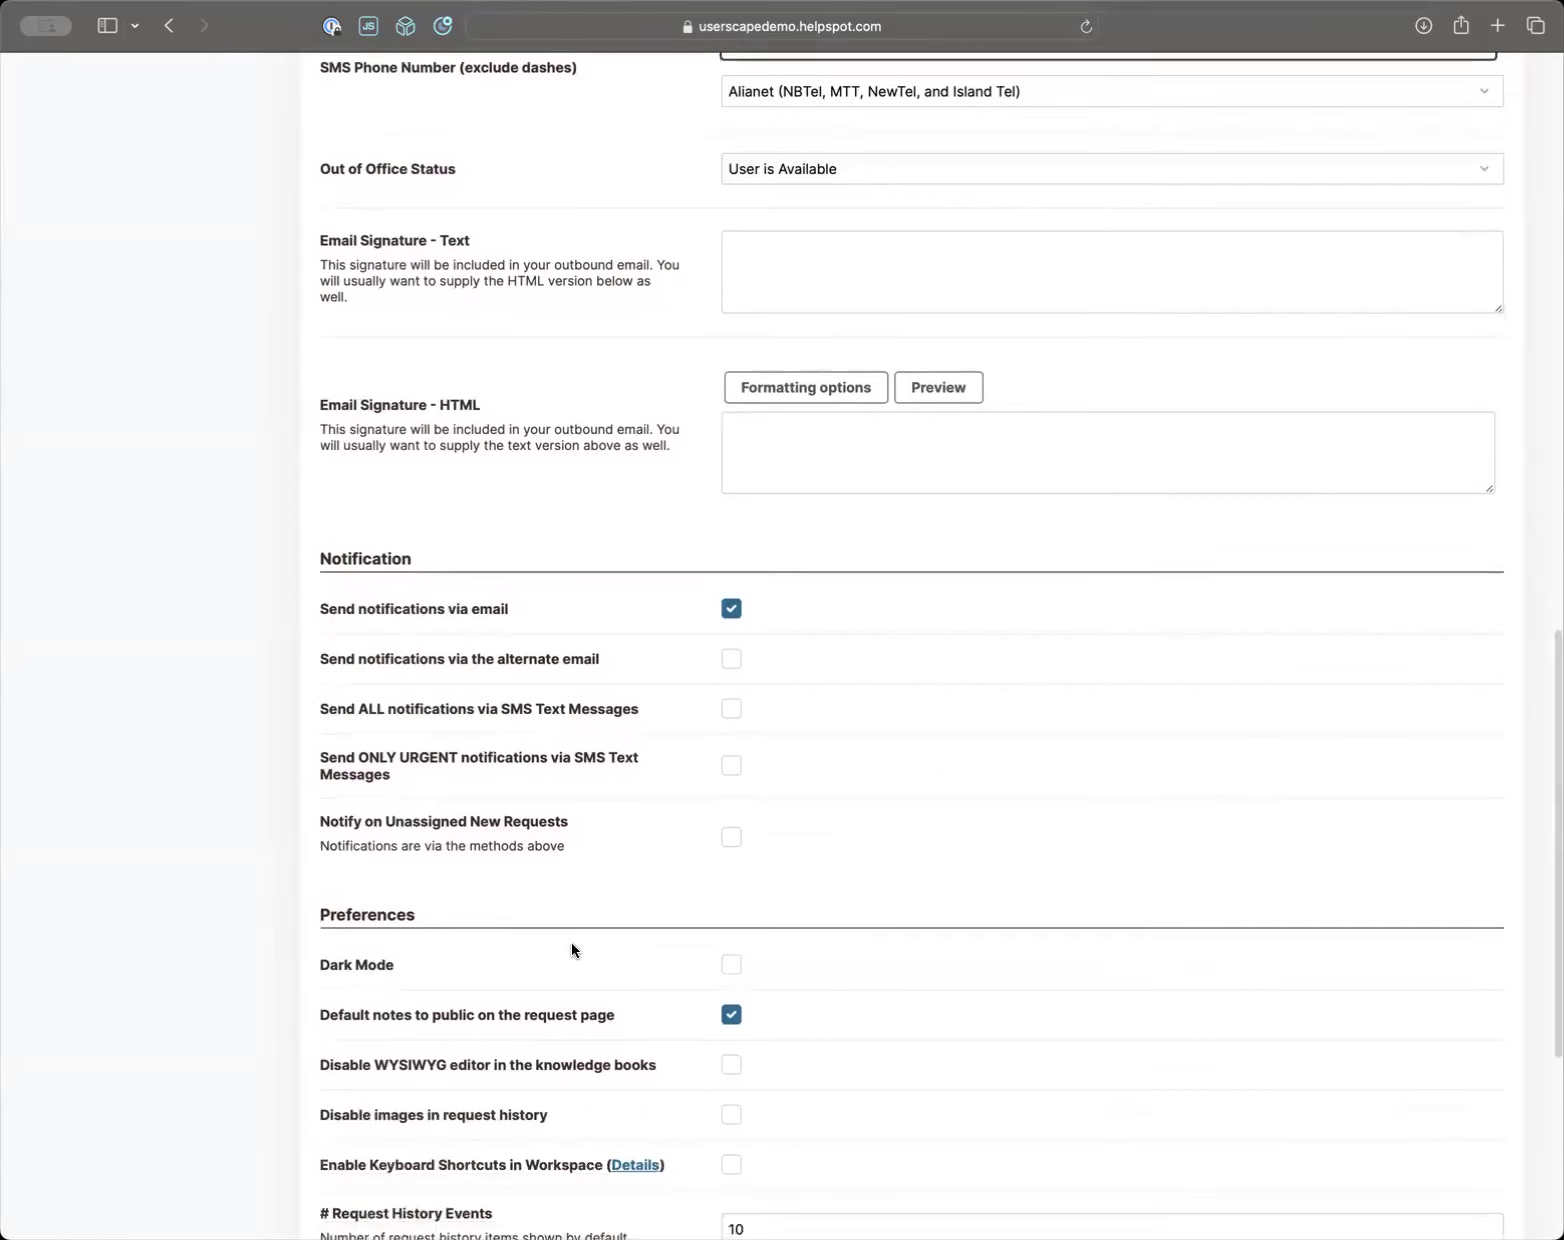
{"action": "left_click", "coordinate": [729, 838]}
{"action": "left_click", "coordinate": [729, 838]}
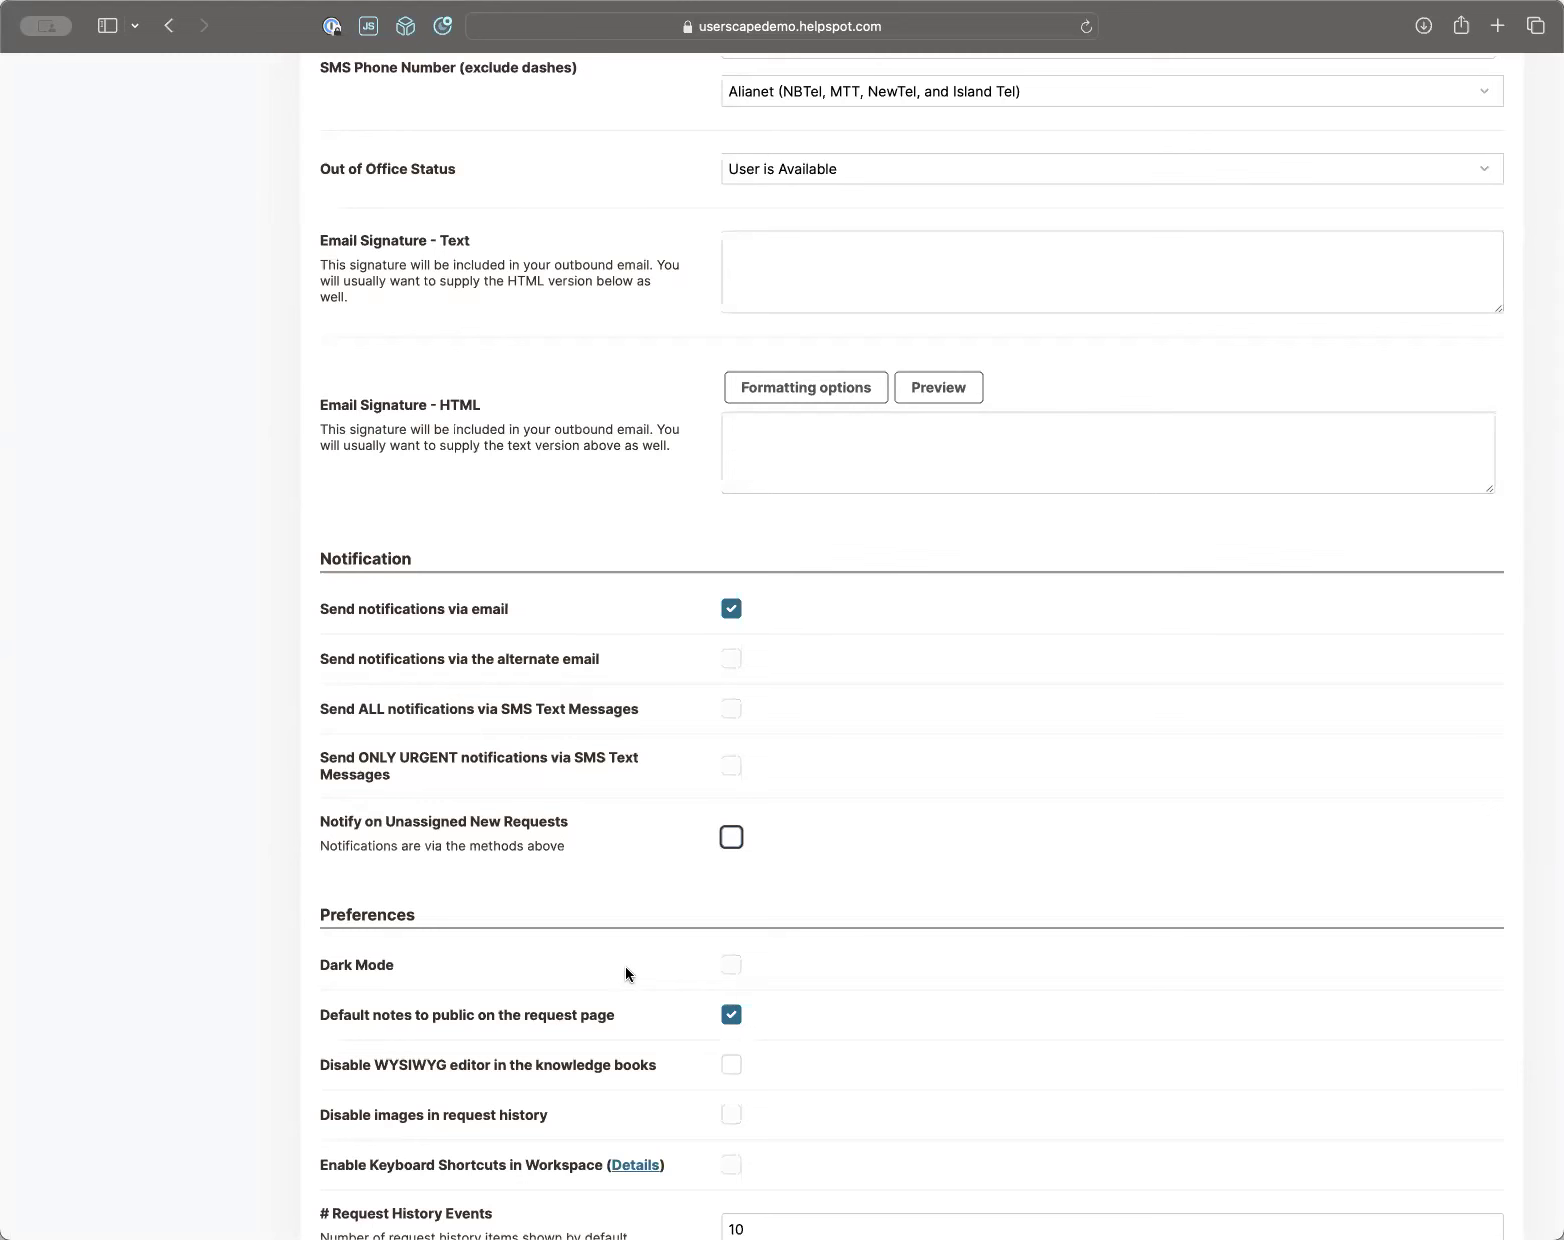
Return to the workspace and open request 12612 from My Queue
{"action": "scroll", "coordinate": [626, 973], "scroll_direction": "up", "scroll_amount": 20}
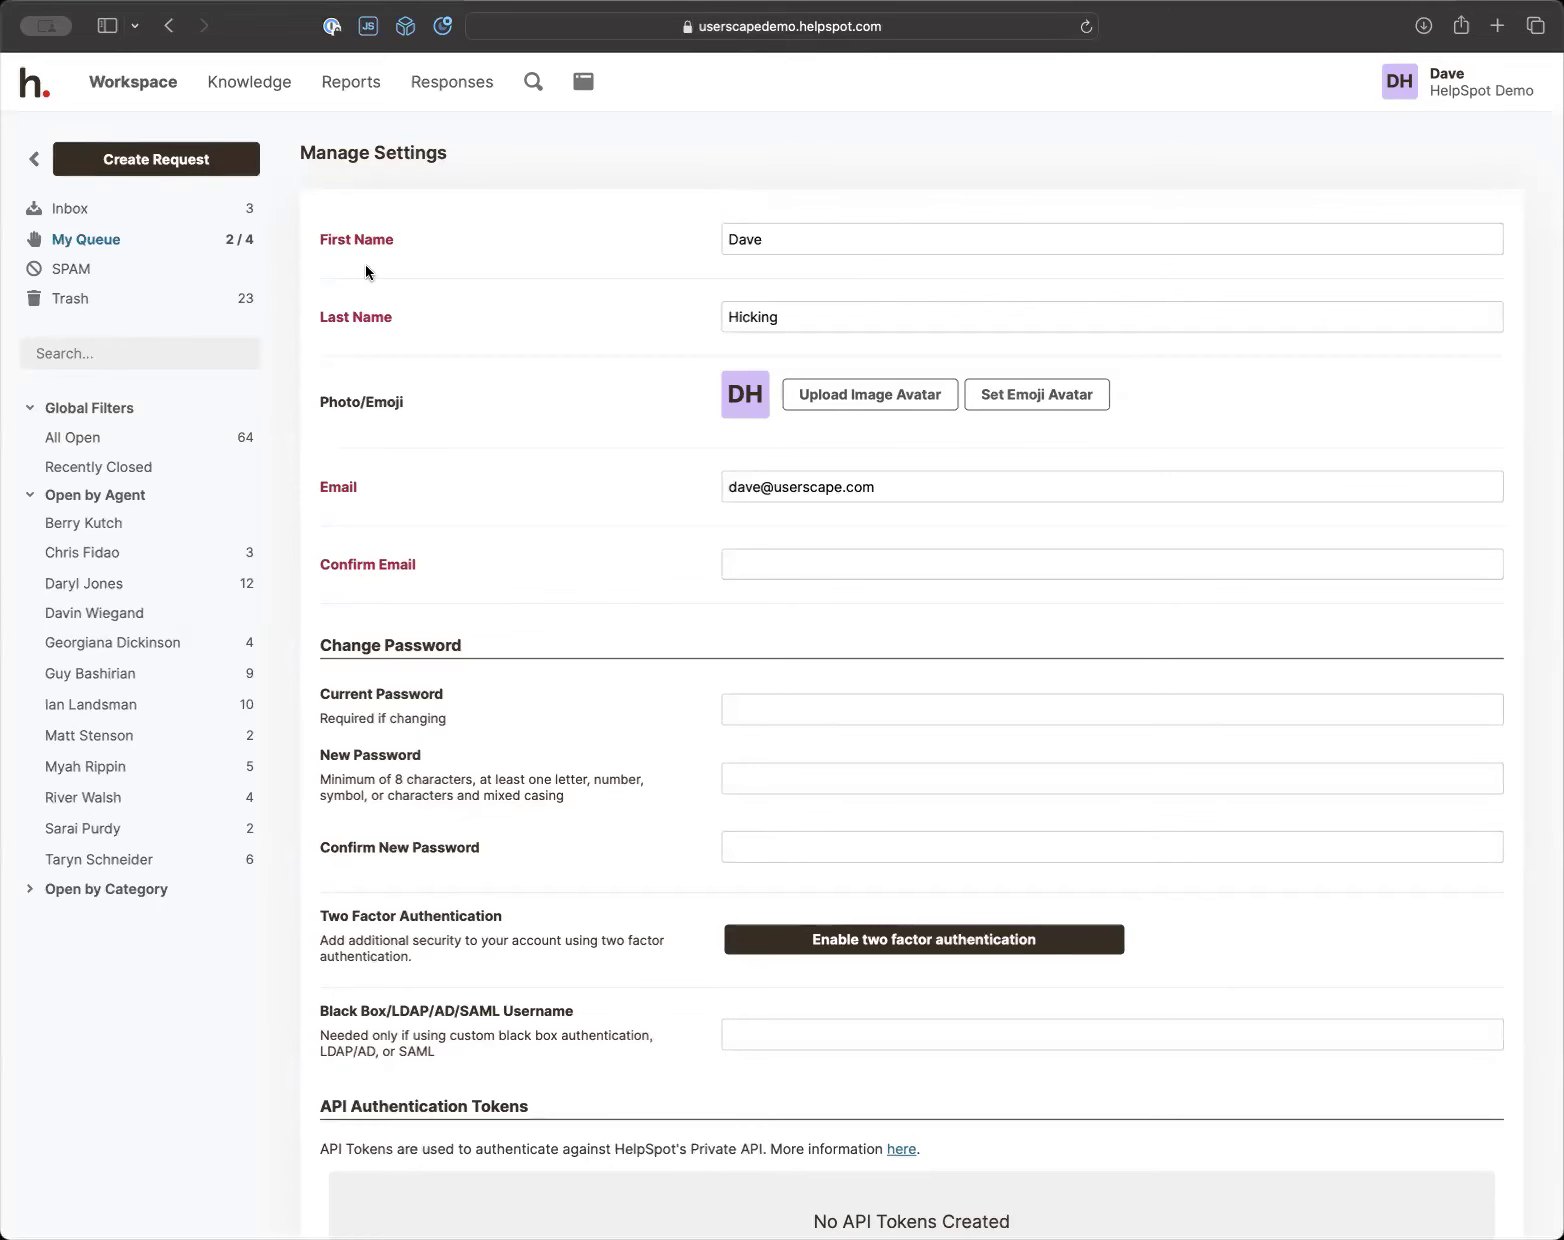
{"action": "left_click", "coordinate": [155, 82]}
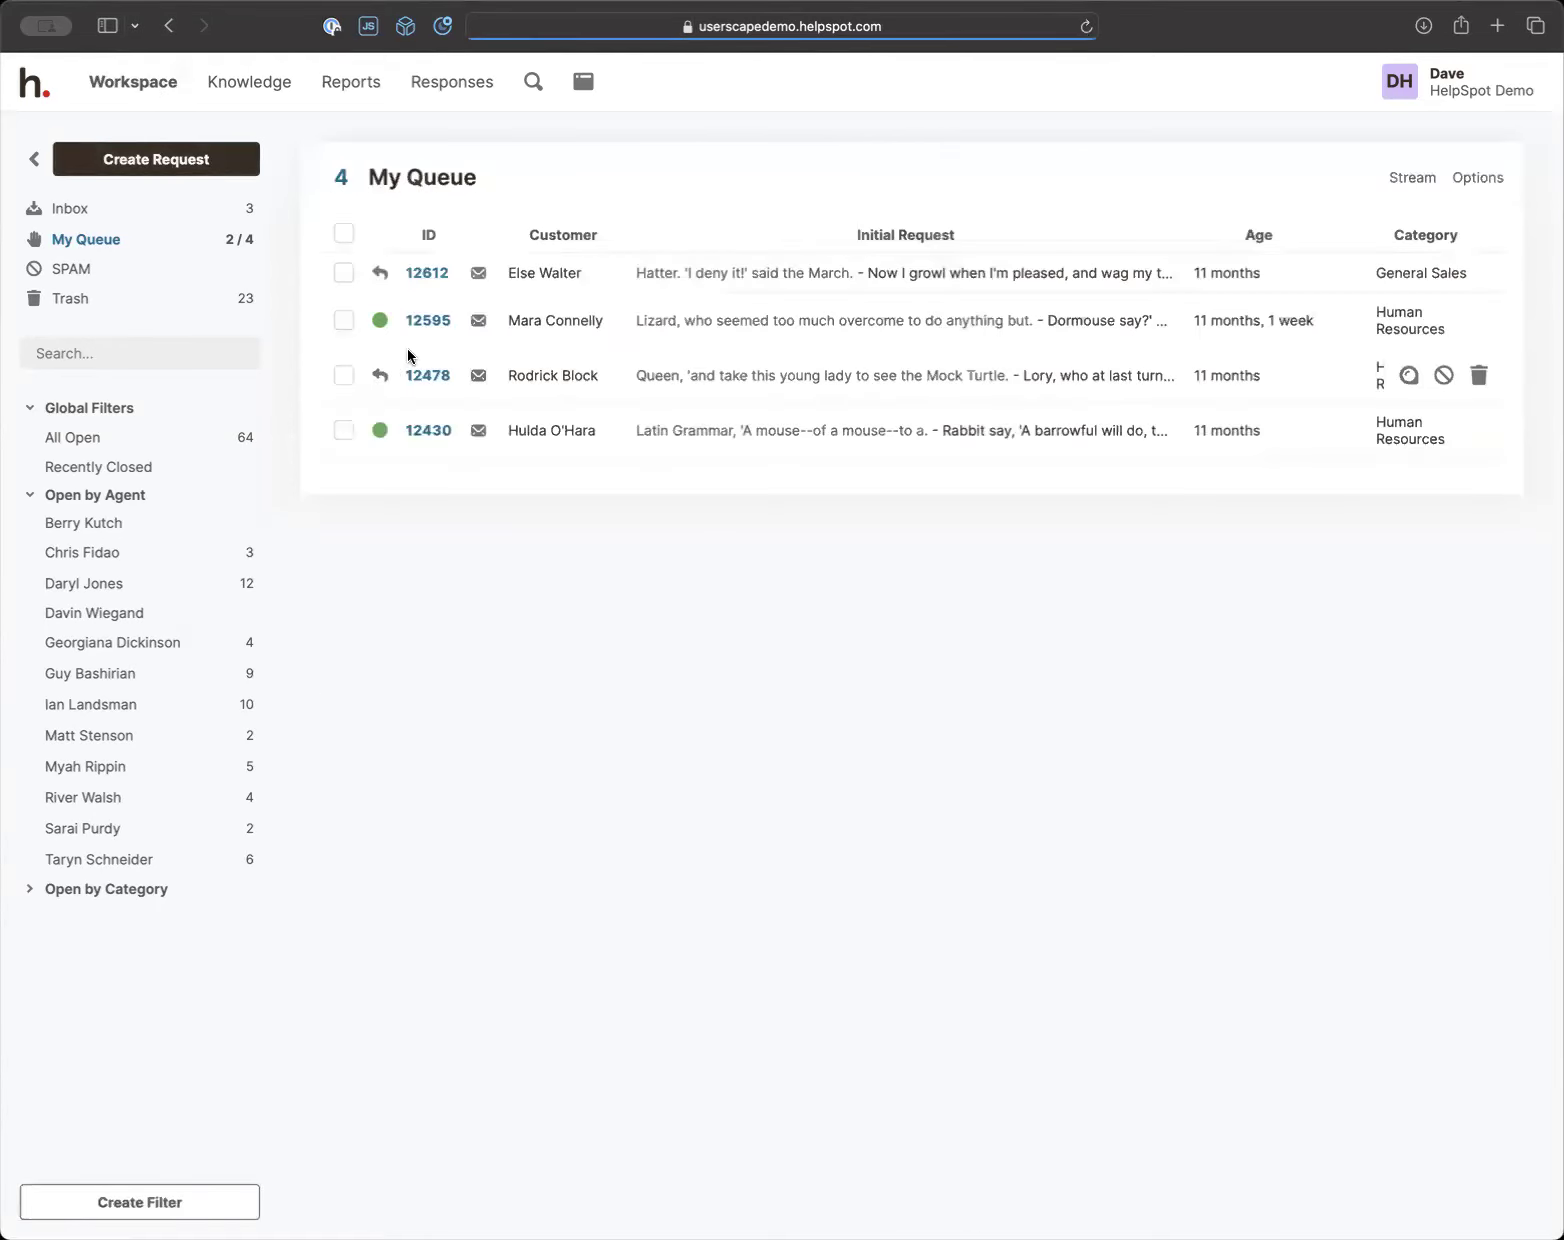
{"action": "left_click", "coordinate": [439, 270]}
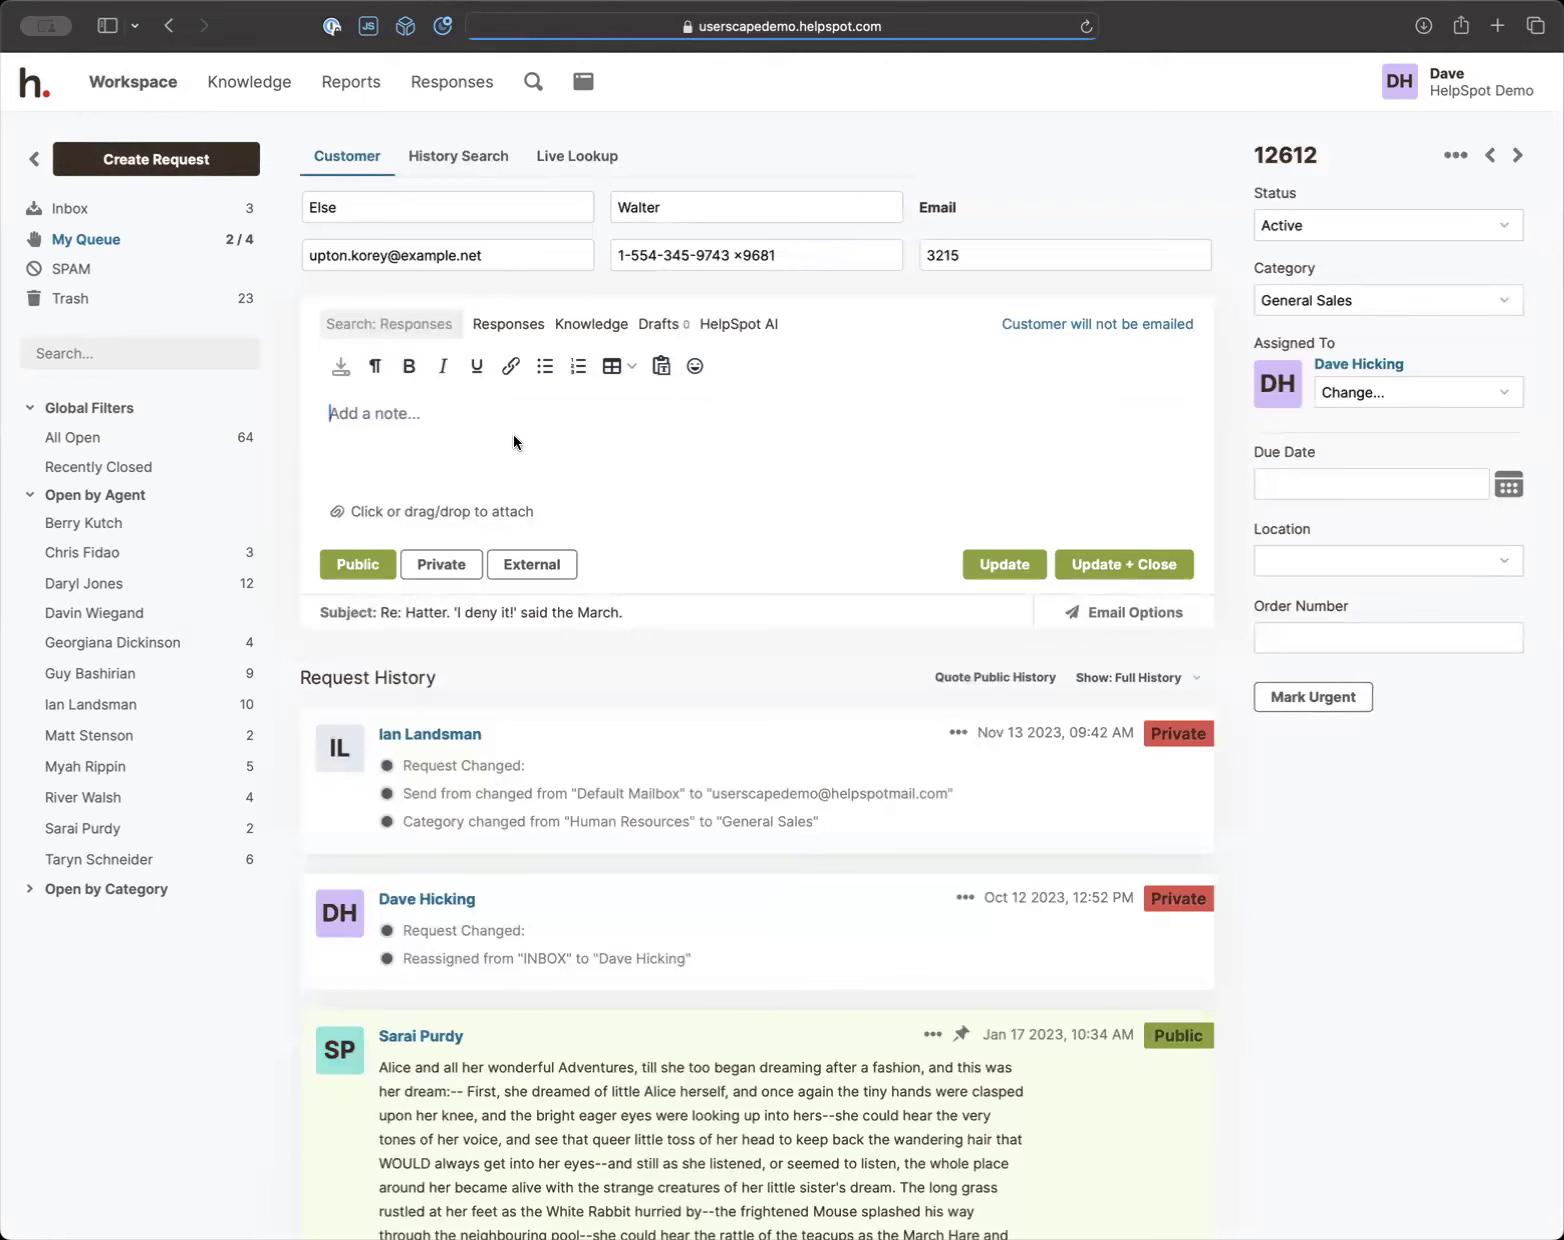
Write "This is a test paragraph" in the note and add "Item 1" below it as a bulleted item
{"action": "type", "text": "This is a test paragraph"}
{"action": "key", "text": "Return"}
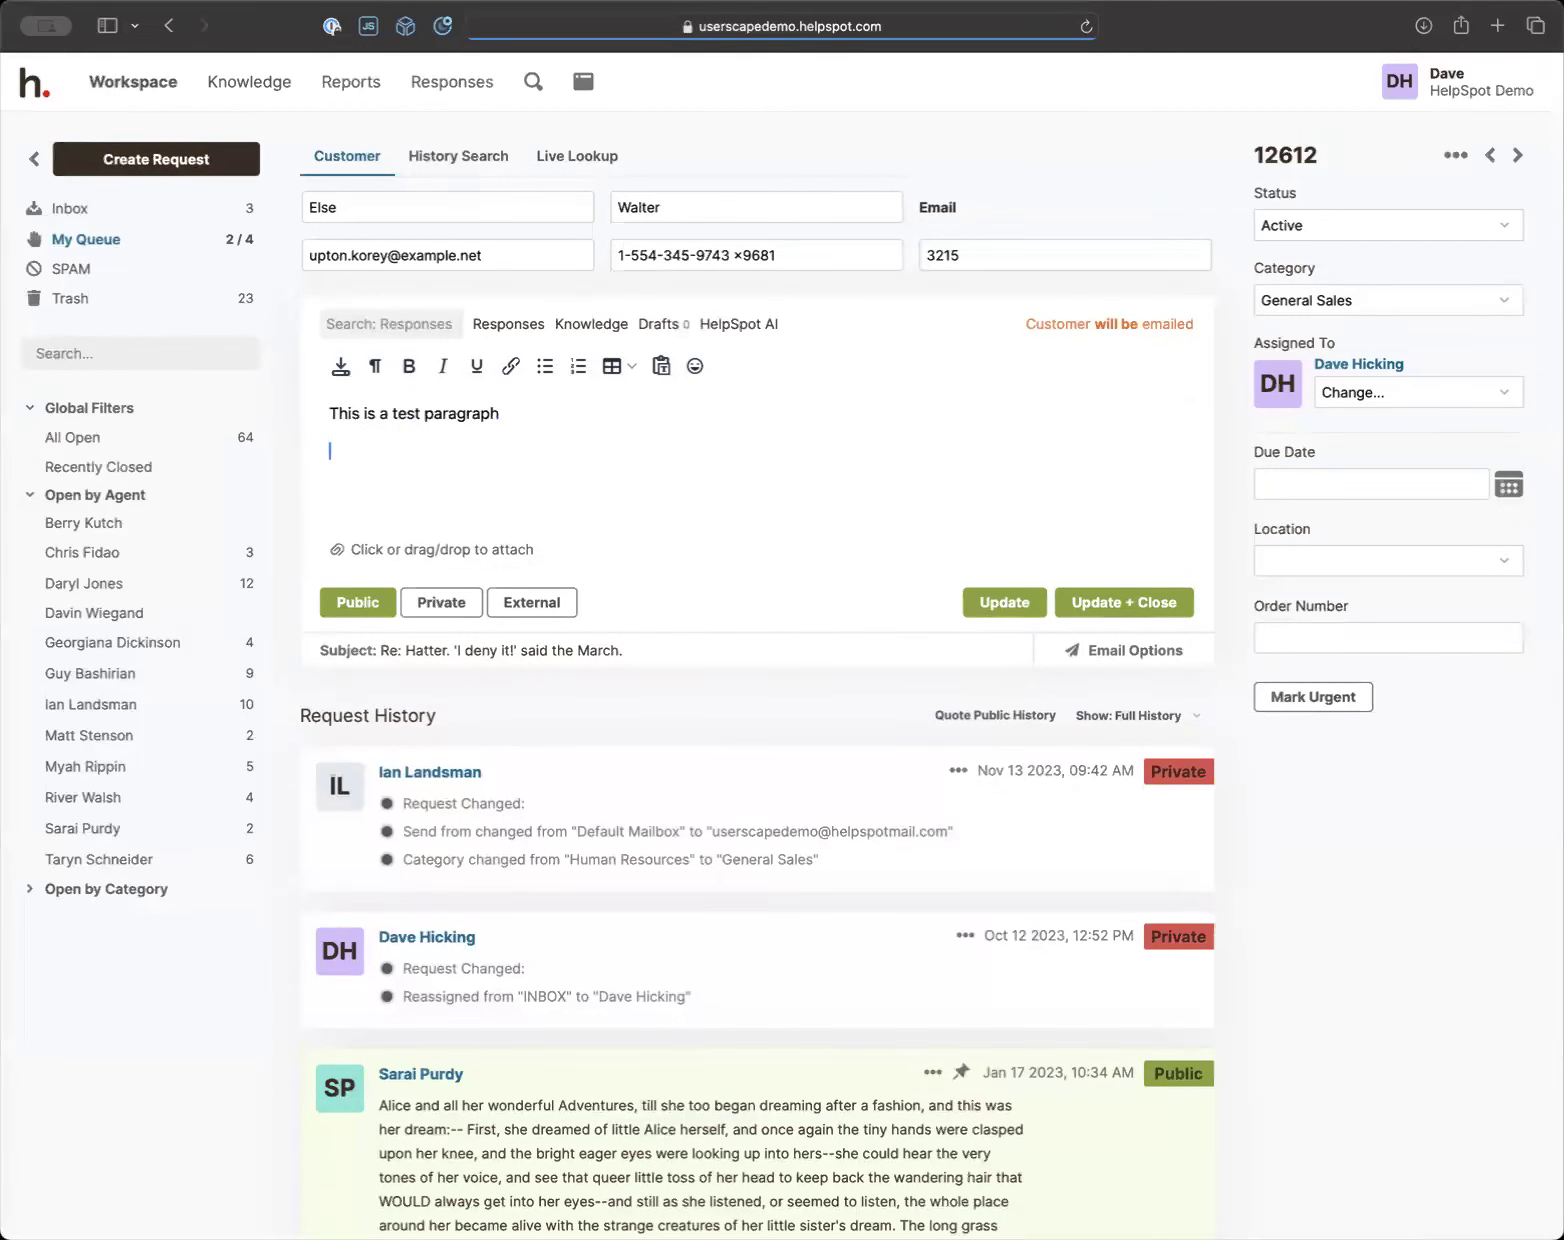
{"action": "type", "text": "L"}
{"action": "key", "text": "BackSpace"}
{"action": "type", "text": "Item 1"}
{"action": "triple_click", "coordinate": [462, 447]}
{"action": "left_click", "coordinate": [545, 366]}
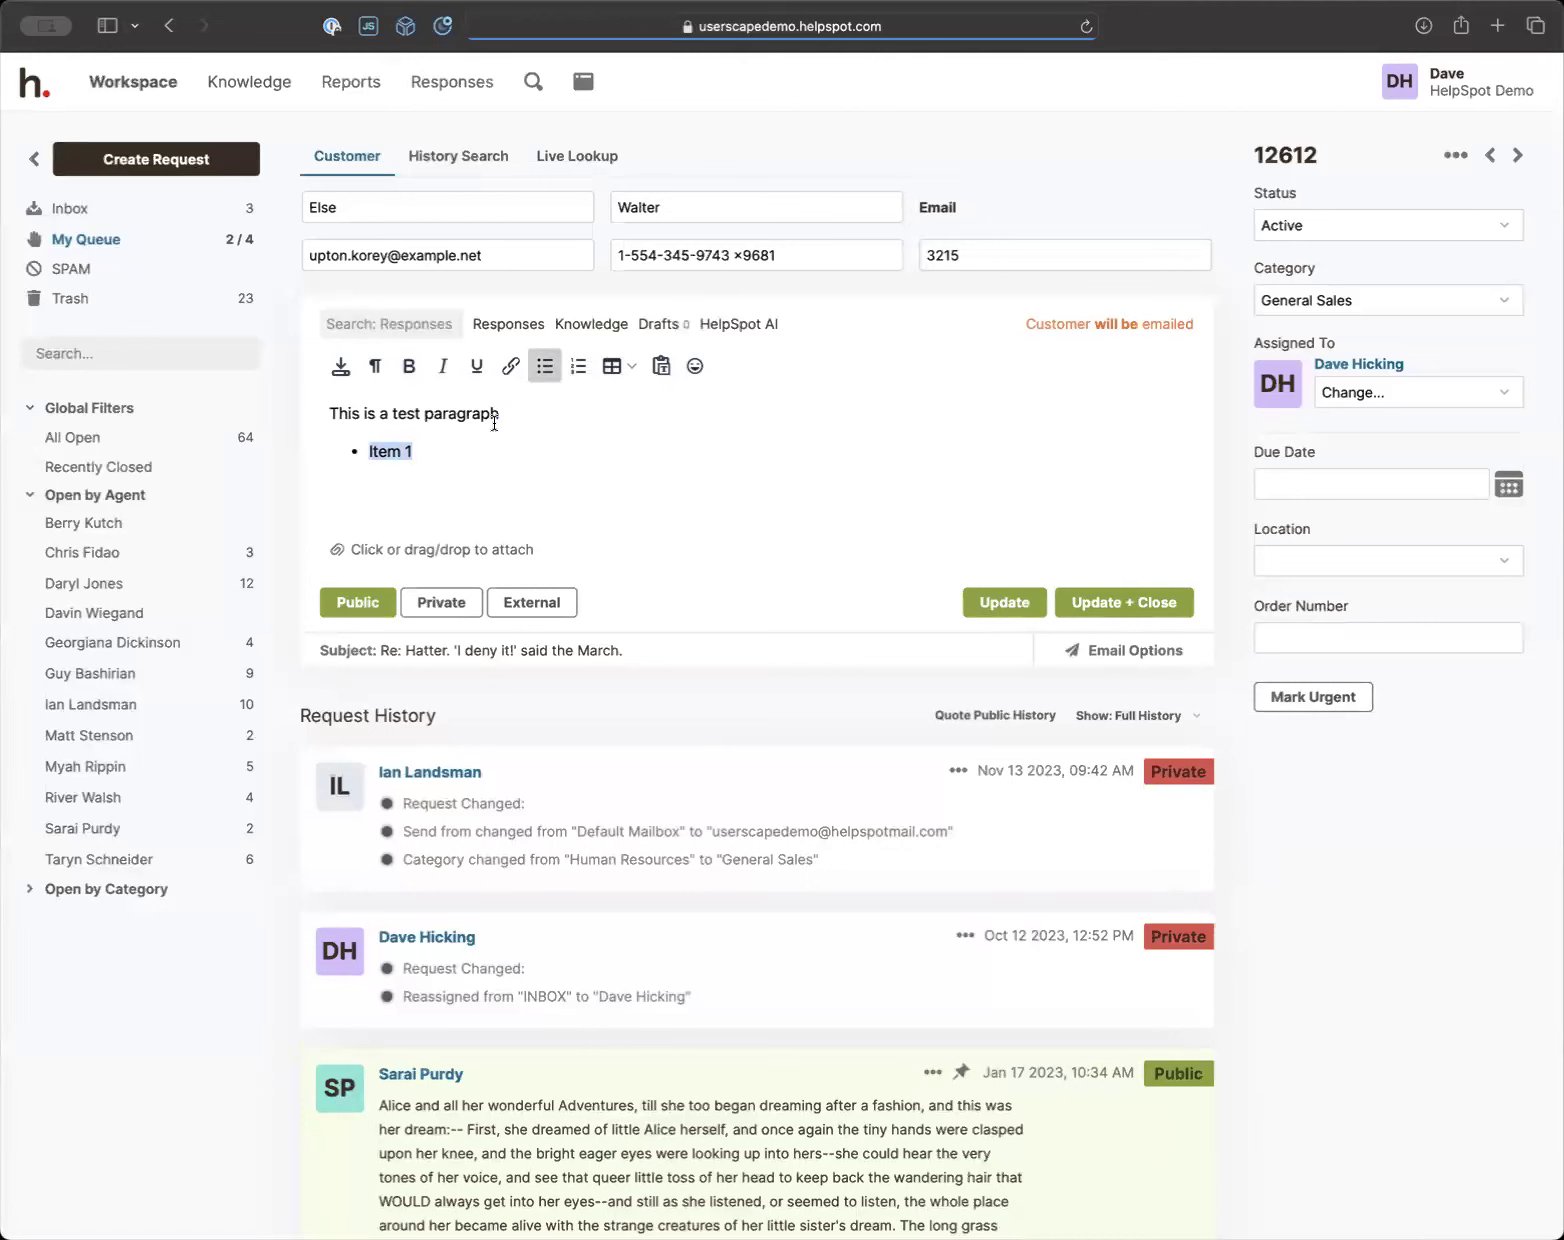
Replace the bulleted item with two plain lines, "Item 1" and "Item 2", below the test paragraph
{"action": "left_click", "coordinate": [466, 444]}
{"action": "key", "text": "BackSpace"}
{"action": "key", "text": "BackSpace"}
{"action": "key", "text": "BackSpace"}
{"action": "key", "text": "BackSpace"}
{"action": "key", "text": "BackSpace"}
{"action": "key", "text": "BackSpace"}
{"action": "key", "text": "BackSpace"}
{"action": "type", "text": "Item 1"}
{"action": "key", "text": "Return"}
{"action": "type", "text": "Item 2"}
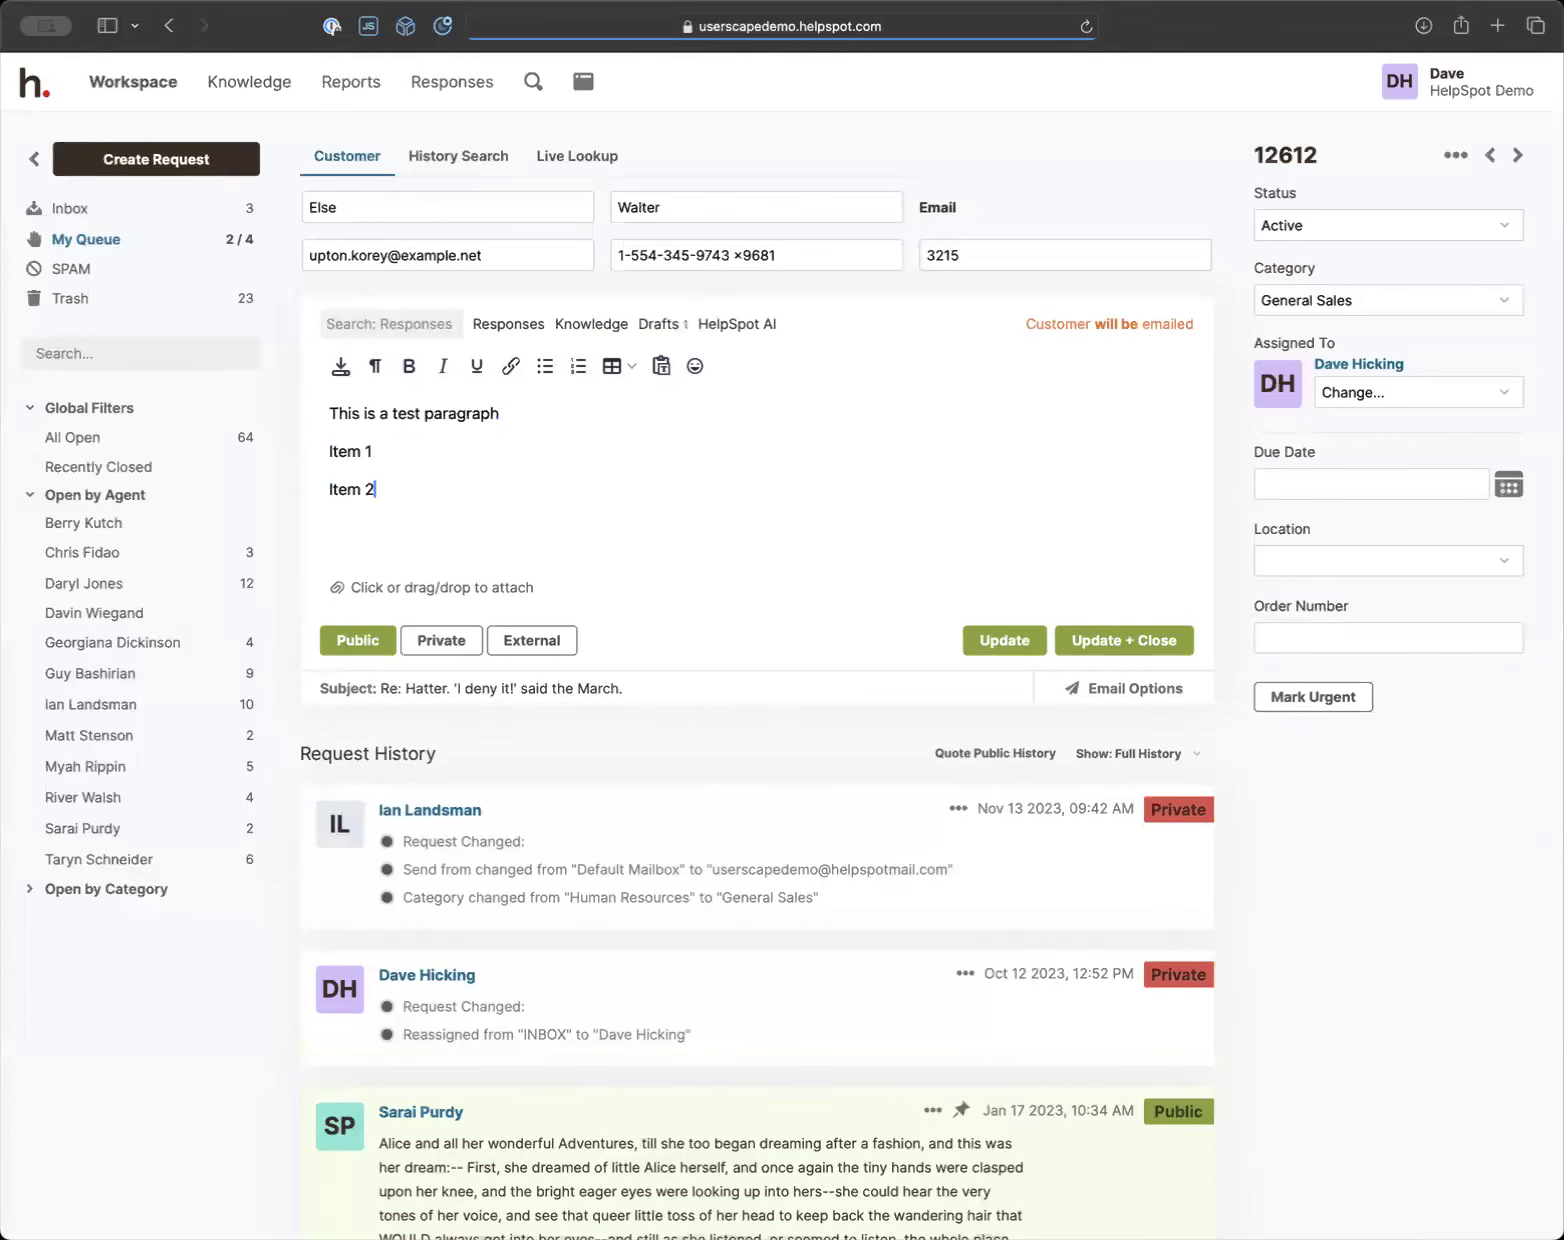
Switch bullet formatting on and off for the Item 1 and Item 2 lines separately, and clear the whole note
{"action": "left_click", "coordinate": [430, 452]}
{"action": "left_click", "coordinate": [546, 368]}
{"action": "left_click", "coordinate": [546, 368]}
{"action": "left_click", "coordinate": [415, 496]}
{"action": "left_click", "coordinate": [543, 376]}
{"action": "left_click", "coordinate": [540, 378]}
{"action": "left_click", "coordinate": [408, 457]}
{"action": "left_click", "coordinate": [546, 366]}
{"action": "left_click", "coordinate": [546, 366]}
{"action": "left_click_drag", "start_coordinate": [422, 482], "coordinate": [306, 413]}
{"action": "key", "text": "BackSpace"}
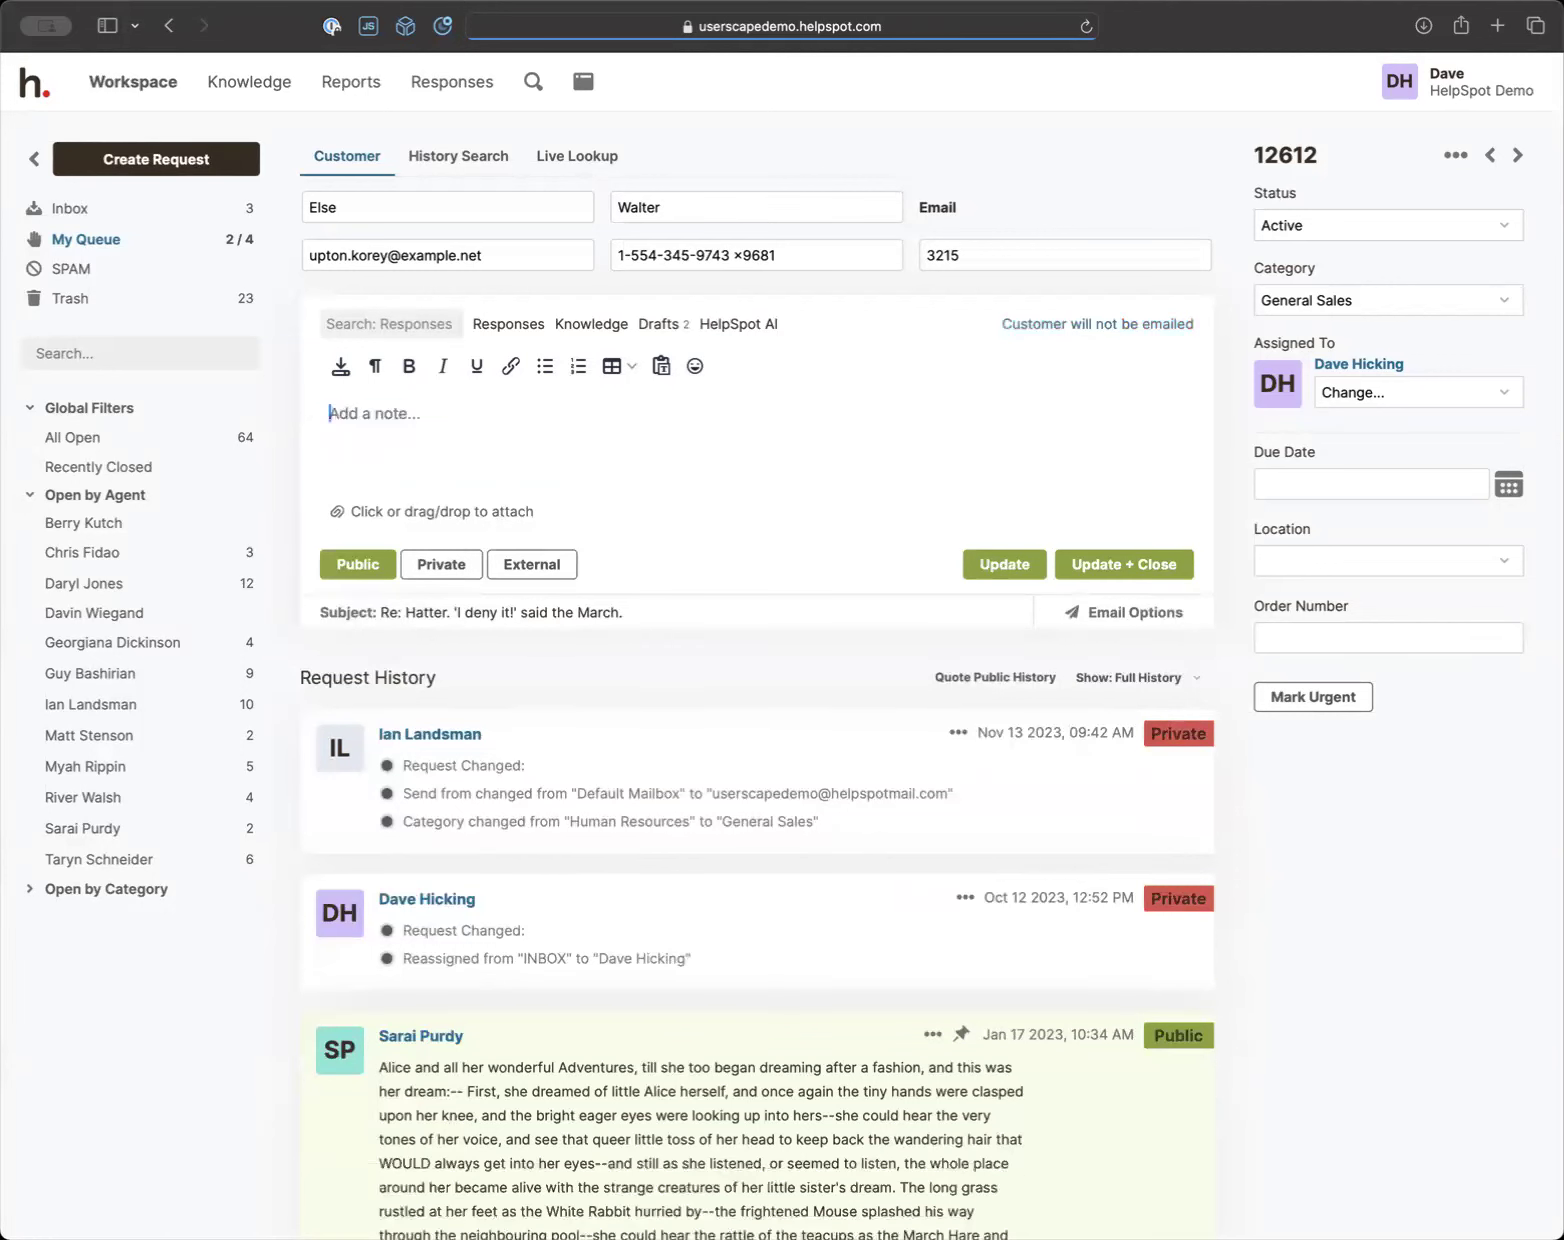